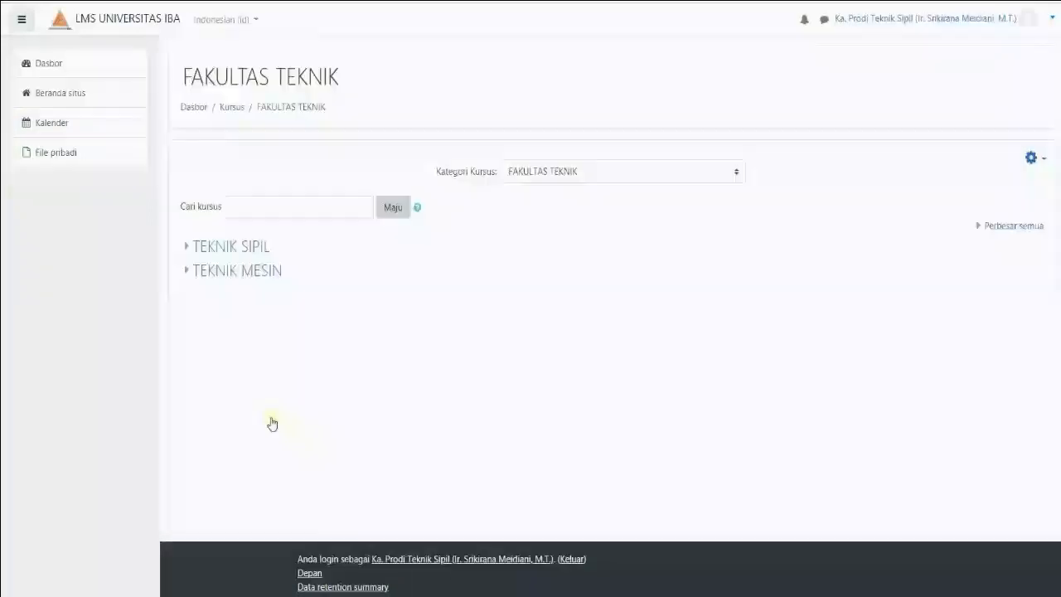
Open the Struktur Beton Bertulang (TS-3140) course from the GANJIL TA 2020/2021 category of TEKNIK SIPIL
{"action": "left_click", "coordinate": [241, 252]}
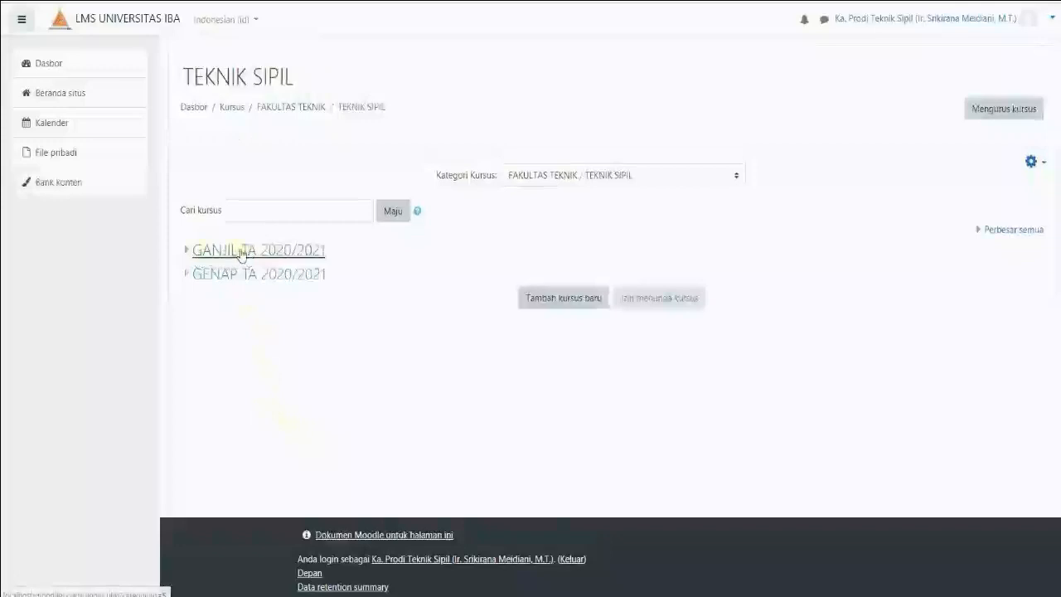
{"action": "left_click", "coordinate": [242, 252]}
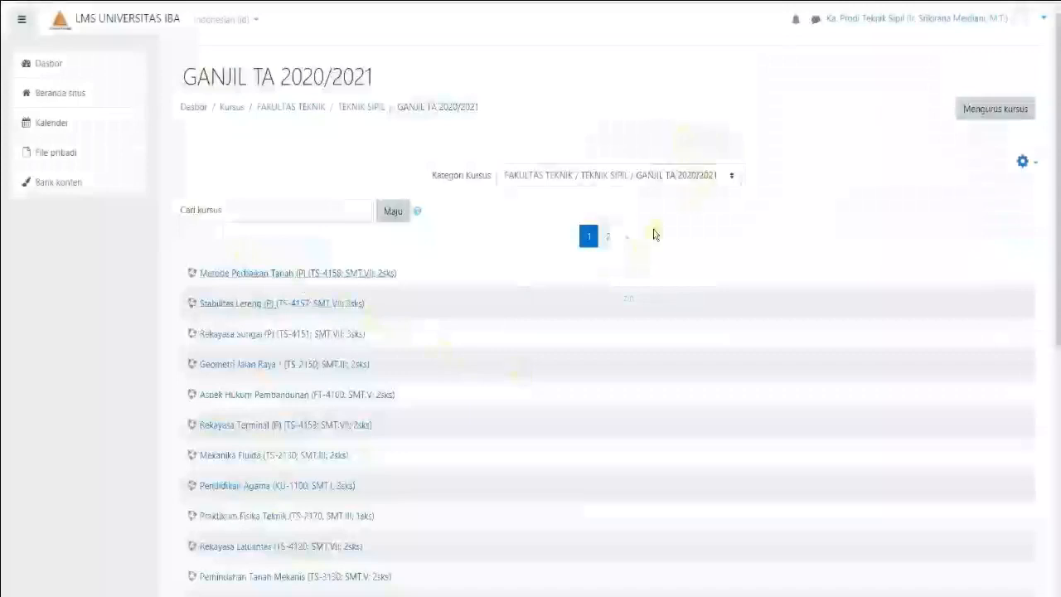
{"action": "scroll", "coordinate": [483, 290], "scroll_direction": "down", "scroll_amount": 1}
{"action": "scroll", "coordinate": [484, 298], "scroll_direction": "down", "scroll_amount": 5}
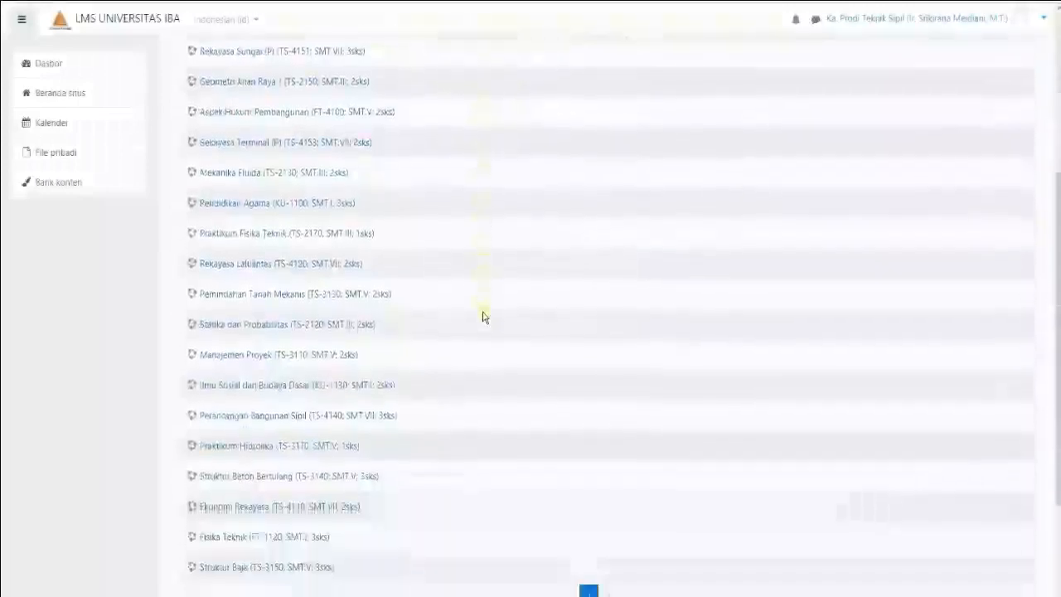
{"action": "scroll", "coordinate": [485, 319], "scroll_direction": "up", "scroll_amount": 2}
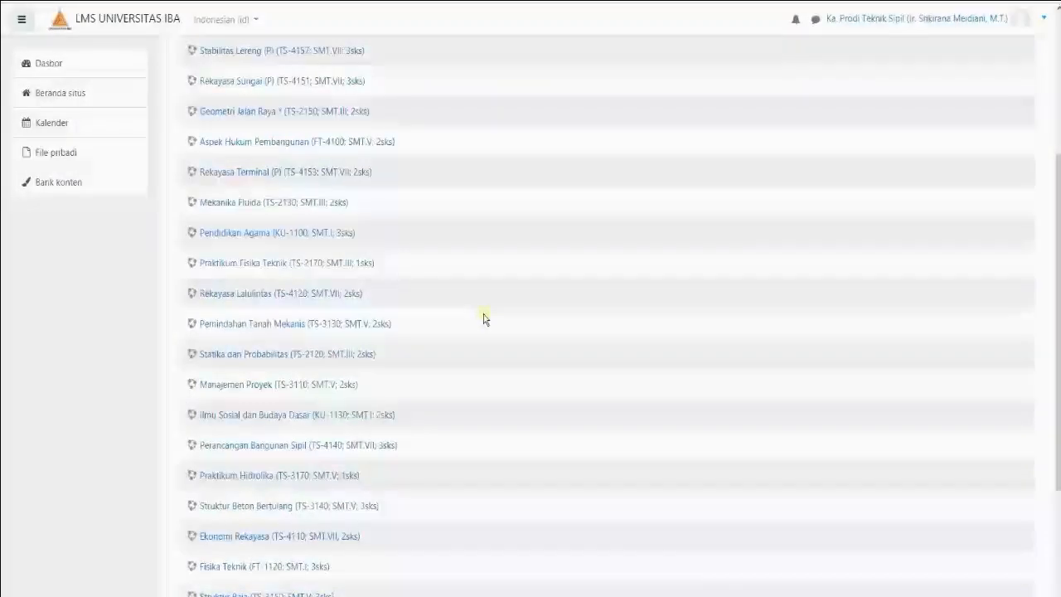
{"action": "scroll", "coordinate": [484, 323], "scroll_direction": "down", "scroll_amount": 2}
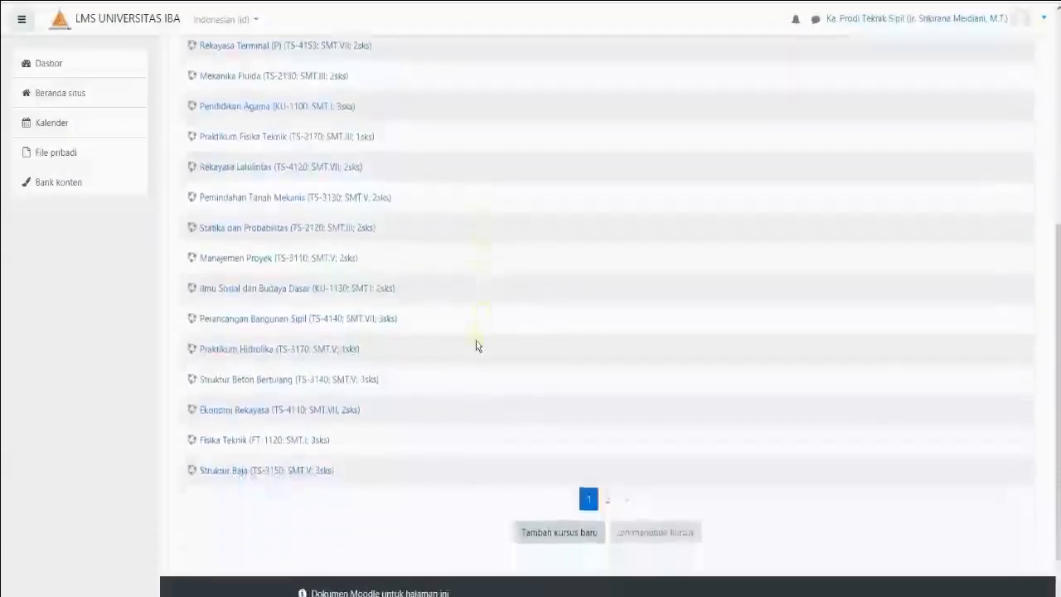
{"action": "left_click", "coordinate": [280, 391]}
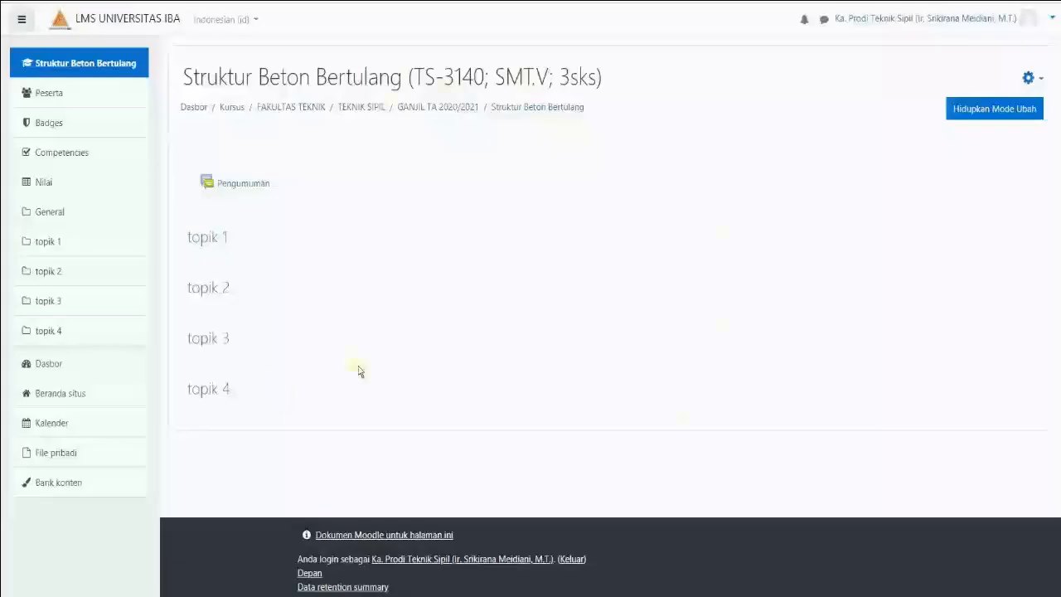
Start enrolling a user in the course's participants and select the lecturer by searching for their name
{"action": "left_click", "coordinate": [39, 97]}
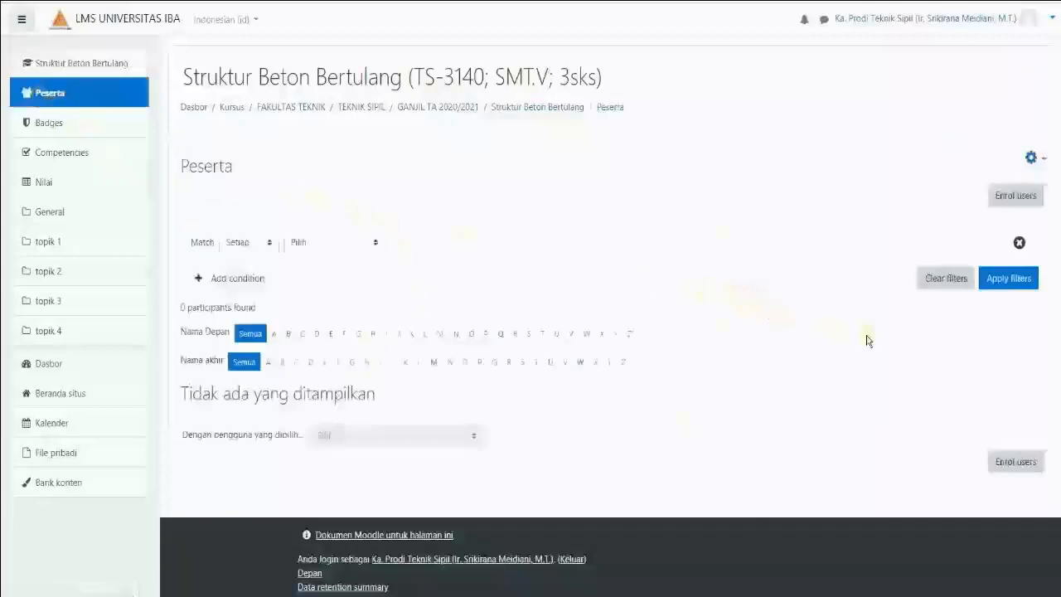
{"action": "left_click", "coordinate": [1013, 199]}
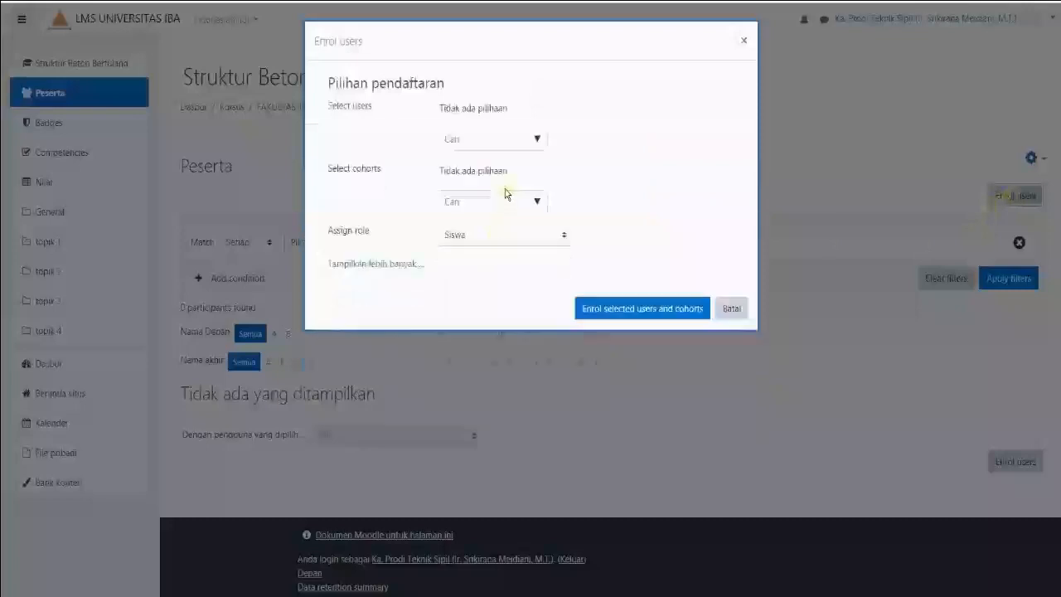
{"action": "left_click", "coordinate": [485, 137]}
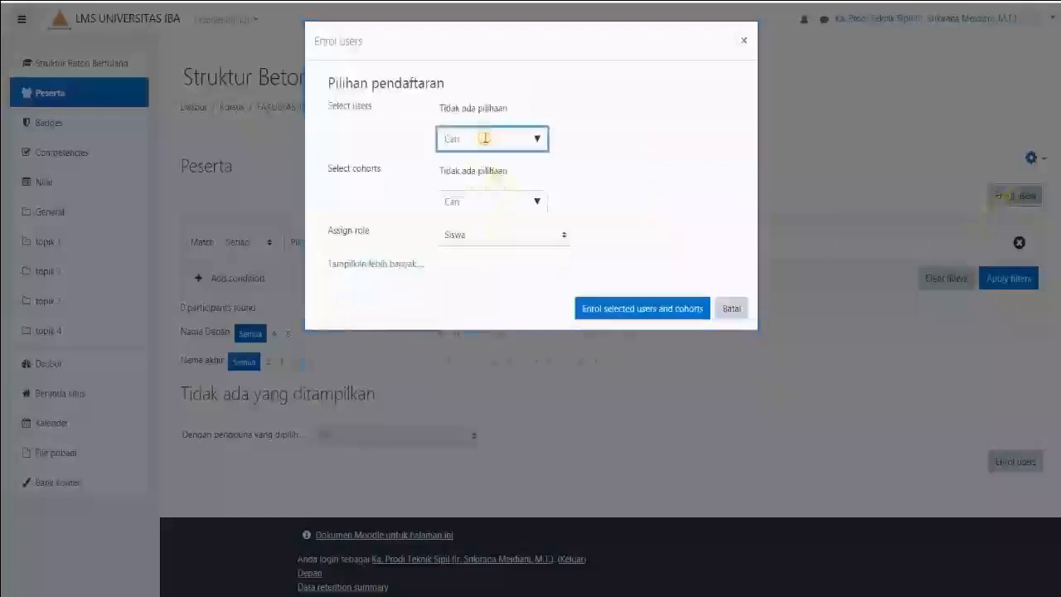
{"action": "type", "text": "sapta"}
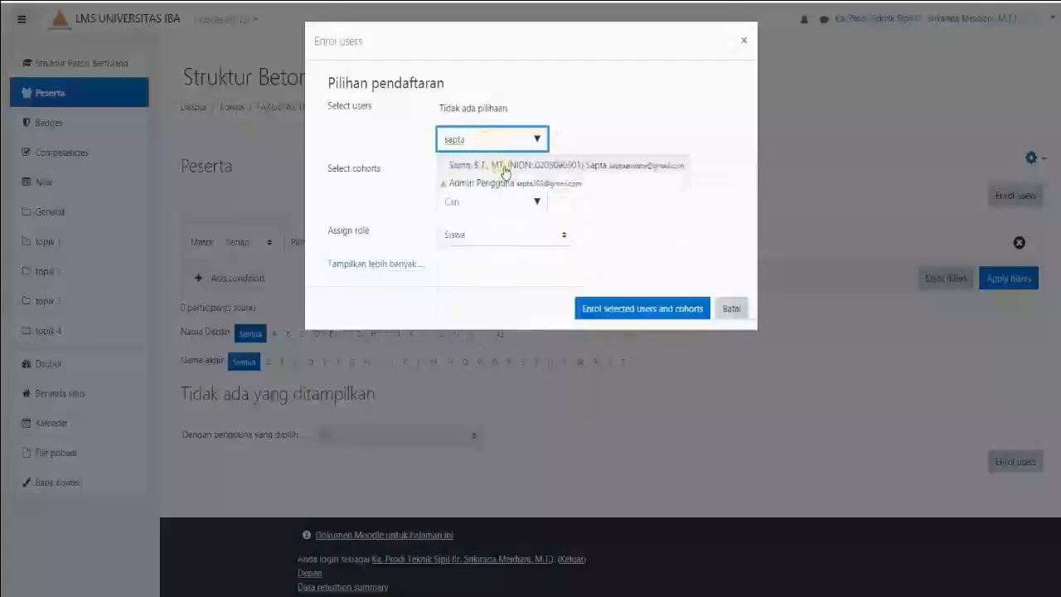
{"action": "left_click", "coordinate": [505, 168]}
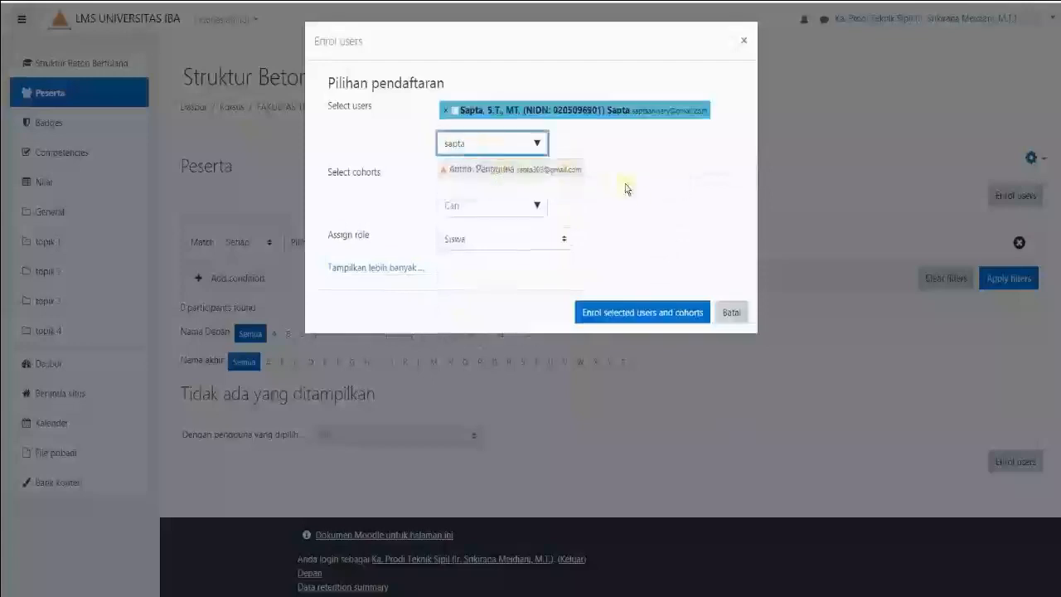
Assign the Pengajar role to the selected lecturer and complete the enrolment
{"action": "left_click", "coordinate": [564, 241]}
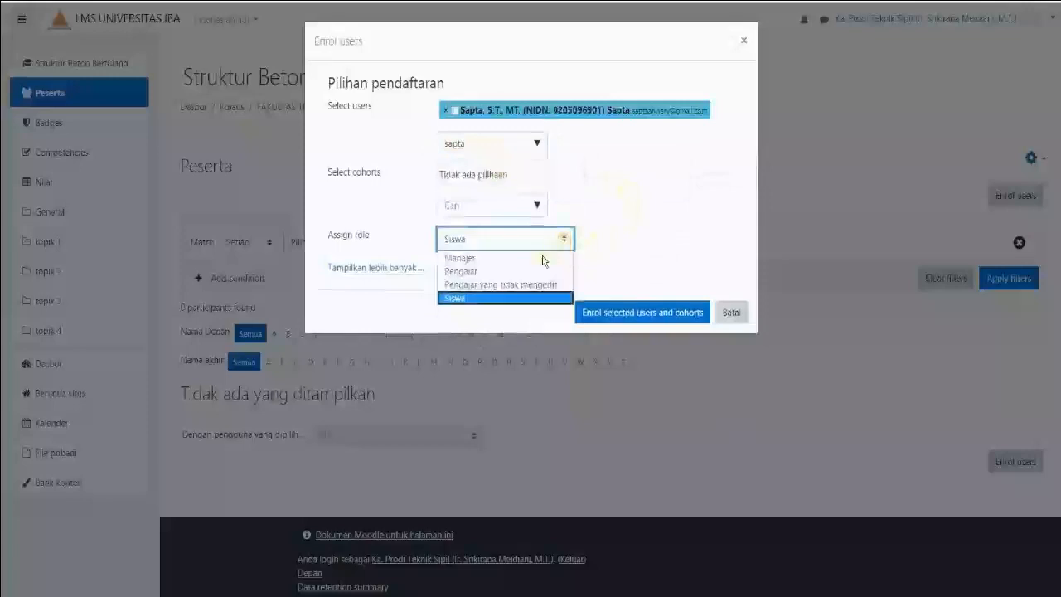
{"action": "left_click", "coordinate": [509, 271]}
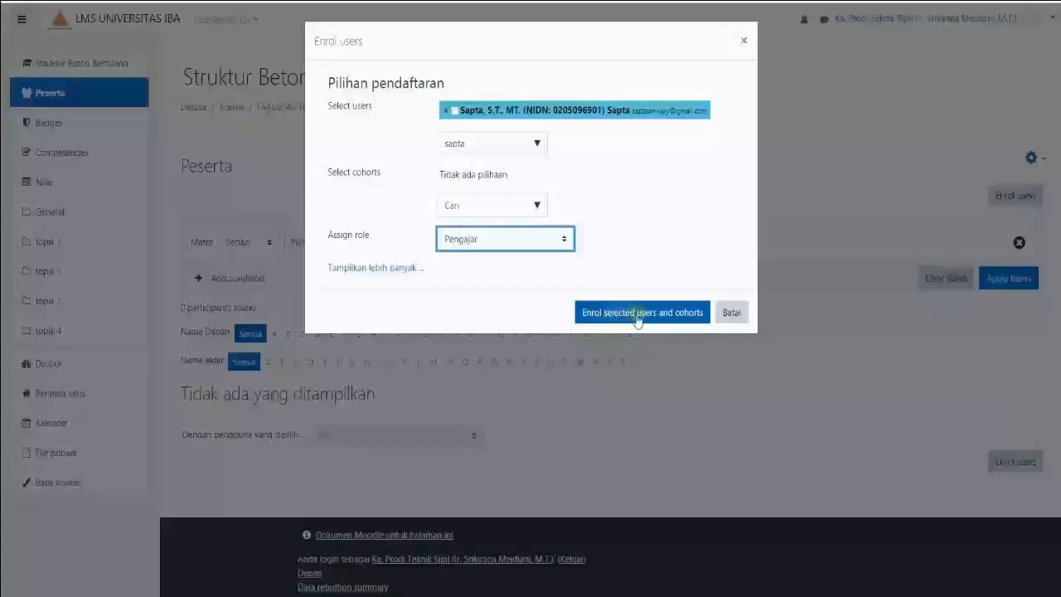
{"action": "left_click", "coordinate": [635, 316]}
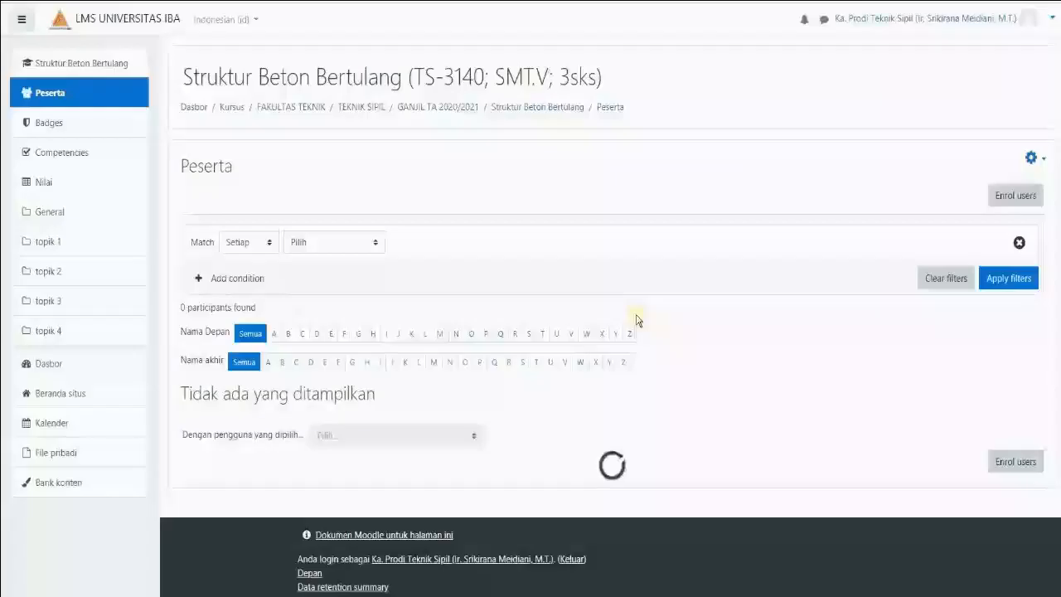
Return to the GANJIL TA 2020/2021 course list and check the lecturer information of Struktur Beton Bertulang
{"action": "scroll", "coordinate": [666, 334], "scroll_direction": "down", "scroll_amount": 1}
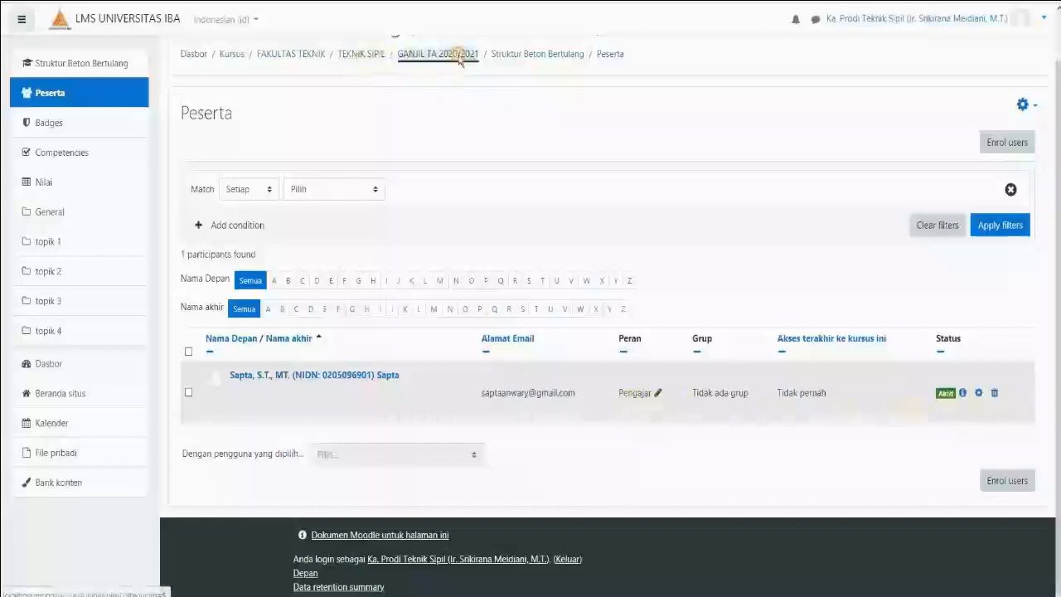
{"action": "scroll", "coordinate": [468, 331], "scroll_direction": "down", "scroll_amount": 3}
{"action": "scroll", "coordinate": [477, 366], "scroll_direction": "up", "scroll_amount": 2}
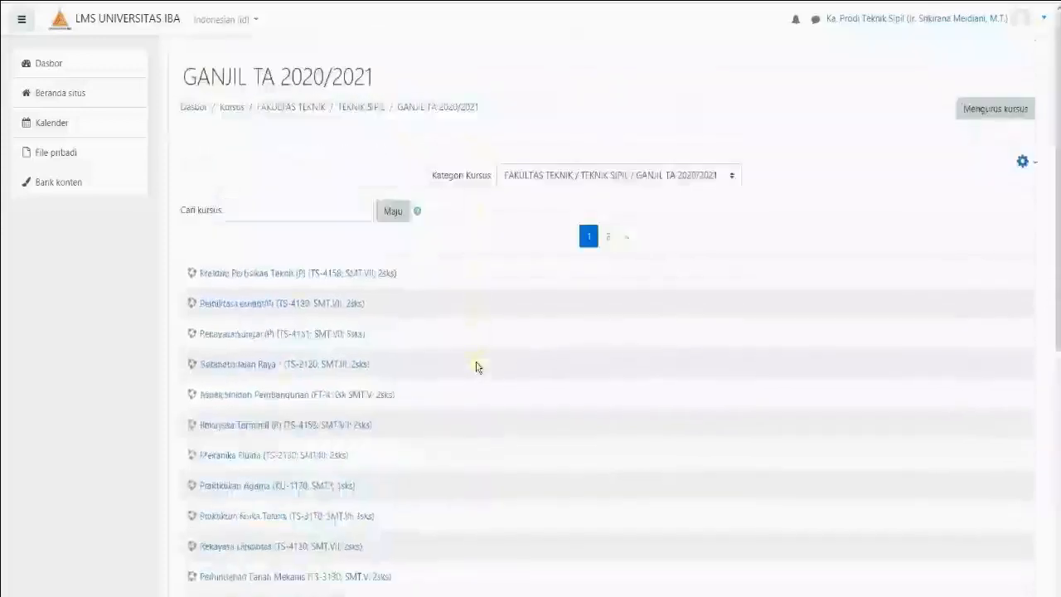
{"action": "scroll", "coordinate": [477, 367], "scroll_direction": "down", "scroll_amount": 4}
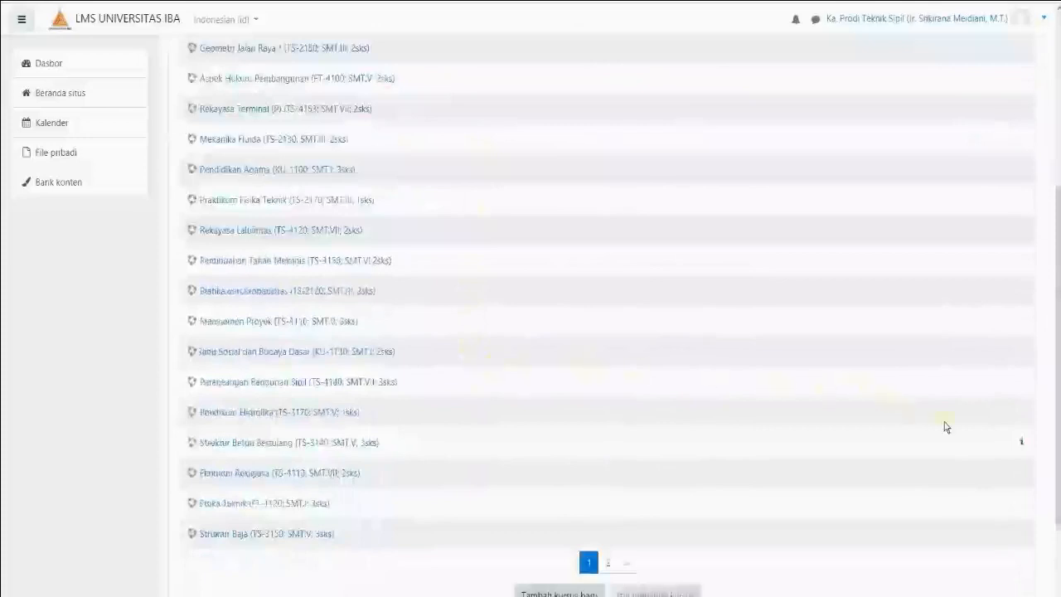
{"action": "scroll", "coordinate": [477, 366], "scroll_direction": "up", "scroll_amount": 4}
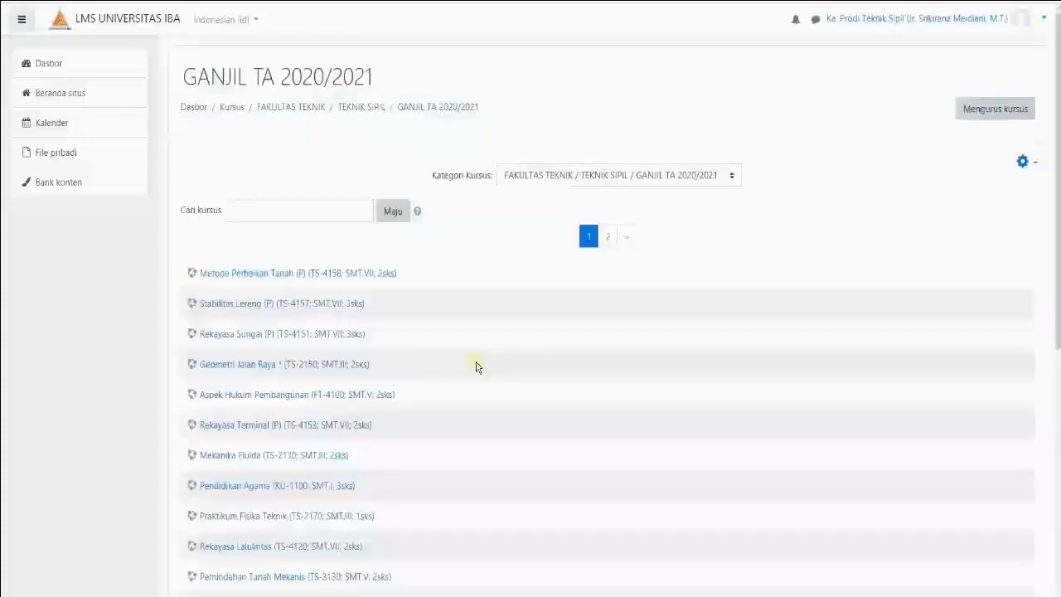
{"action": "scroll", "coordinate": [477, 367], "scroll_direction": "down", "scroll_amount": 5}
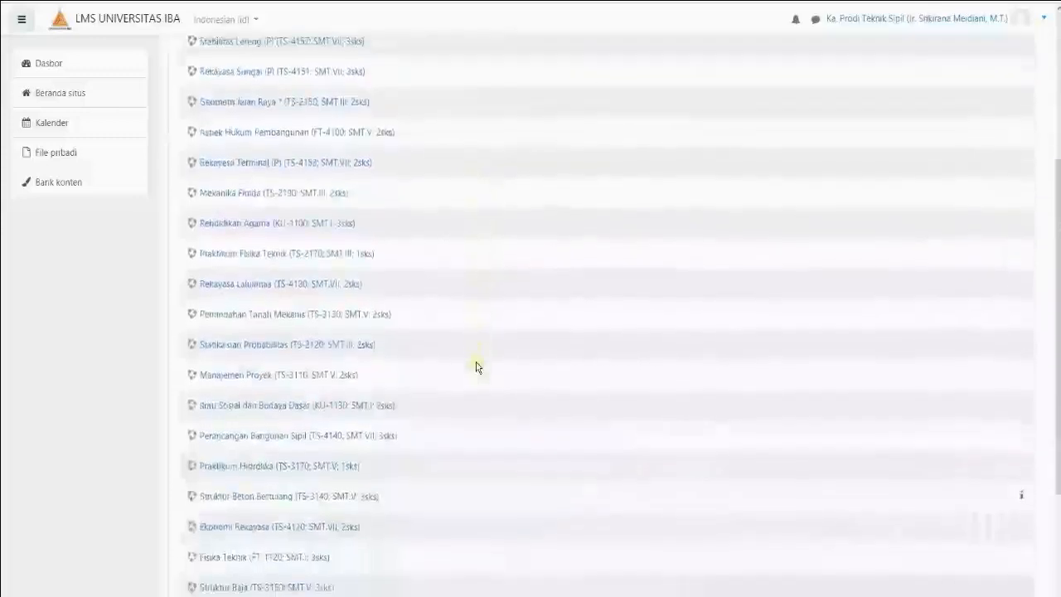
{"action": "scroll", "coordinate": [474, 367], "scroll_direction": "up", "scroll_amount": 3}
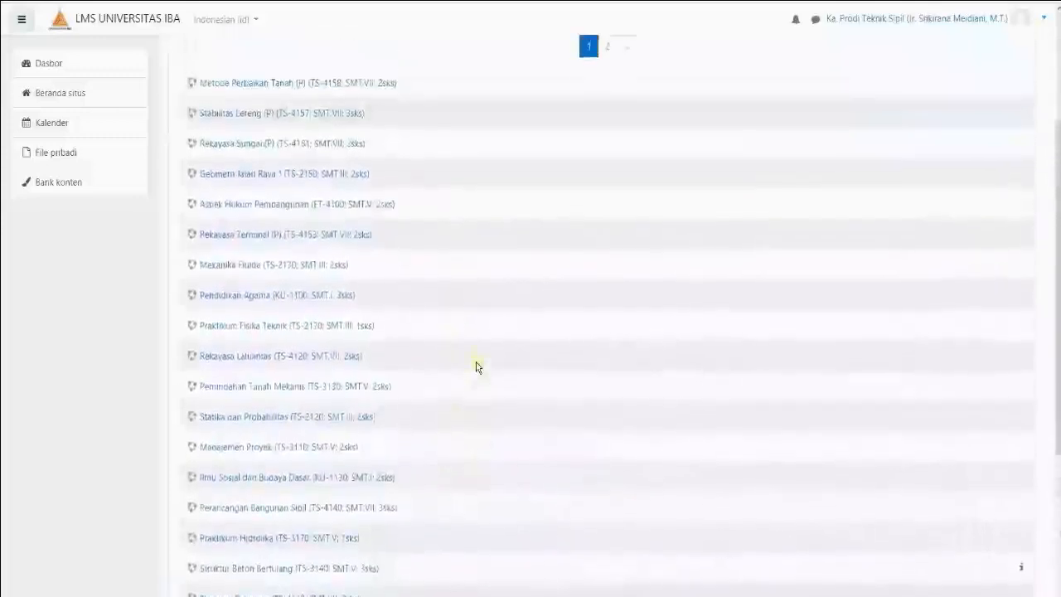
{"action": "scroll", "coordinate": [473, 367], "scroll_direction": "down", "scroll_amount": 2}
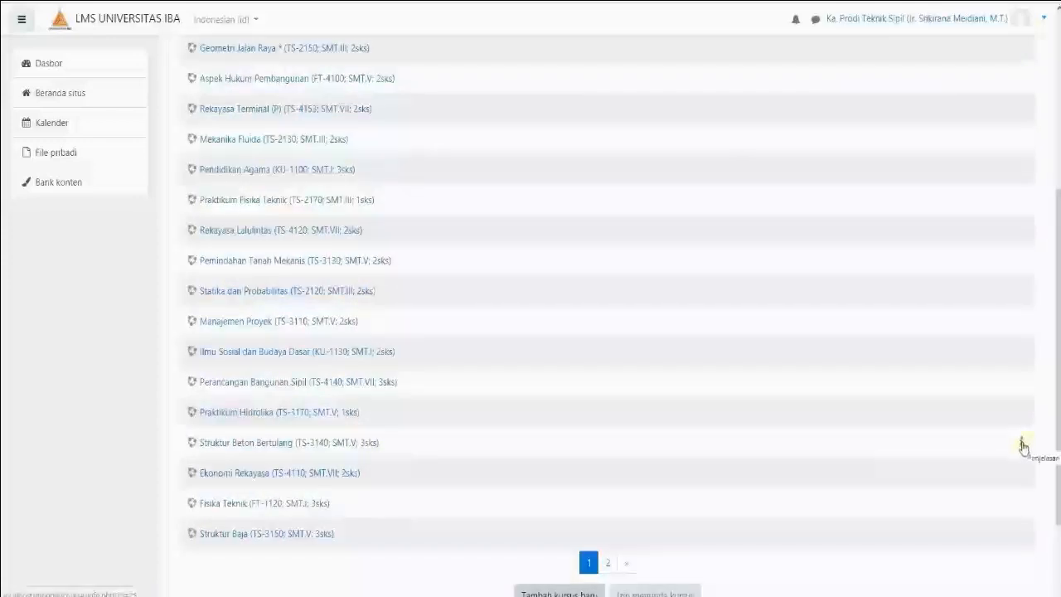
{"action": "left_click", "coordinate": [1023, 446]}
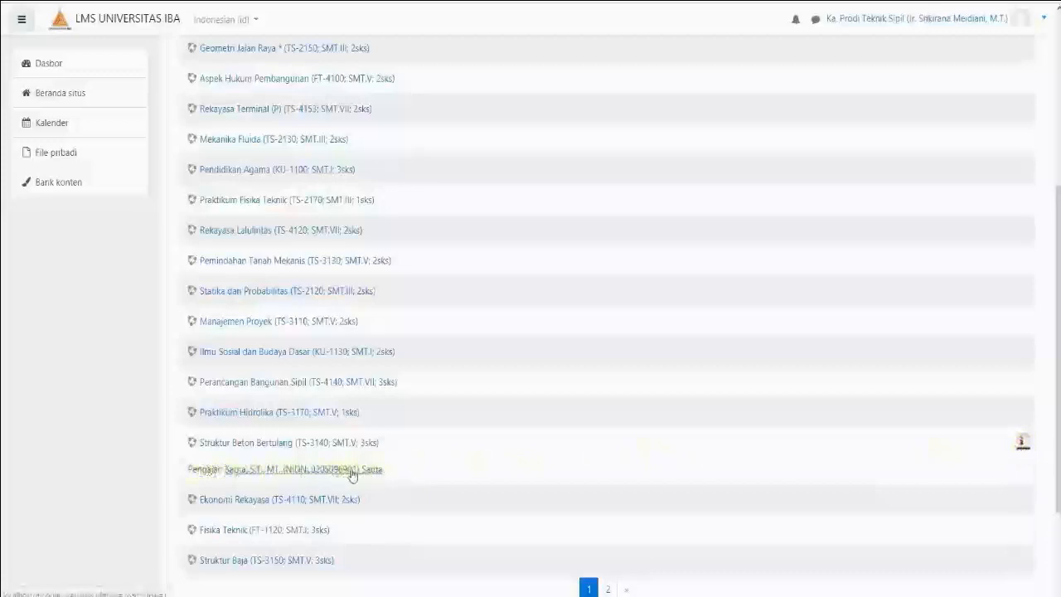
{"action": "left_click", "coordinate": [1024, 444]}
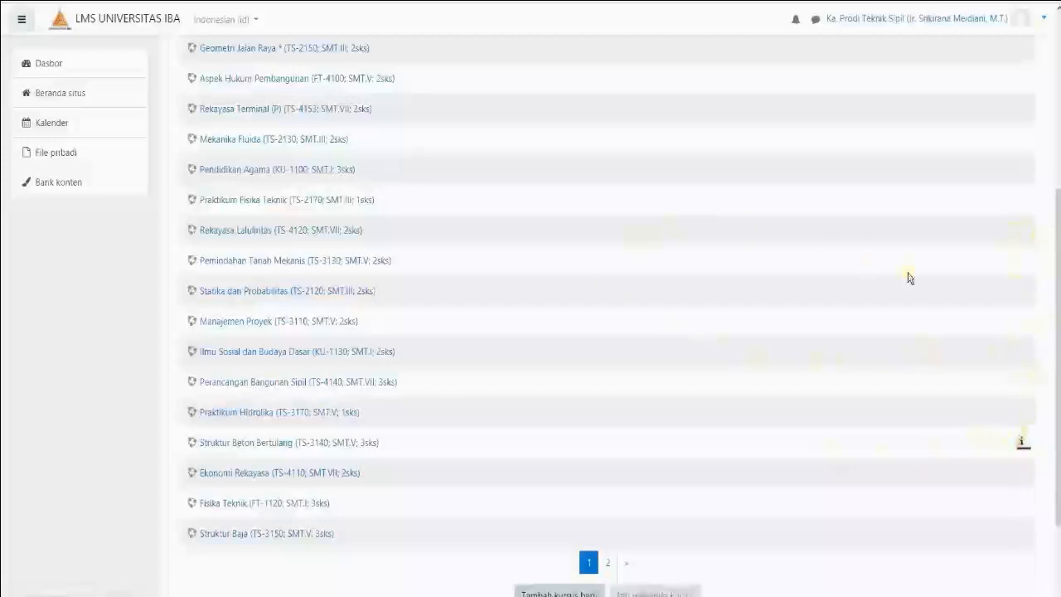
Log out of the study-program head's account and sign in with the lecturer's username and password
{"action": "left_click", "coordinate": [1044, 18]}
{"action": "left_click", "coordinate": [999, 164]}
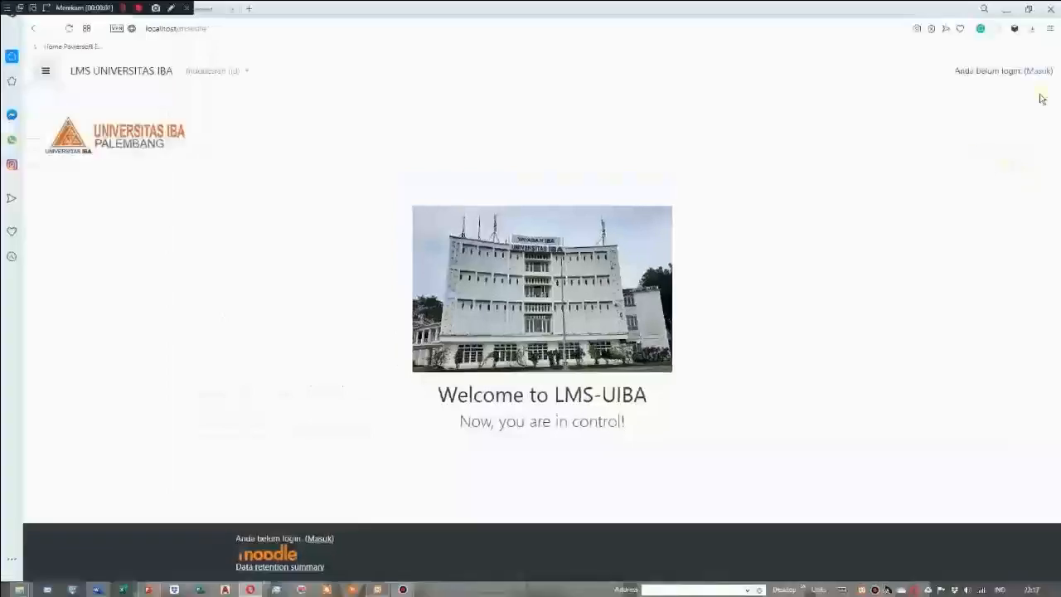
{"action": "left_click", "coordinate": [1037, 73]}
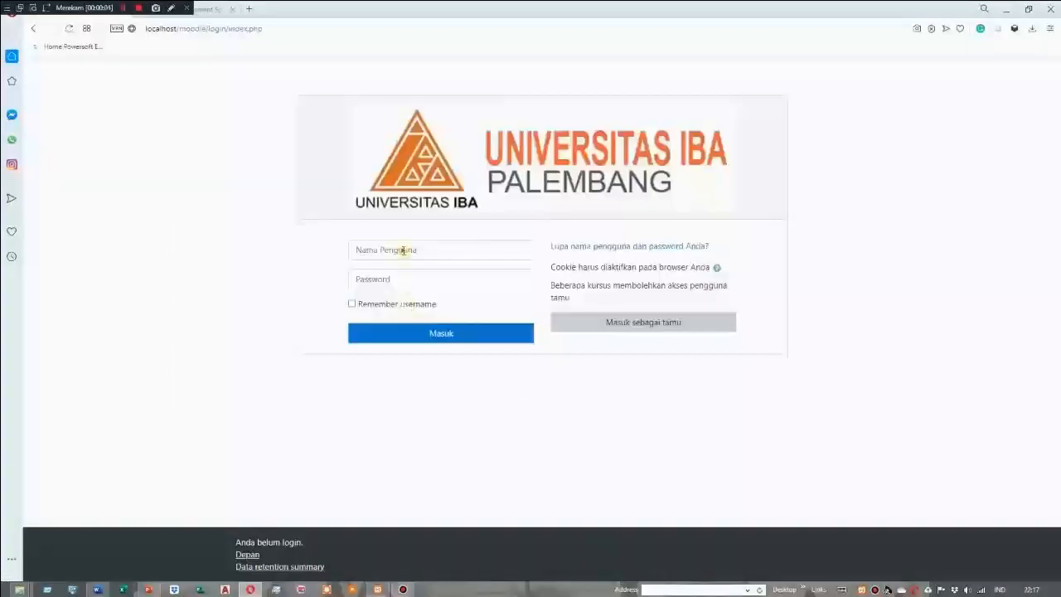
{"action": "left_click", "coordinate": [404, 249]}
{"action": "left_click", "coordinate": [373, 296]}
{"action": "left_click", "coordinate": [443, 338]}
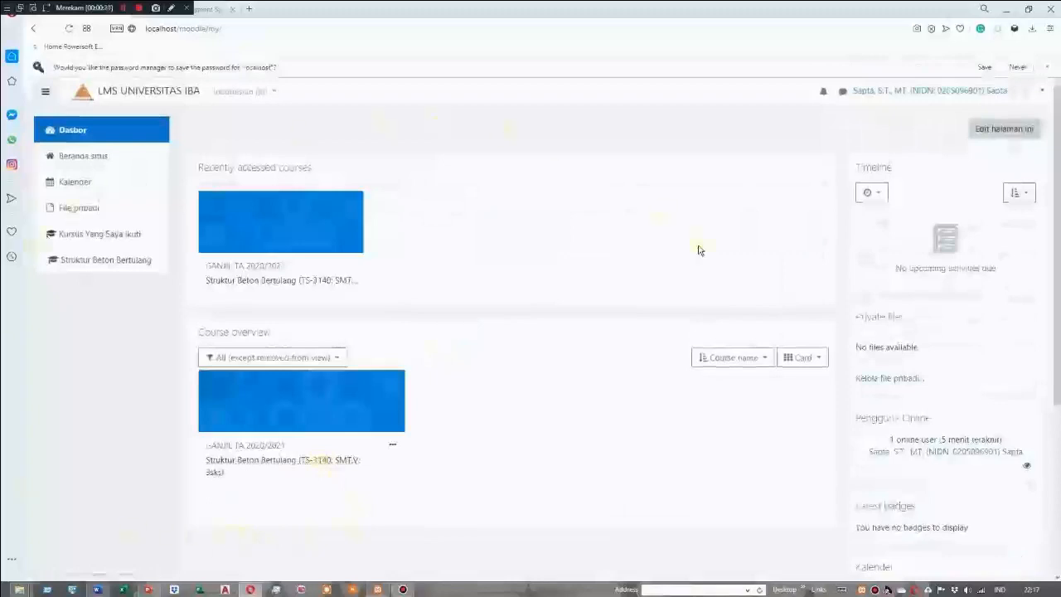
Open the lecturer's Struktur Beton Bertulang course and turn on its editing mode
{"action": "left_click", "coordinate": [259, 441]}
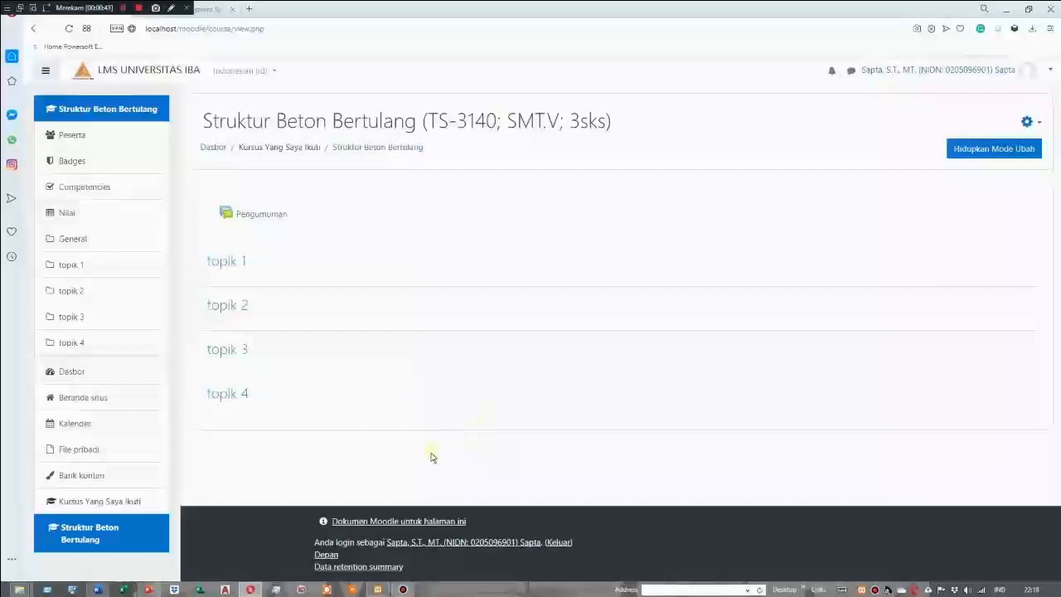
{"action": "left_click", "coordinate": [98, 589]}
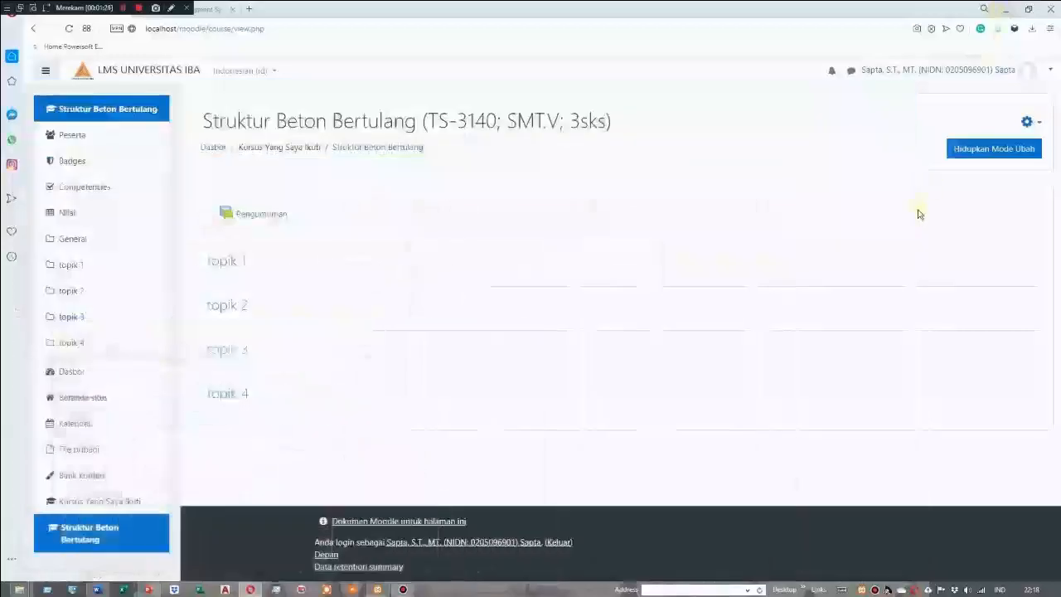
{"action": "left_click", "coordinate": [1015, 154]}
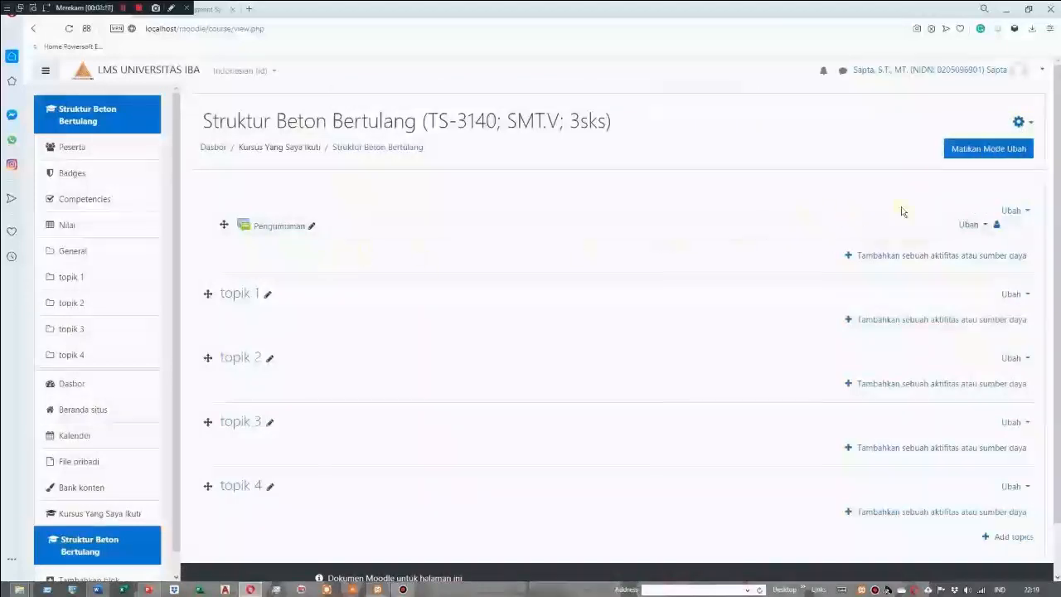
Open the General section of the course for editing and enable a custom section name
{"action": "left_click", "coordinate": [1026, 213]}
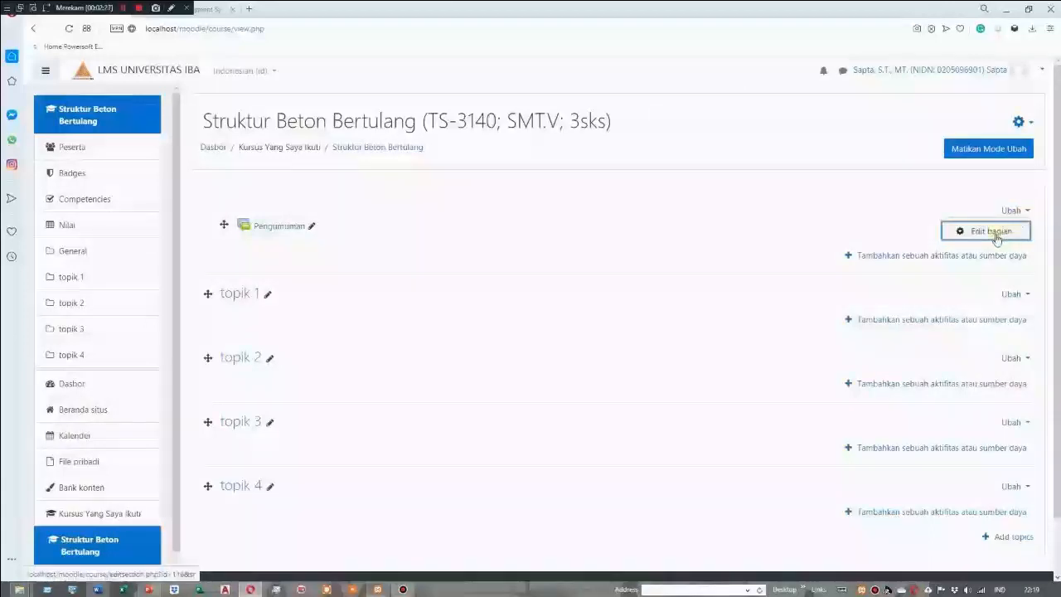
{"action": "left_click", "coordinate": [994, 233]}
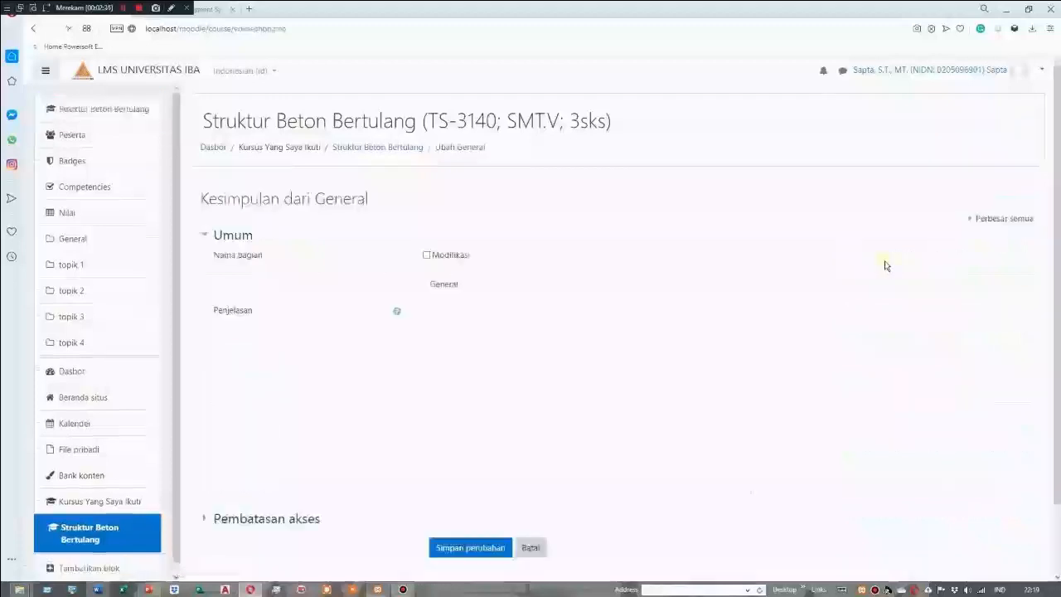
{"action": "left_click", "coordinate": [427, 256]}
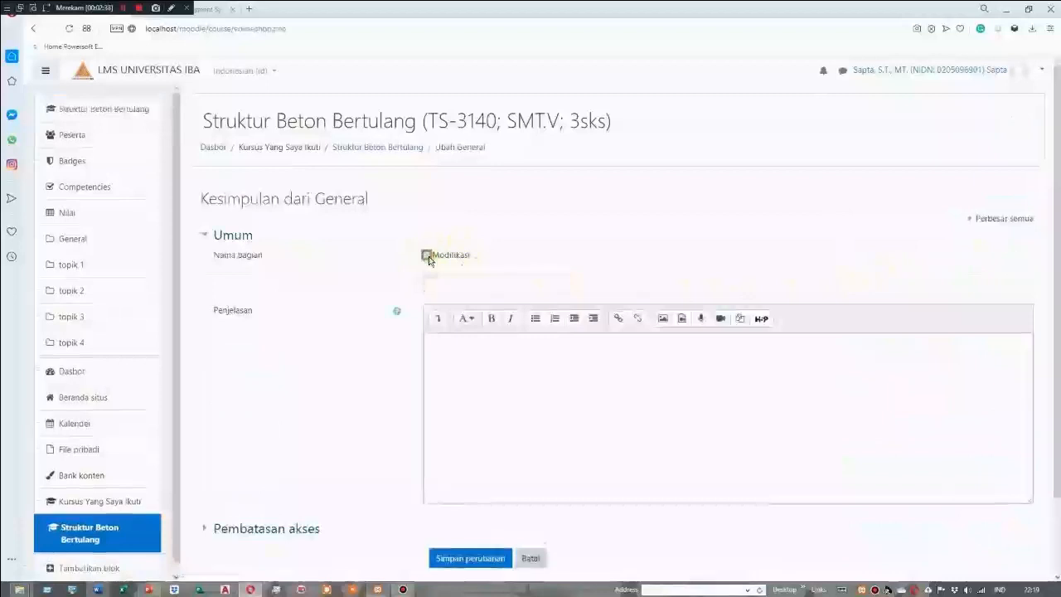
{"action": "left_click", "coordinate": [434, 284]}
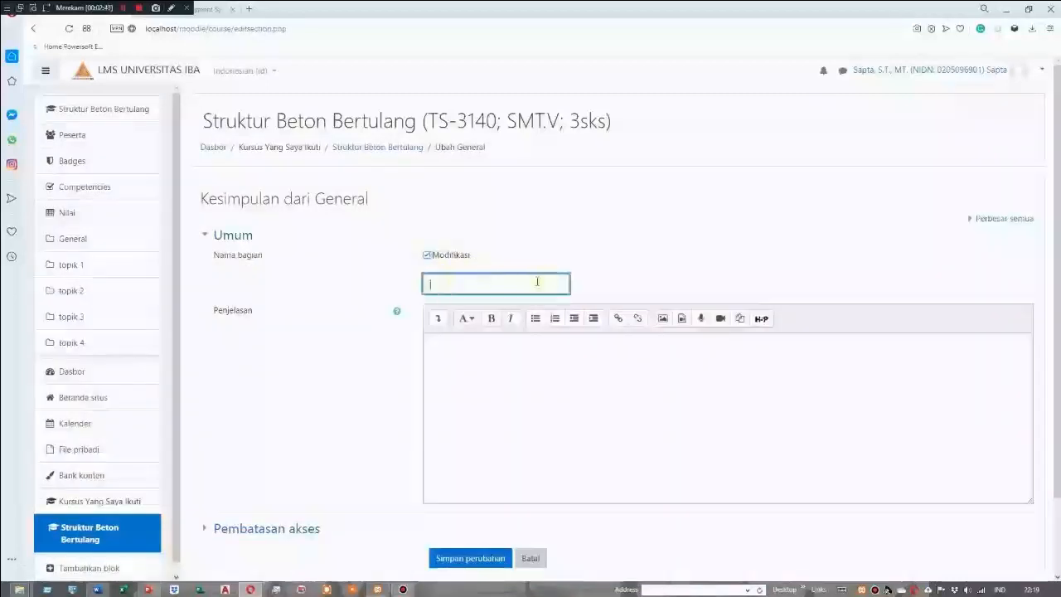
Copy the heading "SELAMAT DATANG DI MATA KULIAH STRUKTUR BETON BERTULANG" from the FORMAT KELAS Word document and paste it as the section name
{"action": "left_click", "coordinate": [98, 590]}
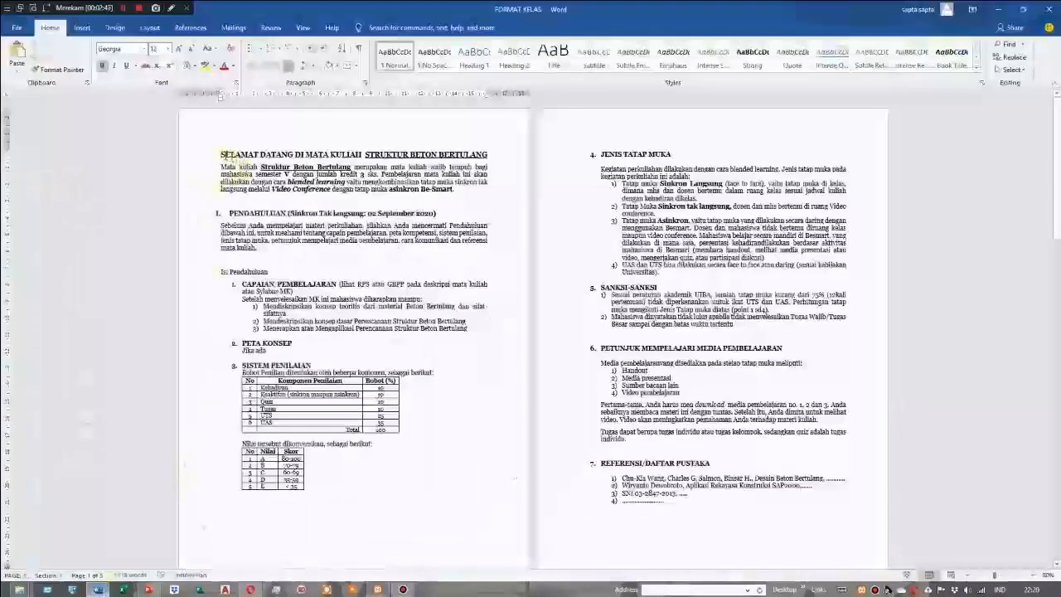
{"action": "left_click_drag", "start_coordinate": [220, 155], "coordinate": [448, 158]}
{"action": "right_click", "coordinate": [448, 157]}
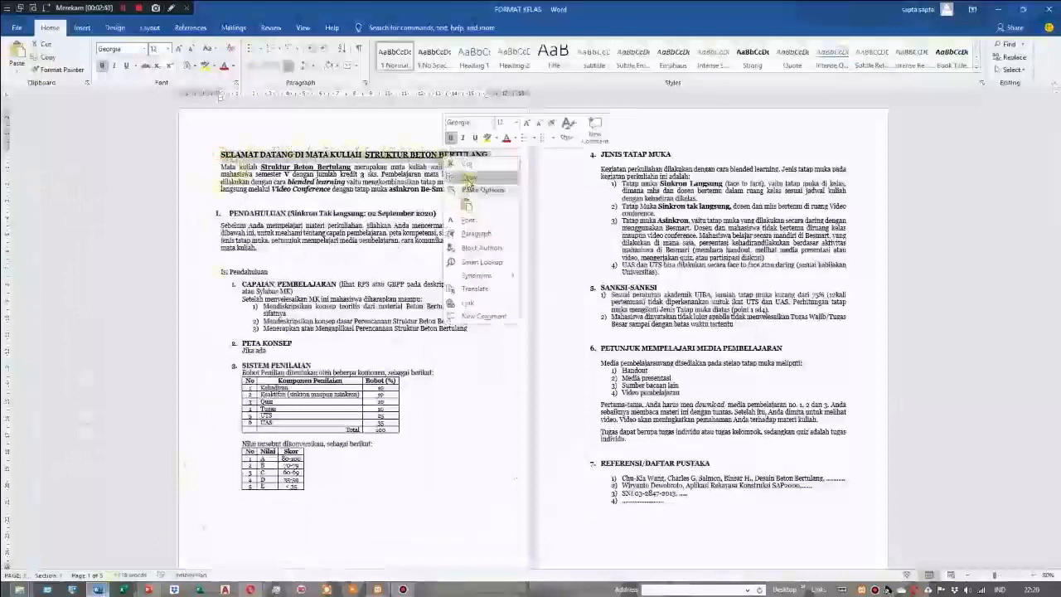
{"action": "left_click", "coordinate": [469, 176]}
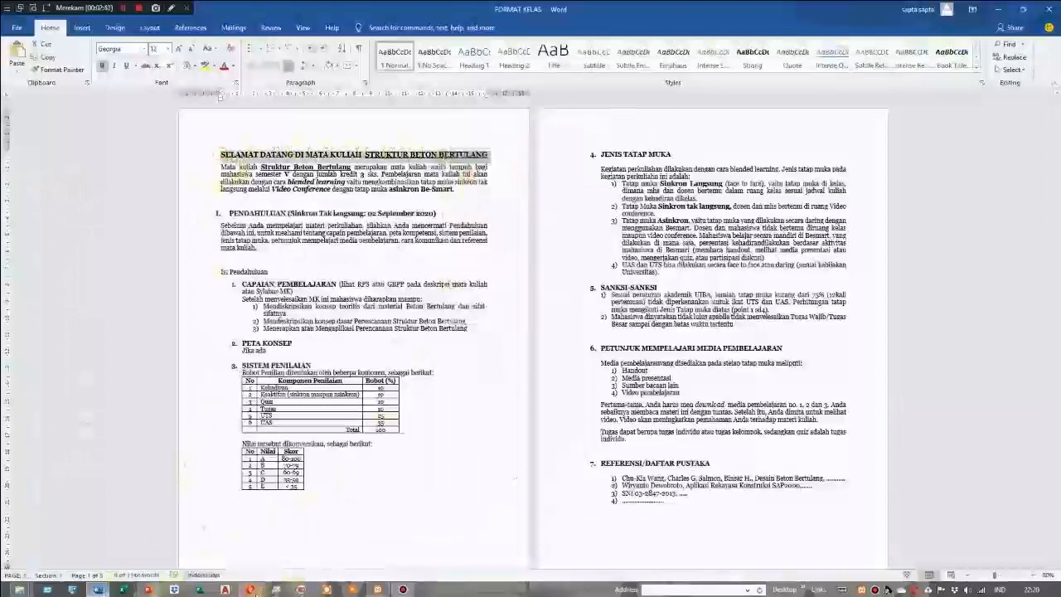
{"action": "left_click", "coordinate": [259, 591]}
{"action": "right_click", "coordinate": [433, 285]}
{"action": "left_click", "coordinate": [460, 356]}
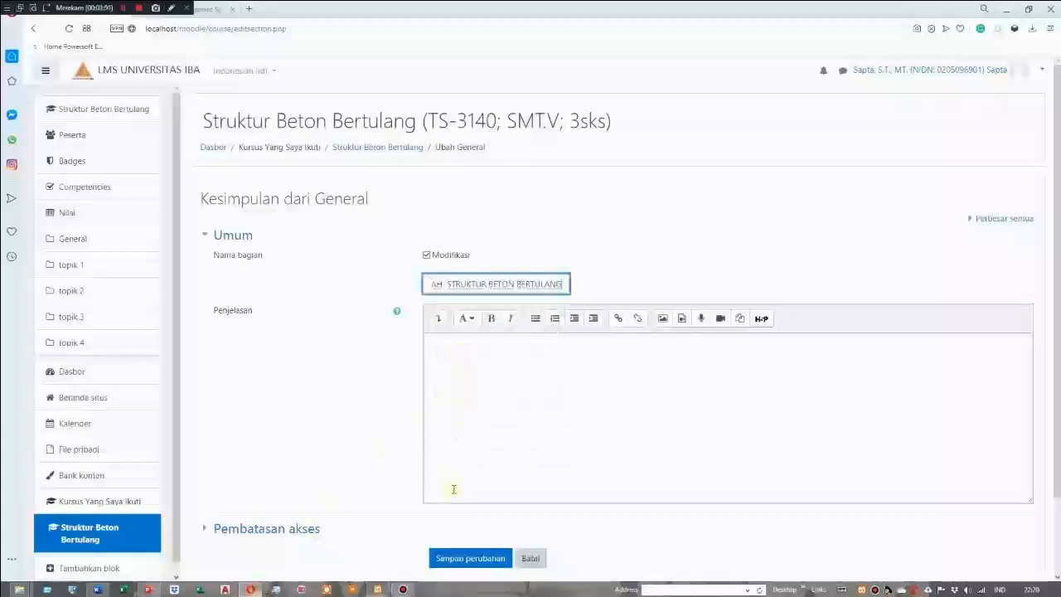
Copy the introductory paragraph beneath the Word document's heading into the General section's description and save the changes
{"action": "left_click", "coordinate": [457, 348]}
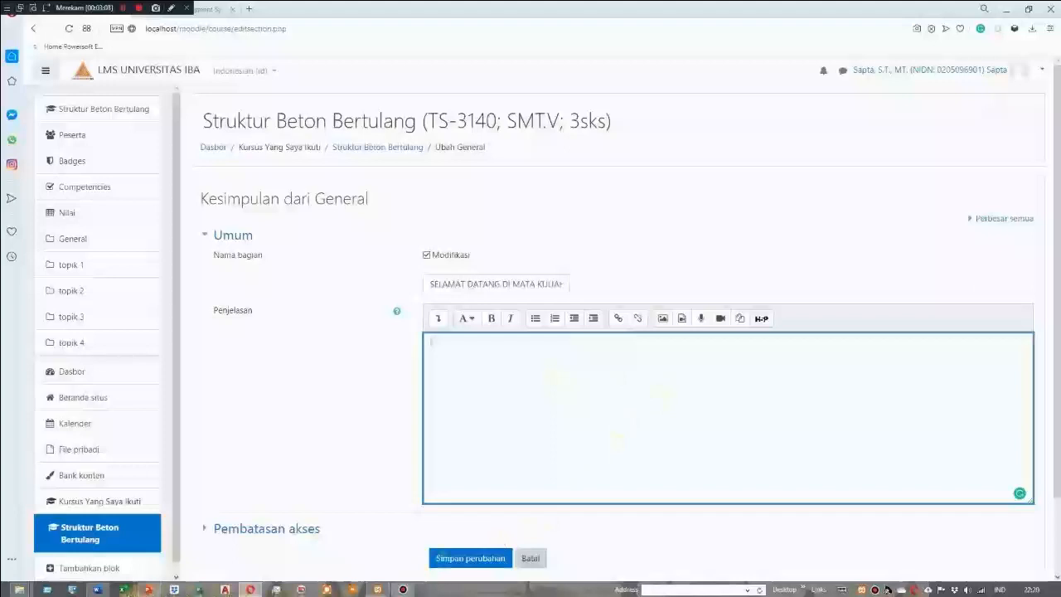
{"action": "left_click", "coordinate": [97, 589]}
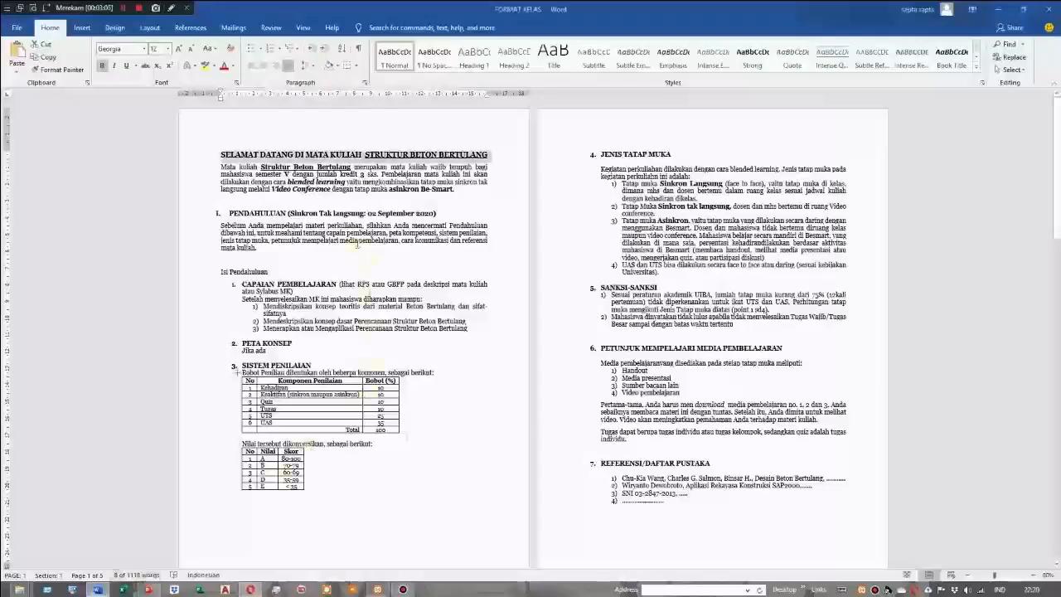
{"action": "left_click_drag", "start_coordinate": [222, 164], "coordinate": [454, 197]}
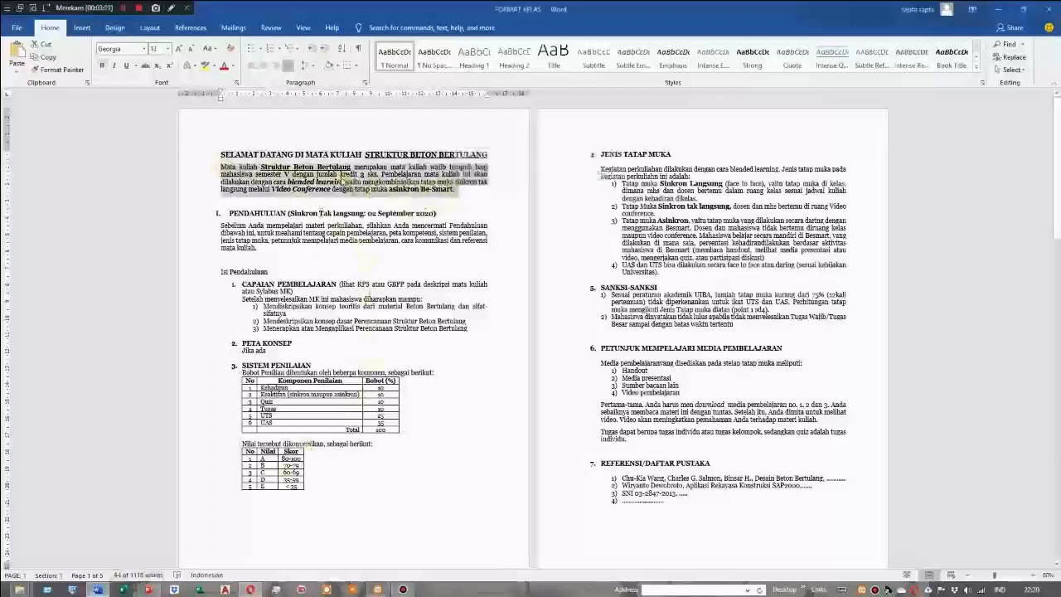
{"action": "right_click", "coordinate": [342, 176]}
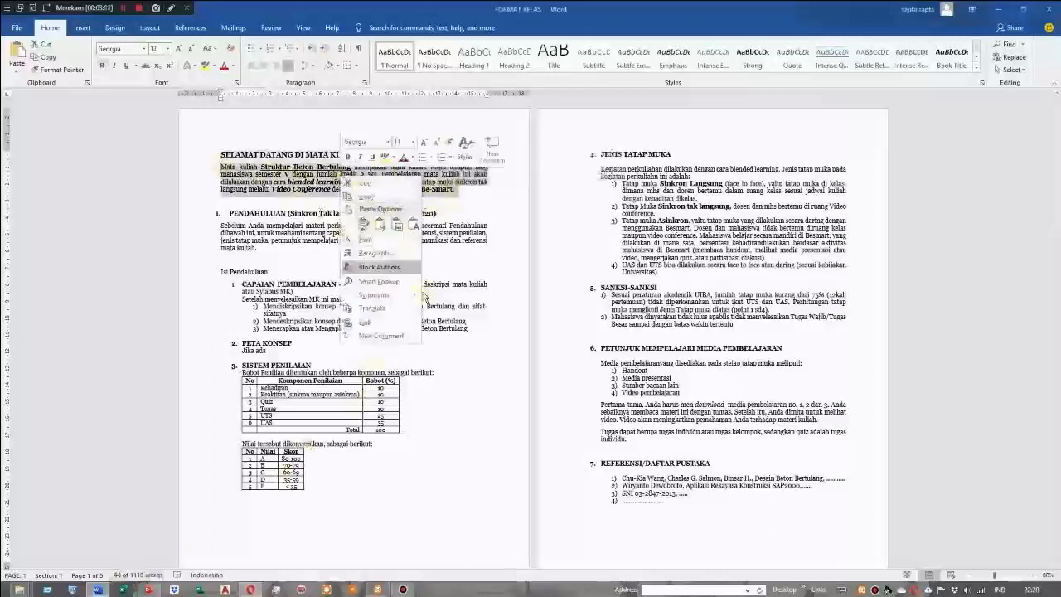
{"action": "left_click", "coordinate": [366, 198]}
{"action": "left_click", "coordinate": [253, 590]}
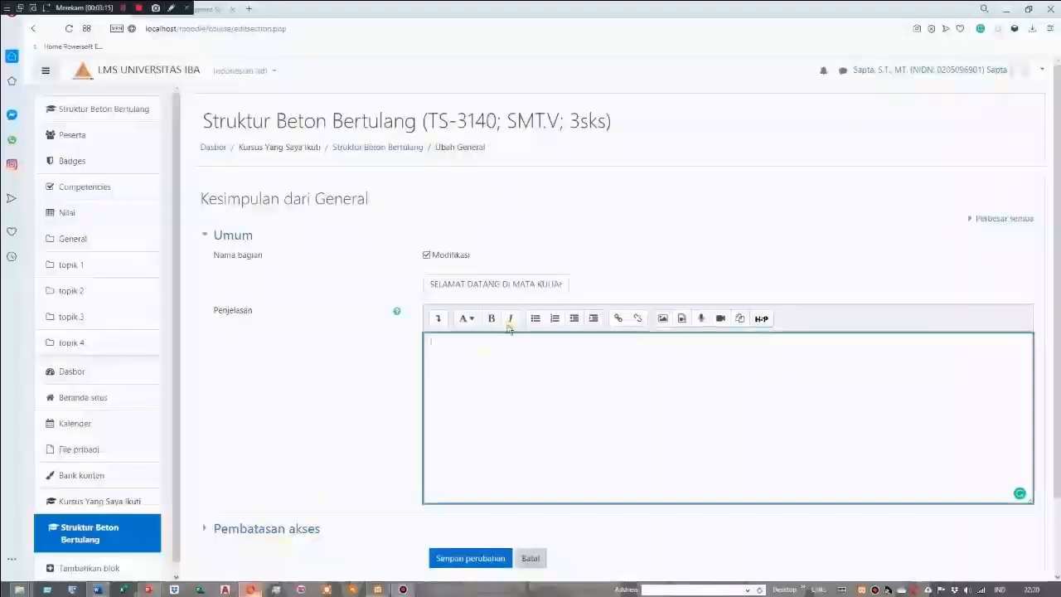
{"action": "right_click", "coordinate": [451, 352]}
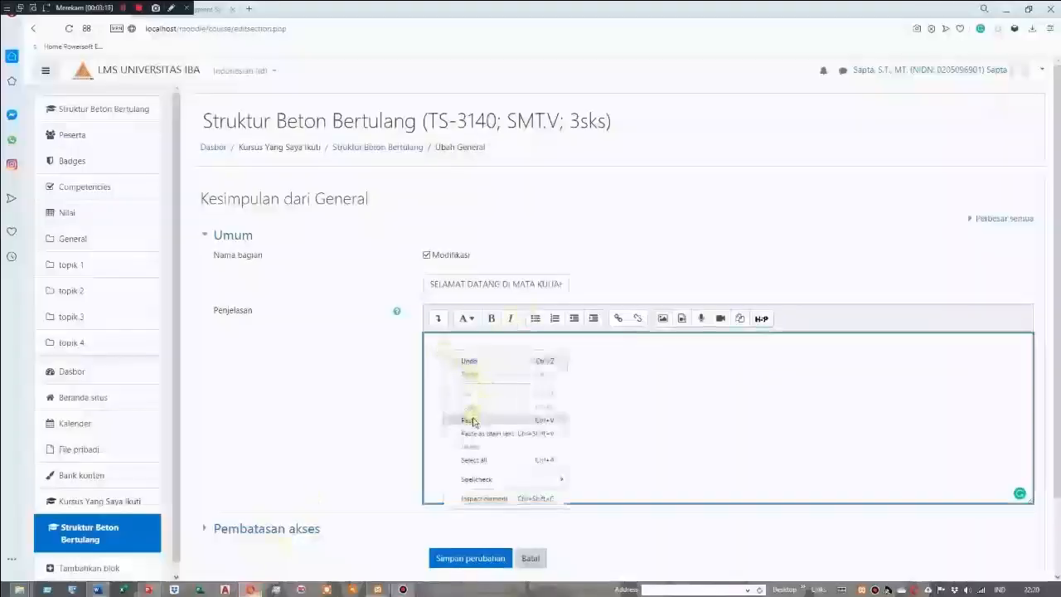
{"action": "left_click", "coordinate": [469, 420]}
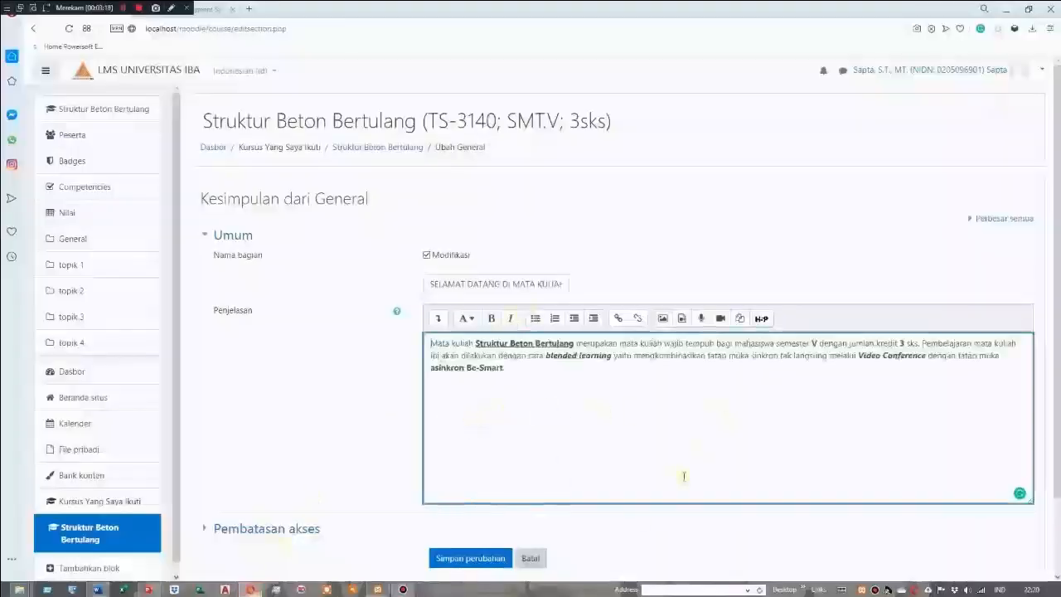
{"action": "left_click", "coordinate": [485, 559]}
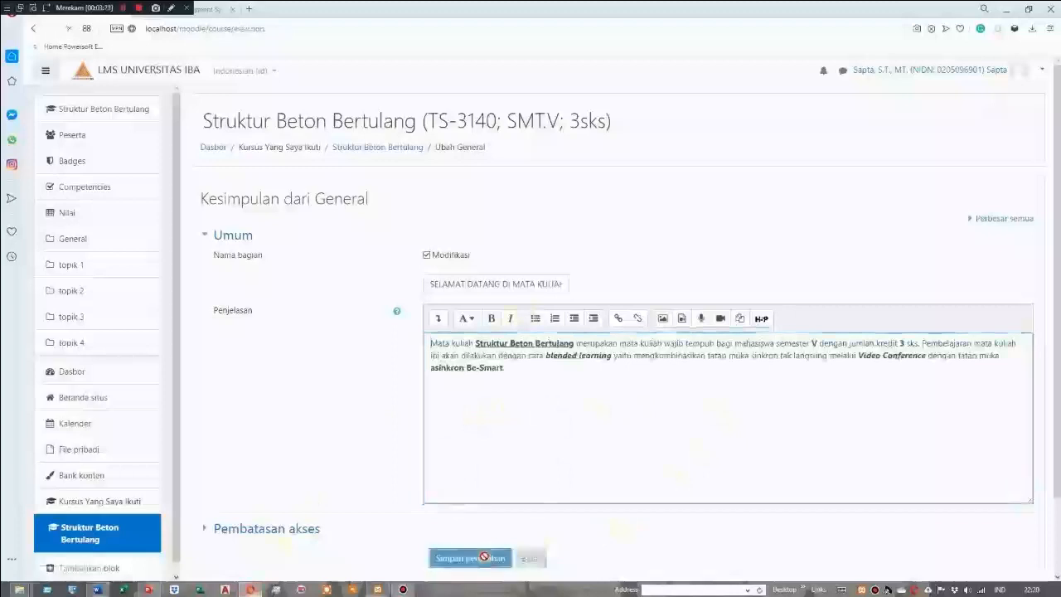
Rename the course section topik 1 as PRESENSI KULIAH
{"action": "scroll", "coordinate": [649, 379], "scroll_direction": "up", "scroll_amount": 2}
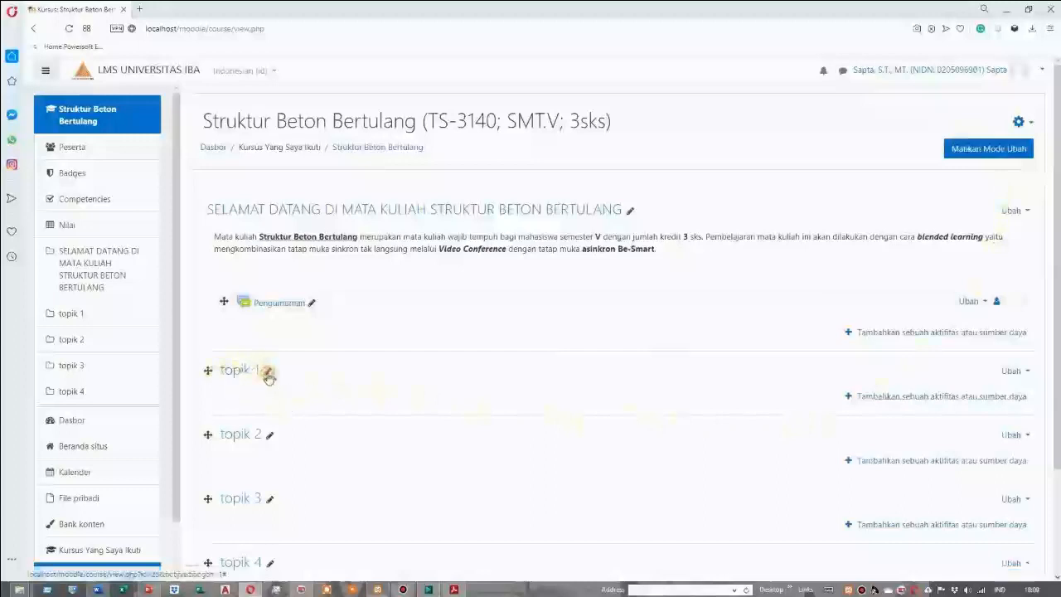
{"action": "left_click", "coordinate": [267, 371]}
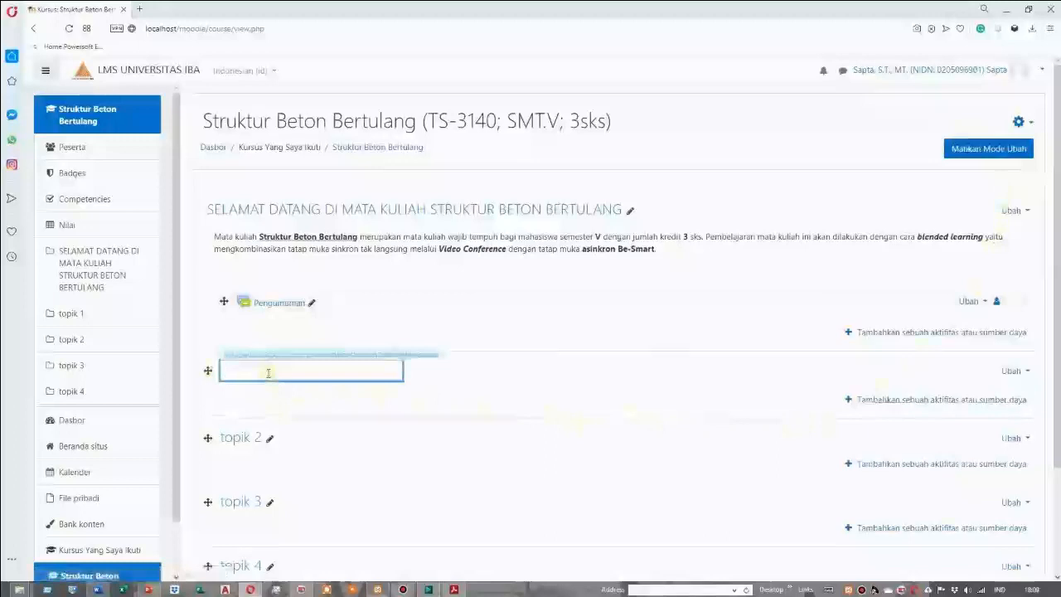
{"action": "type", "text": "brensi"}
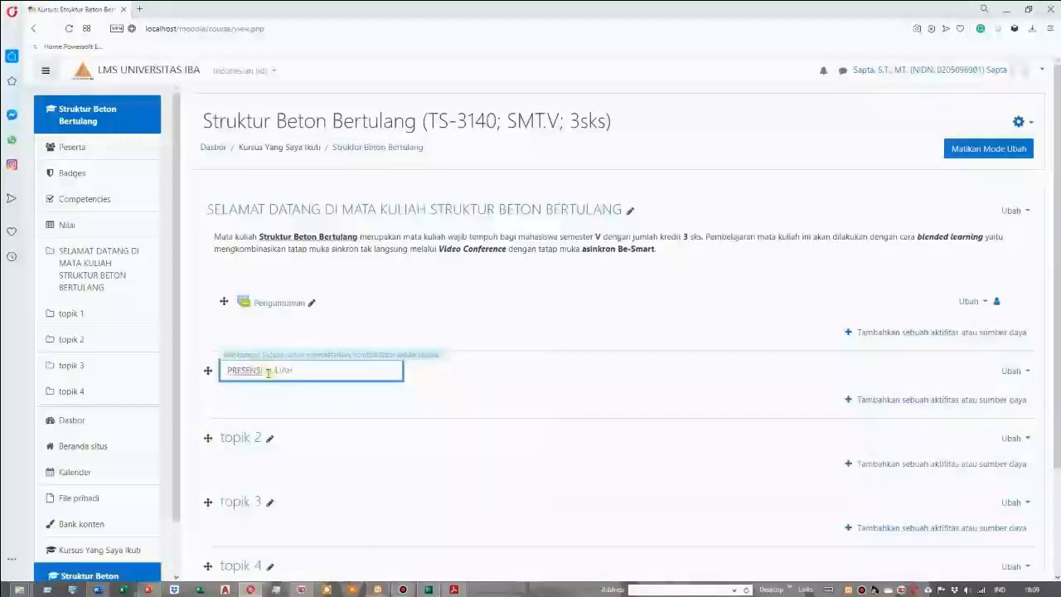
{"action": "key", "text": "Return"}
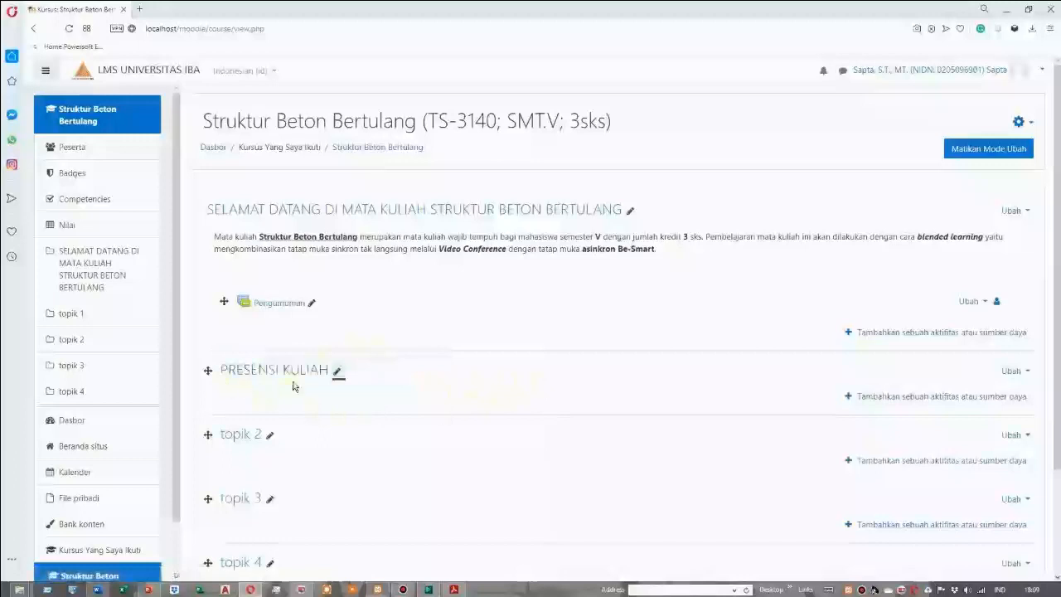
{"action": "left_click", "coordinate": [471, 391]}
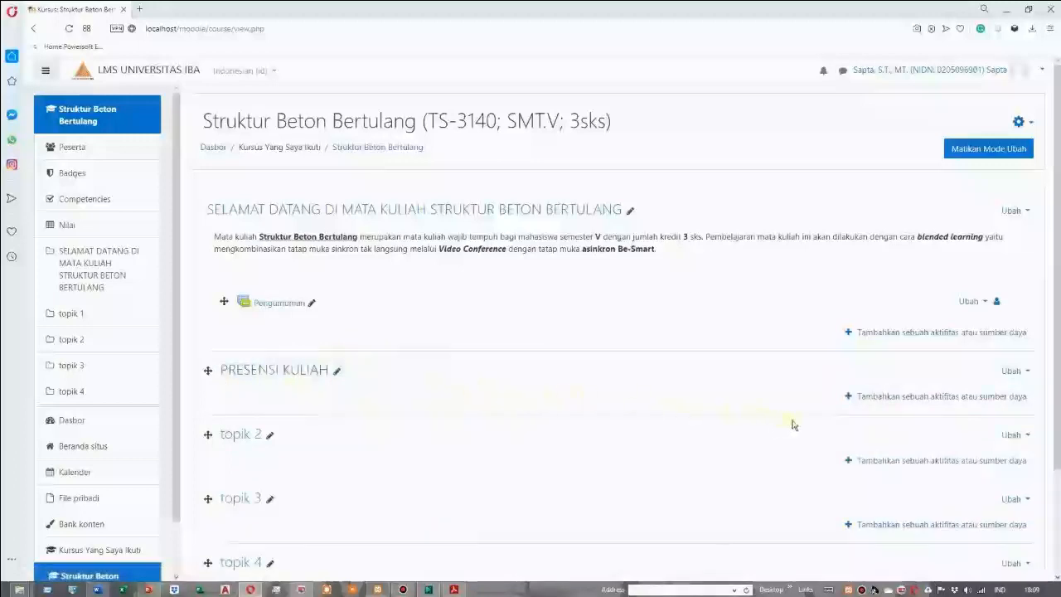
Add an Attendance activity to the PRESENSI KULIAH section
{"action": "left_click", "coordinate": [893, 397]}
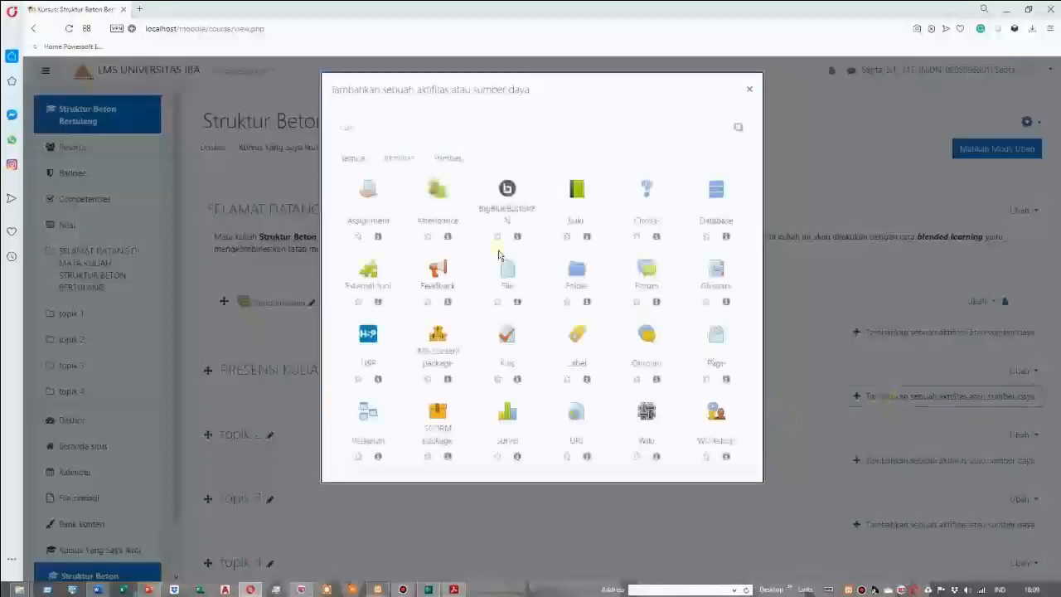
{"action": "left_click", "coordinate": [399, 158]}
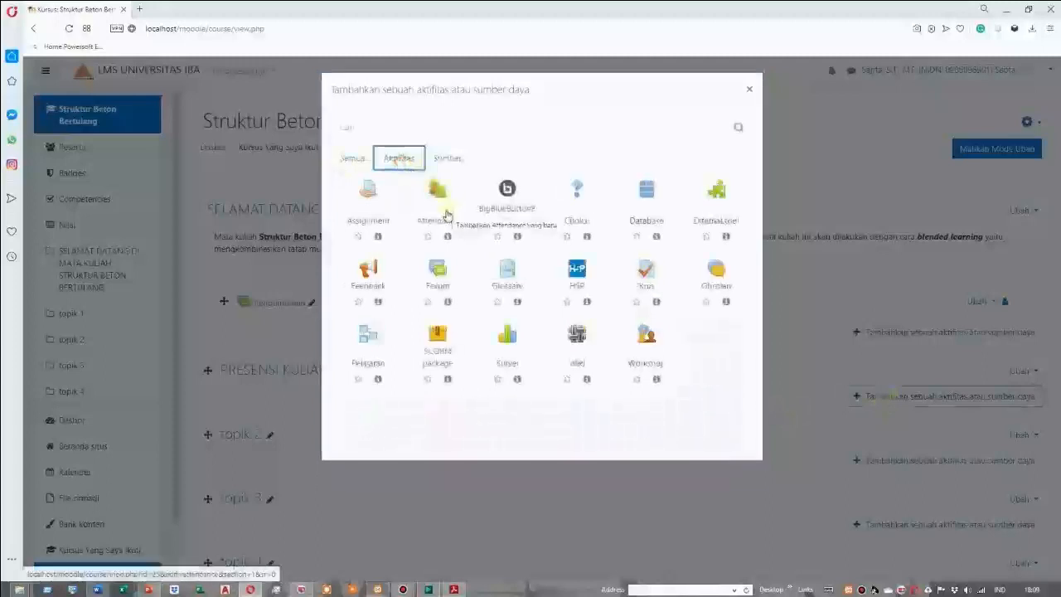
{"action": "left_click", "coordinate": [446, 215]}
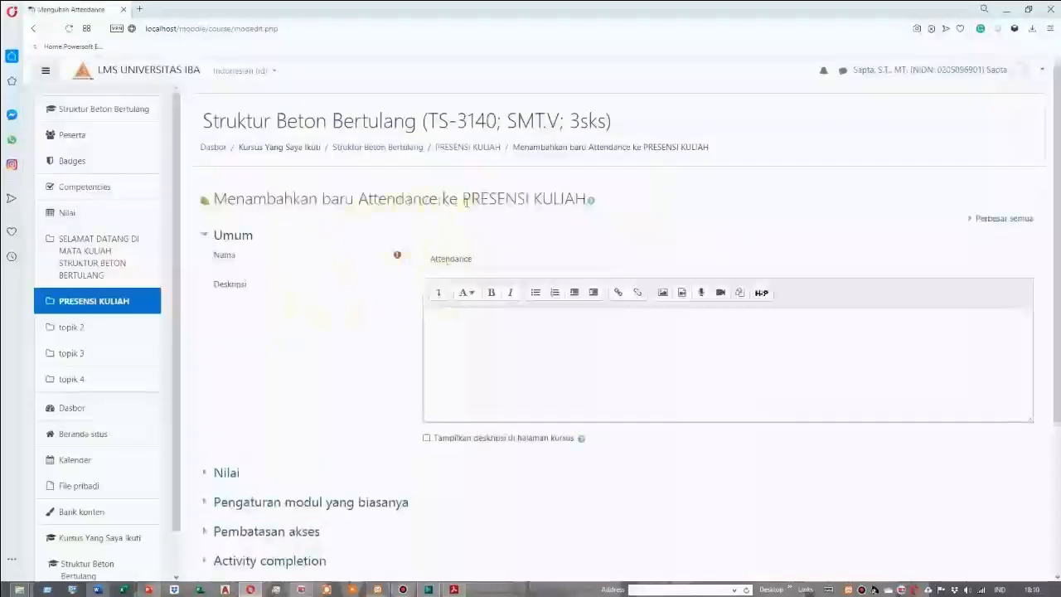
Replace the attendance activity's default name with PERESENSI KULIAH
{"action": "left_click", "coordinate": [493, 259]}
{"action": "key", "text": "BackSpace"}
{"action": "key", "text": "BackSpace"}
{"action": "key", "text": "BackSpace"}
{"action": "key", "text": "BackSpace"}
{"action": "key", "text": "BackSpace"}
{"action": "key", "text": "BackSpace"}
{"action": "key", "text": "BackSpace"}
{"action": "key", "text": "BackSpace"}
{"action": "key", "text": "BackSpace"}
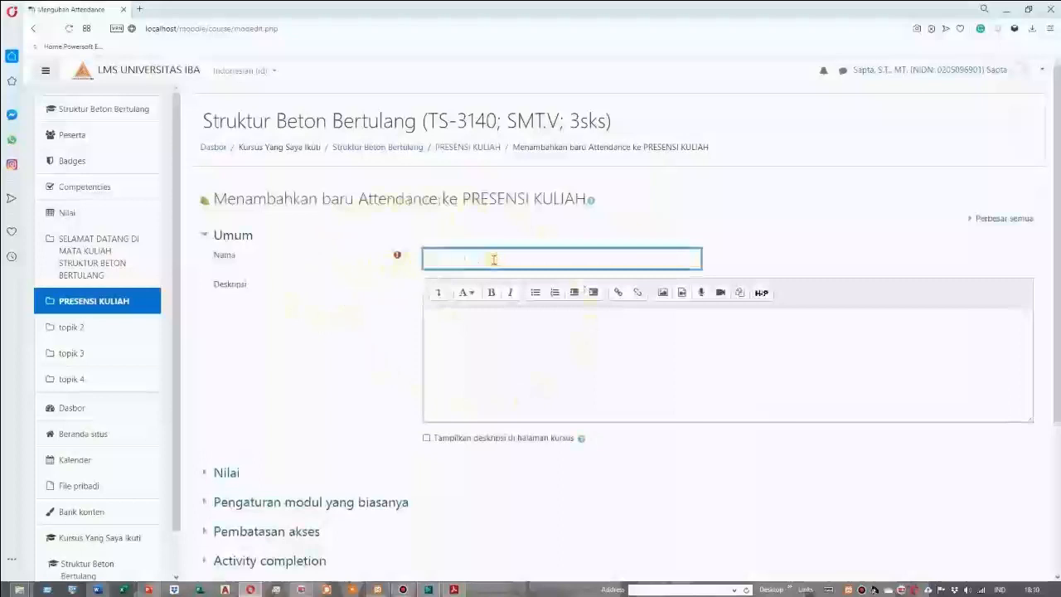
{"action": "type", "text": "PRESENSI"}
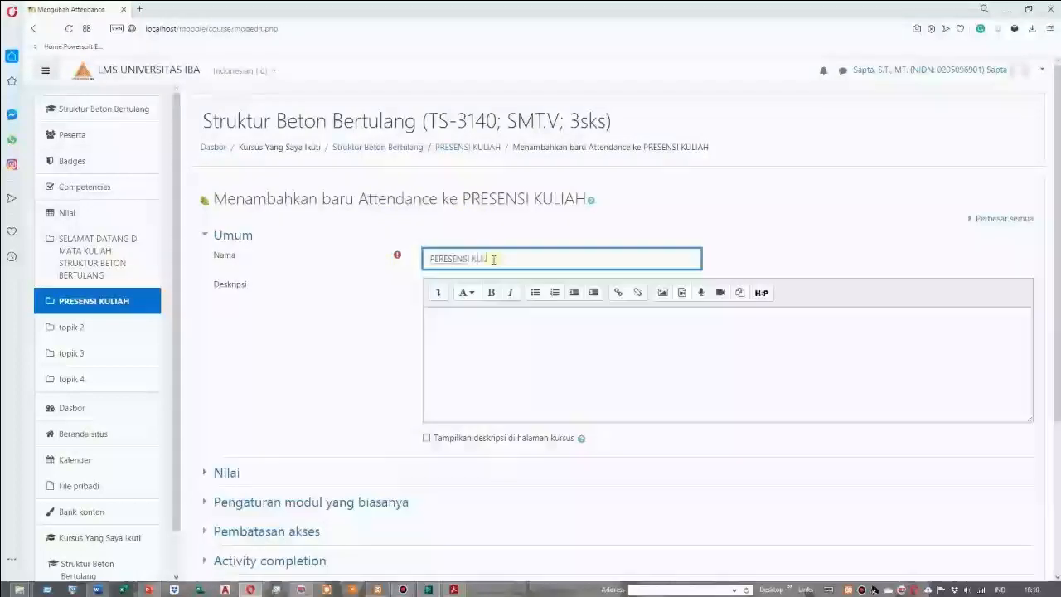
{"action": "type", "text": "KULIAH"}
{"action": "left_click", "coordinate": [353, 387]}
Set the attendance activity's grade to pass to 75, then save it and return to the course
{"action": "scroll", "coordinate": [353, 387], "scroll_direction": "down", "scroll_amount": 1}
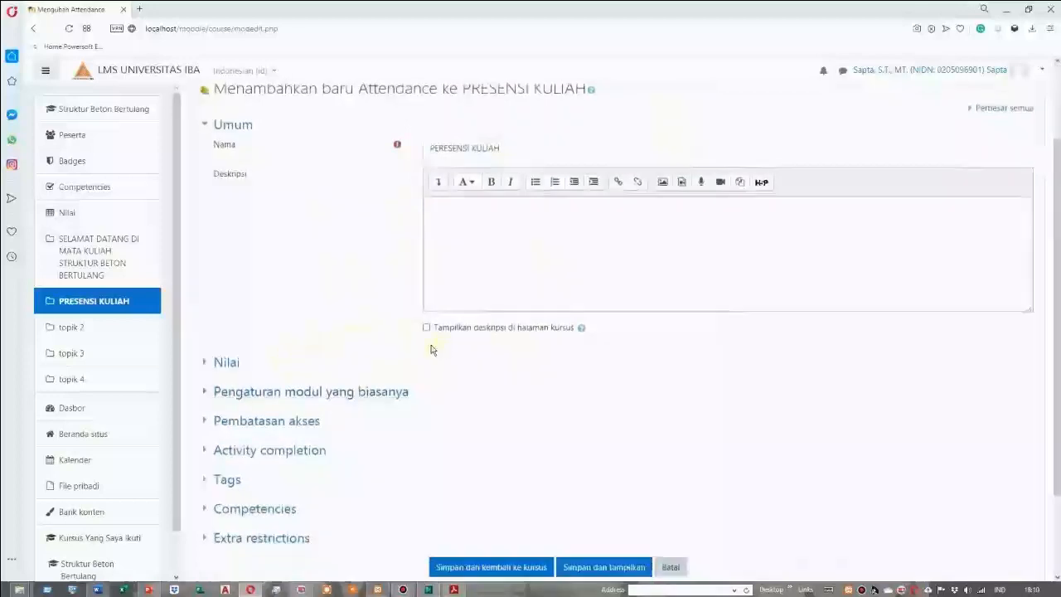
{"action": "left_click", "coordinate": [224, 362]}
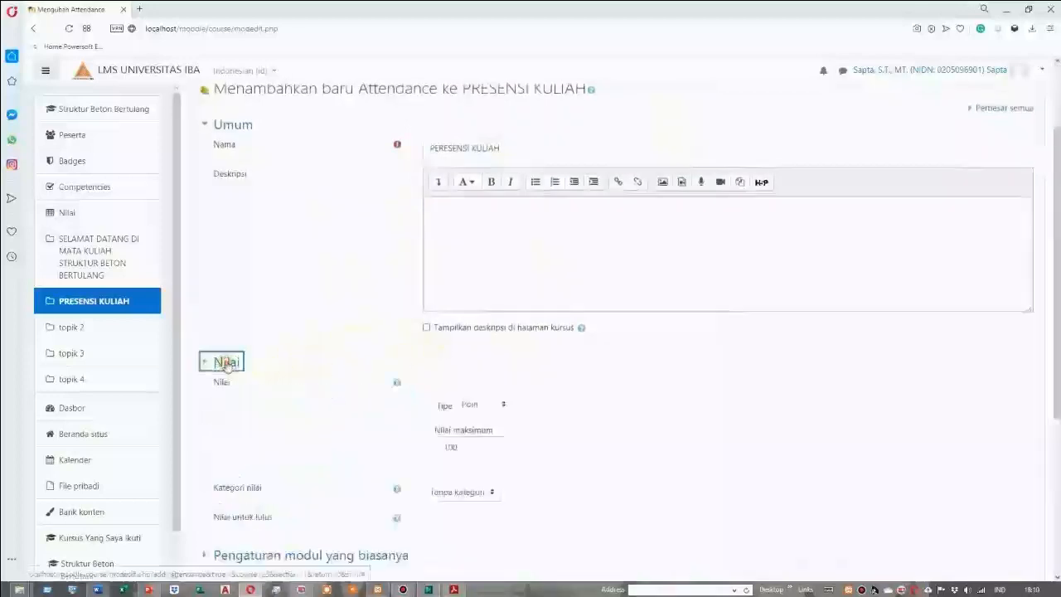
{"action": "scroll", "coordinate": [440, 373], "scroll_direction": "down", "scroll_amount": 1}
{"action": "left_click", "coordinate": [467, 335]}
{"action": "scroll", "coordinate": [467, 335], "scroll_direction": "down", "scroll_amount": 1}
{"action": "left_click", "coordinate": [458, 299]}
{"action": "type", "text": "5"}
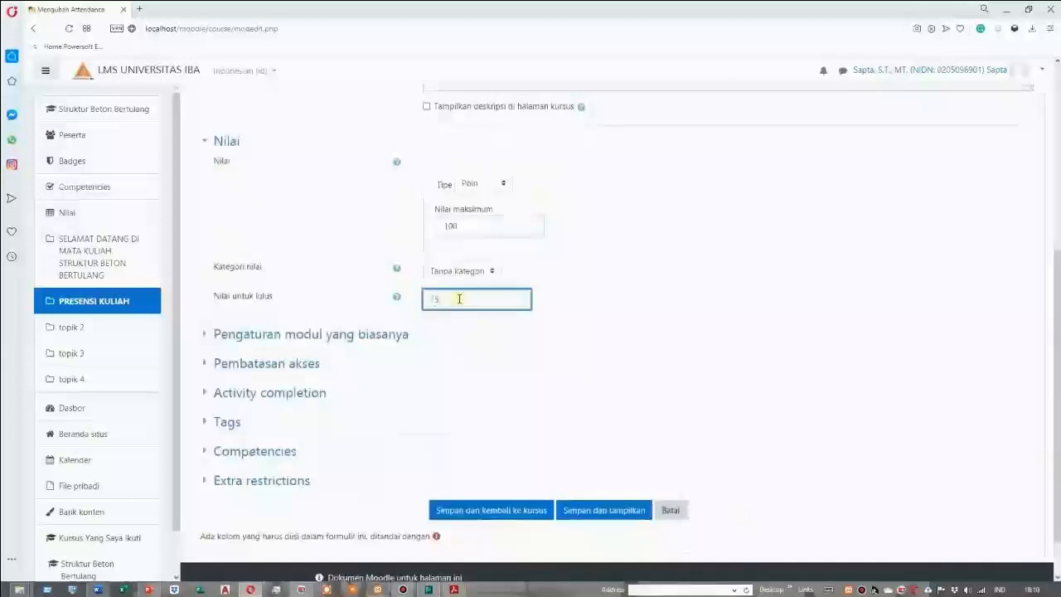
{"action": "left_click", "coordinate": [635, 302]}
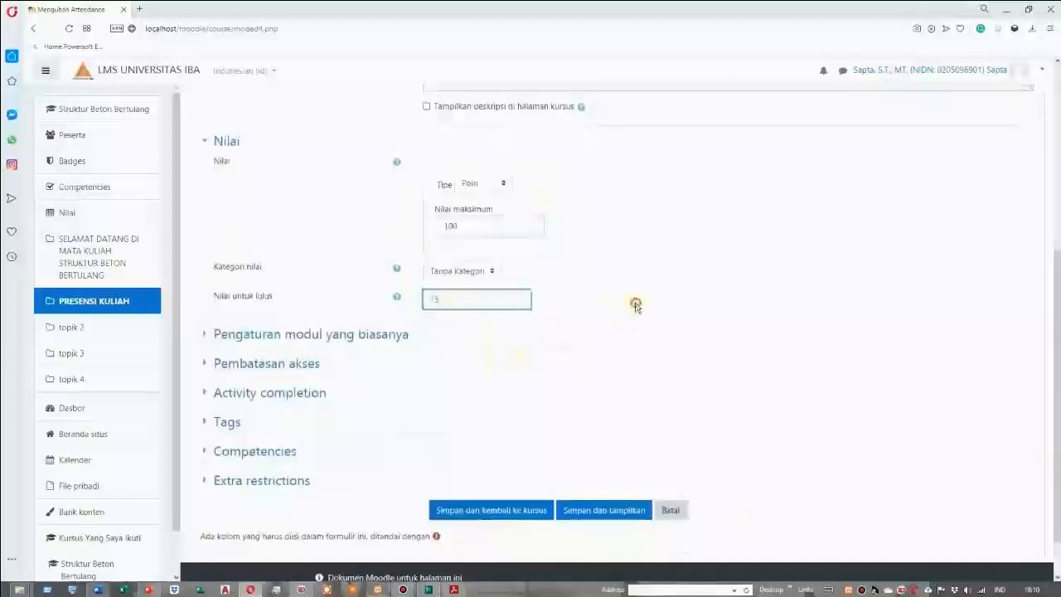
{"action": "scroll", "coordinate": [460, 348], "scroll_direction": "down", "scroll_amount": 1}
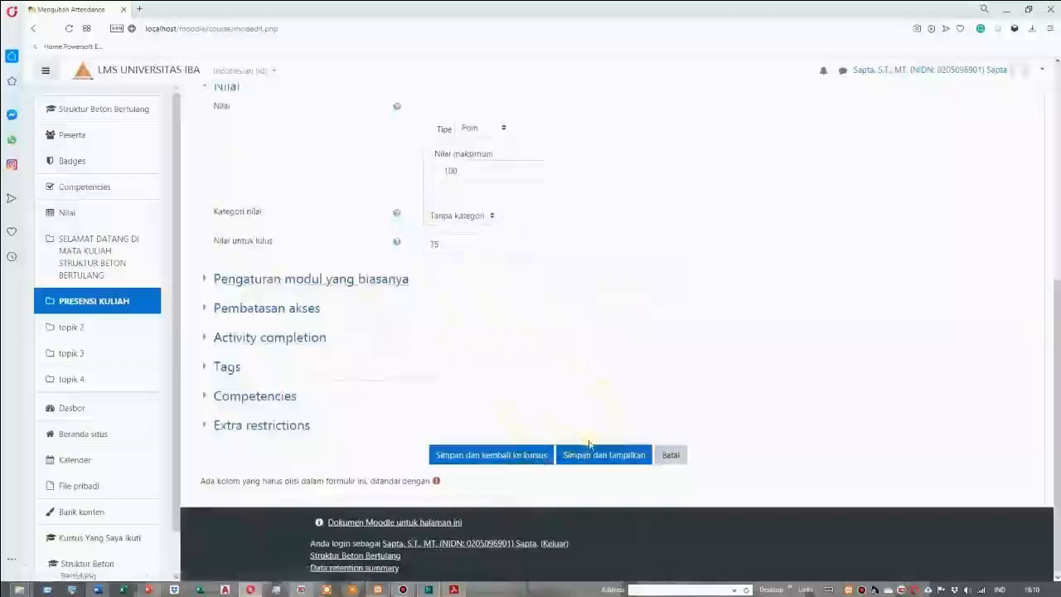
{"action": "left_click", "coordinate": [535, 458]}
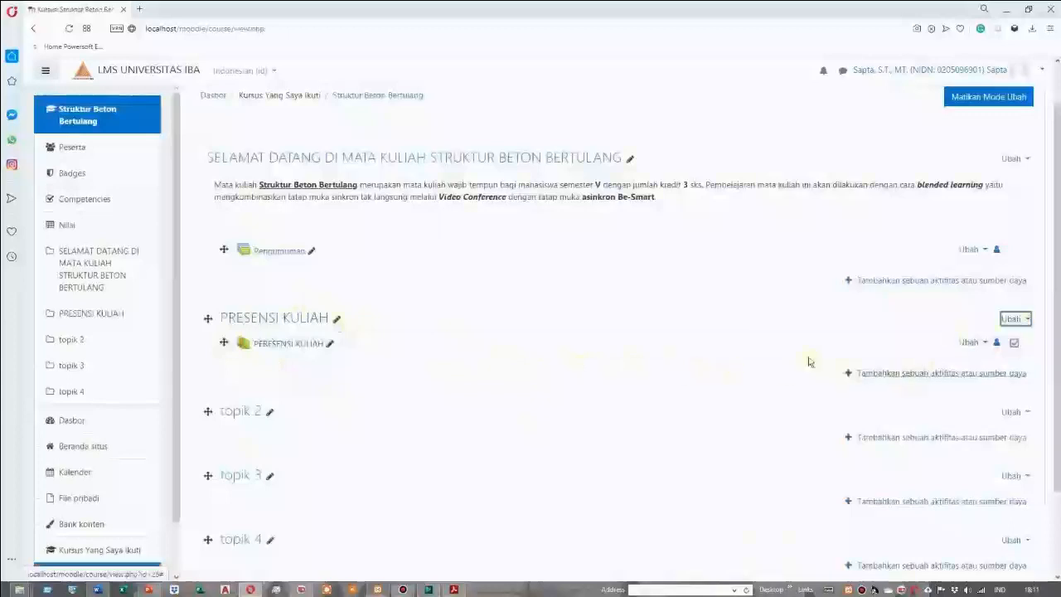
Open the PRESENSI KULIAH topic for editing and activate its empty description
{"action": "left_click", "coordinate": [1027, 320]}
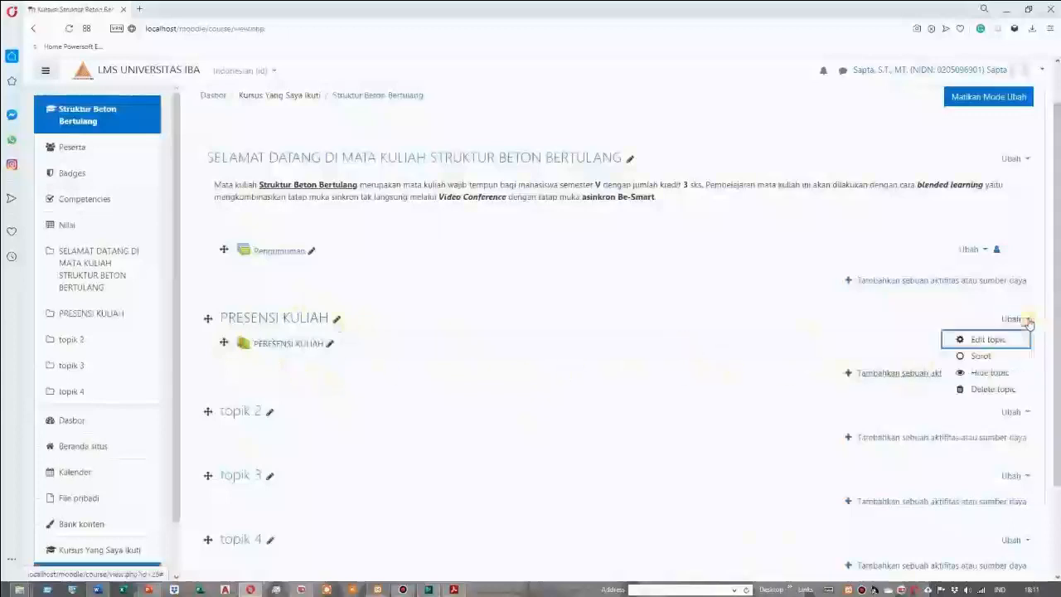
{"action": "left_click", "coordinate": [987, 340]}
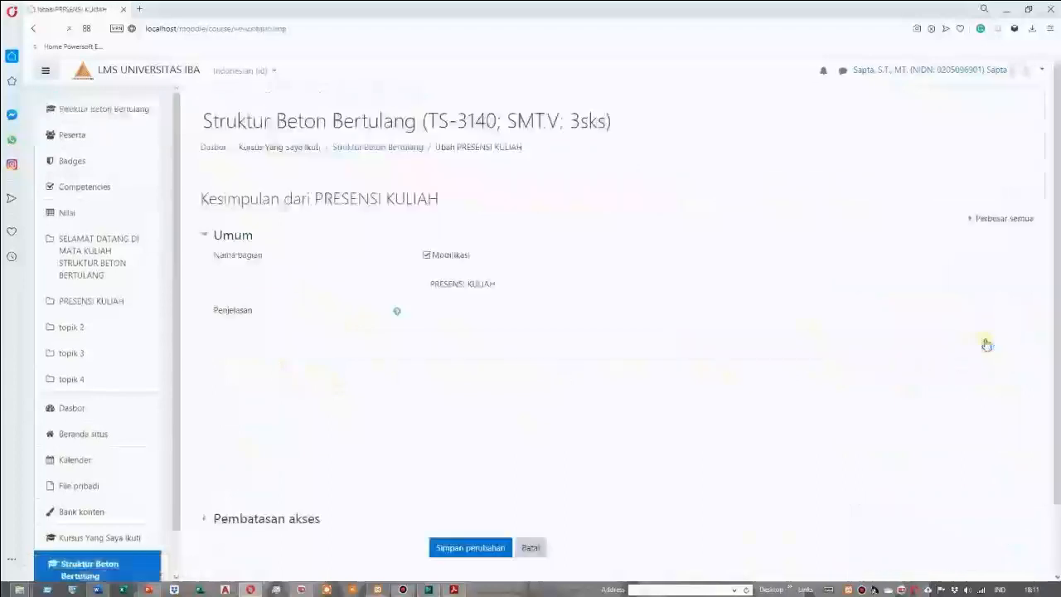
{"action": "left_click", "coordinate": [449, 348]}
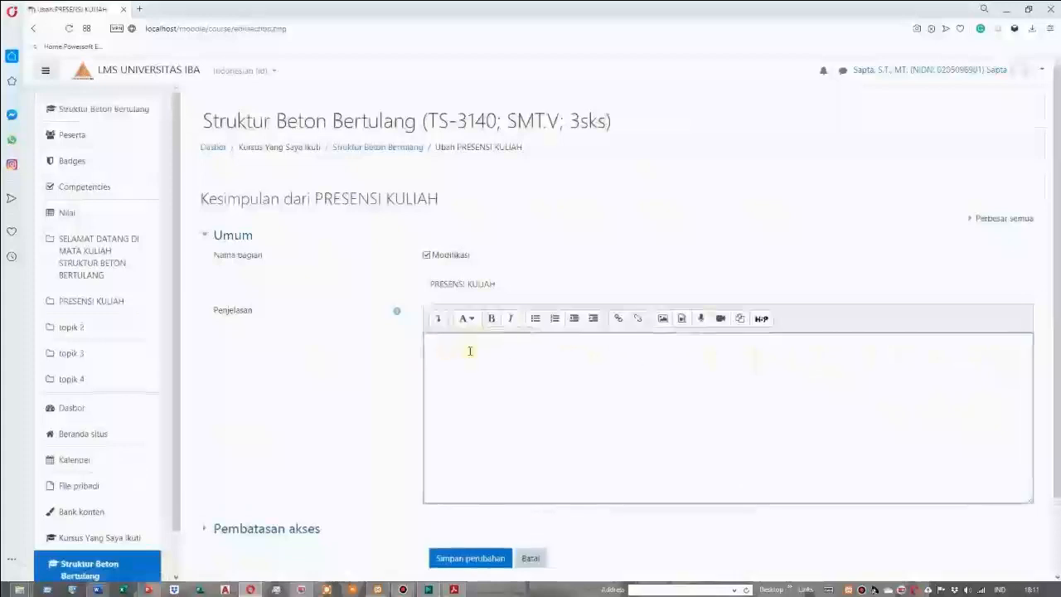
{"action": "scroll", "coordinate": [506, 351], "scroll_direction": "down", "scroll_amount": 2}
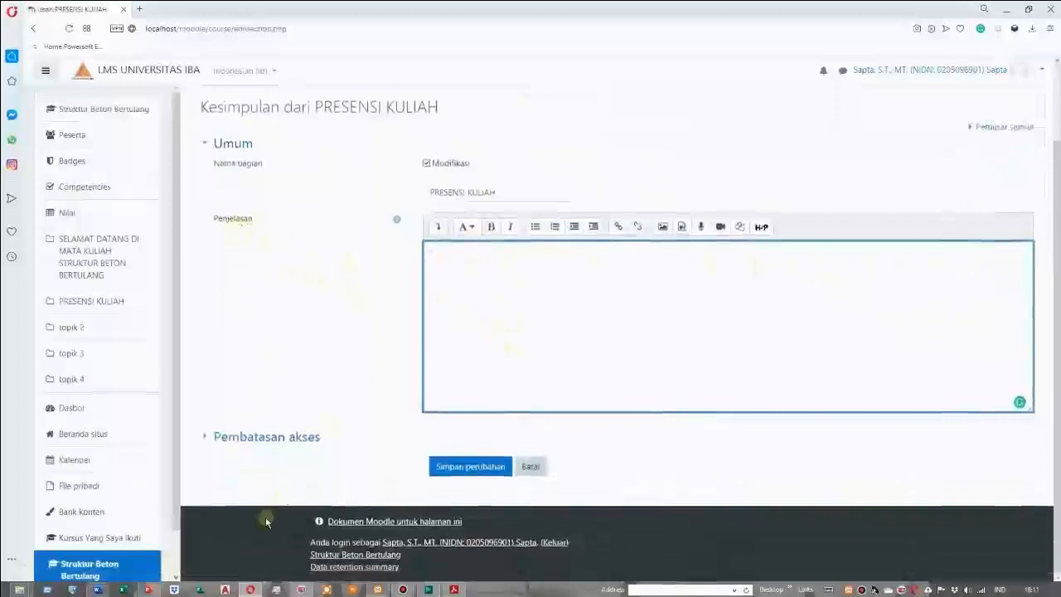
Switch to Word and copy the PRESENSI KULIAH introduction together with its four numbered attendance rules
{"action": "left_click", "coordinate": [97, 590]}
{"action": "left_click_drag", "start_coordinate": [368, 257], "coordinate": [377, 258]}
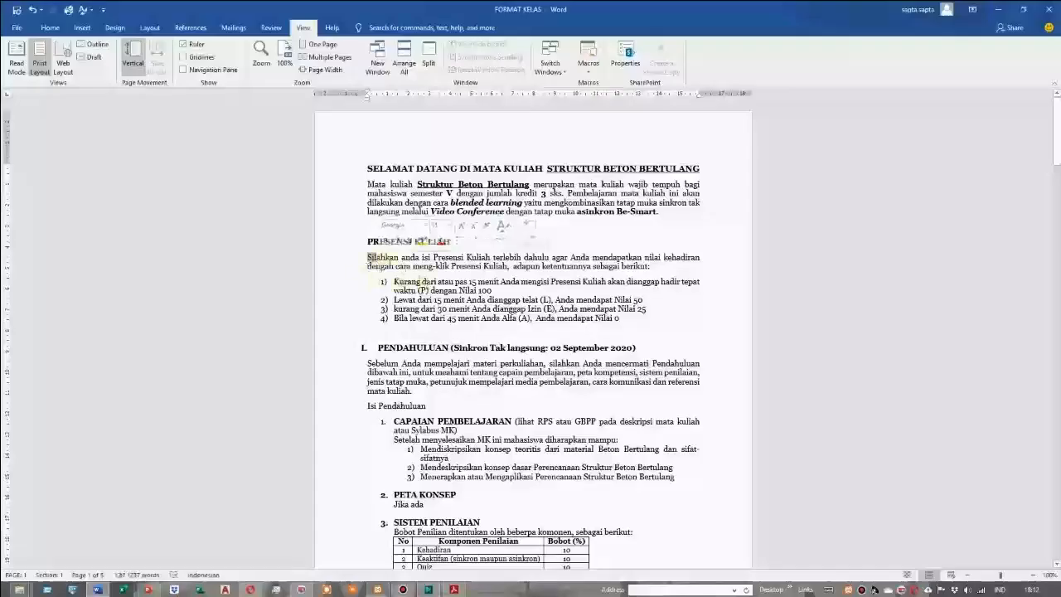
{"action": "left_click", "coordinate": [366, 258]}
{"action": "left_click_drag", "start_coordinate": [366, 258], "coordinate": [617, 319]}
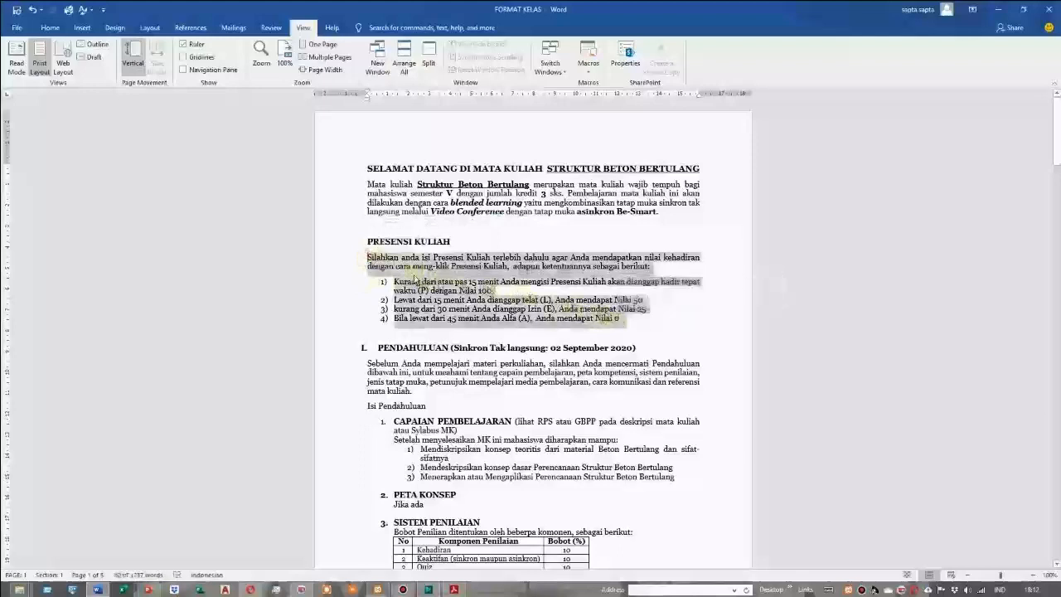
{"action": "right_click", "coordinate": [414, 275]}
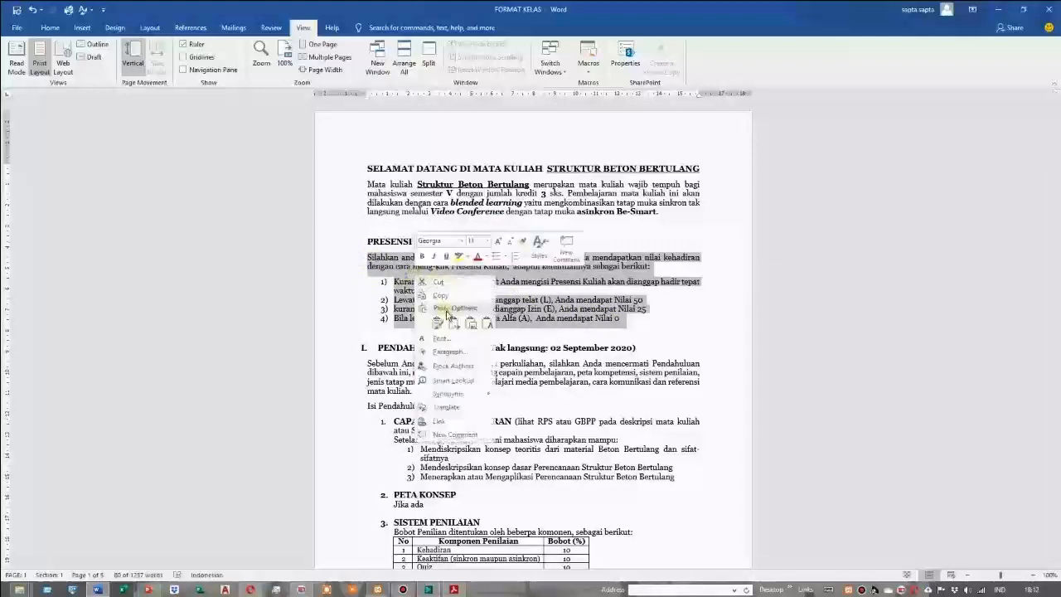
{"action": "left_click", "coordinate": [444, 299]}
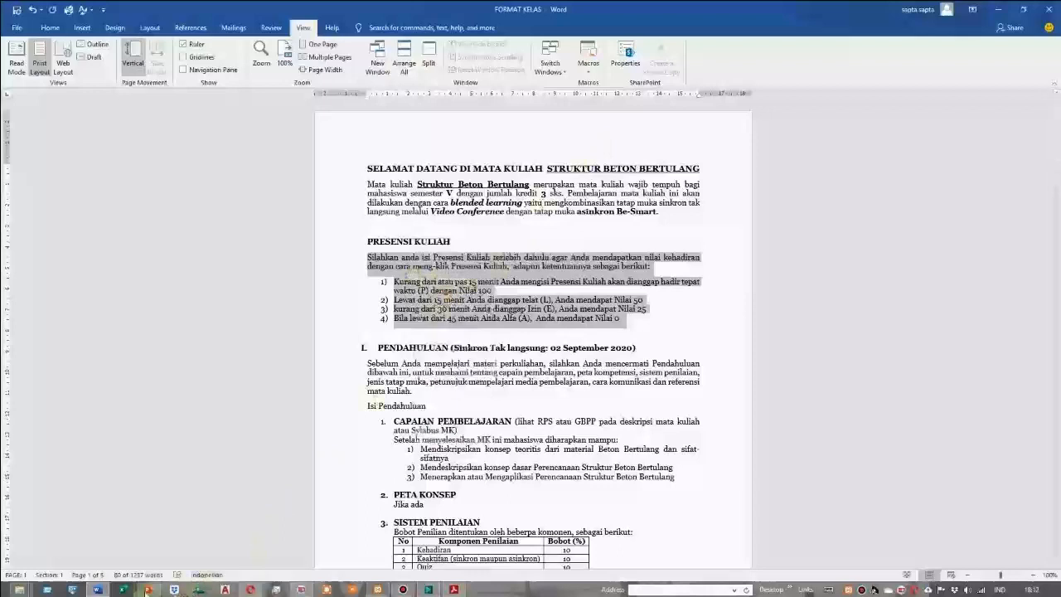
Switch back to the browser, paste the copied text into the PRESENSI KULIAH topic description and save the changes
{"action": "left_click", "coordinate": [251, 589]}
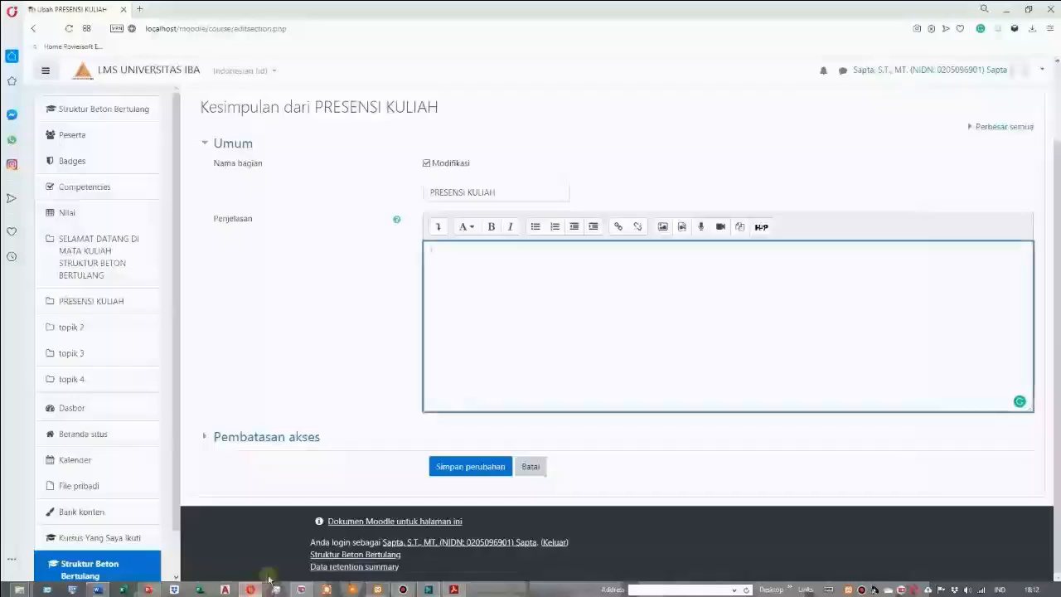
{"action": "right_click", "coordinate": [439, 254]}
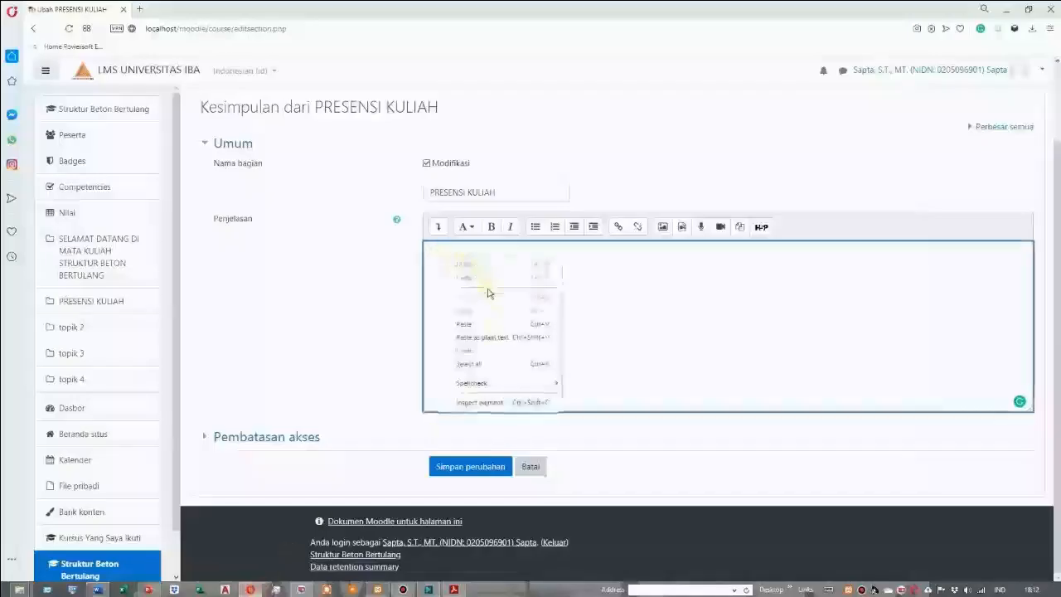
{"action": "left_click", "coordinate": [477, 325]}
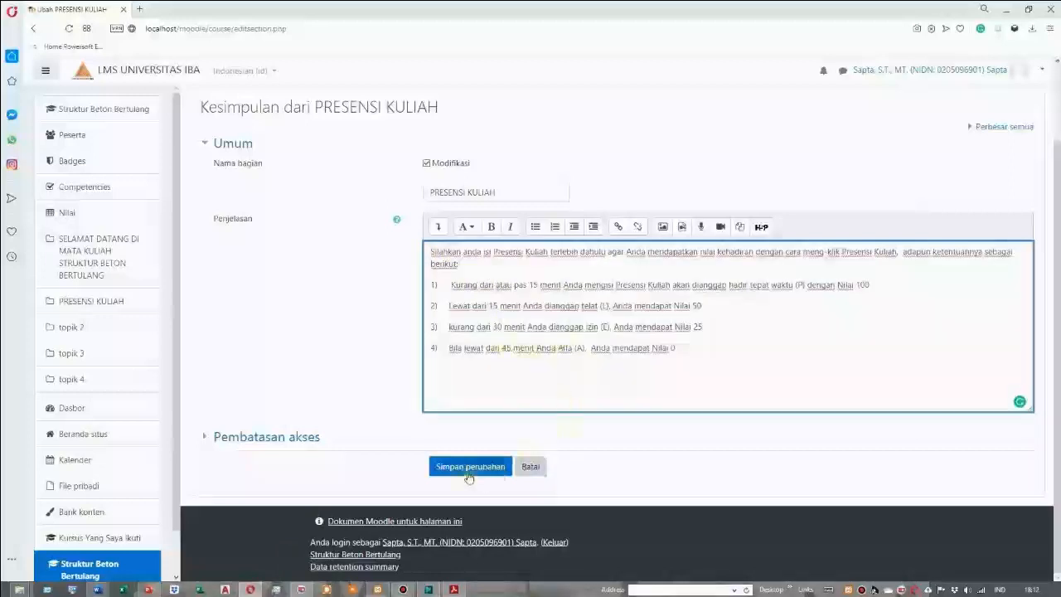
{"action": "left_click", "coordinate": [289, 440]}
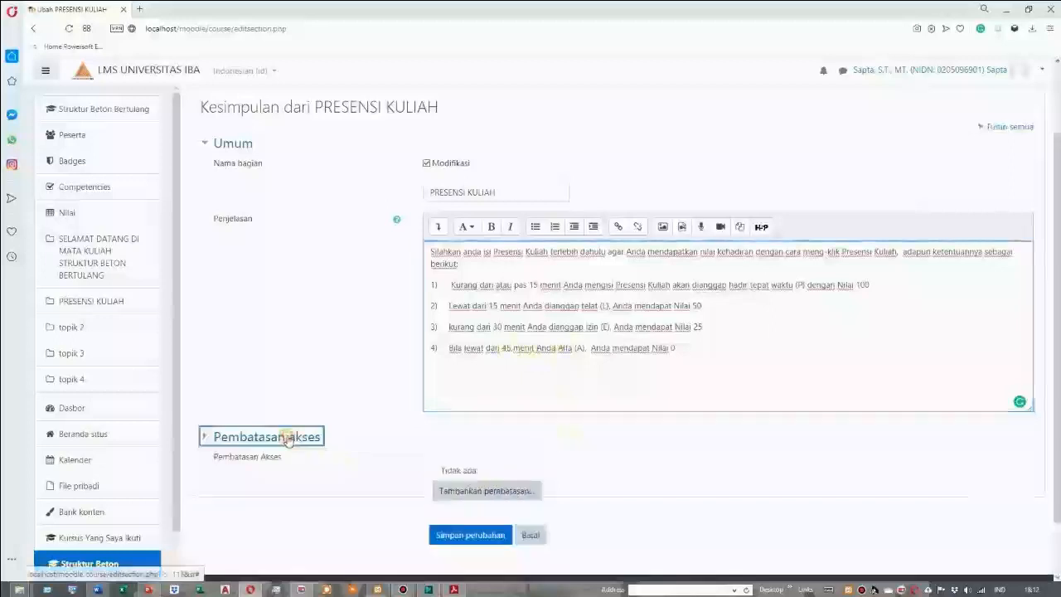
{"action": "left_click", "coordinate": [288, 438]}
{"action": "left_click", "coordinate": [458, 469]}
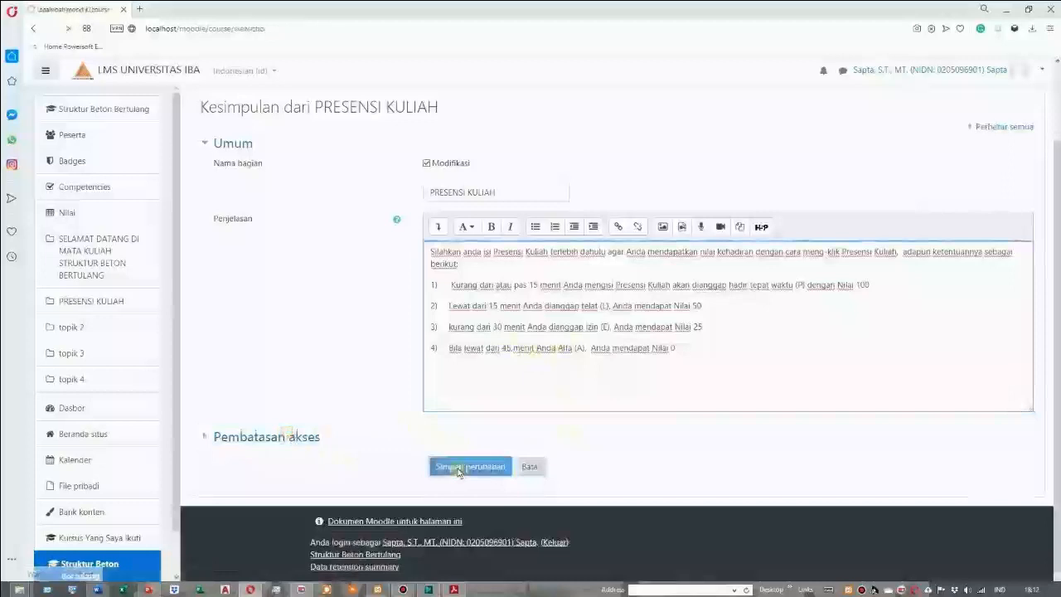
Open the PERESENSI KULIAH attendance activity and start adding a session
{"action": "scroll", "coordinate": [460, 475], "scroll_direction": "up", "scroll_amount": 2}
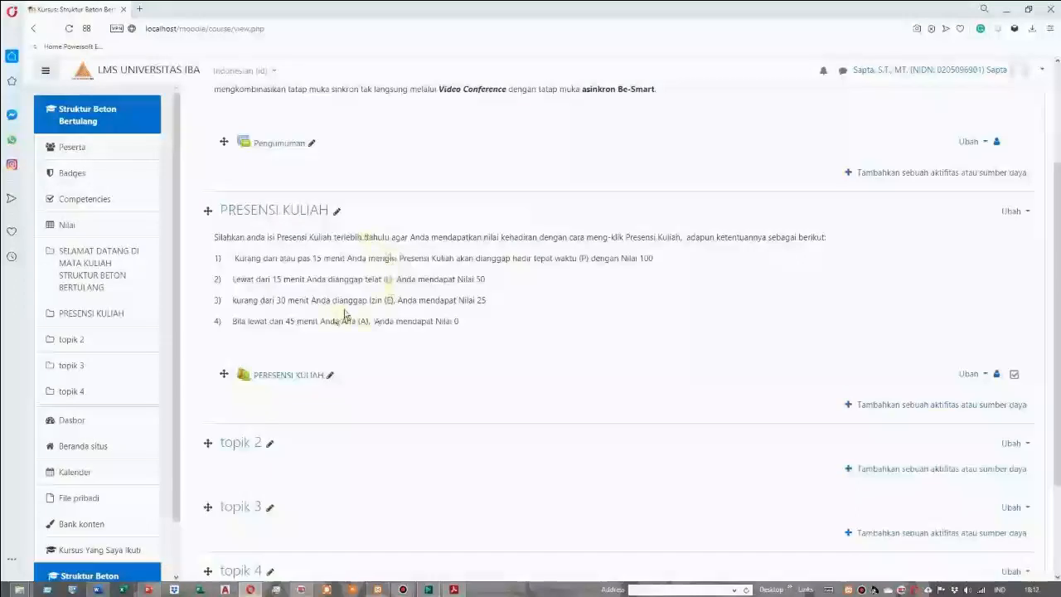
{"action": "left_click", "coordinate": [297, 378]}
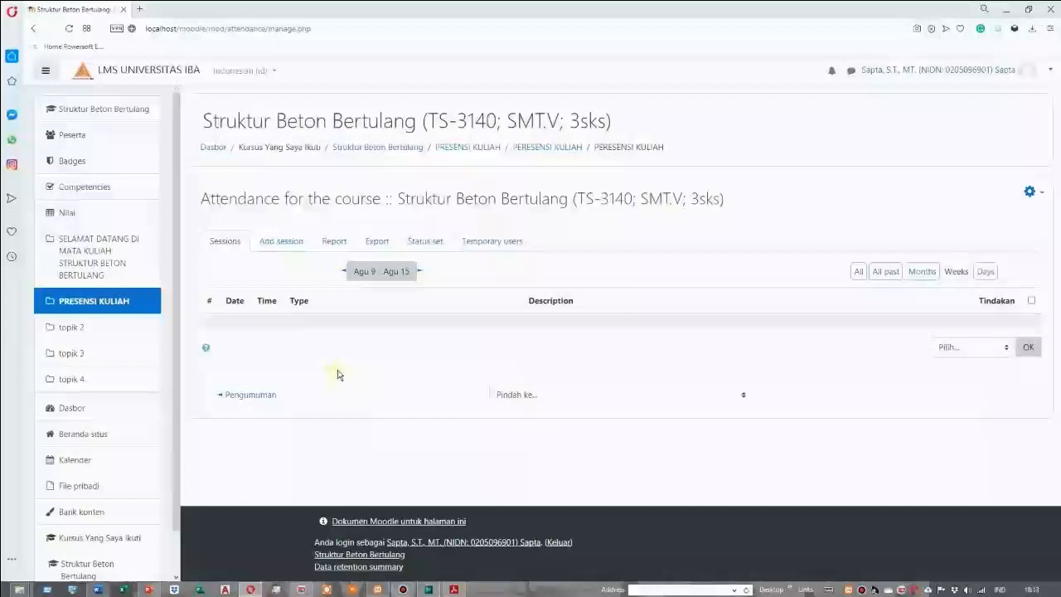
{"action": "left_click", "coordinate": [281, 242]}
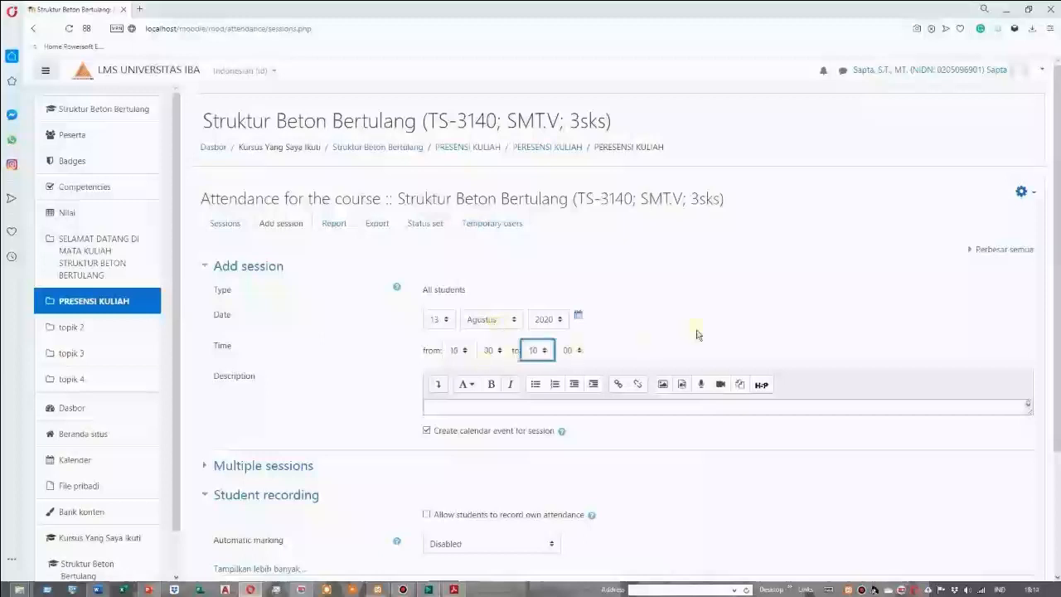
Set the attendance session's start hour to 18 and its end hour to 21
{"action": "left_click", "coordinate": [464, 352]}
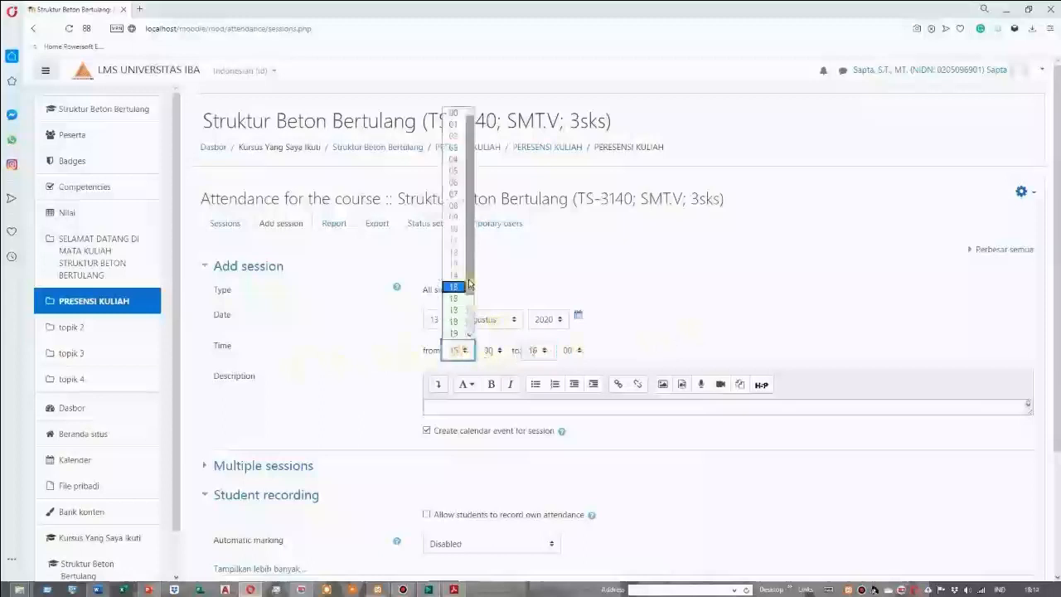
{"action": "left_click", "coordinate": [454, 320]}
{"action": "left_click", "coordinate": [545, 353]}
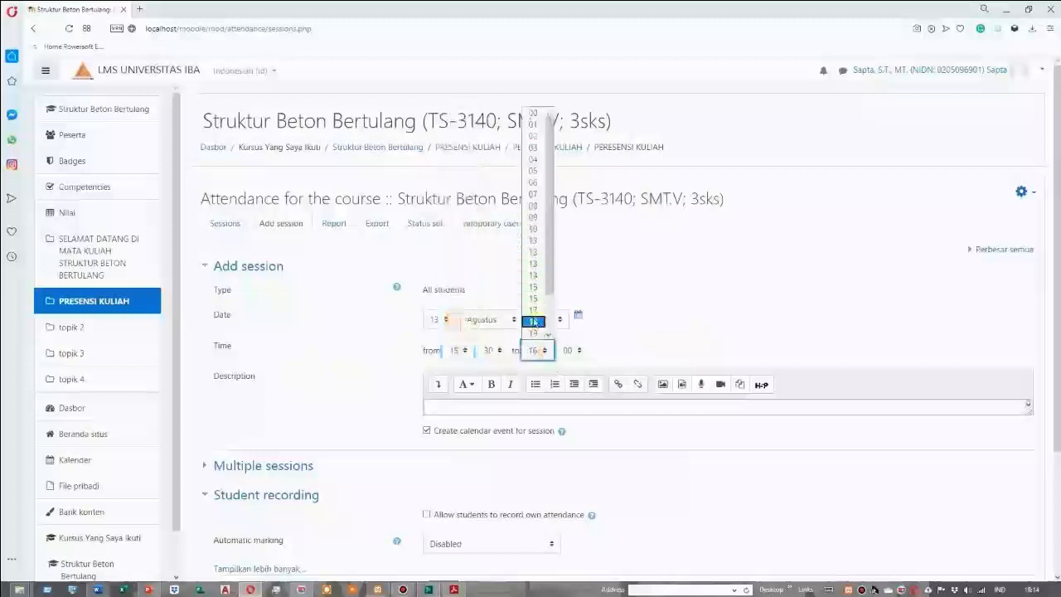
{"action": "left_click", "coordinate": [548, 336]}
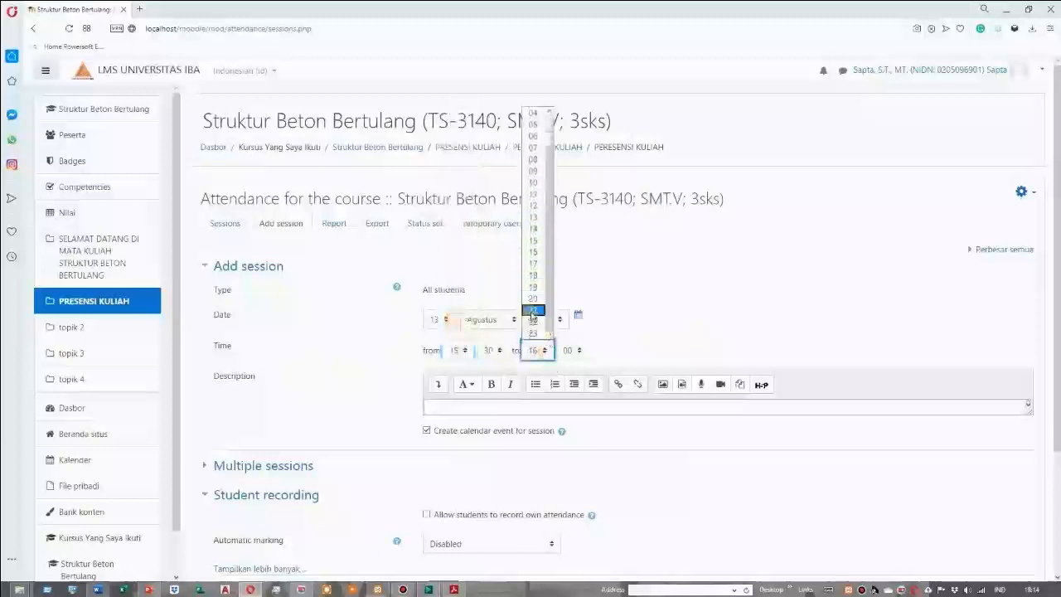
{"action": "left_click", "coordinate": [533, 311]}
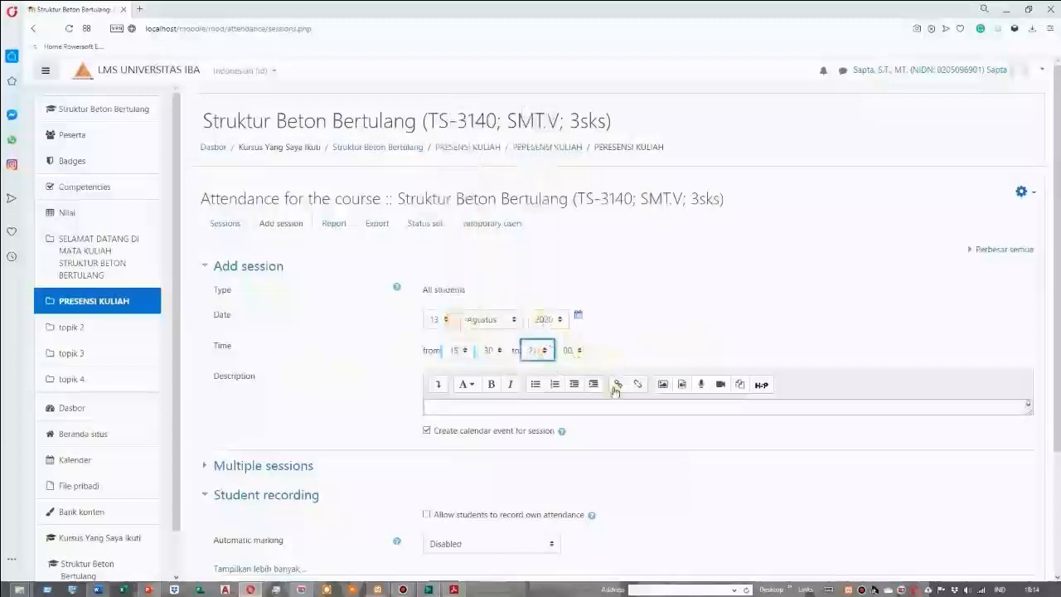
Expand the multiple sessions settings and enable repeating the session on Kamis
{"action": "scroll", "coordinate": [585, 447], "scroll_direction": "down", "scroll_amount": 1}
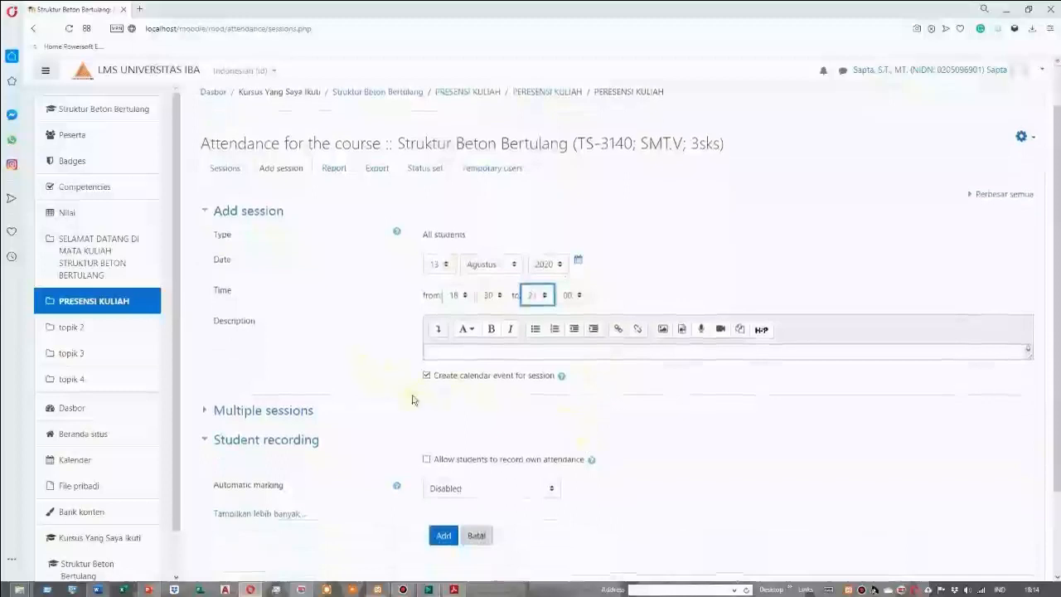
{"action": "scroll", "coordinate": [349, 377], "scroll_direction": "down", "scroll_amount": 2}
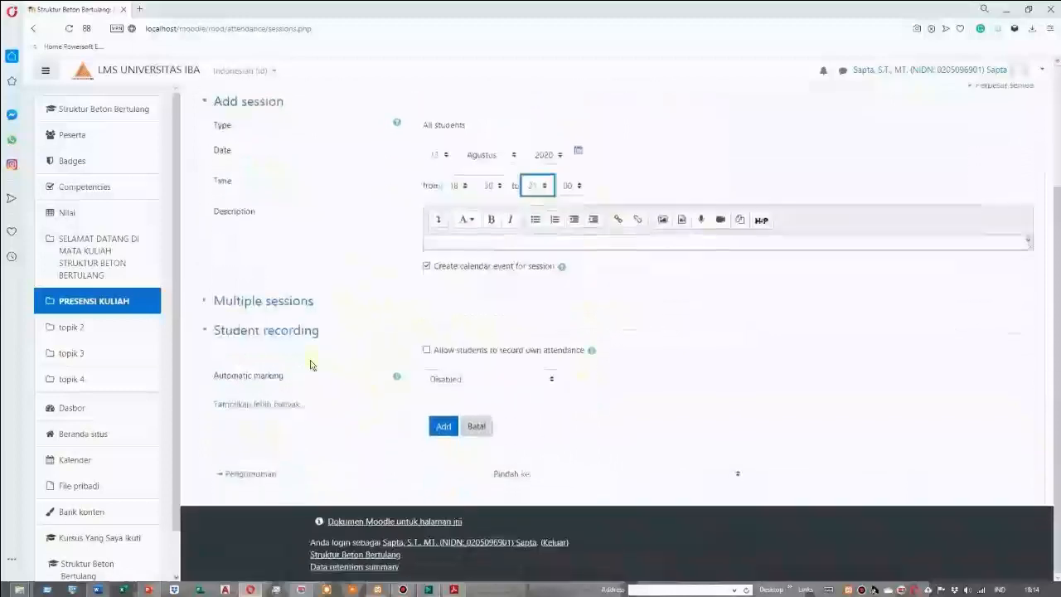
{"action": "left_click", "coordinate": [257, 303]}
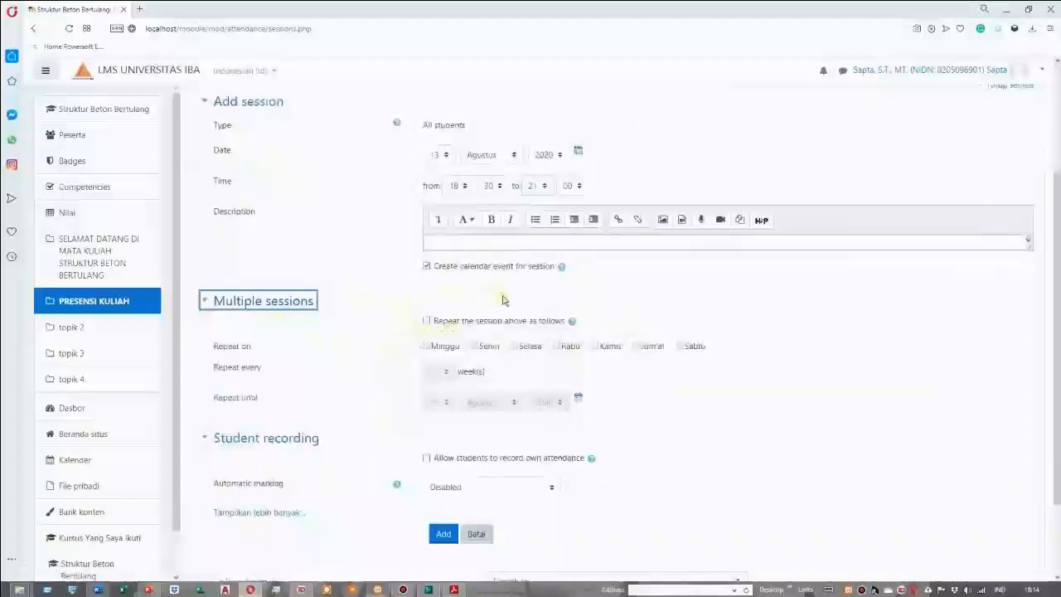
{"action": "left_click", "coordinate": [428, 321]}
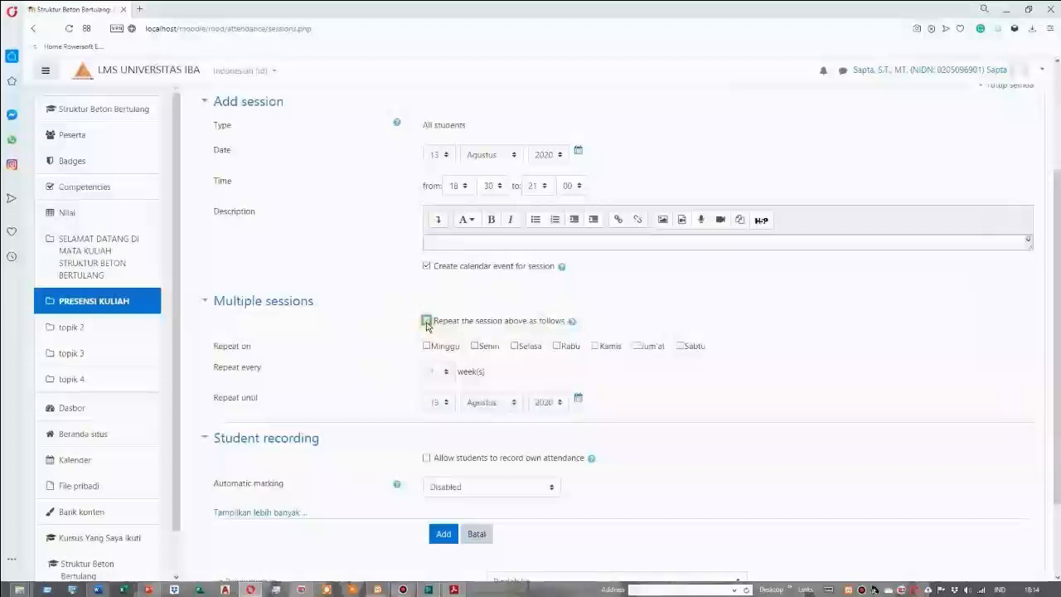
{"action": "left_click", "coordinate": [595, 347]}
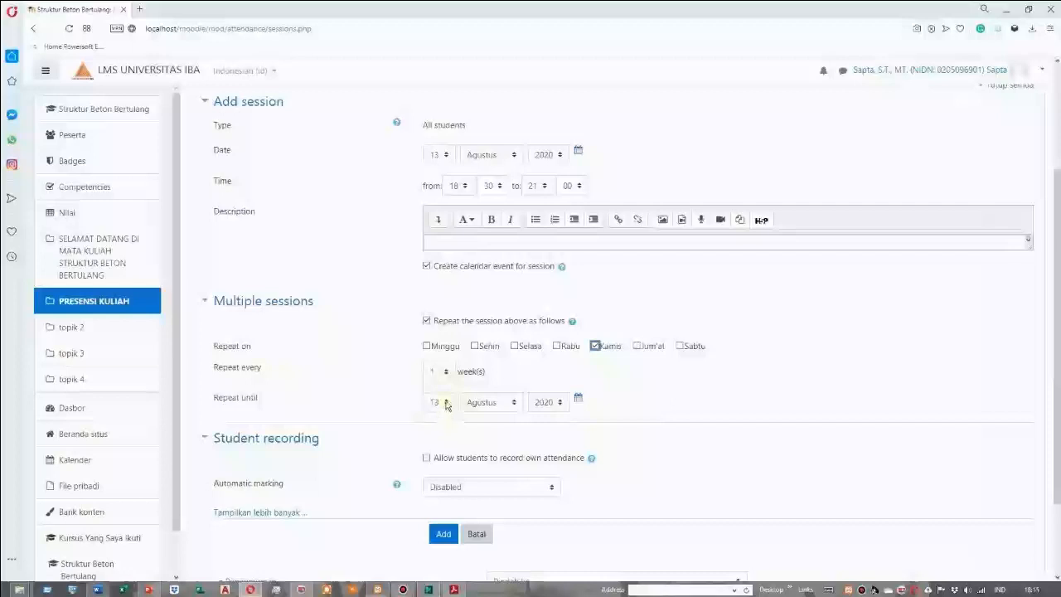
Set the session's repeat-until day and month to 29 Oktober
{"action": "left_click", "coordinate": [445, 403]}
{"action": "left_click", "coordinate": [451, 388]}
{"action": "left_click", "coordinate": [451, 388]}
{"action": "left_click", "coordinate": [450, 388]}
{"action": "left_click", "coordinate": [450, 388]}
{"action": "left_click", "coordinate": [436, 379]}
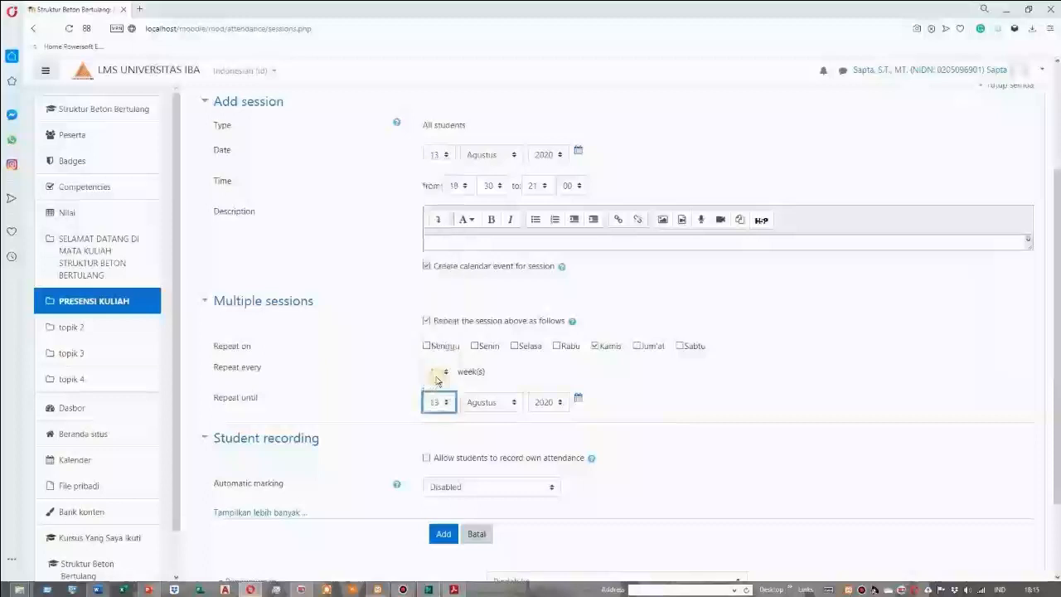
{"action": "left_click", "coordinate": [512, 404]}
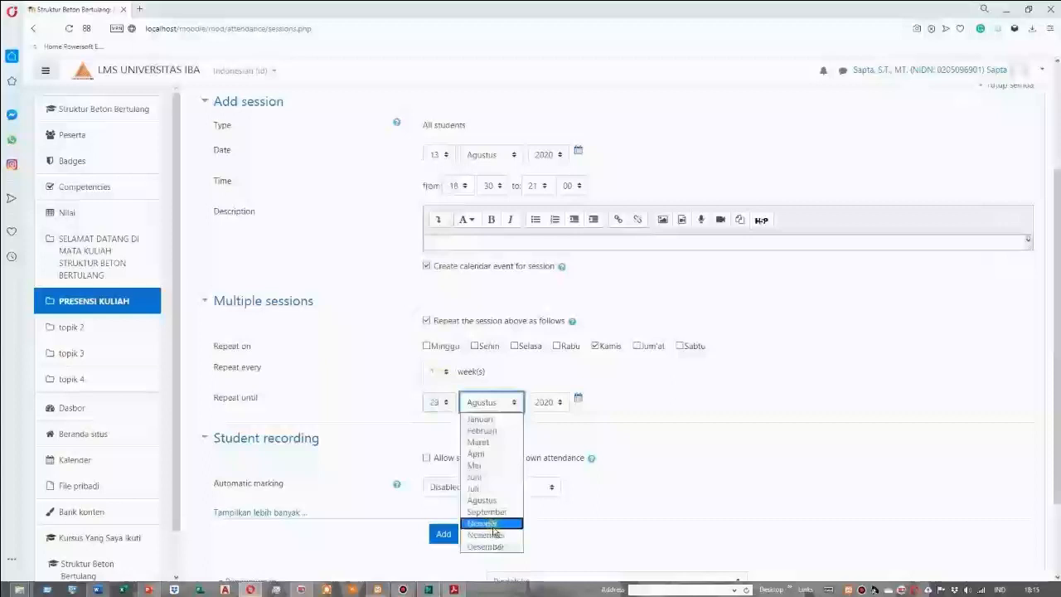
{"action": "left_click", "coordinate": [494, 525]}
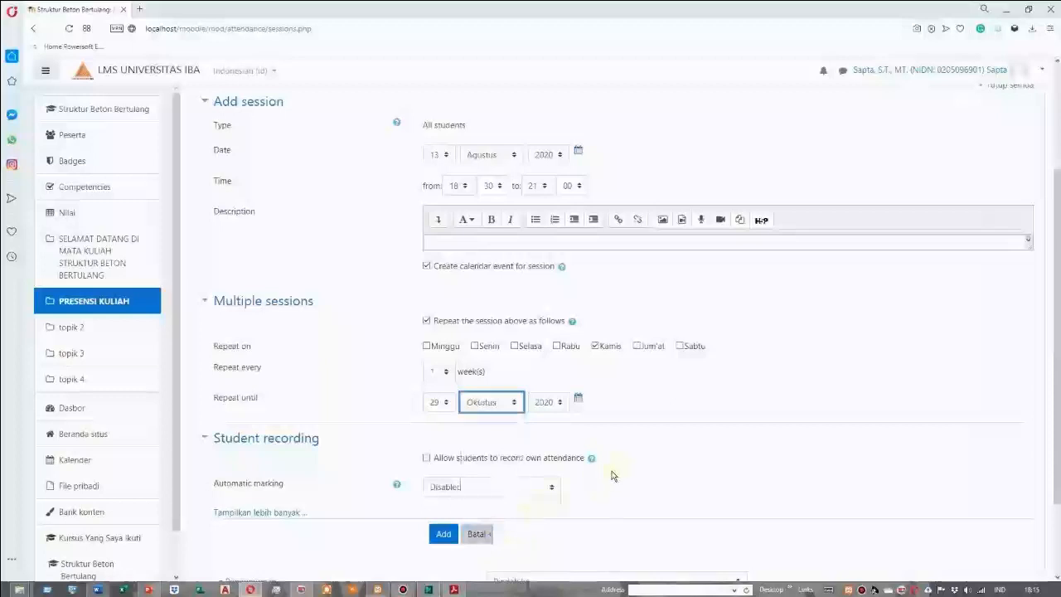
Allow students to record their own attendance, set automatic marking to Yes, and add the repeated sessions
{"action": "scroll", "coordinate": [306, 466], "scroll_direction": "down", "scroll_amount": 1}
{"action": "scroll", "coordinate": [303, 466], "scroll_direction": "down", "scroll_amount": 1}
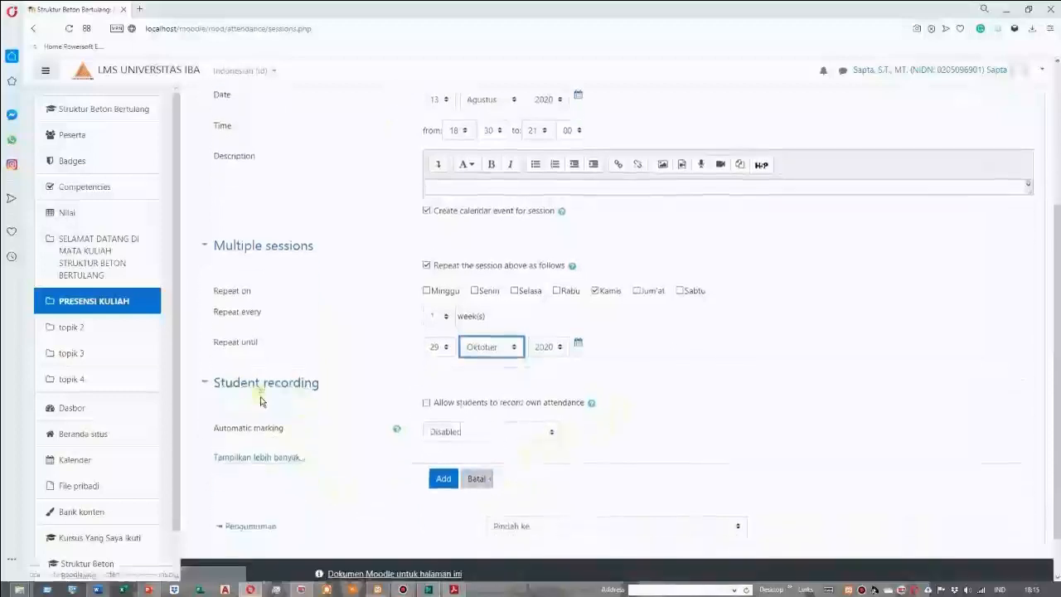
{"action": "scroll", "coordinate": [261, 403], "scroll_direction": "down", "scroll_amount": 2}
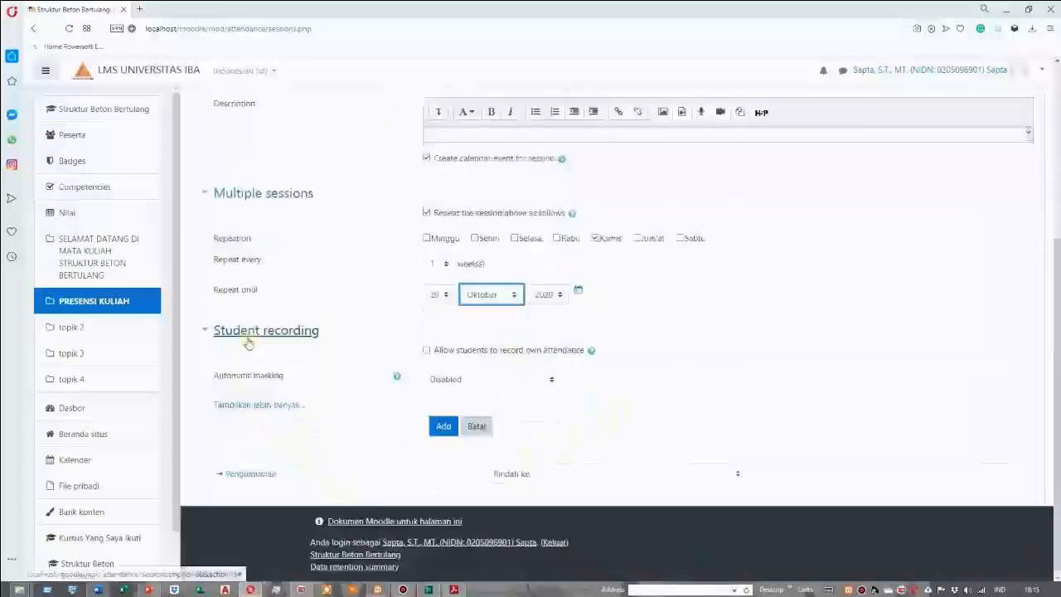
{"action": "left_click", "coordinate": [427, 352]}
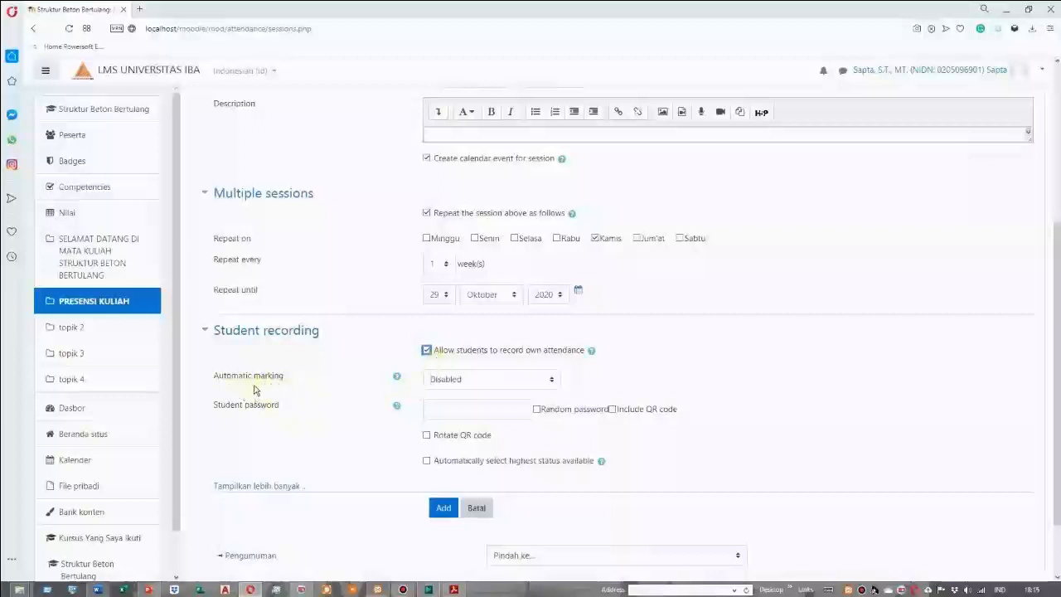
{"action": "left_click", "coordinate": [551, 383]}
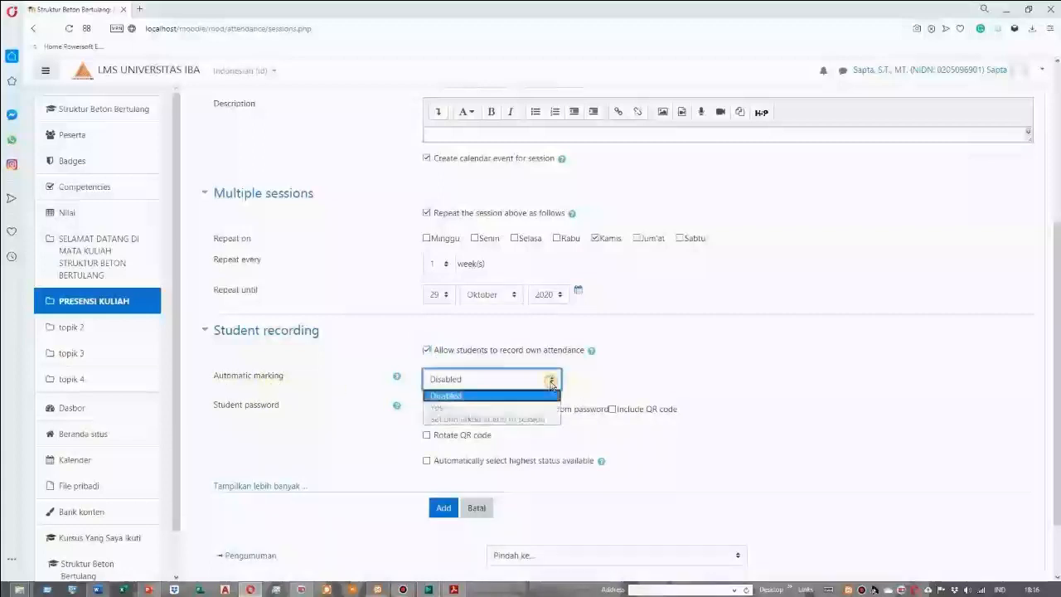
{"action": "left_click", "coordinate": [497, 408]}
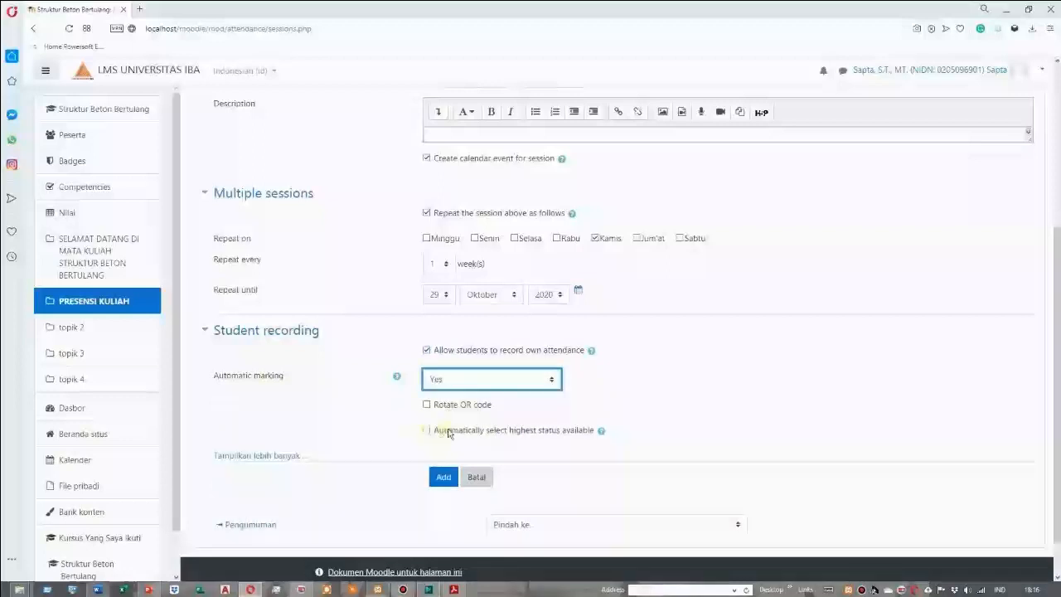
{"action": "scroll", "coordinate": [471, 437], "scroll_direction": "down", "scroll_amount": 1}
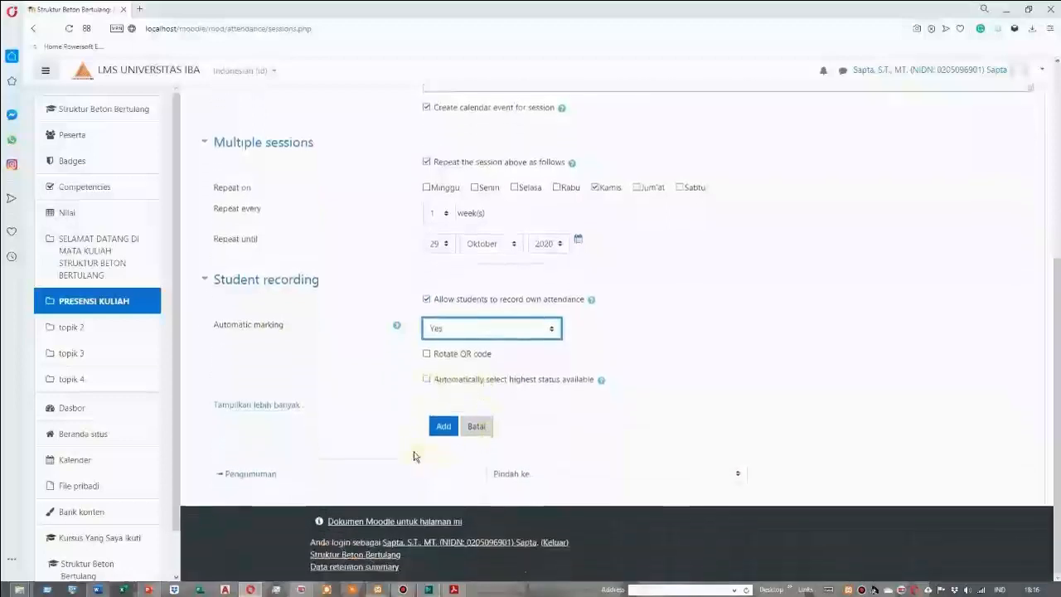
{"action": "left_click", "coordinate": [444, 428]}
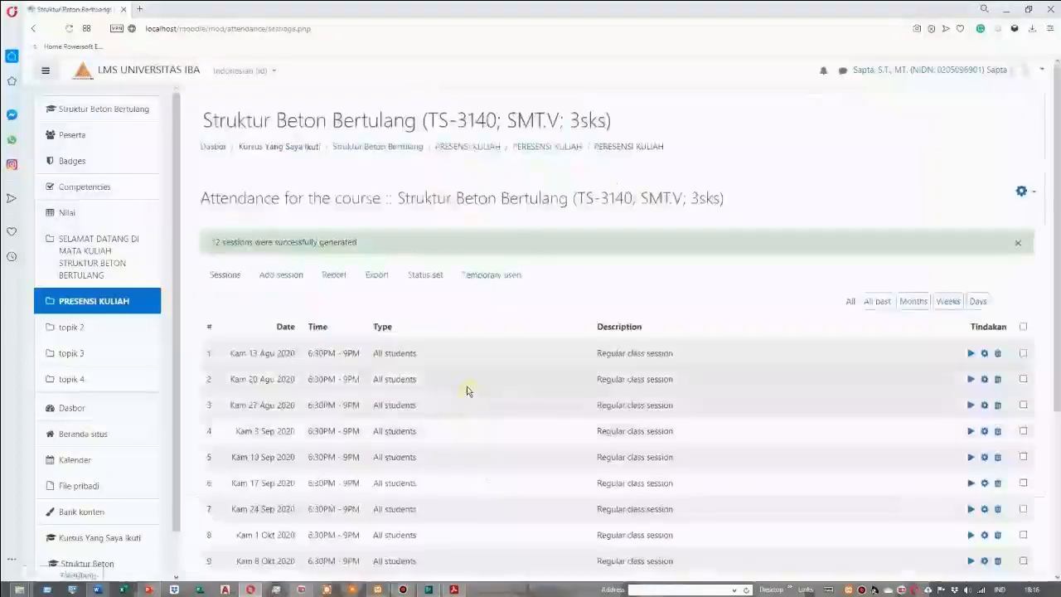
Look through the dates and times in the list of generated attendance sessions
{"action": "scroll", "coordinate": [467, 390], "scroll_direction": "down", "scroll_amount": 3}
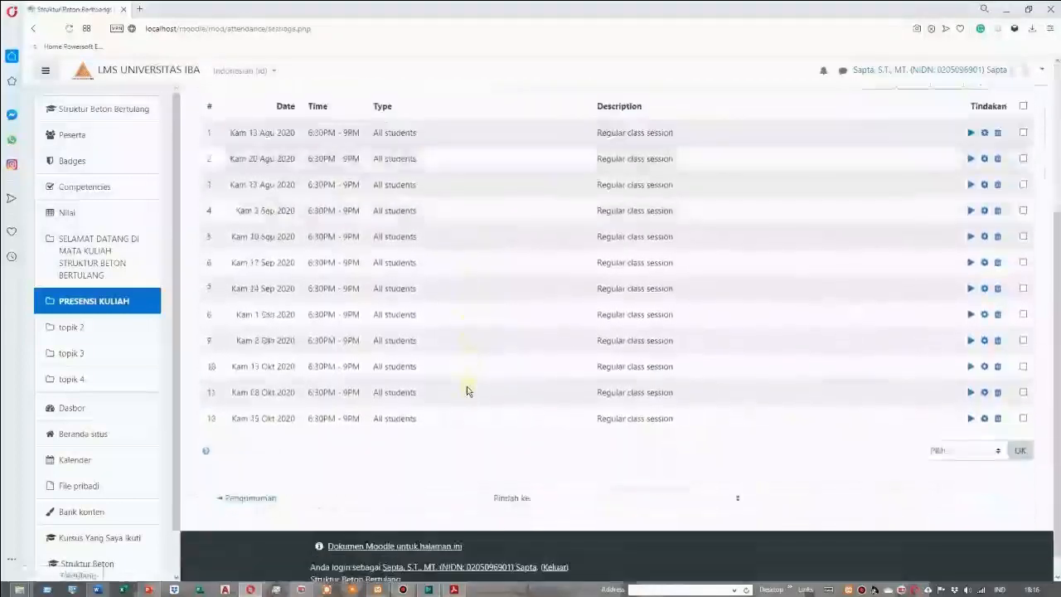
{"action": "scroll", "coordinate": [467, 388], "scroll_direction": "up", "scroll_amount": 3}
{"action": "scroll", "coordinate": [481, 398], "scroll_direction": "down", "scroll_amount": 2}
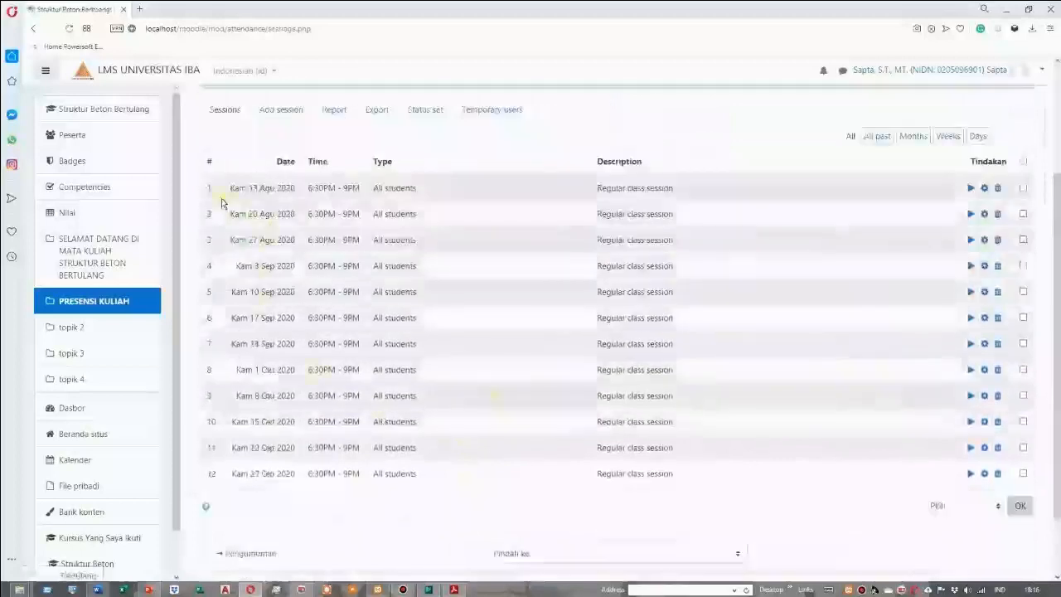
{"action": "scroll", "coordinate": [236, 209], "scroll_direction": "up", "scroll_amount": 1}
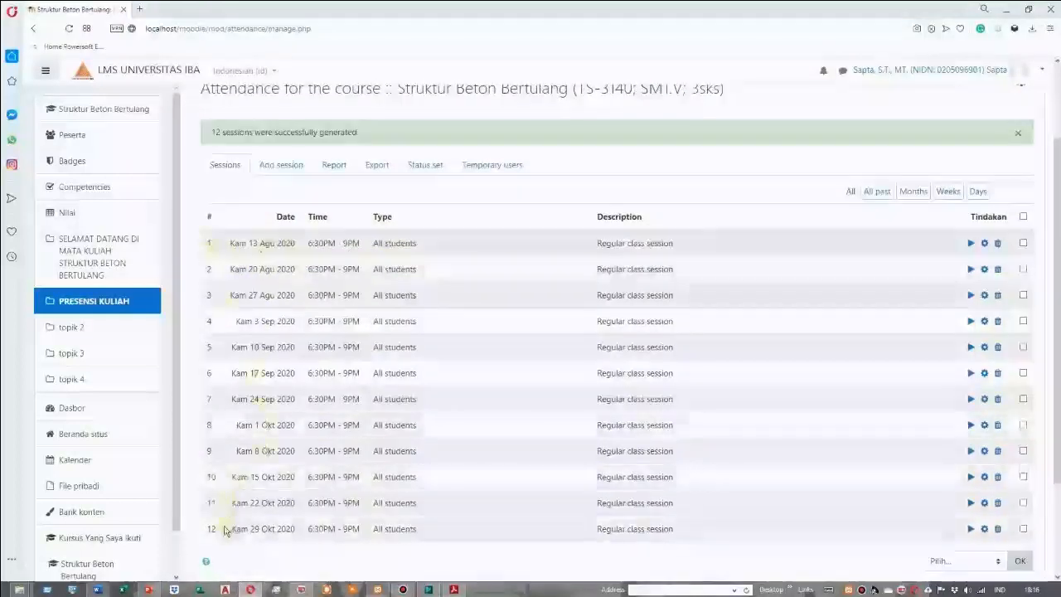
{"action": "scroll", "coordinate": [222, 535], "scroll_direction": "down", "scroll_amount": 1}
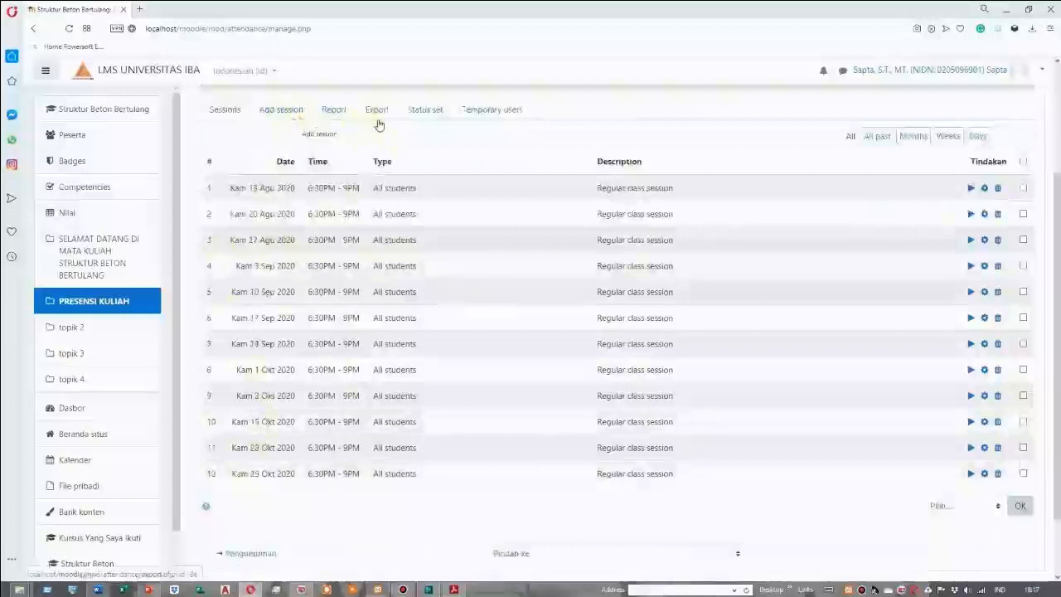
In the attendance activity's status set, set the points for Excused to 0.5
{"action": "left_click", "coordinate": [425, 113]}
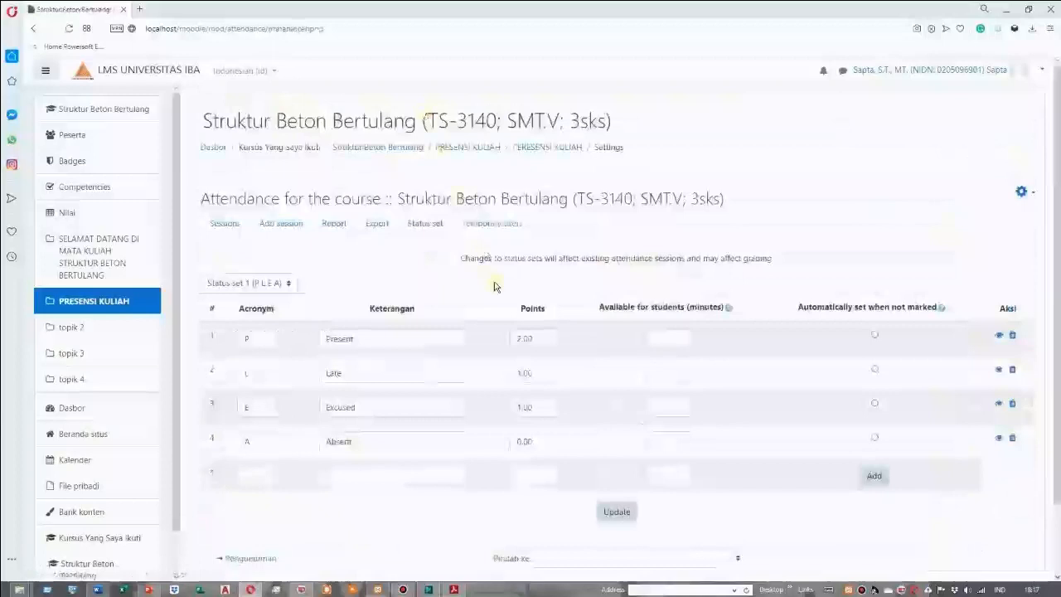
{"action": "scroll", "coordinate": [494, 286], "scroll_direction": "down", "scroll_amount": 1}
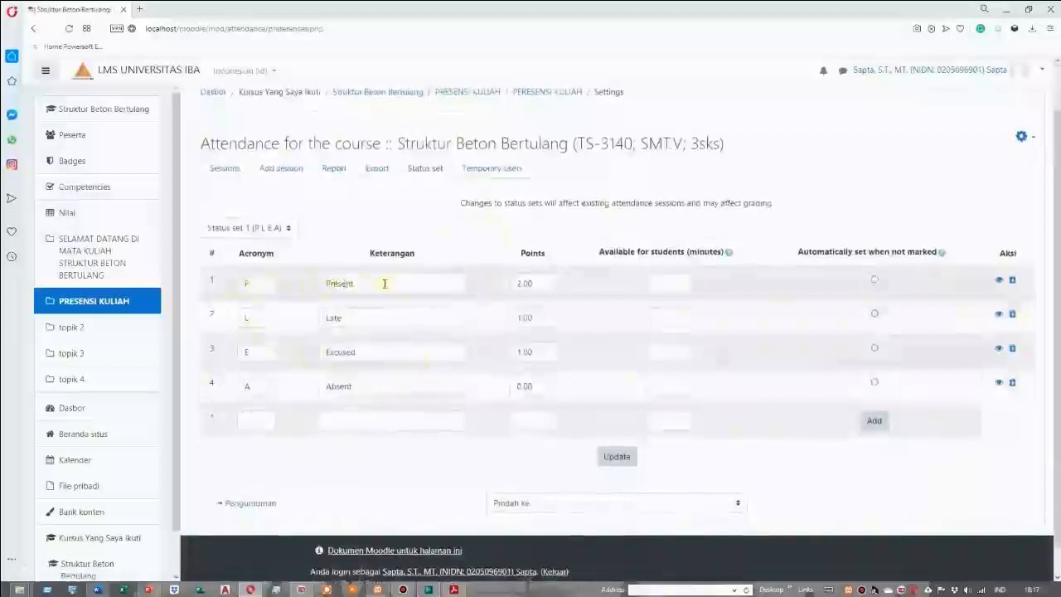
{"action": "left_click", "coordinate": [348, 318]}
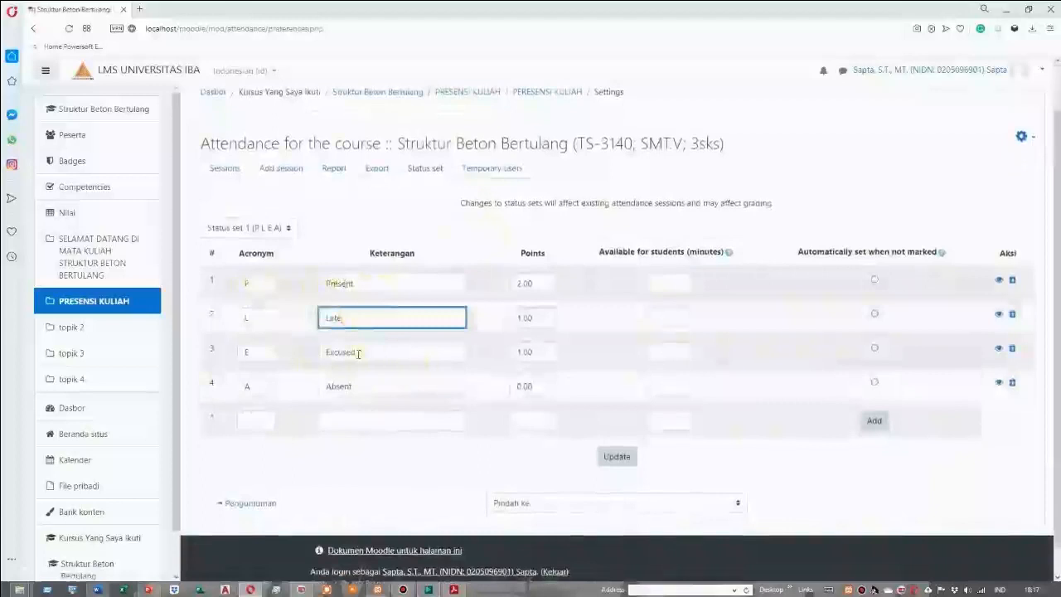
{"action": "left_click", "coordinate": [358, 353]}
{"action": "left_click", "coordinate": [351, 386]}
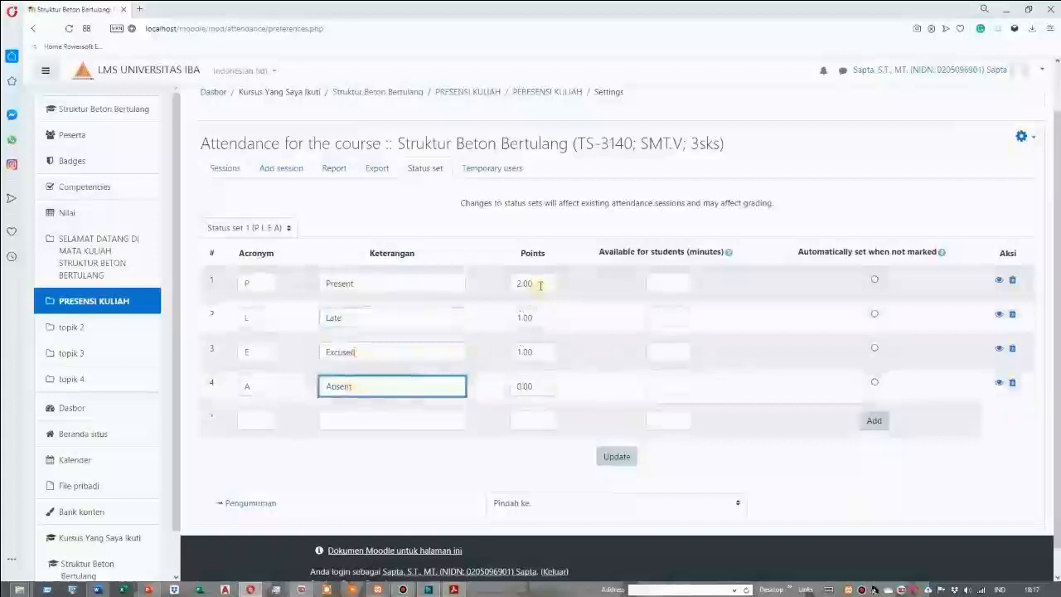
{"action": "left_click", "coordinate": [536, 317]}
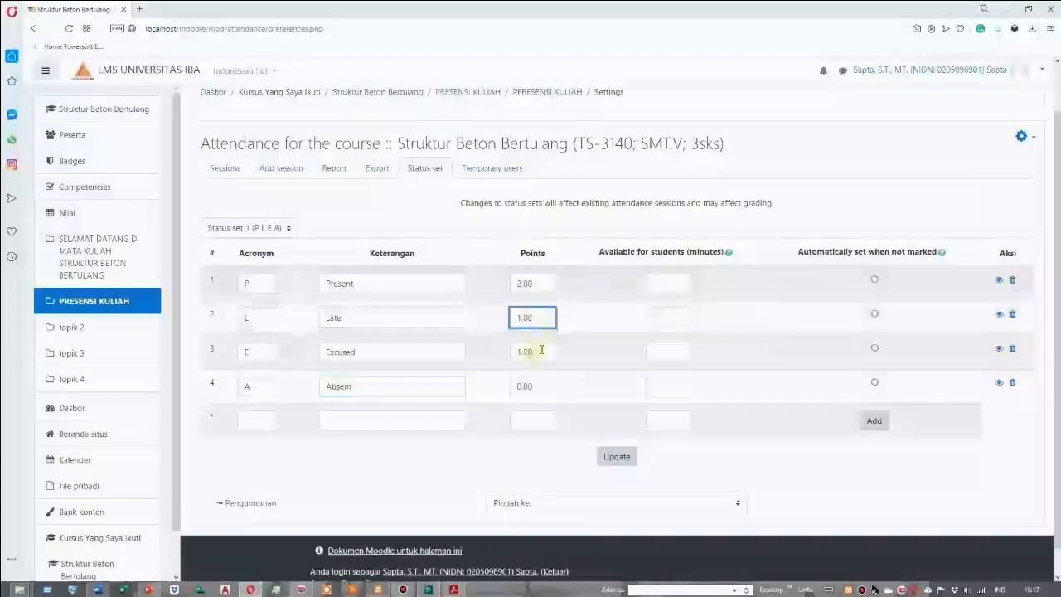
{"action": "left_click_drag", "start_coordinate": [540, 350], "coordinate": [501, 358]}
{"action": "type", "text": "0.5"}
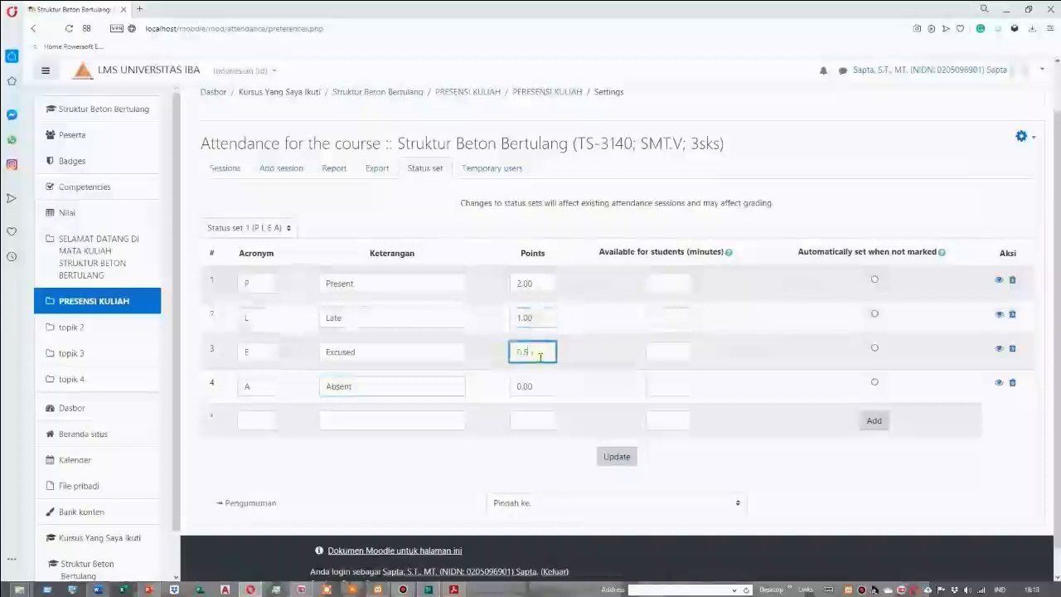
{"action": "left_click", "coordinate": [546, 387]}
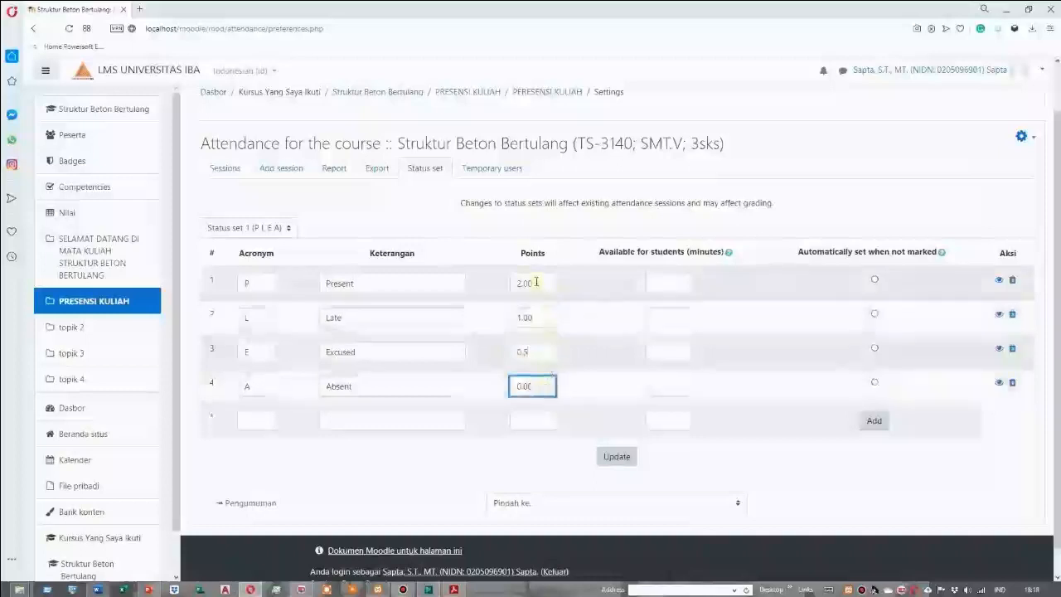
Make Present the automatic status when not marked, set availability to 15, 30, 30 and 45 minutes for Present, Late, Excused and Absent, and update
{"action": "left_click", "coordinate": [876, 281]}
{"action": "left_click", "coordinate": [680, 282]}
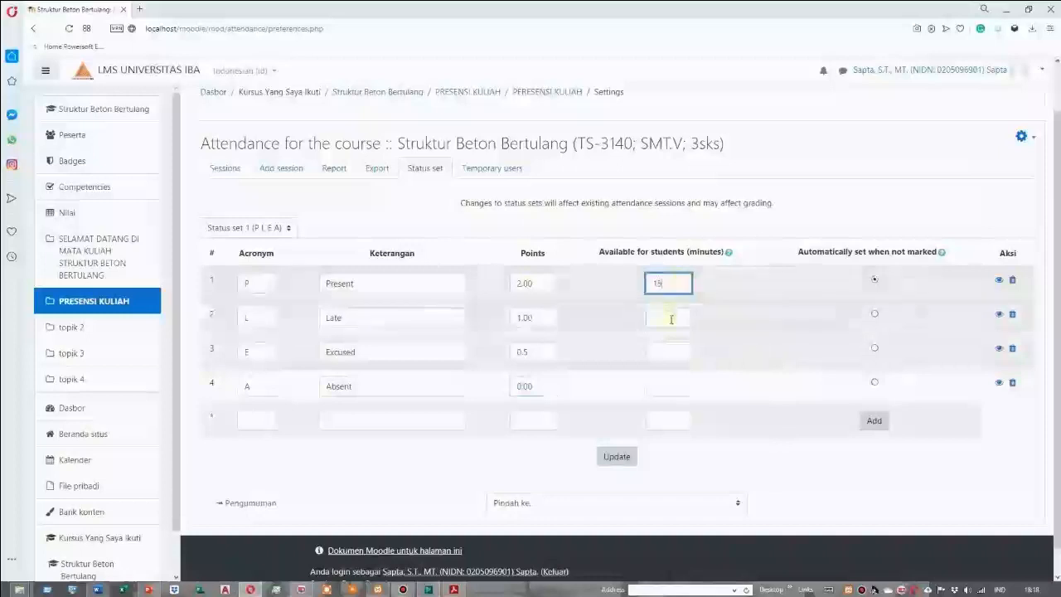
{"action": "left_click", "coordinate": [671, 319]}
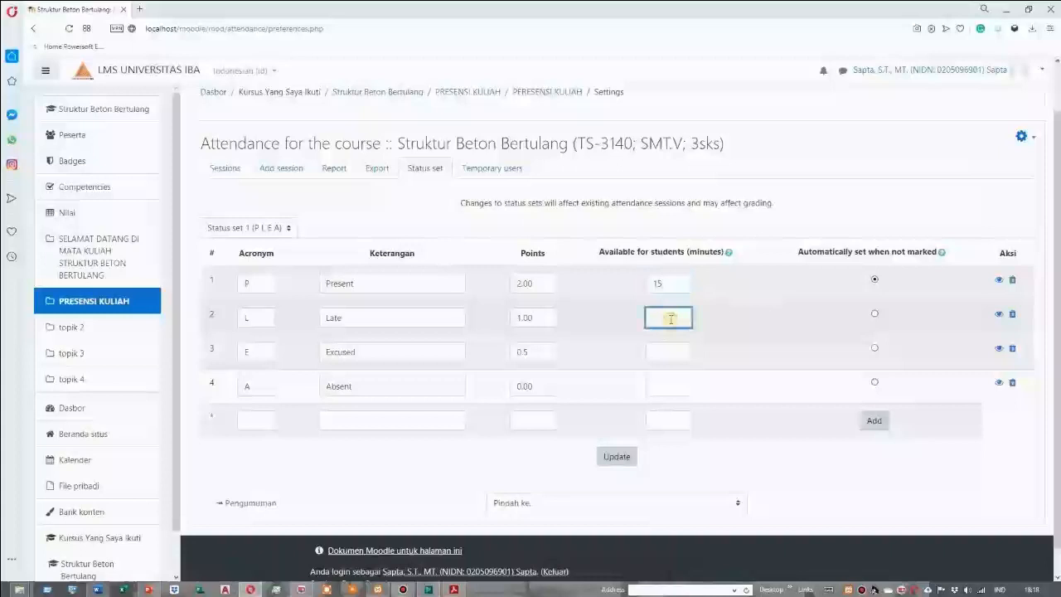
{"action": "type", "text": "30"}
{"action": "left_click", "coordinate": [663, 351]}
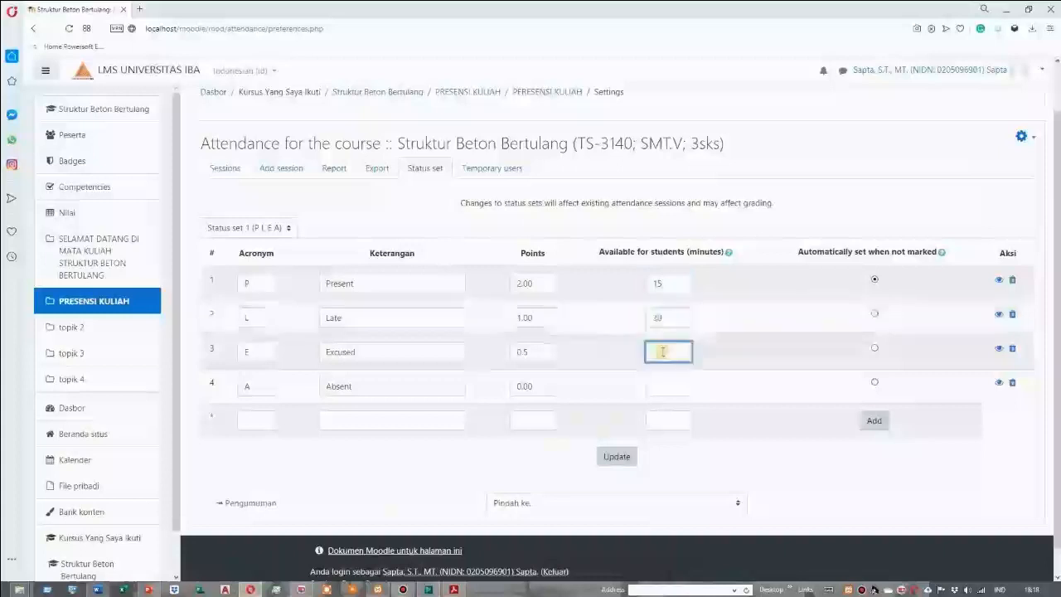
{"action": "type", "text": "30"}
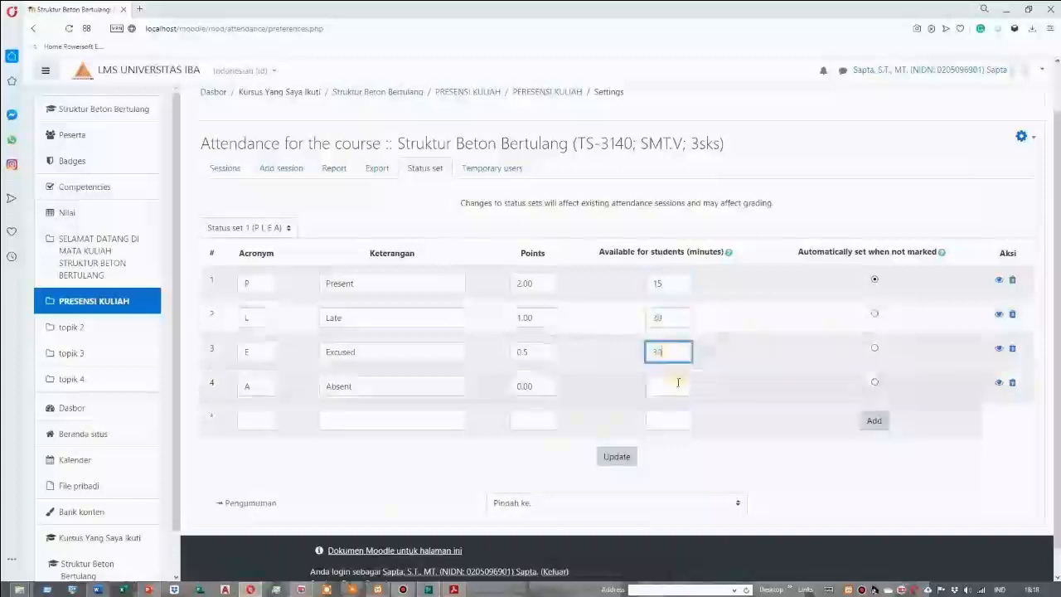
{"action": "left_click", "coordinate": [677, 386]}
{"action": "type", "text": "45"}
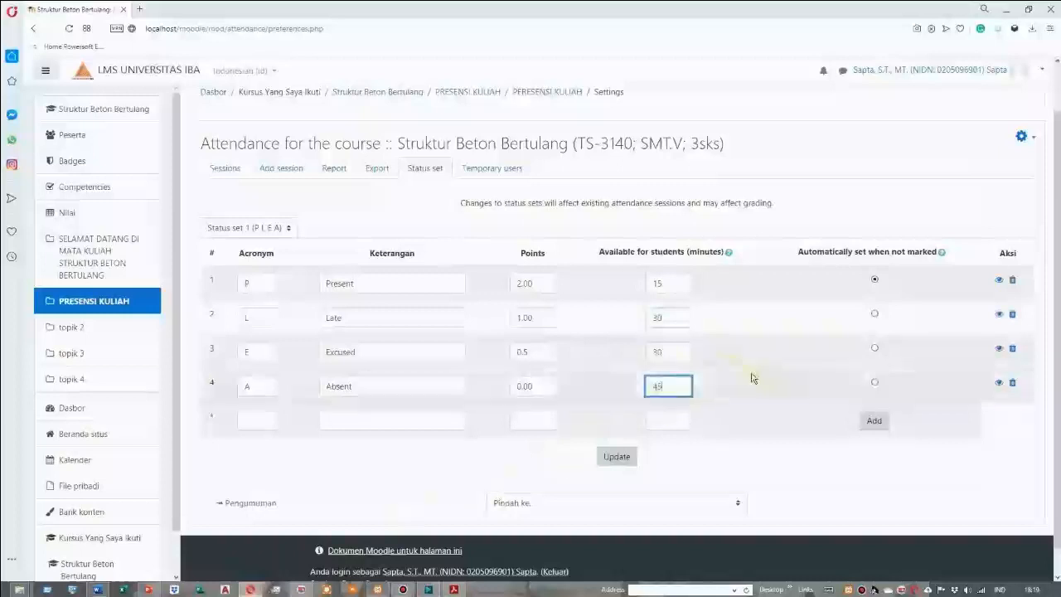
{"action": "left_click", "coordinate": [617, 463]}
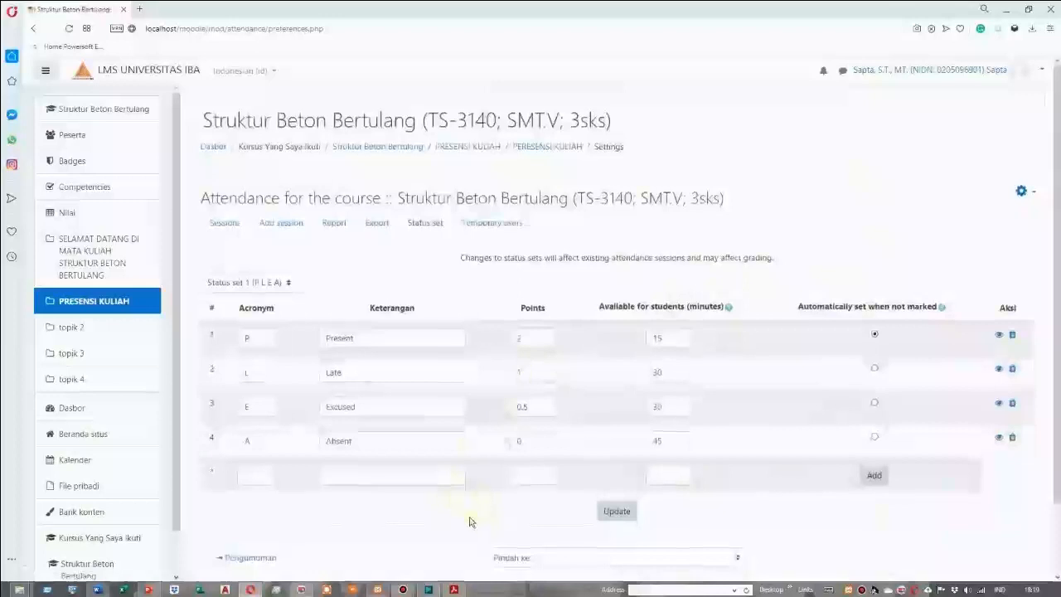
Return to the course page and review its welcome and PRESENSI KULIAH sections
{"action": "scroll", "coordinate": [471, 518], "scroll_direction": "down", "scroll_amount": 1}
{"action": "scroll", "coordinate": [464, 498], "scroll_direction": "up", "scroll_amount": 1}
{"action": "left_click", "coordinate": [93, 264]}
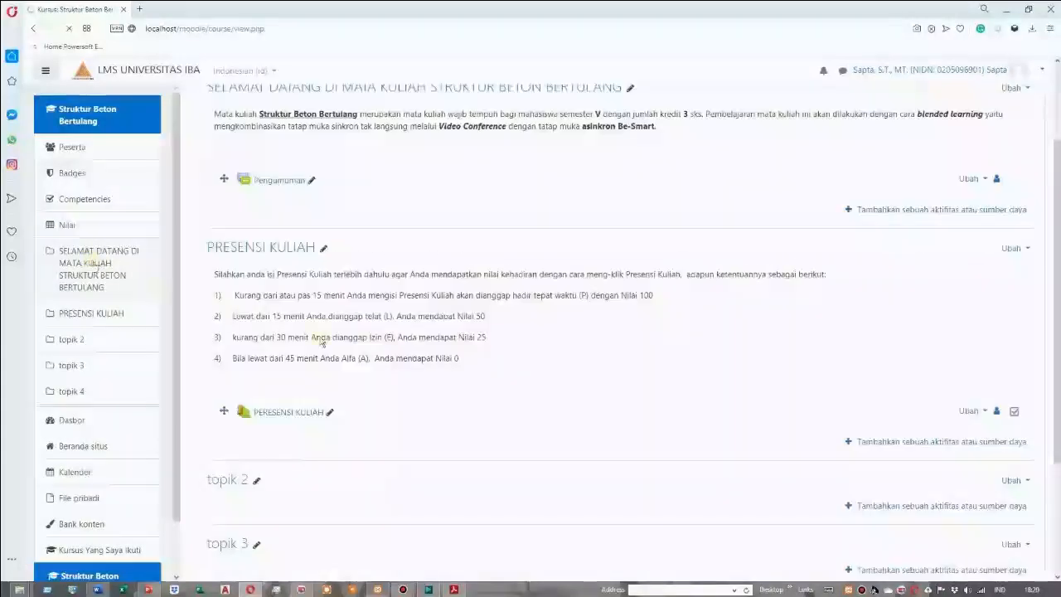
{"action": "scroll", "coordinate": [668, 247], "scroll_direction": "up", "scroll_amount": 3}
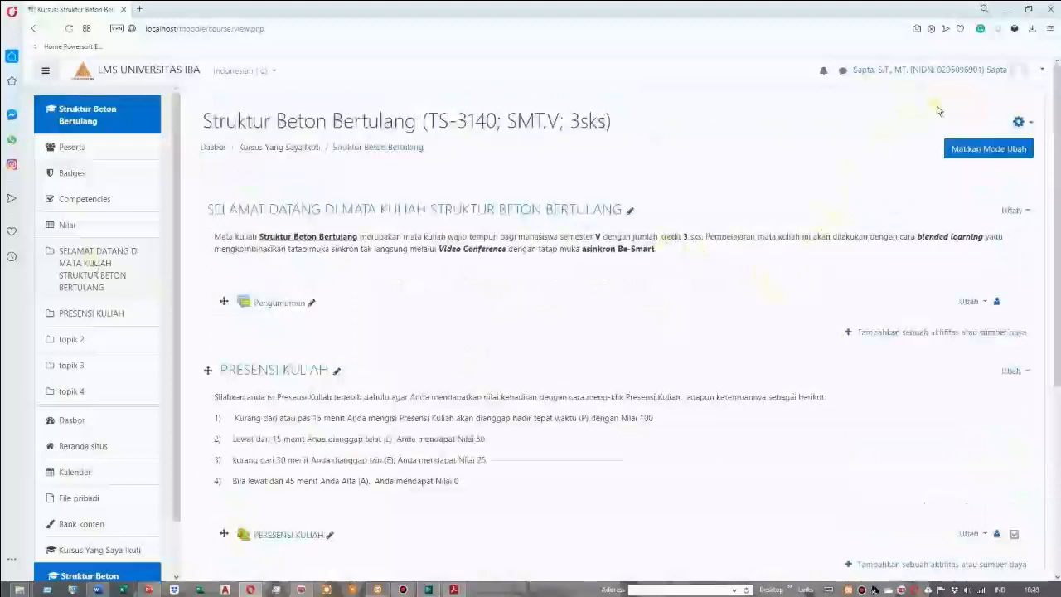
Log out of the lecturer account and log in with the student's username and password
{"action": "left_click", "coordinate": [1044, 73]}
{"action": "left_click", "coordinate": [960, 193]}
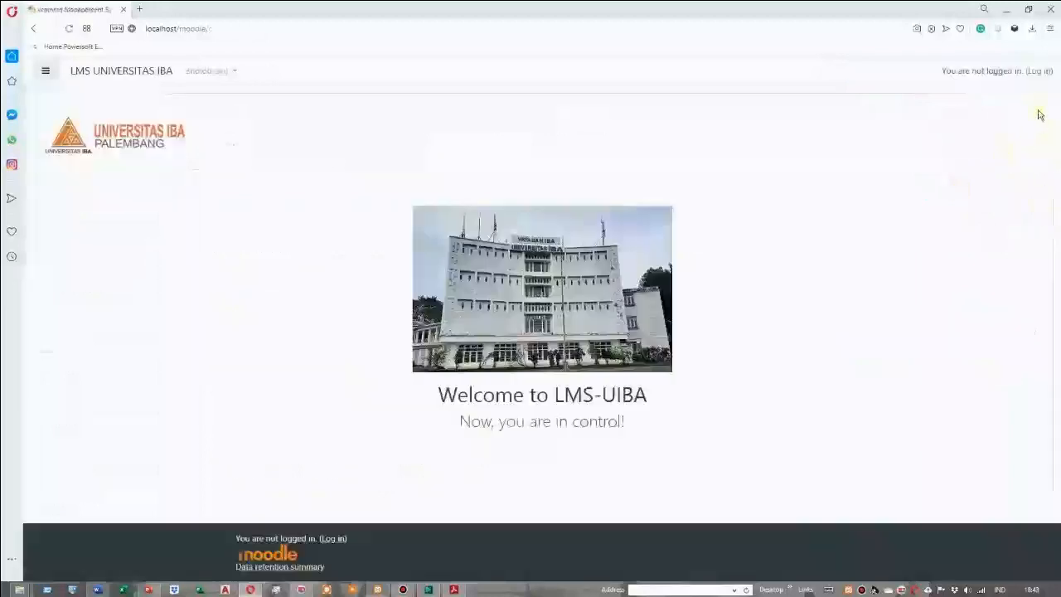
{"action": "left_click", "coordinate": [1038, 73]}
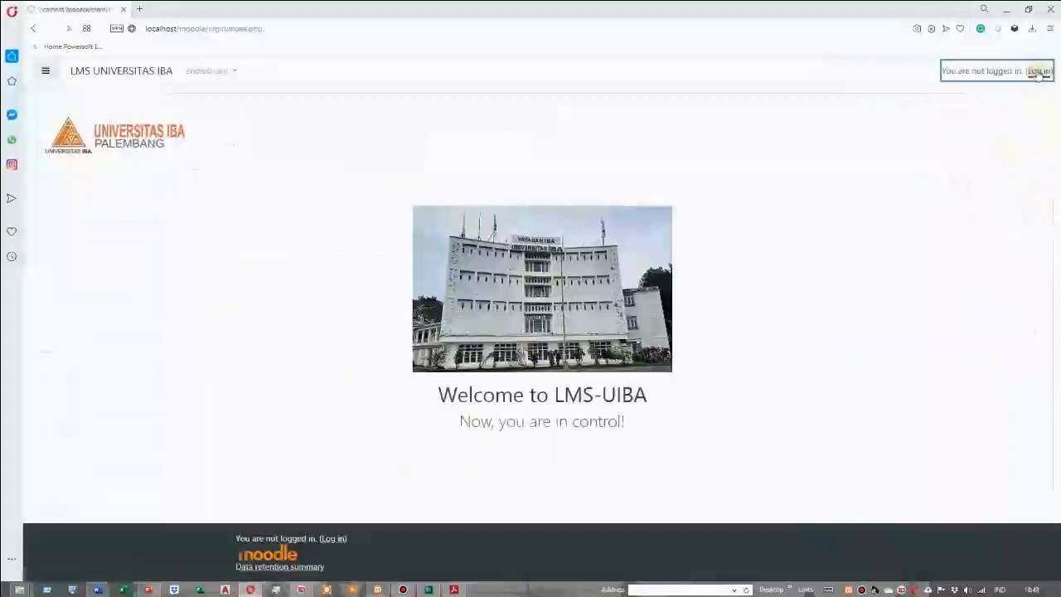
{"action": "left_click", "coordinate": [381, 249]}
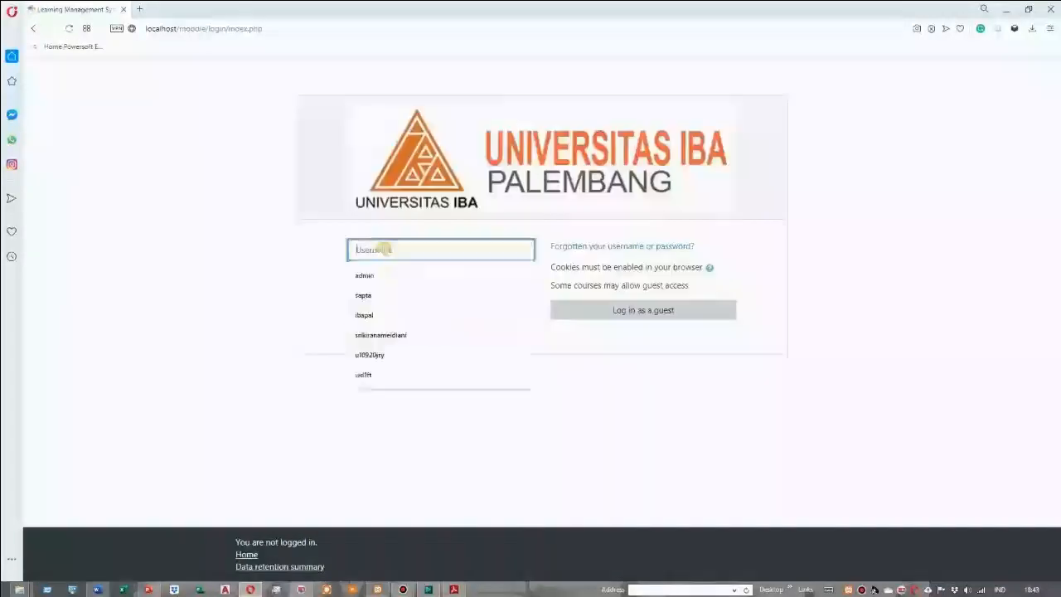
{"action": "type", "text": "mhs"}
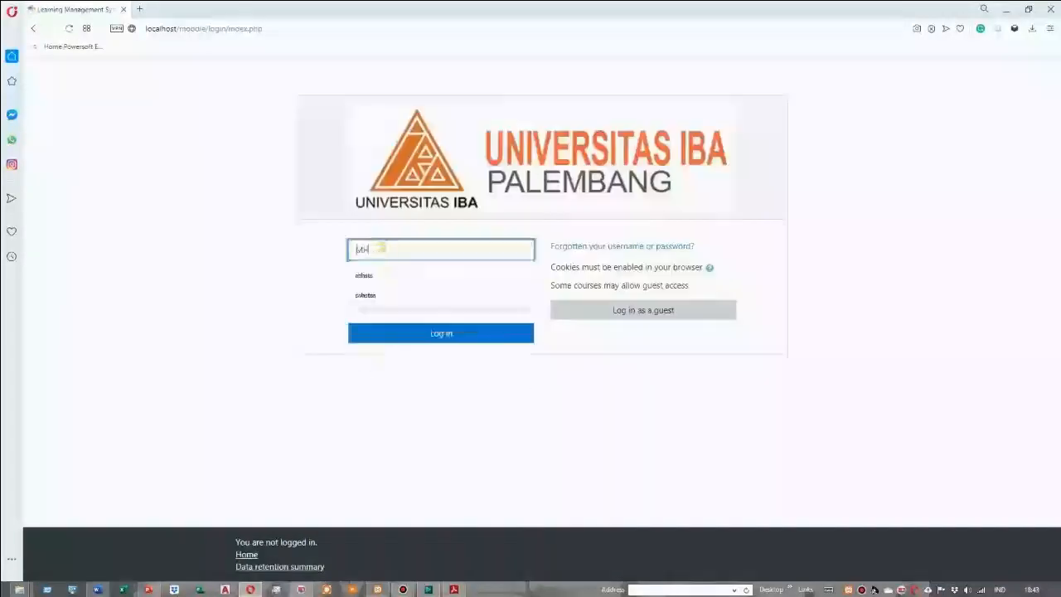
{"action": "left_click", "coordinate": [362, 278]}
{"action": "left_click", "coordinate": [427, 334]}
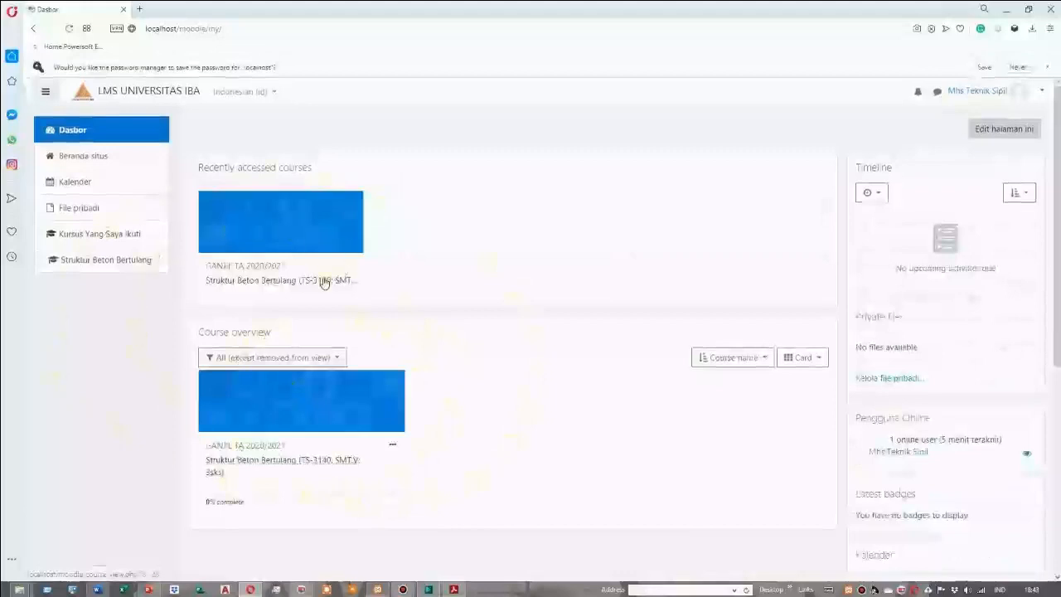
Open the Struktur Beton Bertulang course and read the Petuntuk discussion in the Pengumuman forum
{"action": "left_click", "coordinate": [289, 282]}
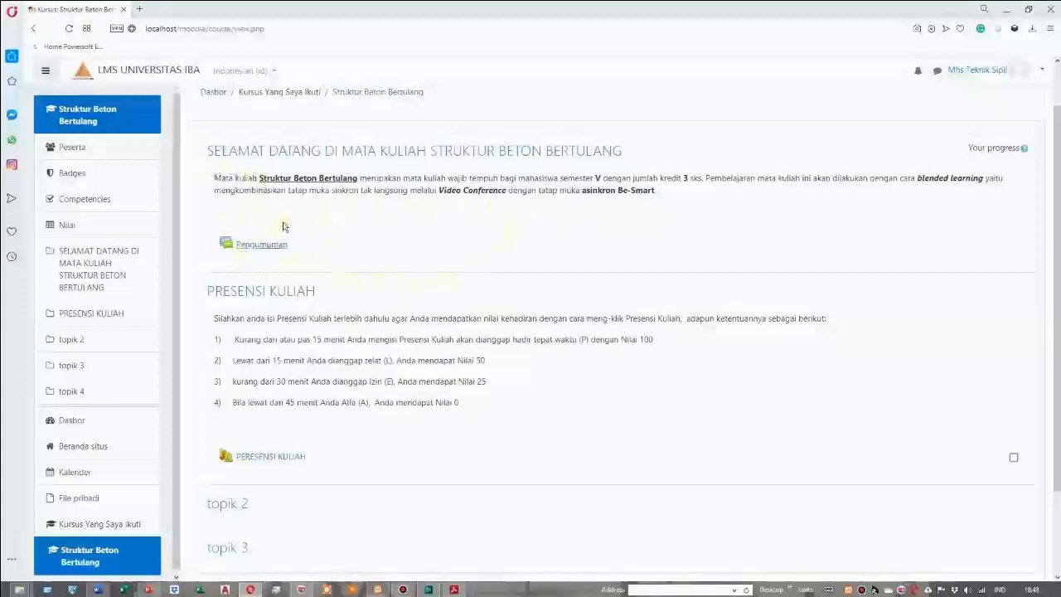
{"action": "left_click", "coordinate": [266, 246]}
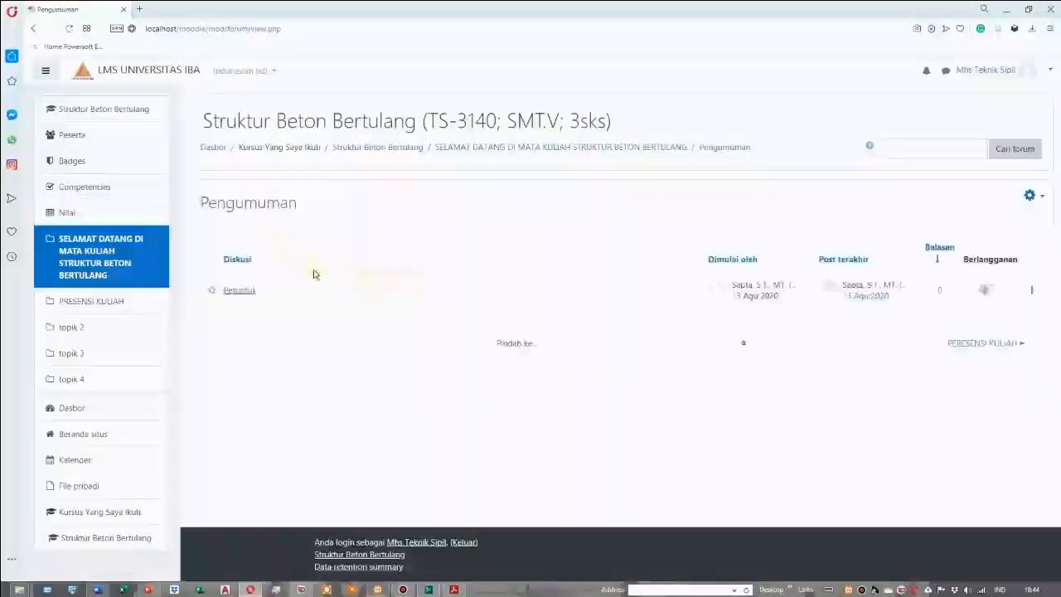
{"action": "left_click", "coordinate": [241, 291]}
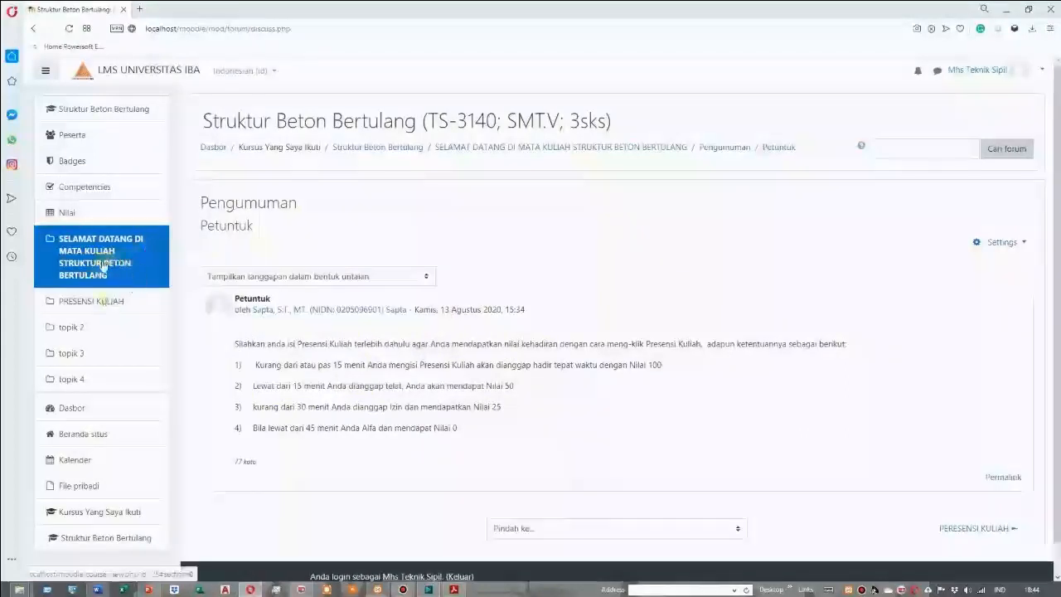
Open the PERESENSI KULIAH activity and submit attendance as Present for the 13 Agustus 2020 session
{"action": "left_click", "coordinate": [967, 533]}
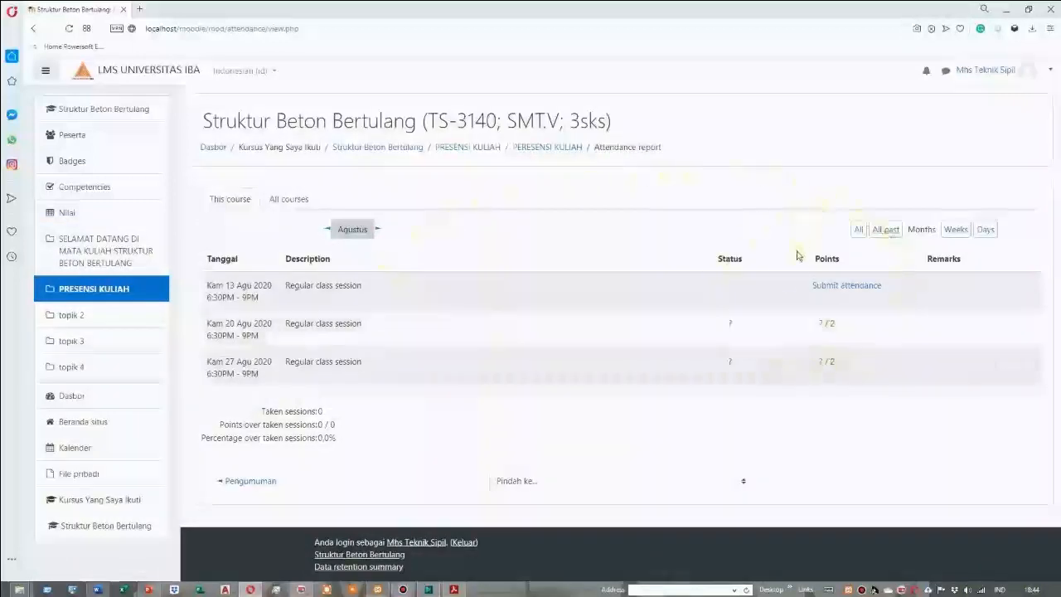
{"action": "left_click", "coordinate": [847, 286]}
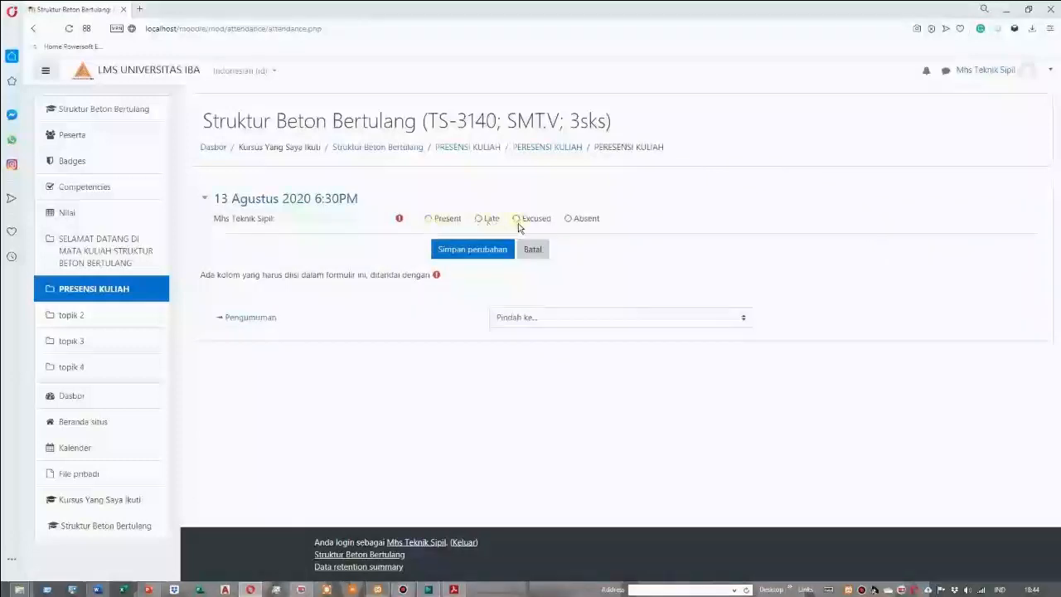
{"action": "left_click", "coordinate": [427, 218]}
{"action": "left_click", "coordinate": [476, 253]}
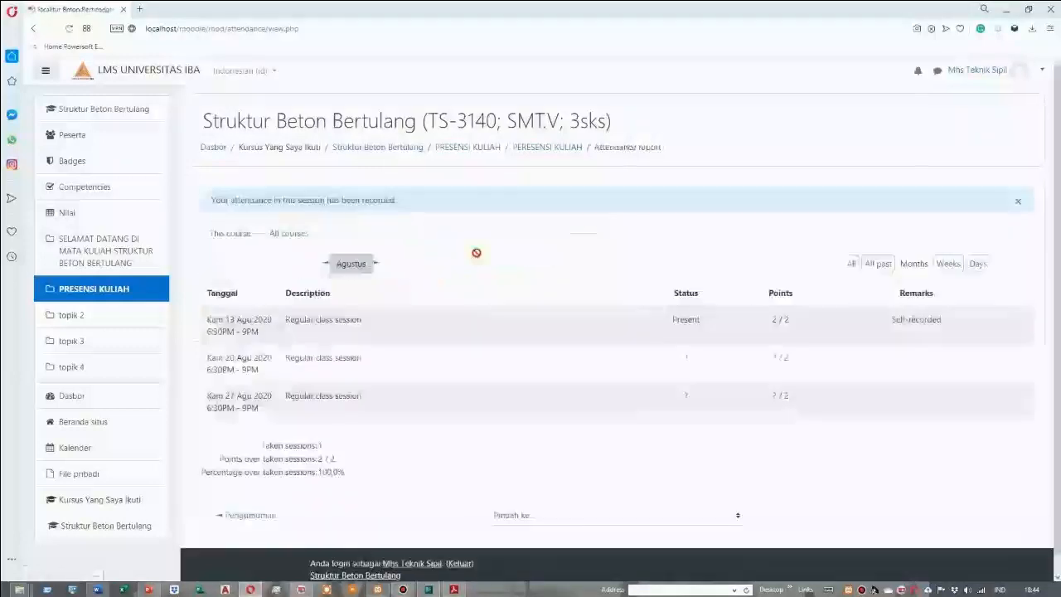
Return to the course page as the student and look over its sections and activities
{"action": "left_click", "coordinate": [106, 247]}
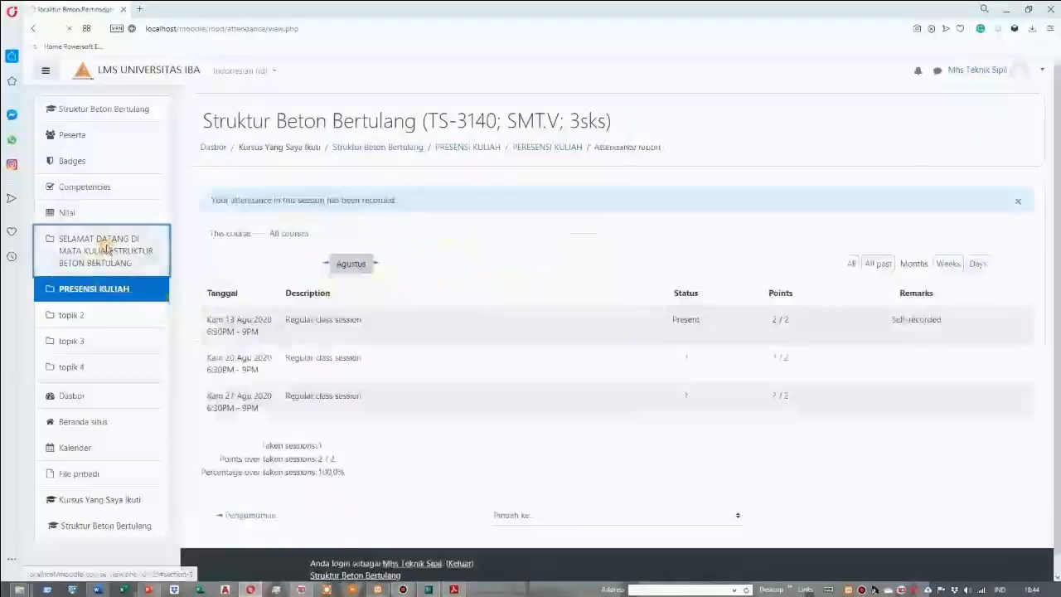
{"action": "scroll", "coordinate": [467, 355], "scroll_direction": "down", "scroll_amount": 2}
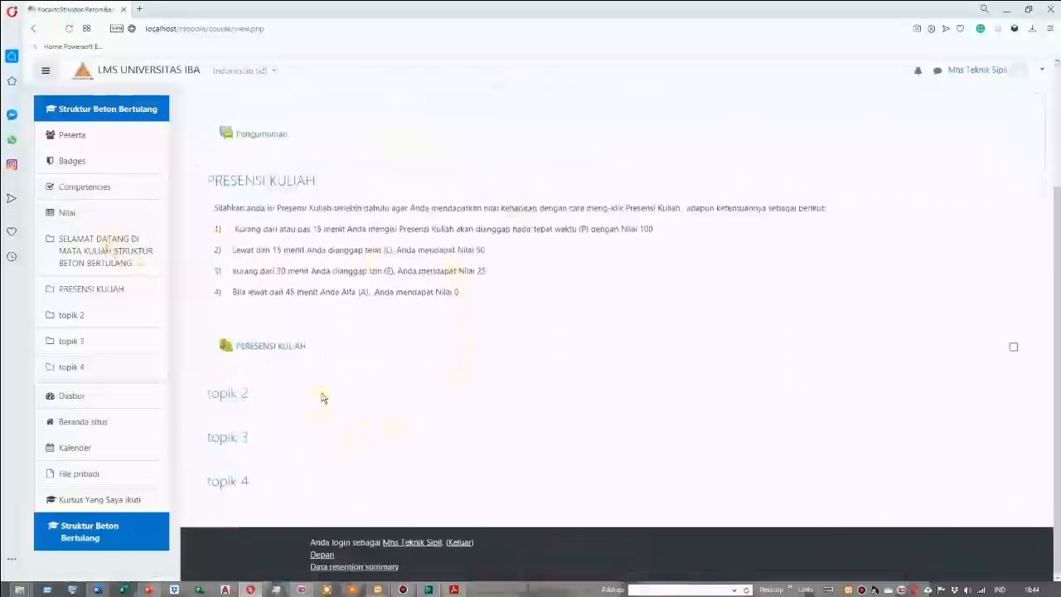
{"action": "scroll", "coordinate": [384, 386], "scroll_direction": "up", "scroll_amount": 2}
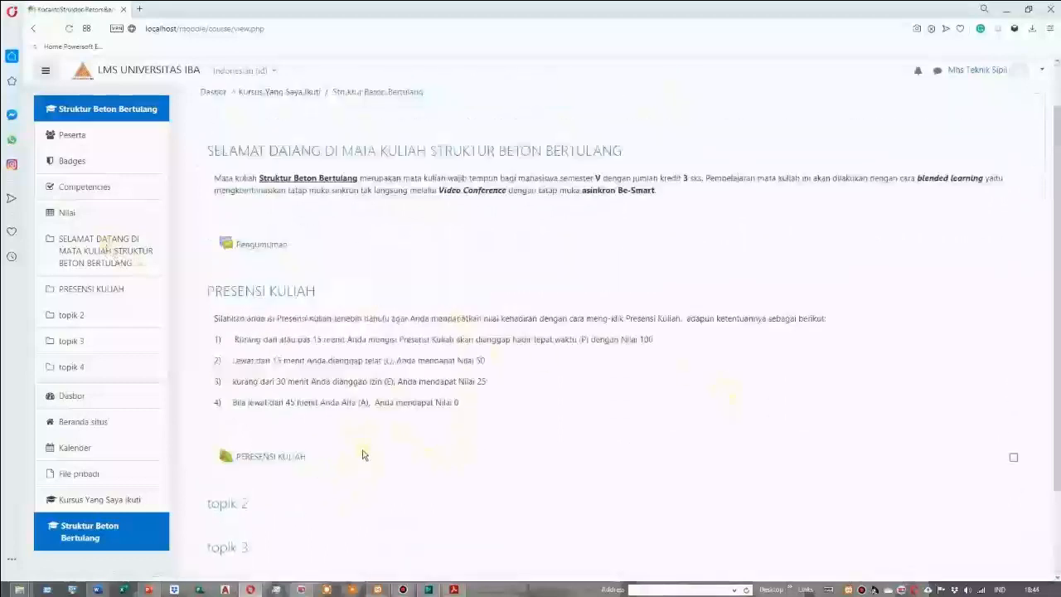
Switch back to the lecturer account using its username and password, and open the Struktur Beton Bertulang course
{"action": "left_click", "coordinate": [1040, 75]}
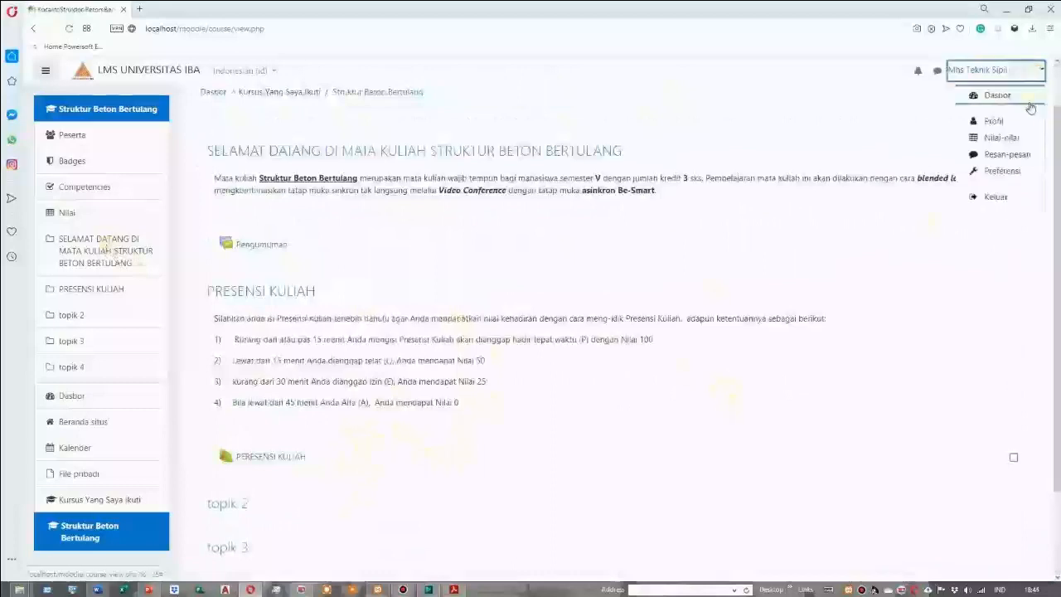
{"action": "left_click", "coordinate": [989, 199]}
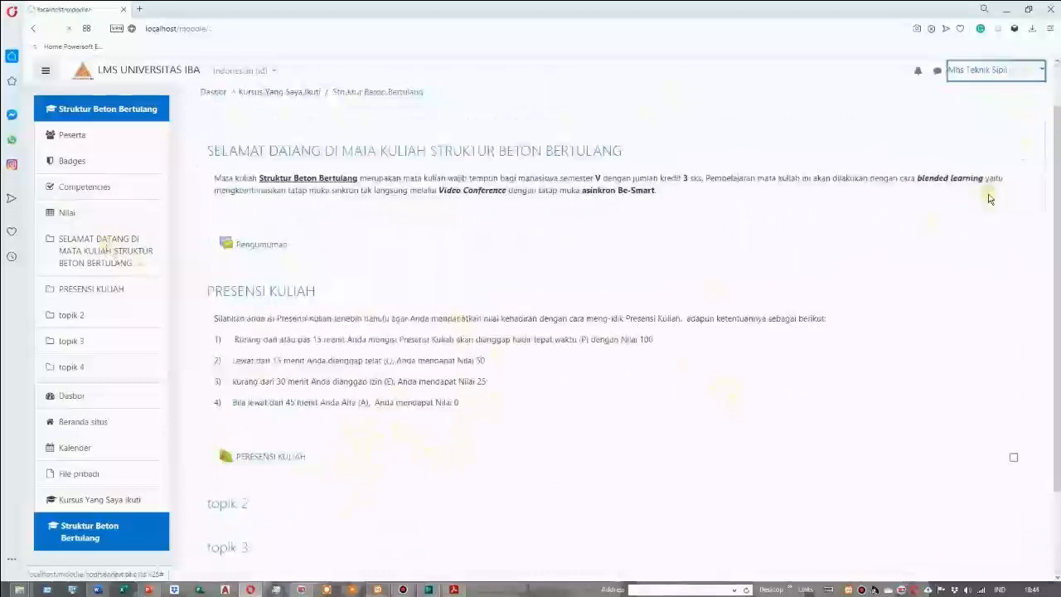
{"action": "left_click", "coordinate": [1041, 72]}
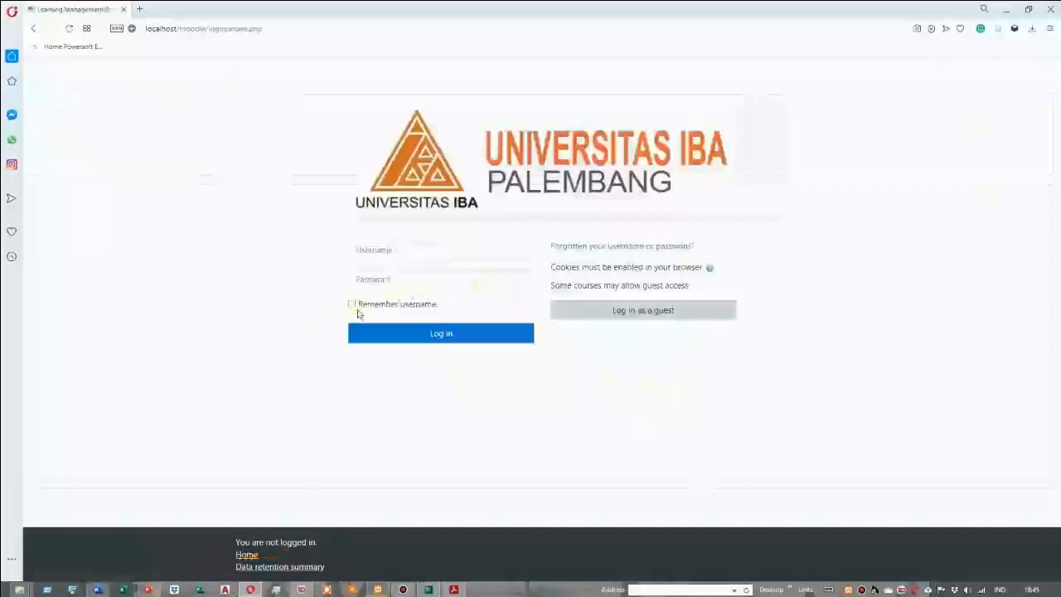
{"action": "left_click", "coordinate": [402, 250]}
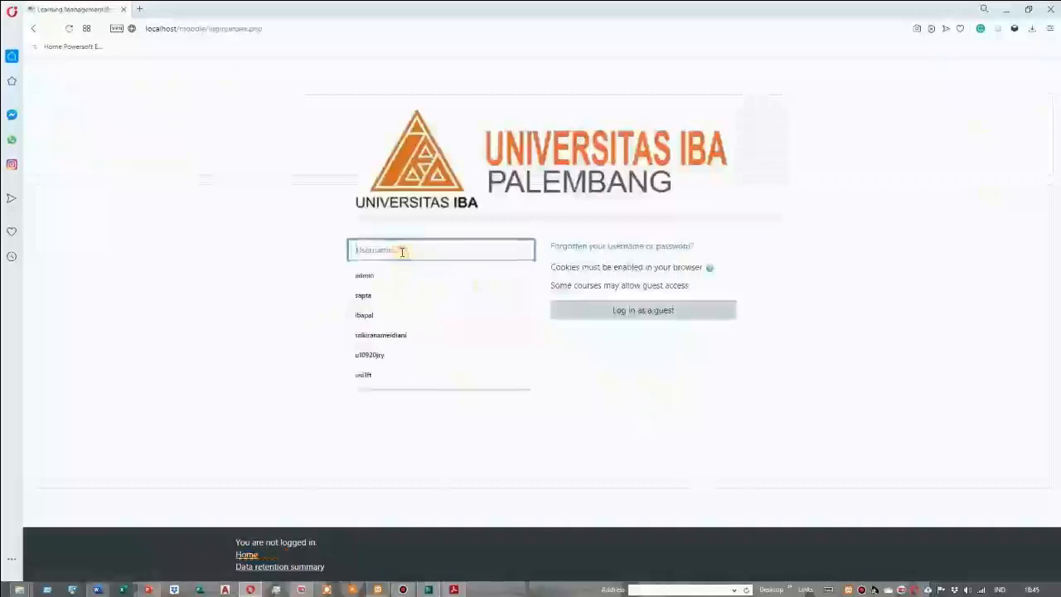
{"action": "type", "text": "SA"}
{"action": "left_click", "coordinate": [403, 277]}
{"action": "left_click", "coordinate": [413, 331]}
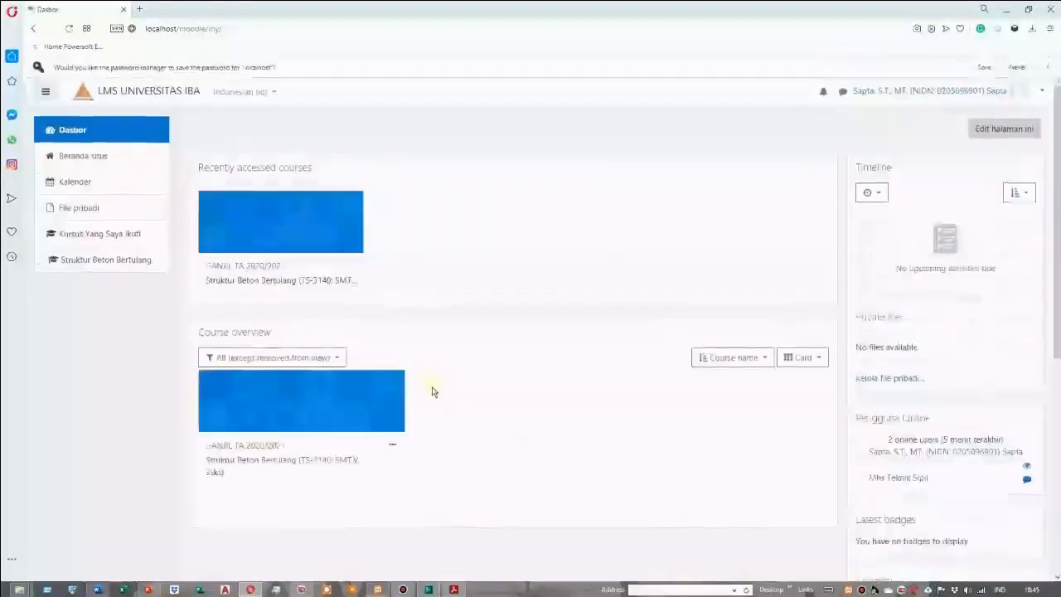
{"action": "left_click", "coordinate": [295, 287]}
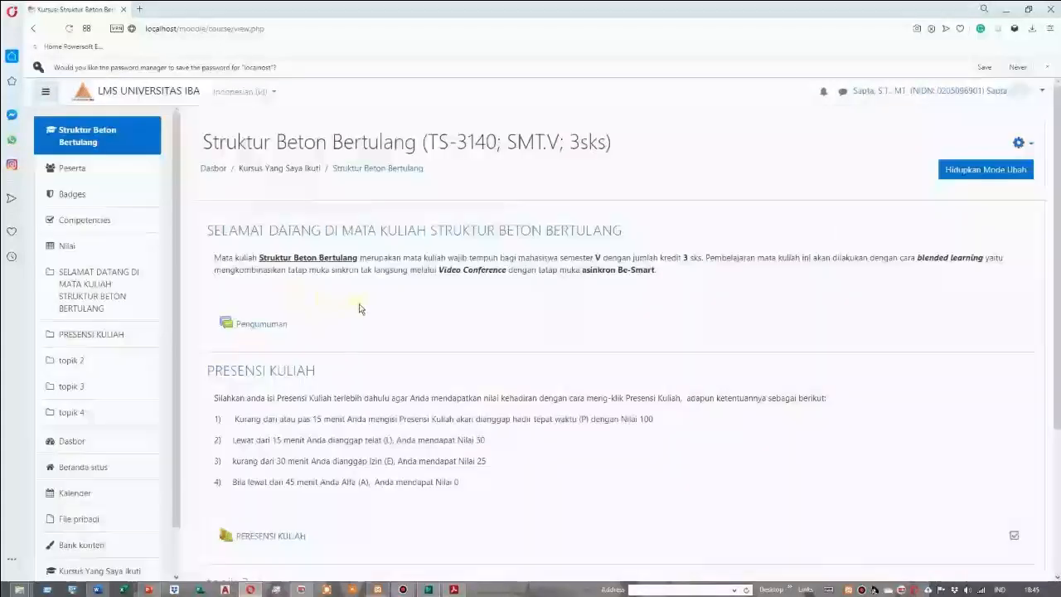
Open the 13 Agustus 2020 session in the PERESENSI KULIAH activity and save its attendance
{"action": "scroll", "coordinate": [410, 307], "scroll_direction": "down", "scroll_amount": 3}
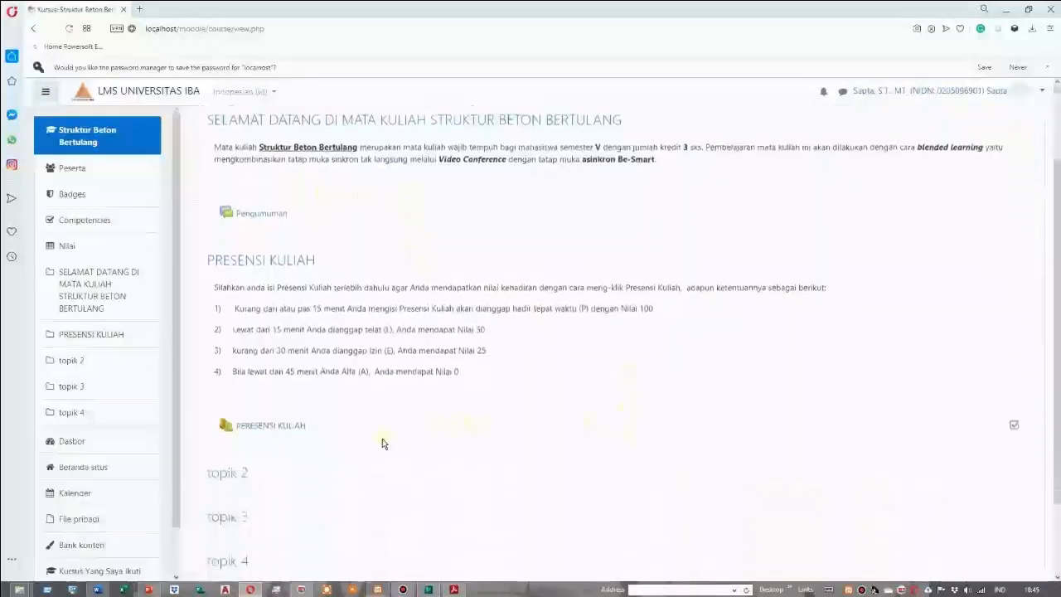
{"action": "scroll", "coordinate": [382, 444], "scroll_direction": "up", "scroll_amount": 2}
{"action": "scroll", "coordinate": [380, 443], "scroll_direction": "down", "scroll_amount": 3}
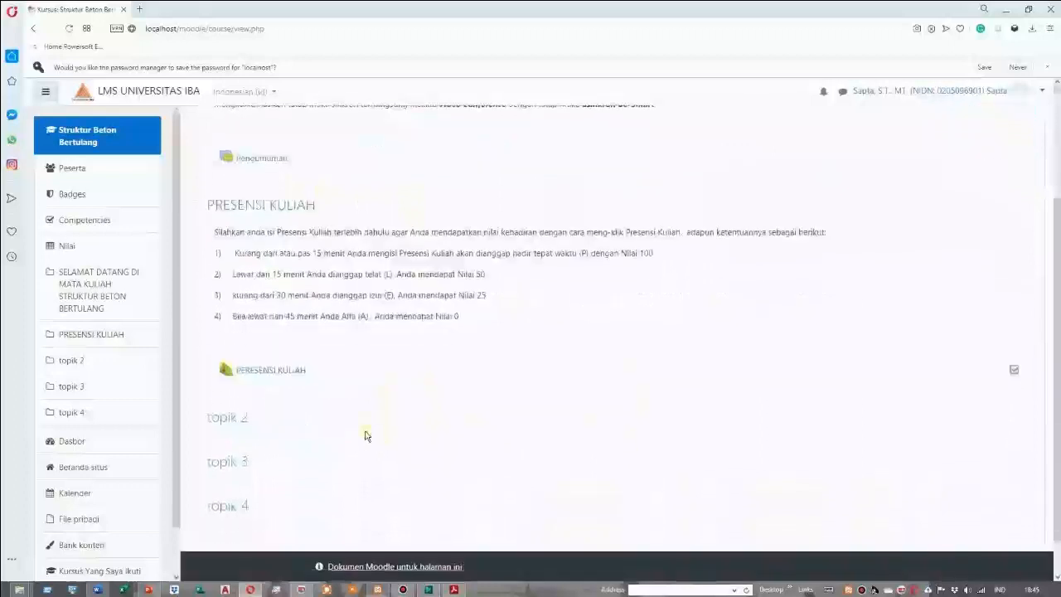
{"action": "left_click", "coordinate": [274, 372]}
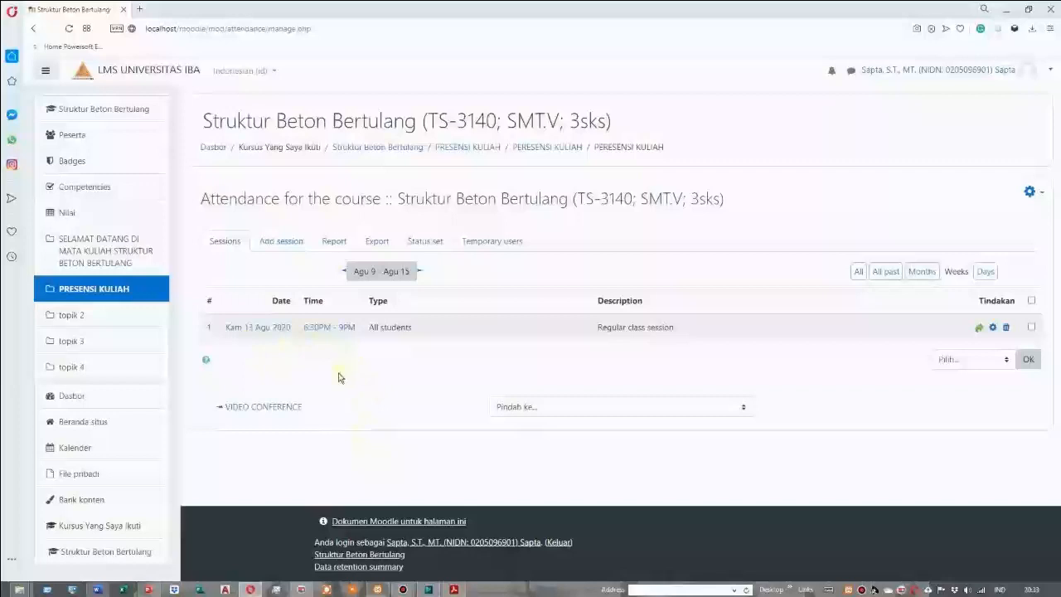
{"action": "left_click", "coordinate": [253, 329]}
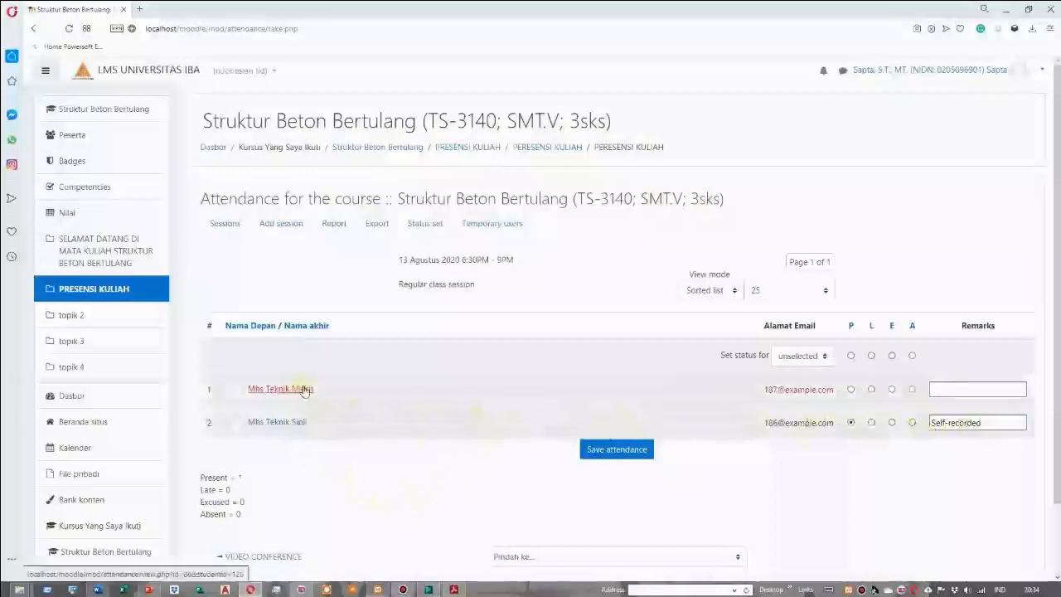
{"action": "left_click", "coordinate": [623, 455]}
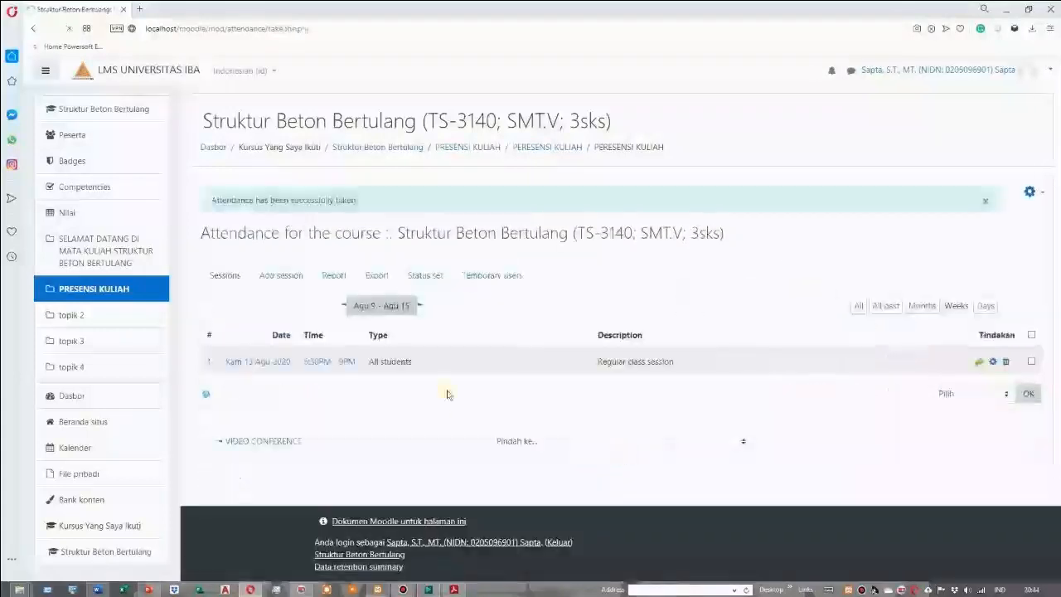
Return to the course page, turn on editing mode and start a new BigBlueButtonBN activity in the SELAMAT DATANG section
{"action": "left_click", "coordinate": [125, 250]}
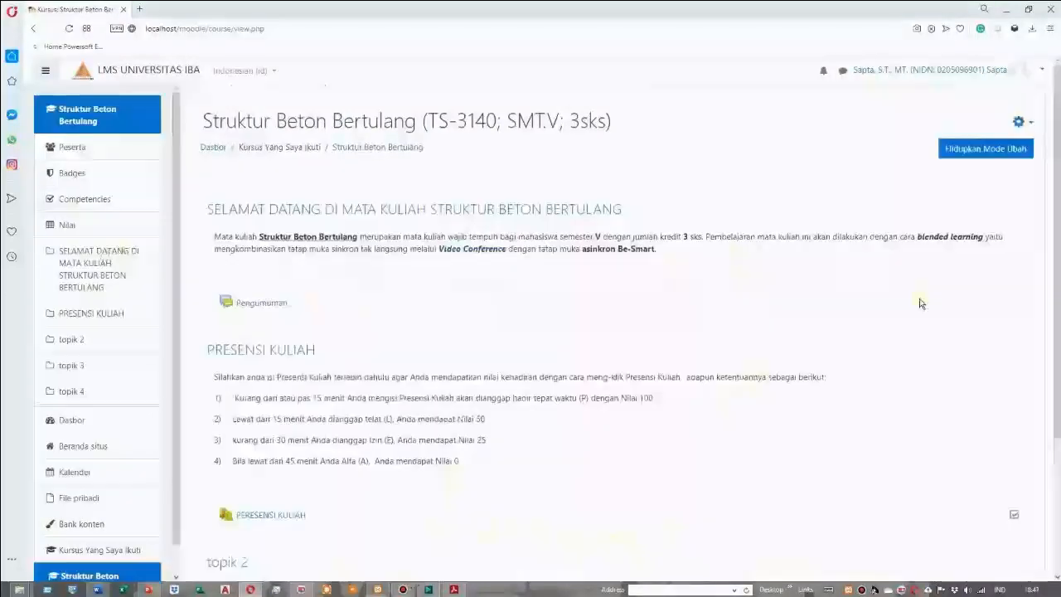
{"action": "left_click", "coordinate": [979, 152]}
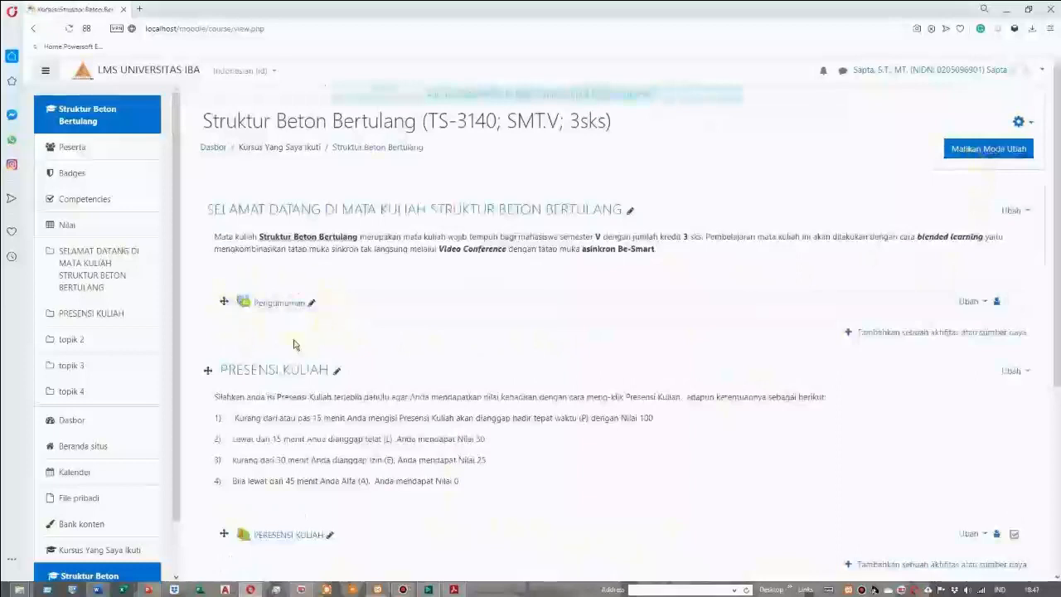
{"action": "left_click", "coordinate": [902, 335]}
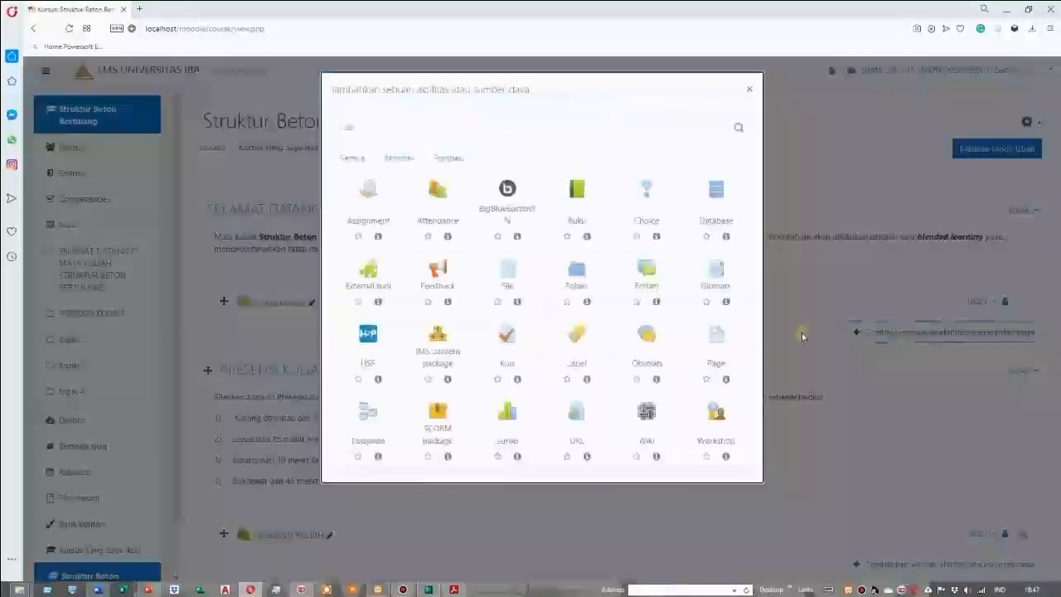
{"action": "left_click", "coordinate": [514, 201]}
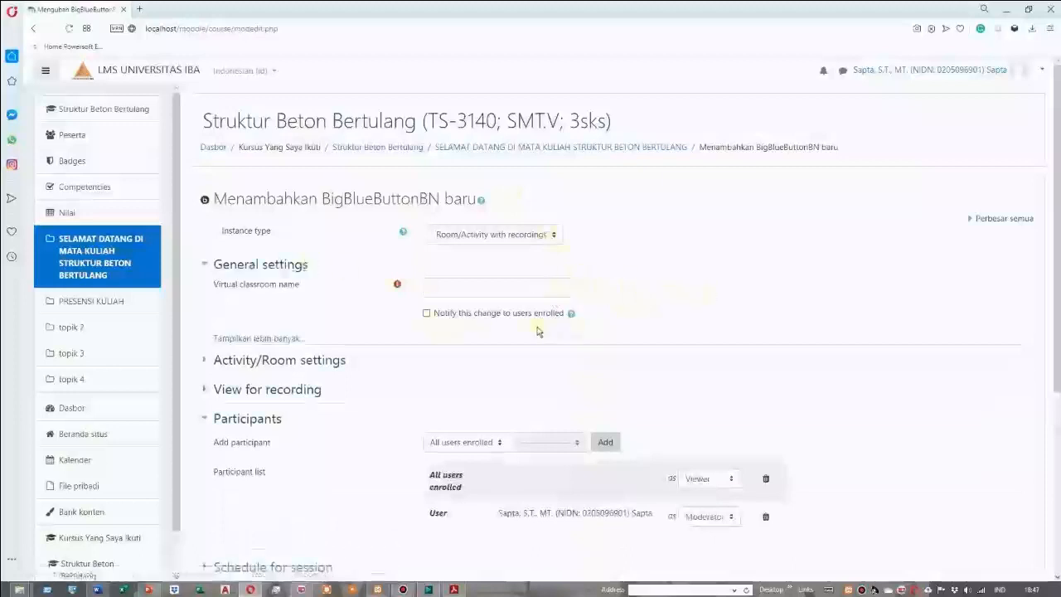
Name the virtual classroom VIDEO CONFERENCE, keep the default participants, and save it back to the course
{"action": "left_click", "coordinate": [479, 287]}
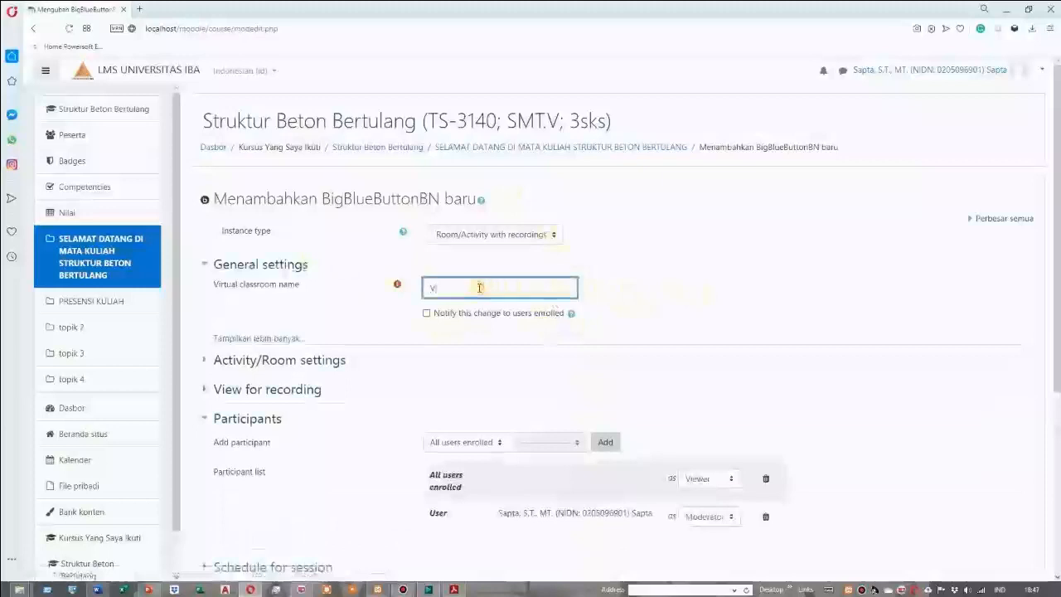
{"action": "type", "text": "VIDEO CONFERENCE"}
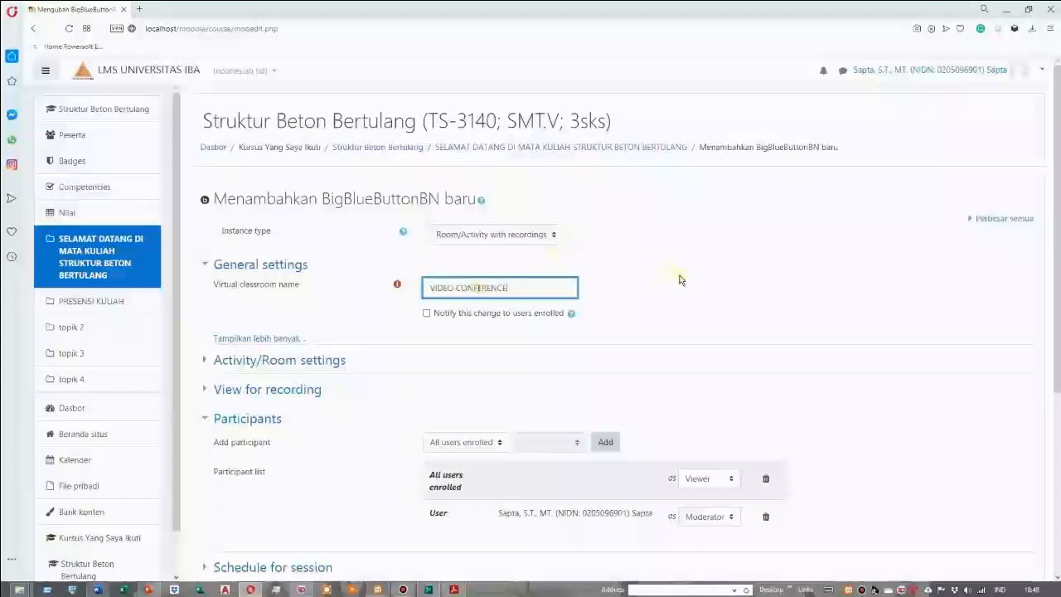
{"action": "scroll", "coordinate": [680, 281], "scroll_direction": "down", "scroll_amount": 1}
{"action": "scroll", "coordinate": [656, 453], "scroll_direction": "down", "scroll_amount": 2}
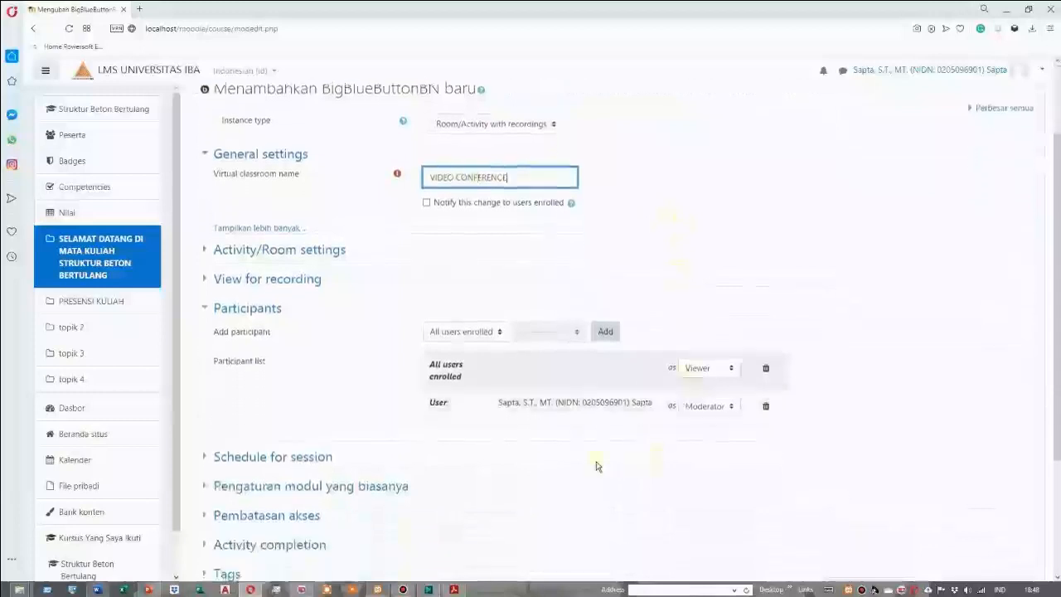
{"action": "scroll", "coordinate": [592, 462], "scroll_direction": "down", "scroll_amount": 2}
{"action": "scroll", "coordinate": [606, 415], "scroll_direction": "up", "scroll_amount": 2}
{"action": "scroll", "coordinate": [606, 414], "scroll_direction": "down", "scroll_amount": 2}
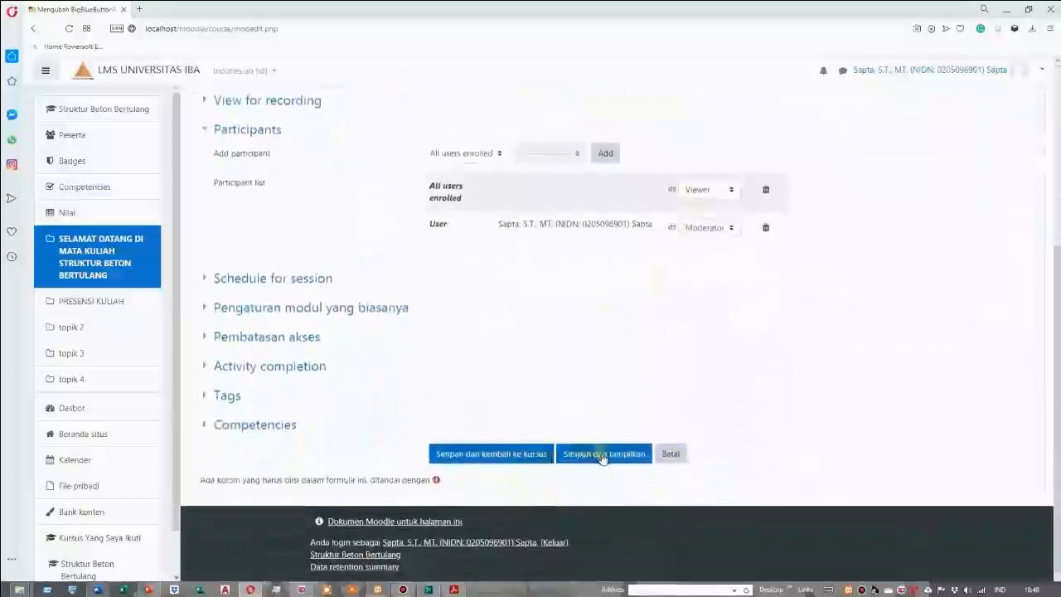
{"action": "left_click", "coordinate": [543, 456]}
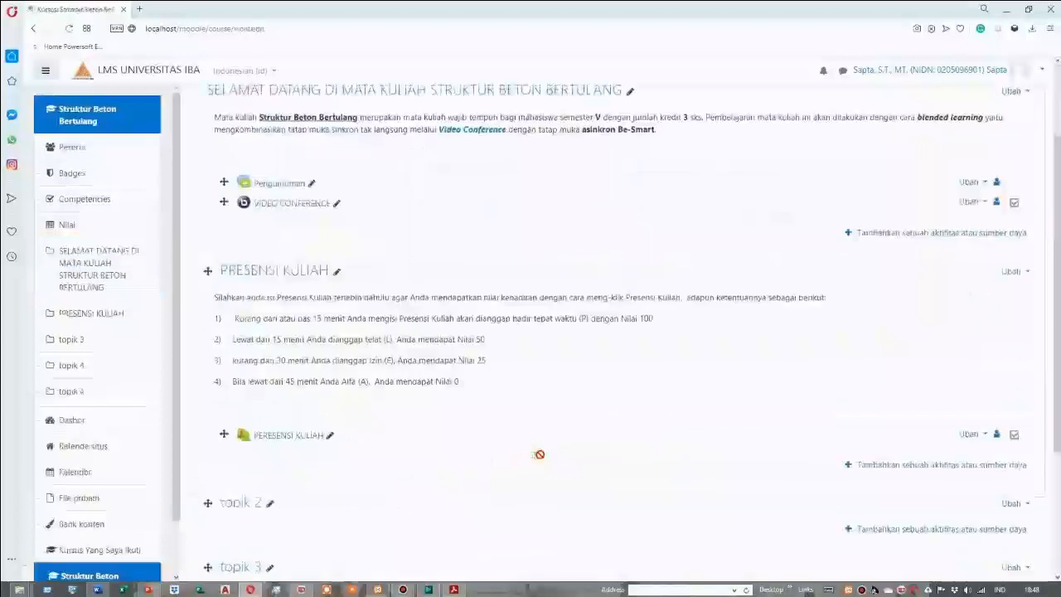
Open the topik 2 section for editing and enable a custom section name
{"action": "scroll", "coordinate": [387, 348], "scroll_direction": "up", "scroll_amount": 1}
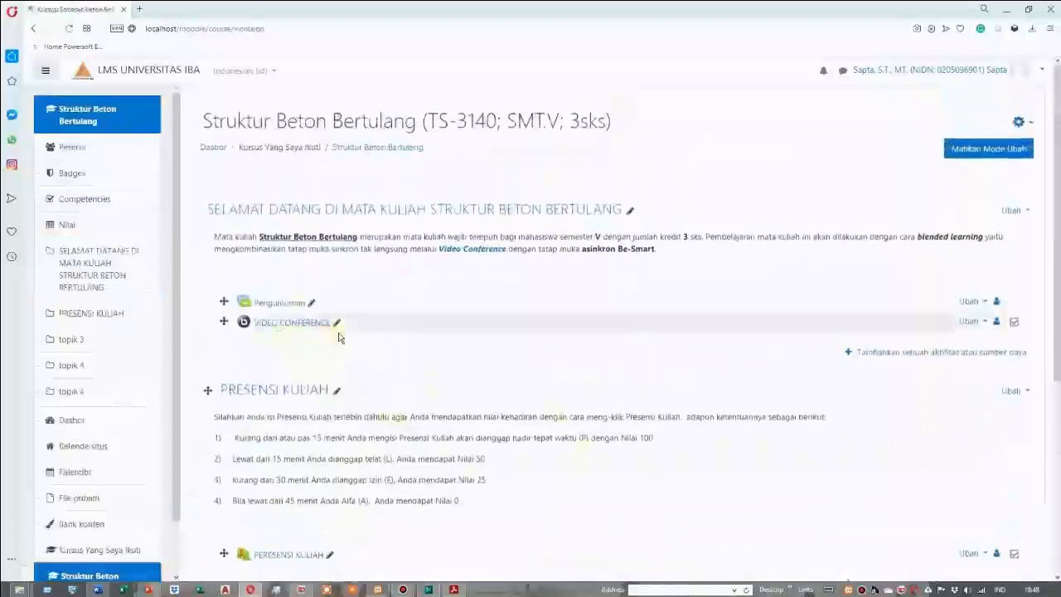
{"action": "scroll", "coordinate": [444, 346], "scroll_direction": "down", "scroll_amount": 3}
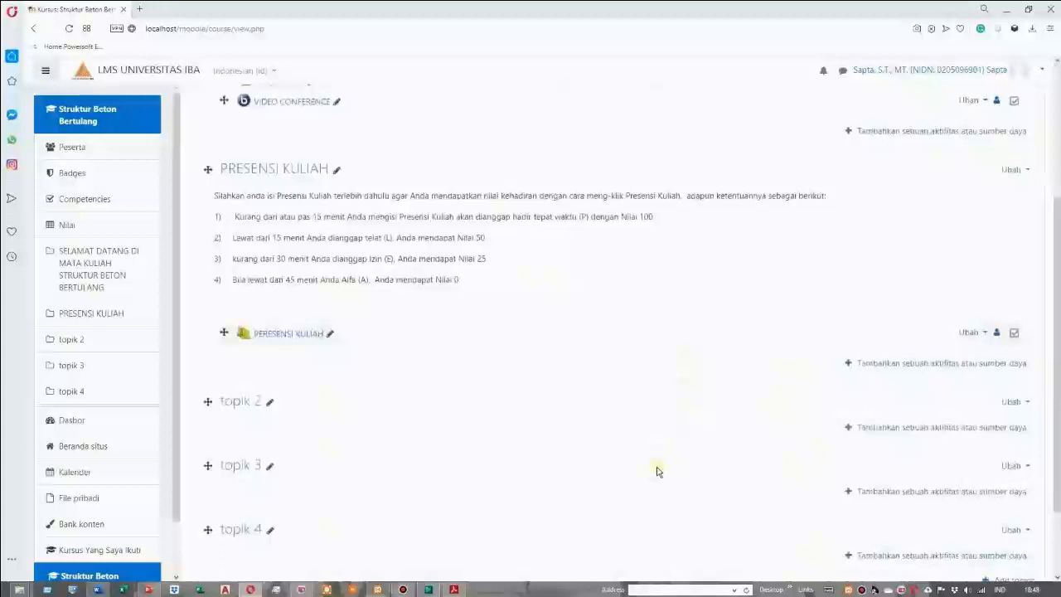
{"action": "scroll", "coordinate": [657, 471], "scroll_direction": "down", "scroll_amount": 3}
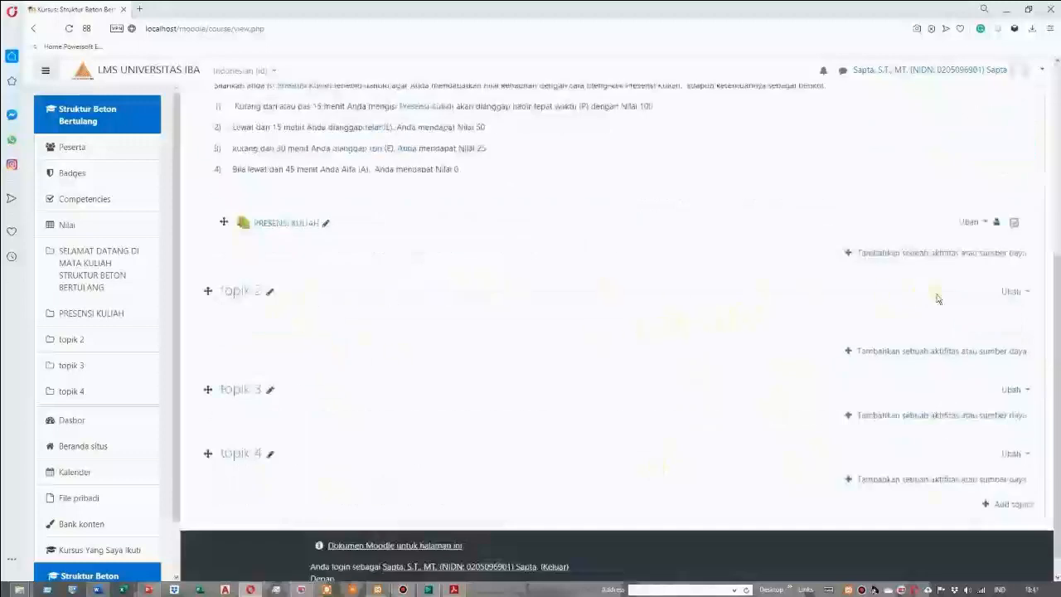
{"action": "left_click", "coordinate": [1015, 293]}
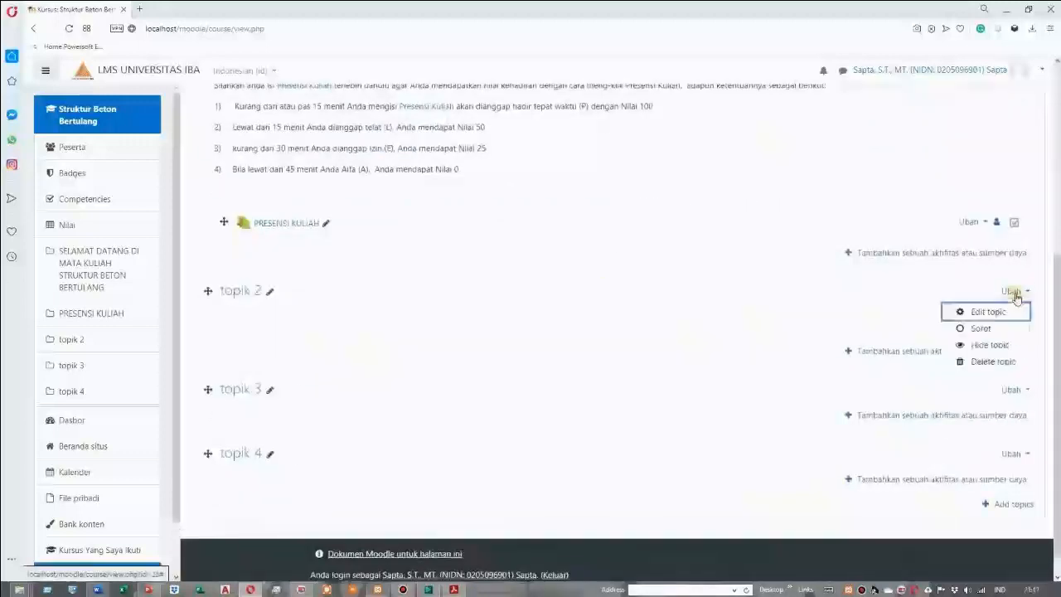
{"action": "left_click", "coordinate": [985, 313]}
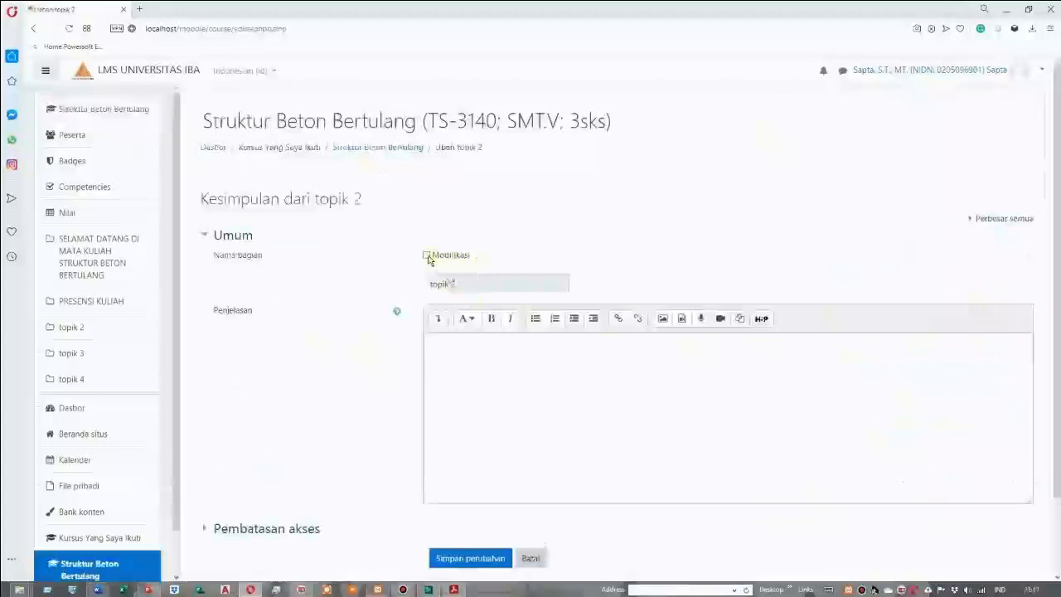
{"action": "left_click", "coordinate": [427, 255]}
{"action": "left_click", "coordinate": [470, 283]}
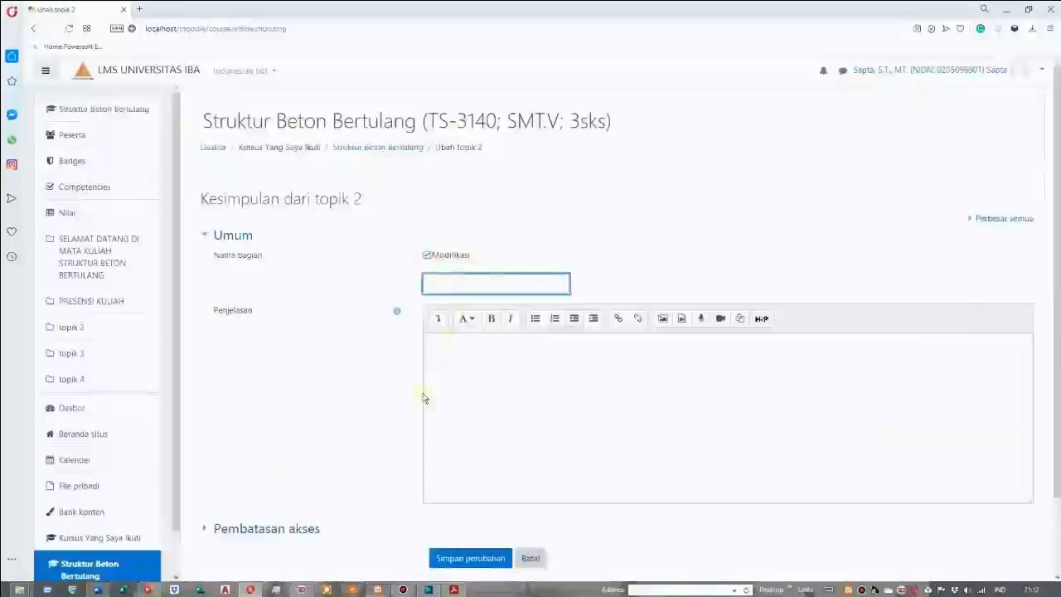
Switch to the FORMAT KELAS Word document and copy the heading "PENDAHULUAN (Sinkron Tak langsung: 02 September 2020)"
{"action": "left_click", "coordinate": [97, 590]}
{"action": "left_click", "coordinate": [492, 264]}
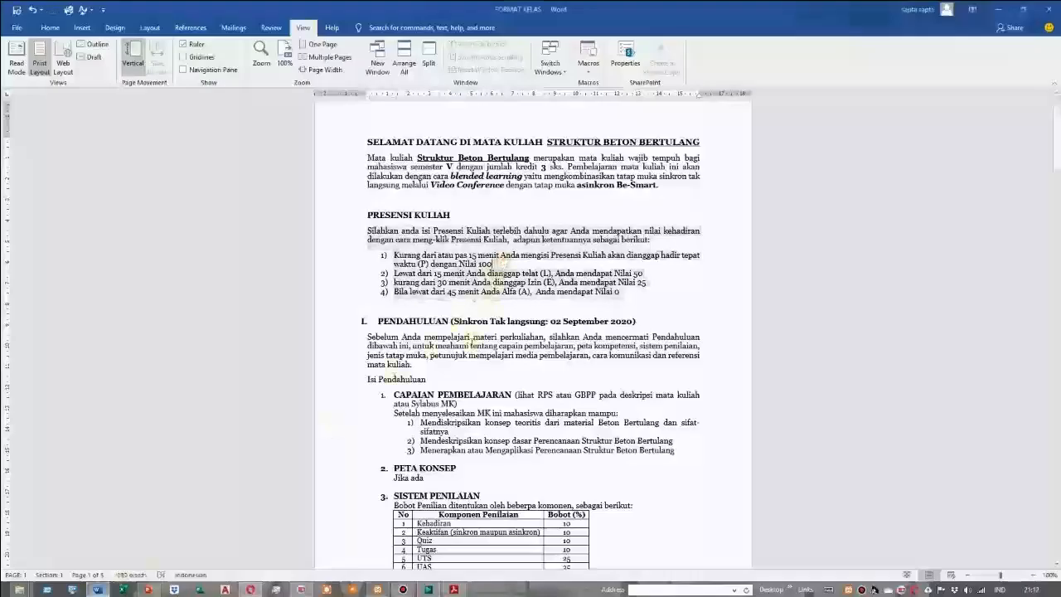
{"action": "left_click_drag", "start_coordinate": [378, 321], "coordinate": [638, 322]}
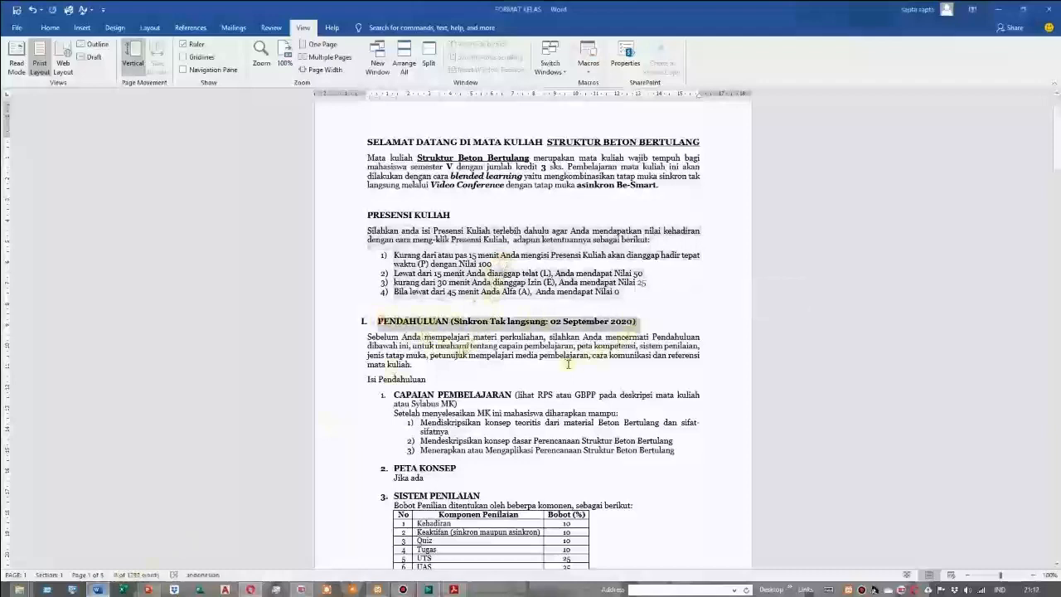
{"action": "right_click", "coordinate": [448, 322]}
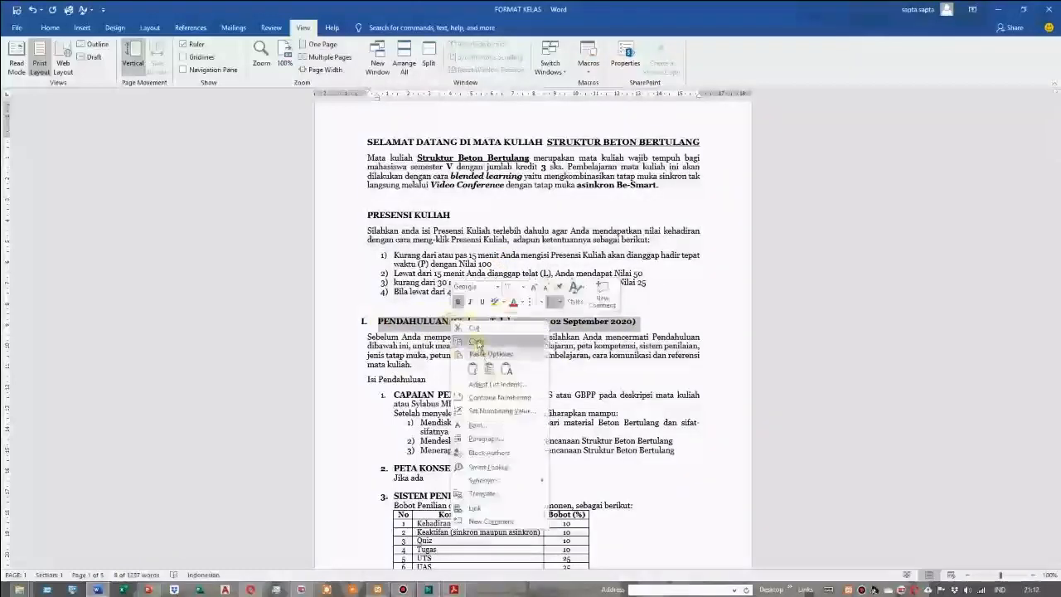
{"action": "left_click", "coordinate": [477, 342]}
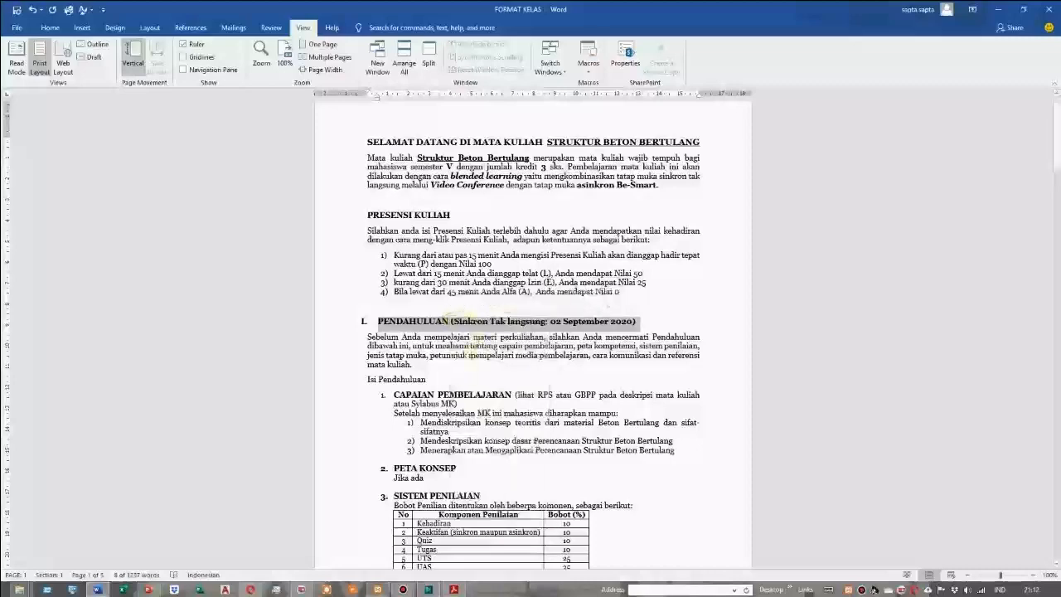
Switch back to Moodle, paste the copied heading as the topik 2 section name and remove its leading spaces
{"action": "left_click", "coordinate": [243, 591]}
{"action": "right_click", "coordinate": [436, 283]}
{"action": "left_click", "coordinate": [464, 353]}
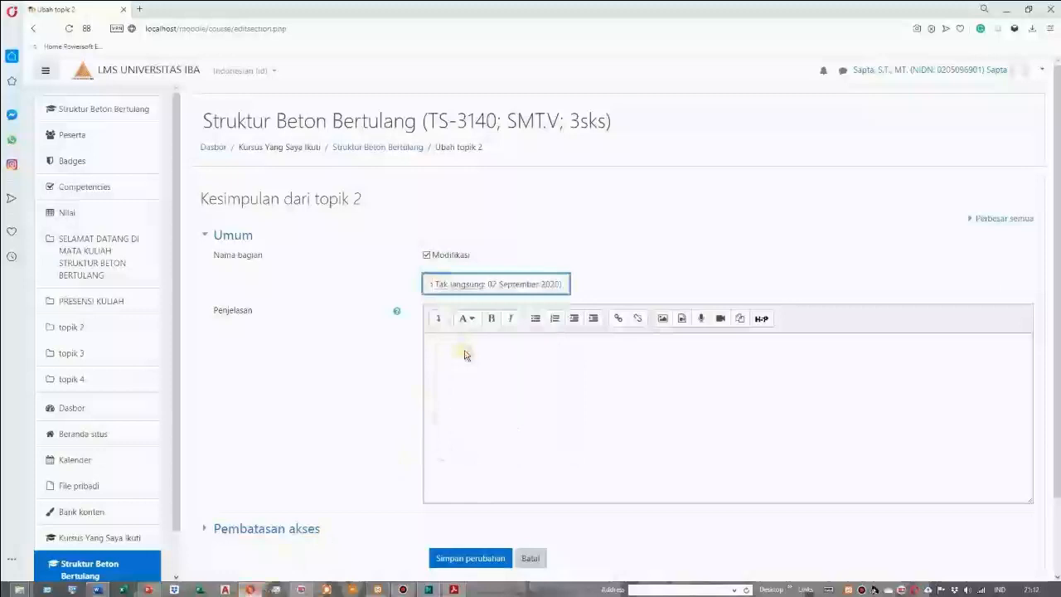
{"action": "key", "text": "Left"}
{"action": "key", "text": "Left"}
{"action": "key", "text": "Left"}
{"action": "key", "text": "Left"}
{"action": "key", "text": "Left"}
{"action": "key", "text": "Left"}
{"action": "key", "text": "Left"}
{"action": "key", "text": "Left"}
{"action": "key", "text": "Left"}
{"action": "key", "text": "Left"}
{"action": "key", "text": "Left"}
{"action": "key", "text": "Left"}
{"action": "key", "text": "Left"}
{"action": "key", "text": "Left"}
{"action": "key", "text": "Left"}
{"action": "key", "text": "Left"}
{"action": "key", "text": "Left"}
{"action": "key", "text": "Left"}
{"action": "key", "text": "Left"}
{"action": "key", "text": "Left"}
{"action": "key", "text": "Left"}
{"action": "key", "text": "Left"}
{"action": "key", "text": "Left"}
{"action": "key", "text": "Left"}
{"action": "key", "text": "Left"}
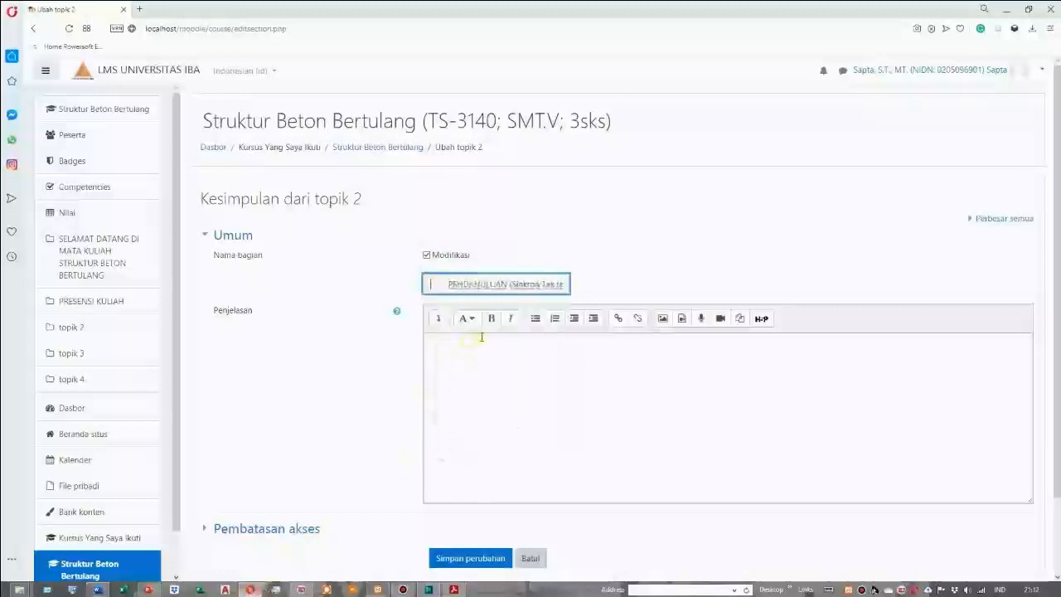
{"action": "key", "text": "Delete"}
Switch to the Word document and copy the introductory paragraph under the PENDAHULUAN heading, starting "Sebelum Anda mempelajari materi perkuliahan"
{"action": "left_click", "coordinate": [473, 350]}
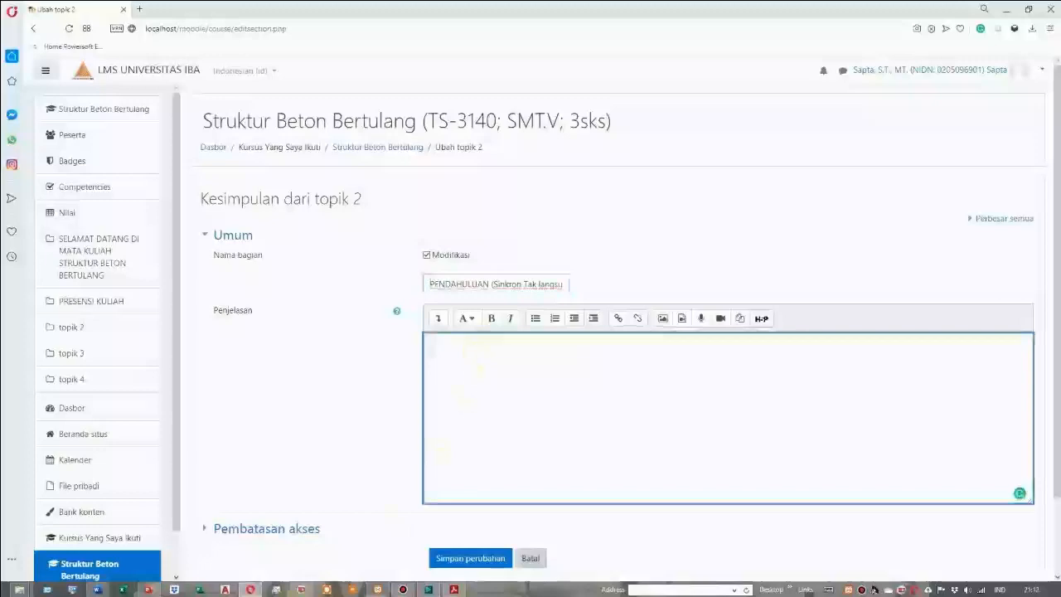
{"action": "left_click", "coordinate": [98, 591]}
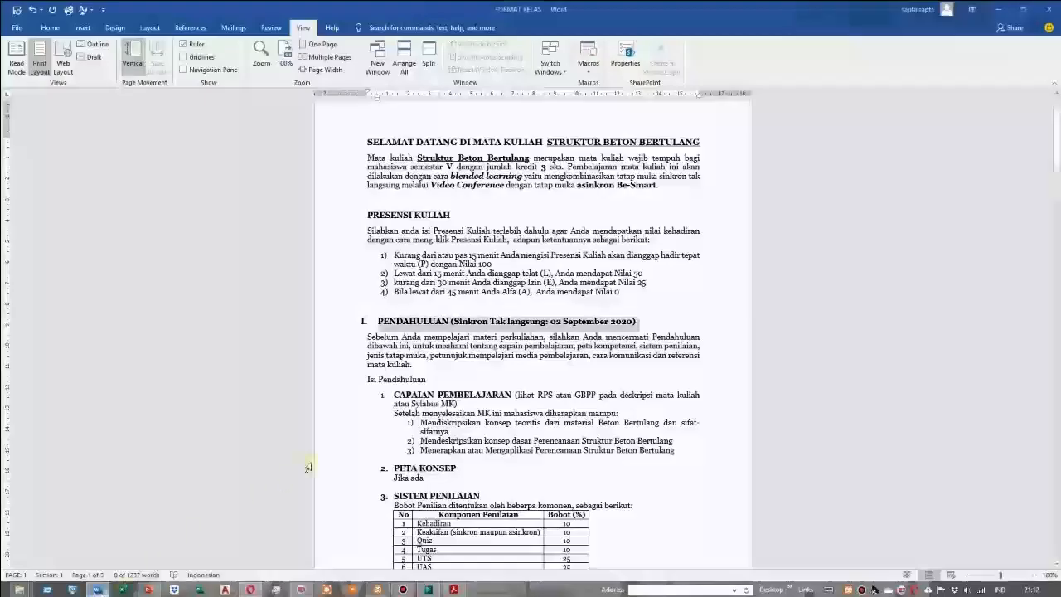
{"action": "left_click", "coordinate": [367, 337]}
{"action": "left_click_drag", "start_coordinate": [367, 336], "coordinate": [388, 358]}
{"action": "right_click", "coordinate": [388, 358]}
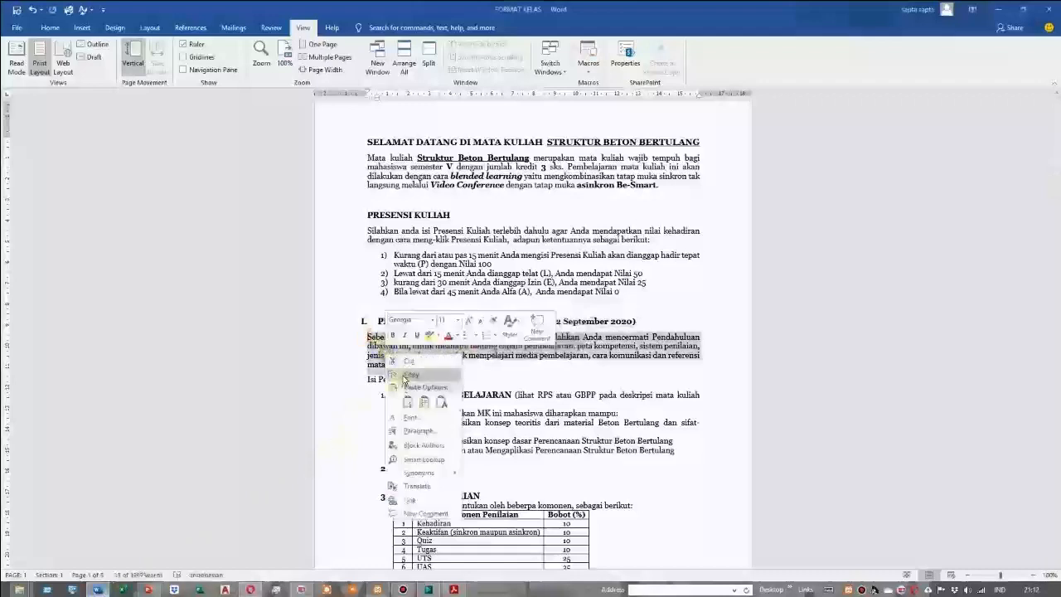
{"action": "left_click", "coordinate": [404, 383]}
Switch back to Moodle, paste the introductory paragraph as the section description and save the section changes
{"action": "left_click", "coordinate": [251, 589]}
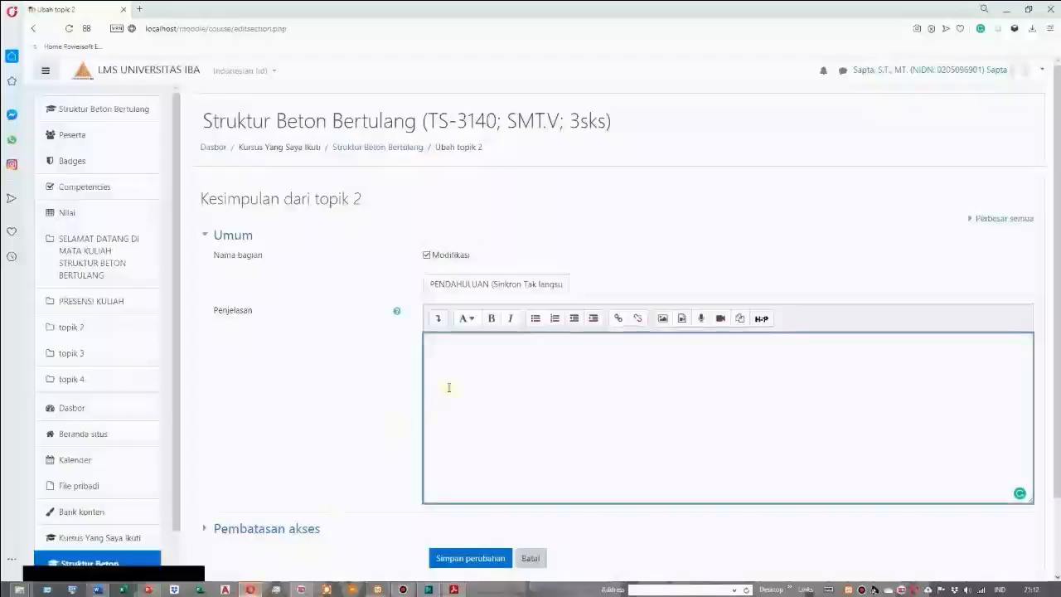
{"action": "right_click", "coordinate": [442, 346]}
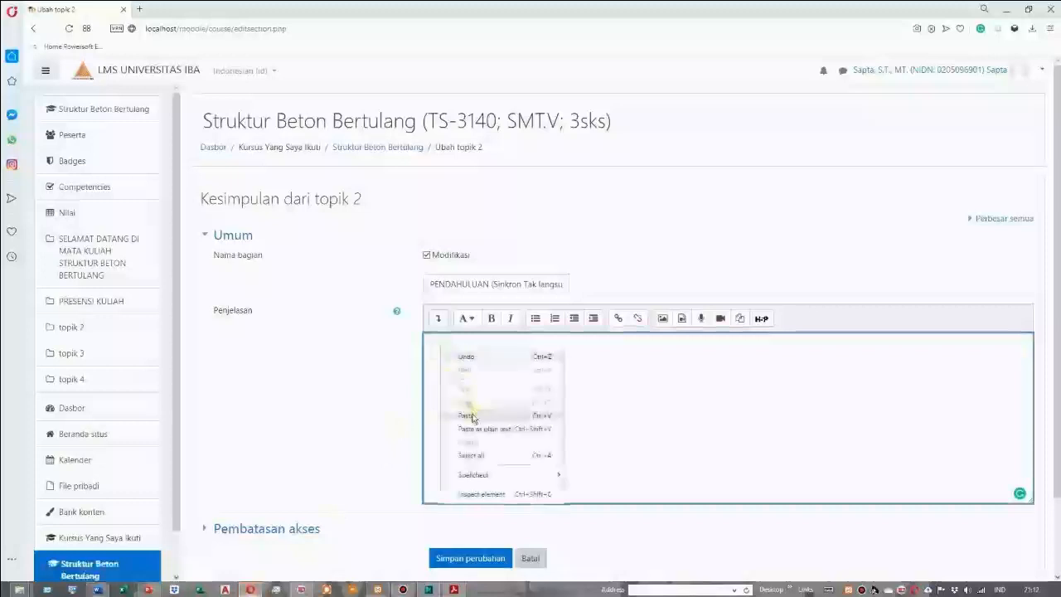
{"action": "left_click", "coordinate": [469, 415]}
{"action": "scroll", "coordinate": [475, 410], "scroll_direction": "down", "scroll_amount": 2}
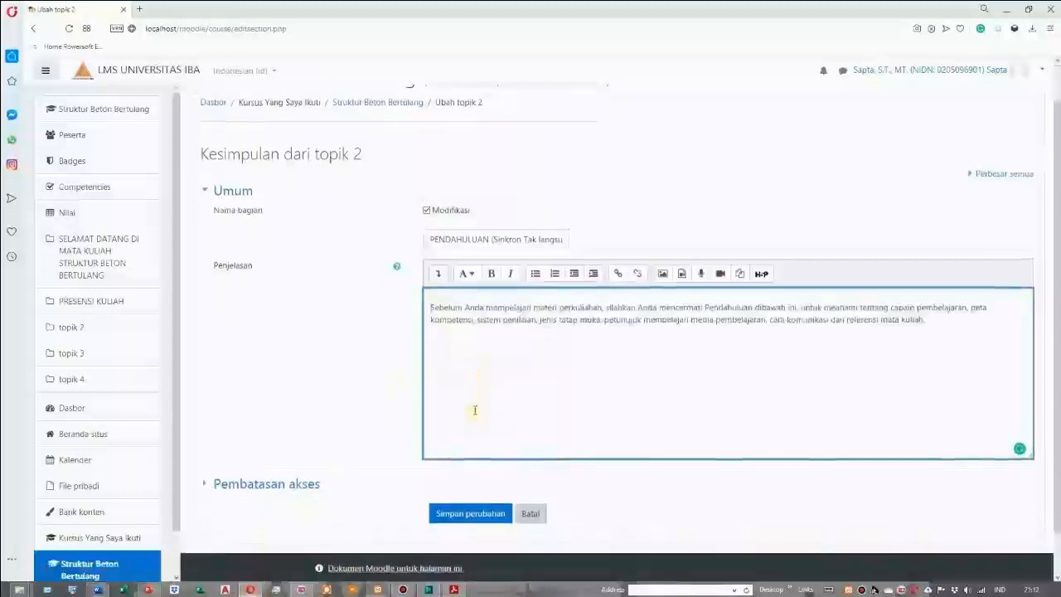
{"action": "left_click", "coordinate": [485, 469]}
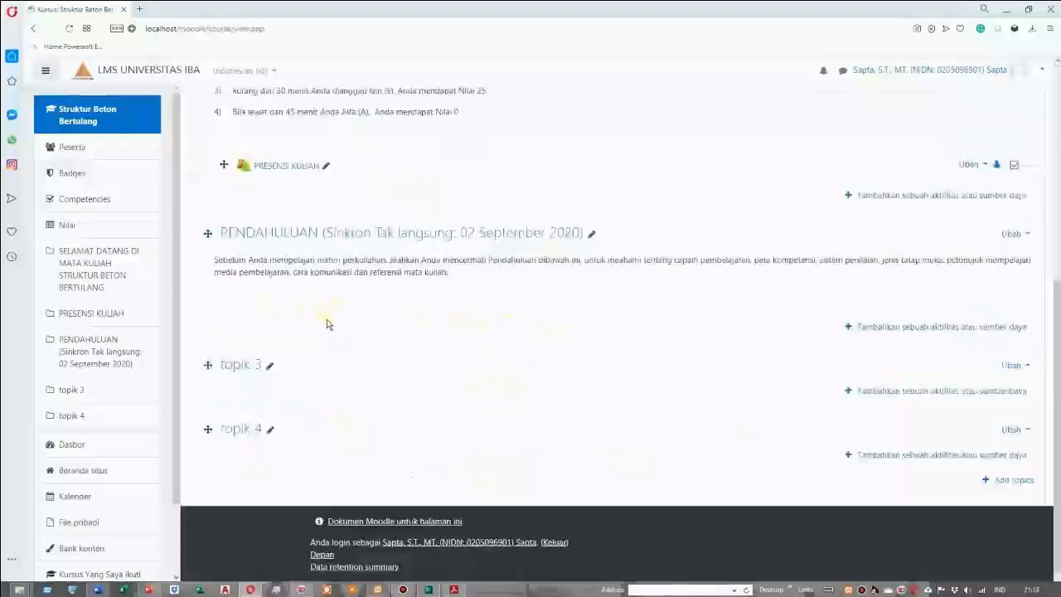
Add a Buku (book) resource named PENDAHULUAN to the PENDAHULUAN section and save it back to the course page
{"action": "left_click", "coordinate": [904, 332]}
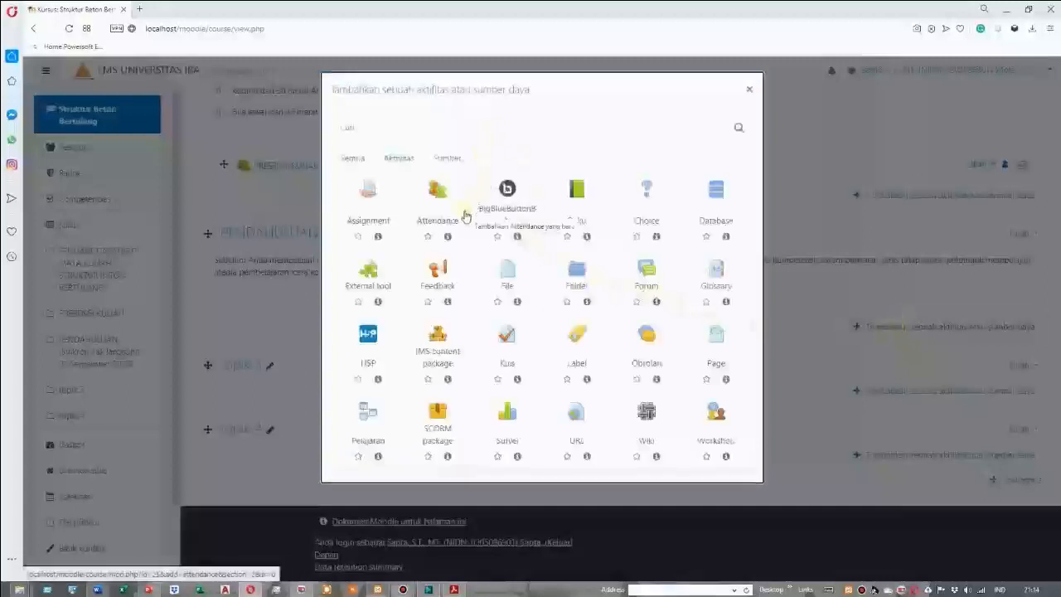
{"action": "left_click", "coordinate": [448, 161]}
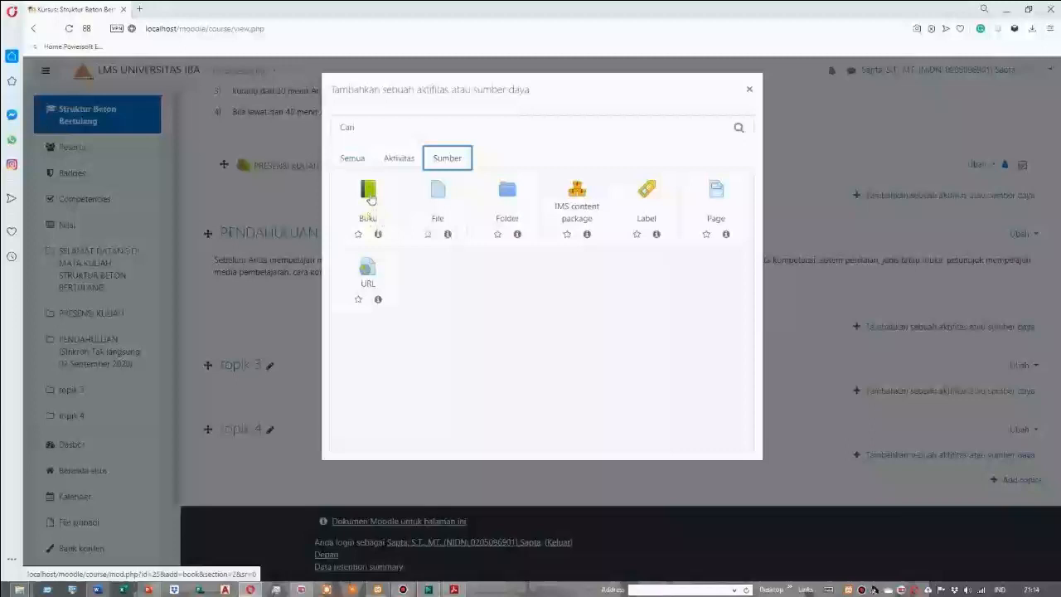
{"action": "left_click", "coordinate": [371, 197]}
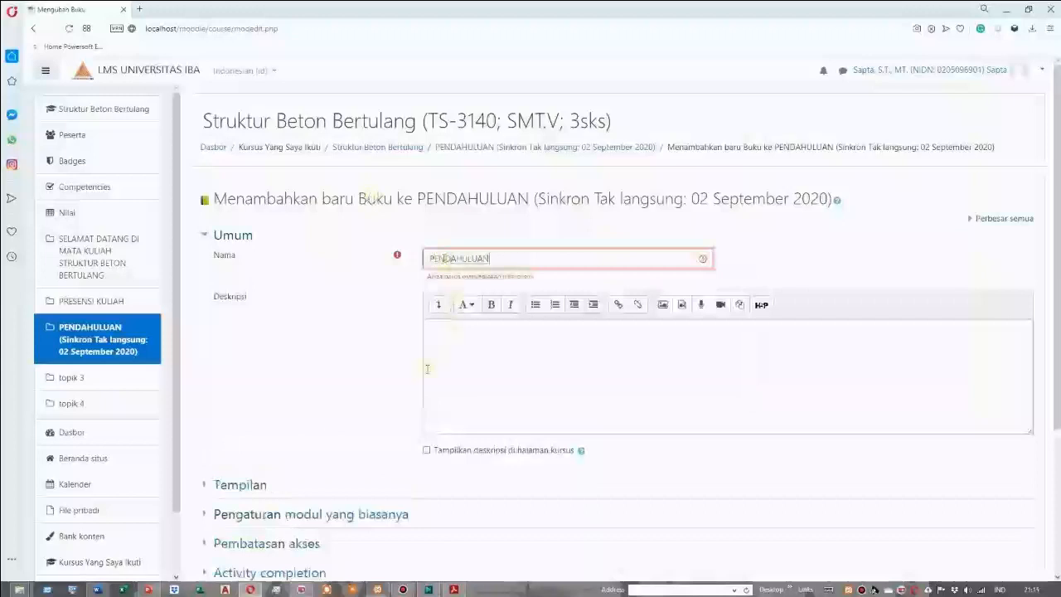
{"action": "scroll", "coordinate": [455, 346], "scroll_direction": "down", "scroll_amount": 3}
{"action": "left_click", "coordinate": [532, 484]}
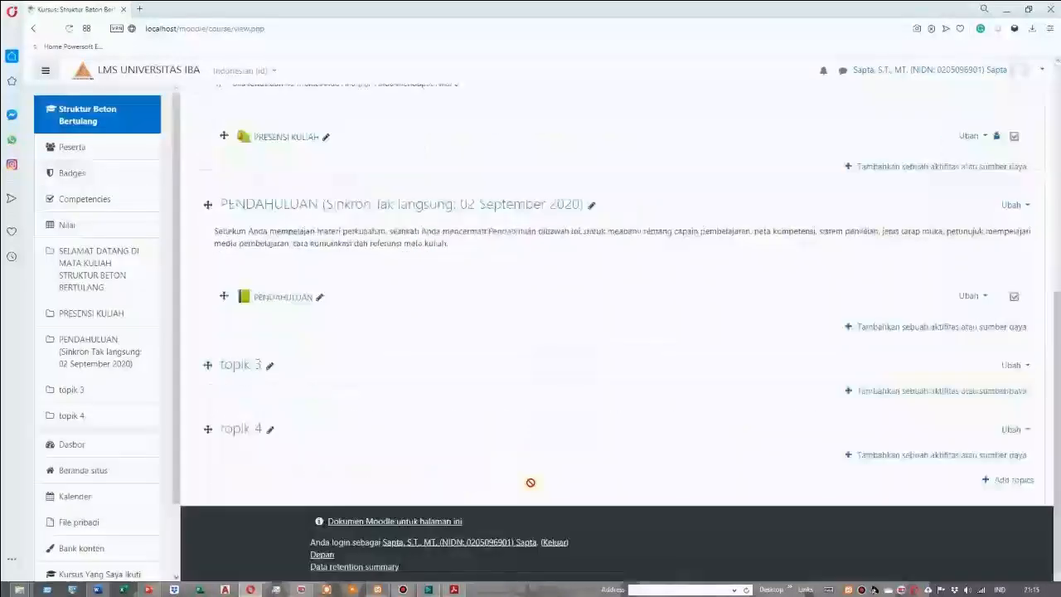
Open the new PENDAHULUAN book and start entering the title of its first chapter
{"action": "scroll", "coordinate": [497, 430], "scroll_direction": "up", "scroll_amount": 1}
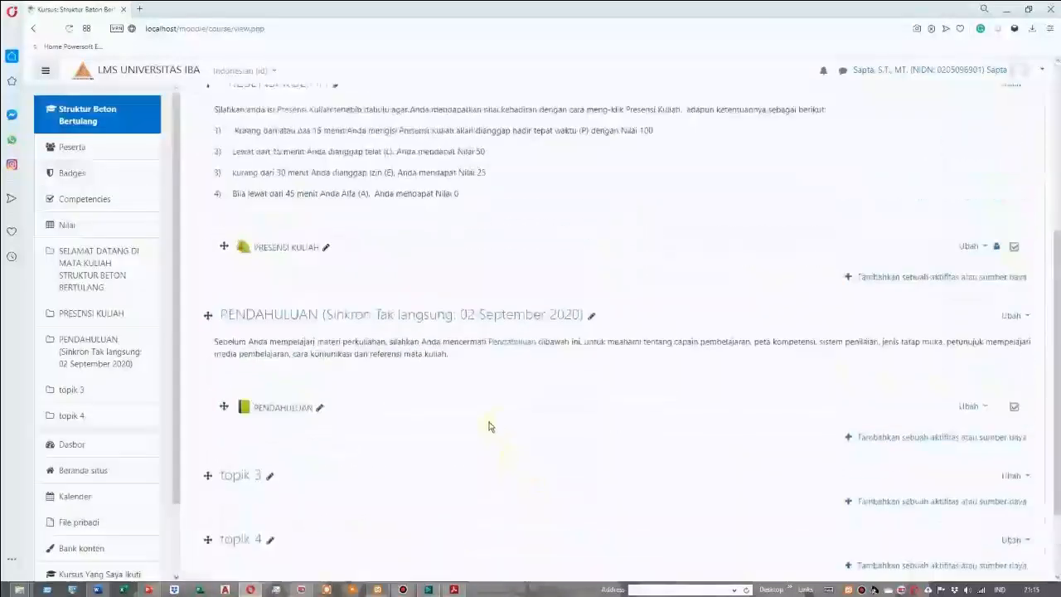
{"action": "left_click", "coordinate": [287, 411]}
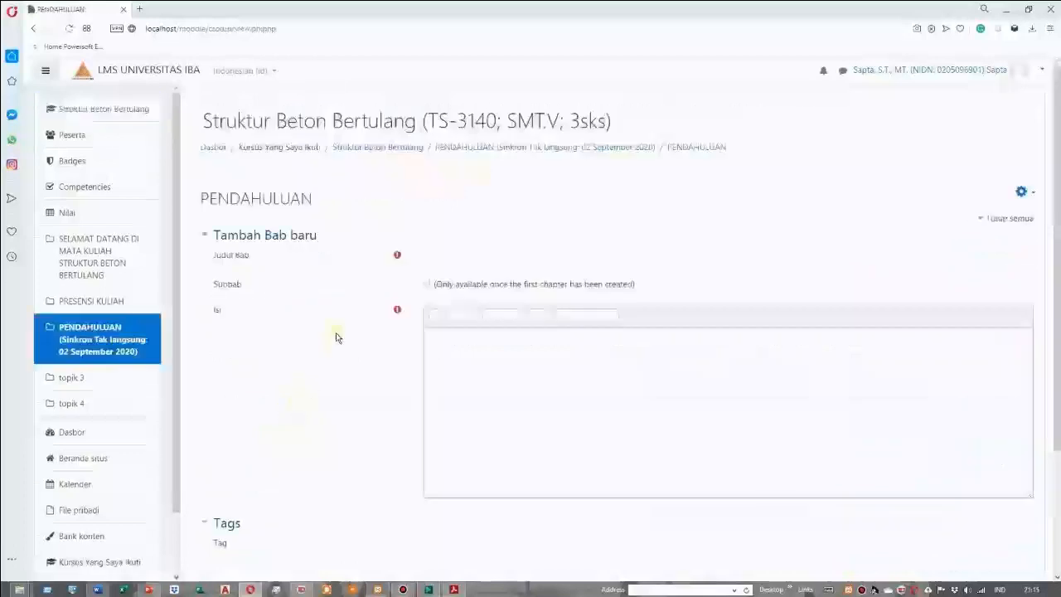
{"action": "left_click", "coordinate": [447, 258]}
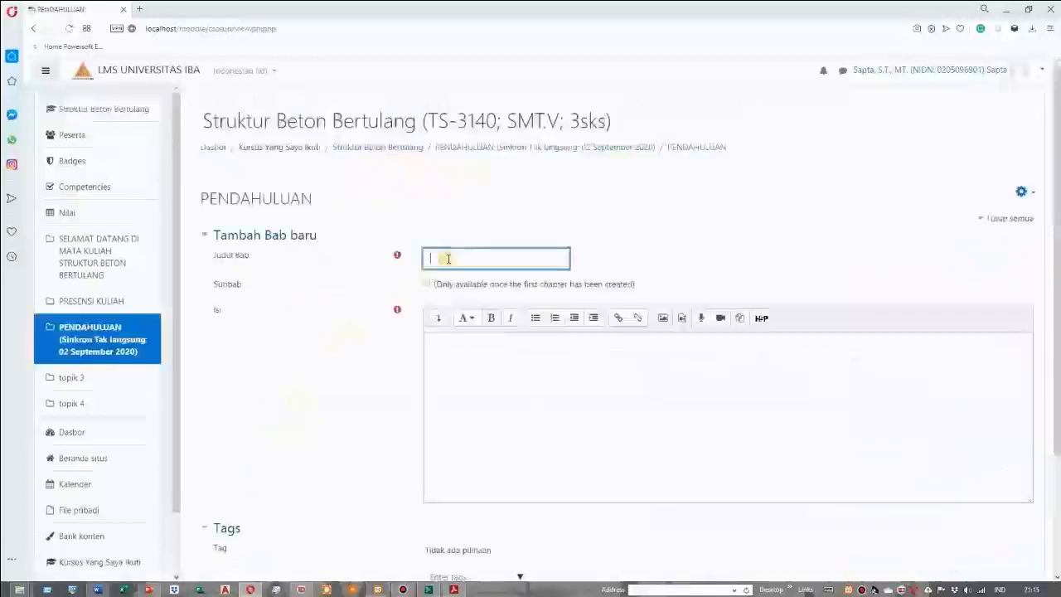
Switch to the FORMAT KELAS Word document and copy the heading "CAPAIAN PEMBELAJARAN"
{"action": "left_click", "coordinate": [98, 589]}
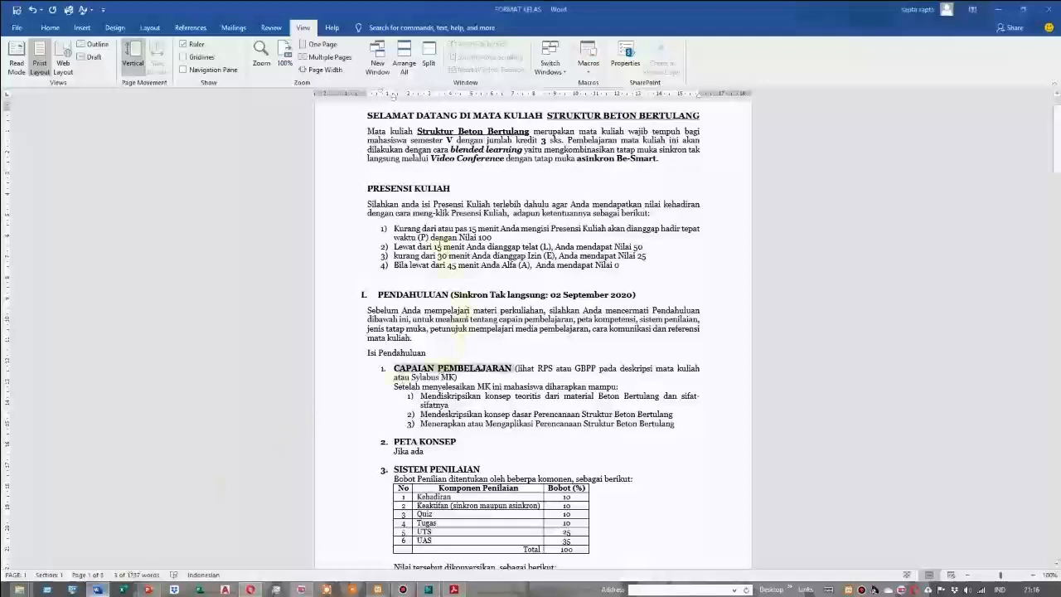
{"action": "left_click", "coordinate": [396, 367]}
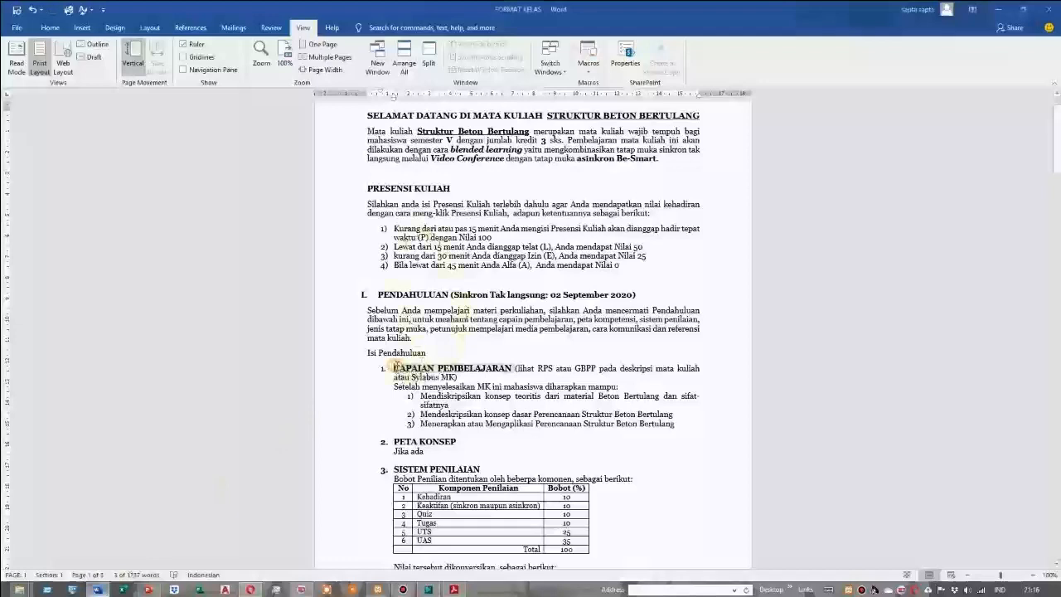
{"action": "left_click_drag", "start_coordinate": [396, 368], "coordinate": [495, 371]}
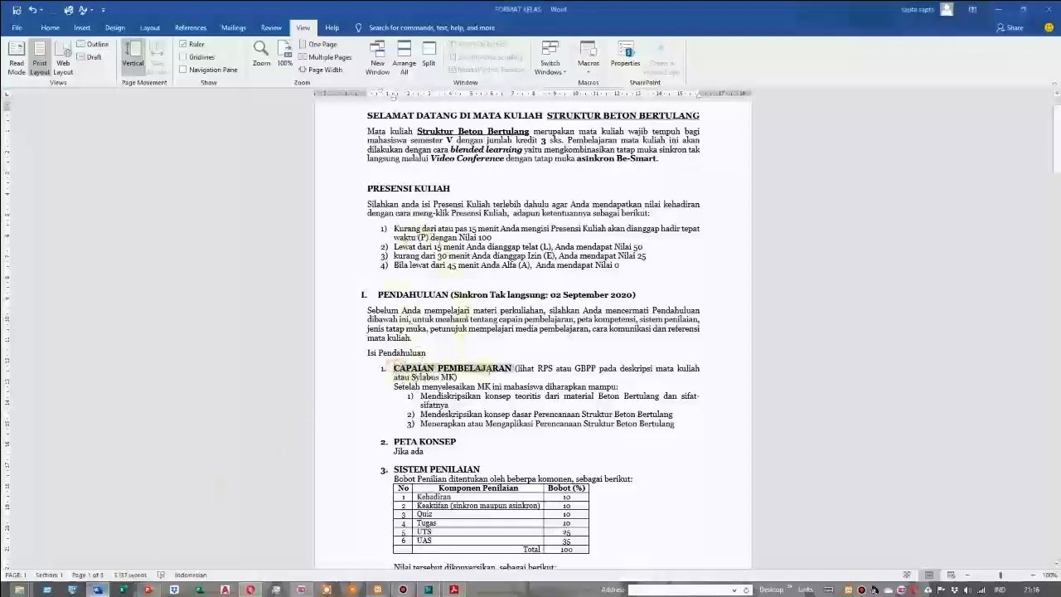
{"action": "right_click", "coordinate": [473, 366]}
{"action": "left_click", "coordinate": [496, 388]}
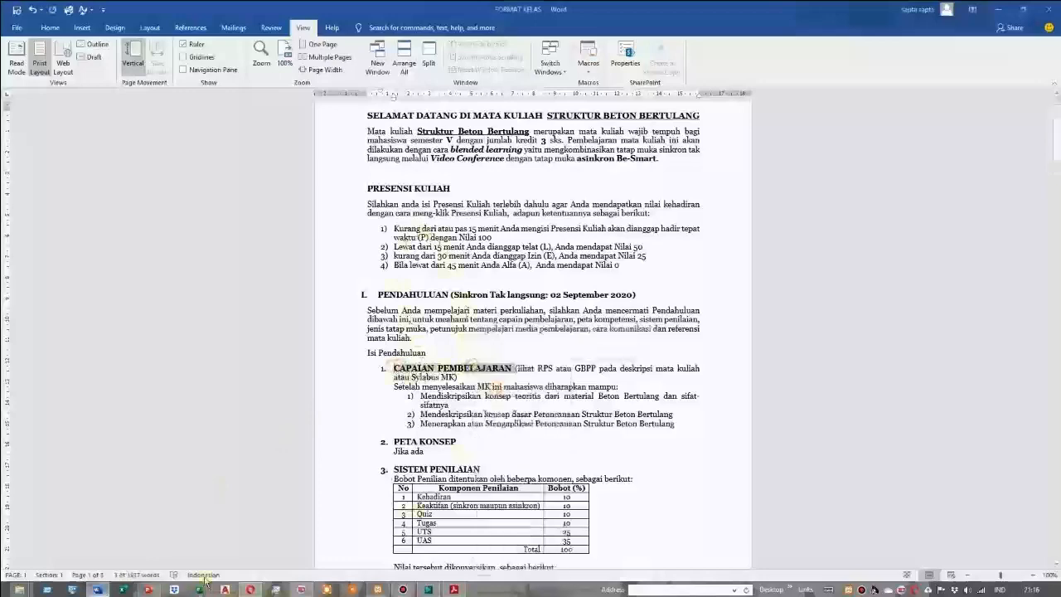
Switch back to Moodle, paste CAPAIAN PEMBELAJARAN as the chapter title and remove its leading characters
{"action": "left_click", "coordinate": [251, 589]}
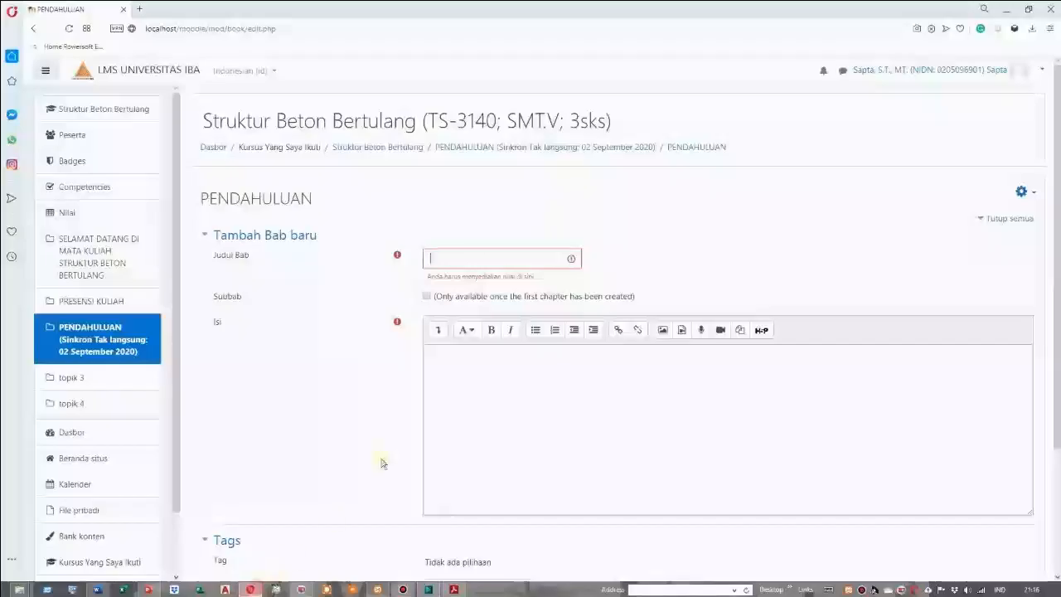
{"action": "left_click", "coordinate": [453, 261]}
{"action": "key", "text": "ctrl+v"}
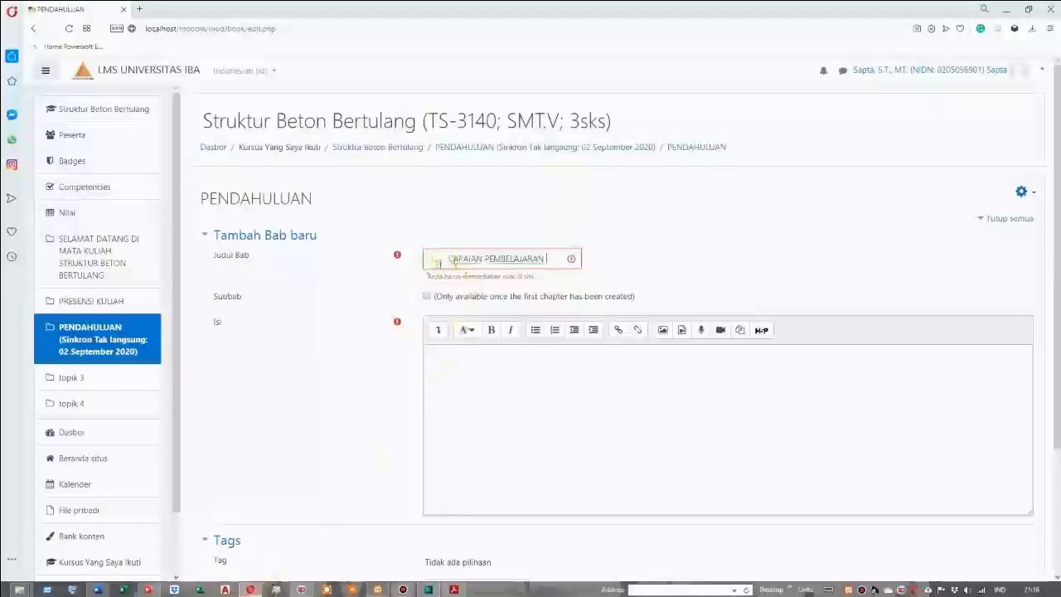
{"action": "left_click", "coordinate": [448, 259]}
{"action": "key", "text": "BackSpace"}
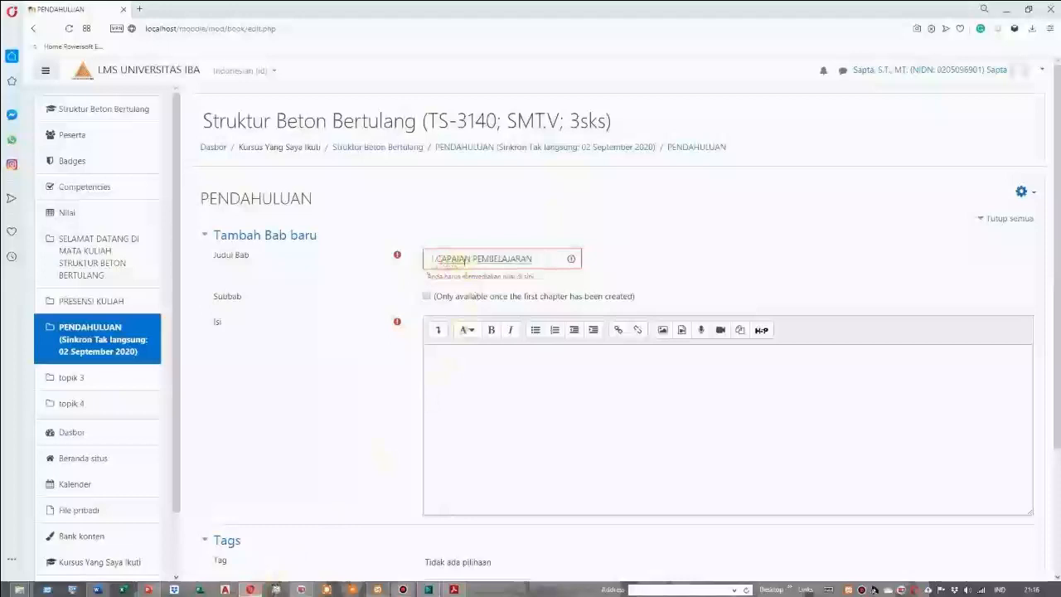
Switch to the Word document and copy the learning outcomes under CAPAIAN PEMBELAJARAN, from "Setelah menyelesaikan MK ini" through item 3
{"action": "left_click", "coordinate": [477, 363]}
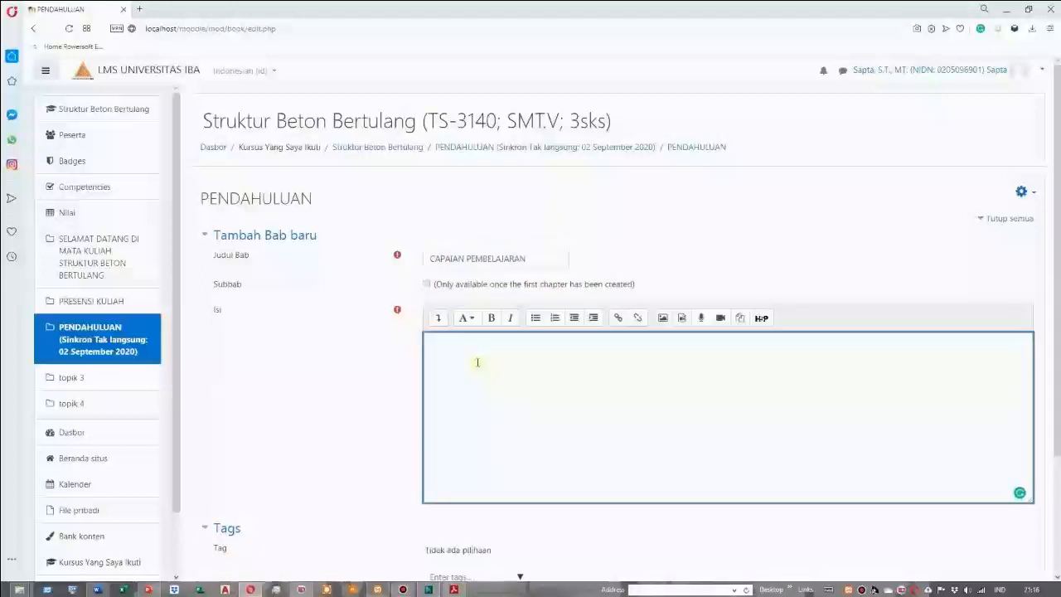
{"action": "left_click", "coordinate": [97, 590]}
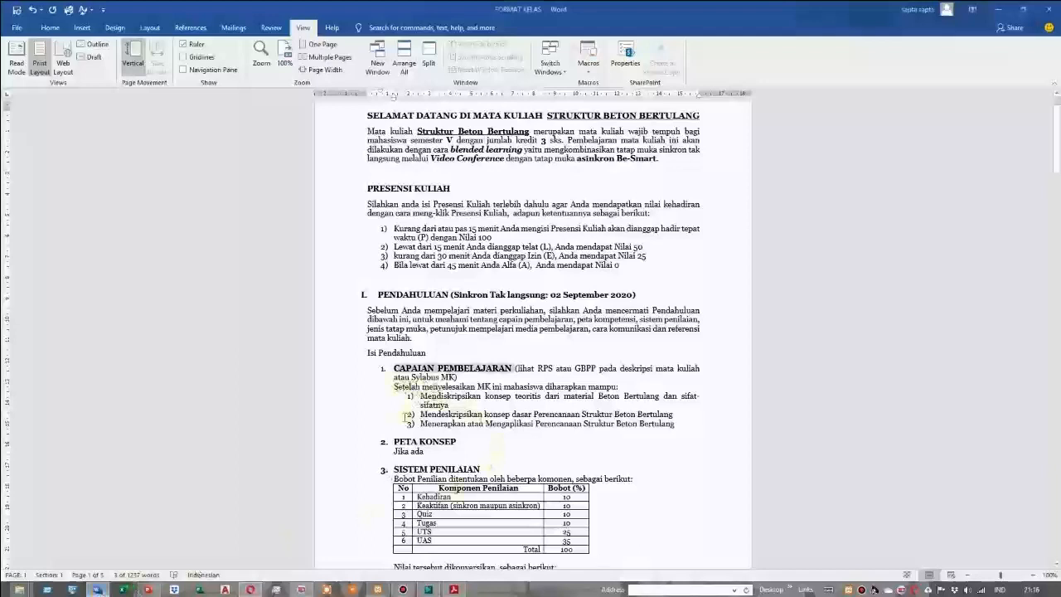
{"action": "left_click_drag", "start_coordinate": [395, 389], "coordinate": [665, 426]}
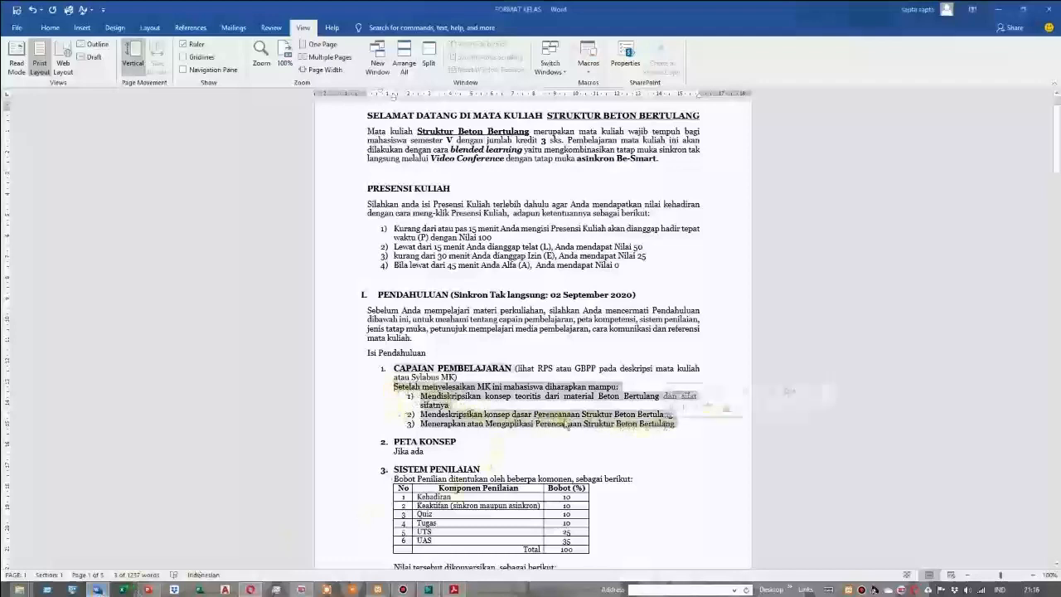
{"action": "right_click", "coordinate": [481, 392]}
{"action": "left_click", "coordinate": [504, 413]}
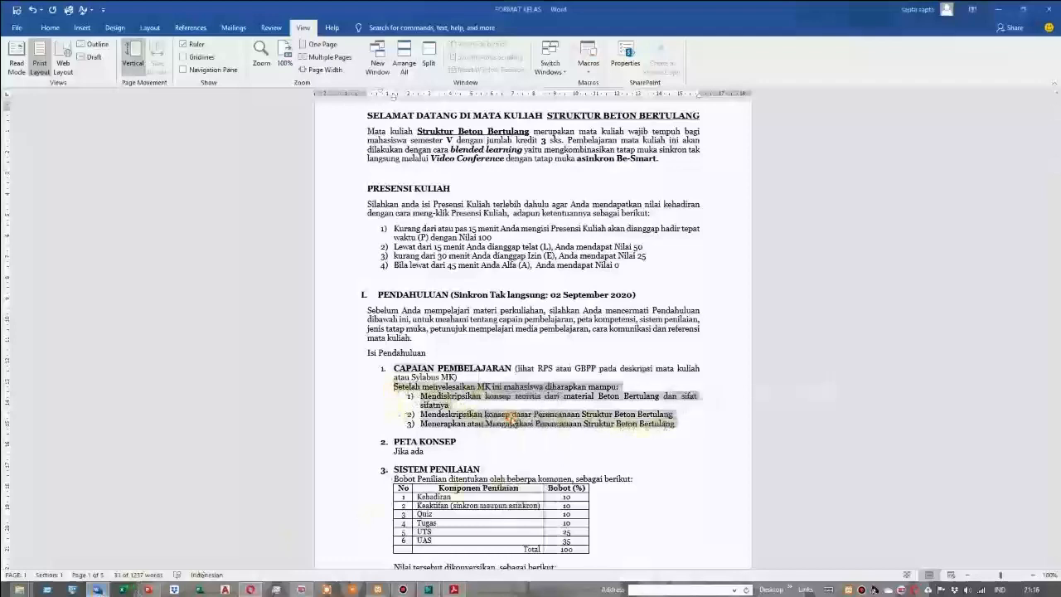
Switch back to Moodle, paste the learning outcomes as the chapter content and save the chapter
{"action": "left_click", "coordinate": [251, 590]}
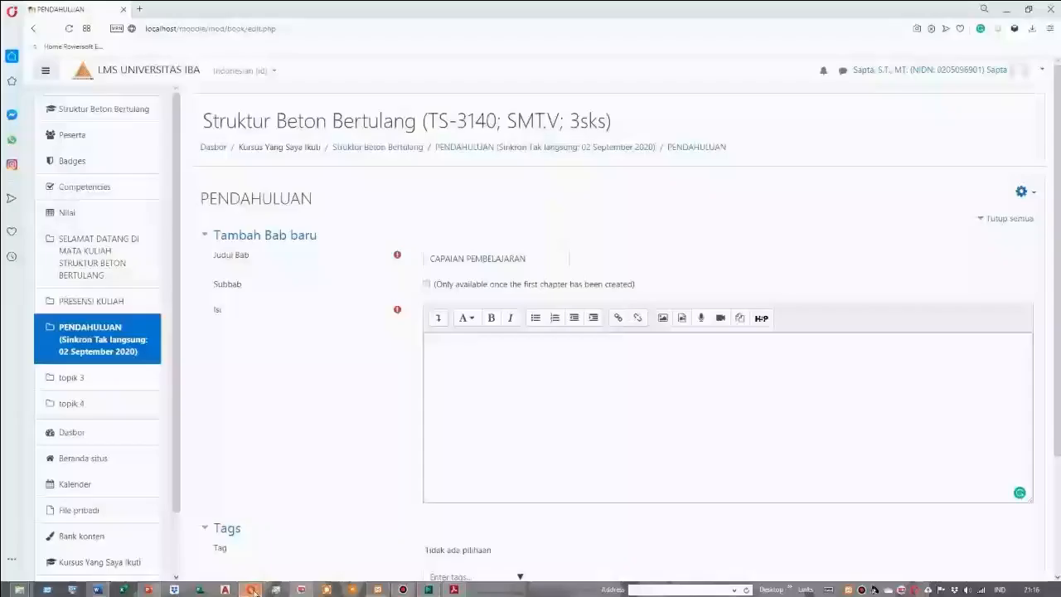
{"action": "right_click", "coordinate": [442, 345]}
{"action": "left_click", "coordinate": [469, 418]}
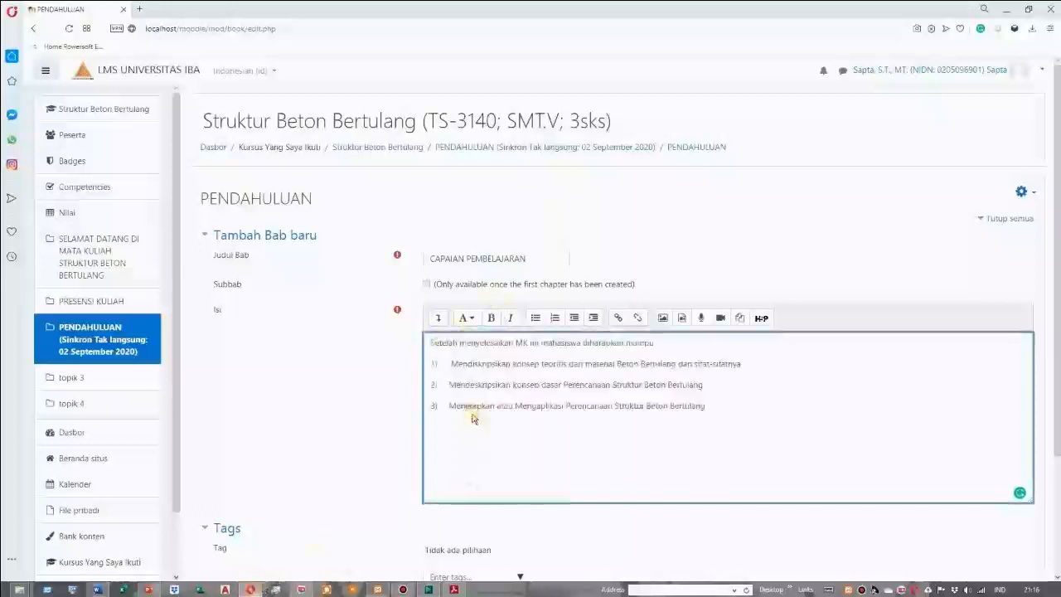
{"action": "scroll", "coordinate": [474, 424], "scroll_direction": "down", "scroll_amount": 3}
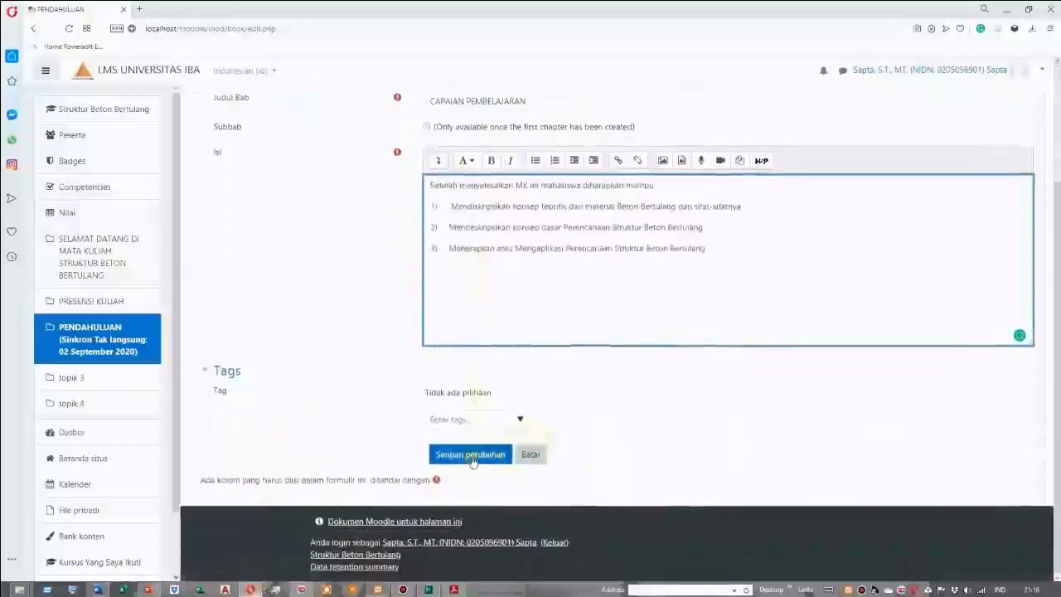
{"action": "left_click", "coordinate": [473, 456]}
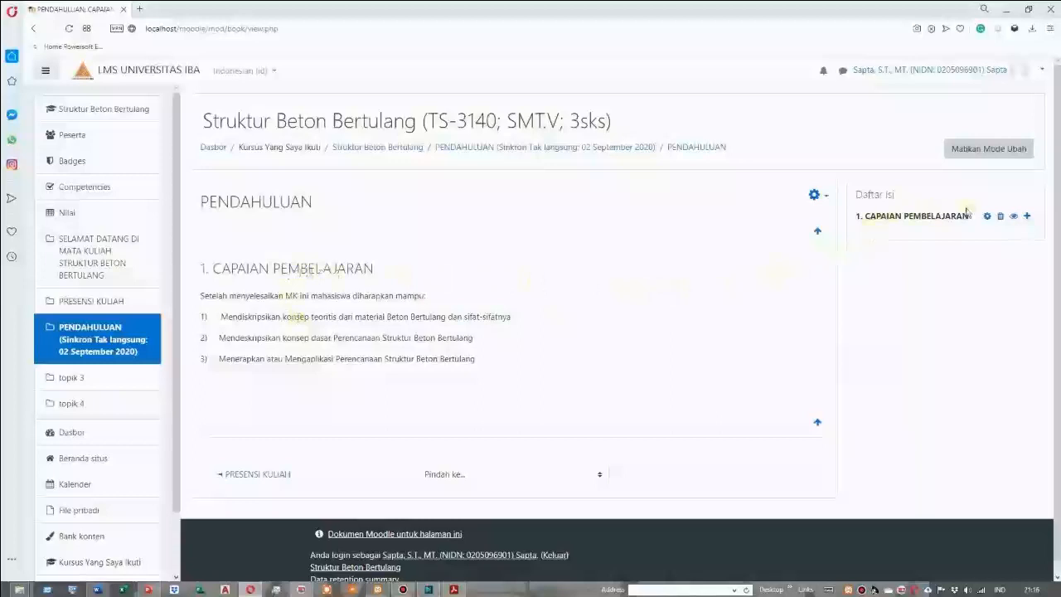
Start a new chapter after CAPAIAN PEMBELAJARAN, then switch to the Word document and copy the heading "PETA KONSEP"
{"action": "left_click", "coordinate": [1028, 217]}
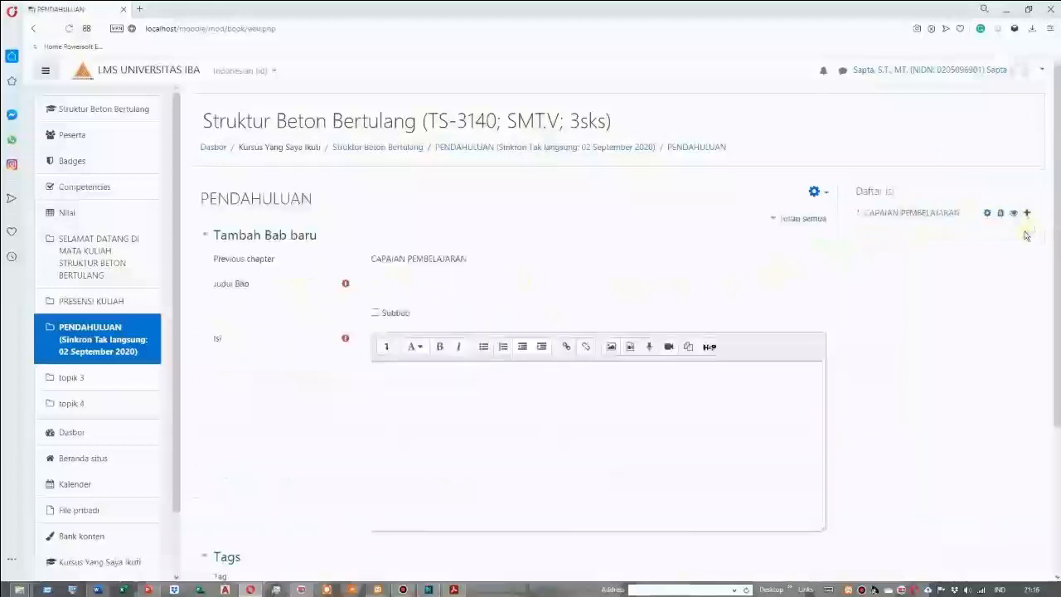
{"action": "left_click", "coordinate": [405, 284]}
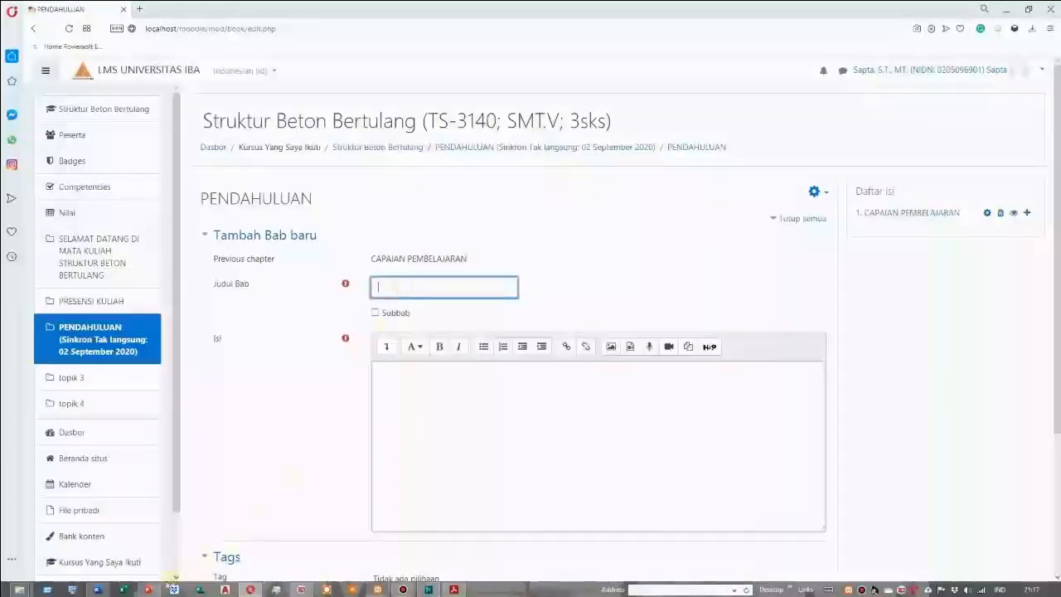
{"action": "left_click", "coordinate": [98, 590]}
{"action": "left_click", "coordinate": [538, 442]}
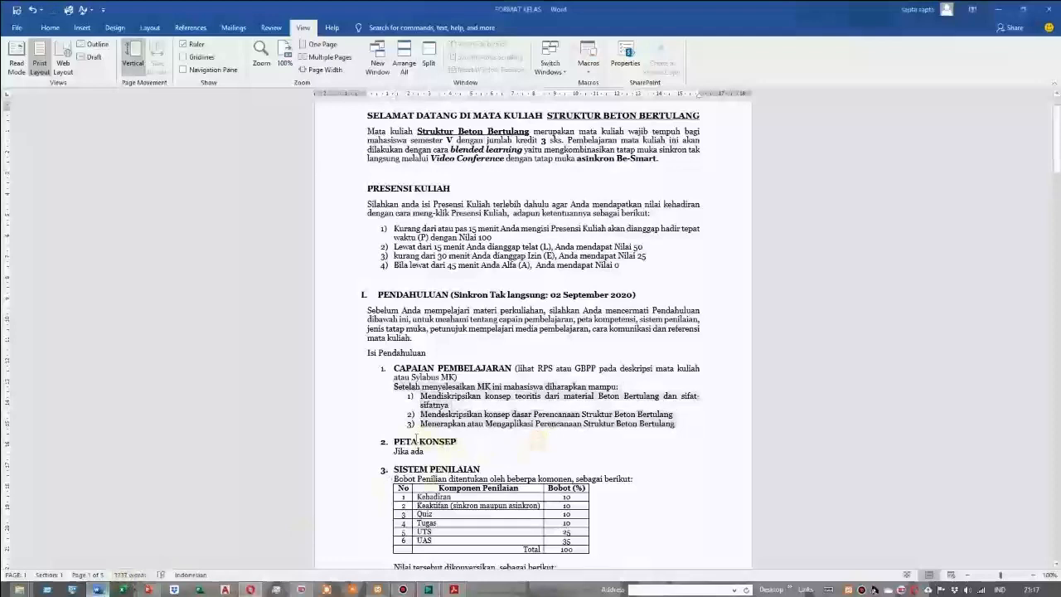
{"action": "left_click_drag", "start_coordinate": [395, 440], "coordinate": [457, 441]}
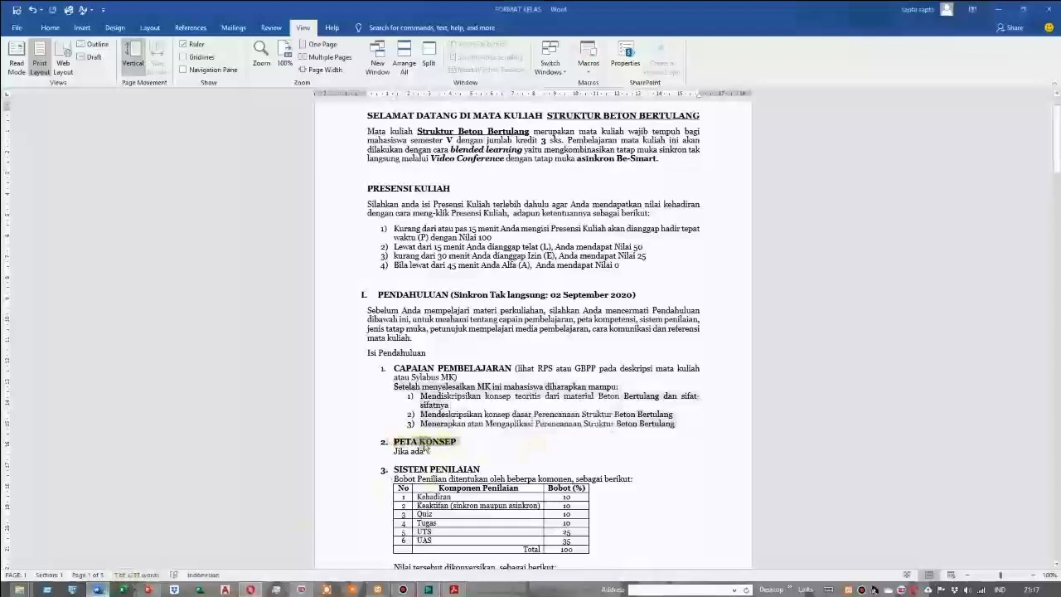
{"action": "right_click", "coordinate": [427, 442]}
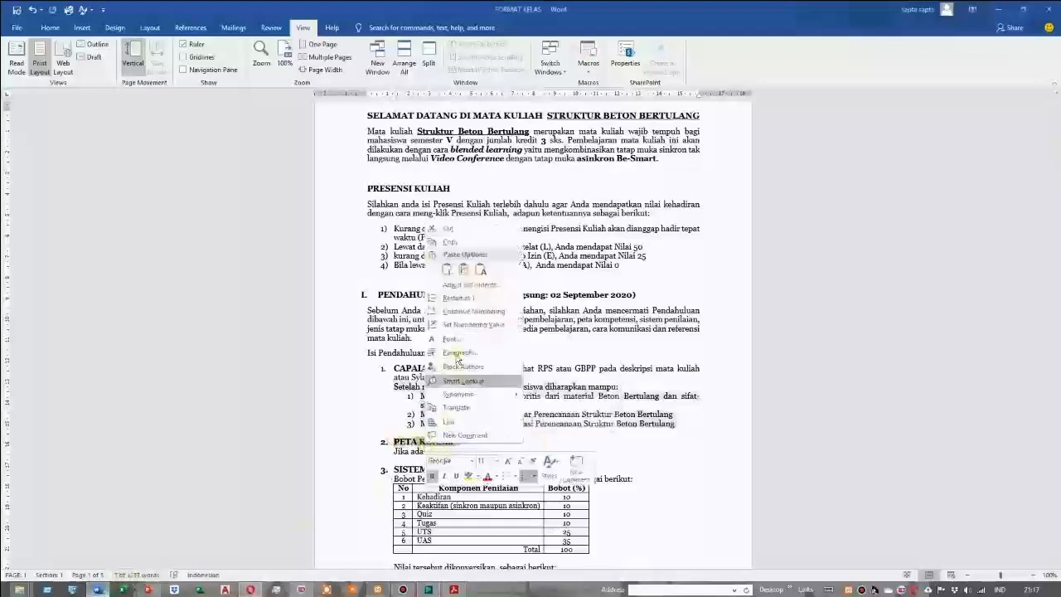
{"action": "left_click", "coordinate": [451, 241]}
Switch back to Moodle, paste PETA KONSEP as the new chapter's title and remove the leading number and spaces
{"action": "left_click", "coordinate": [250, 590]}
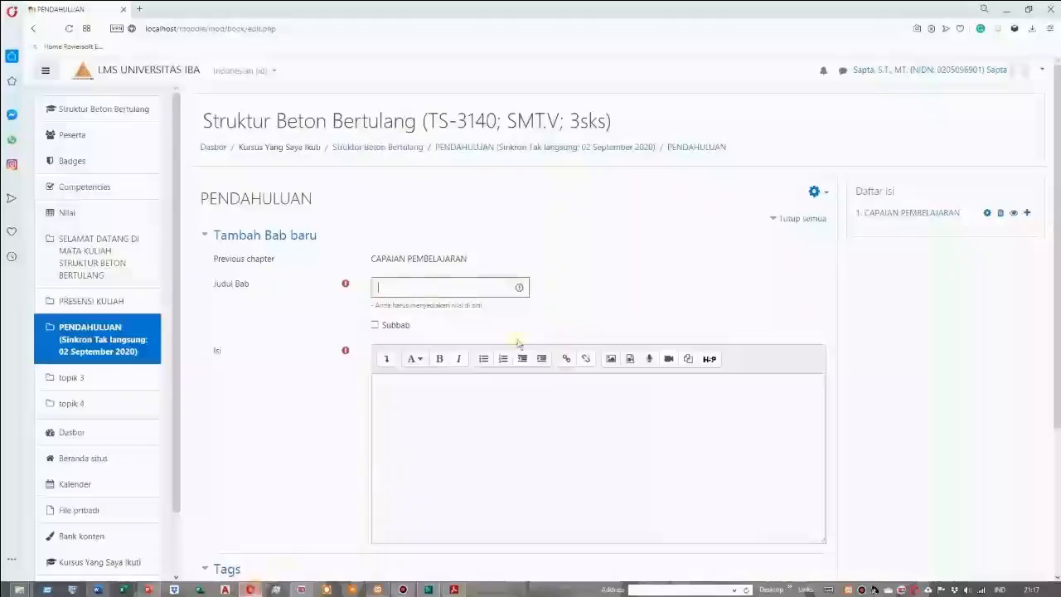
{"action": "right_click", "coordinate": [377, 287]}
{"action": "left_click", "coordinate": [410, 355]}
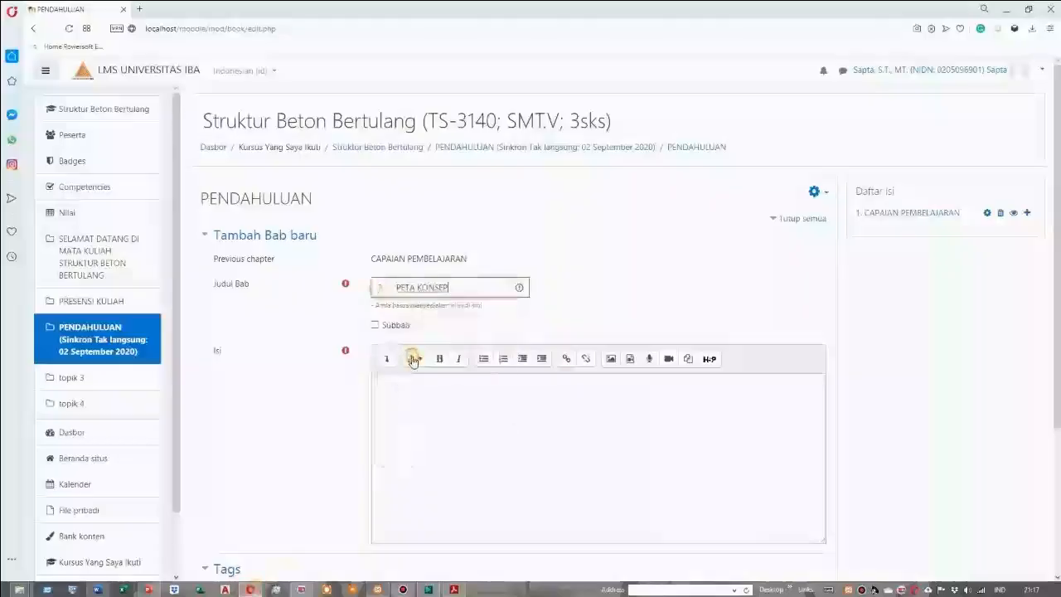
{"action": "left_click", "coordinate": [396, 287]}
{"action": "key", "text": "BackSpace"}
{"action": "key", "text": "BackSpace"}
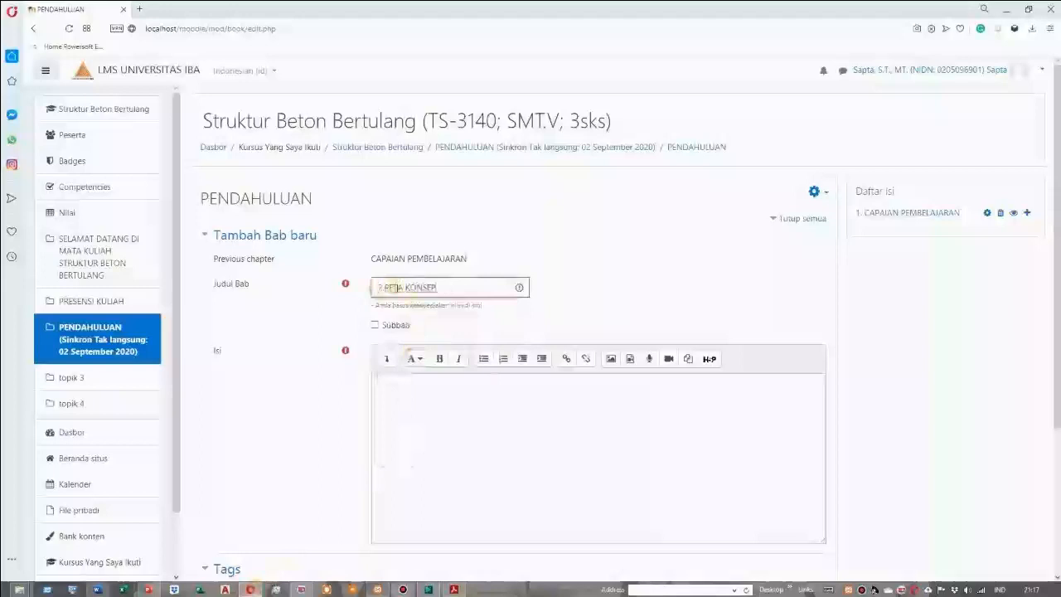
Switch to the Word document and copy the text "Jika ada" below the PETA KONSEP heading
{"action": "left_click", "coordinate": [387, 382]}
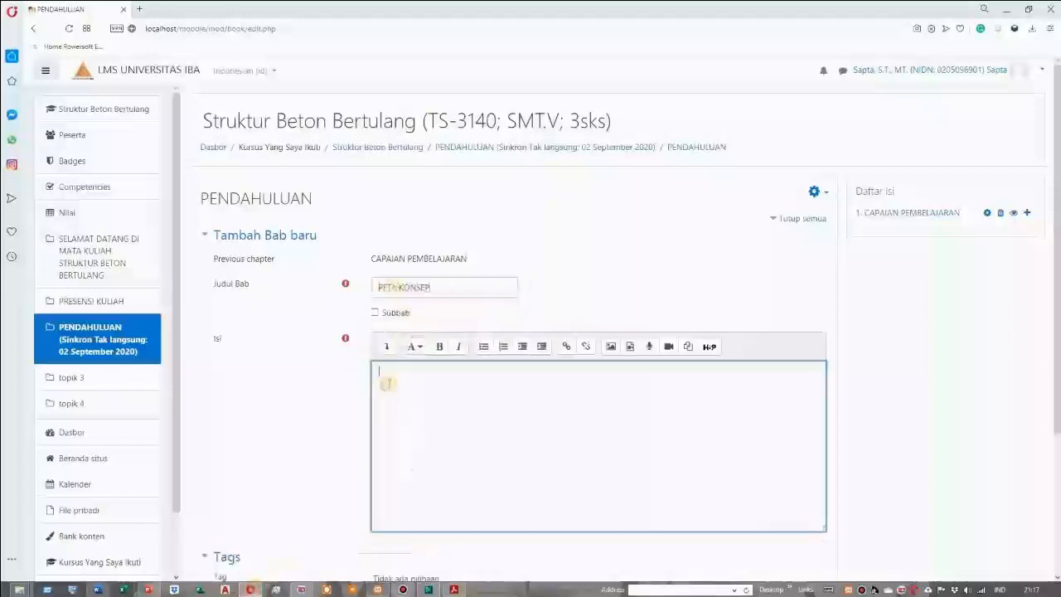
{"action": "left_click", "coordinate": [97, 590]}
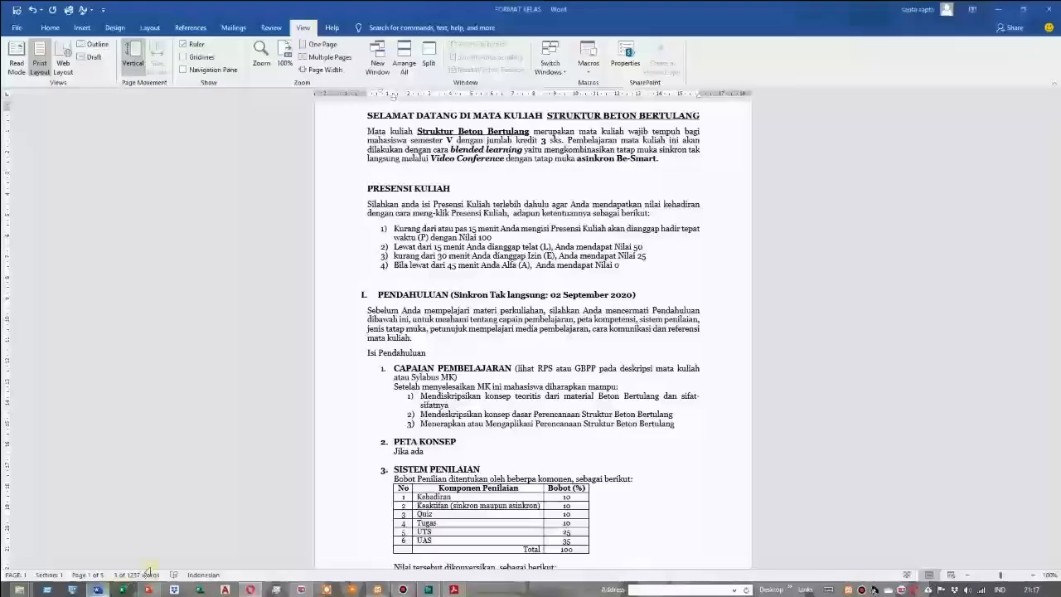
{"action": "left_click_drag", "start_coordinate": [395, 451], "coordinate": [425, 452]}
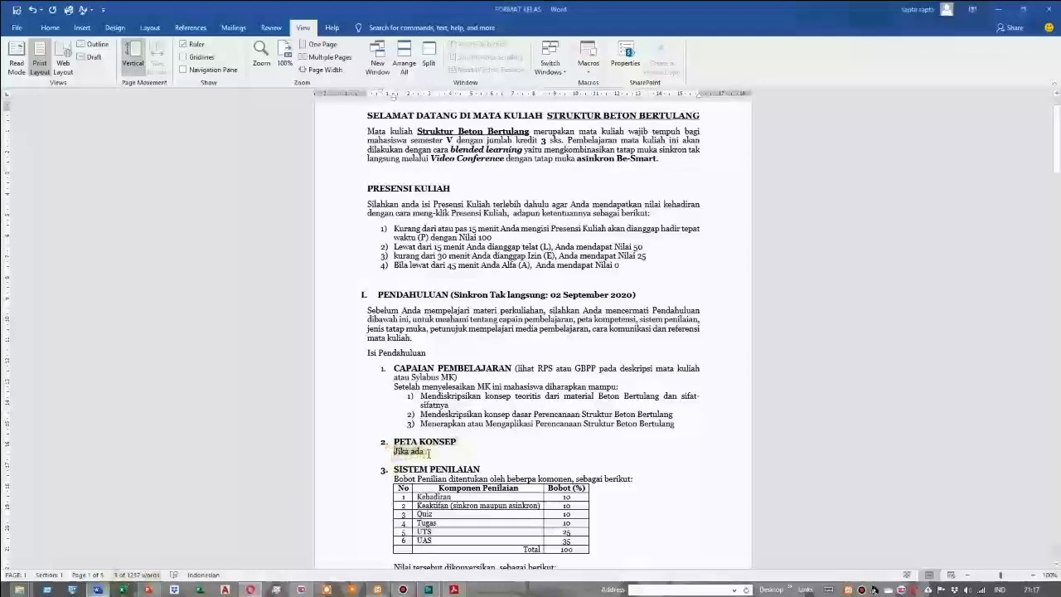
{"action": "right_click", "coordinate": [423, 454]}
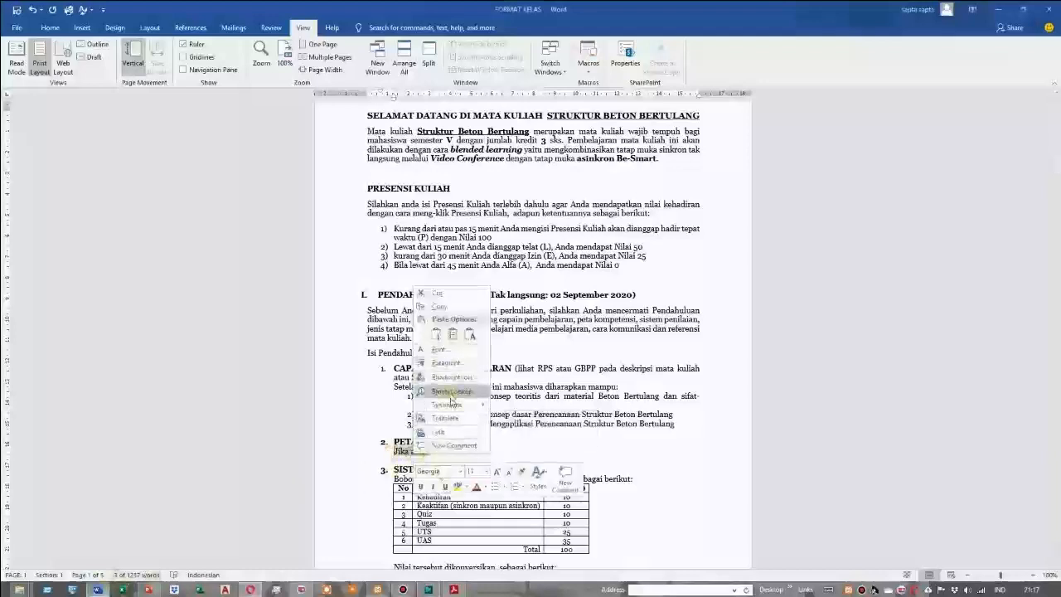
{"action": "mouse_move", "coordinate": [452, 422]}
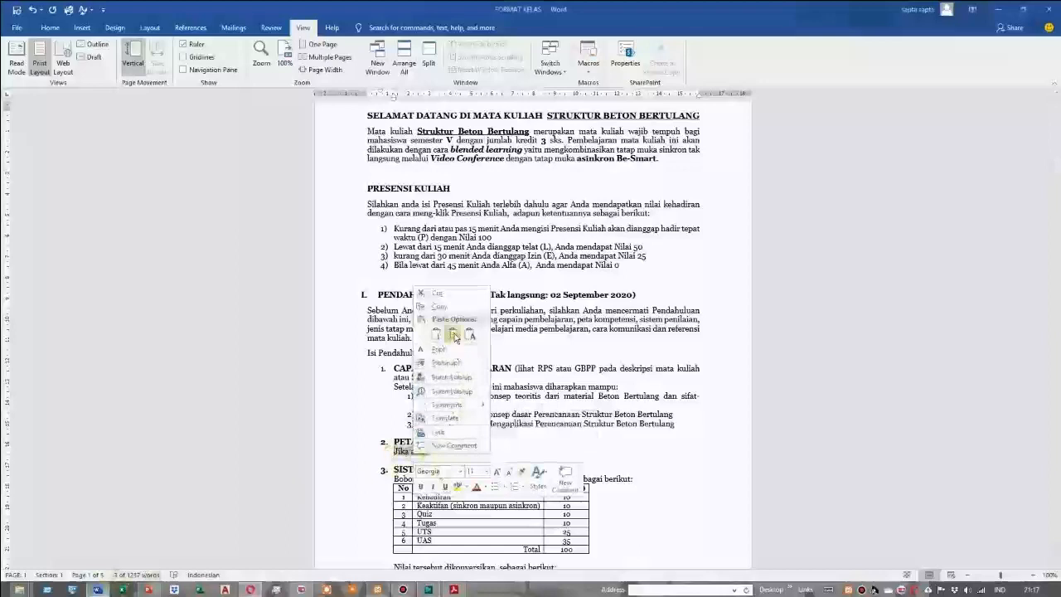
{"action": "left_click", "coordinate": [439, 306]}
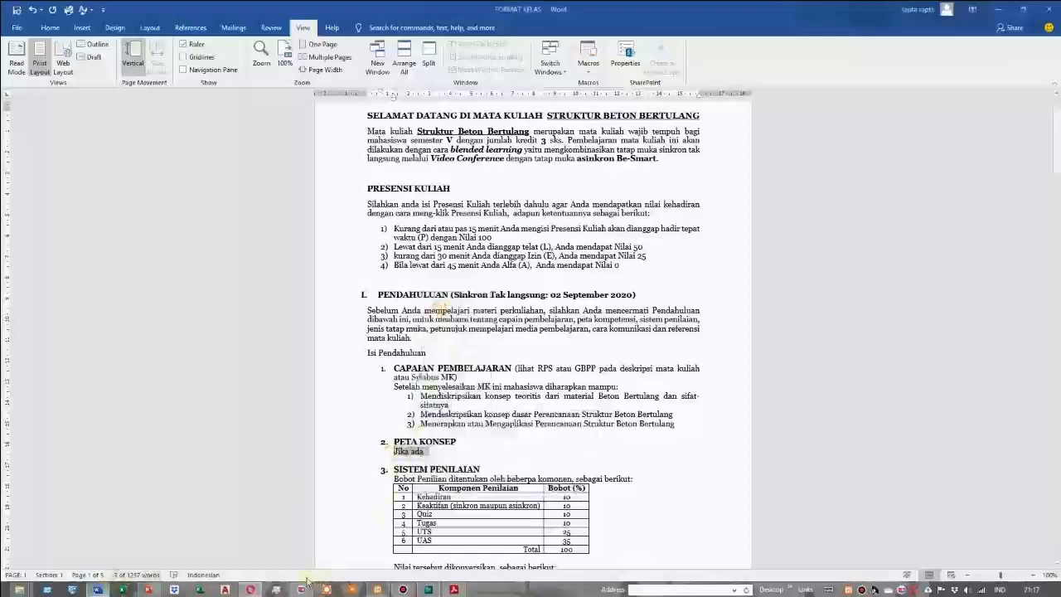
Switch back to Moodle, paste "Jika ada" as the chapter content and save the PETA KONSEP chapter
{"action": "left_click", "coordinate": [250, 589]}
{"action": "right_click", "coordinate": [401, 381]}
{"action": "left_click", "coordinate": [428, 438]}
{"action": "scroll", "coordinate": [434, 439], "scroll_direction": "down", "scroll_amount": 2}
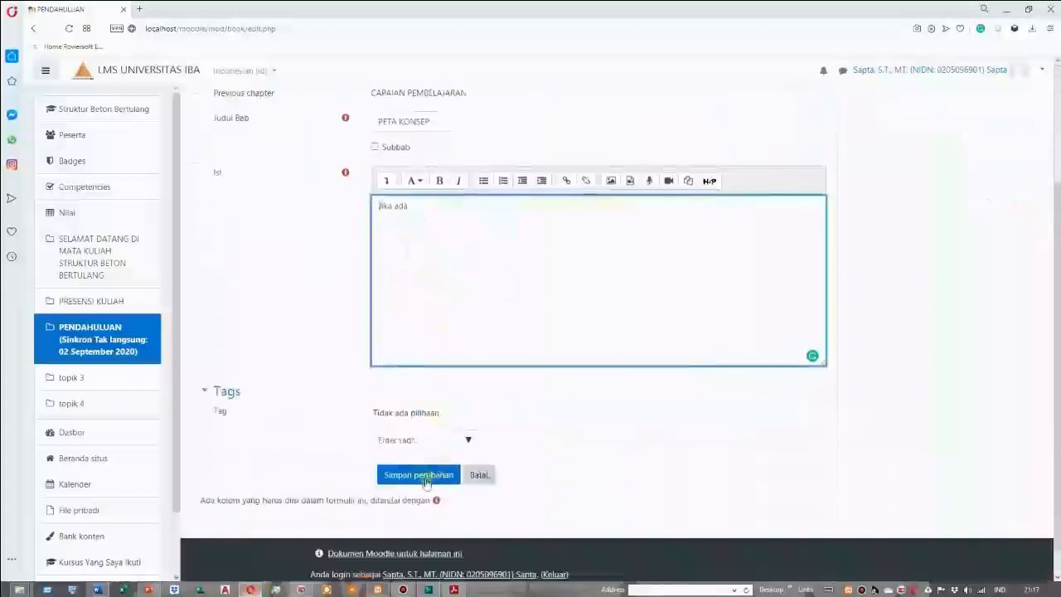
{"action": "left_click", "coordinate": [426, 479]}
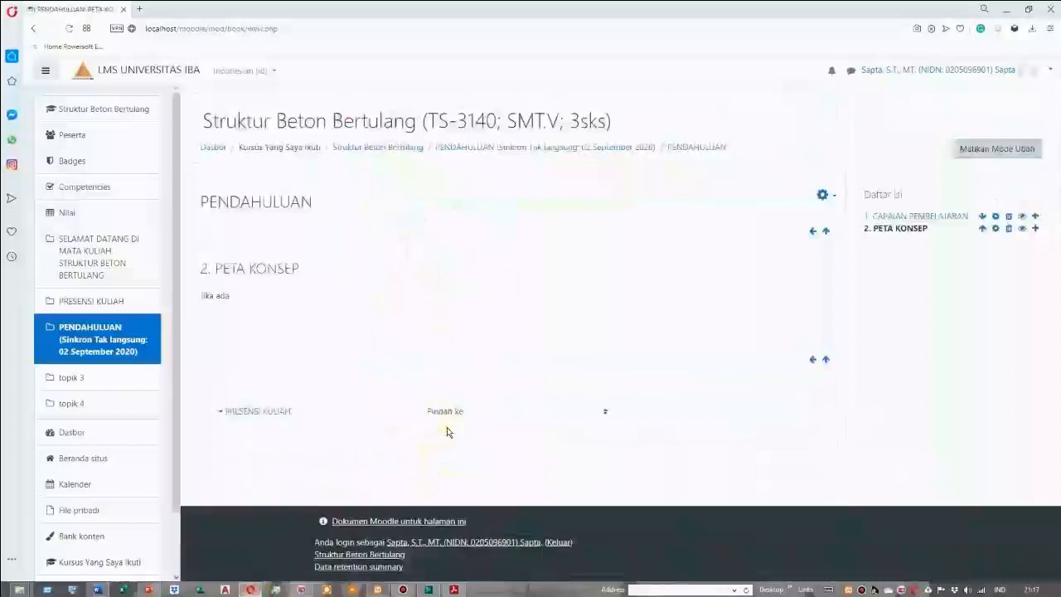
Start a new chapter after PETA KONSEP, then switch to the Word document and copy the heading "SISTEM PENILAIAN"
{"action": "left_click", "coordinate": [1036, 229]}
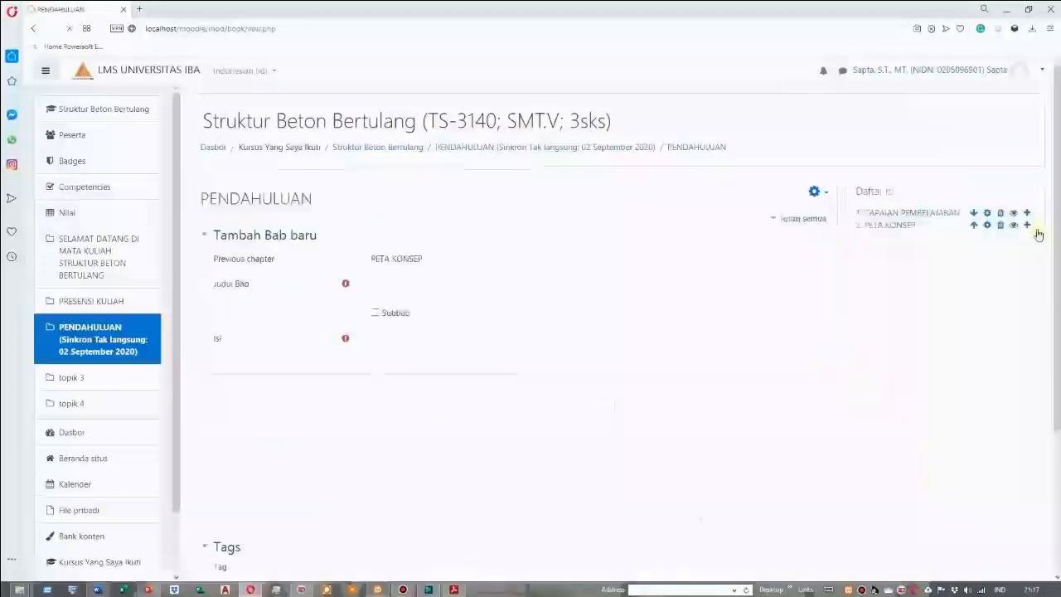
{"action": "left_click", "coordinate": [407, 286]}
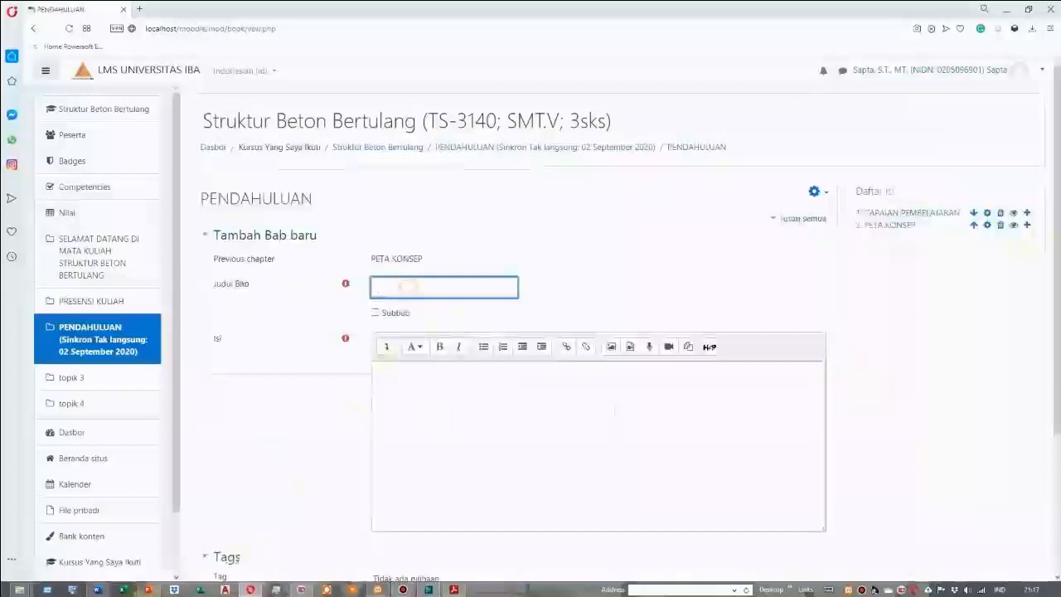
{"action": "left_click", "coordinate": [97, 589]}
{"action": "scroll", "coordinate": [520, 465], "scroll_direction": "down", "scroll_amount": 1}
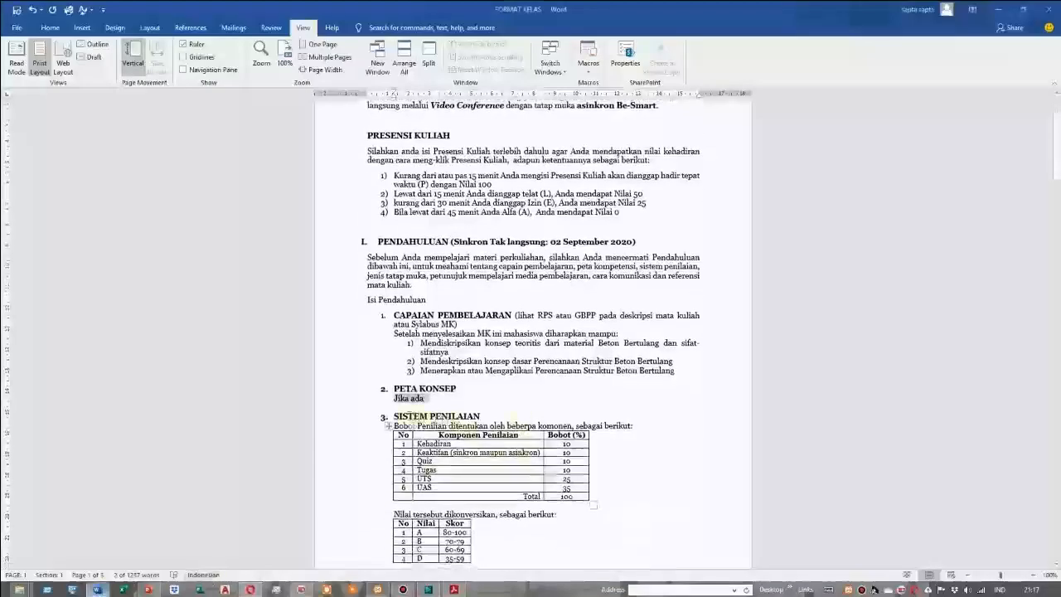
{"action": "left_click_drag", "start_coordinate": [393, 416], "coordinate": [479, 417]}
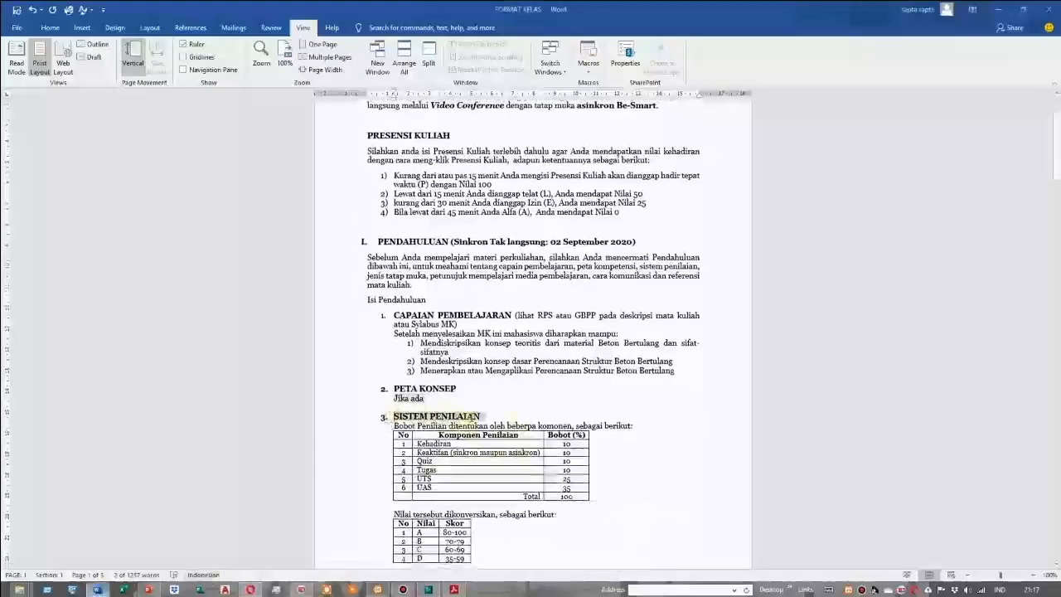
{"action": "right_click", "coordinate": [456, 418]}
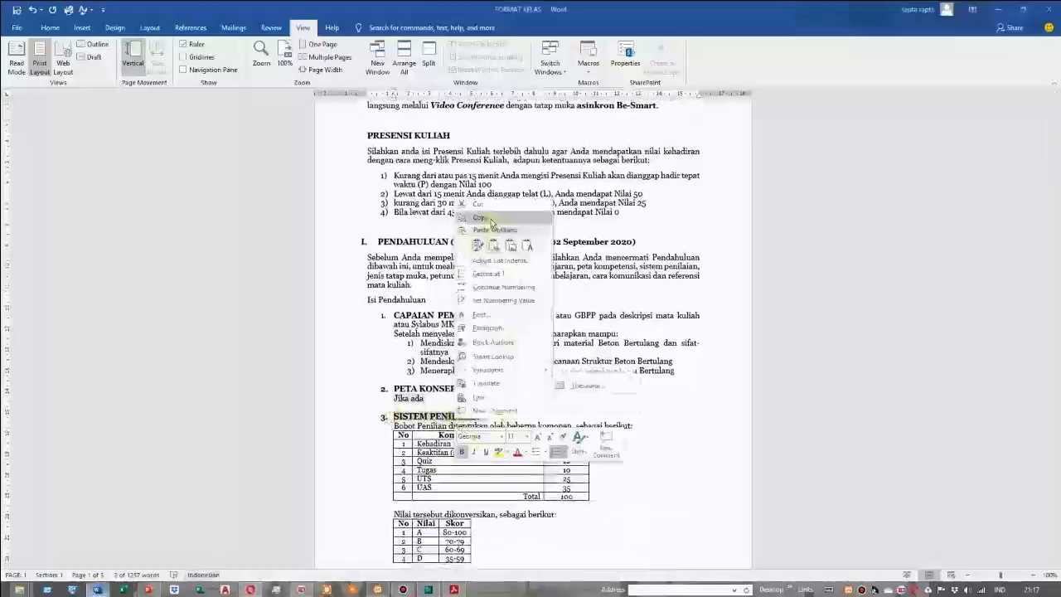
{"action": "left_click", "coordinate": [502, 287]}
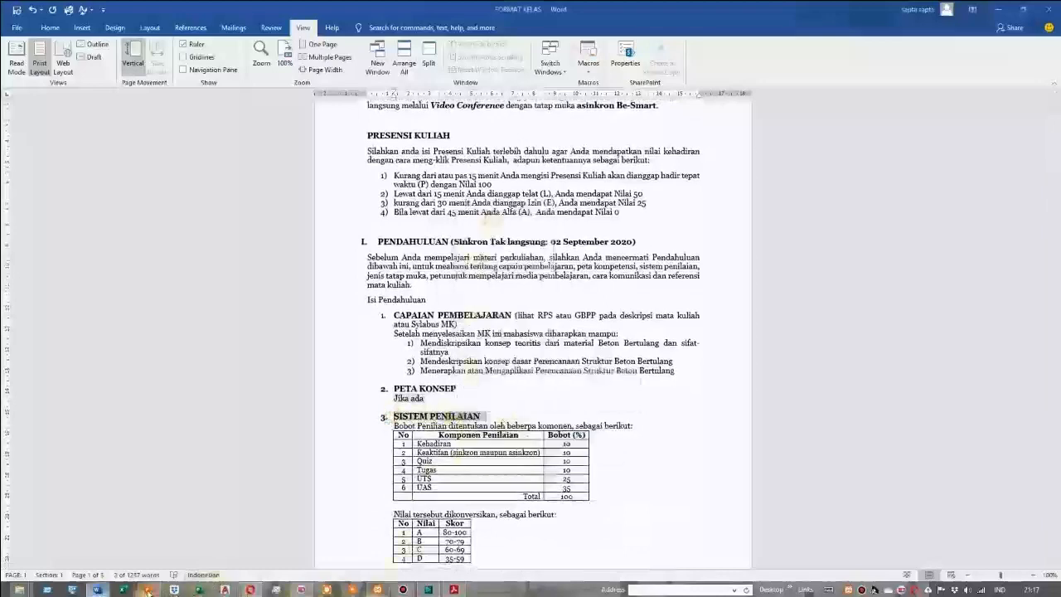
Switch back to Moodle, paste SISTEM PENILAIAN as the new chapter's title and remove the leading number and spaces
{"action": "left_click", "coordinate": [251, 589]}
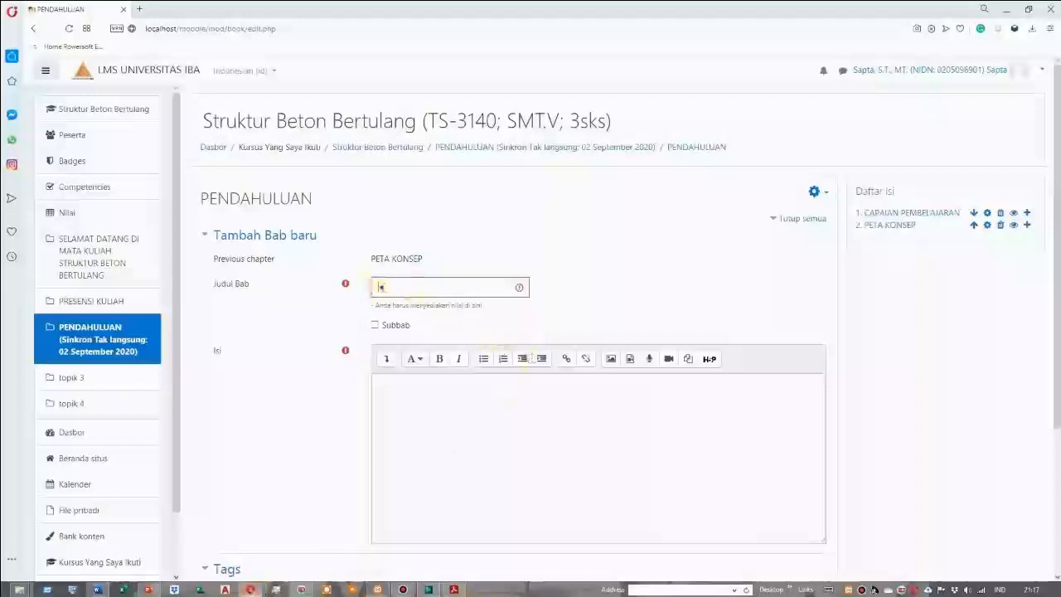
{"action": "right_click", "coordinate": [381, 287]}
{"action": "left_click", "coordinate": [406, 360]}
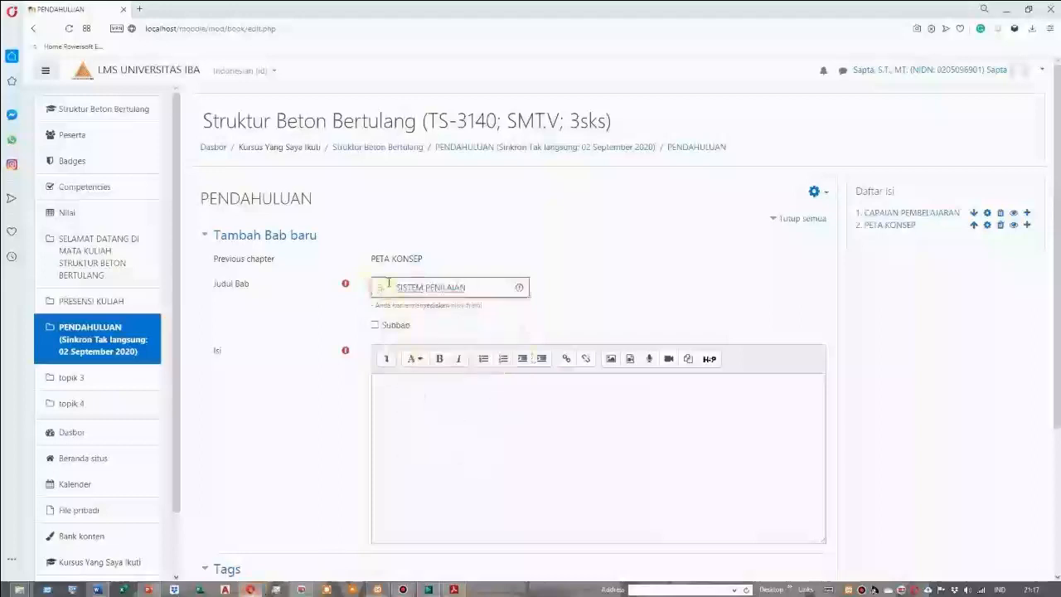
{"action": "key", "text": "BackSpace"}
{"action": "key", "text": "BackSpace"}
{"action": "key", "text": "BackSpace"}
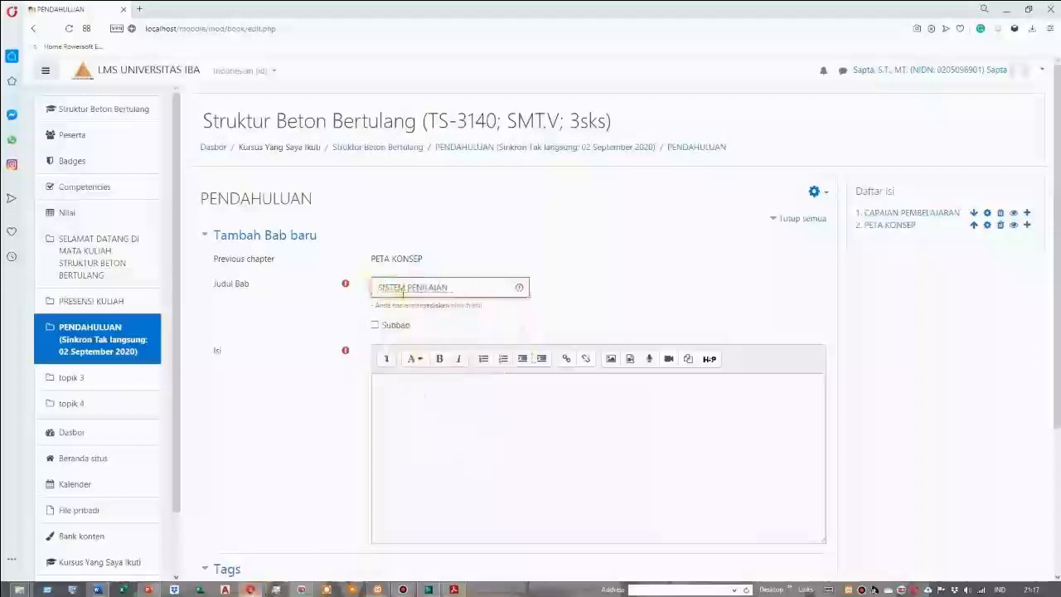
Switch to the Word document and copy the SISTEM PENILAIAN content, from the "Bobot" sentence through the end of the grade conversion table
{"action": "left_click", "coordinate": [391, 387]}
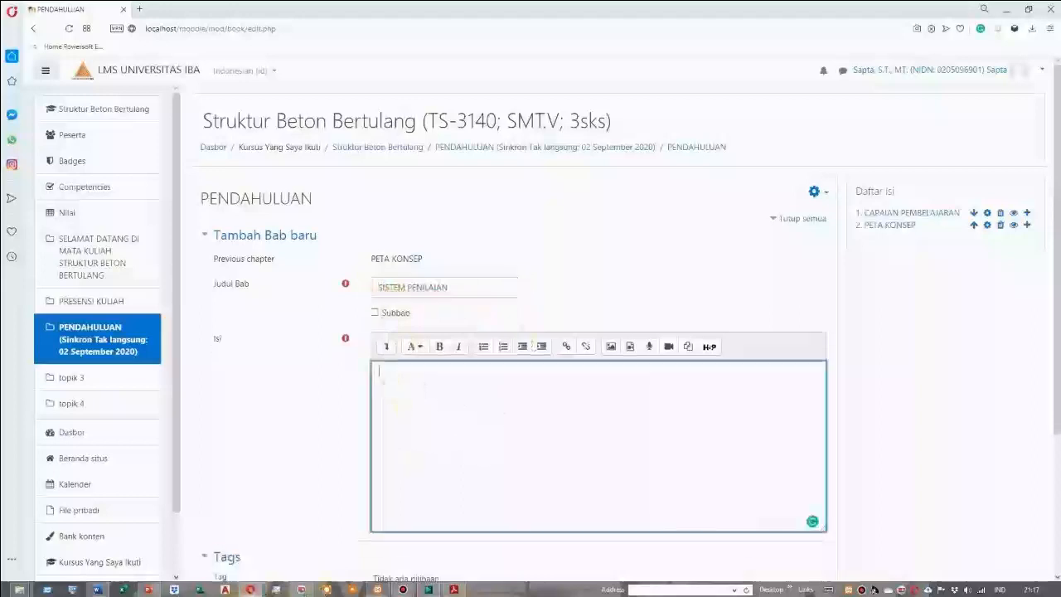
{"action": "left_click", "coordinate": [98, 590]}
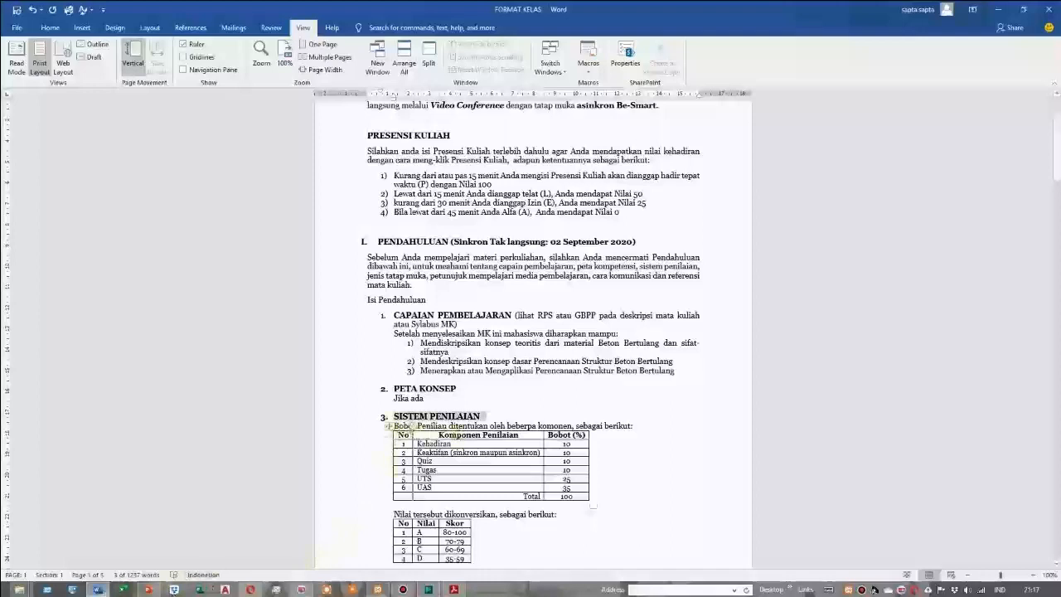
{"action": "left_click_drag", "start_coordinate": [456, 471], "coordinate": [467, 497]}
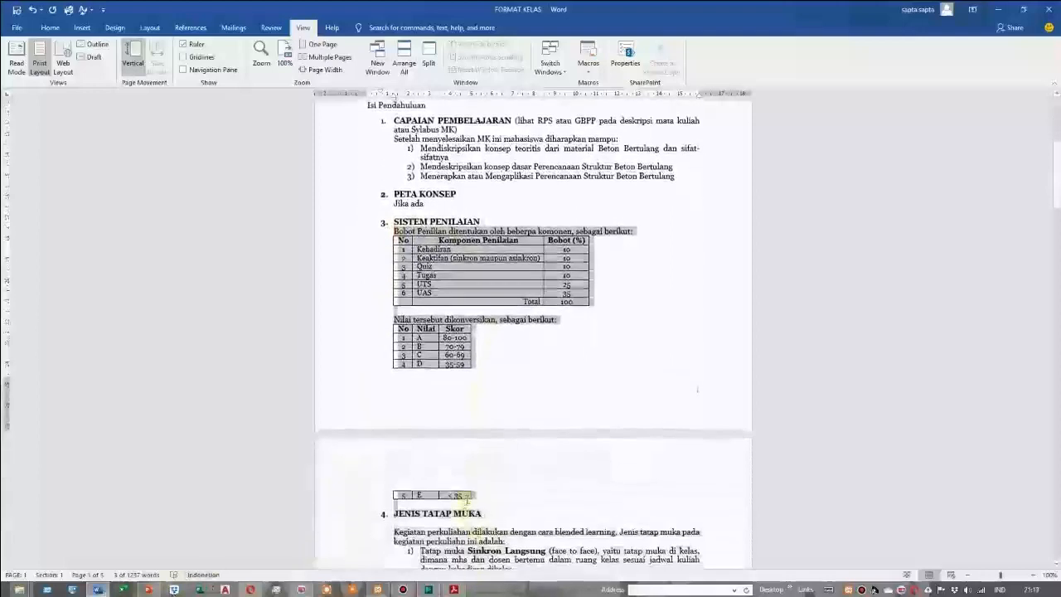
{"action": "right_click", "coordinate": [456, 272]}
{"action": "left_click", "coordinate": [490, 295]}
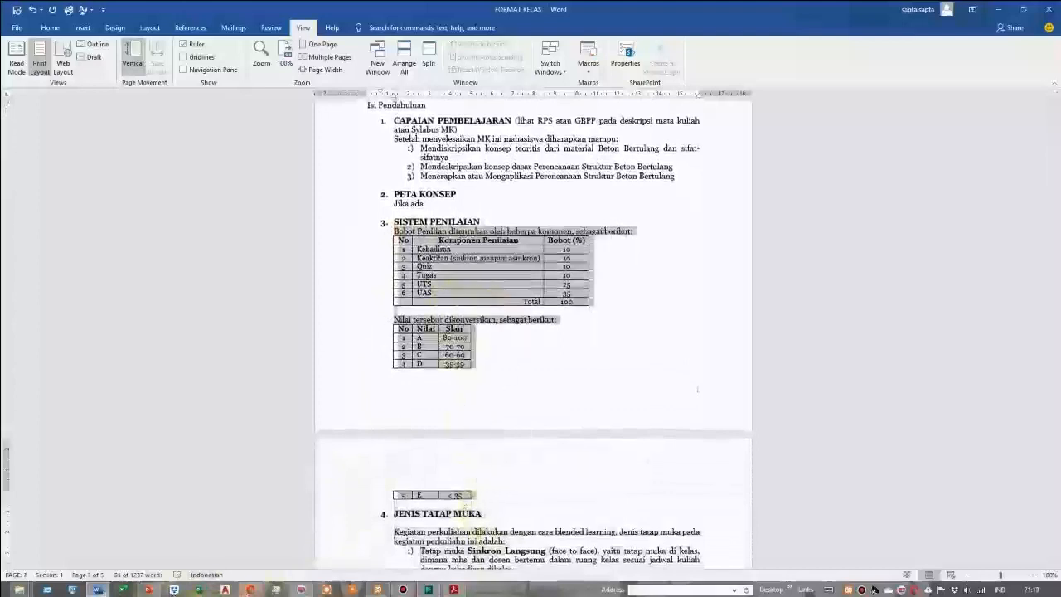
Switch back to Moodle, paste the grading text and both tables as the chapter content, save the chapter and review it
{"action": "left_click", "coordinate": [251, 590]}
{"action": "left_click", "coordinate": [457, 395]}
{"action": "right_click", "coordinate": [386, 368]}
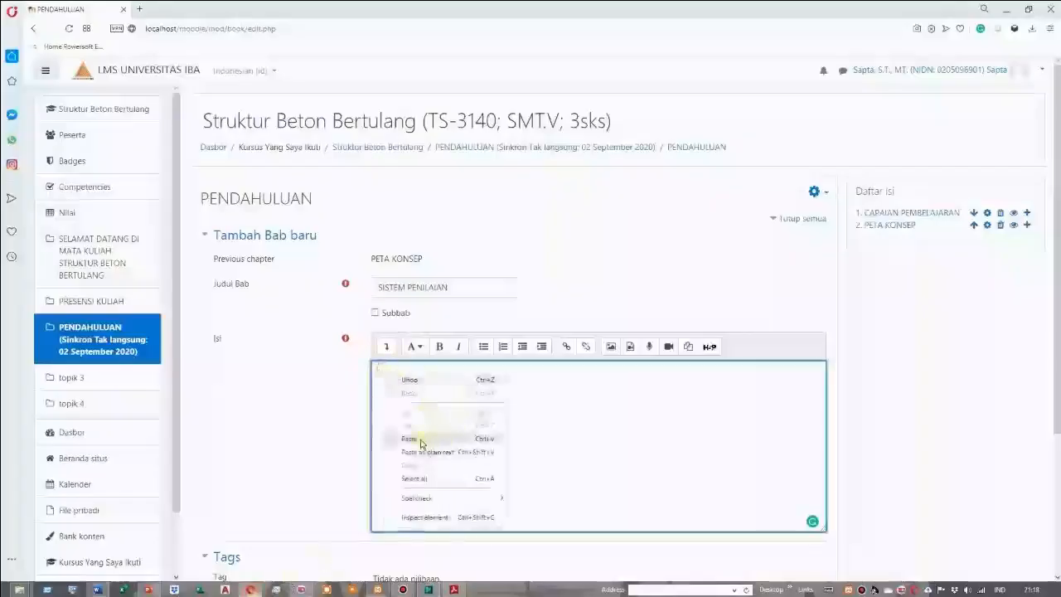
{"action": "left_click", "coordinate": [423, 439]}
{"action": "scroll", "coordinate": [457, 442], "scroll_direction": "down", "scroll_amount": 10}
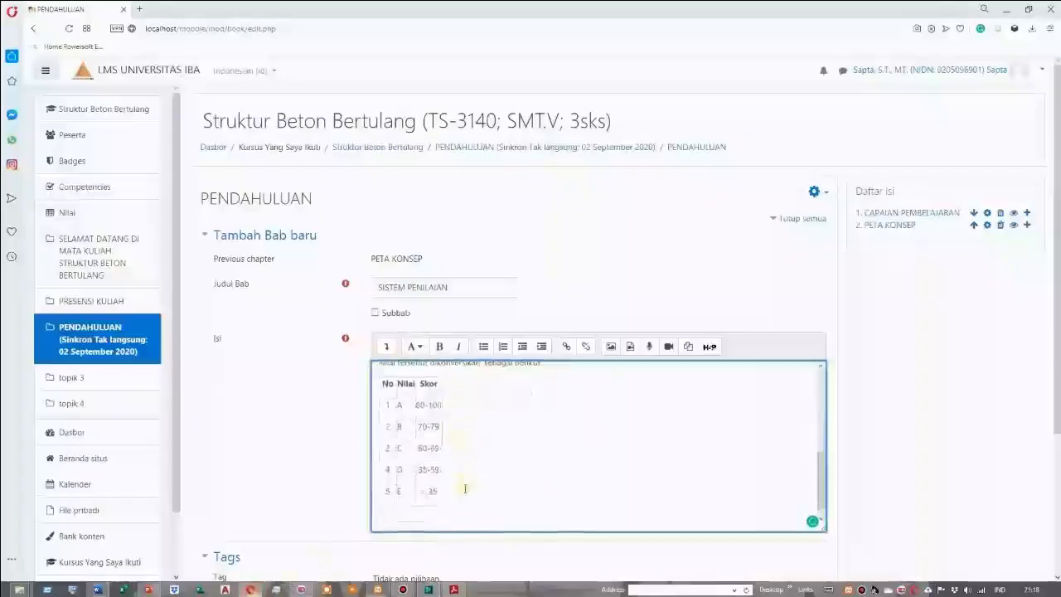
{"action": "left_click", "coordinate": [431, 445]}
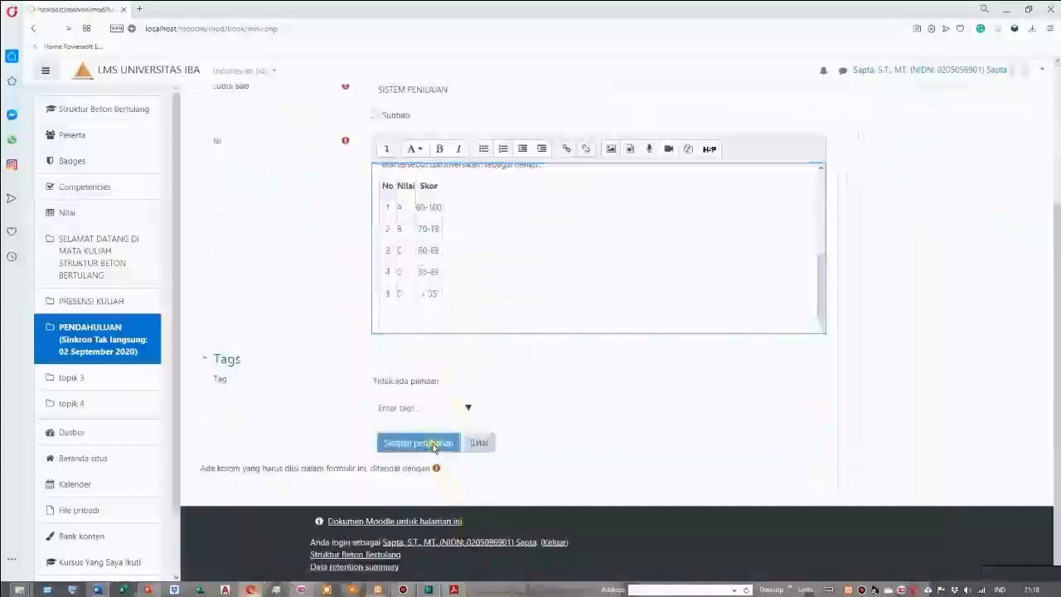
{"action": "scroll", "coordinate": [602, 387], "scroll_direction": "down", "scroll_amount": 2}
{"action": "scroll", "coordinate": [602, 387], "scroll_direction": "up", "scroll_amount": 2}
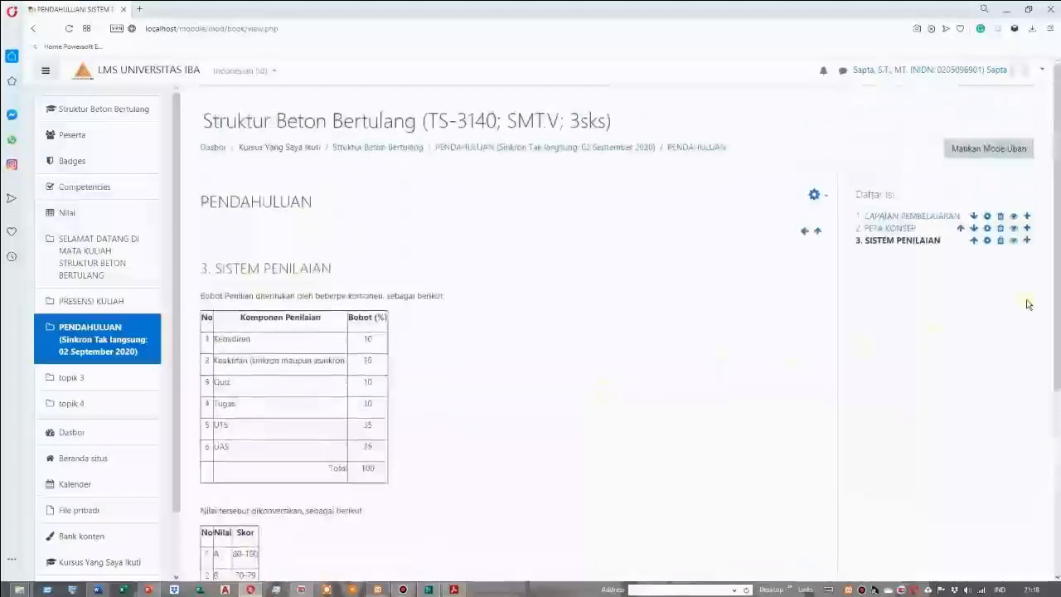
Start a new chapter after SISTEM PENILAIAN, then switch to the Word document and copy the heading "JENIS TATAP MUKA"
{"action": "left_click", "coordinate": [1027, 242]}
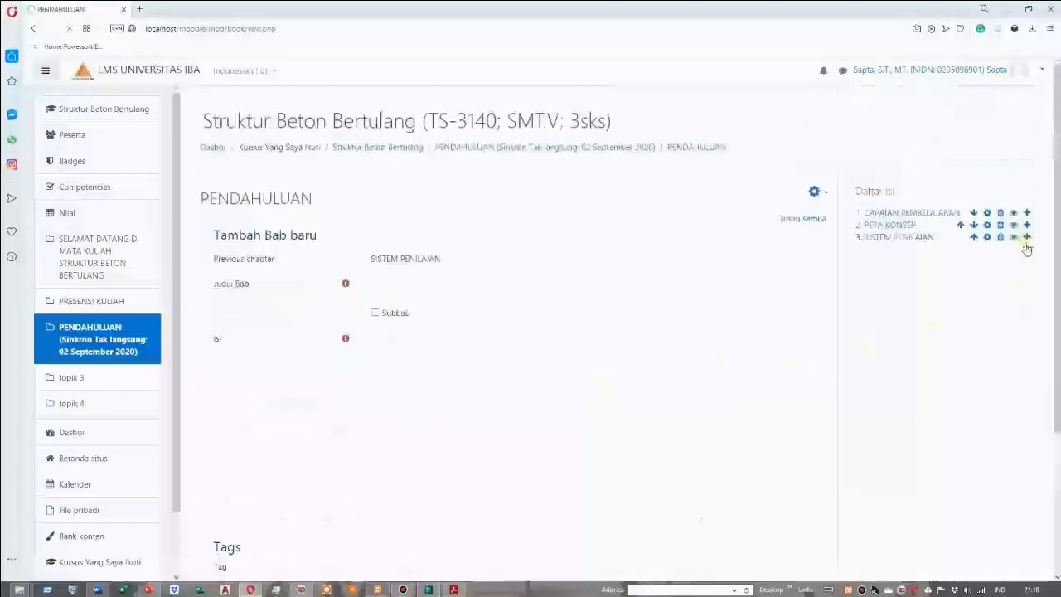
{"action": "left_click", "coordinate": [405, 286]}
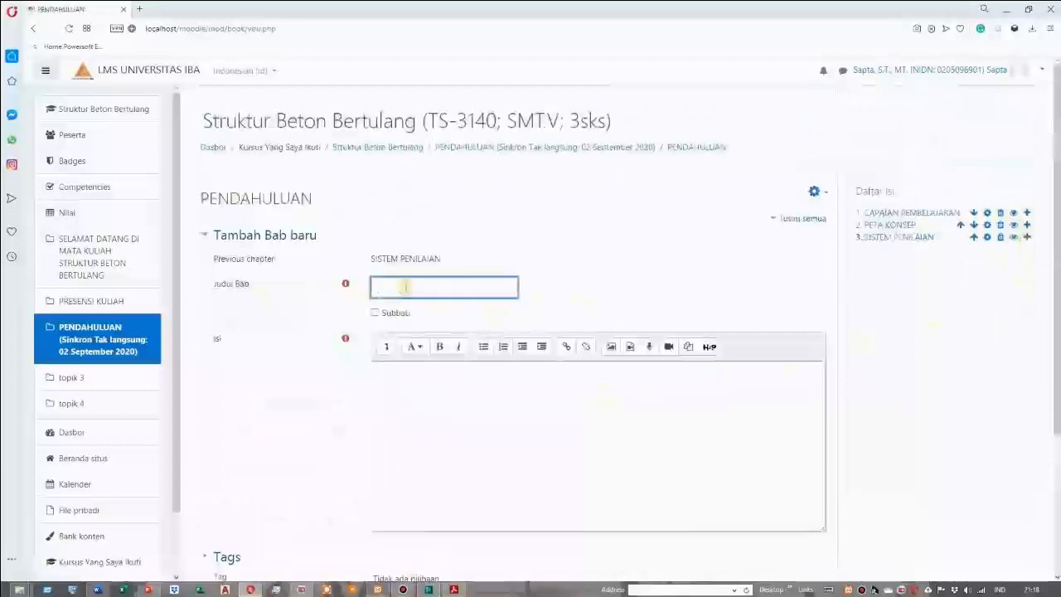
{"action": "scroll", "coordinate": [356, 498], "scroll_direction": "down", "scroll_amount": 2}
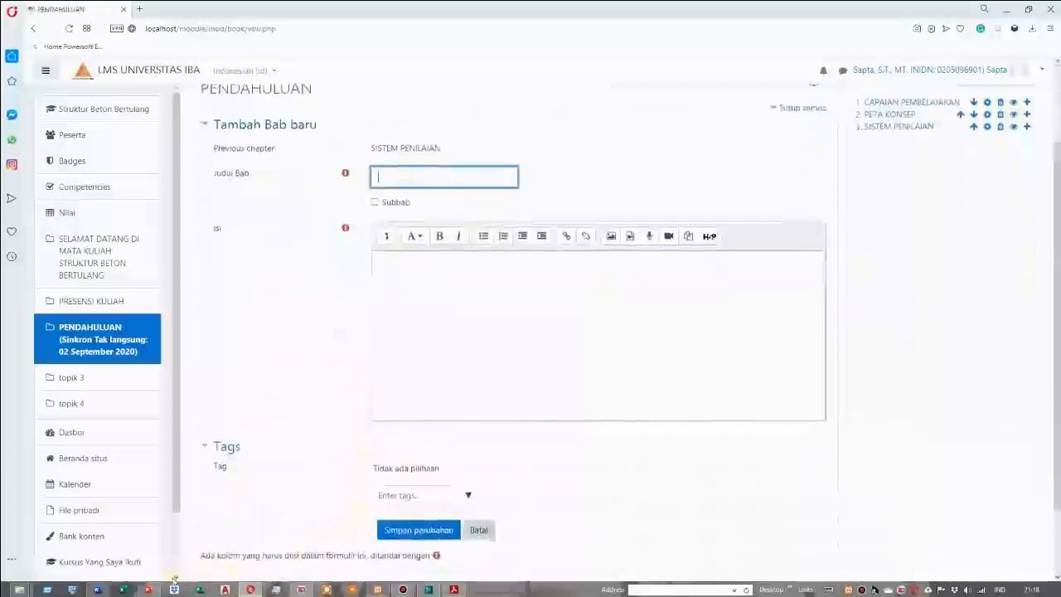
{"action": "left_click", "coordinate": [97, 590]}
{"action": "scroll", "coordinate": [406, 409], "scroll_direction": "down", "scroll_amount": 2}
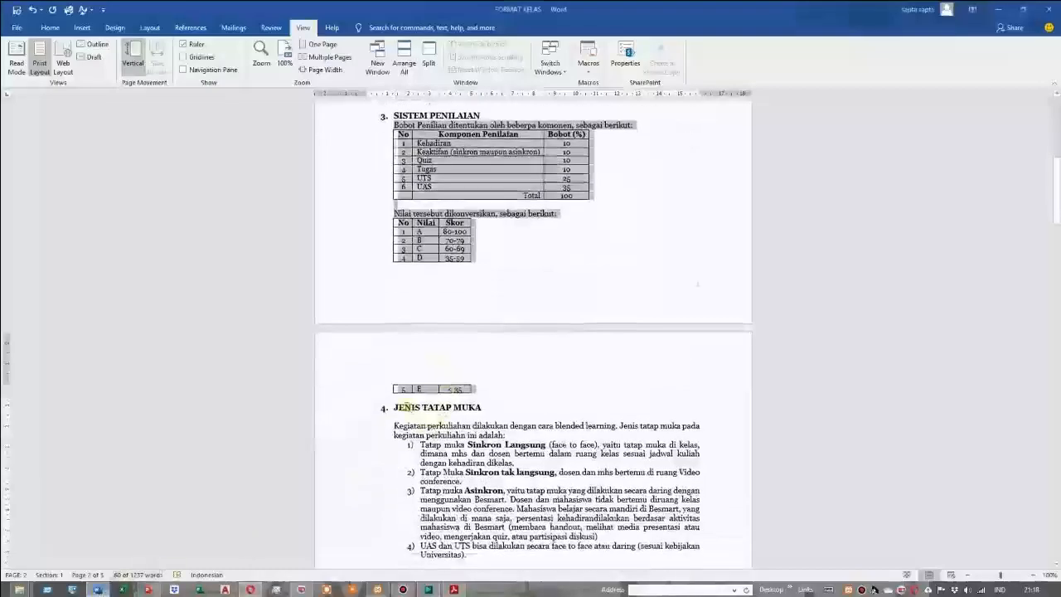
{"action": "left_click_drag", "start_coordinate": [395, 407], "coordinate": [480, 407]}
{"action": "right_click", "coordinate": [440, 406]}
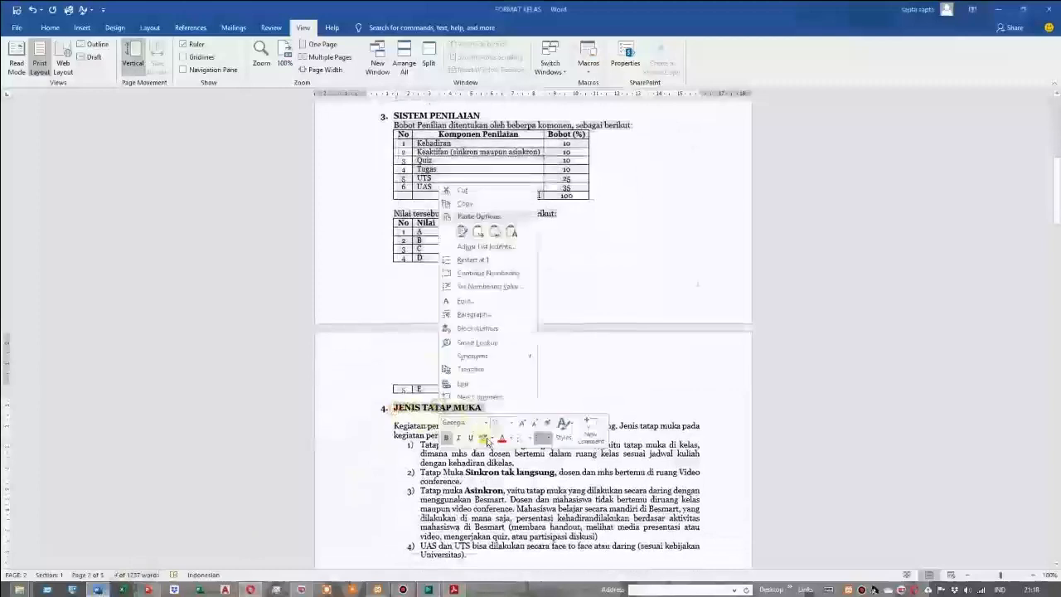
{"action": "left_click", "coordinate": [472, 205]}
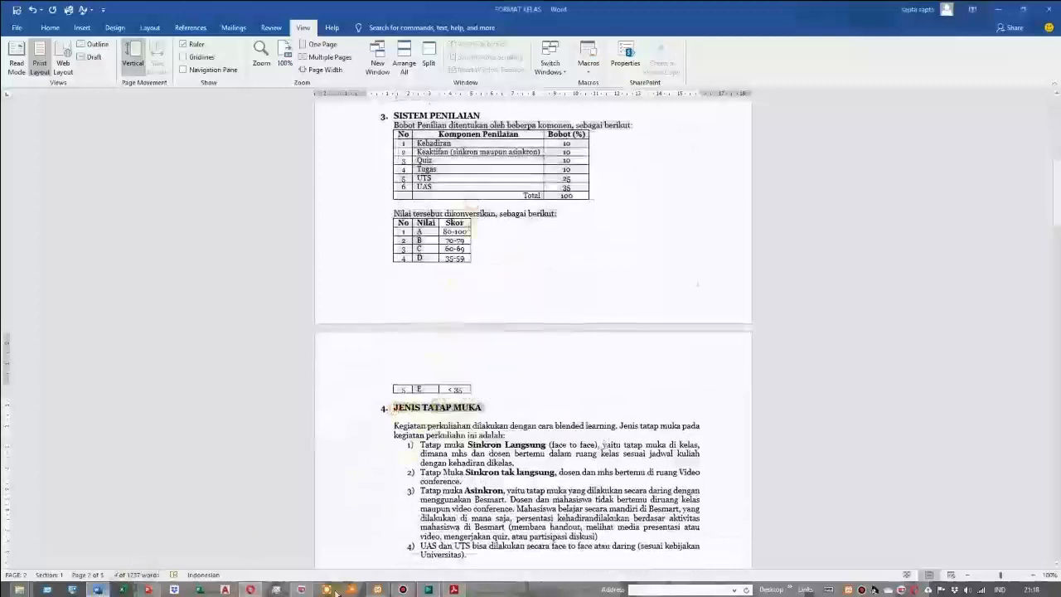
Switch back to Moodle, paste JENIS TATAP MUKA as the new chapter's title and remove the leading number and spaces
{"action": "left_click", "coordinate": [250, 589]}
{"action": "right_click", "coordinate": [386, 176]}
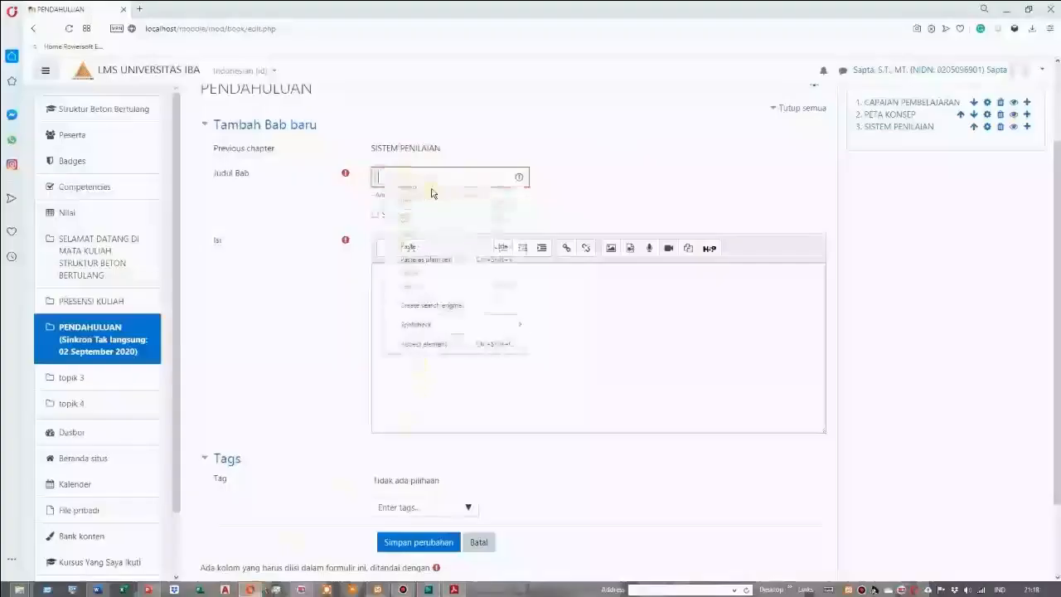
{"action": "left_click", "coordinate": [421, 242]}
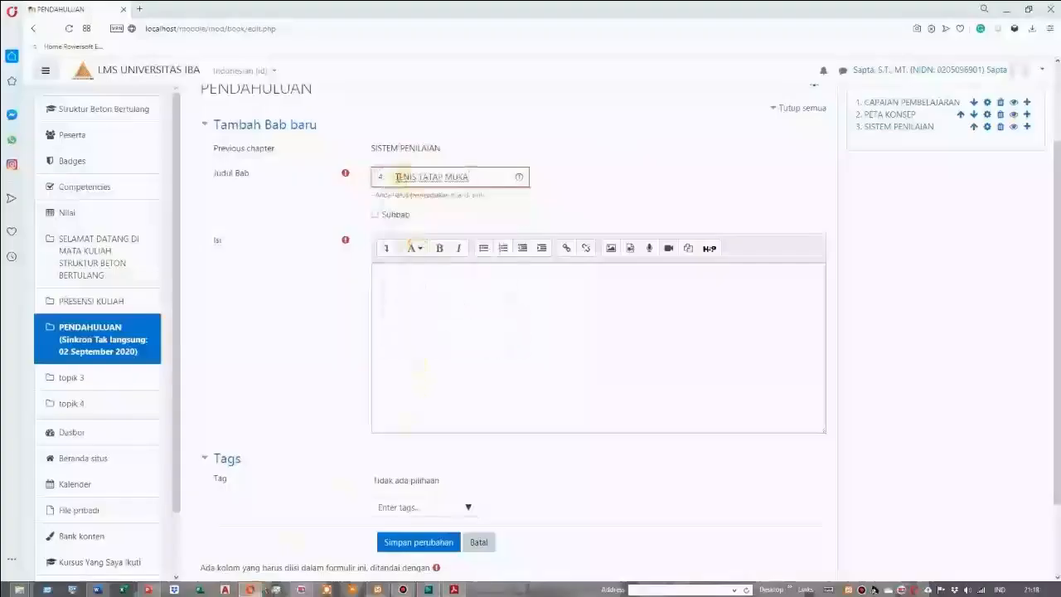
{"action": "key", "text": "BackSpace"}
{"action": "key", "text": "BackSpace"}
{"action": "key", "text": "BackSpace"}
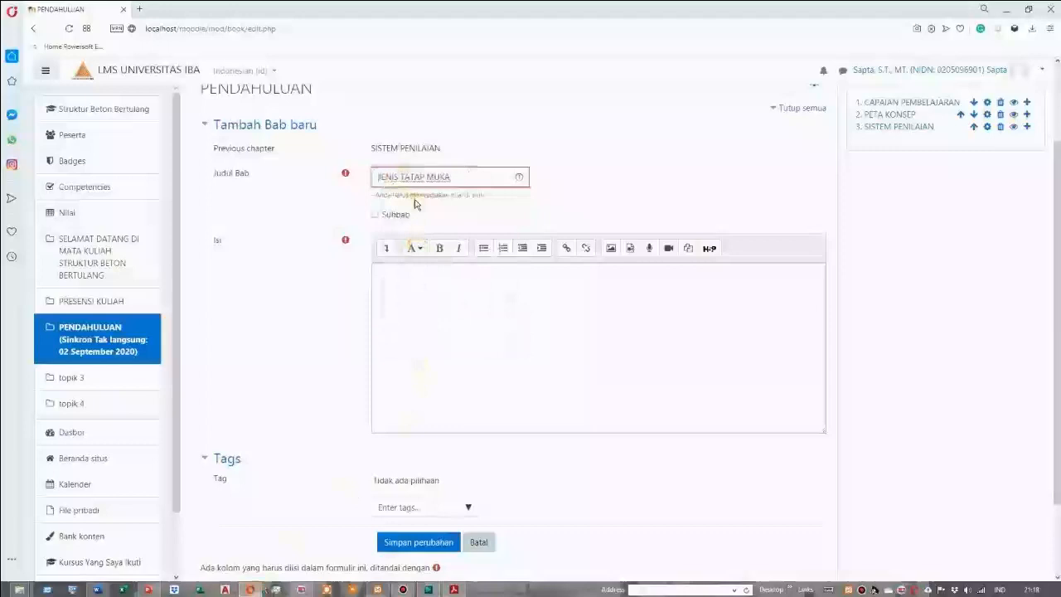
{"action": "left_click", "coordinate": [405, 276]}
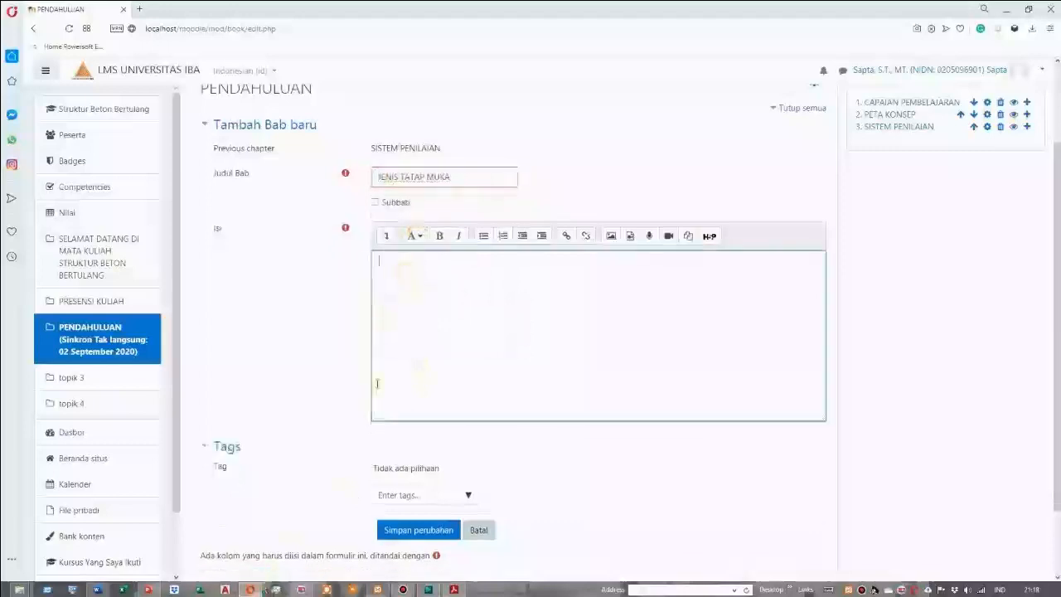
Switch to the Word document and copy the JENIS TATAP MUKA content, from "Kegiatan perkuliahan" through the fourth list item
{"action": "left_click", "coordinate": [96, 590]}
{"action": "left_click_drag", "start_coordinate": [394, 424], "coordinate": [468, 491]}
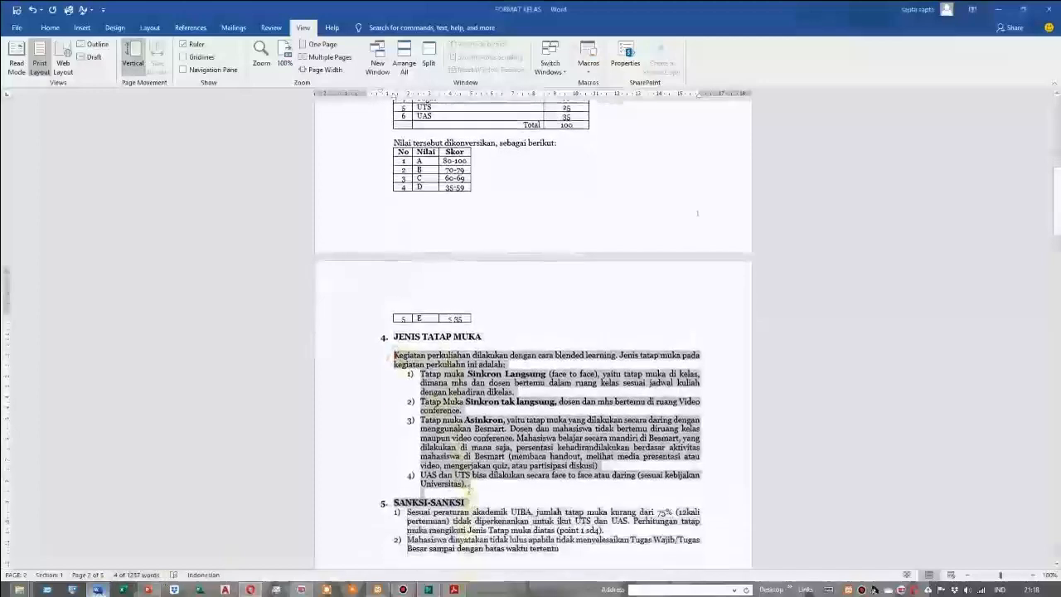
{"action": "right_click", "coordinate": [457, 390]}
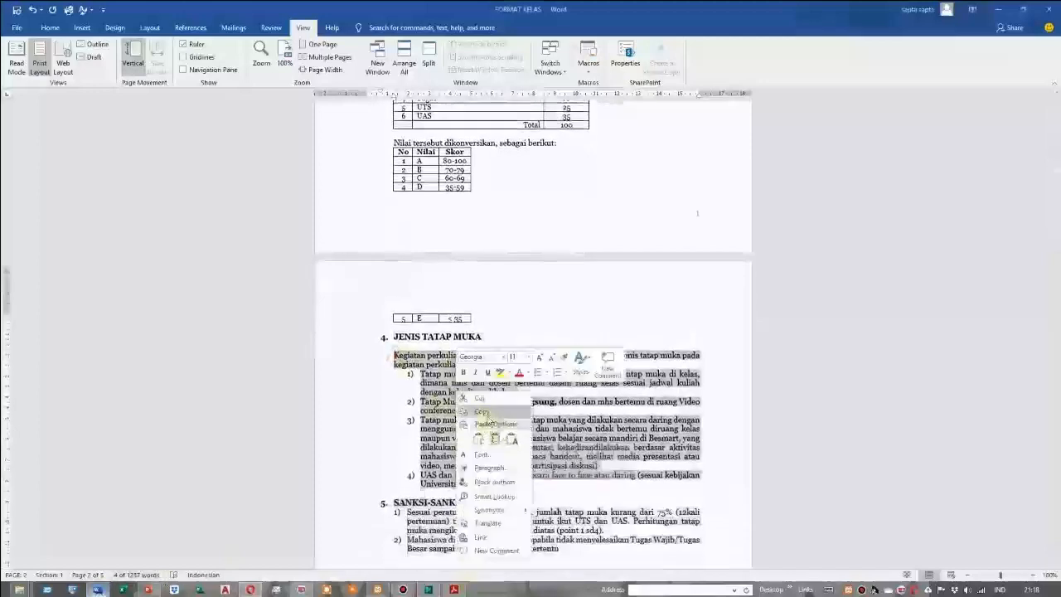
{"action": "left_click", "coordinate": [488, 413]}
Switch back to Moodle, paste the copied text as the JENIS TATAP MUKA chapter content and save the chapter
{"action": "left_click", "coordinate": [260, 592]}
{"action": "left_click", "coordinate": [419, 304]}
{"action": "right_click", "coordinate": [387, 262]}
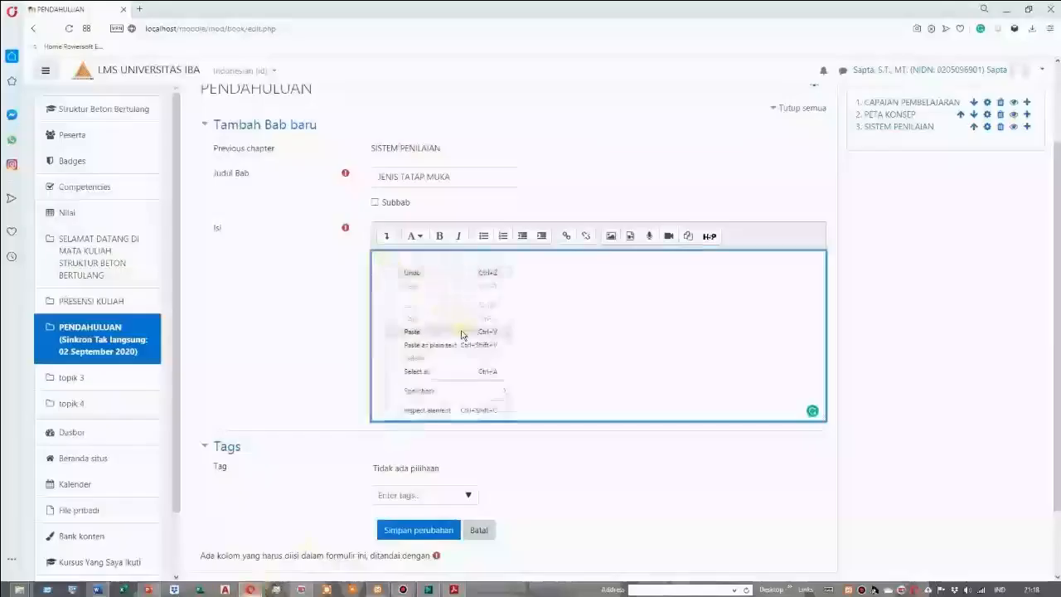
{"action": "left_click", "coordinate": [436, 332]}
{"action": "scroll", "coordinate": [517, 417], "scroll_direction": "down", "scroll_amount": 1}
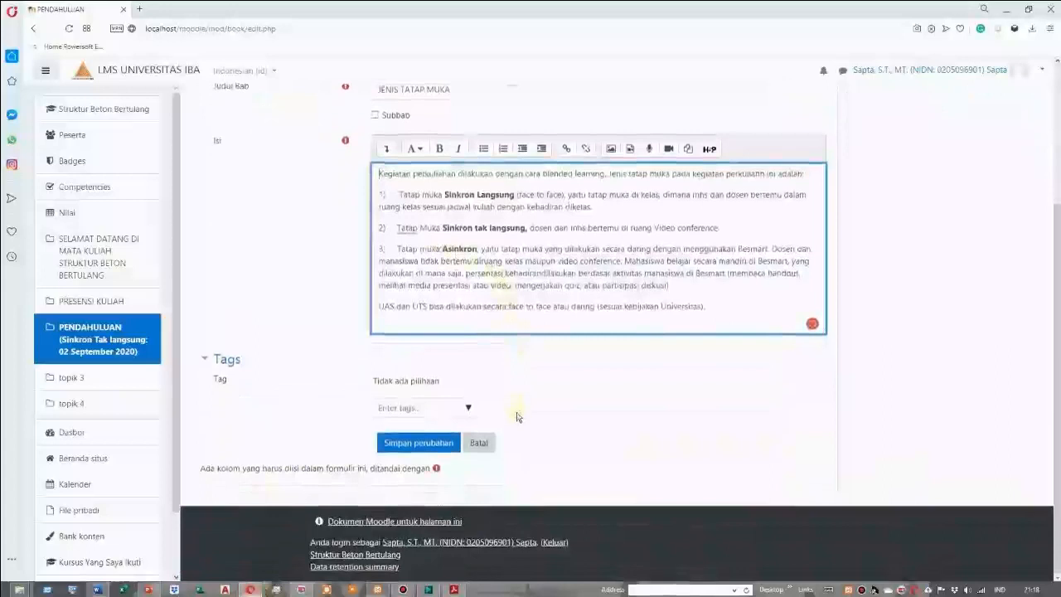
{"action": "scroll", "coordinate": [519, 416], "scroll_direction": "up", "scroll_amount": 2}
{"action": "scroll", "coordinate": [514, 415], "scroll_direction": "down", "scroll_amount": 2}
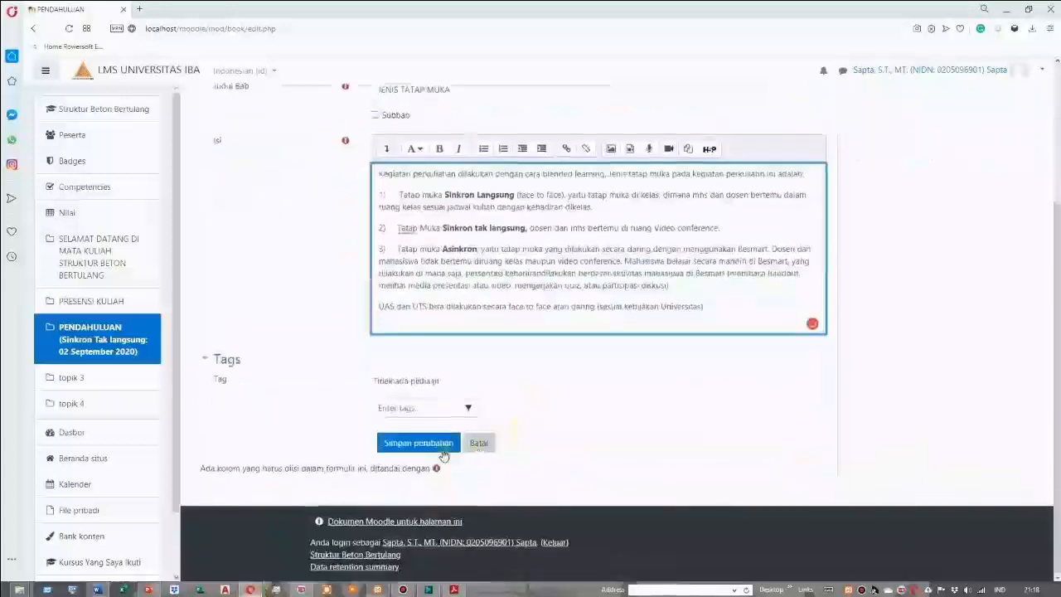
{"action": "left_click", "coordinate": [419, 448]}
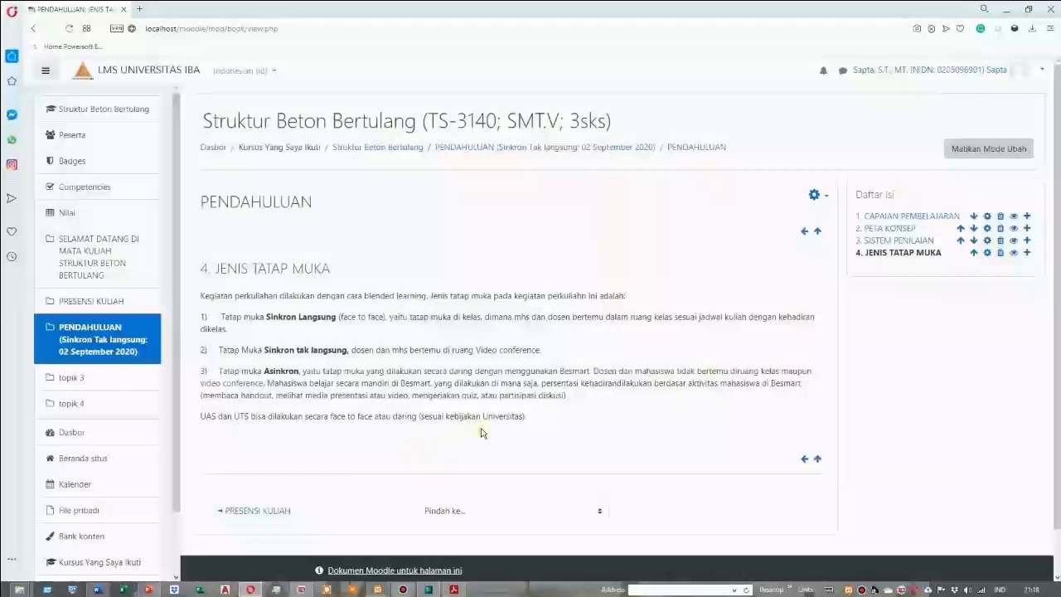
Start a new chapter after JENIS TATAP MUKA, then switch to the Word document and copy the heading "SANKSI-SANKSI"
{"action": "left_click", "coordinate": [1026, 253]}
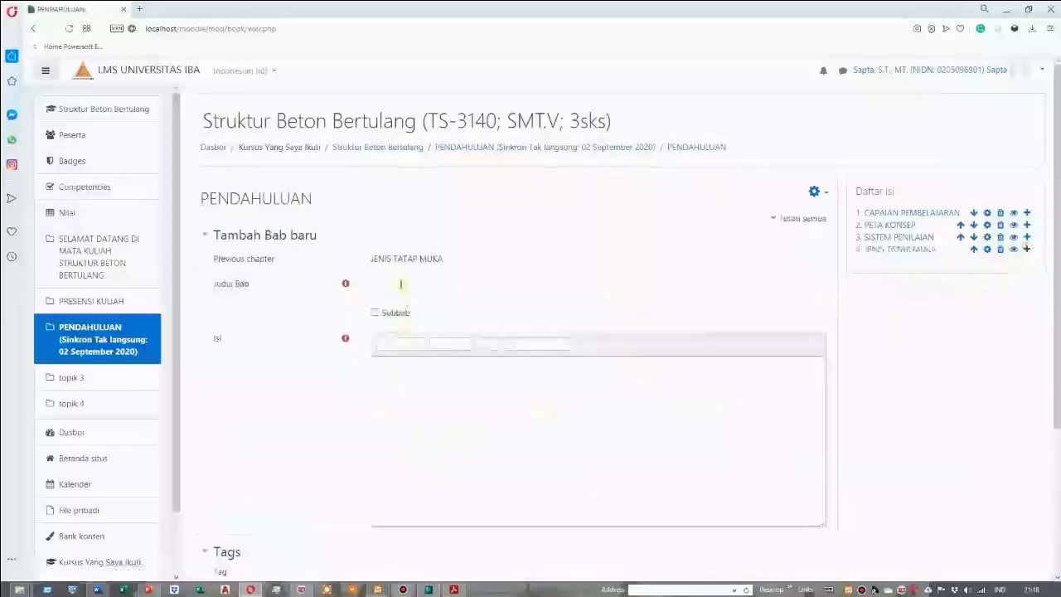
{"action": "left_click", "coordinate": [98, 589]}
{"action": "scroll", "coordinate": [388, 453], "scroll_direction": "down", "scroll_amount": 4}
{"action": "scroll", "coordinate": [388, 453], "scroll_direction": "down", "scroll_amount": 1}
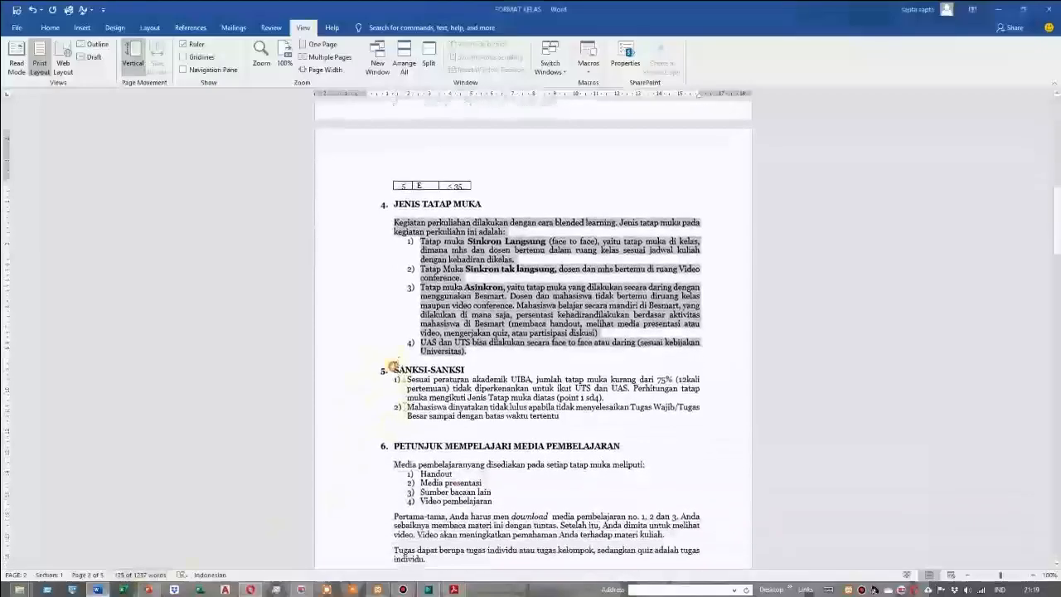
{"action": "left_click_drag", "start_coordinate": [395, 370], "coordinate": [466, 371]}
{"action": "right_click", "coordinate": [455, 369]}
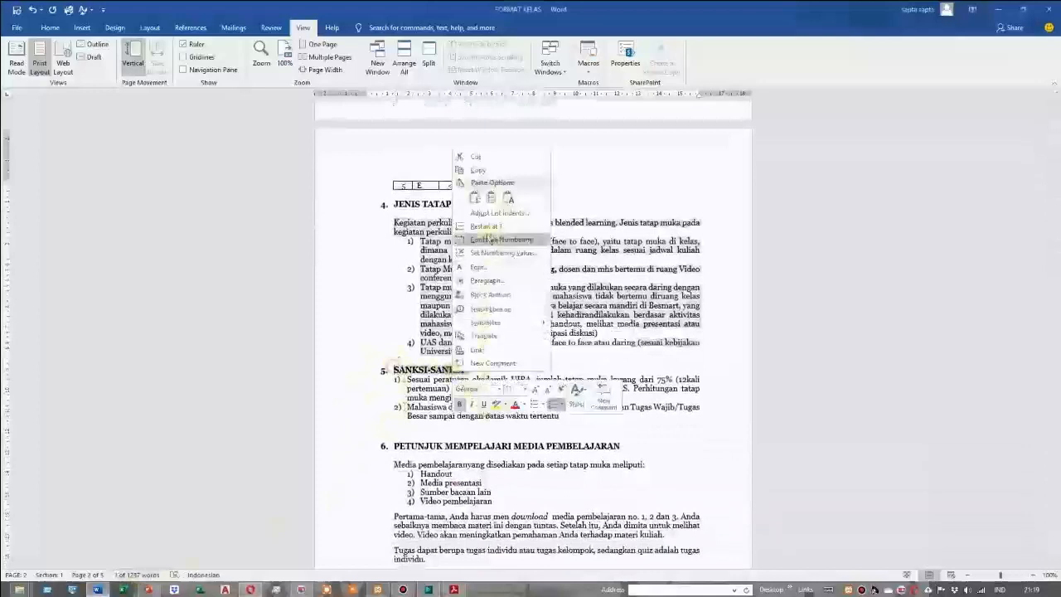
{"action": "left_click", "coordinate": [478, 170]}
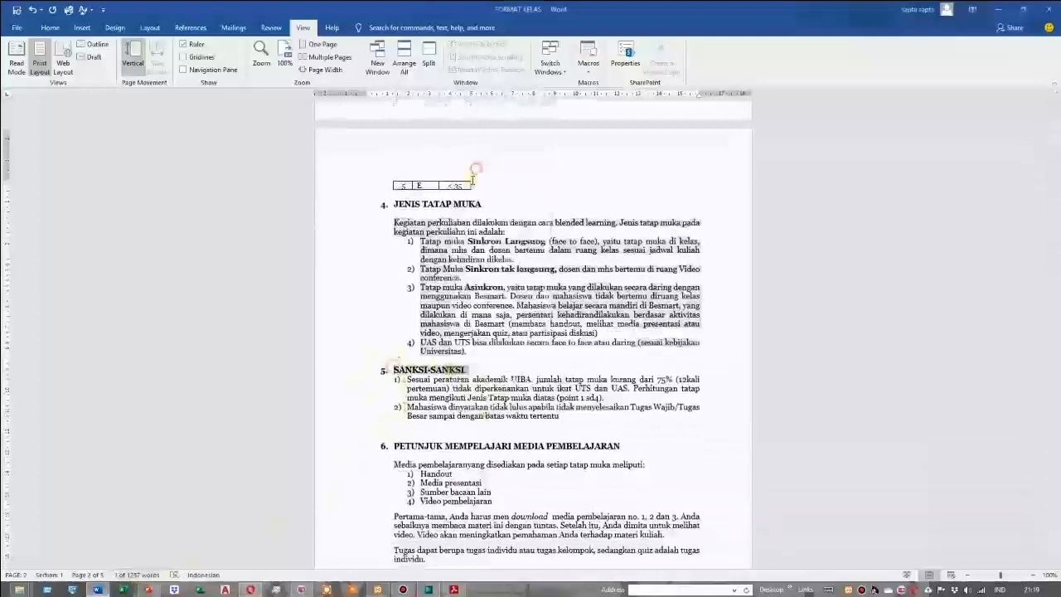
Switch back to Moodle, paste SANKSI-SANKSI as the new chapter's title and remove the leading number and spaces
{"action": "left_click", "coordinate": [248, 589]}
{"action": "right_click", "coordinate": [378, 284]}
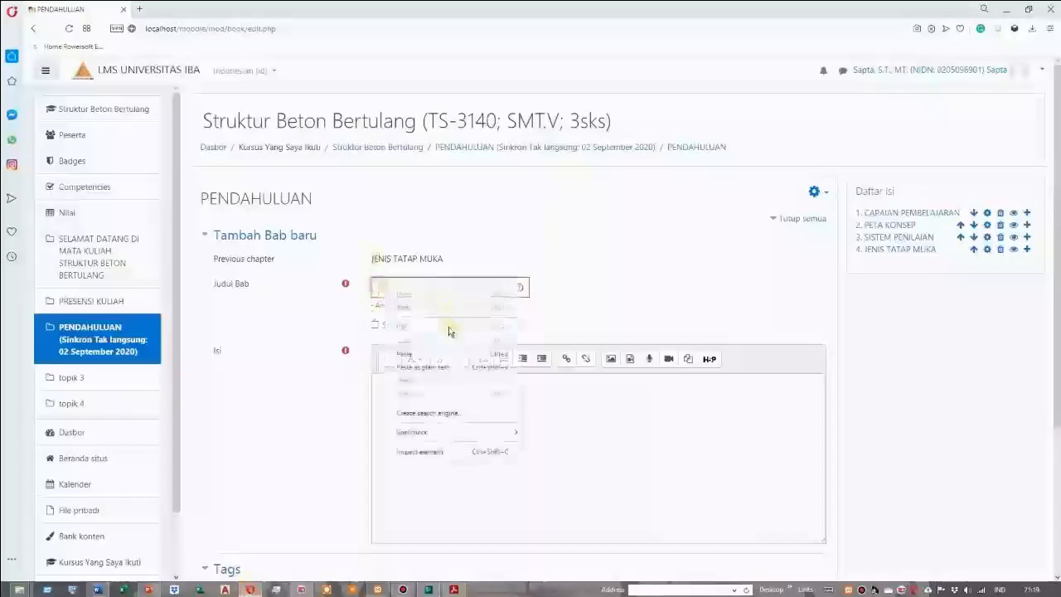
{"action": "left_click", "coordinate": [407, 351]}
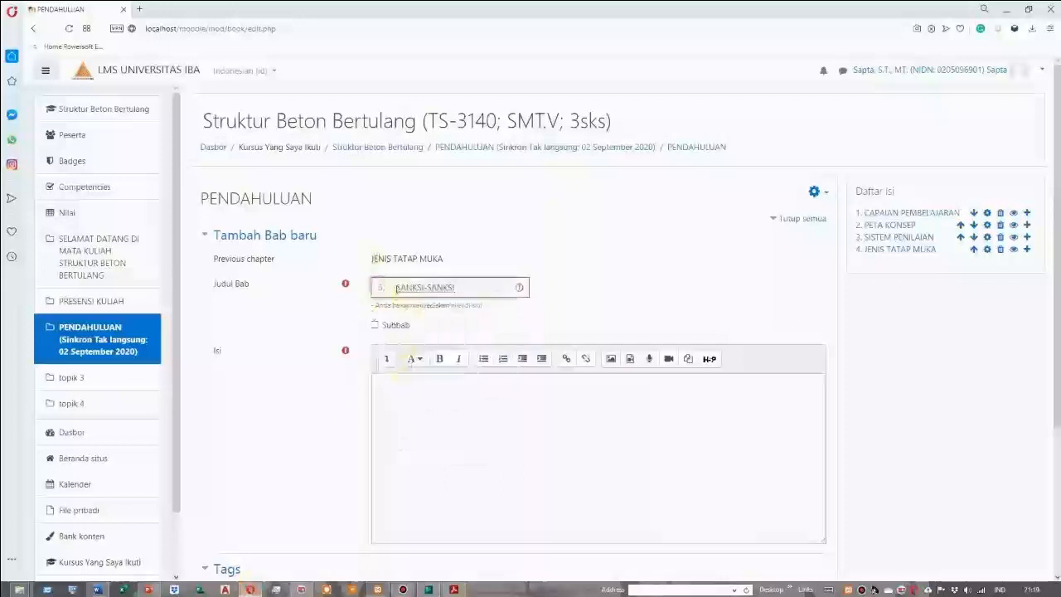
{"action": "key", "text": "BackSpace"}
{"action": "key", "text": "BackSpace"}
{"action": "key", "text": "BackSpace"}
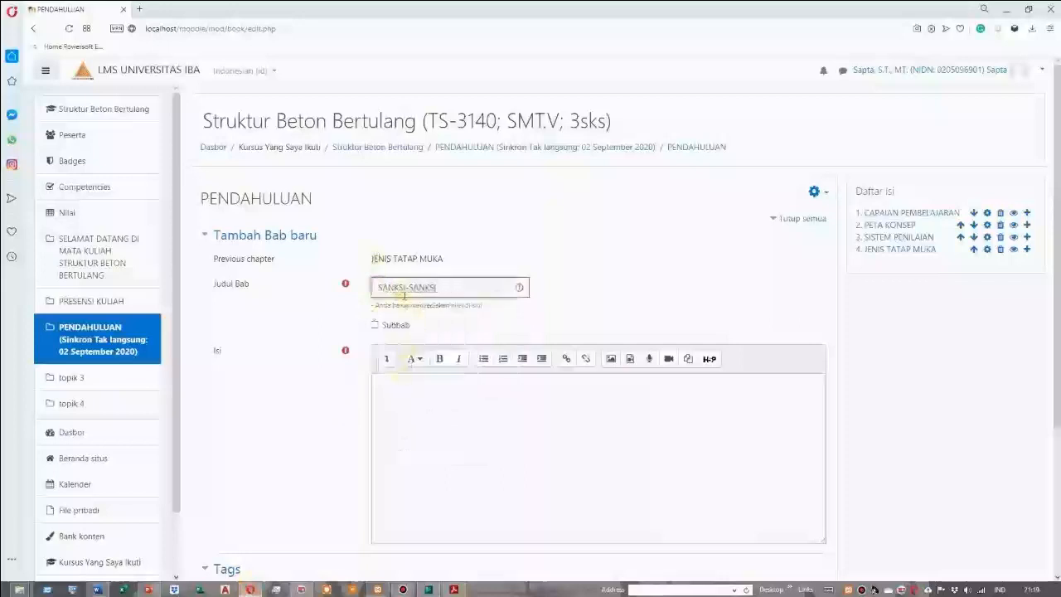
{"action": "left_click", "coordinate": [393, 387]}
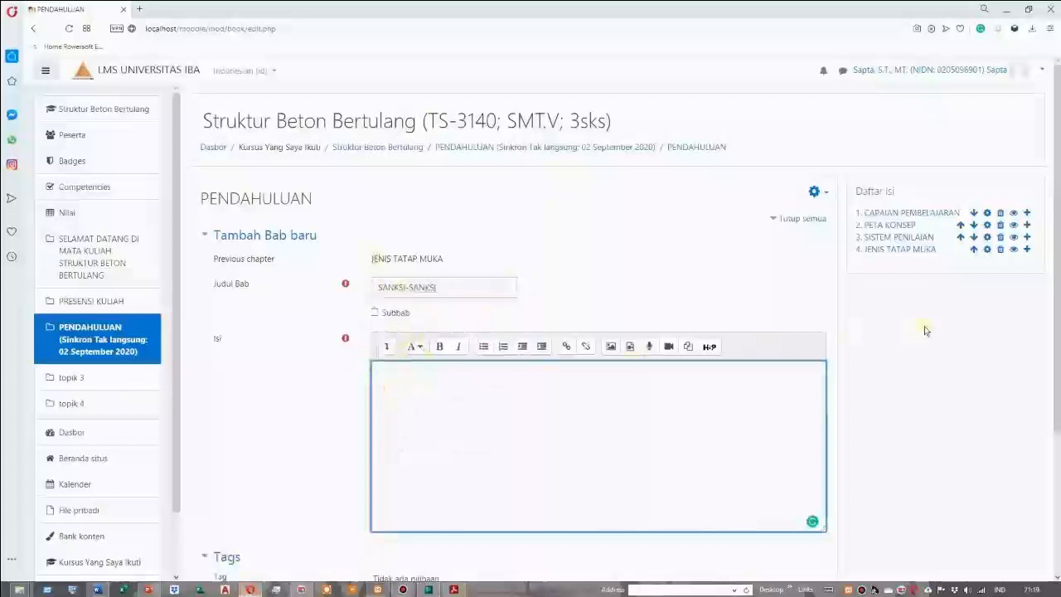
{"action": "left_click", "coordinate": [1027, 249]}
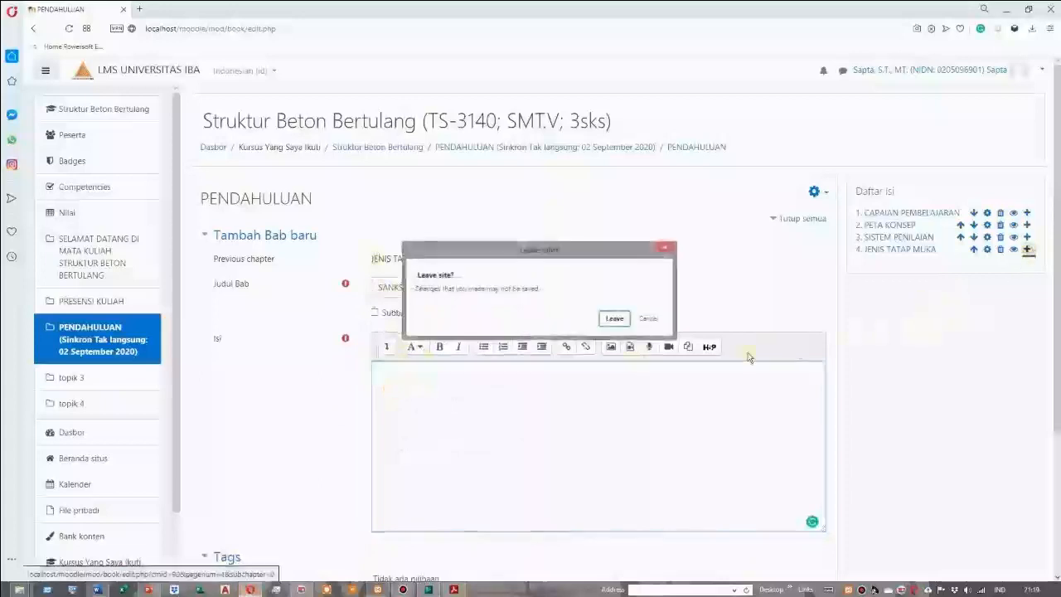
{"action": "left_click", "coordinate": [648, 318]}
Switch to the Word document and copy the two numbered items under SANKSI-SANKSI
{"action": "left_click", "coordinate": [395, 372]}
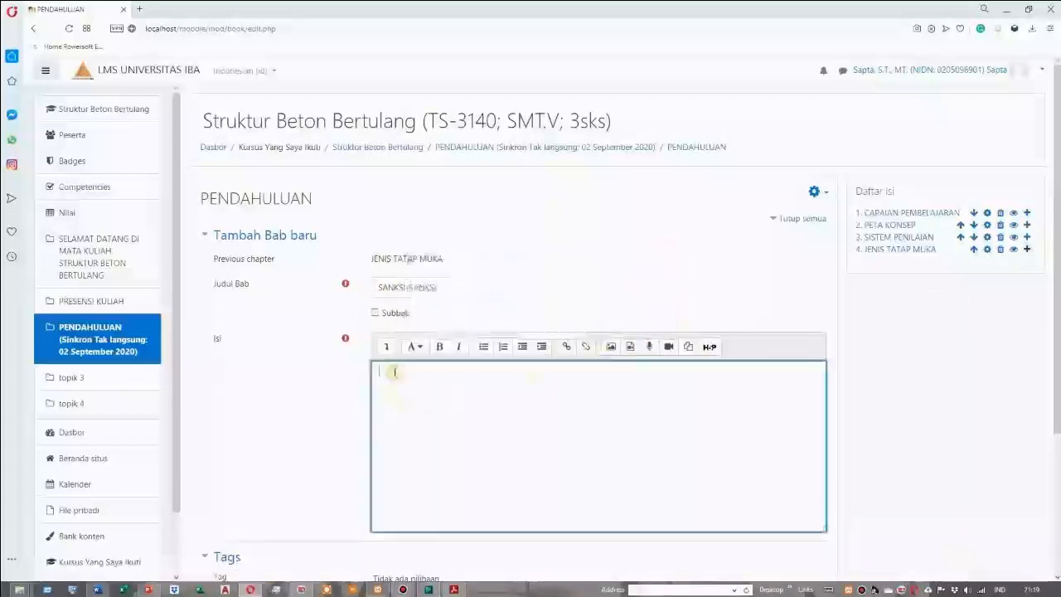
{"action": "left_click", "coordinate": [95, 589]}
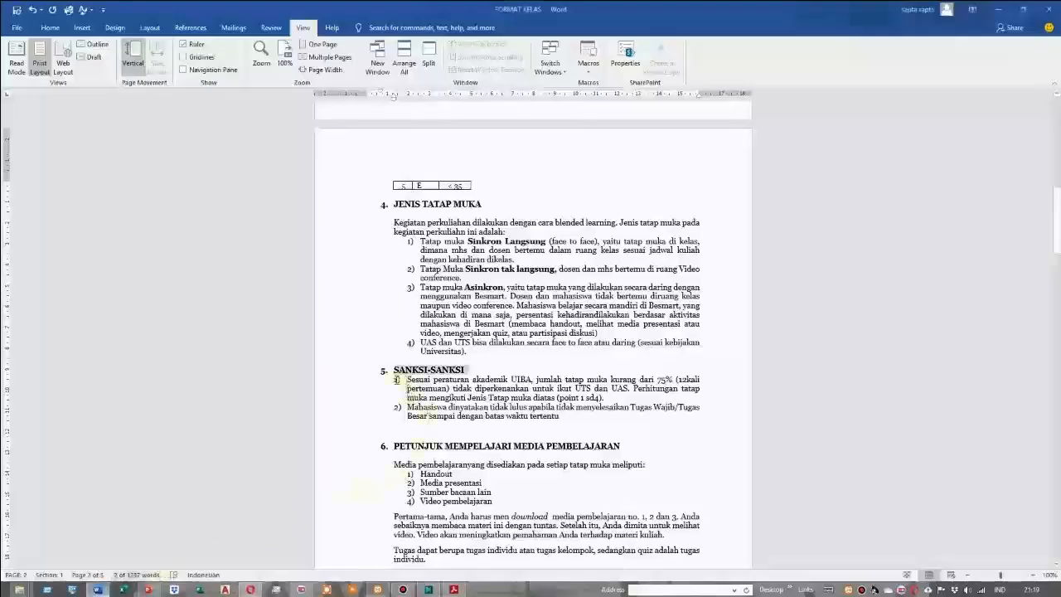
{"action": "left_click_drag", "start_coordinate": [398, 380], "coordinate": [564, 417]}
{"action": "right_click", "coordinate": [498, 402]}
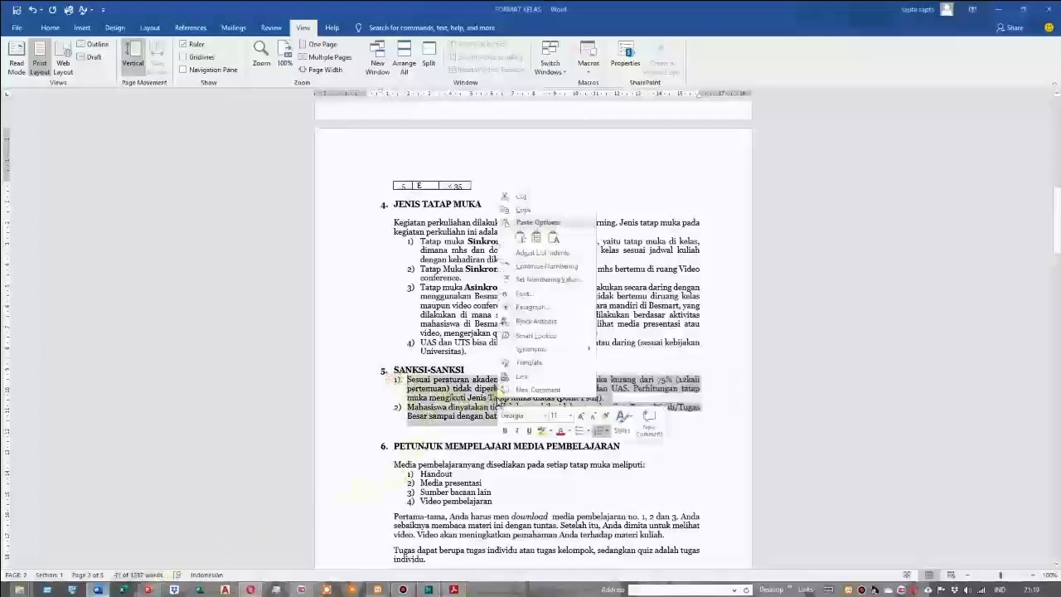
{"action": "left_click", "coordinate": [524, 209]}
Switch back to Moodle, paste the two sanction items as the chapter content and save the chapter
{"action": "left_click", "coordinate": [251, 589]}
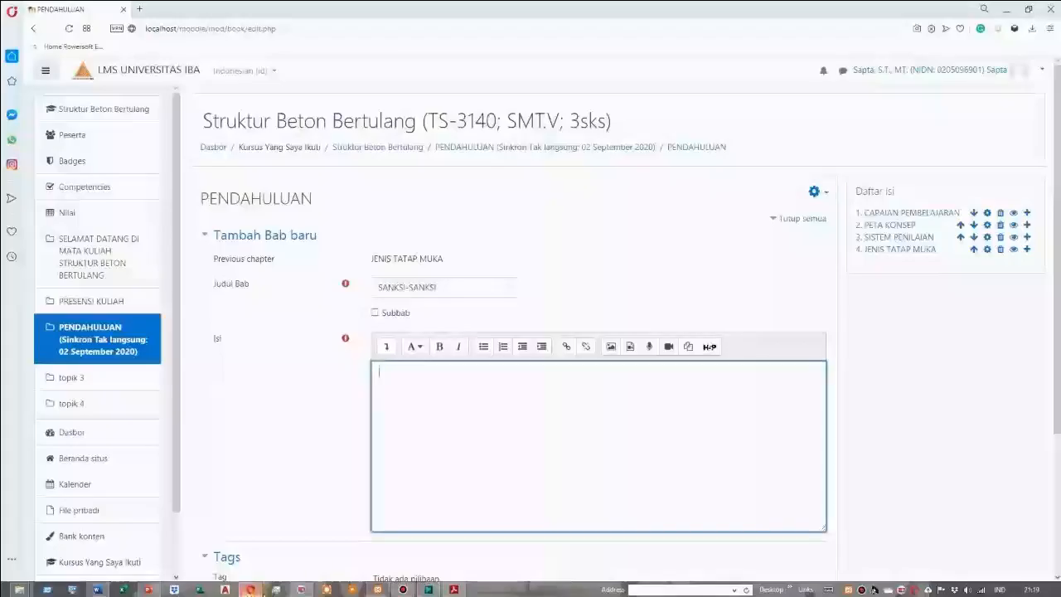
{"action": "right_click", "coordinate": [383, 371]}
{"action": "left_click", "coordinate": [410, 440]}
{"action": "scroll", "coordinate": [445, 498], "scroll_direction": "down", "scroll_amount": 3}
{"action": "left_click", "coordinate": [429, 453]}
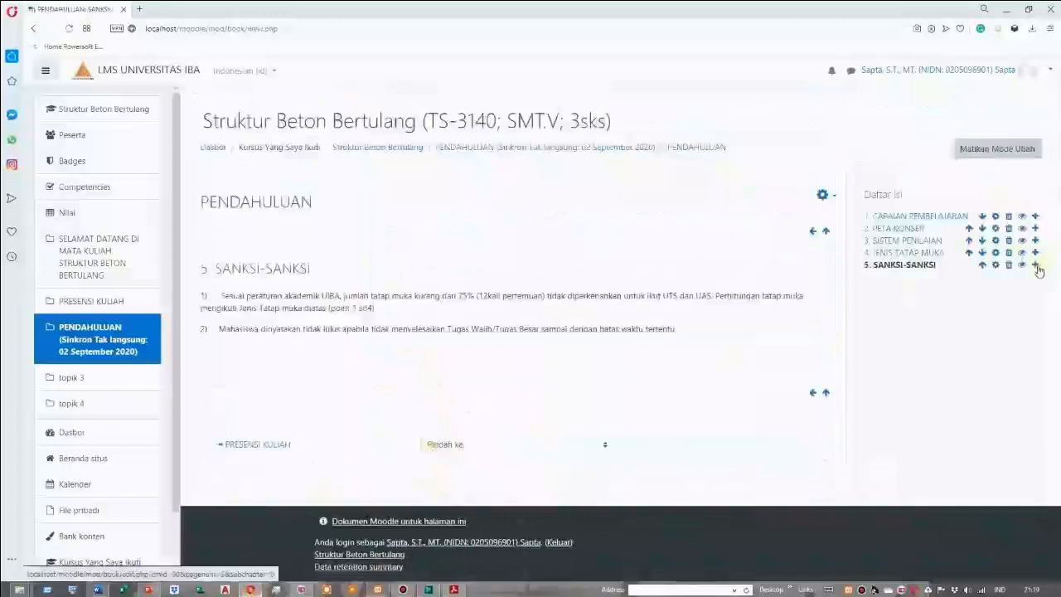
Start a new chapter after SANKSI-SANKSI, then switch to the Word document and copy the heading "PETUNJUK MEMPELAJARI MEDIA PEMBELAJARAN"
{"action": "left_click", "coordinate": [1035, 264]}
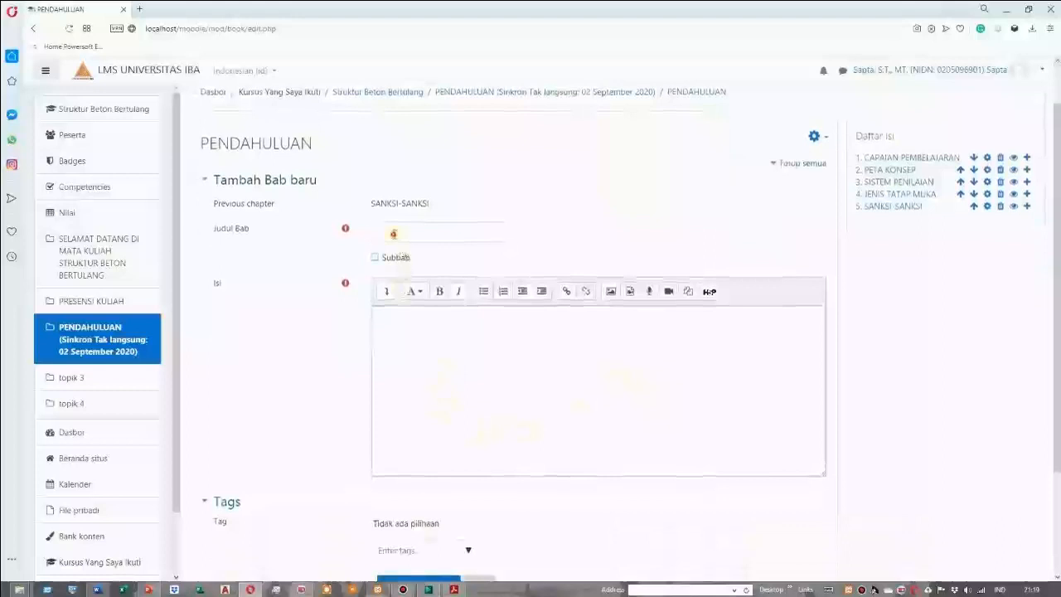
{"action": "left_click", "coordinate": [394, 234]}
{"action": "scroll", "coordinate": [412, 426], "scroll_direction": "down", "scroll_amount": 2}
{"action": "left_click", "coordinate": [98, 590]}
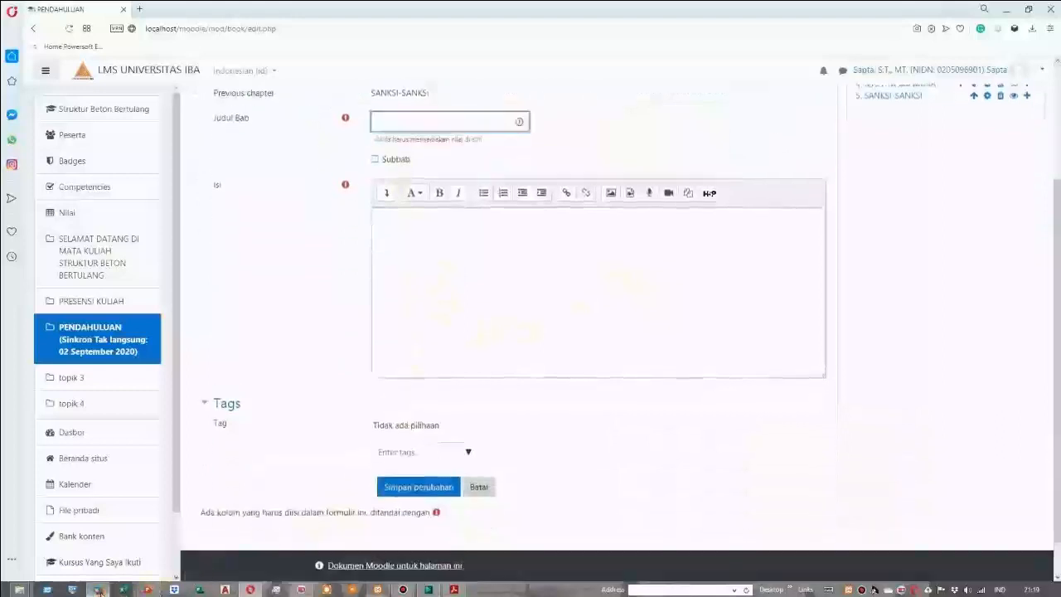
{"action": "left_click_drag", "start_coordinate": [394, 447], "coordinate": [622, 447]}
{"action": "right_click", "coordinate": [586, 443]}
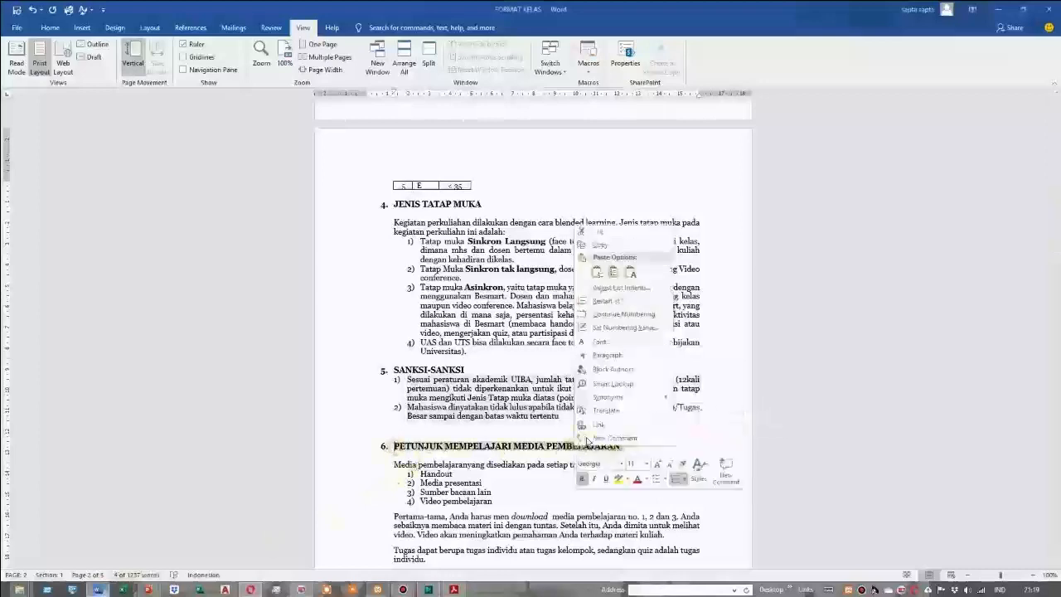
{"action": "left_click", "coordinate": [600, 244]}
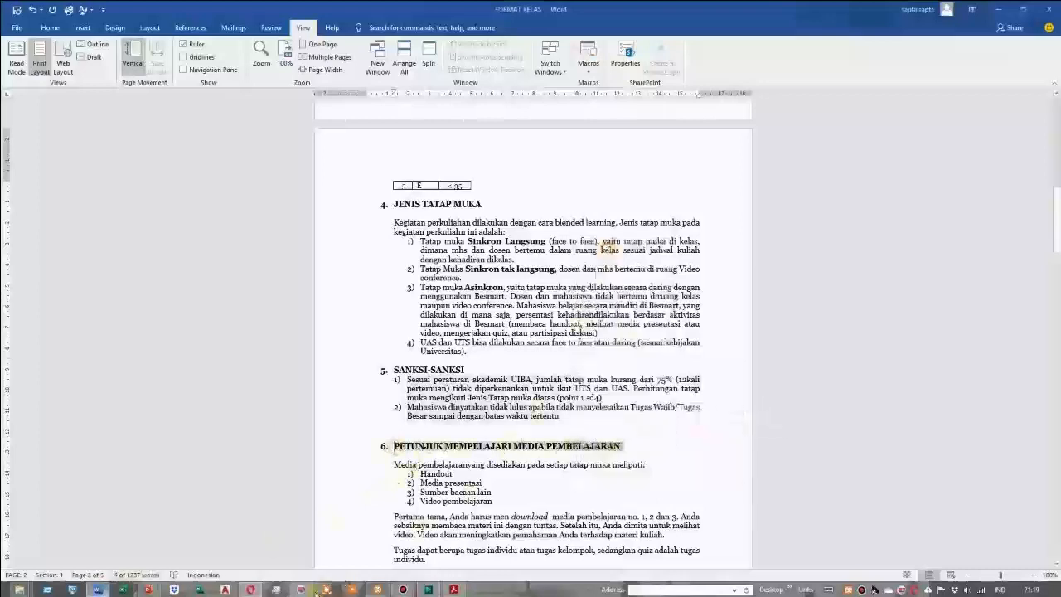
Switch back to Moodle, paste PETUNJUK MEMPELAJARI MEDIA PEMBELAJARAN as the chapter title and remove the leading number and spaces
{"action": "left_click", "coordinate": [251, 590]}
{"action": "right_click", "coordinate": [381, 121]}
{"action": "left_click", "coordinate": [414, 202]}
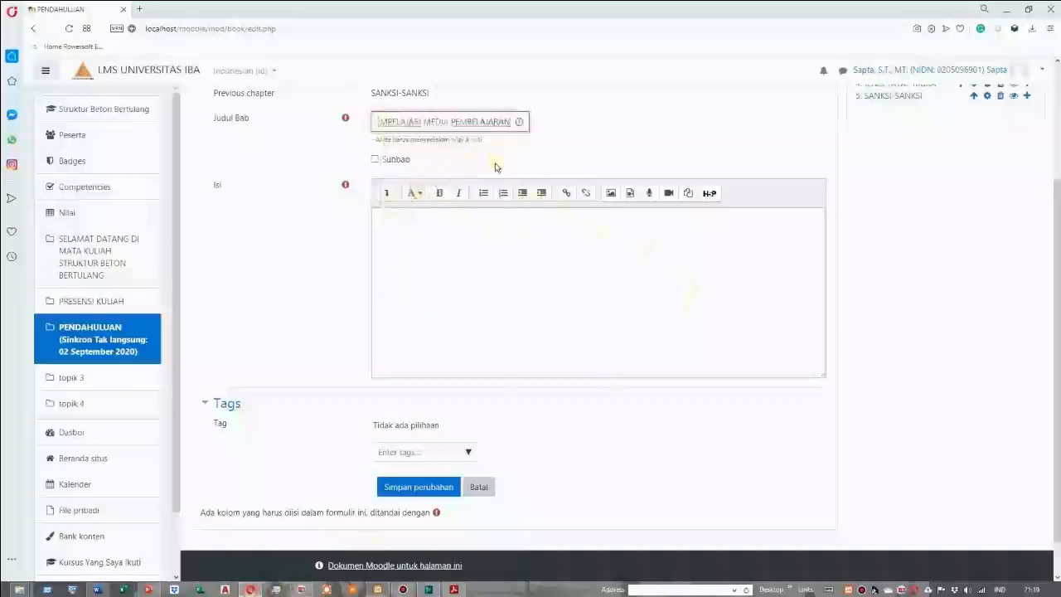
{"action": "key", "text": "Home"}
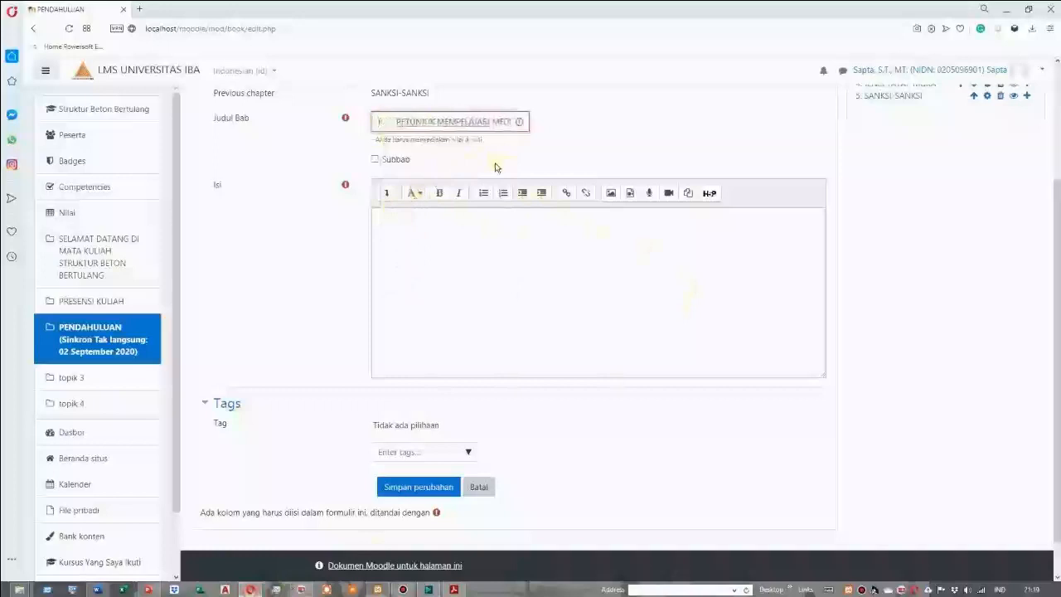
{"action": "key", "text": "Delete"}
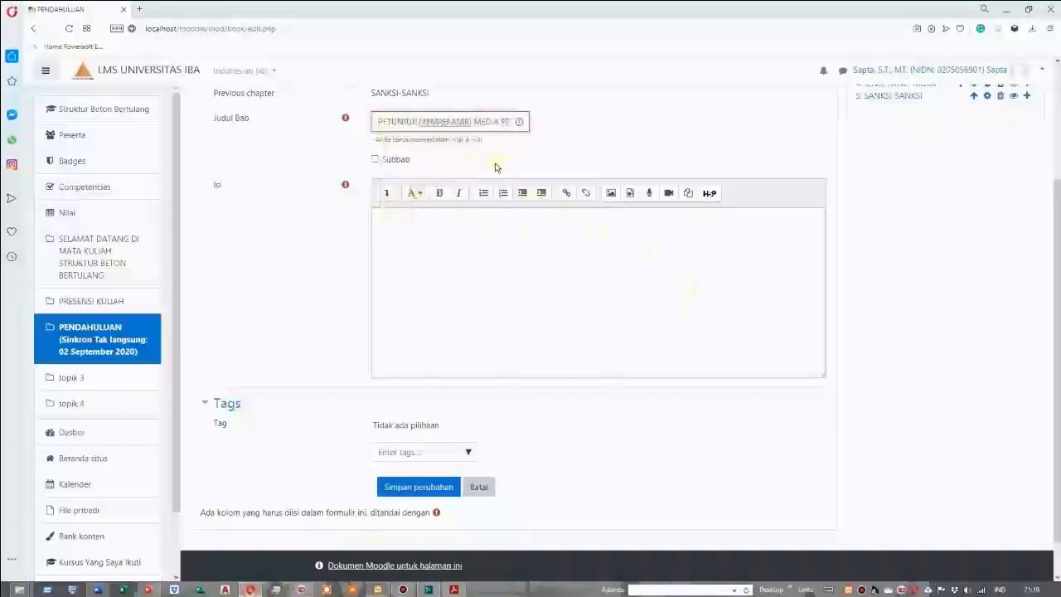
Switch to the Word document and copy the learning-media instructions, from the "Media pembelajaran" sentence through the paragraph on tugas and quiz
{"action": "left_click", "coordinate": [420, 220]}
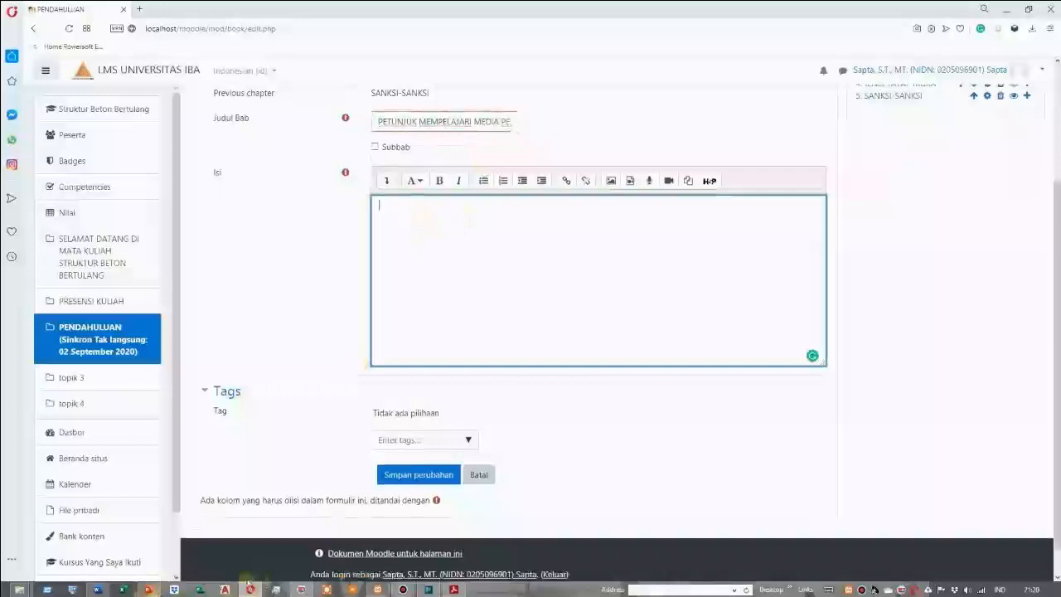
{"action": "left_click", "coordinate": [98, 589]}
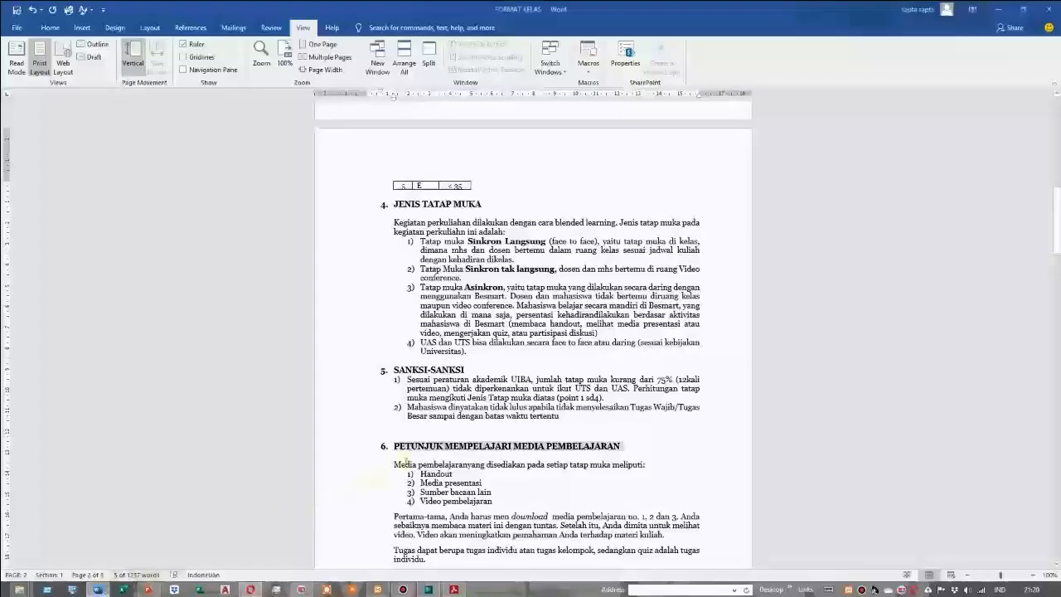
{"action": "left_click_drag", "start_coordinate": [394, 464], "coordinate": [427, 561]}
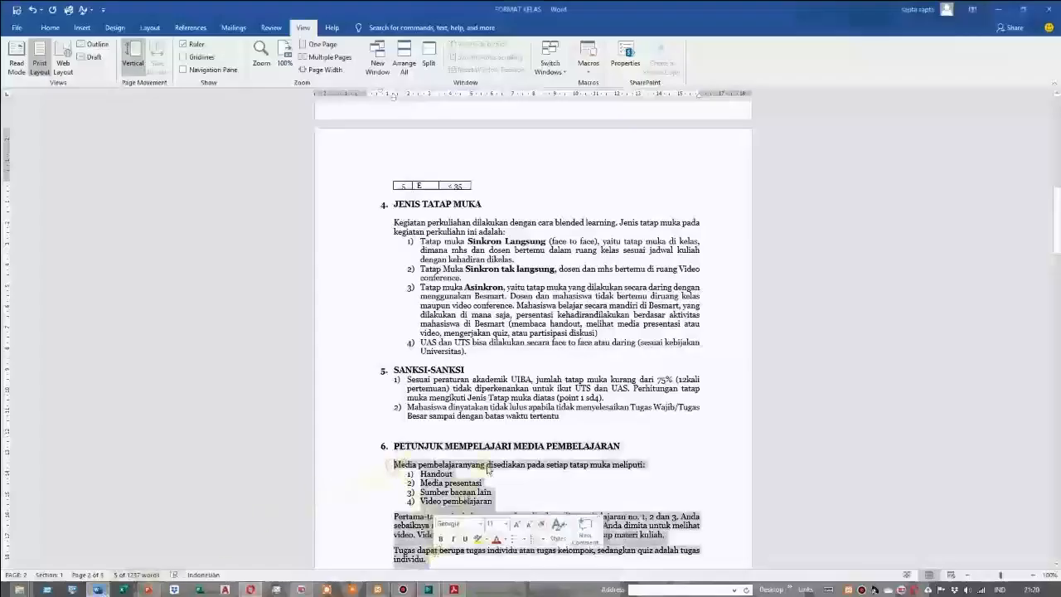
{"action": "scroll", "coordinate": [488, 469], "scroll_direction": "down", "scroll_amount": 3}
{"action": "right_click", "coordinate": [433, 366]}
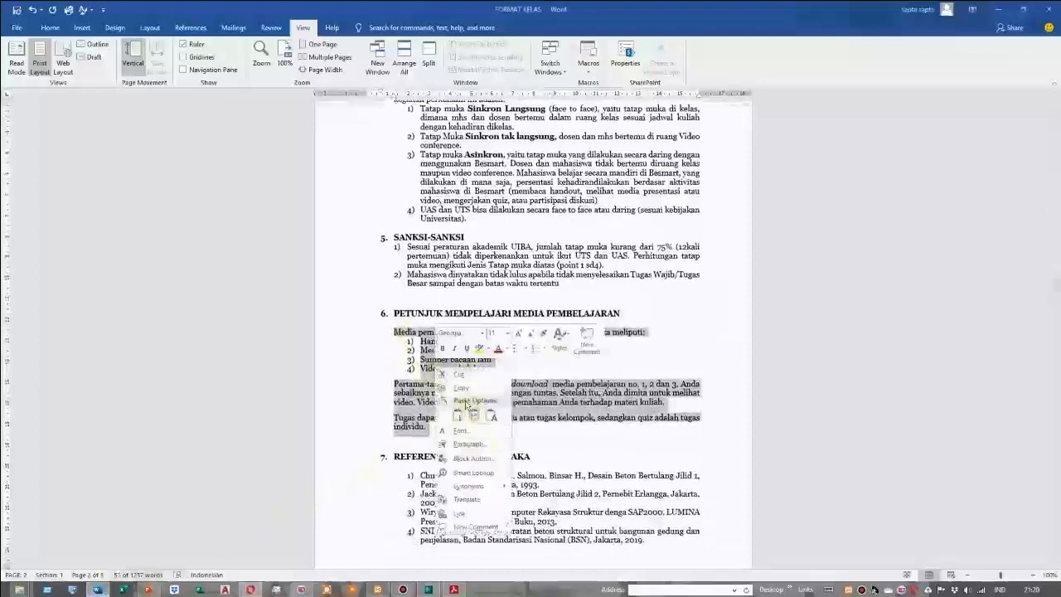
{"action": "left_click", "coordinate": [464, 394]}
Switch back to Moodle, paste the learning-media instructions as the chapter content and save the chapter
{"action": "left_click", "coordinate": [250, 589]}
{"action": "left_click", "coordinate": [408, 203]}
{"action": "right_click", "coordinate": [386, 204]}
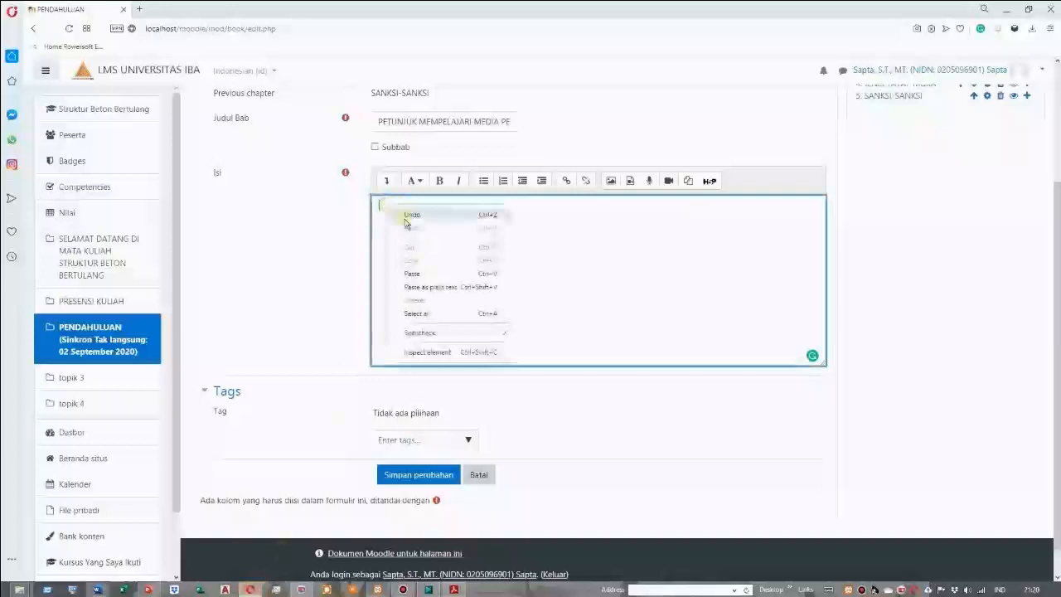
{"action": "left_click", "coordinate": [431, 273]}
{"action": "scroll", "coordinate": [431, 287], "scroll_direction": "down", "scroll_amount": 1}
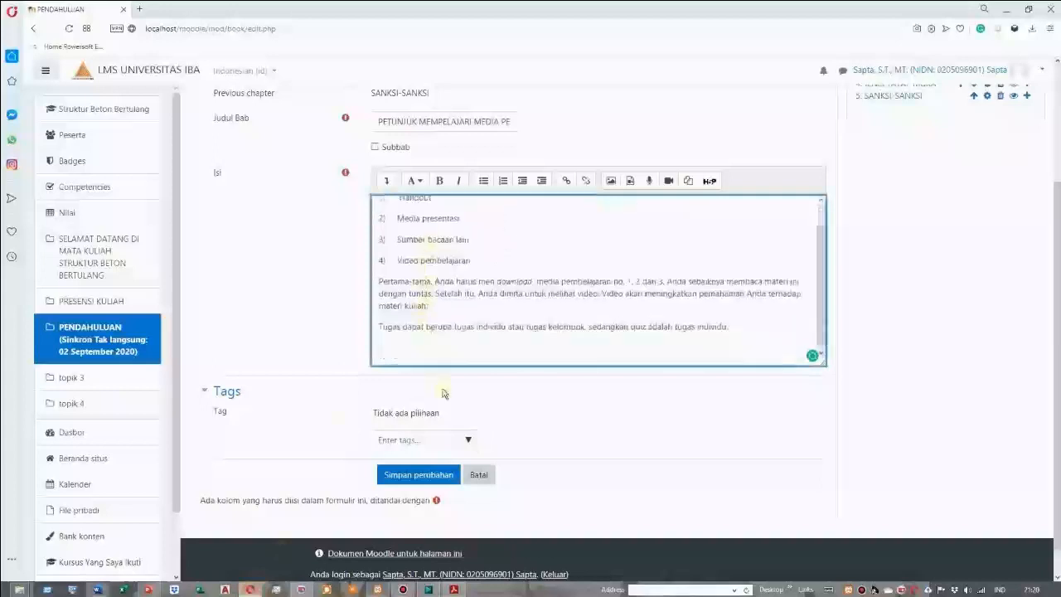
{"action": "left_click", "coordinate": [419, 475]}
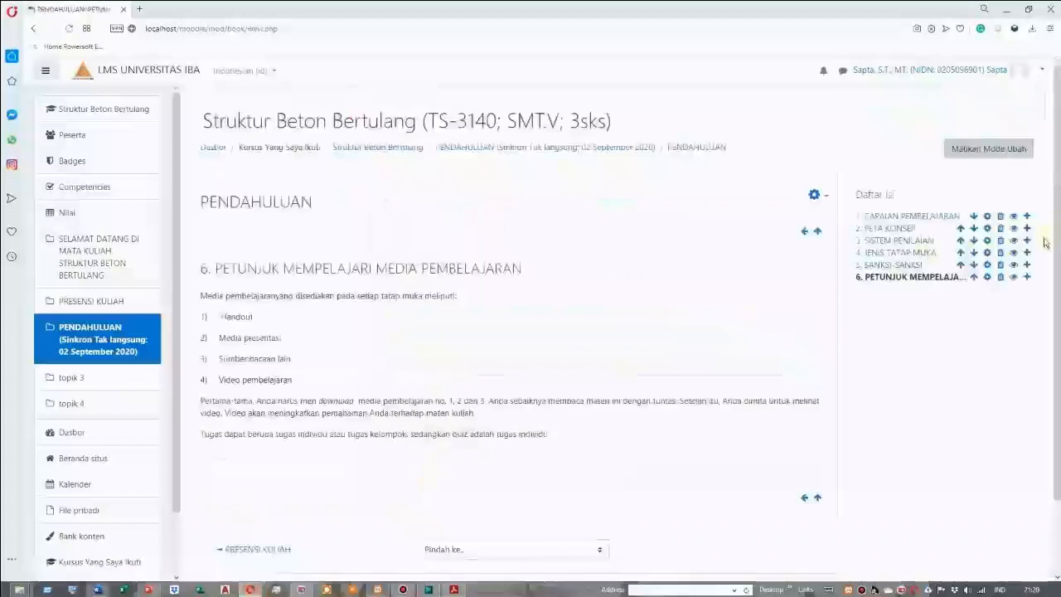
Start a new chapter after PETUNJUK MEMPELAJARI MEDIA PEMBELAJARAN, then switch to the Word document and copy the heading "REFERENSI/DAFTAR PUSTAKA"
{"action": "left_click", "coordinate": [1027, 279]}
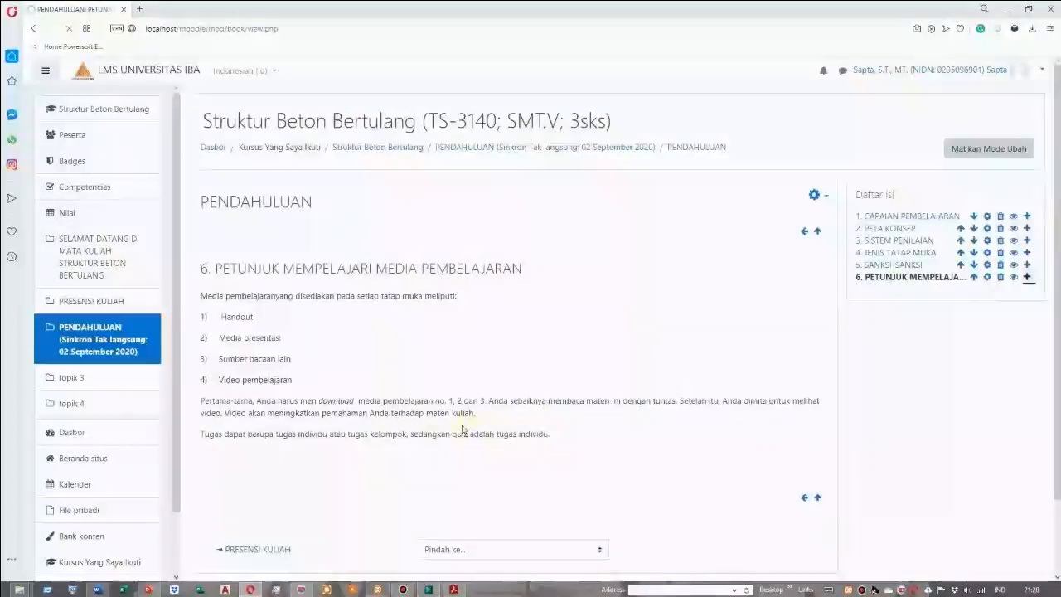
{"action": "scroll", "coordinate": [331, 489], "scroll_direction": "down", "scroll_amount": 3}
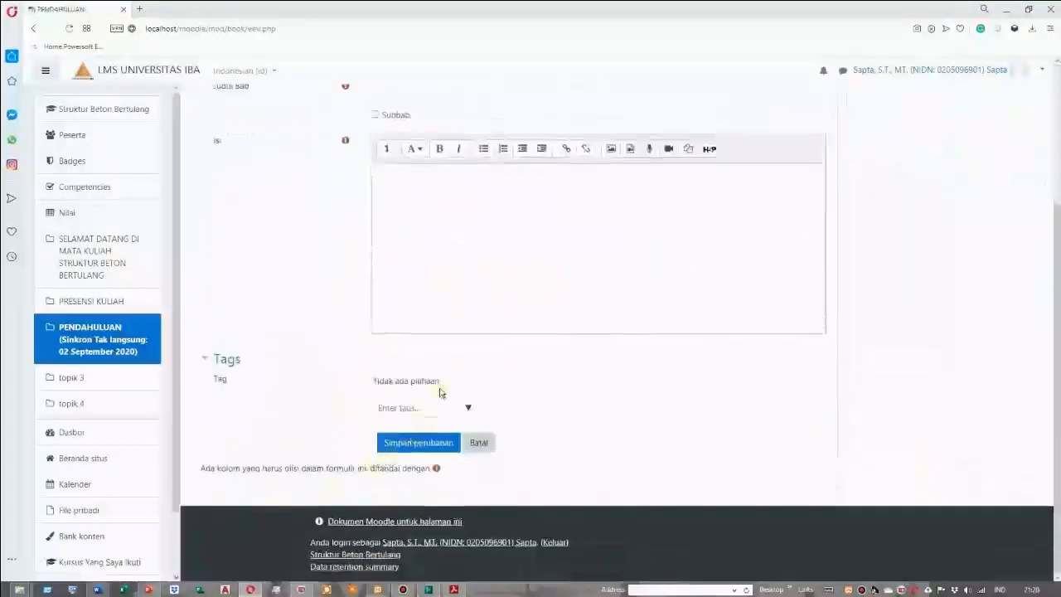
{"action": "scroll", "coordinate": [436, 332], "scroll_direction": "up", "scroll_amount": 3}
{"action": "left_click", "coordinate": [400, 284]}
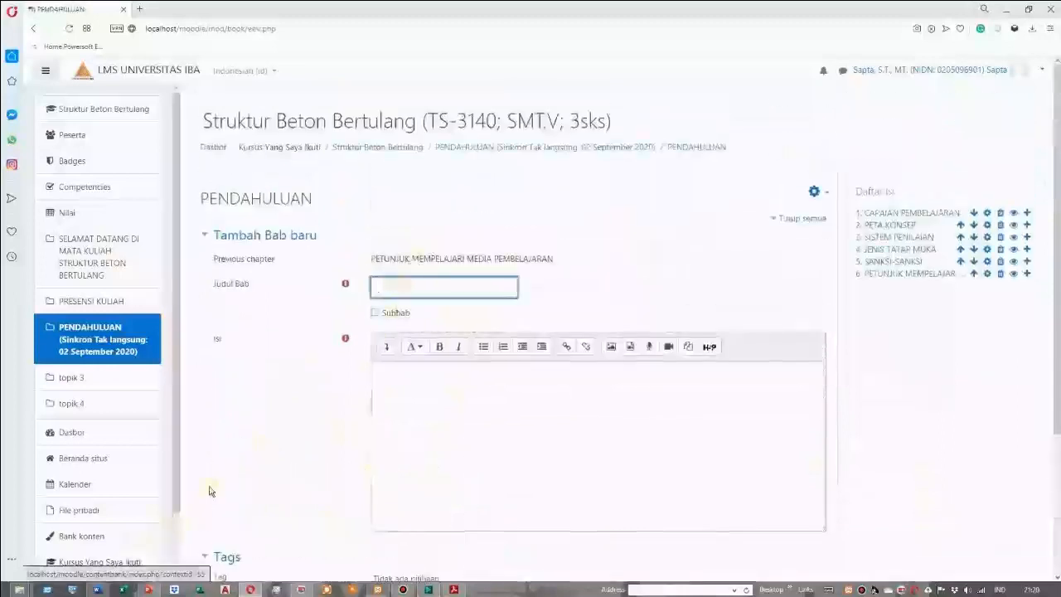
{"action": "left_click", "coordinate": [97, 590]}
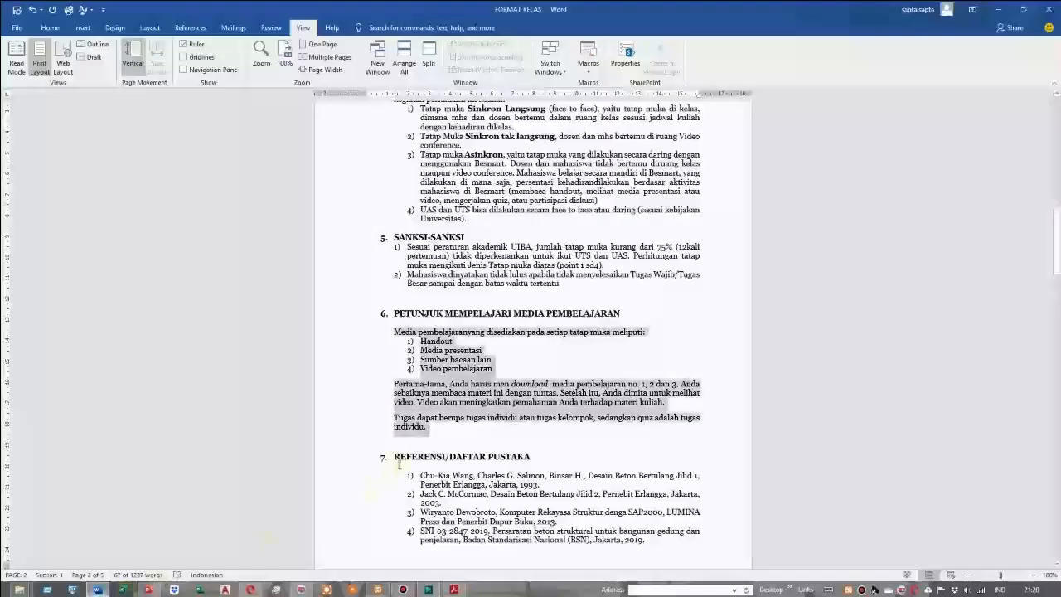
{"action": "left_click_drag", "start_coordinate": [395, 457], "coordinate": [534, 458]}
{"action": "right_click", "coordinate": [496, 458]}
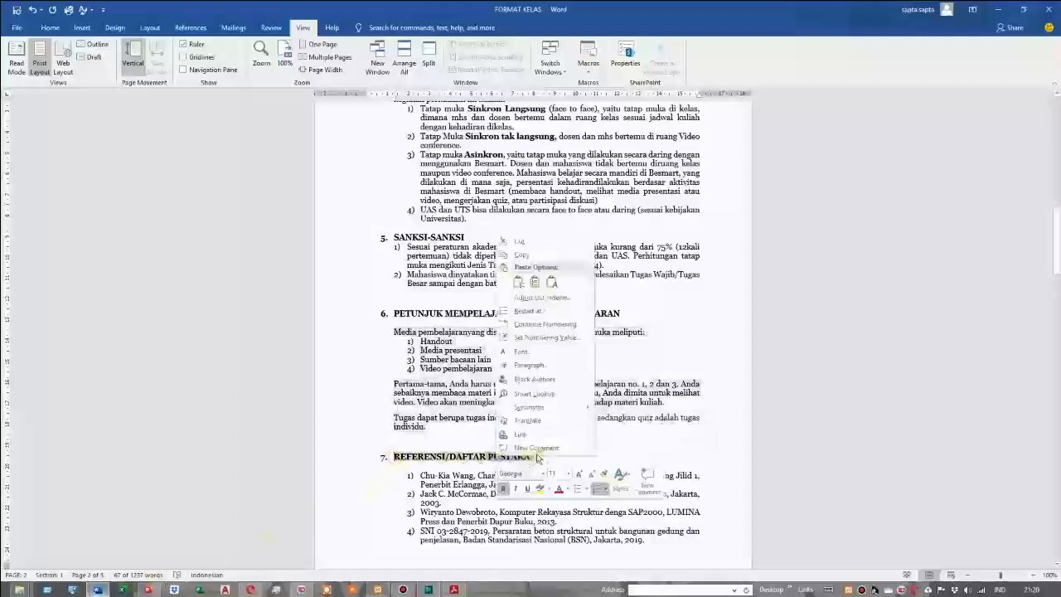
{"action": "left_click", "coordinate": [530, 255]}
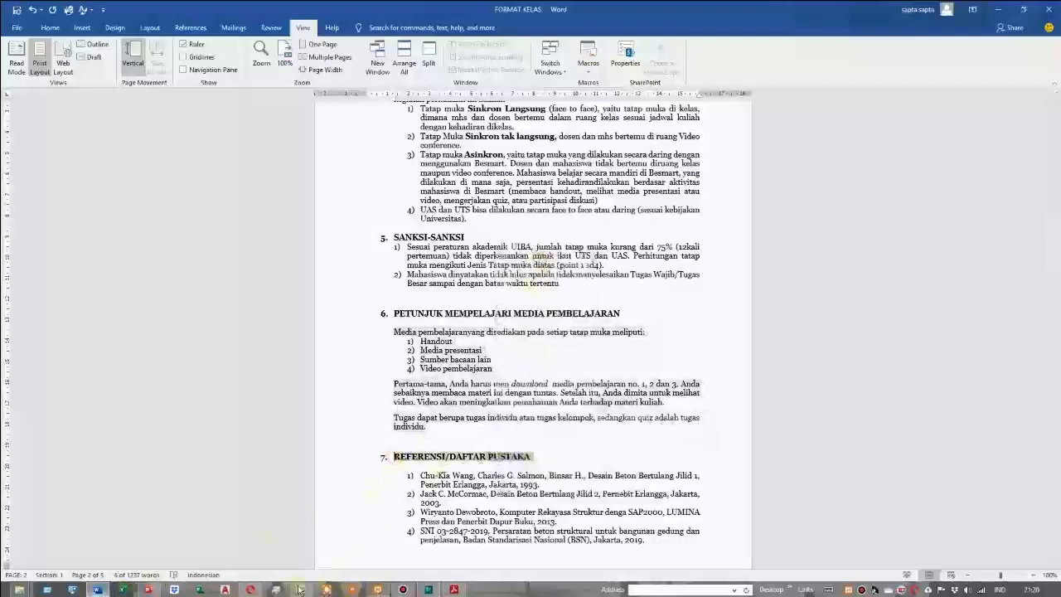
Switch back to Moodle, paste REFERENSI/DAFTAR PUSTAKA as the chapter title and remove the leading number and spaces
{"action": "left_click", "coordinate": [252, 590]}
{"action": "right_click", "coordinate": [380, 286]}
{"action": "left_click", "coordinate": [405, 355]}
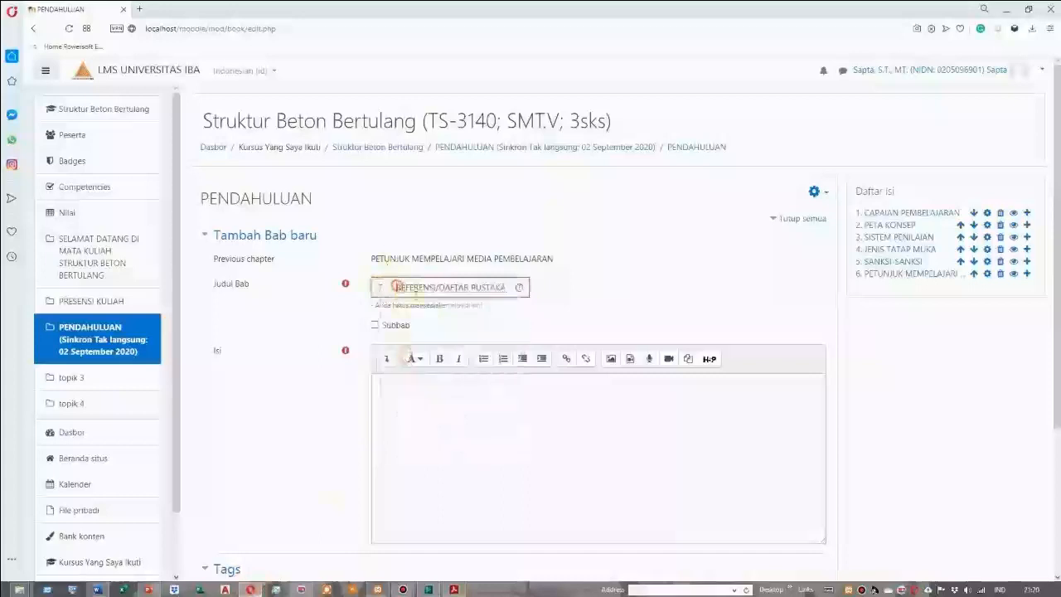
{"action": "key", "text": "BackSpace"}
{"action": "key", "text": "BackSpace"}
{"action": "key", "text": "BackSpace"}
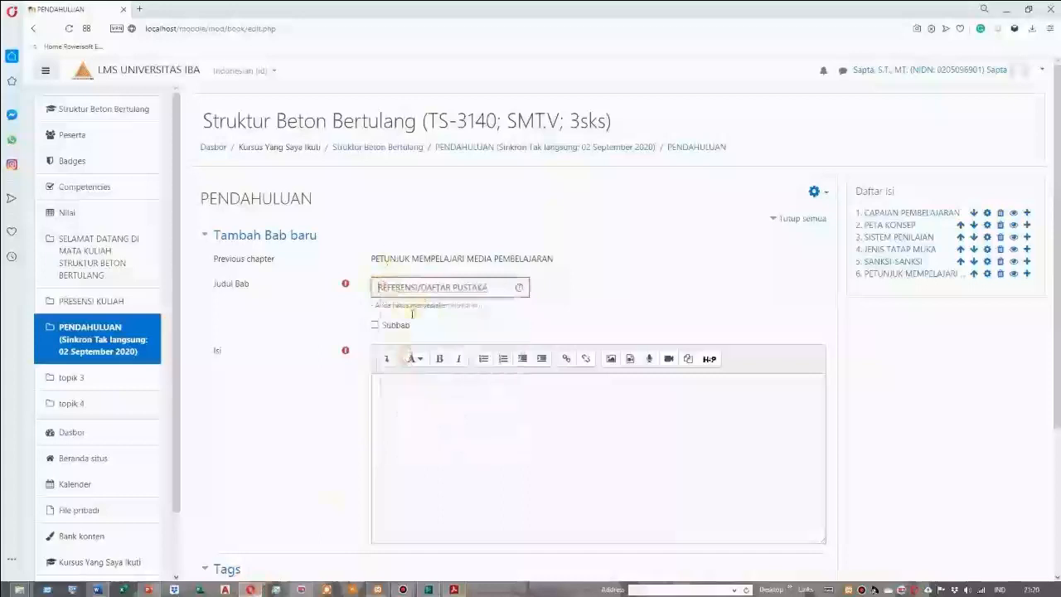
{"action": "left_click", "coordinate": [405, 391]}
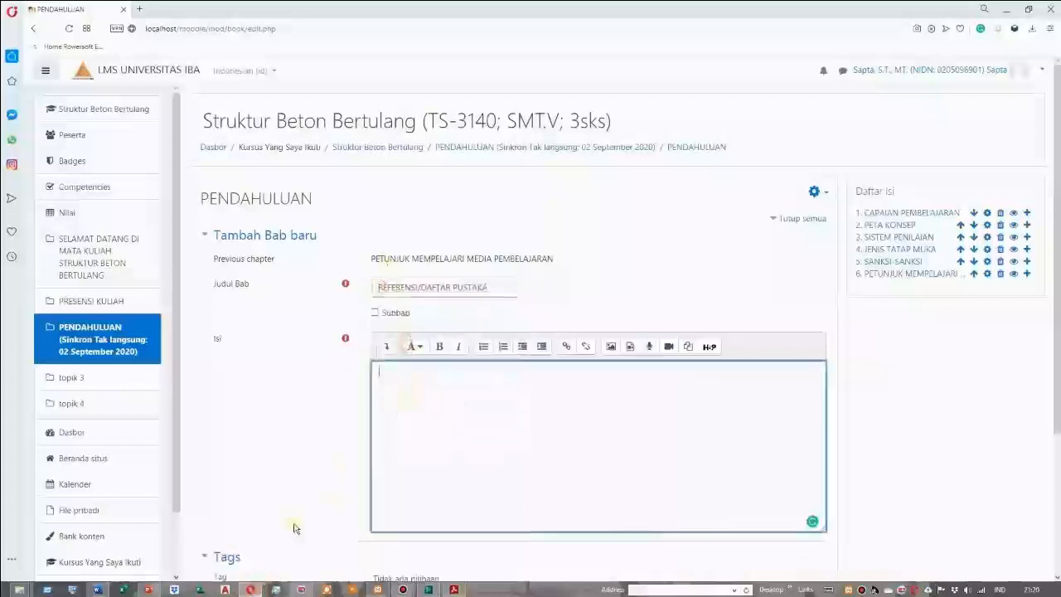
Switch to the Word document and copy the four numbered references under REFERENSI/DAFTAR PUSTAKA
{"action": "left_click", "coordinate": [97, 589]}
{"action": "left_click_drag", "start_coordinate": [417, 473], "coordinate": [650, 539]}
{"action": "right_click", "coordinate": [499, 505]}
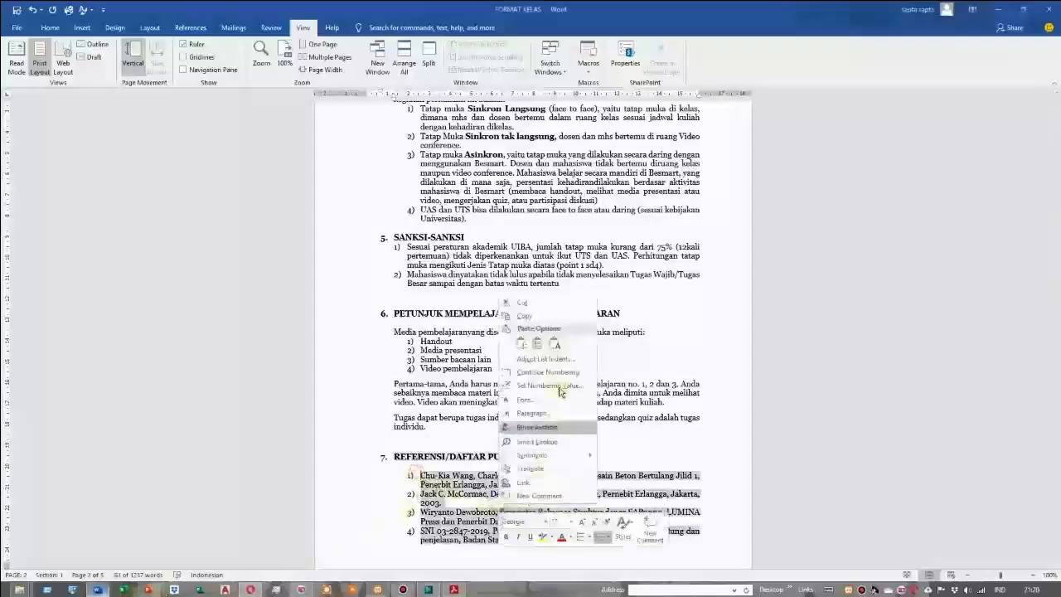
{"action": "left_click", "coordinate": [523, 316]}
{"action": "scroll", "coordinate": [546, 426], "scroll_direction": "down", "scroll_amount": 3}
{"action": "scroll", "coordinate": [544, 426], "scroll_direction": "down", "scroll_amount": 2}
{"action": "scroll", "coordinate": [539, 464], "scroll_direction": "up", "scroll_amount": 2}
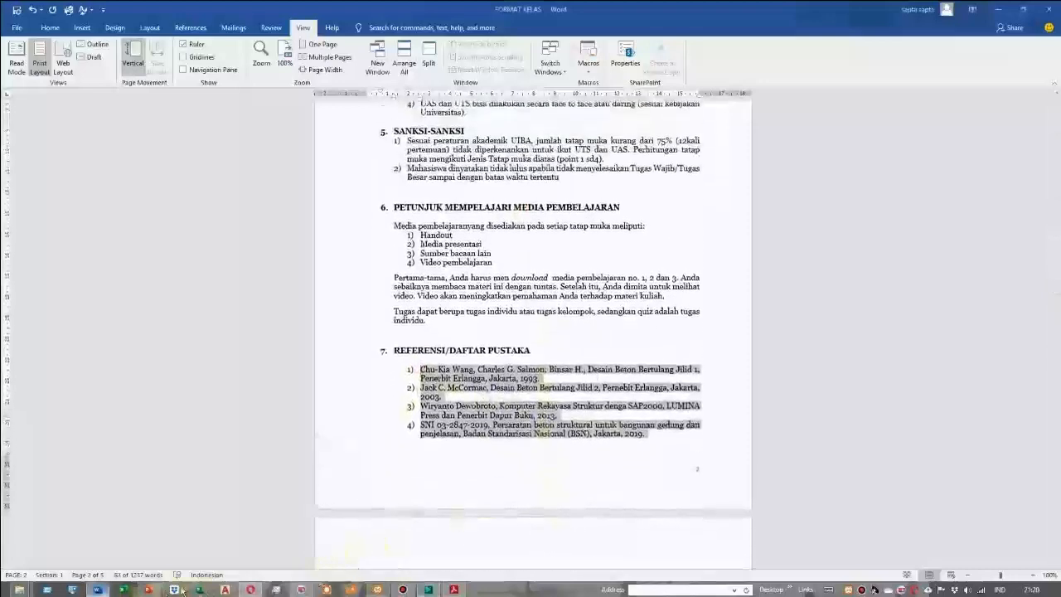
Switch back to Moodle, paste the four references as the chapter content and save the chapter
{"action": "left_click", "coordinate": [249, 590]}
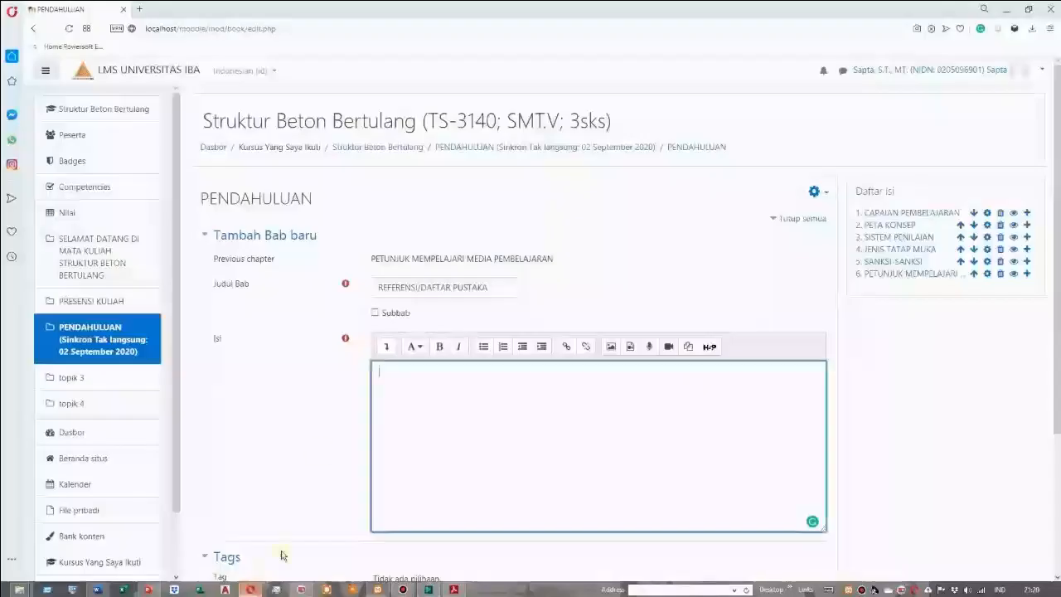
{"action": "right_click", "coordinate": [383, 373]}
{"action": "left_click", "coordinate": [435, 441]}
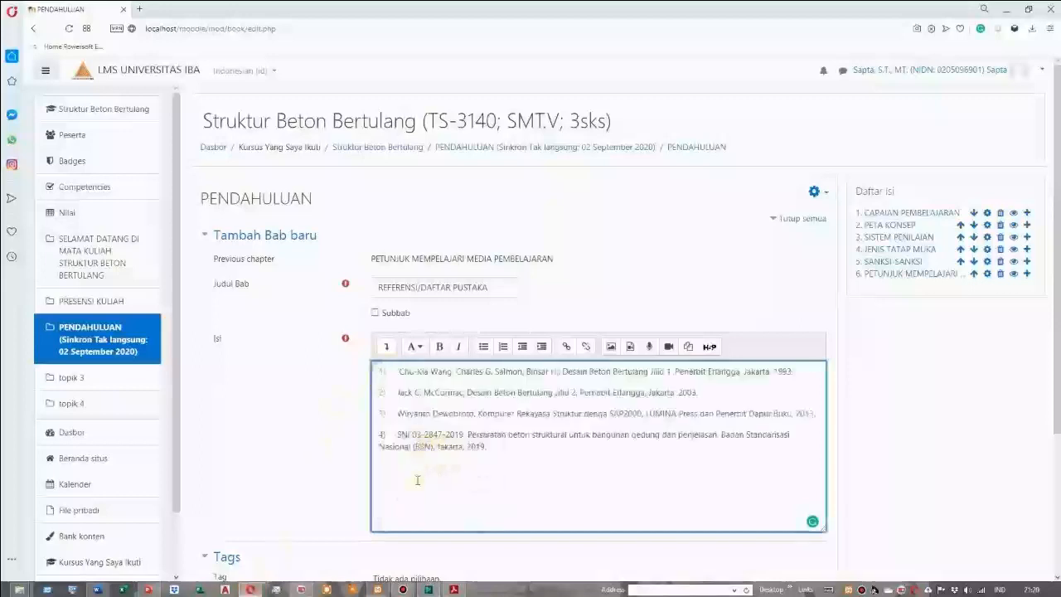
{"action": "scroll", "coordinate": [417, 480], "scroll_direction": "down", "scroll_amount": 3}
{"action": "left_click", "coordinate": [428, 445]}
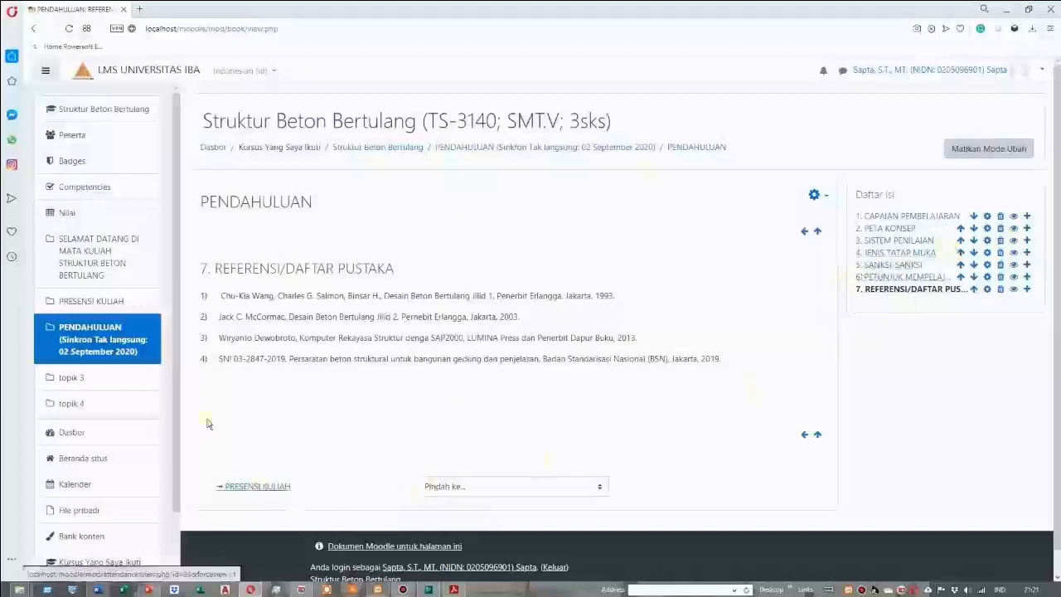
Return to the Struktur Beton Bertulang course page from the book and turn editing mode off
{"action": "left_click", "coordinate": [88, 340]}
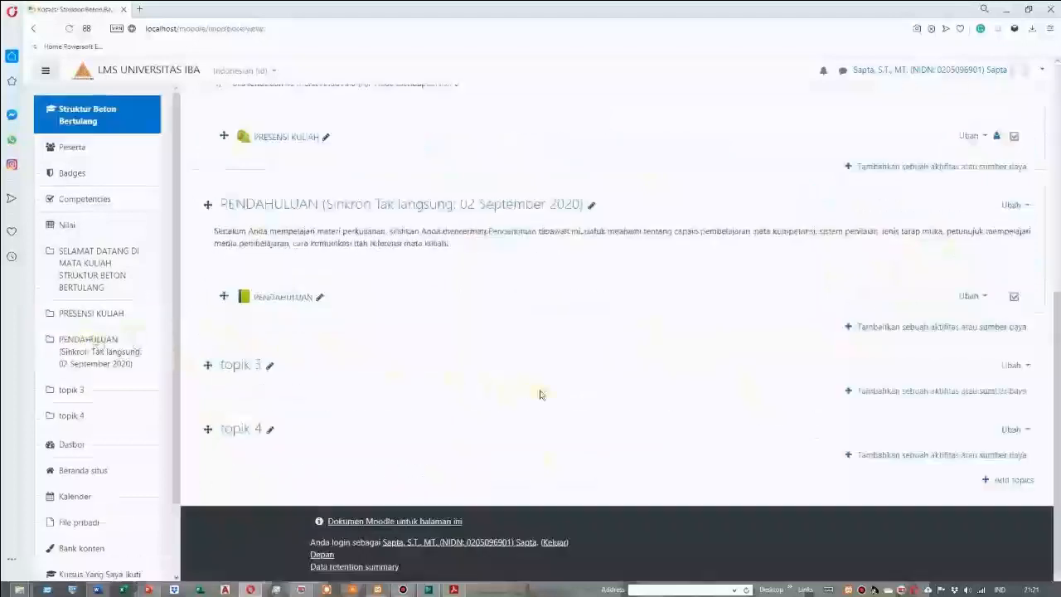
{"action": "scroll", "coordinate": [540, 394], "scroll_direction": "up", "scroll_amount": 2}
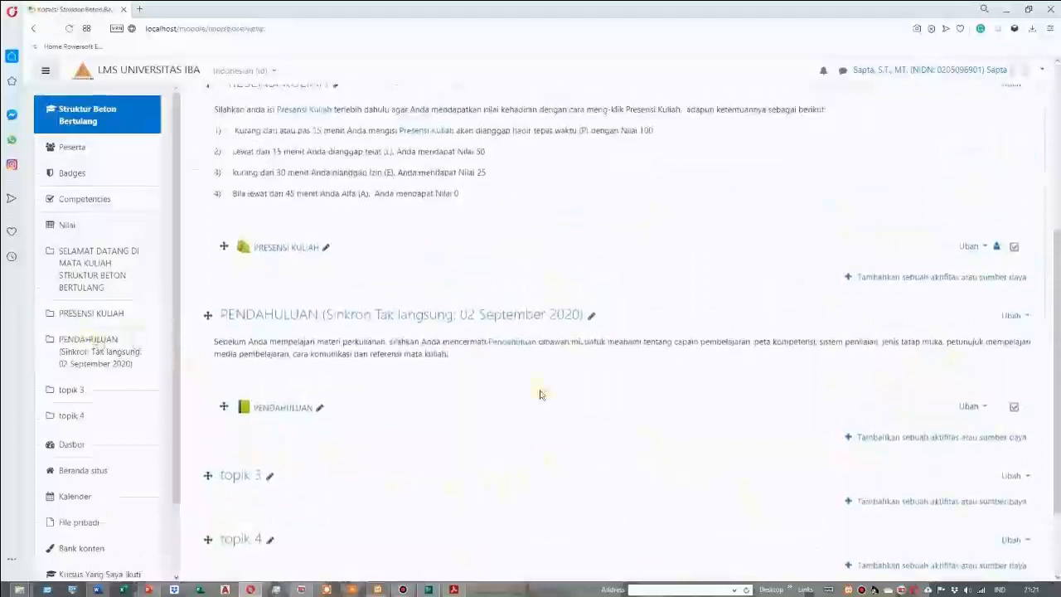
{"action": "scroll", "coordinate": [540, 394], "scroll_direction": "up", "scroll_amount": 3}
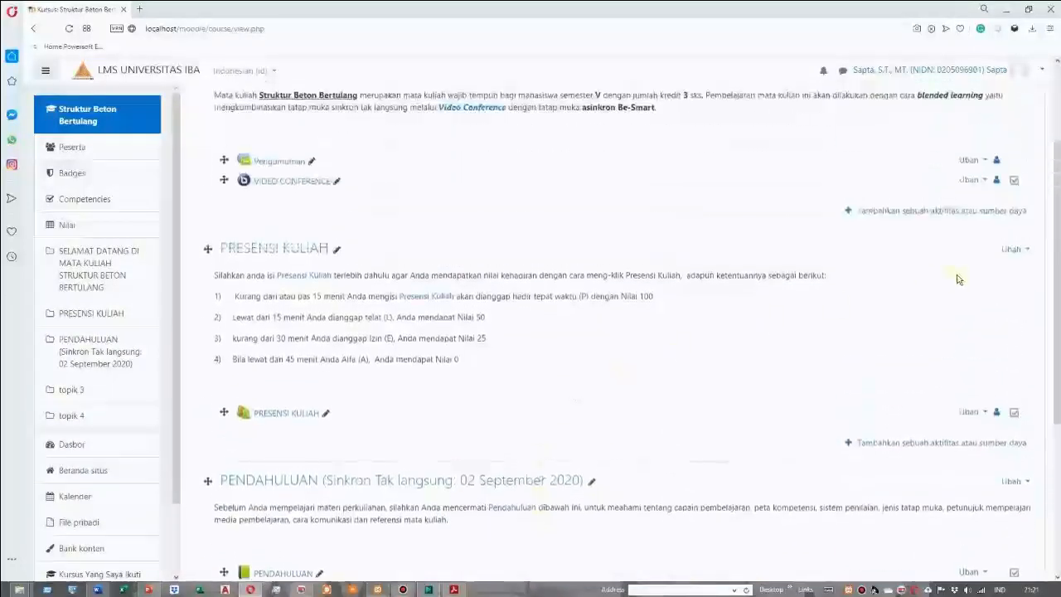
{"action": "scroll", "coordinate": [958, 280], "scroll_direction": "up", "scroll_amount": 3}
{"action": "left_click", "coordinate": [984, 148]}
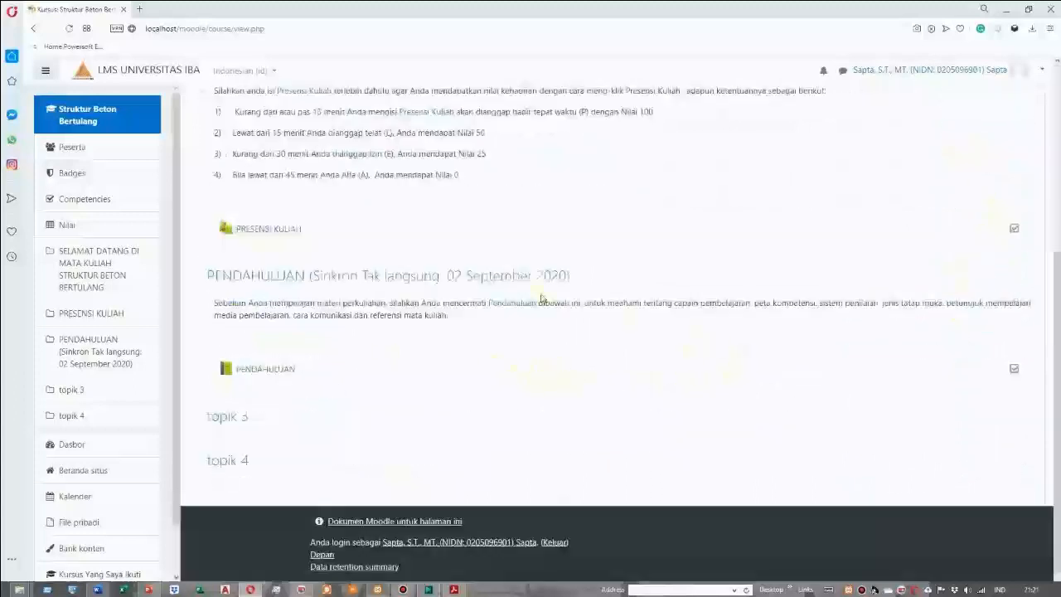
Switch the course role to Siswa to preview the course as a student
{"action": "left_click", "coordinate": [1042, 74]}
{"action": "left_click", "coordinate": [986, 215]}
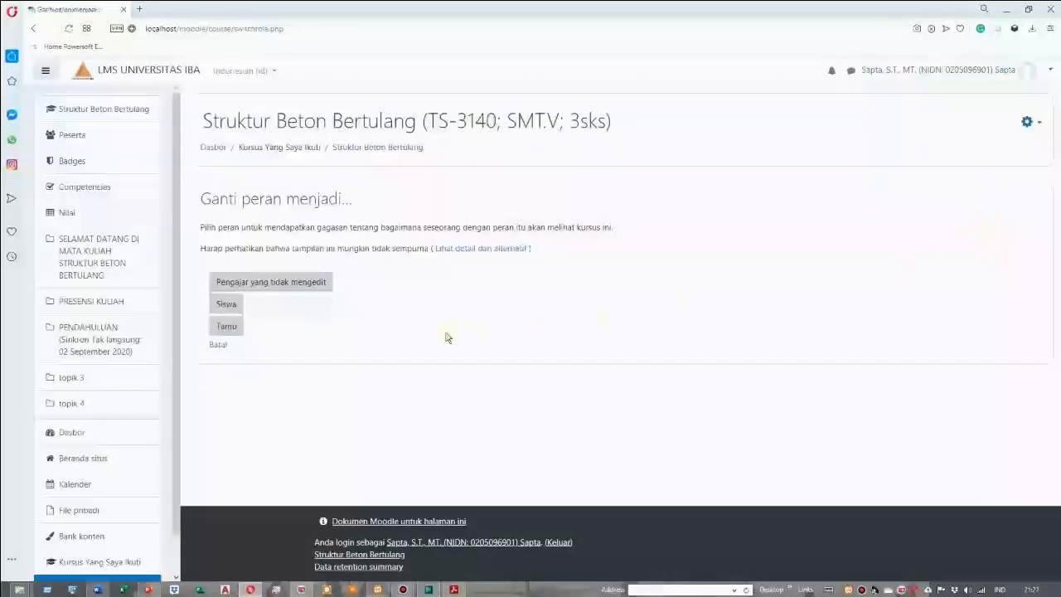
{"action": "left_click", "coordinate": [233, 311]}
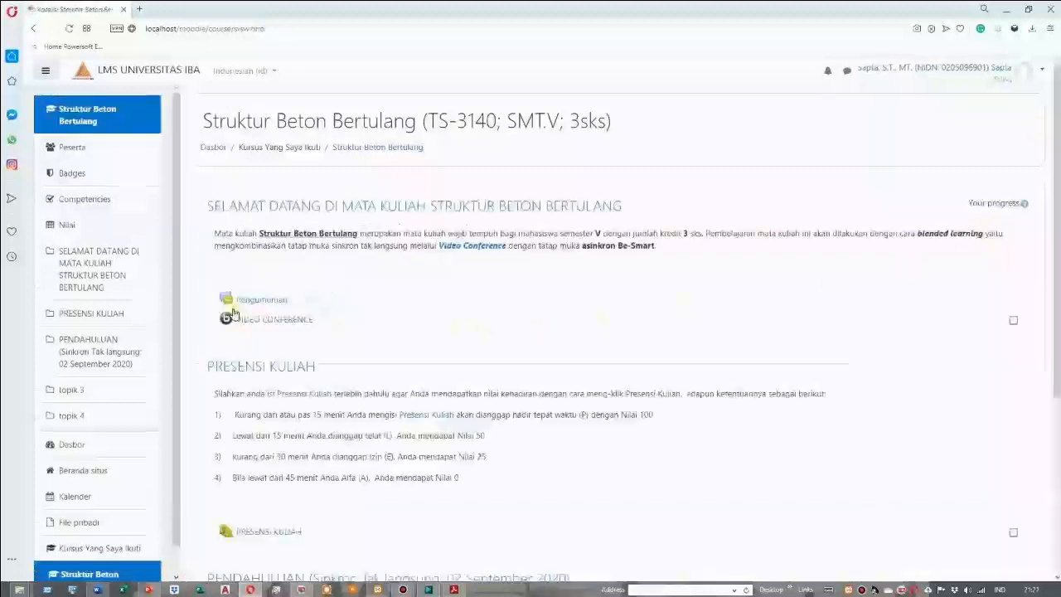
Review the course page as a student, then open the PENDAHULUAN book and its chapter PETUNJUK MEMPELAJARI MEDIA PEMBELAJARAN
{"action": "scroll", "coordinate": [701, 301], "scroll_direction": "down", "scroll_amount": 2}
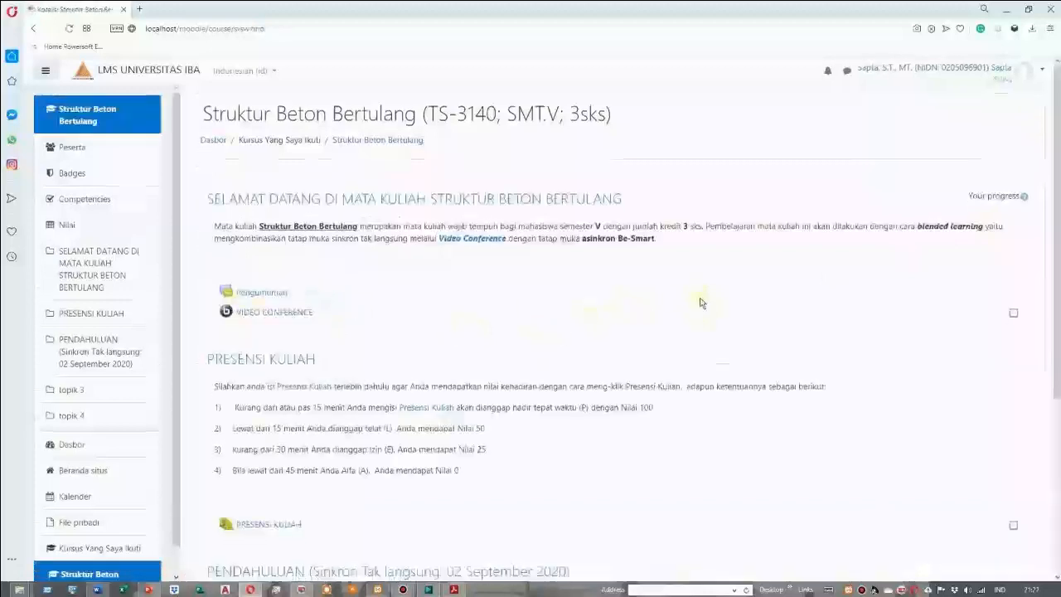
{"action": "scroll", "coordinate": [701, 303], "scroll_direction": "up", "scroll_amount": 1}
{"action": "scroll", "coordinate": [701, 302], "scroll_direction": "down", "scroll_amount": 2}
{"action": "scroll", "coordinate": [700, 302], "scroll_direction": "up", "scroll_amount": 1}
{"action": "scroll", "coordinate": [700, 302], "scroll_direction": "down", "scroll_amount": 2}
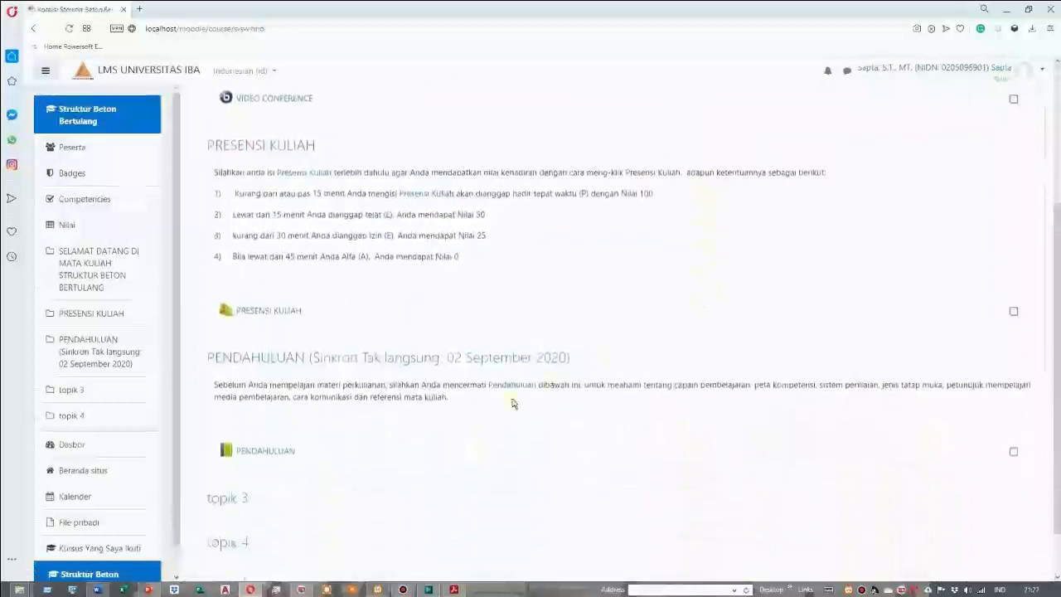
{"action": "left_click", "coordinate": [260, 455]}
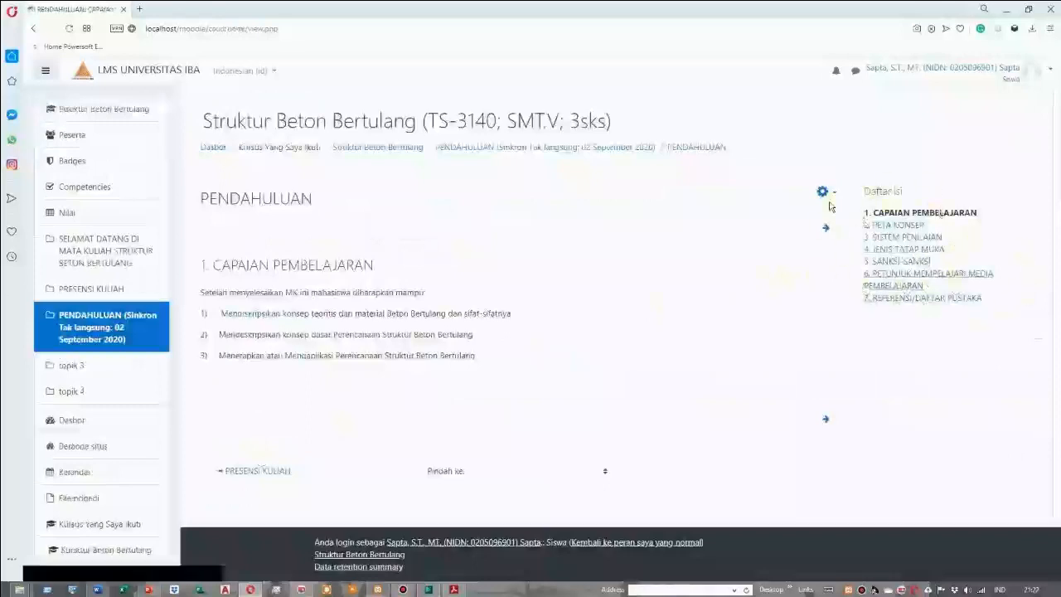
{"action": "left_click", "coordinate": [887, 282]}
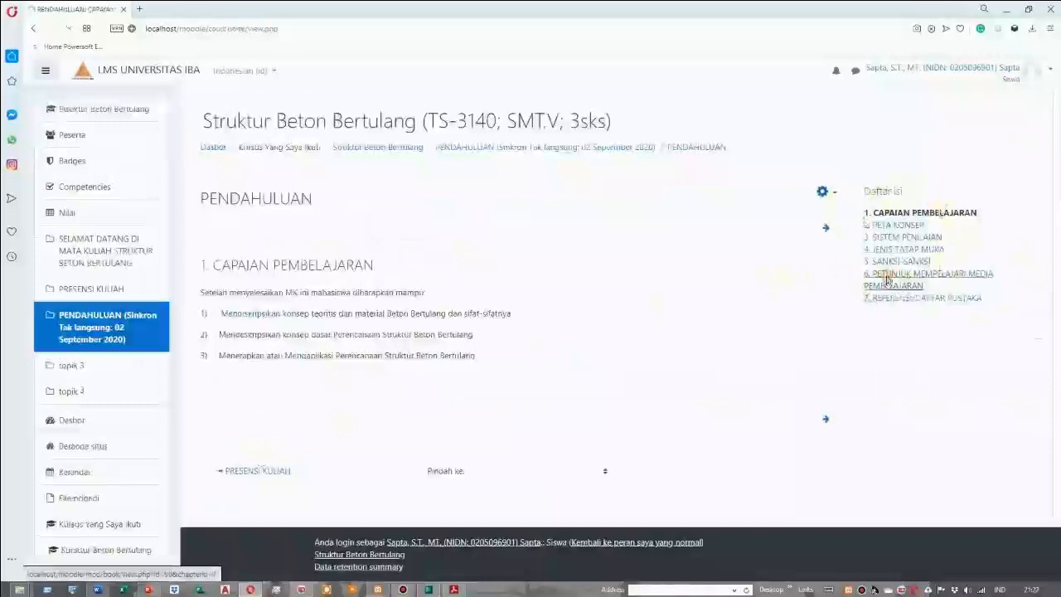
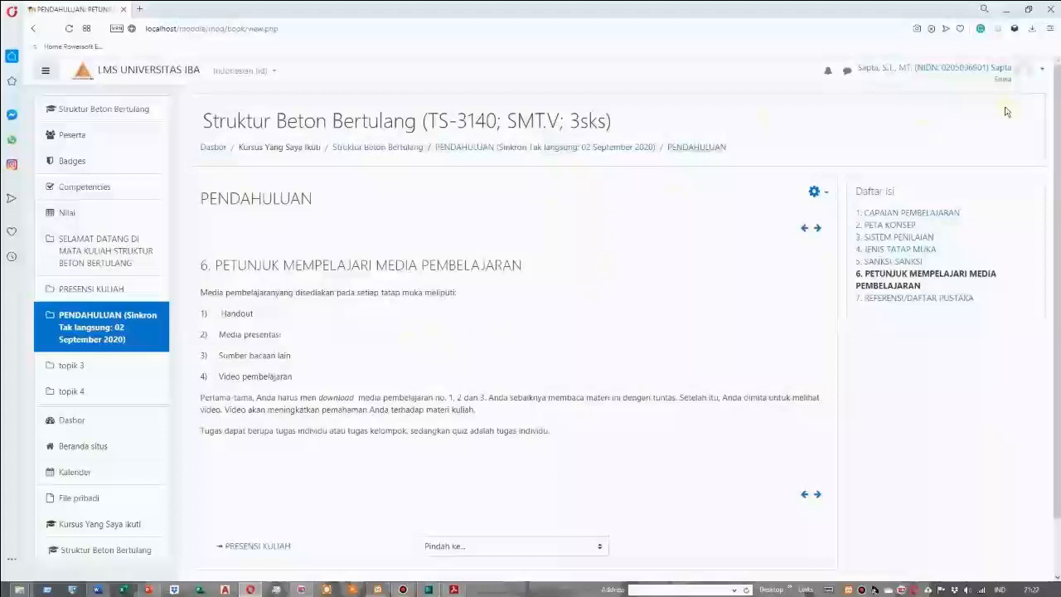
Return from the student preview to the normal role and go back to the PENDAHULUAN section of the course page
{"action": "left_click", "coordinate": [1043, 70]}
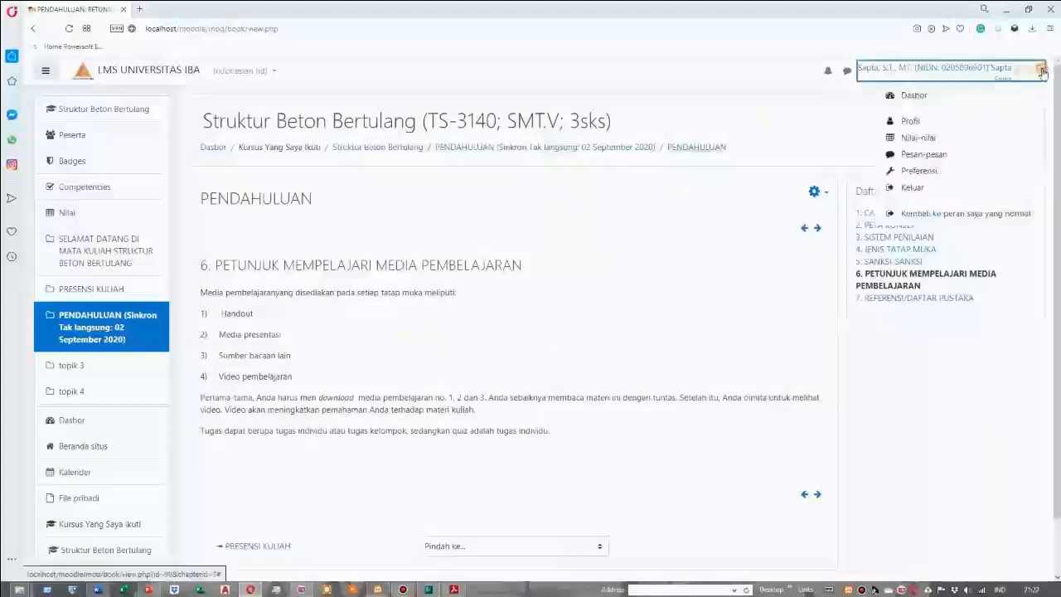
{"action": "left_click", "coordinate": [916, 213]}
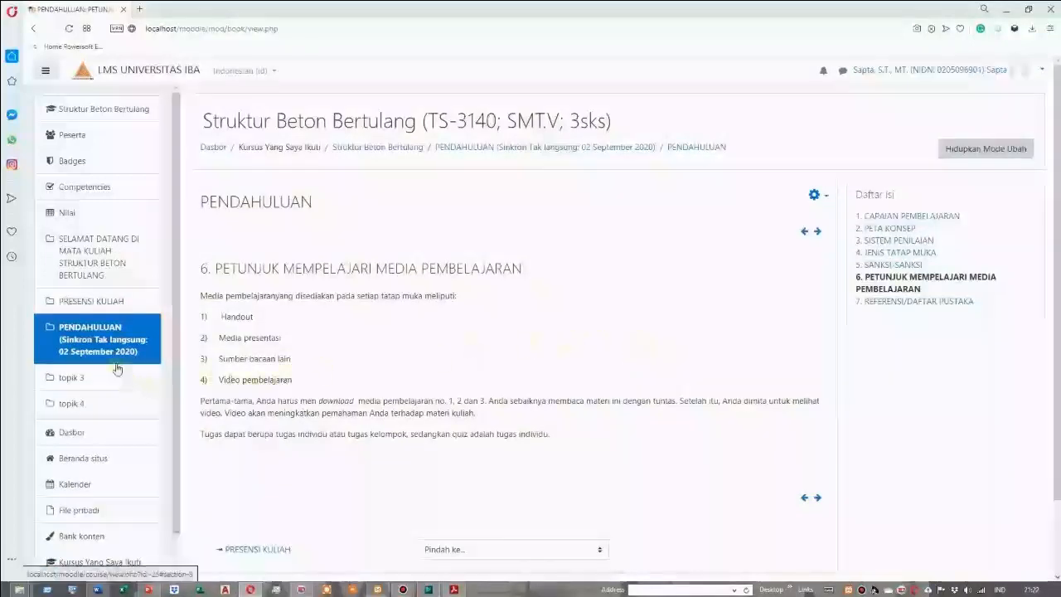
{"action": "left_click", "coordinate": [89, 345]}
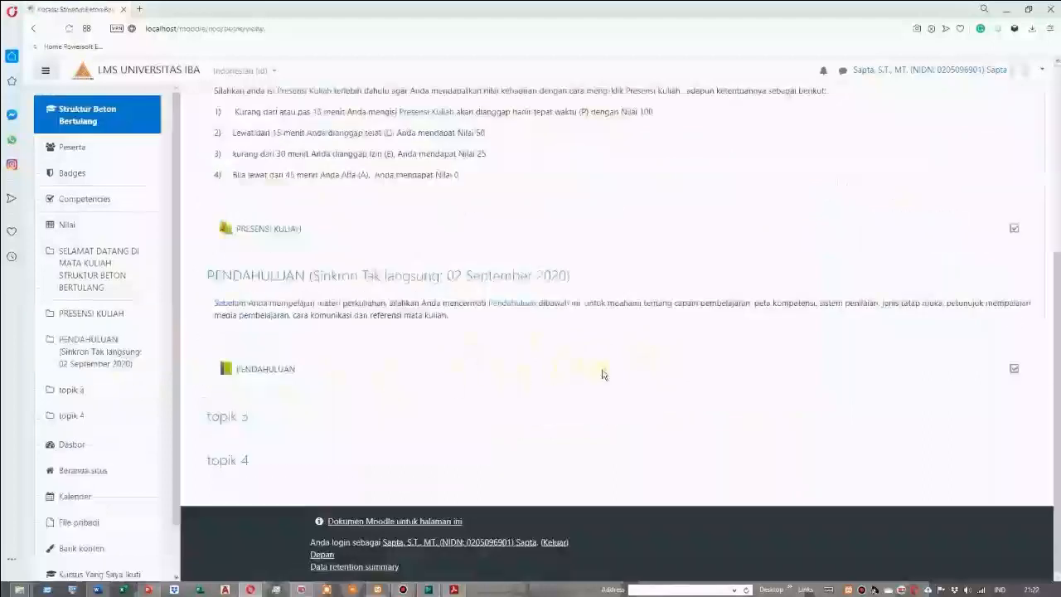
Turn editing mode on and start adding a File resource to the PENDAHULUAN section
{"action": "scroll", "coordinate": [604, 375], "scroll_direction": "up", "scroll_amount": 4}
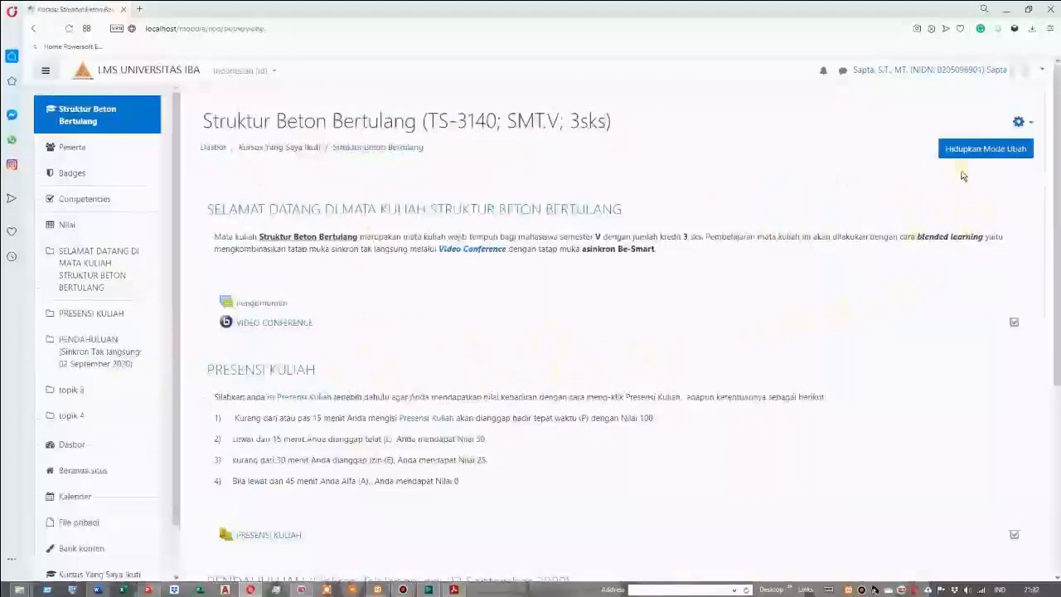
{"action": "left_click", "coordinate": [981, 150]}
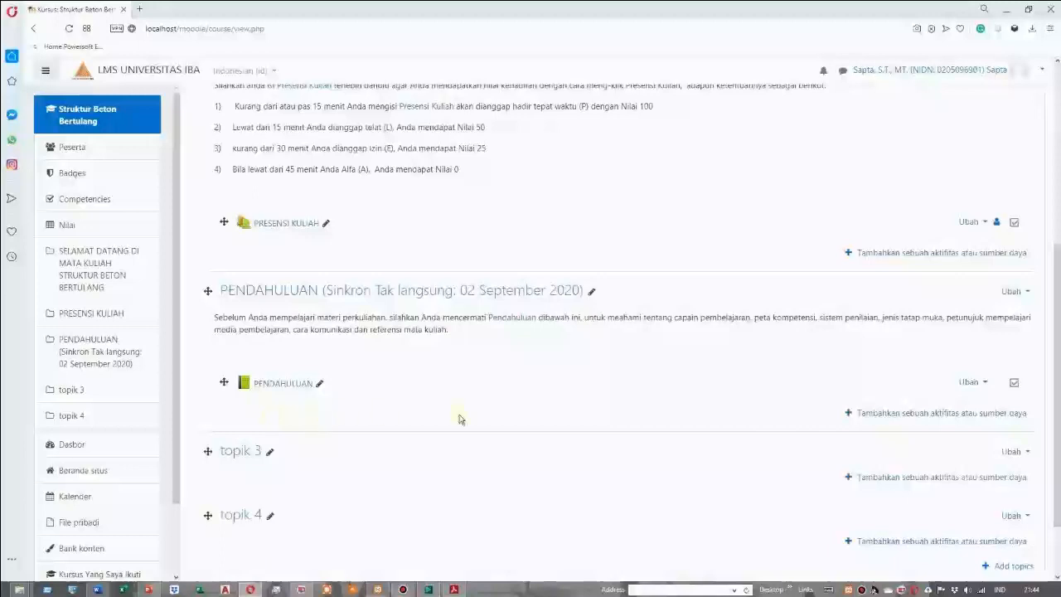
{"action": "left_click", "coordinate": [915, 419]}
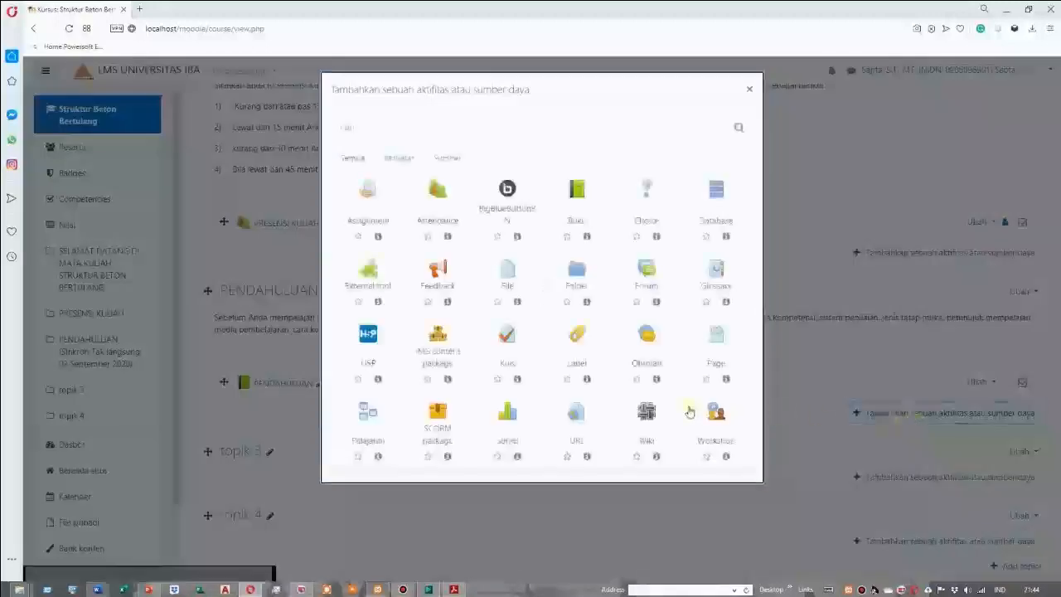
{"action": "left_click", "coordinate": [448, 158]}
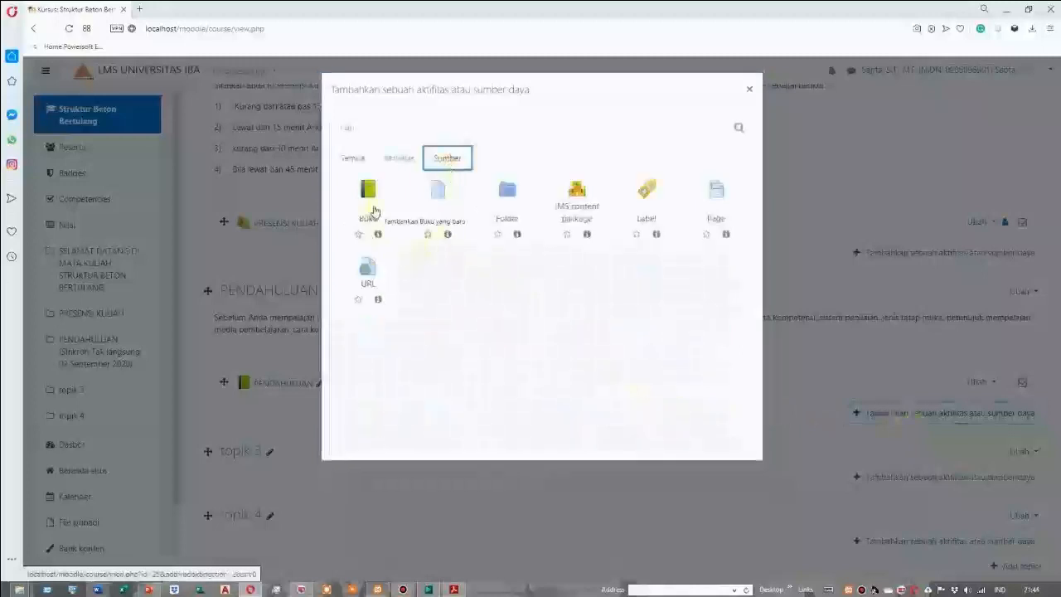
{"action": "left_click", "coordinate": [442, 209]}
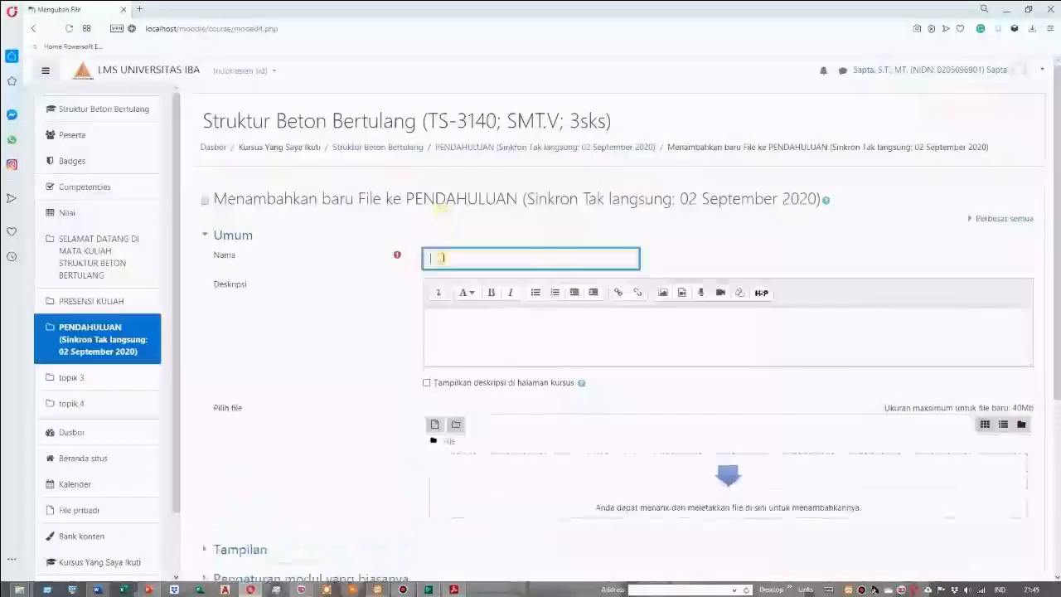
Name the file resource RENCANA PEMBELAJARAN SEMESTER (RPS)
{"action": "type", "text": "RENCANAPS"}
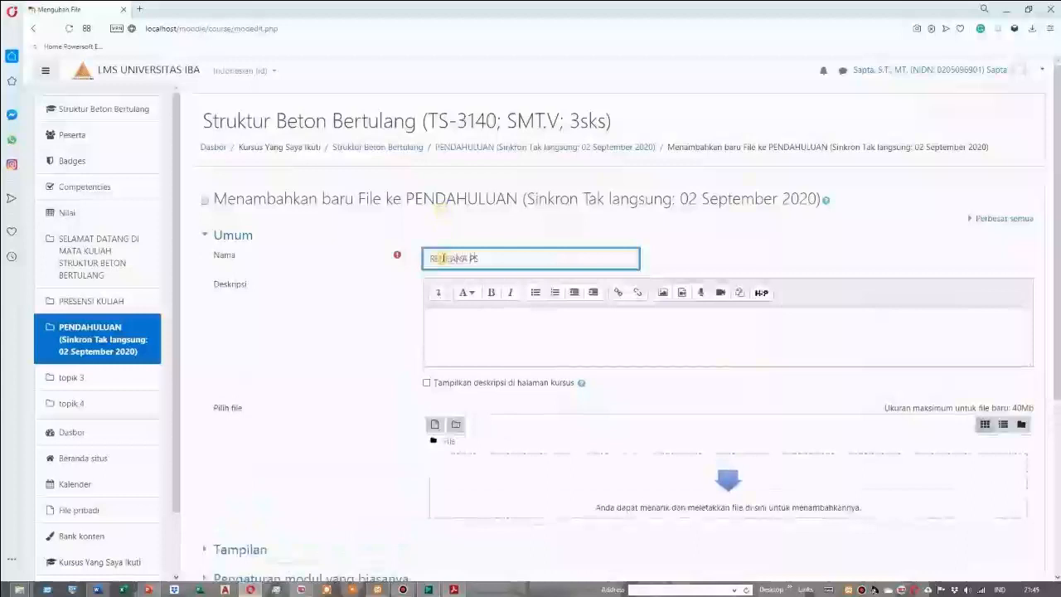
{"action": "type", "text": " EMBELAJARAN"}
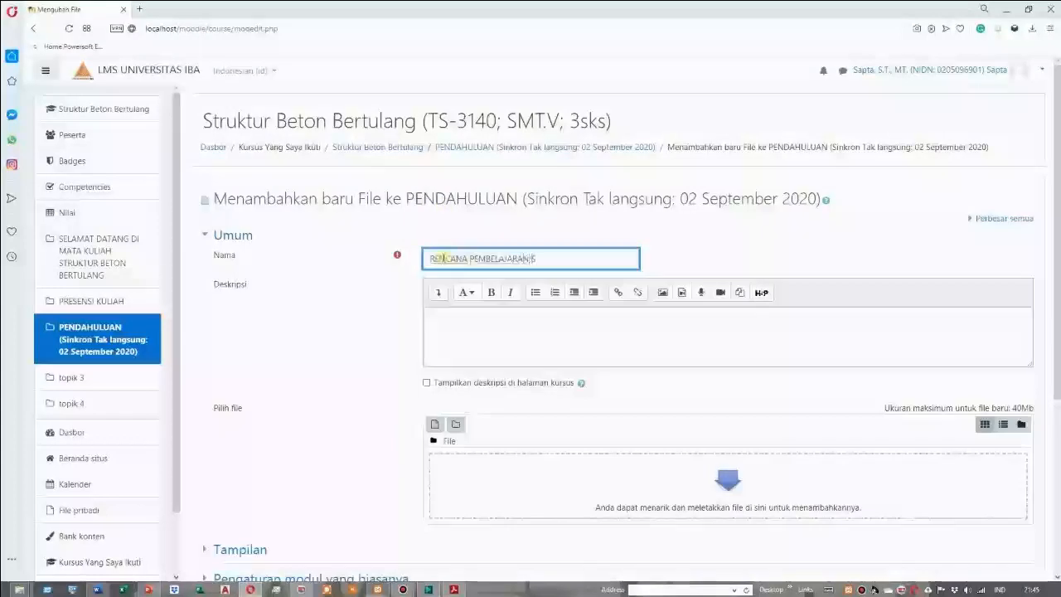
{"action": "type", "text": " SEMESTE"}
{"action": "type", "text": "R"}
{"action": "type", "text": " (II"}
{"action": "type", "text": ")"}
{"action": "key", "text": "BackSpace"}
{"action": "type", "text": "RPS"}
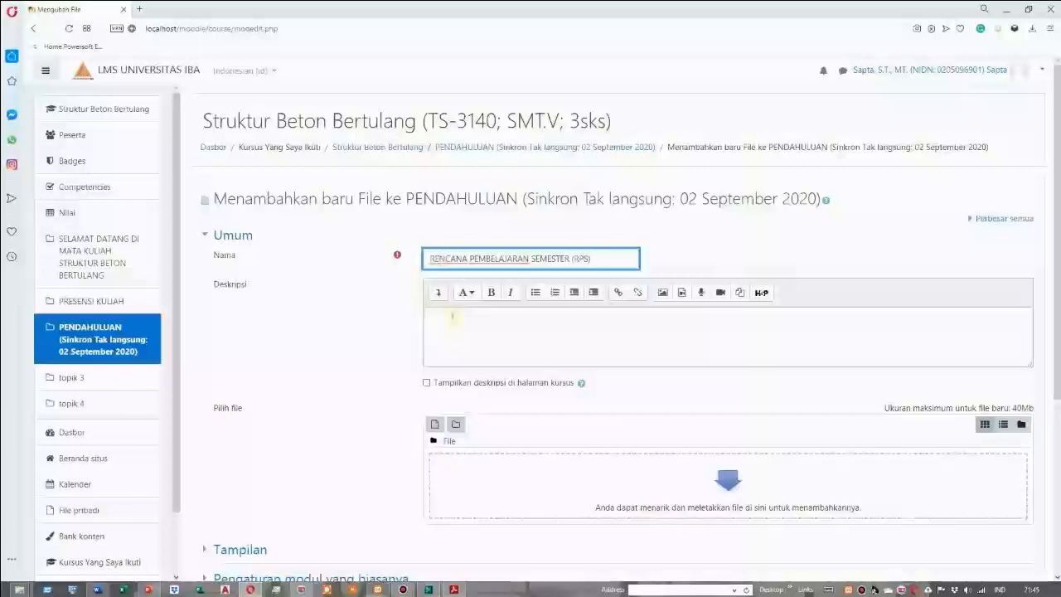
Enter the description "Silahkan di Download Dokumen RPS diatas" and have it shown on the course page
{"action": "left_click", "coordinate": [453, 314]}
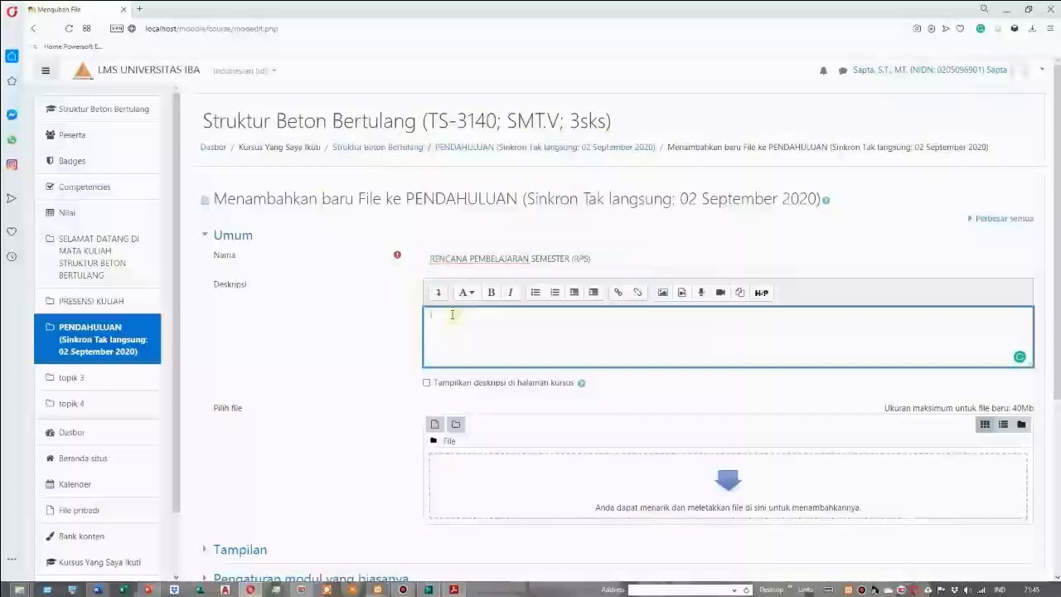
{"action": "type", "text": "s"}
{"action": "type", "text": "ilabkan di"}
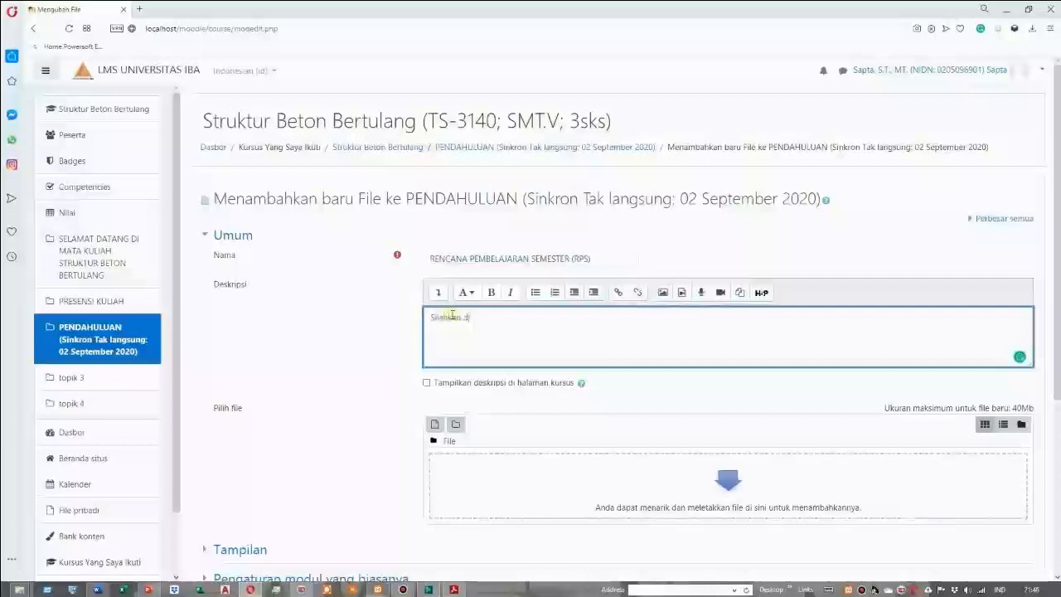
{"action": "type", "text": "download RPS"}
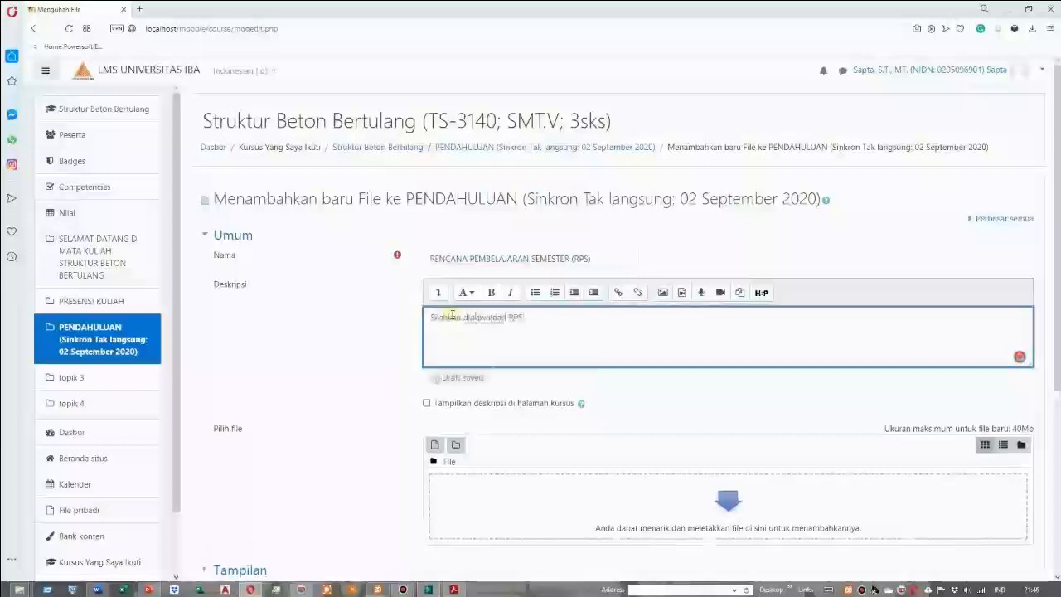
{"action": "type", "text": "Dokumen "}
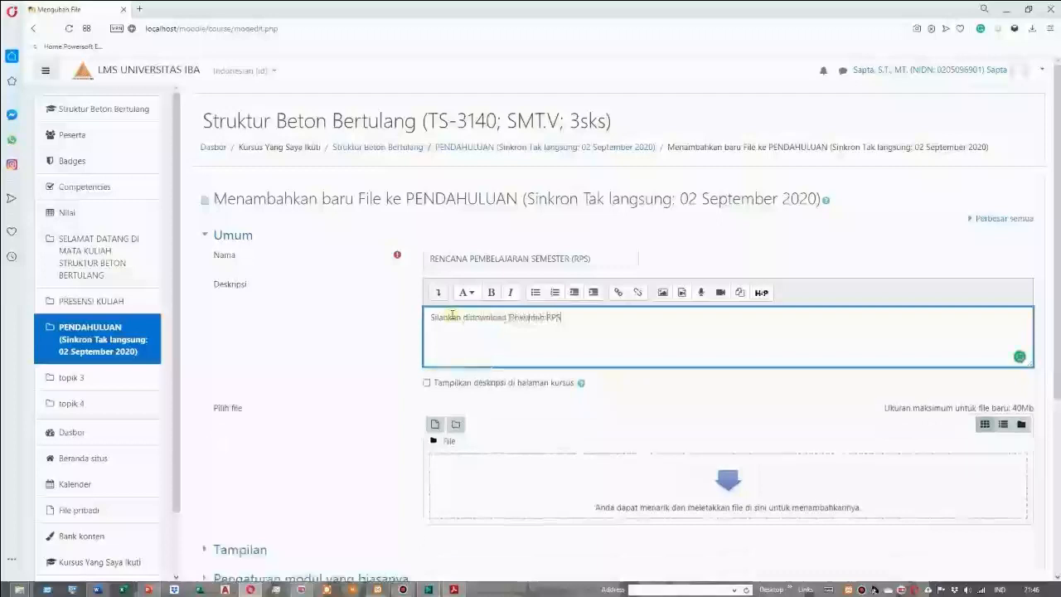
{"action": "type", "text": "etel"}
{"action": "type", "text": "a"}
{"action": "key", "text": "Delete"}
{"action": "type", "text": "diatas"}
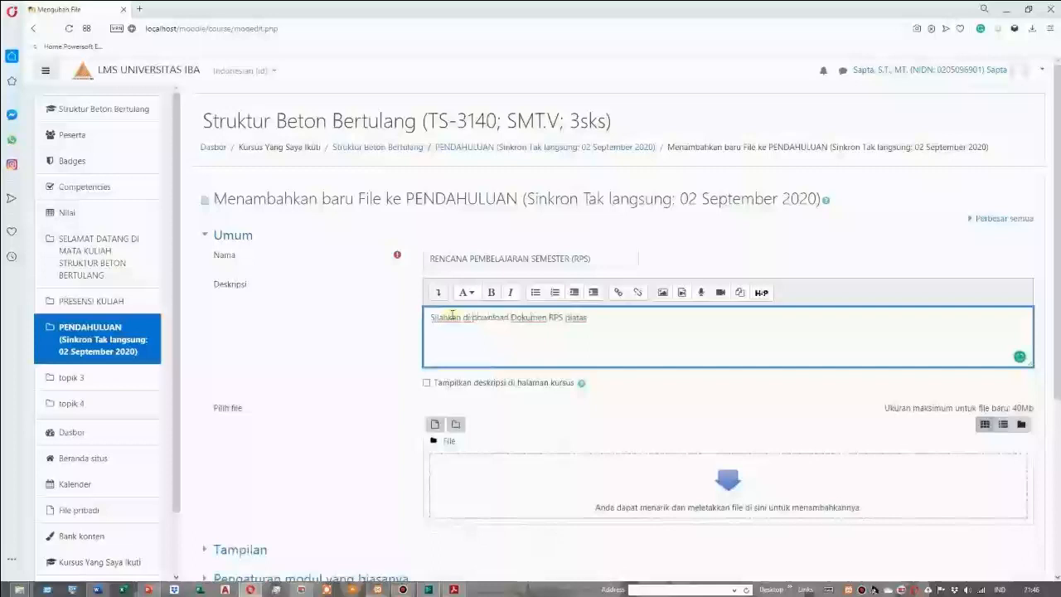
{"action": "key", "text": "shift+Right"}
{"action": "type", "text": "D"}
{"action": "left_click", "coordinate": [427, 385]}
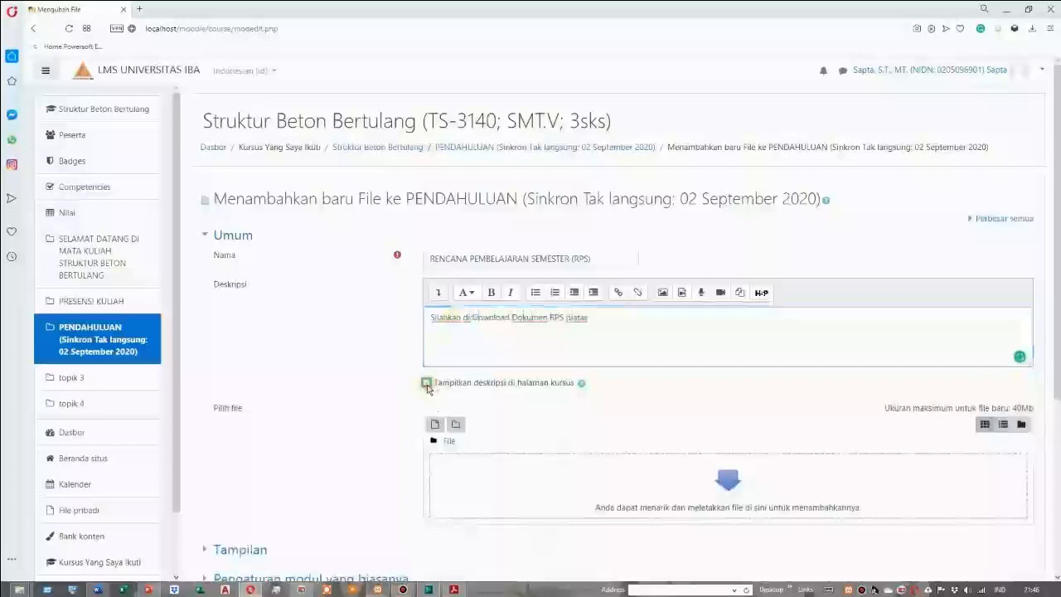
Upload RPS.pdf from the Pelatihan LMS-Moodle folder to the file resource, then save and return to the course
{"action": "left_click", "coordinate": [436, 426]}
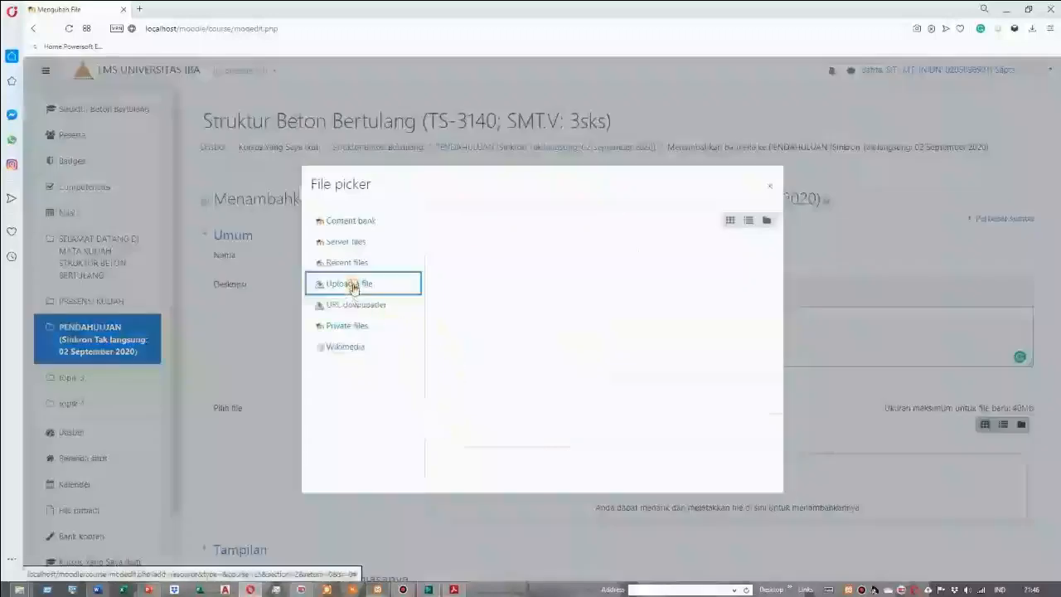
{"action": "left_click", "coordinate": [352, 285]}
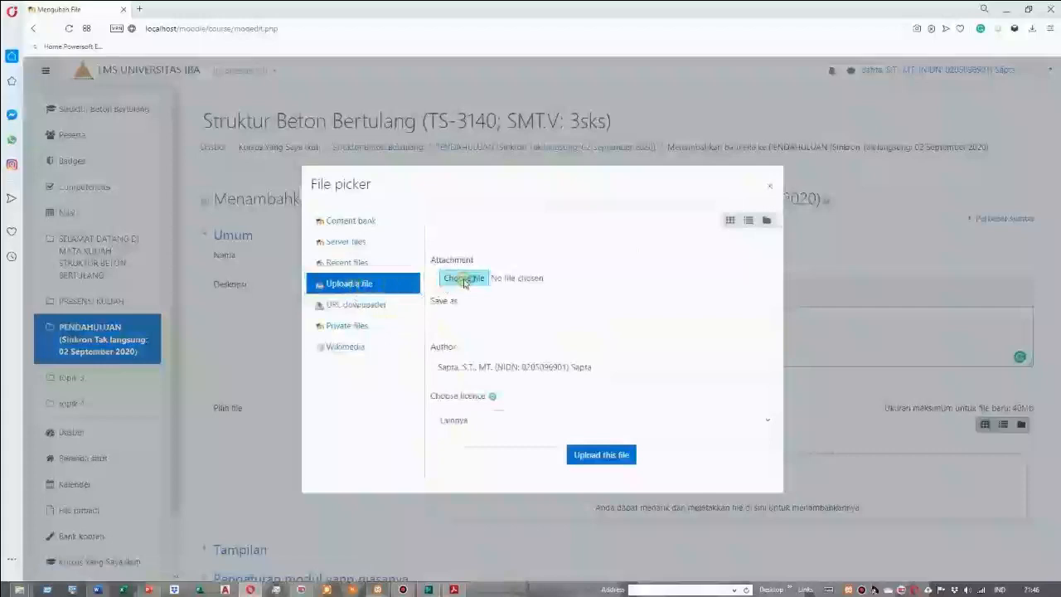
{"action": "left_click", "coordinate": [464, 282]}
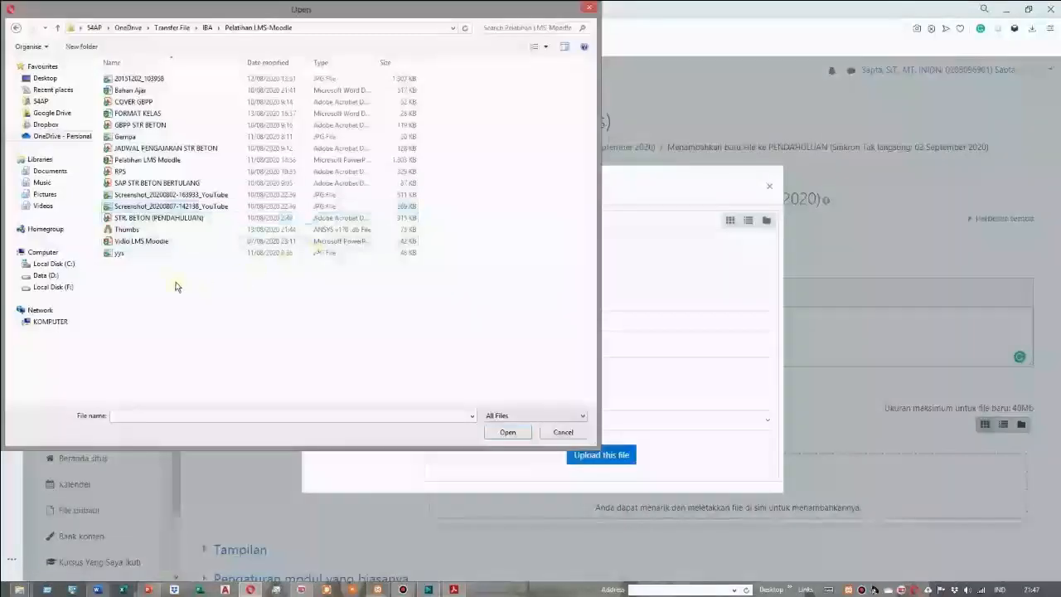
{"action": "left_click", "coordinate": [121, 172]}
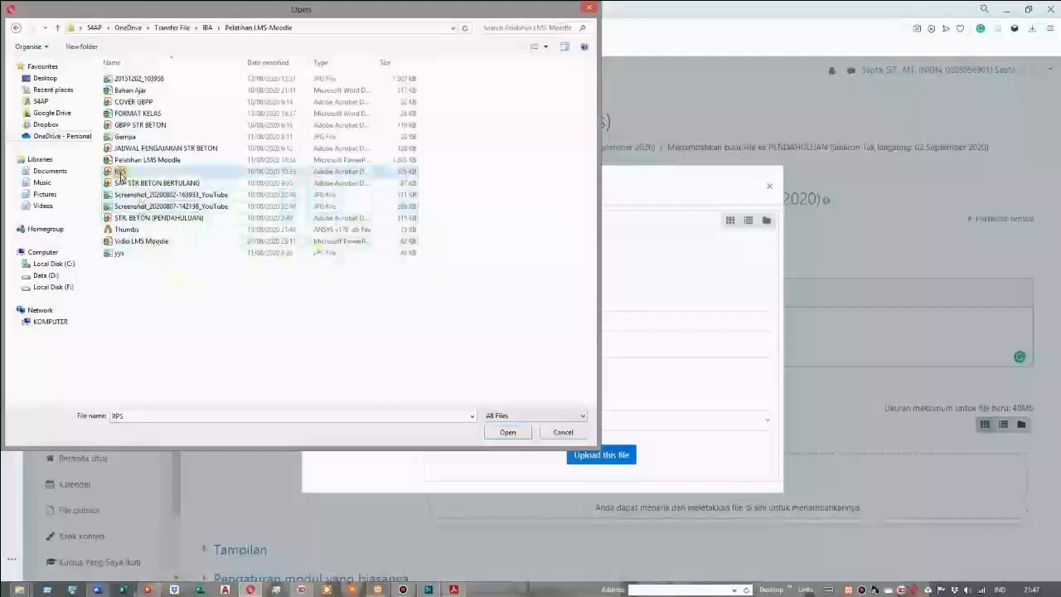
{"action": "left_click", "coordinate": [508, 434]}
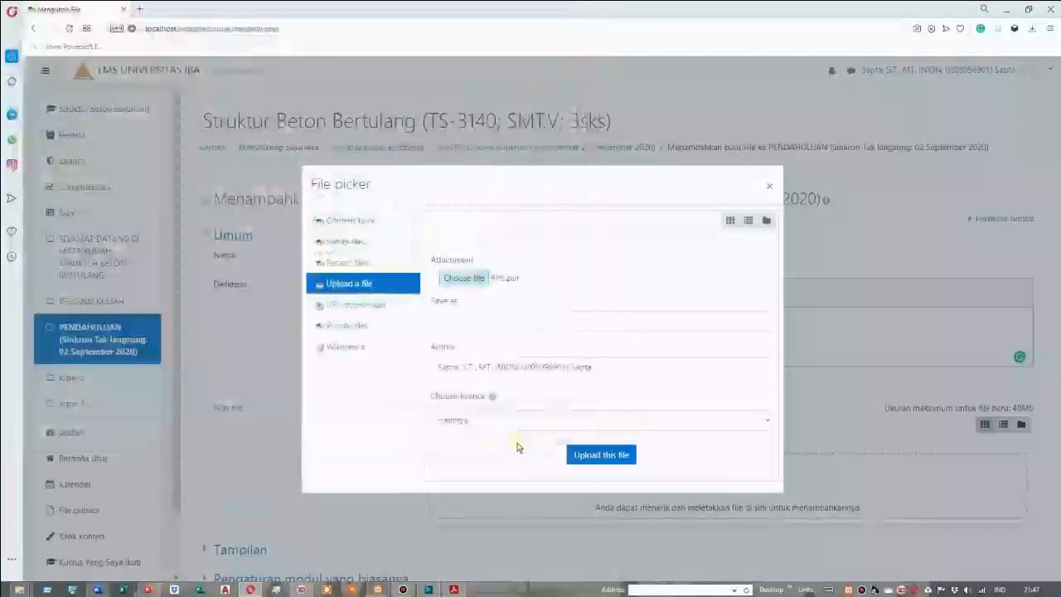
{"action": "left_click", "coordinate": [597, 457]}
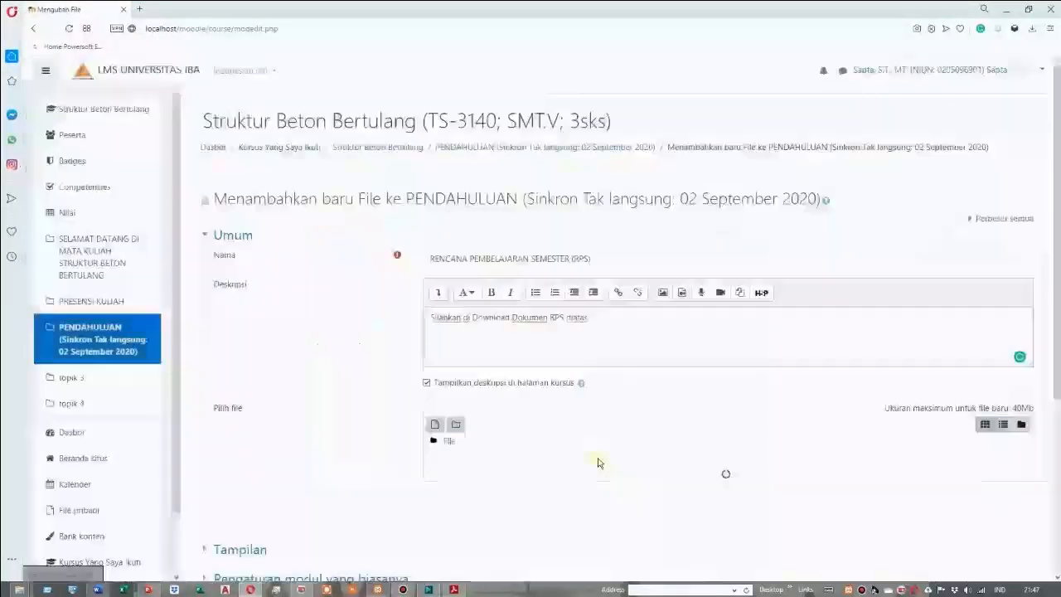
{"action": "scroll", "coordinate": [517, 480], "scroll_direction": "down", "scroll_amount": 3}
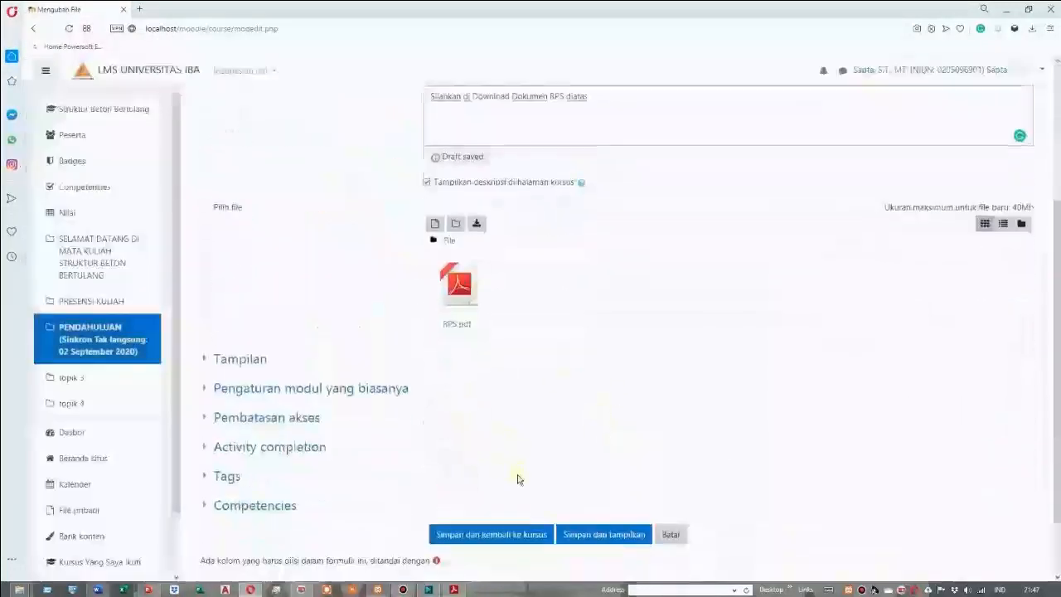
{"action": "scroll", "coordinate": [523, 455], "scroll_direction": "down", "scroll_amount": 2}
{"action": "left_click", "coordinate": [522, 455]}
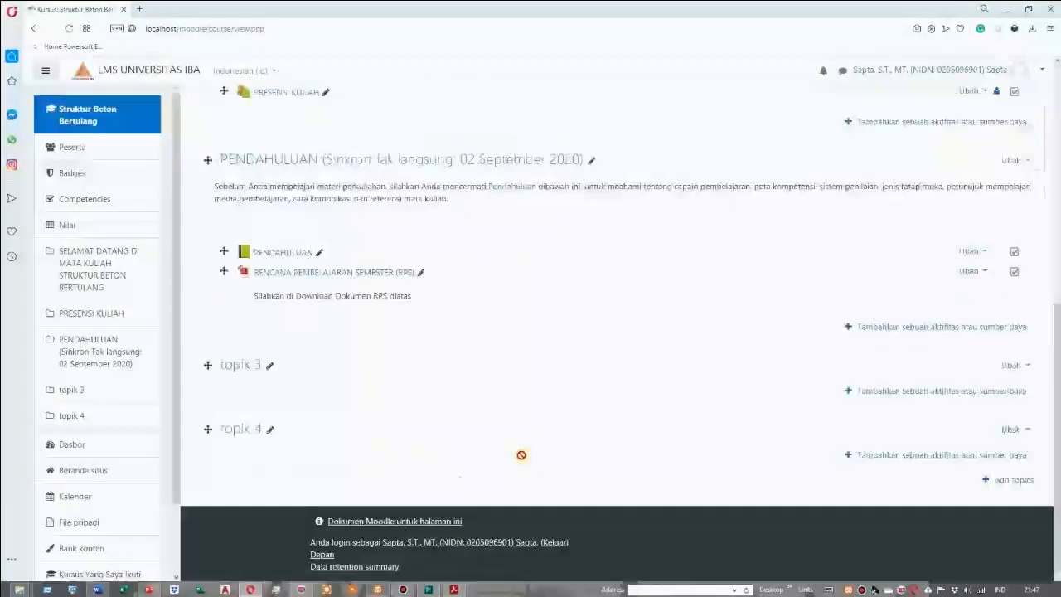
Rename the PENDAHULUAN section to "I. PENDAHULUAN (Sinkron Tak langsung: 02 September 2020)" and save the changes
{"action": "scroll", "coordinate": [553, 375], "scroll_direction": "up", "scroll_amount": 4}
{"action": "scroll", "coordinate": [551, 406], "scroll_direction": "down", "scroll_amount": 2}
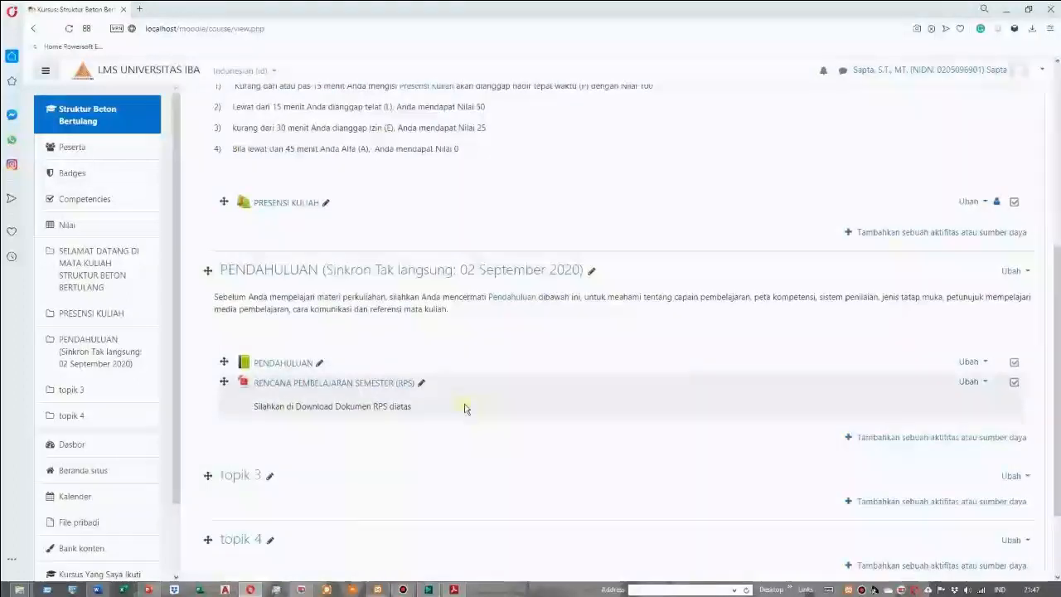
{"action": "scroll", "coordinate": [452, 430], "scroll_direction": "up", "scroll_amount": 2}
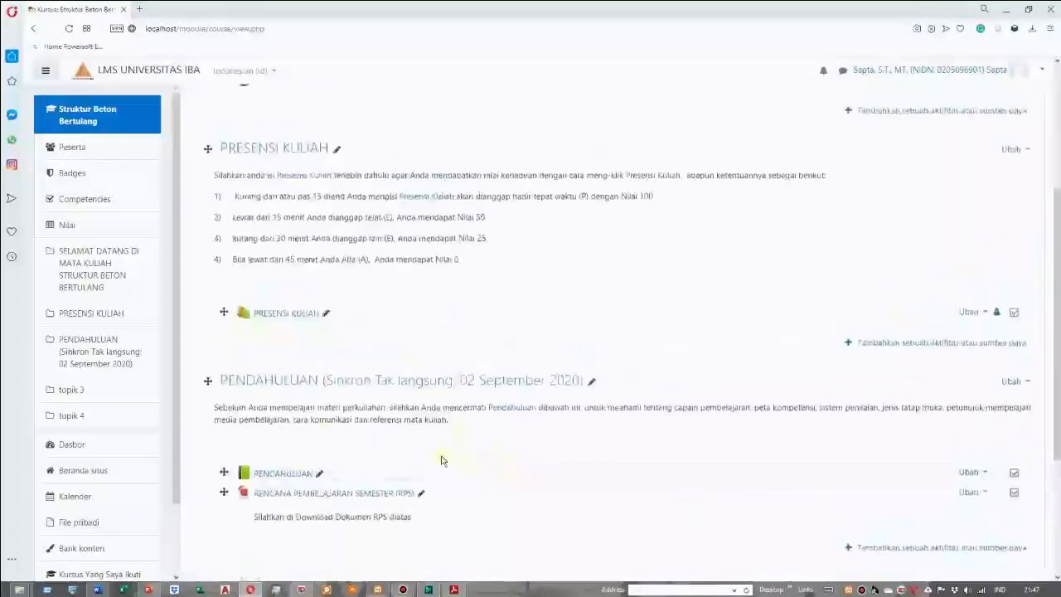
{"action": "scroll", "coordinate": [508, 464], "scroll_direction": "down", "scroll_amount": 2}
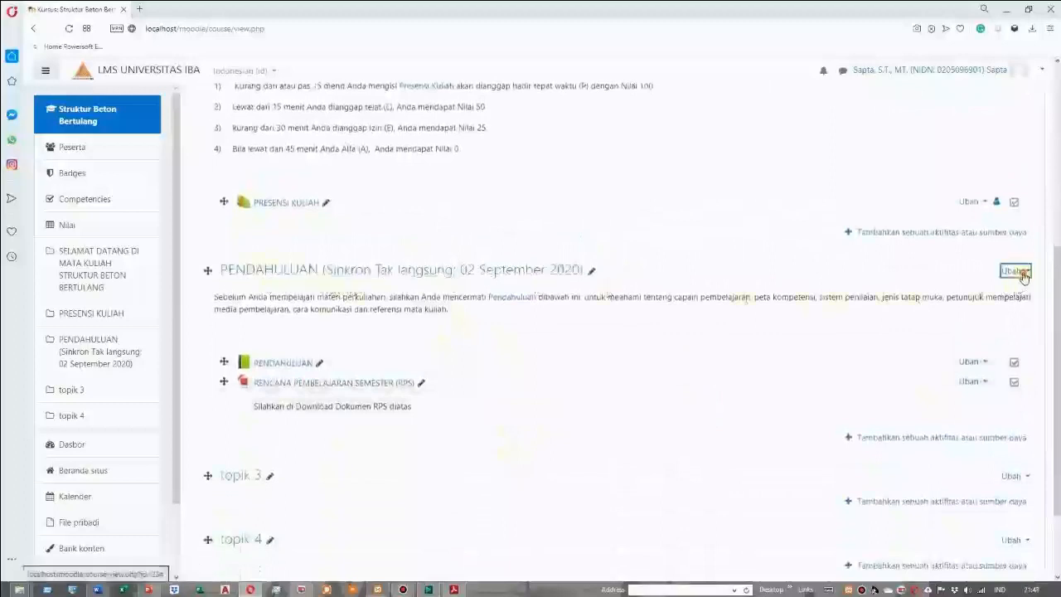
{"action": "left_click", "coordinate": [1019, 272]}
{"action": "left_click", "coordinate": [987, 291]}
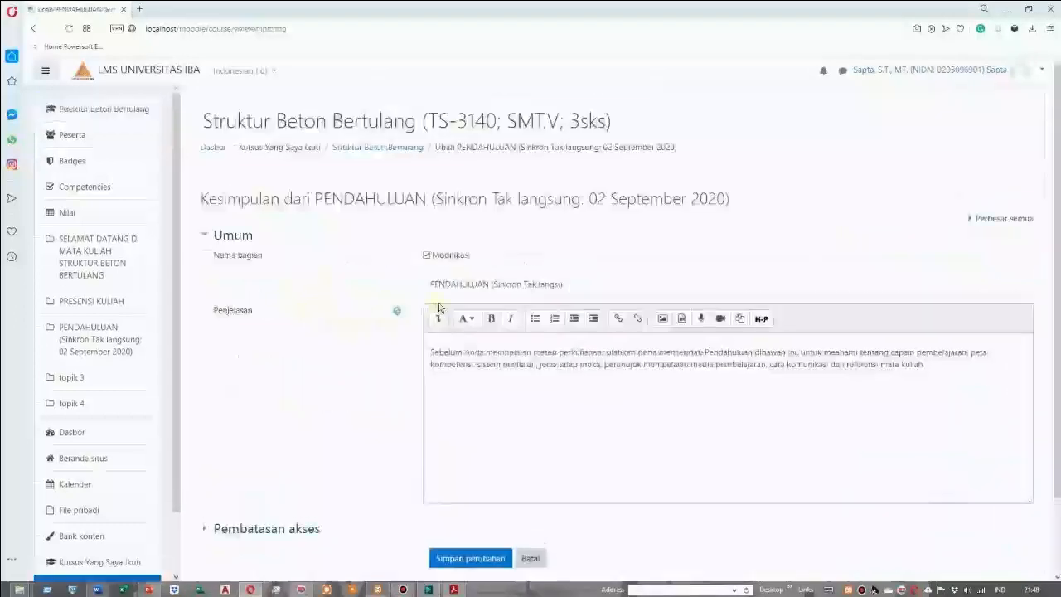
{"action": "left_click", "coordinate": [428, 283]}
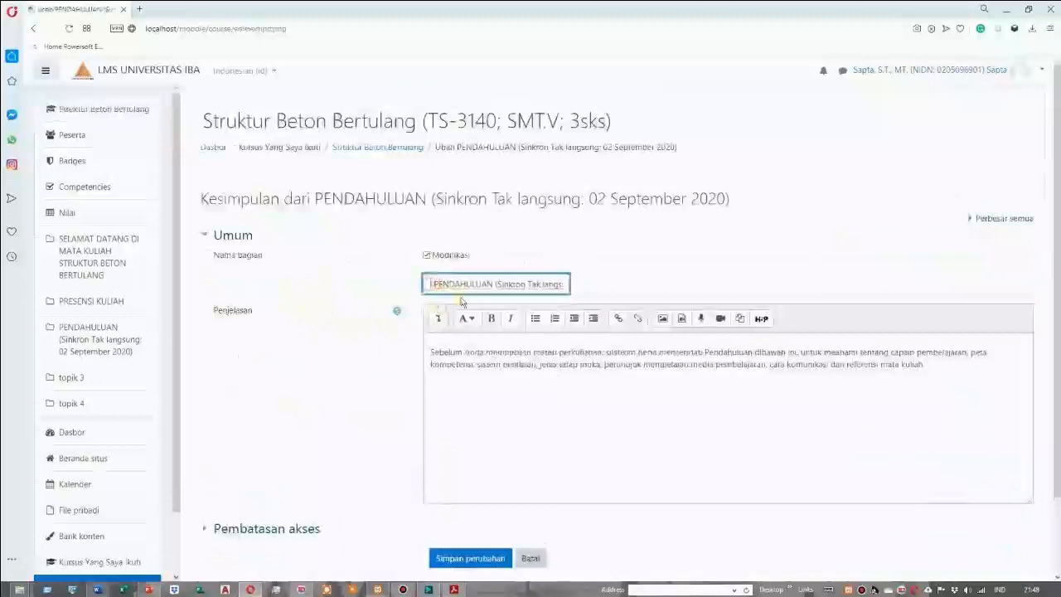
{"action": "scroll", "coordinate": [481, 417], "scroll_direction": "down", "scroll_amount": 2}
{"action": "left_click", "coordinate": [489, 472]}
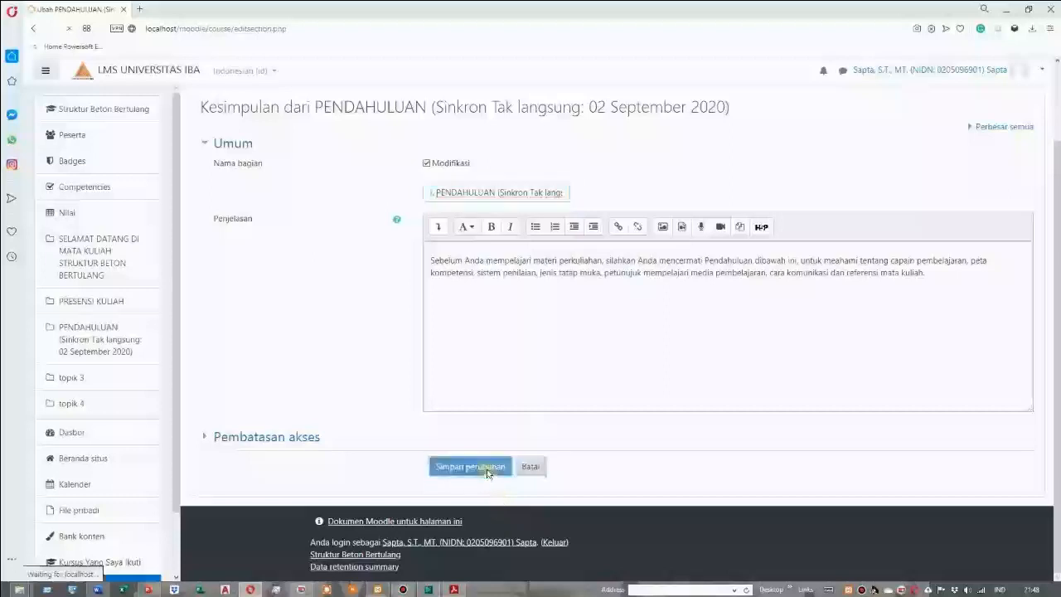
{"action": "scroll", "coordinate": [457, 374], "scroll_direction": "up", "scroll_amount": 2}
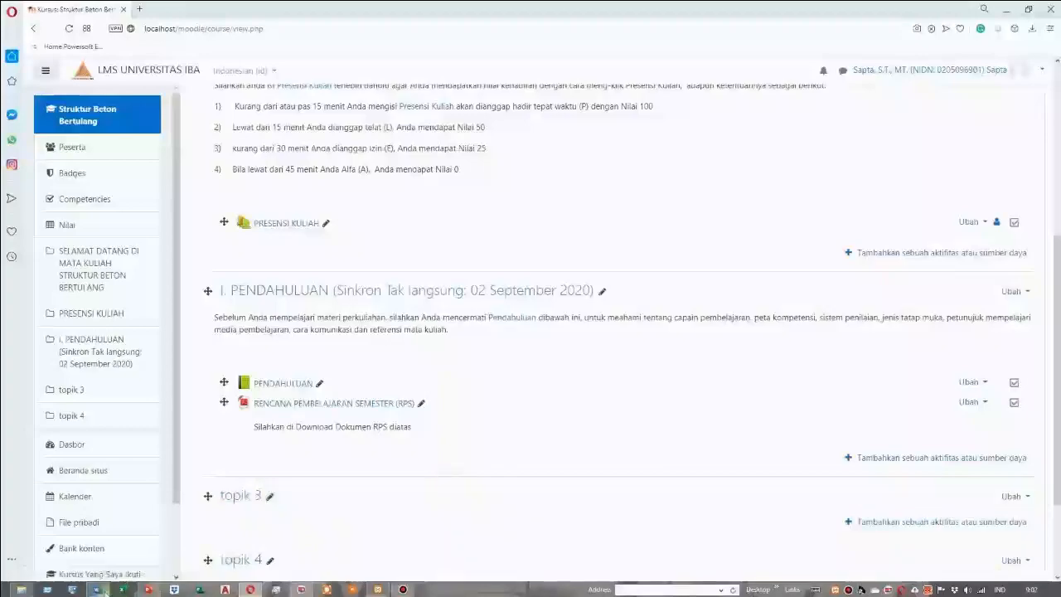
Switch to the FORMAT KELAS document in Word and copy the item II heading "Struktur Beton Bertulang (Asinkron Besmart: 09 sd. 015 Sept. 2020)"
{"action": "left_click", "coordinate": [98, 590]}
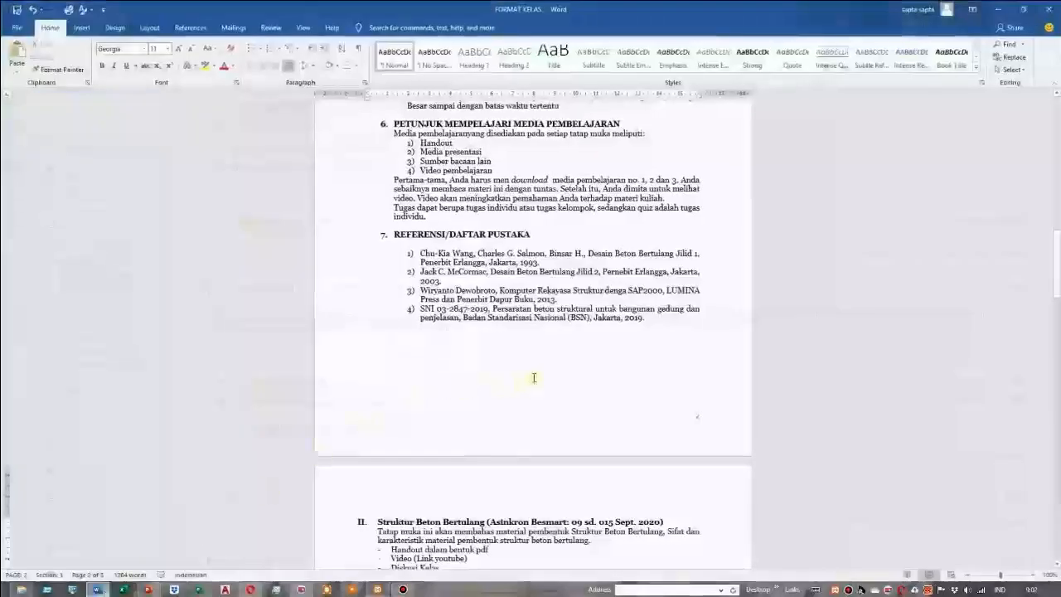
{"action": "scroll", "coordinate": [533, 377], "scroll_direction": "down", "scroll_amount": 2}
{"action": "scroll", "coordinate": [547, 448], "scroll_direction": "down", "scroll_amount": 1}
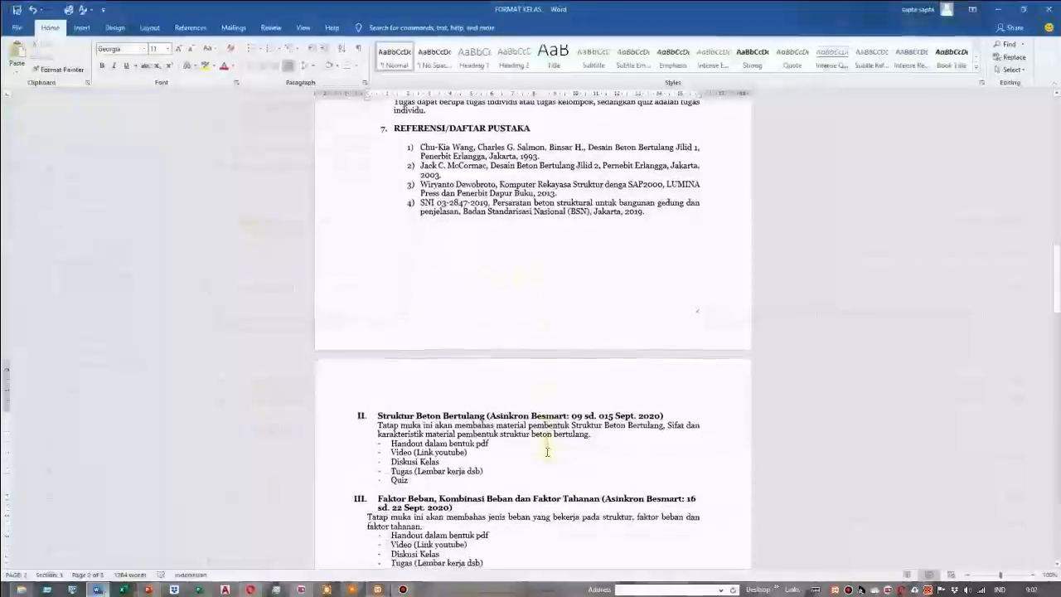
{"action": "scroll", "coordinate": [547, 452], "scroll_direction": "down", "scroll_amount": 2}
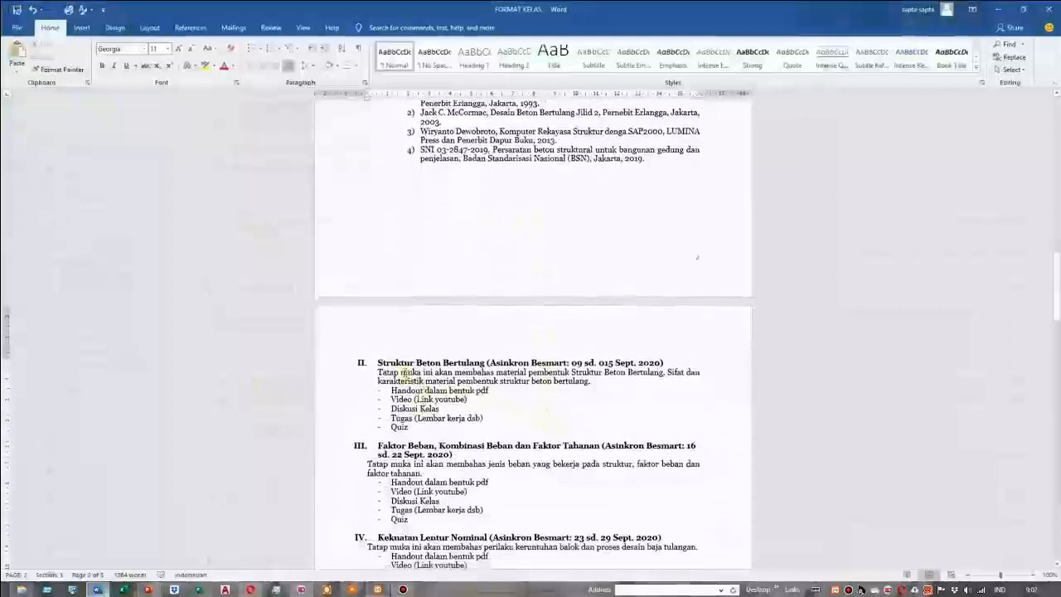
{"action": "left_click_drag", "start_coordinate": [379, 362], "coordinate": [666, 359]}
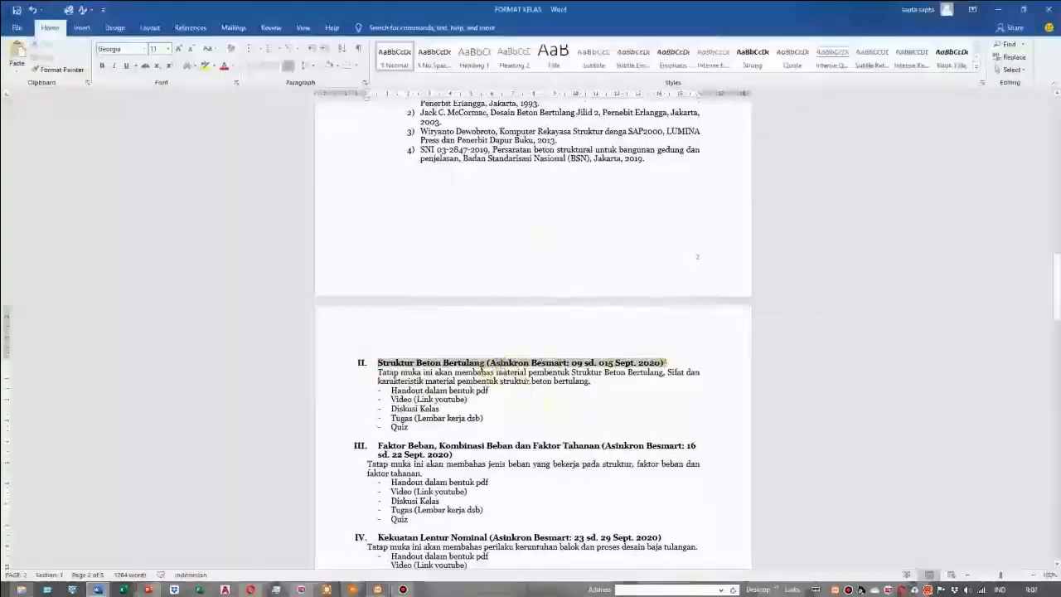
{"action": "right_click", "coordinate": [498, 361]}
{"action": "left_click", "coordinate": [540, 163]}
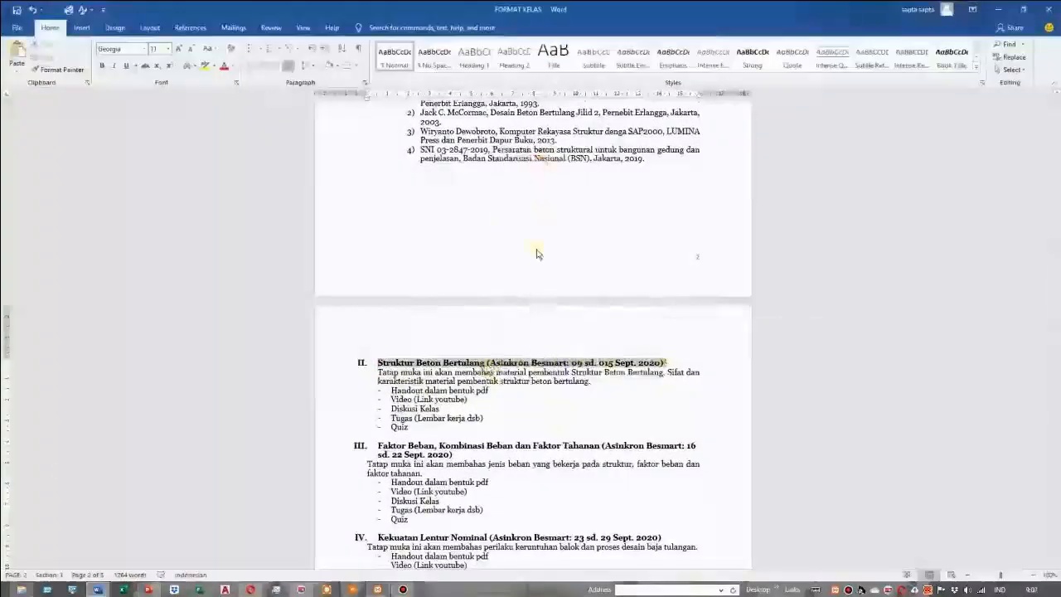
Back in the Moodle course, rename topik 3 to "II. Struktur Beton Bertulang (Asinkron Besmart: 09 sd. 015 Sept. 2020)"
{"action": "left_click", "coordinate": [249, 589]}
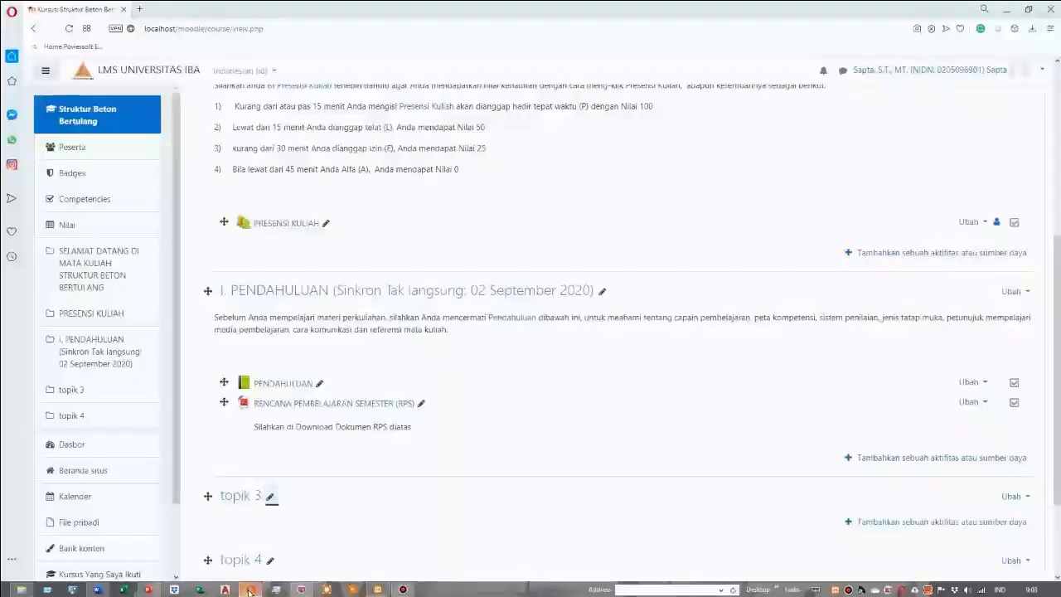
{"action": "left_click", "coordinate": [270, 499]}
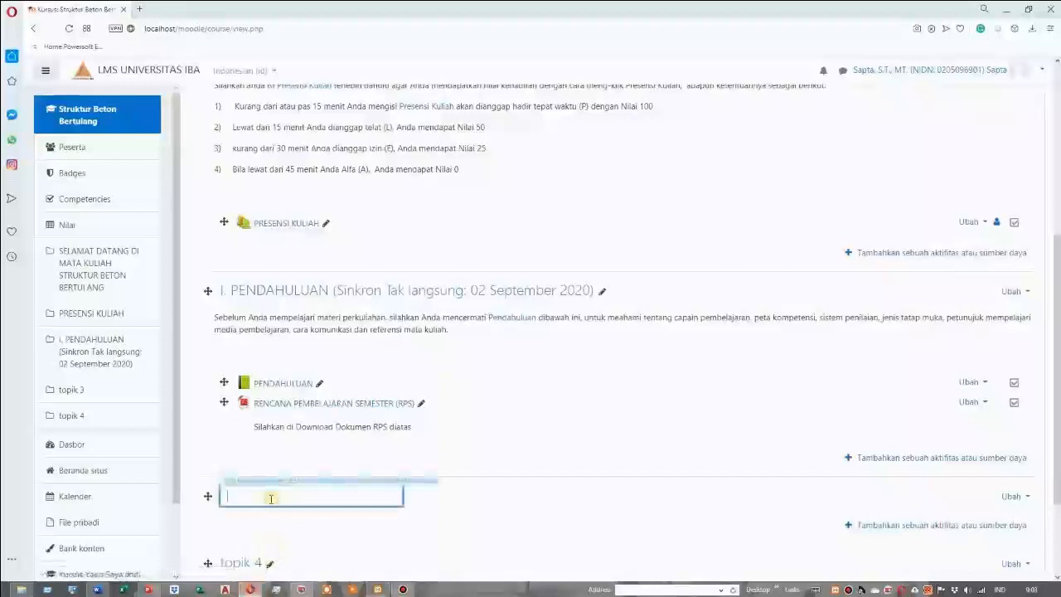
{"action": "key", "text": "ctrl+v"}
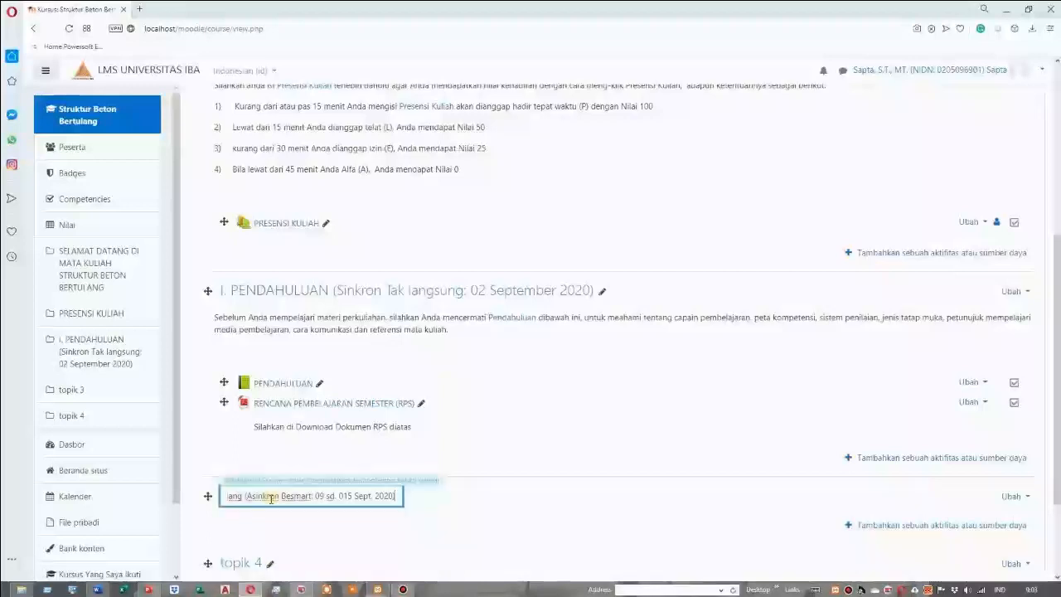
{"action": "key", "text": "Return"}
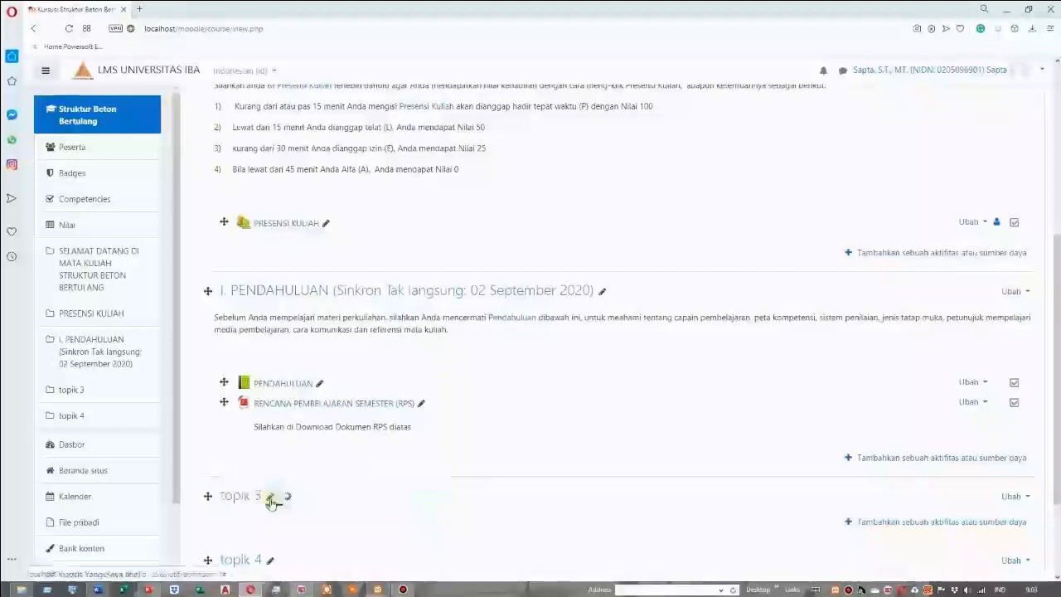
Open section II. Struktur Beton Bertulang for editing, ready to fill in its description
{"action": "scroll", "coordinate": [381, 510], "scroll_direction": "down", "scroll_amount": 1}
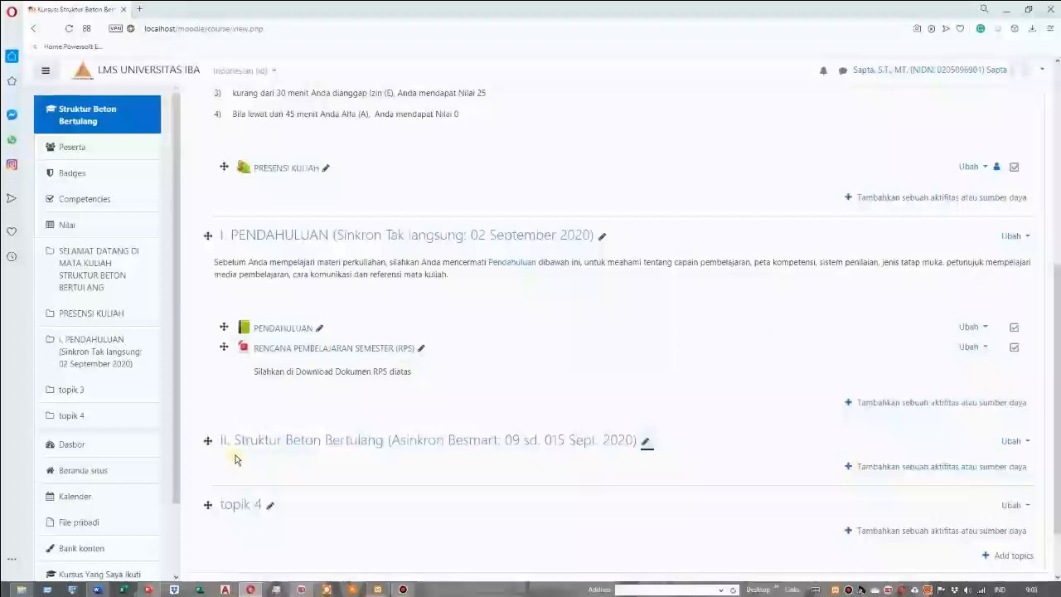
{"action": "scroll", "coordinate": [236, 458], "scroll_direction": "down", "scroll_amount": 2}
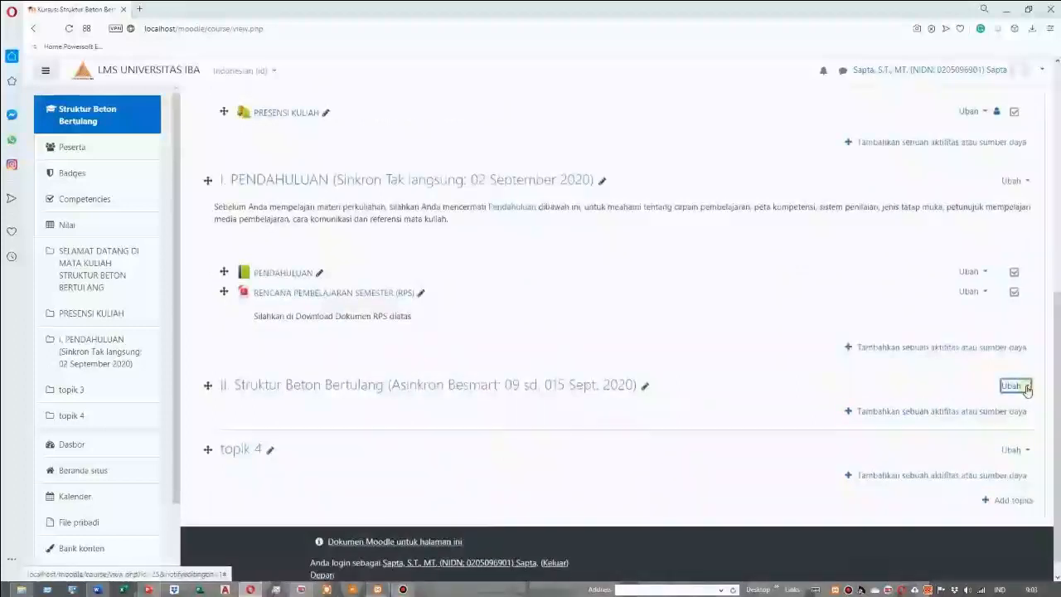
{"action": "left_click", "coordinate": [1013, 386]}
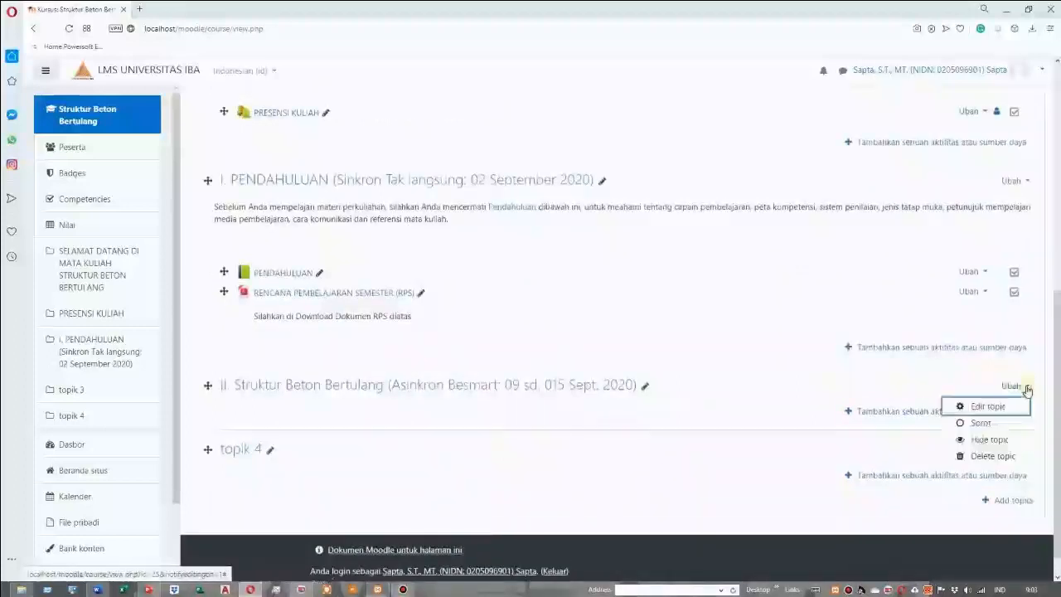
{"action": "left_click", "coordinate": [982, 406]}
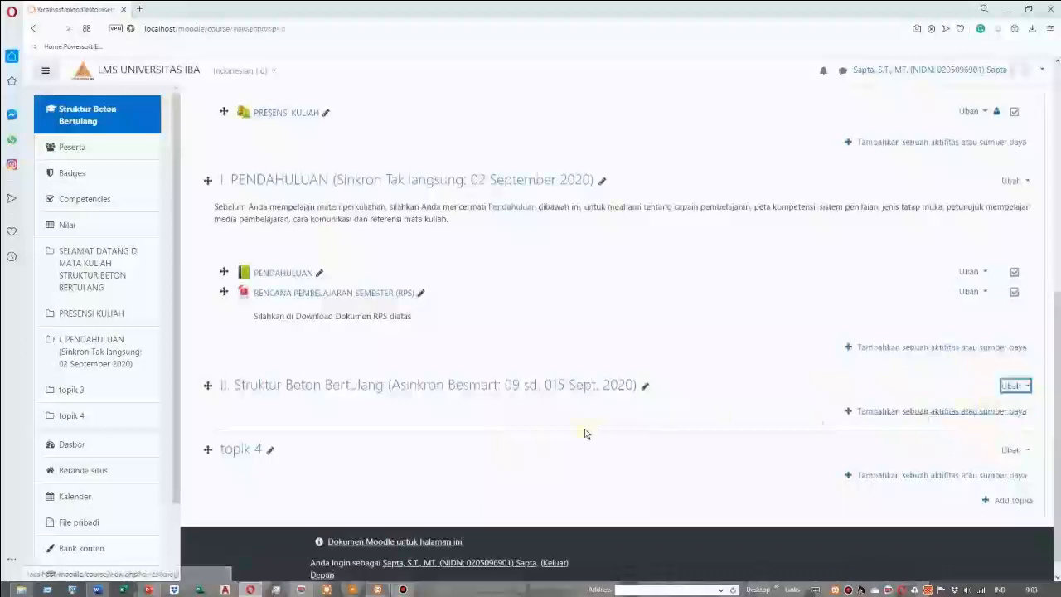
{"action": "left_click", "coordinate": [460, 293]}
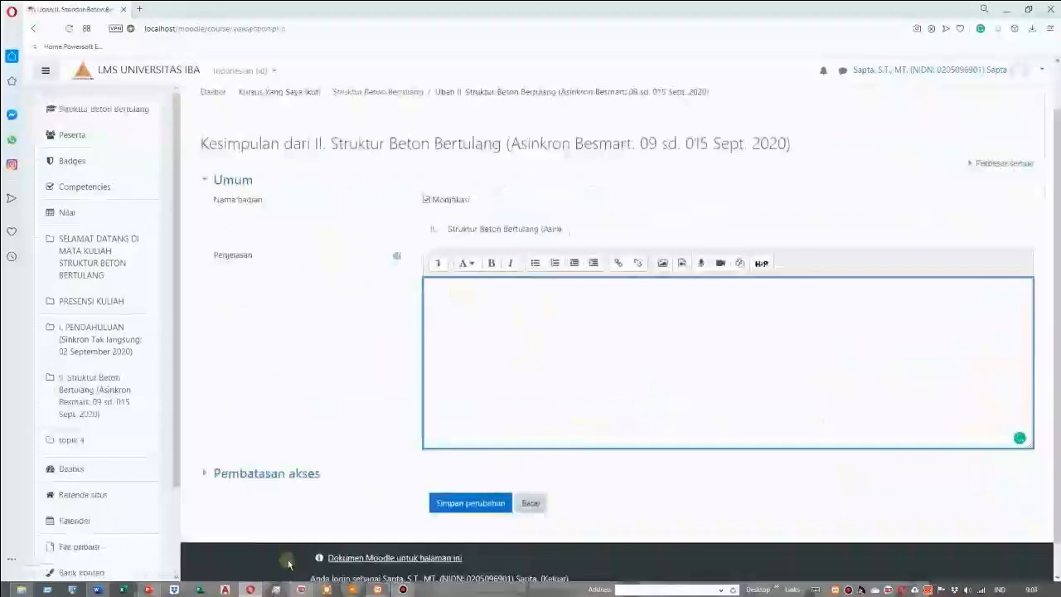
In the Word outline, copy the item II description beginning "Tatap muka ini akan membahas material pembentuk Struktur Beton Bertulang"
{"action": "left_click", "coordinate": [98, 590]}
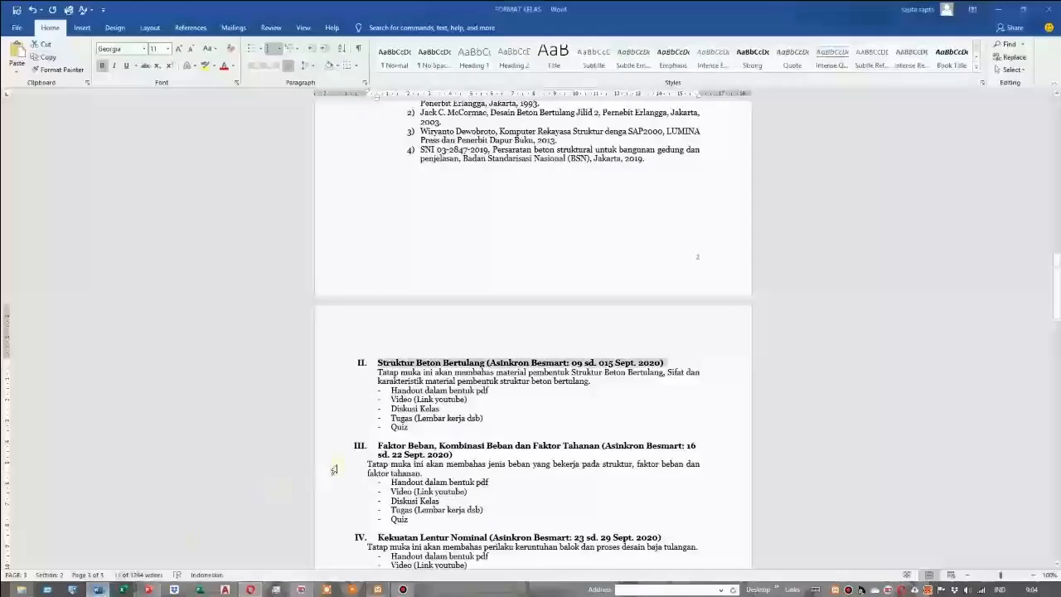
{"action": "left_click_drag", "start_coordinate": [378, 373], "coordinate": [593, 381]}
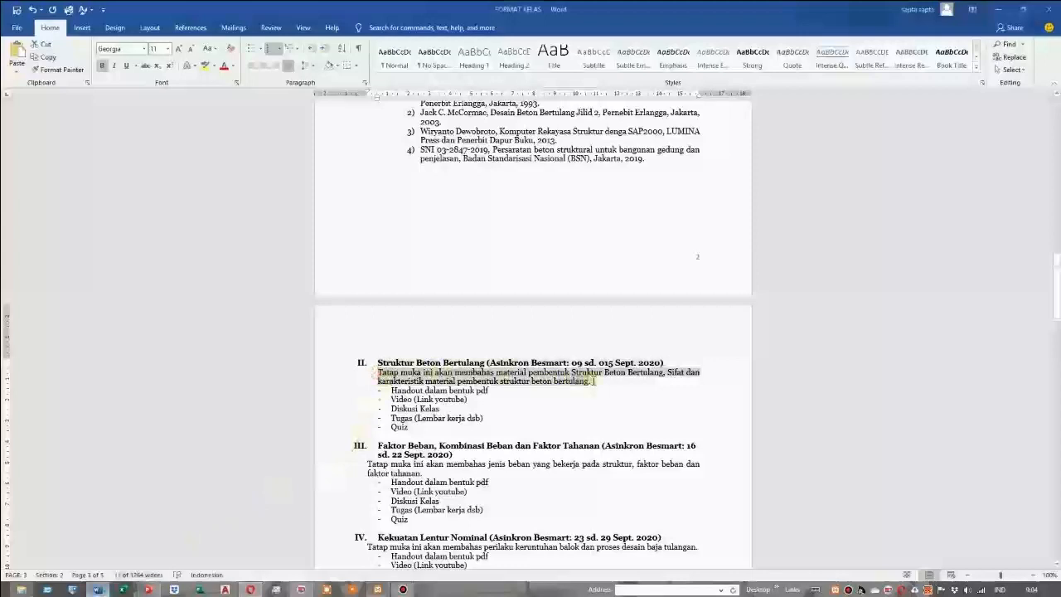
{"action": "right_click", "coordinate": [553, 381]}
{"action": "left_click", "coordinate": [580, 402]}
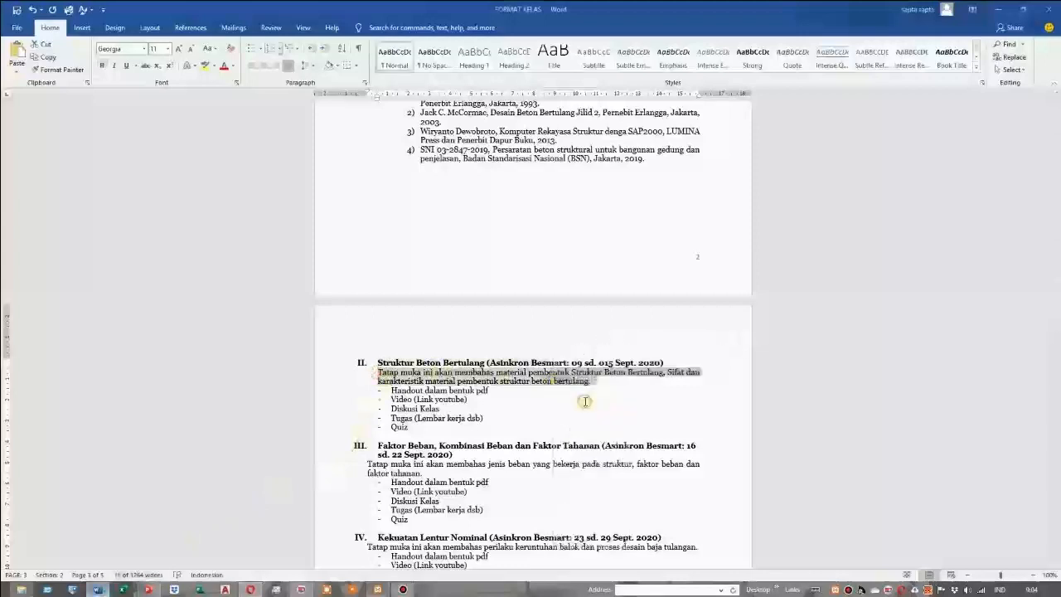
Paste the copied description into section II's summary in Moodle and save the changes
{"action": "left_click", "coordinate": [254, 591]}
{"action": "right_click", "coordinate": [438, 286]}
{"action": "left_click", "coordinate": [470, 355]}
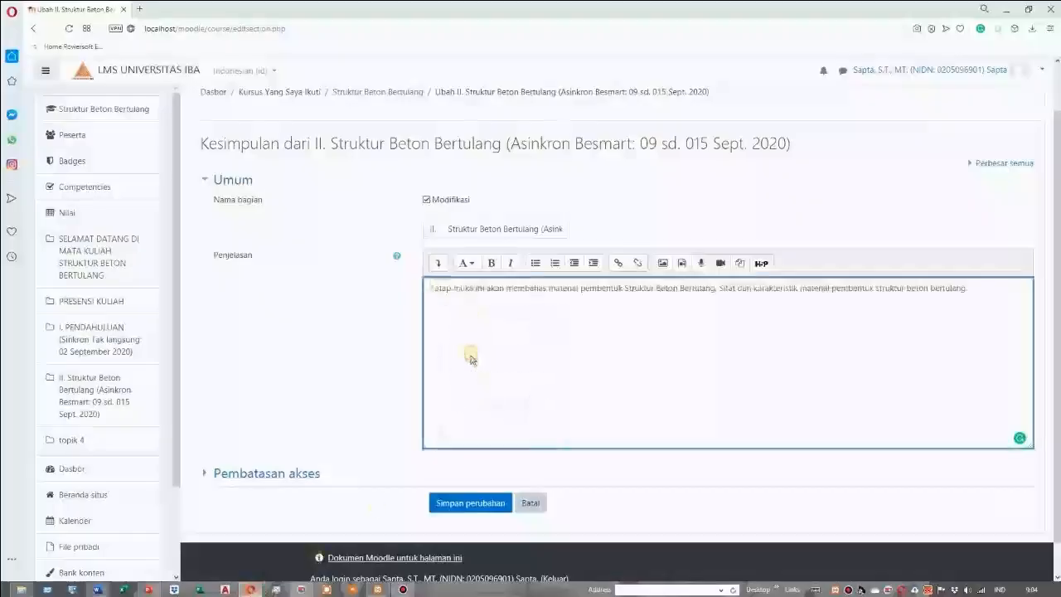
{"action": "scroll", "coordinate": [474, 415], "scroll_direction": "down", "scroll_amount": 1}
{"action": "left_click", "coordinate": [485, 470]}
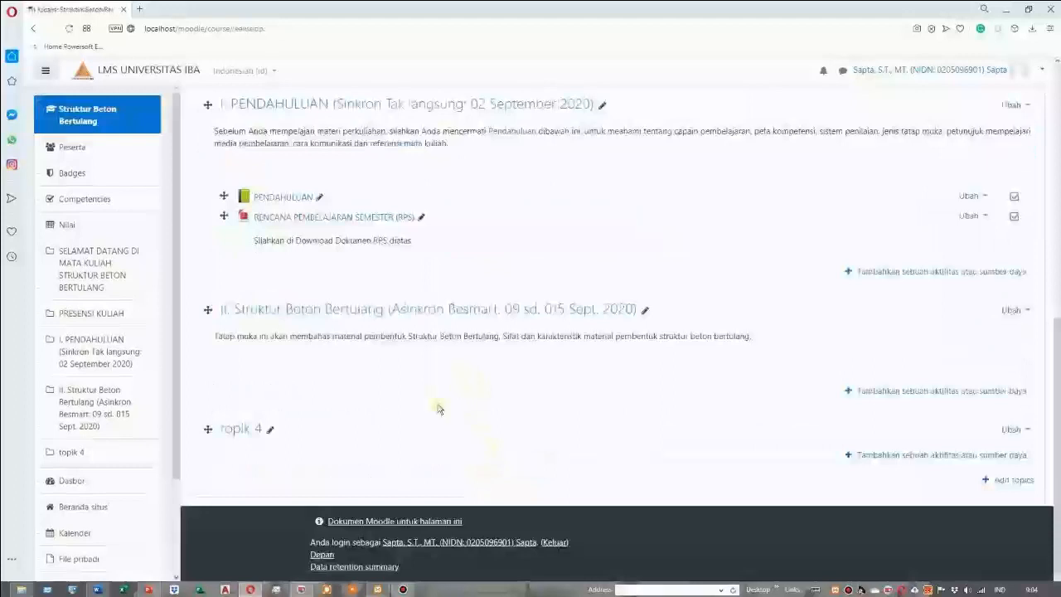
Check the item II material list in the Word outline, and add a new File resource to section II of the Moodle course
{"action": "left_click", "coordinate": [98, 591]}
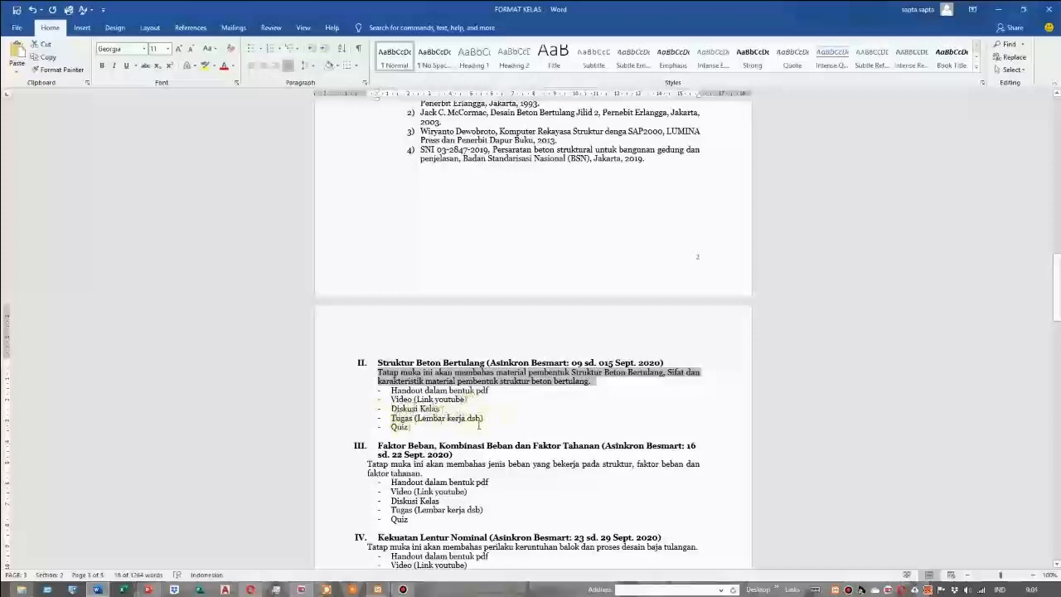
{"action": "left_click", "coordinate": [511, 403]}
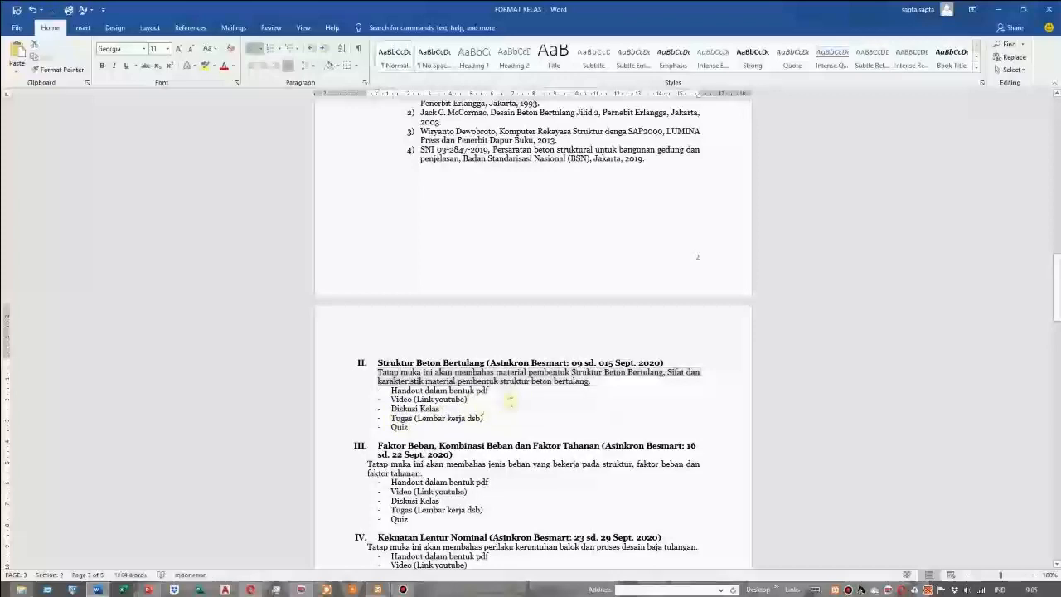
{"action": "left_click", "coordinate": [250, 589]}
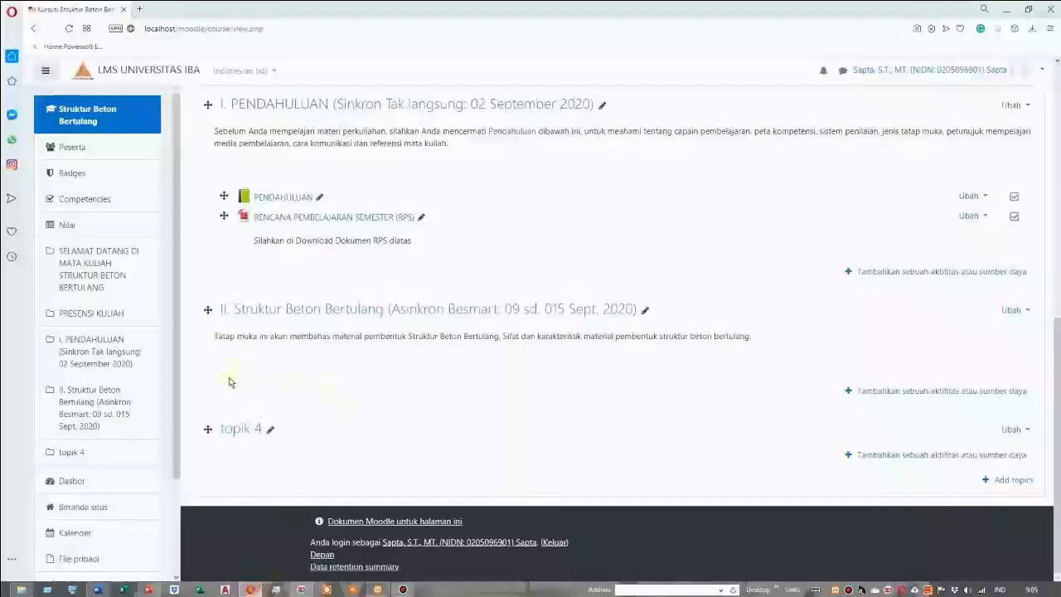
{"action": "left_click", "coordinate": [885, 391]}
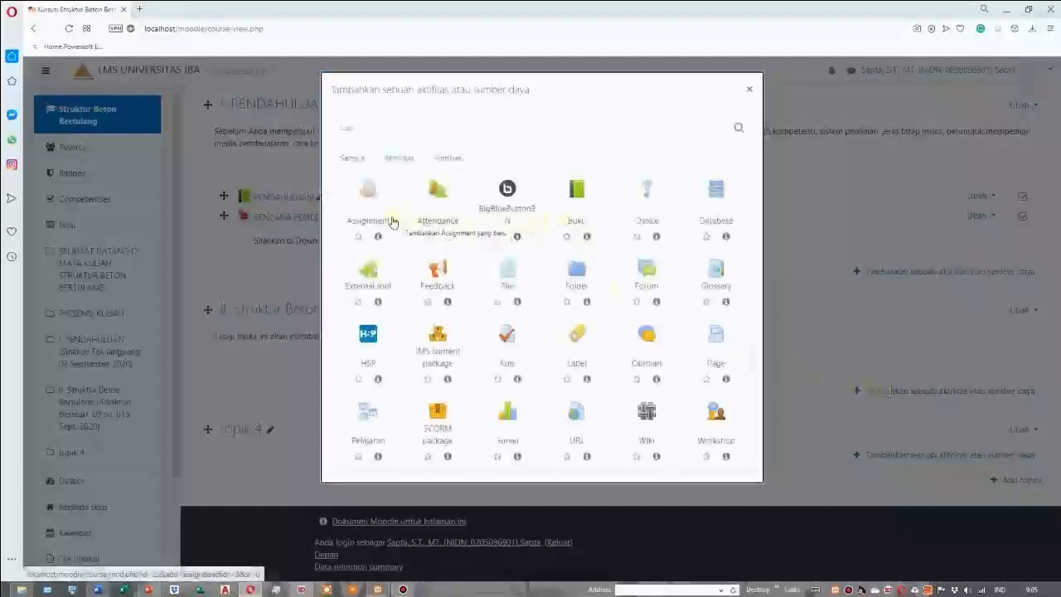
{"action": "left_click", "coordinate": [446, 162]}
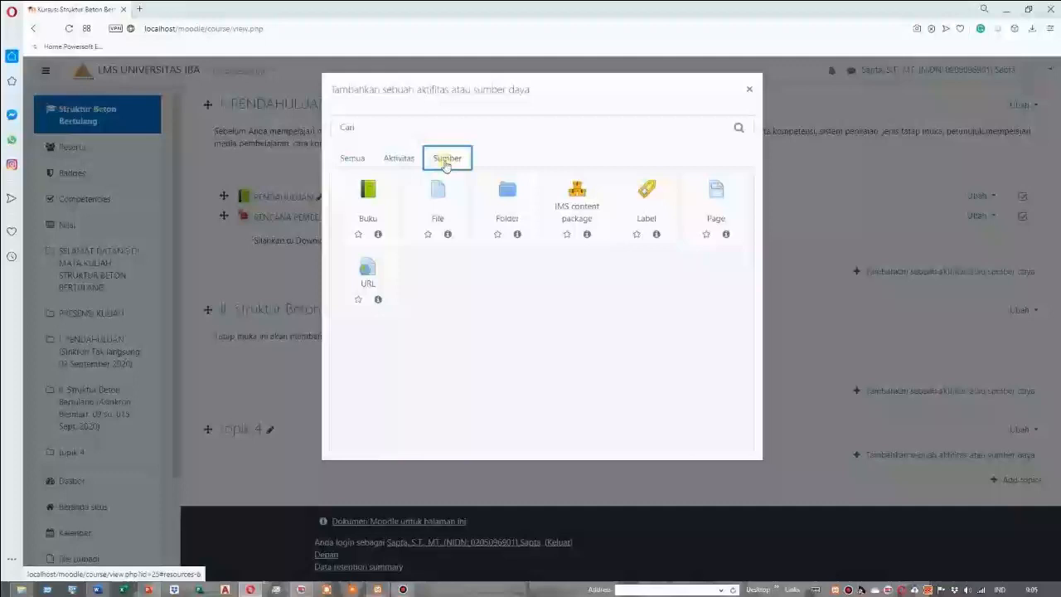
{"action": "left_click", "coordinate": [442, 204]}
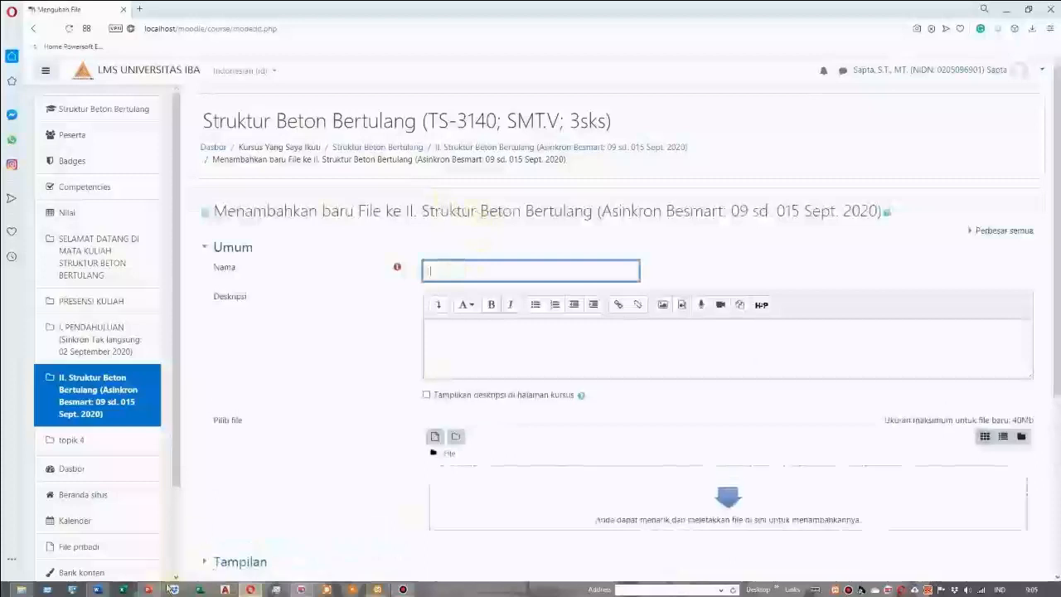
Name the new file resource HANDOUT 1
{"action": "mouse_move", "coordinate": [97, 589]}
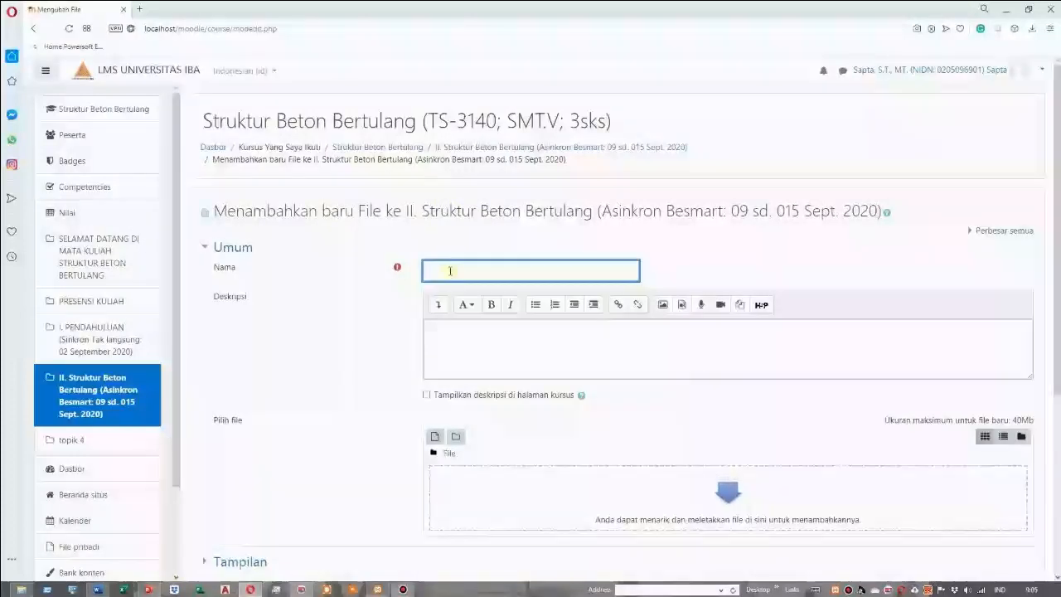
{"action": "type", "text": "Han"}
{"action": "key", "text": "BackSpace"}
{"action": "type", "text": "AN"}
{"action": "type", "text": "AN"}
{"action": "key", "text": "BackSpace"}
{"action": "key", "text": "BackSpace"}
{"action": "type", "text": "ANDOUT 1"}
Enter the description "Silahkan di Download kemudian dipelajari" for the handout and have it shown on the course page
{"action": "left_click", "coordinate": [448, 327]}
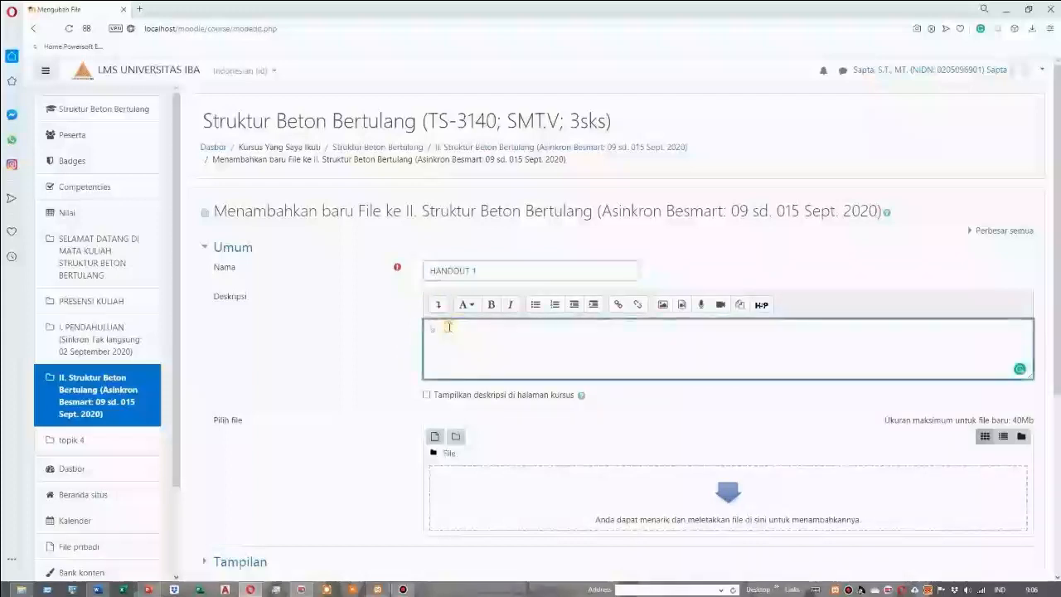
{"action": "key", "text": "BackSpace"}
{"action": "key", "text": "BackSpace"}
{"action": "type", "text": "ah"}
{"action": "type", "text": "kan"}
{"action": "type", "text": " u"}
{"action": "type", "text": "D"}
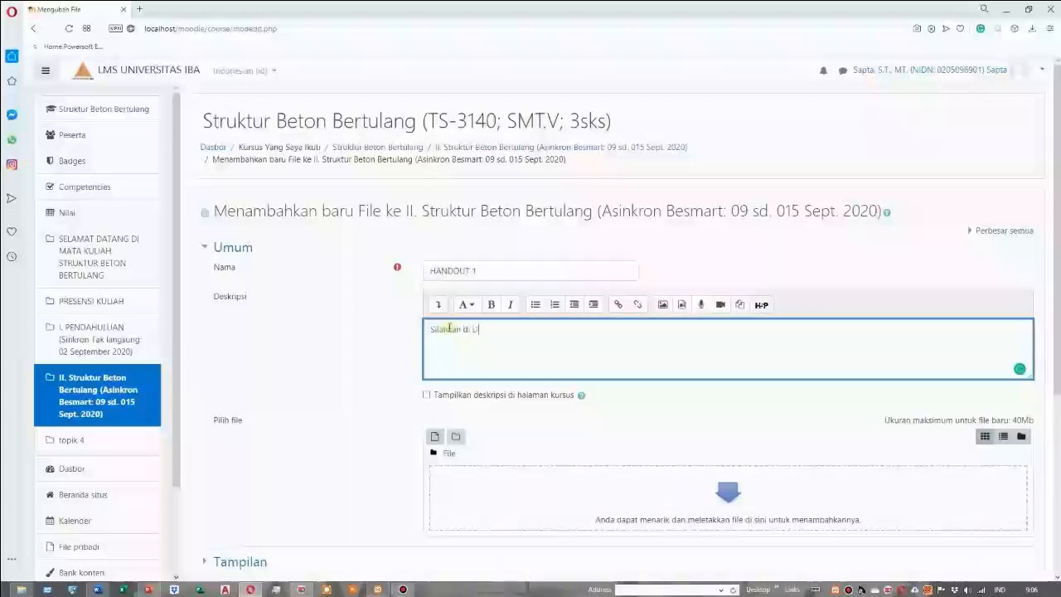
{"action": "type", "text": "ownload kemudian dipelajari"}
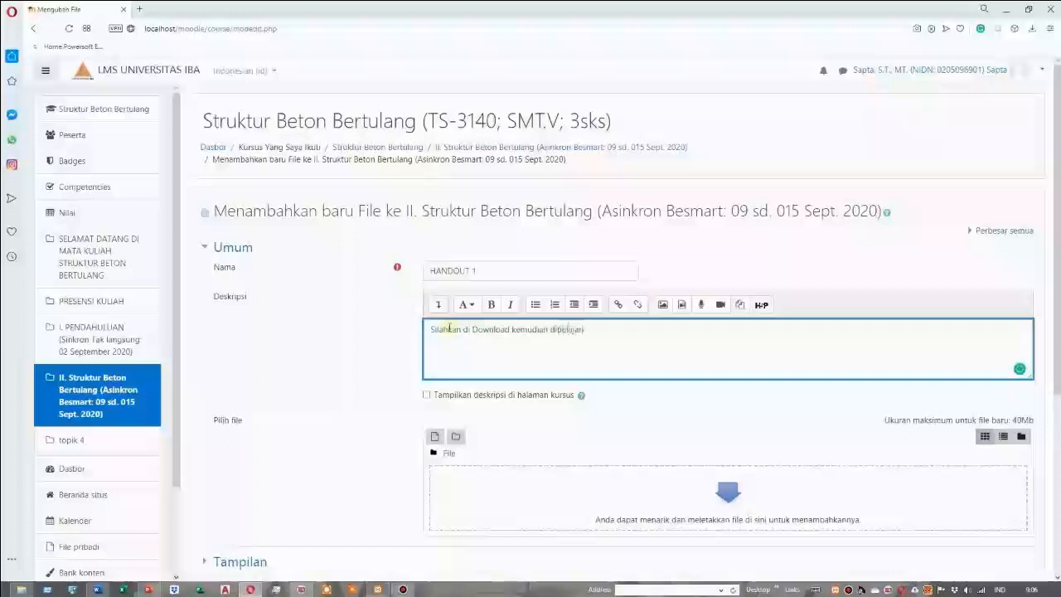
{"action": "left_click", "coordinate": [427, 396]}
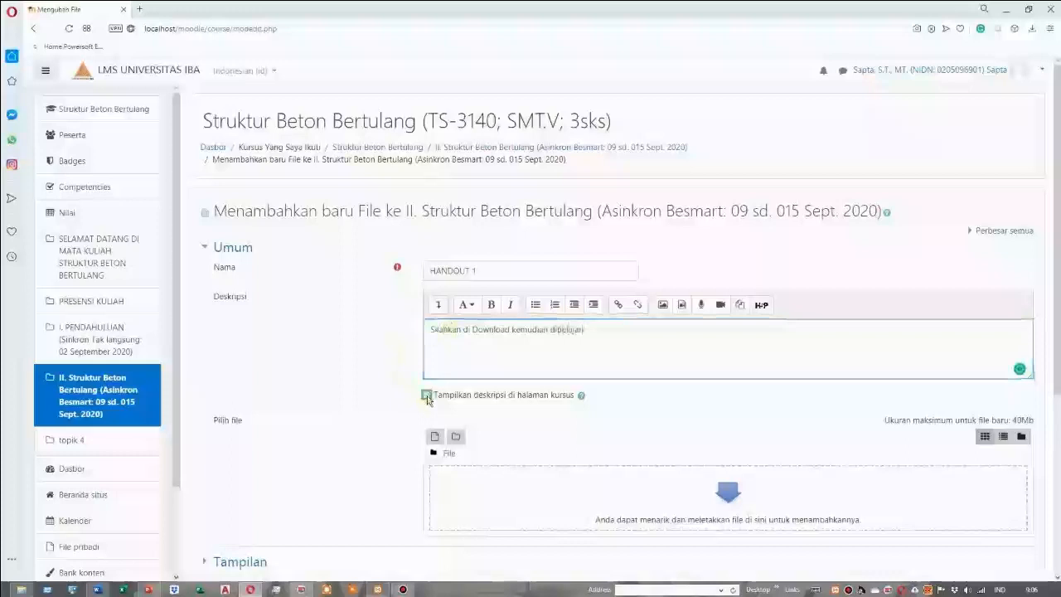
Upload the PDF STR. BETON (PENDAHULUAN) from the Pelatihan LMS-Moodle folder to the HANDOUT 1 resource and save it back to the course
{"action": "scroll", "coordinate": [427, 396], "scroll_direction": "down", "scroll_amount": 1}
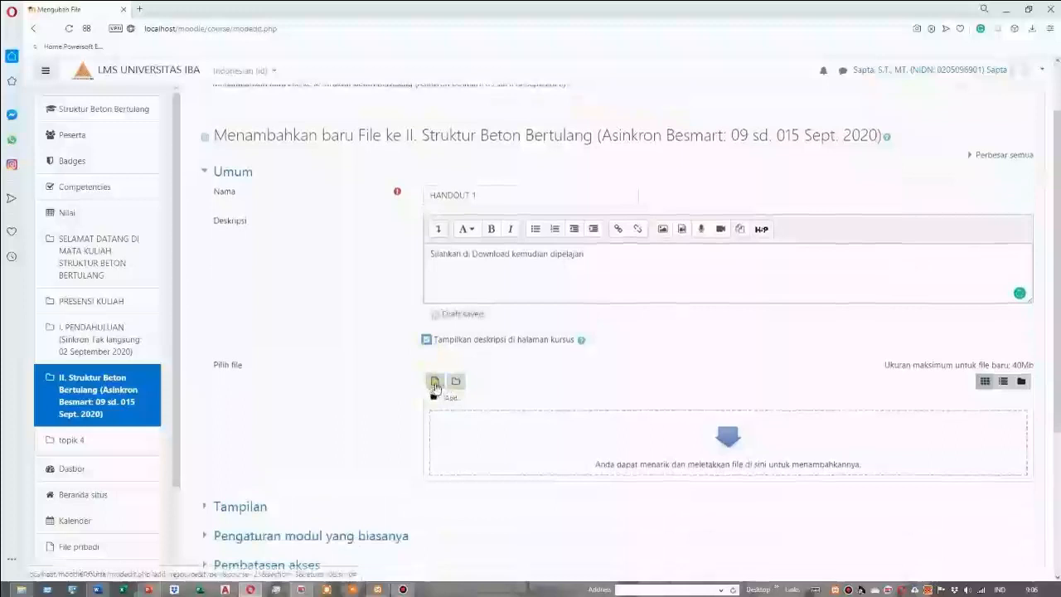
{"action": "left_click", "coordinate": [436, 383]}
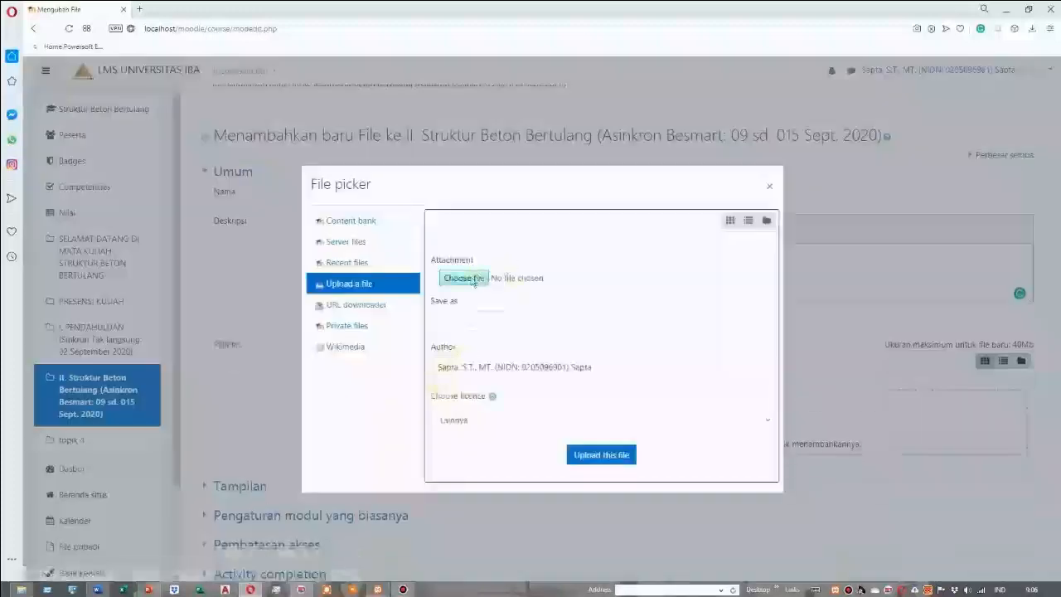
{"action": "left_click", "coordinate": [466, 278]}
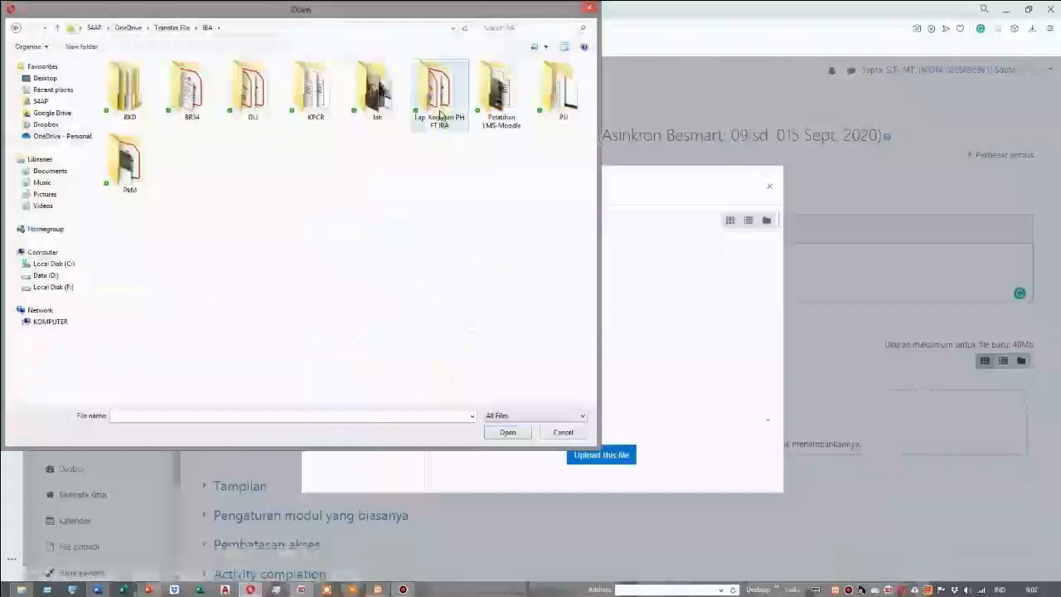
{"action": "double_click", "coordinate": [501, 93]}
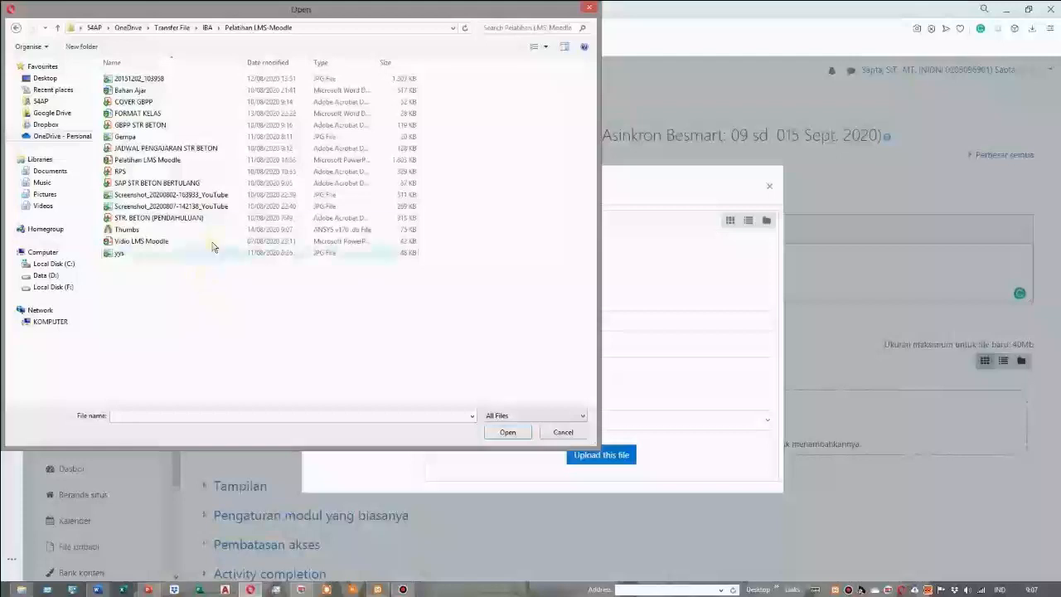
{"action": "left_click", "coordinate": [158, 220]}
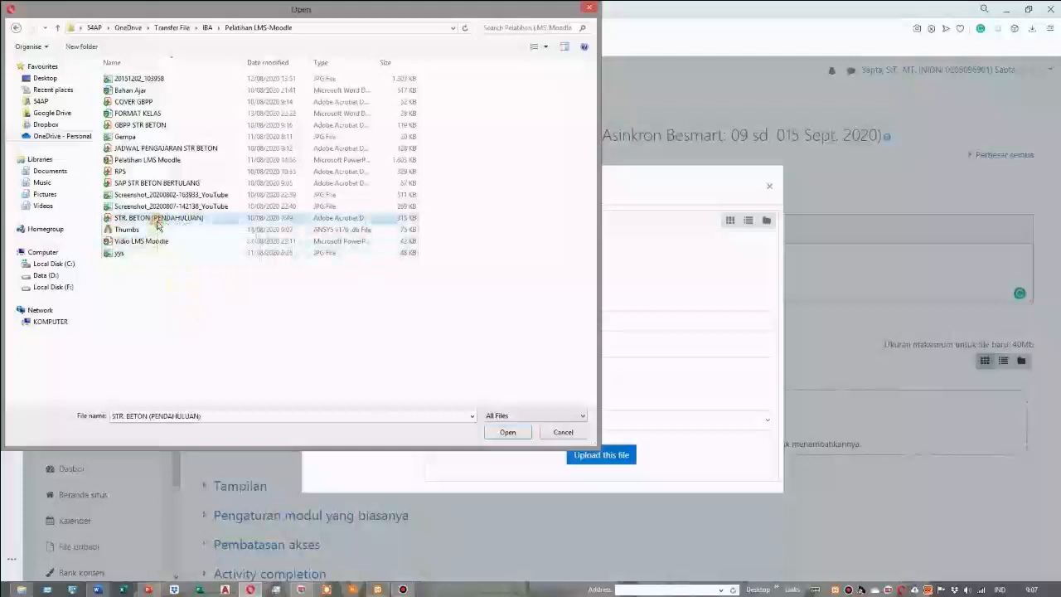
{"action": "left_click", "coordinate": [509, 433]}
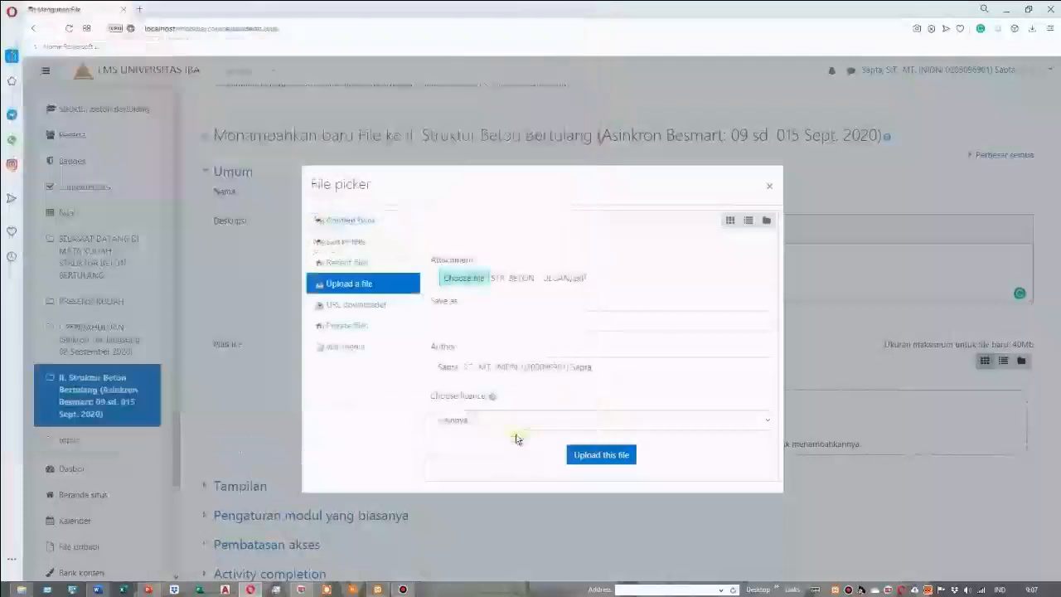
{"action": "left_click", "coordinate": [603, 457]}
{"action": "left_click", "coordinate": [604, 456]}
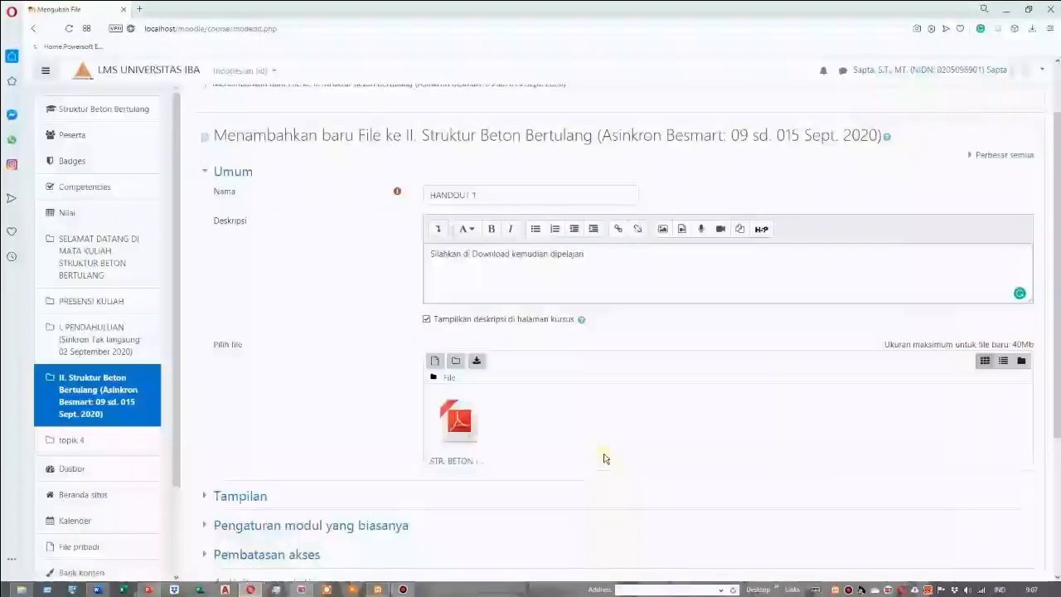
{"action": "scroll", "coordinate": [608, 430], "scroll_direction": "down", "scroll_amount": 5}
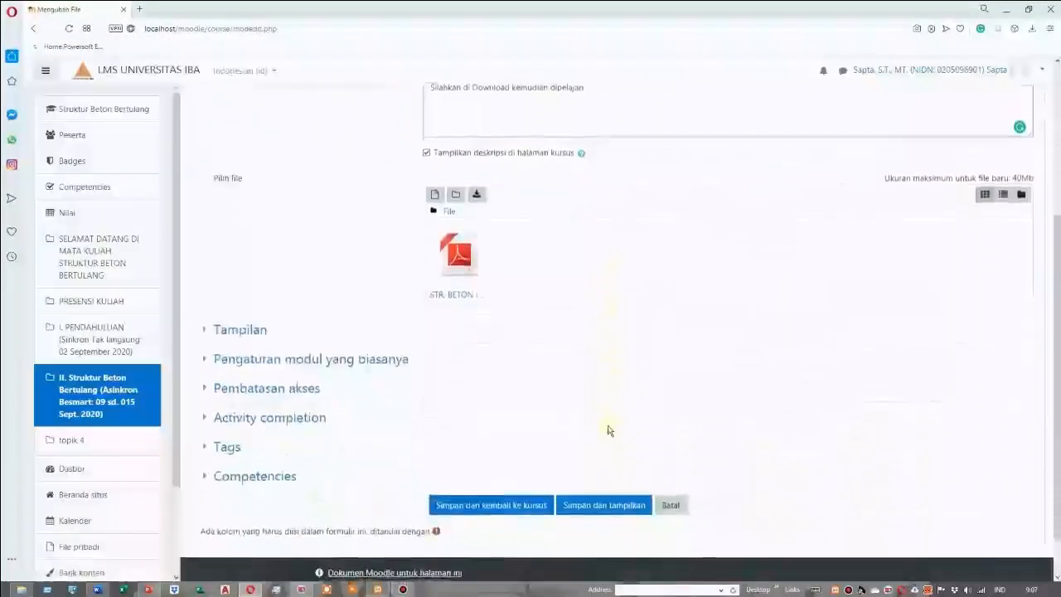
{"action": "left_click", "coordinate": [512, 454]}
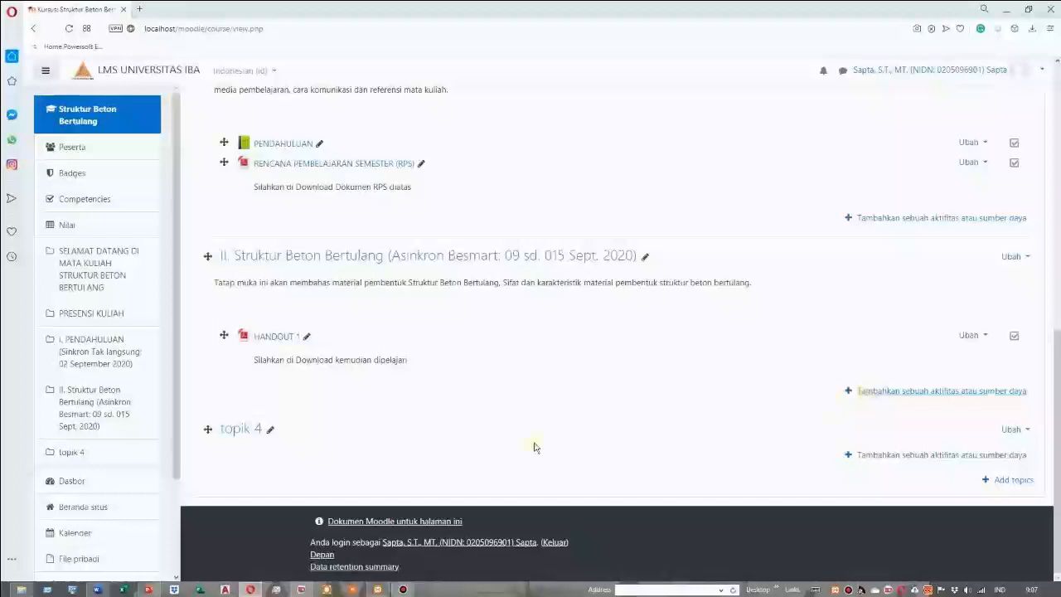
Check the item II material list in the Word outline, and add a new Label resource to section II of the Moodle course
{"action": "left_click", "coordinate": [97, 589]}
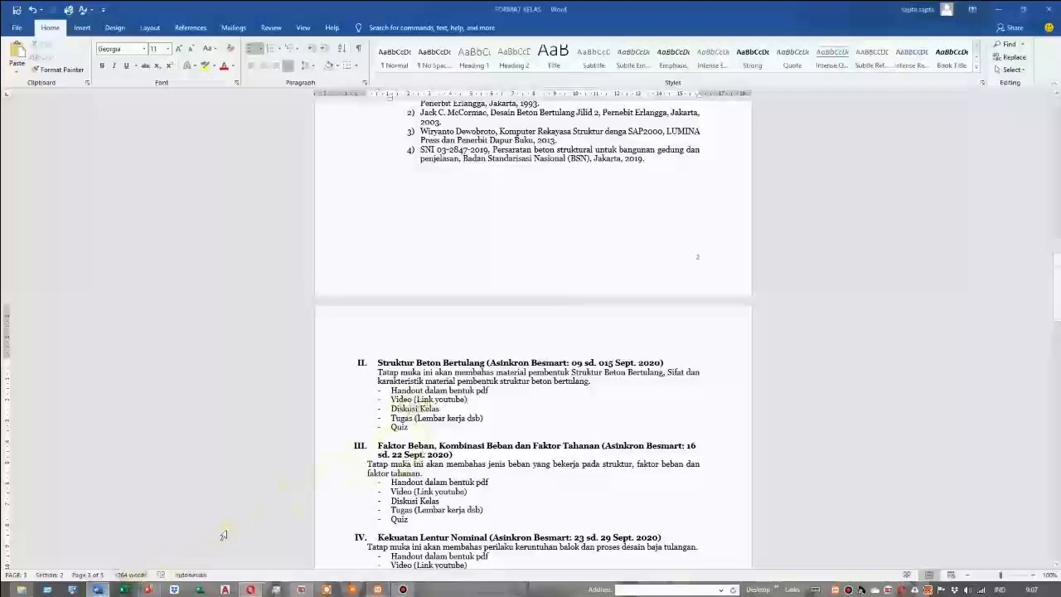
{"action": "left_click", "coordinate": [249, 591]}
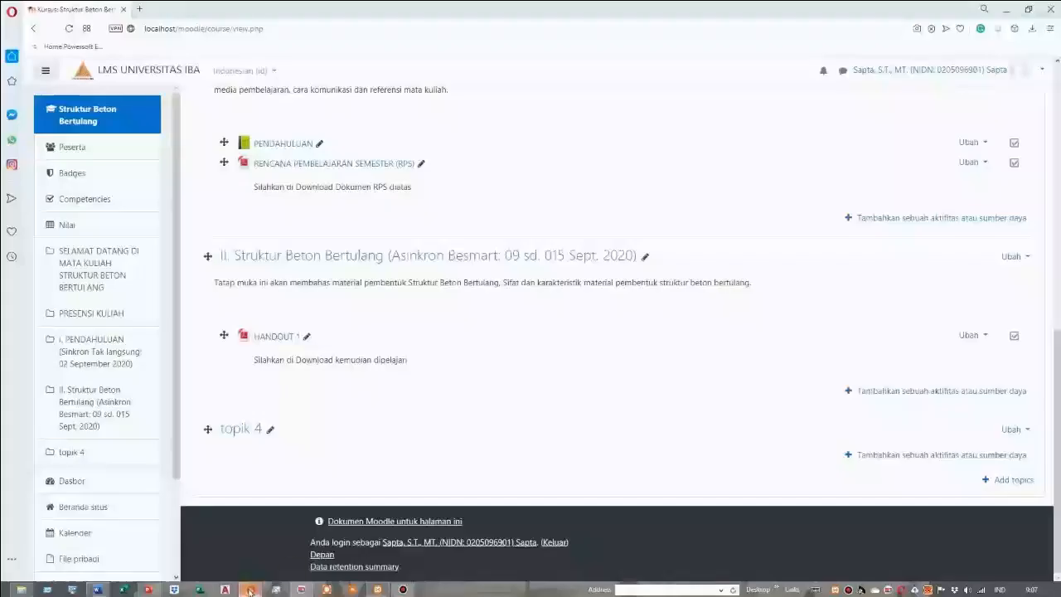
{"action": "left_click", "coordinate": [883, 401]}
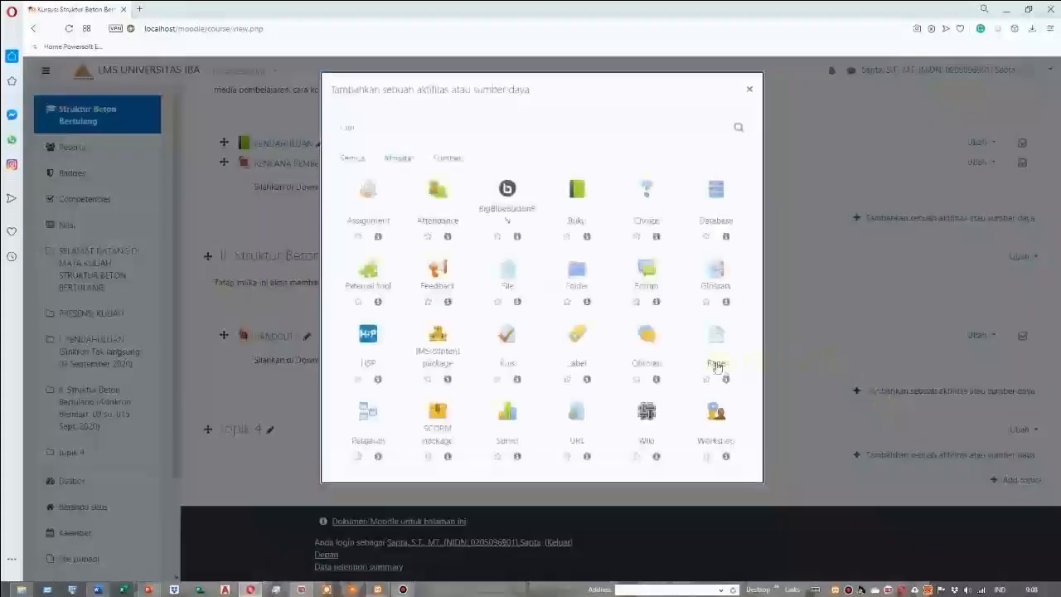
{"action": "left_click", "coordinate": [447, 158]}
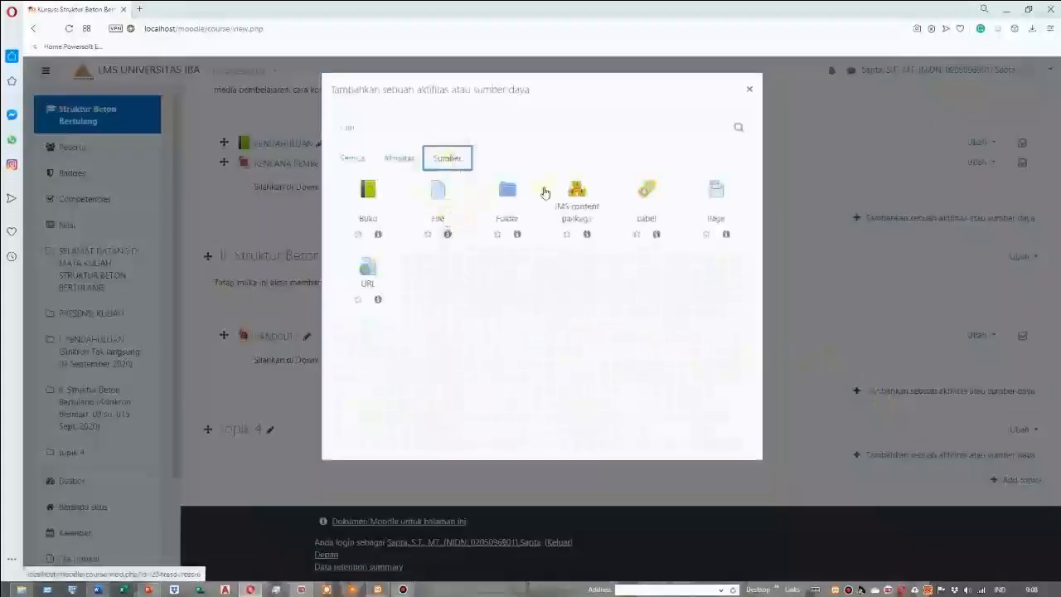
{"action": "left_click", "coordinate": [649, 216]}
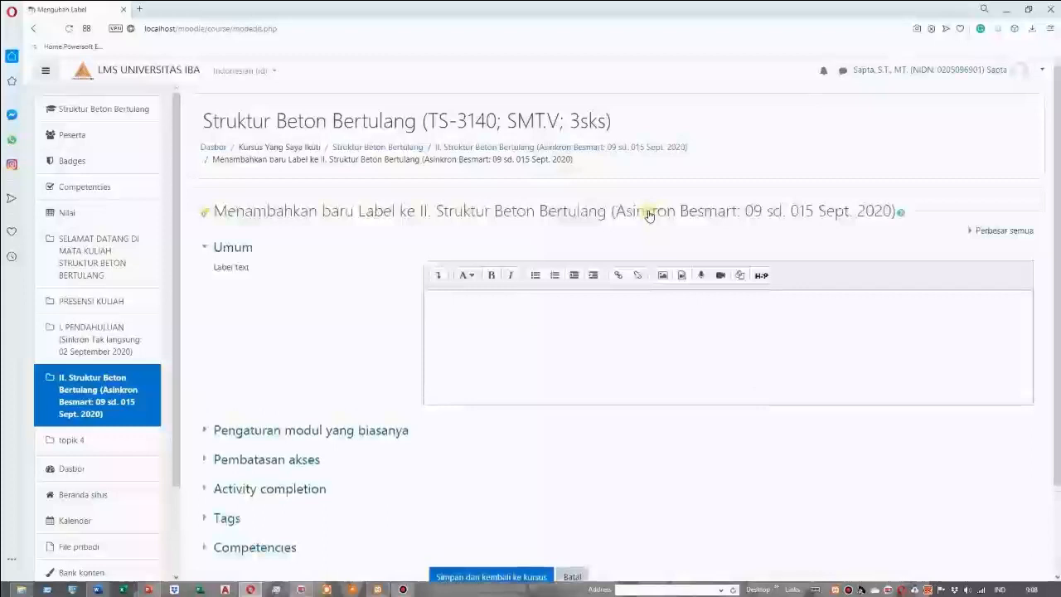
{"action": "left_click", "coordinate": [511, 276]}
{"action": "left_click", "coordinate": [448, 305]}
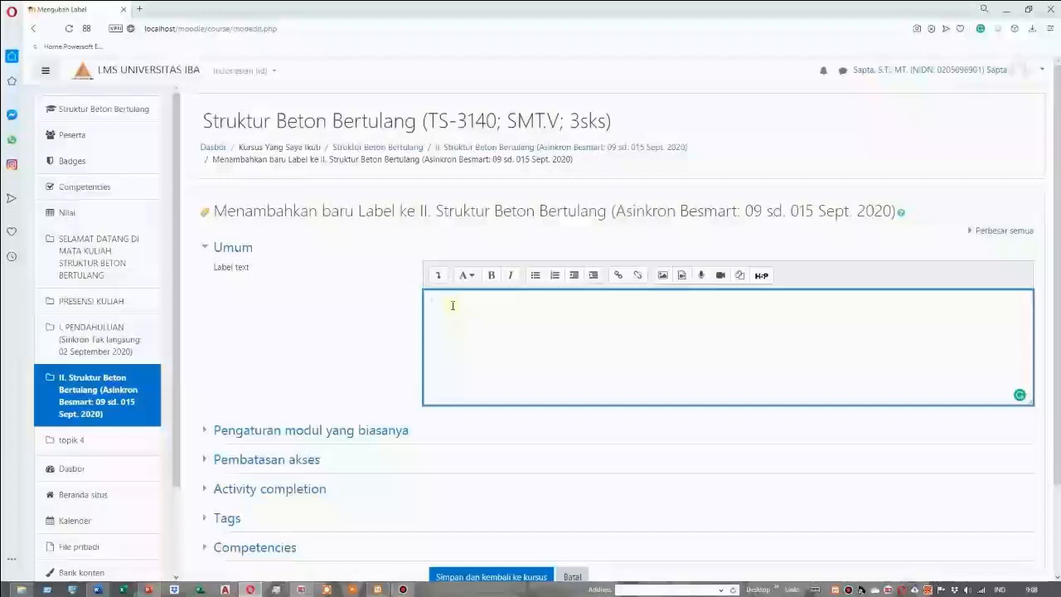
In a new YouTube tab, find "Perancangan Struktur Beton Bertulang dengan SAP2000 Materi #3 Input Material" among the "perancangan struktur beton" results and open it
{"action": "mouse_move", "coordinate": [264, 590]}
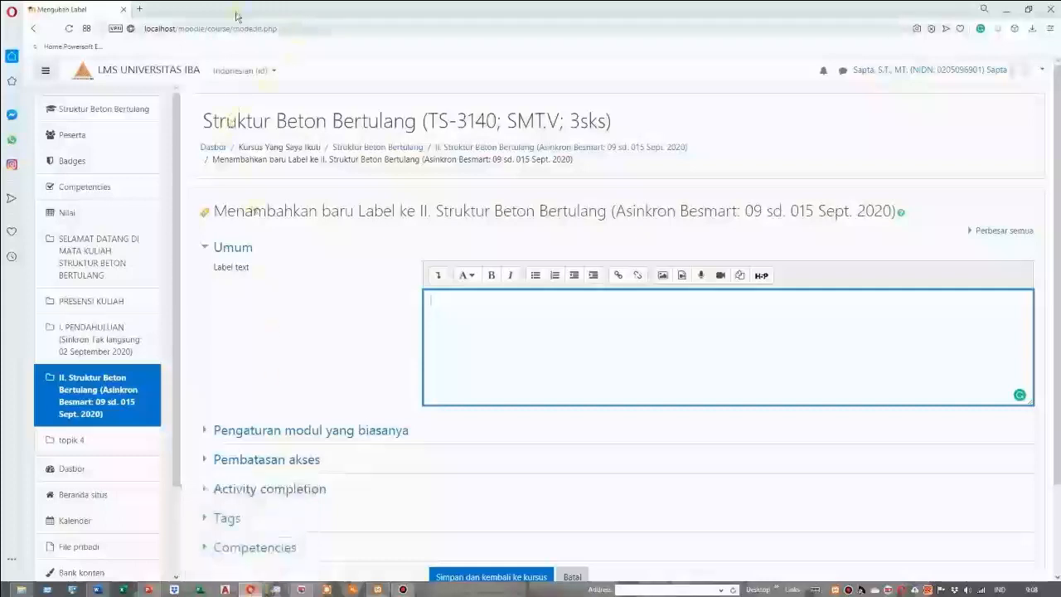
{"action": "left_click", "coordinate": [139, 9]}
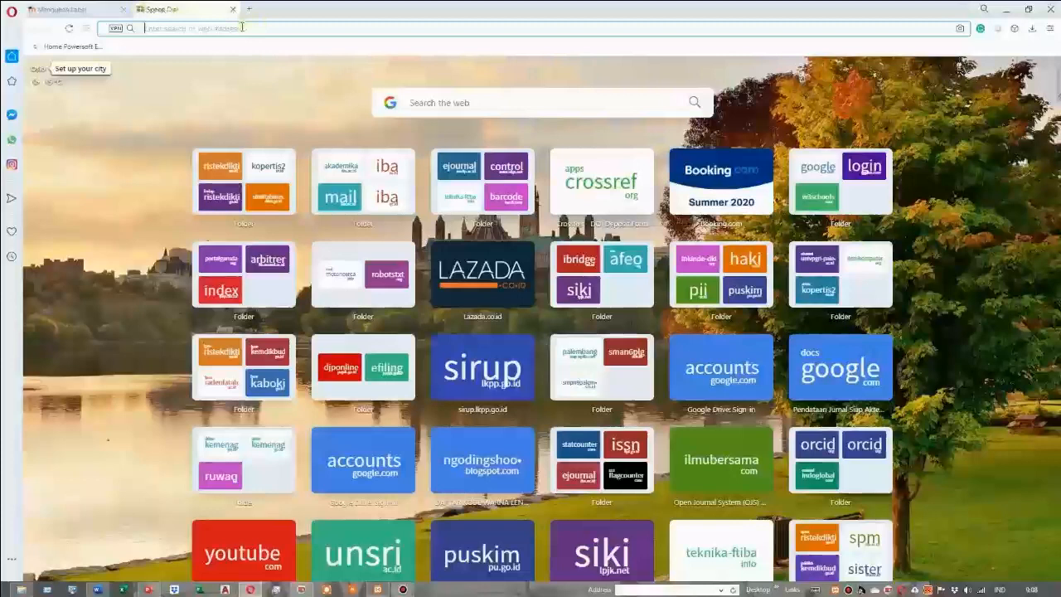
{"action": "type", "text": "https://www.youtube.com/watch?v=C6qnx0lbZXE"}
{"action": "key", "text": "Return"}
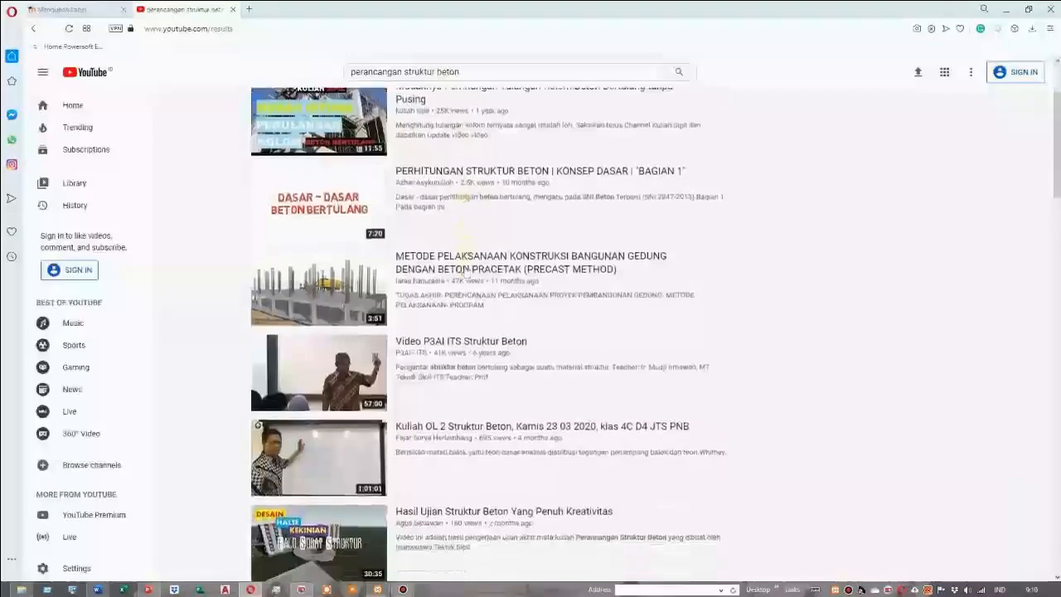
{"action": "scroll", "coordinate": [464, 269], "scroll_direction": "down", "scroll_amount": 4}
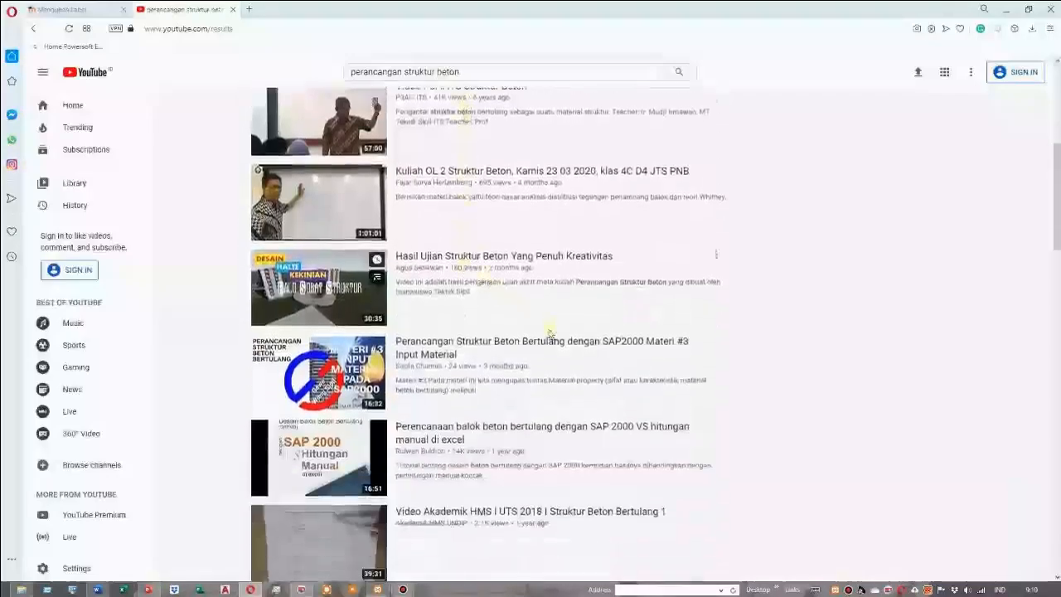
{"action": "scroll", "coordinate": [545, 337], "scroll_direction": "down", "scroll_amount": 3}
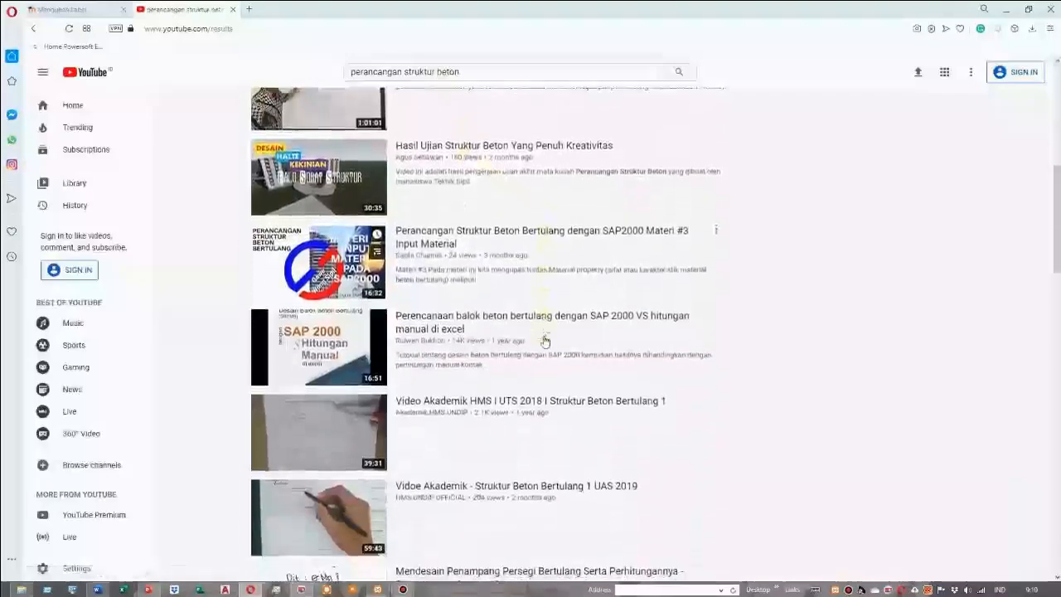
{"action": "scroll", "coordinate": [546, 340], "scroll_direction": "up", "scroll_amount": 3}
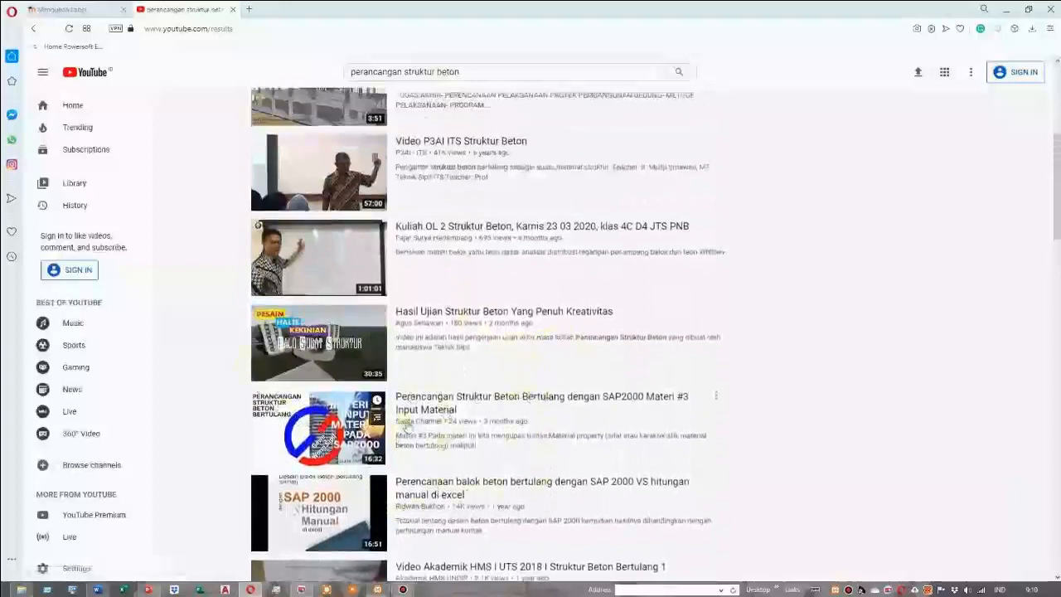
{"action": "scroll", "coordinate": [406, 428], "scroll_direction": "down", "scroll_amount": 3}
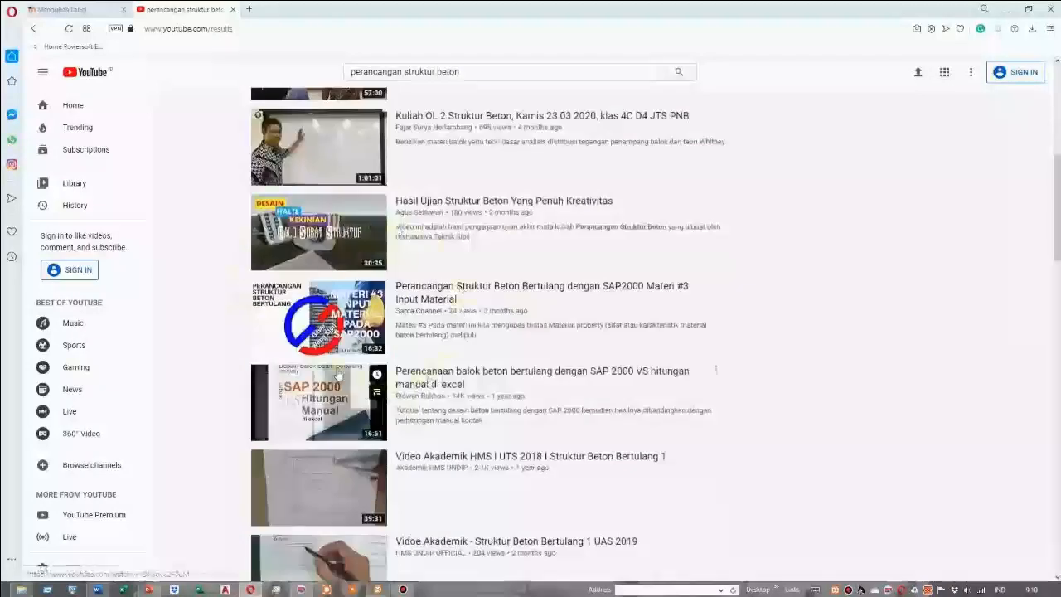
{"action": "left_click", "coordinate": [300, 316]}
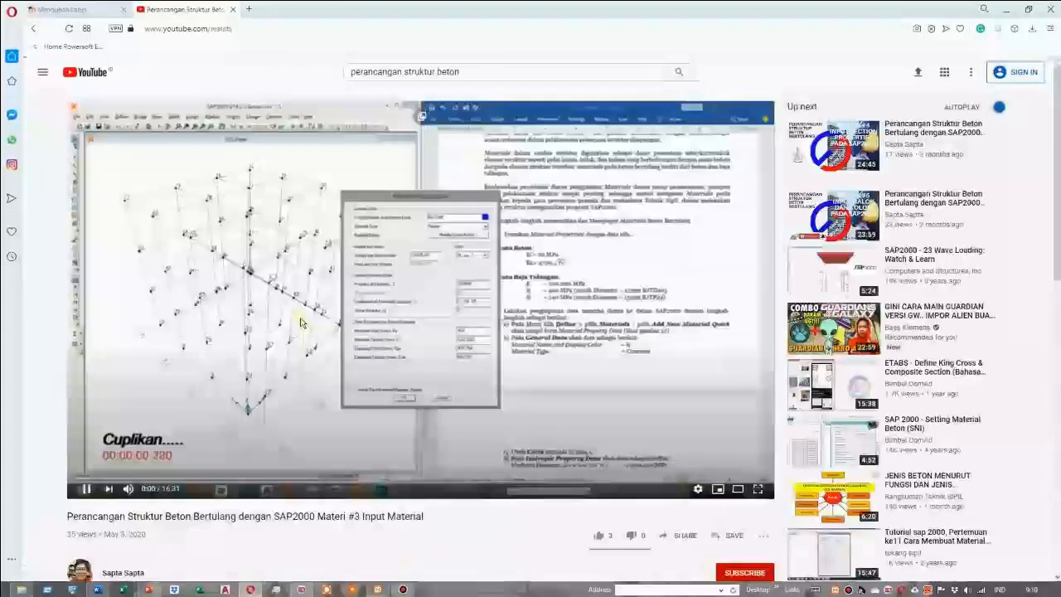
Copy the video's share link and pause its playback
{"action": "scroll", "coordinate": [301, 322], "scroll_direction": "down", "scroll_amount": 2}
{"action": "left_click", "coordinate": [676, 430]}
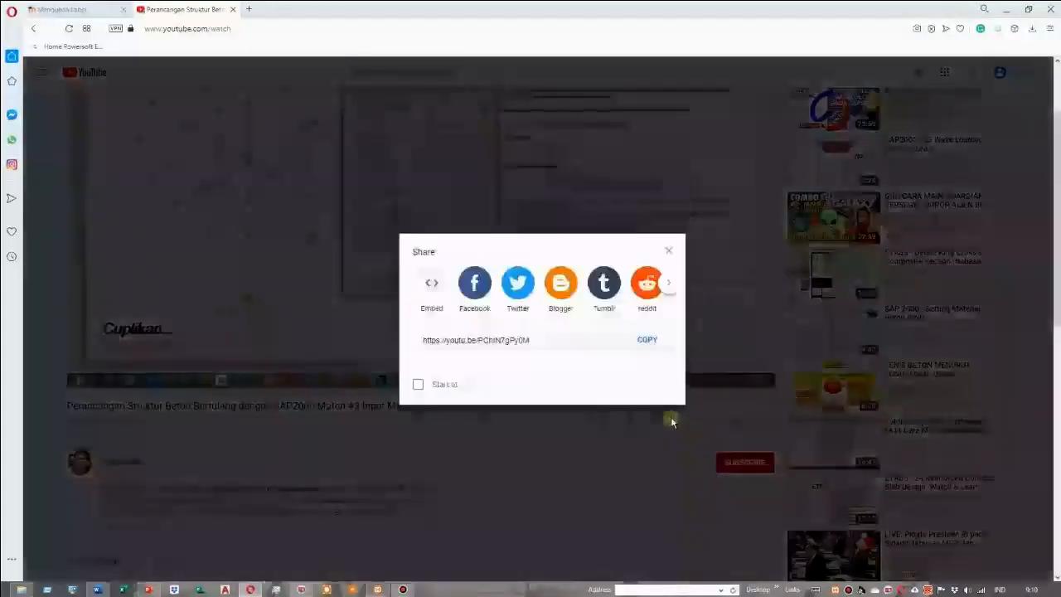
{"action": "left_click", "coordinate": [648, 344]}
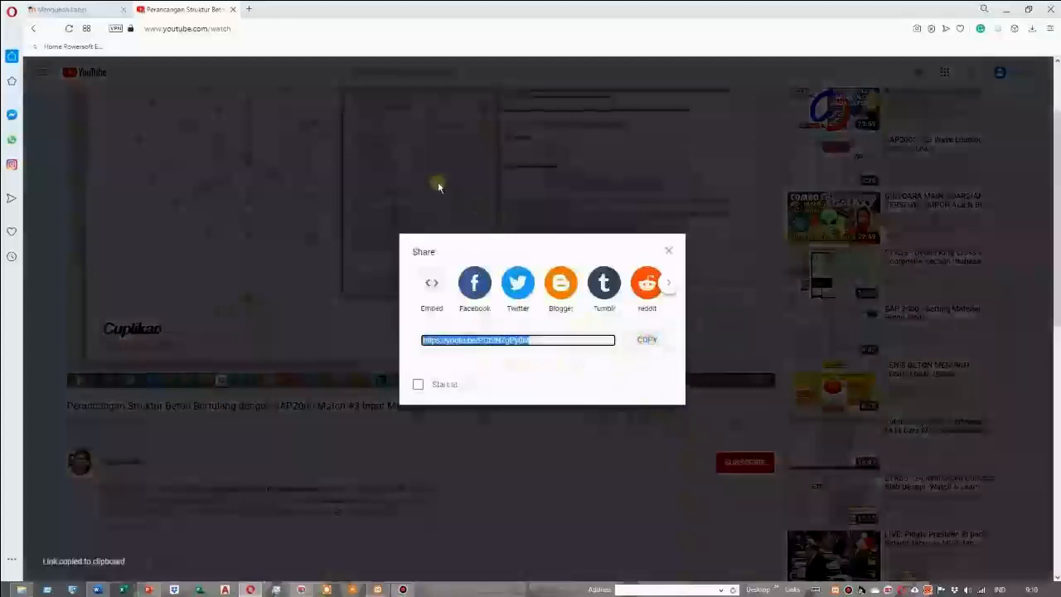
{"action": "left_click", "coordinate": [372, 204]}
{"action": "scroll", "coordinate": [386, 210], "scroll_direction": "up", "scroll_amount": 1}
{"action": "left_click", "coordinate": [386, 209]}
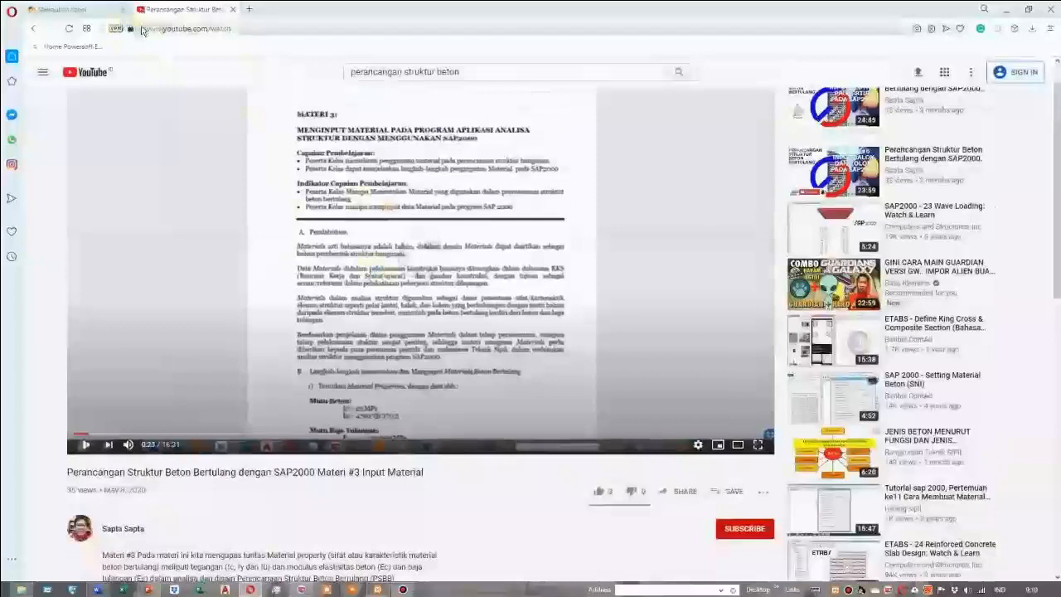
Paste the copied YouTube link into the new label's text in Moodle, save it back to the course and stop the embedded video
{"action": "left_click", "coordinate": [87, 10]}
{"action": "left_click", "coordinate": [447, 301]}
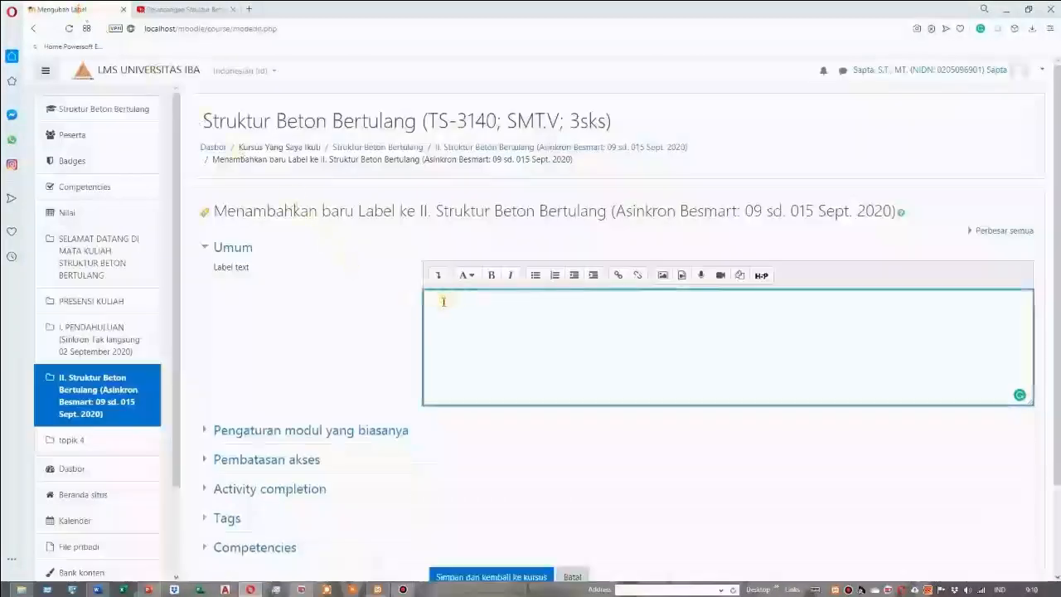
{"action": "right_click", "coordinate": [444, 301]}
{"action": "left_click", "coordinate": [472, 372]}
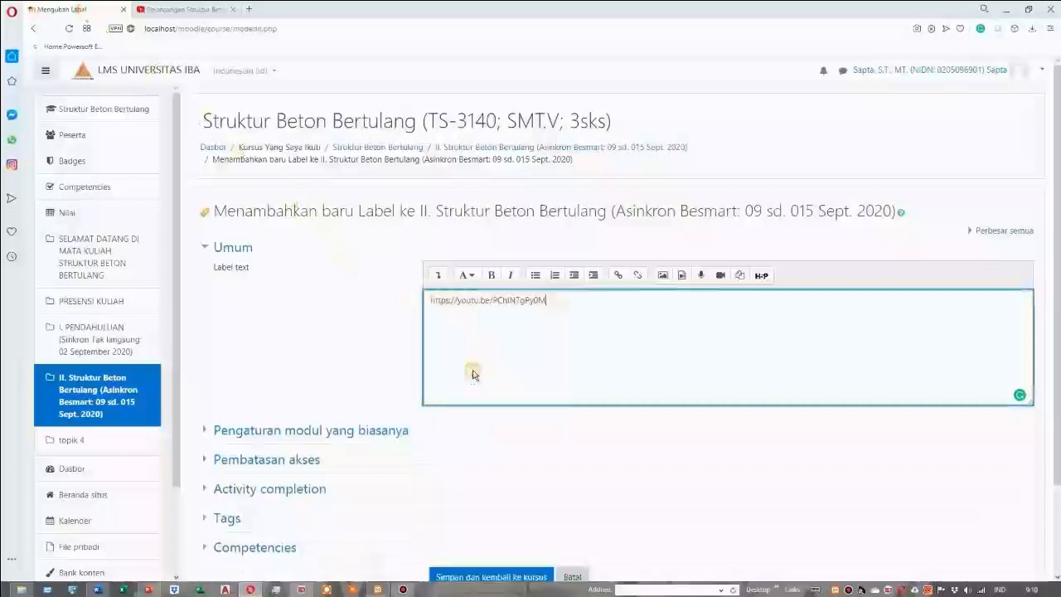
{"action": "scroll", "coordinate": [477, 377], "scroll_direction": "down", "scroll_amount": 2}
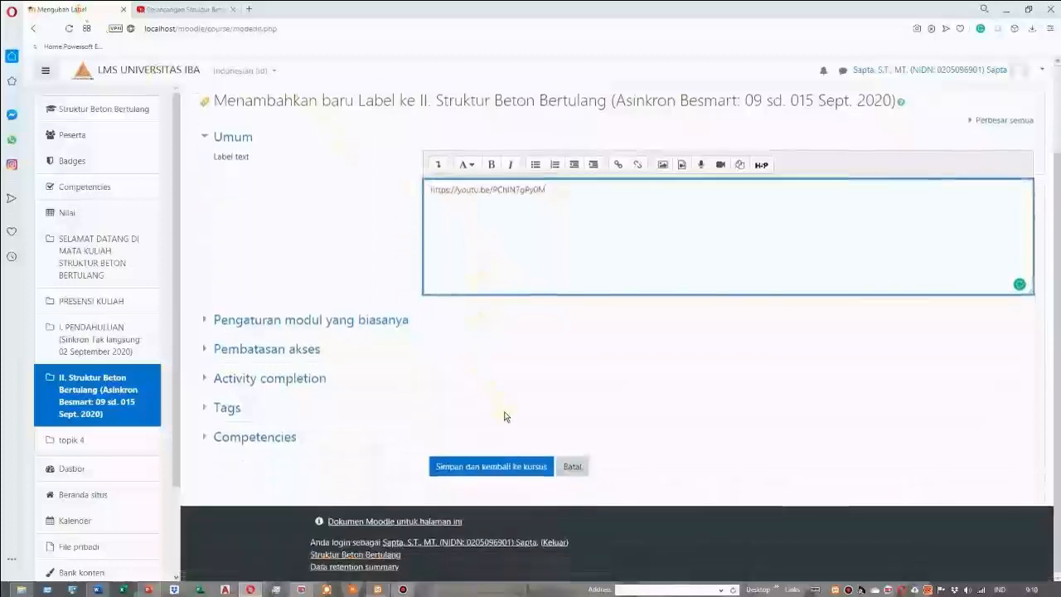
{"action": "left_click", "coordinate": [492, 468]}
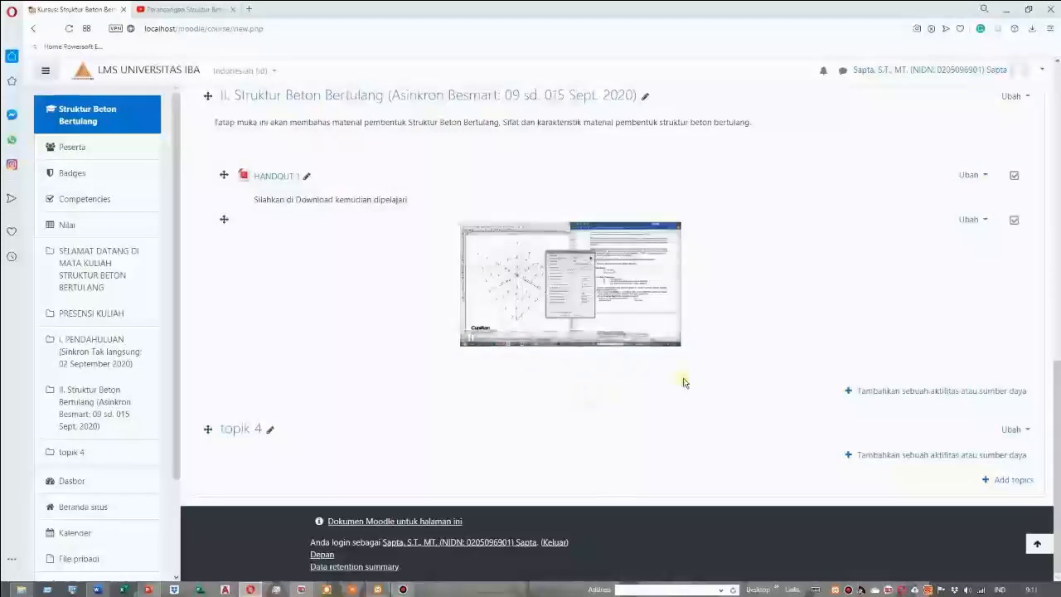
{"action": "left_click", "coordinate": [585, 315]}
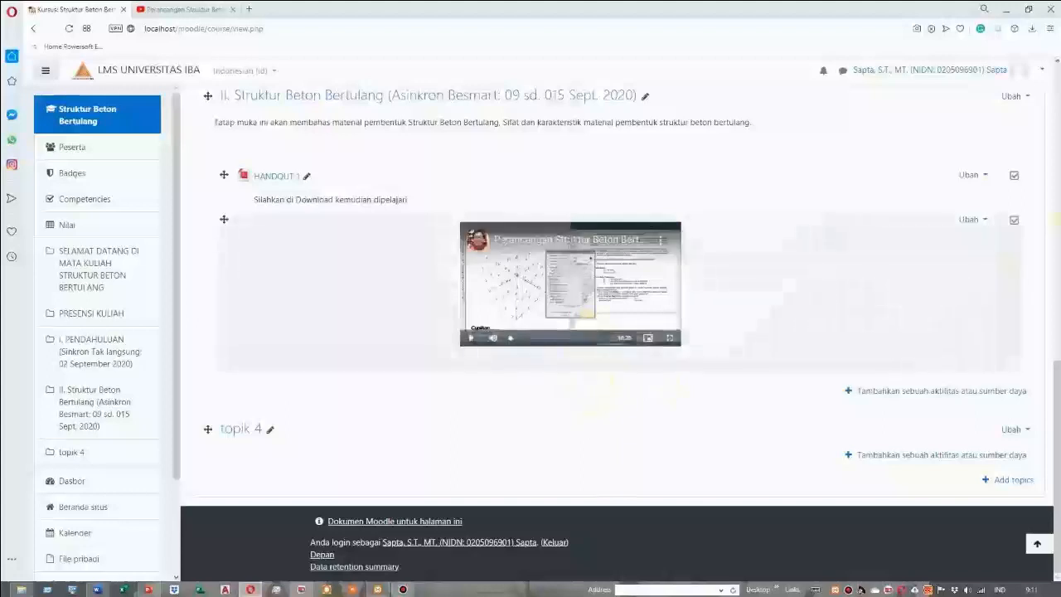
Edit the video label to add "Silahkan Anda Tonton Video berikut sebagai bahan penjelasan Handout diatas" above the link
{"action": "left_click", "coordinate": [981, 221]}
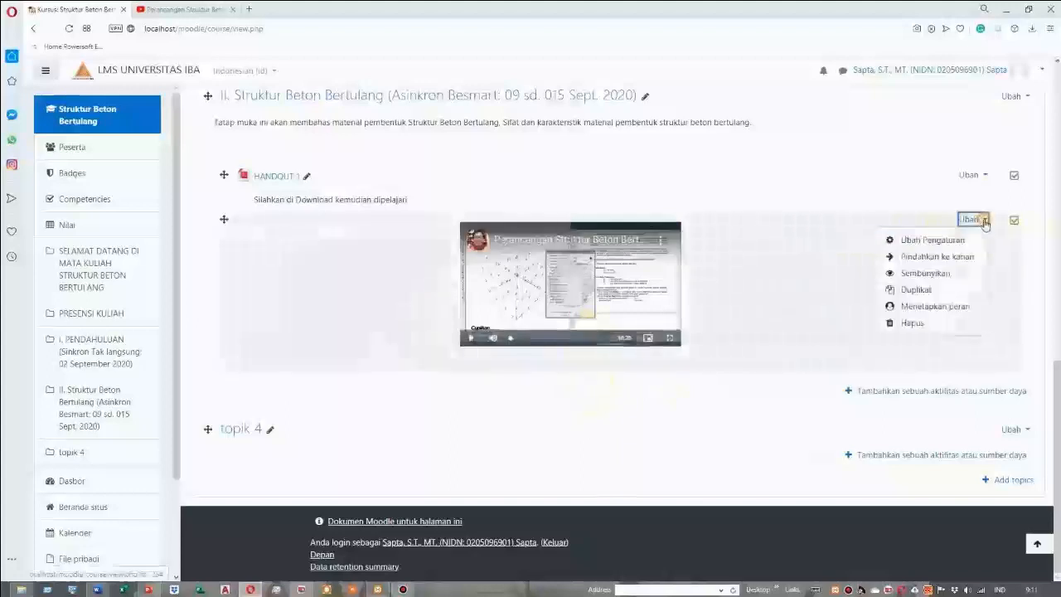
{"action": "left_click", "coordinate": [936, 241]}
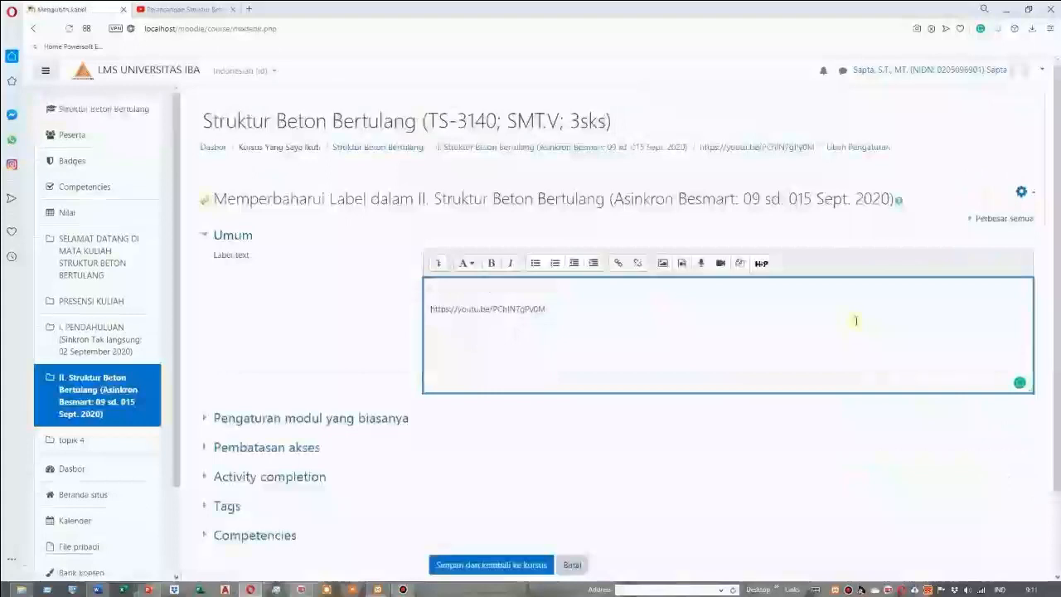
{"action": "type", "text": "Silah"}
{"action": "key", "text": "BackSpace"}
{"action": "key", "text": "BackSpace"}
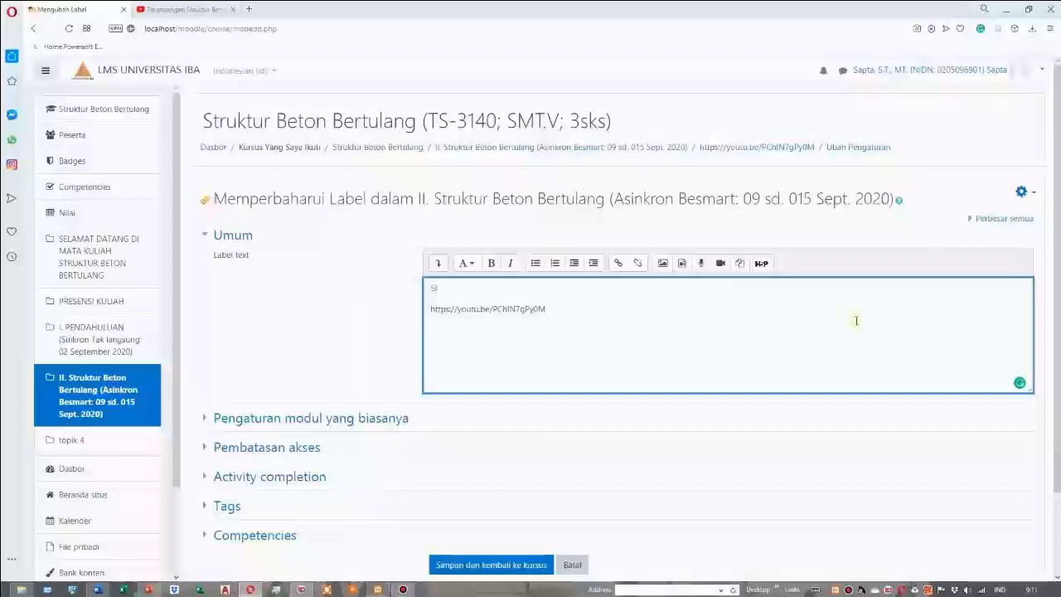
{"action": "key", "text": "BackSpace"}
{"action": "type", "text": "Silahka"}
{"action": "type", "text": "n Anda"}
{"action": "type", "text": " Tulis"}
{"action": "type", "text": " Vide"}
{"action": "type", "text": "o"}
{"action": "type", "text": " berikut sebagai bahan penjelasan Handout diatas"}
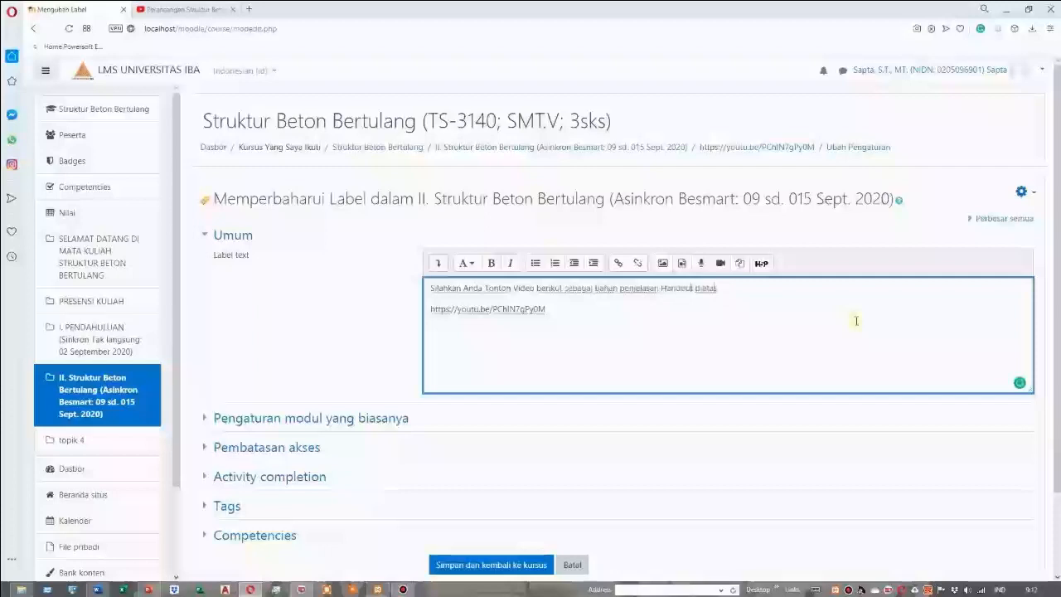
Insert "/pelengkap" after "penjelasan" in the video label's sentence and save the label back to the course
{"action": "key", "text": "Left"}
{"action": "key", "text": "Left"}
{"action": "key", "text": "Left"}
{"action": "key", "text": "Left"}
{"action": "key", "text": "Left"}
{"action": "key", "text": "Left"}
{"action": "key", "text": "Left"}
{"action": "key", "text": "Left"}
{"action": "key", "text": "Left"}
{"action": "key", "text": "Left"}
{"action": "key", "text": "Left"}
{"action": "key", "text": "Left"}
{"action": "key", "text": "Left"}
{"action": "key", "text": "Left"}
{"action": "key", "text": "Left"}
{"action": "key", "text": "Right"}
{"action": "key", "text": "Right"}
{"action": "key", "text": "Right"}
{"action": "key", "text": "Right"}
{"action": "key", "text": "Right"}
{"action": "type", "text": "/pelengkap"}
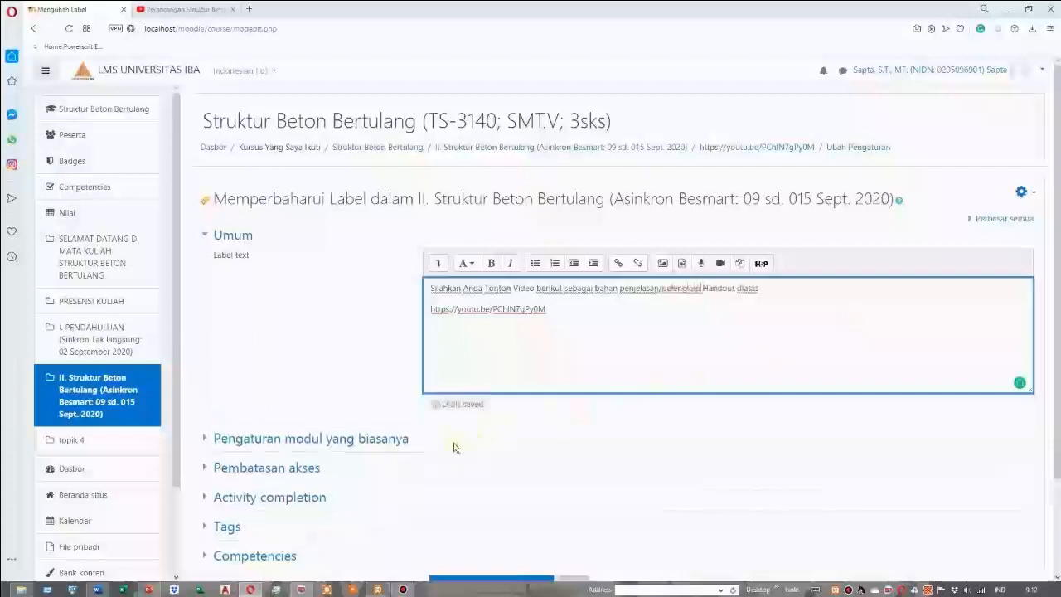
{"action": "scroll", "coordinate": [439, 446], "scroll_direction": "down", "scroll_amount": 2}
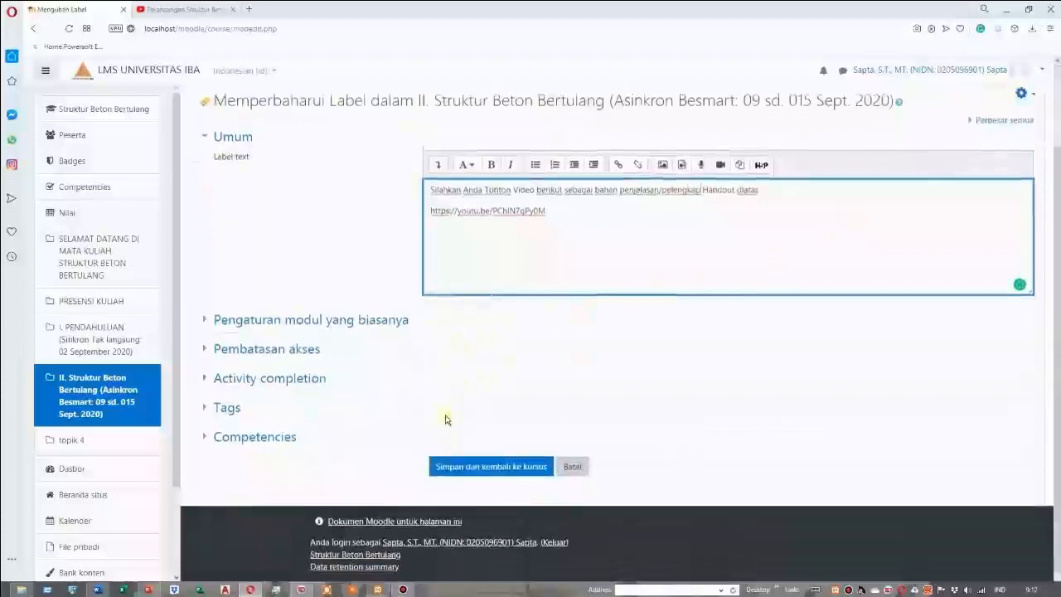
{"action": "scroll", "coordinate": [445, 420], "scroll_direction": "up", "scroll_amount": 1}
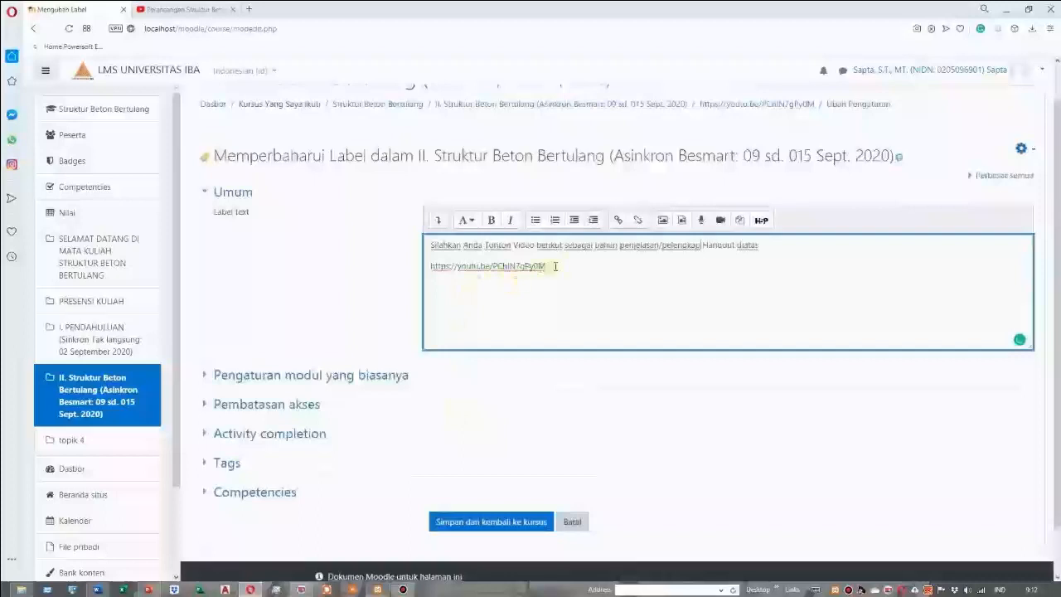
{"action": "key", "text": "ctrl+a"}
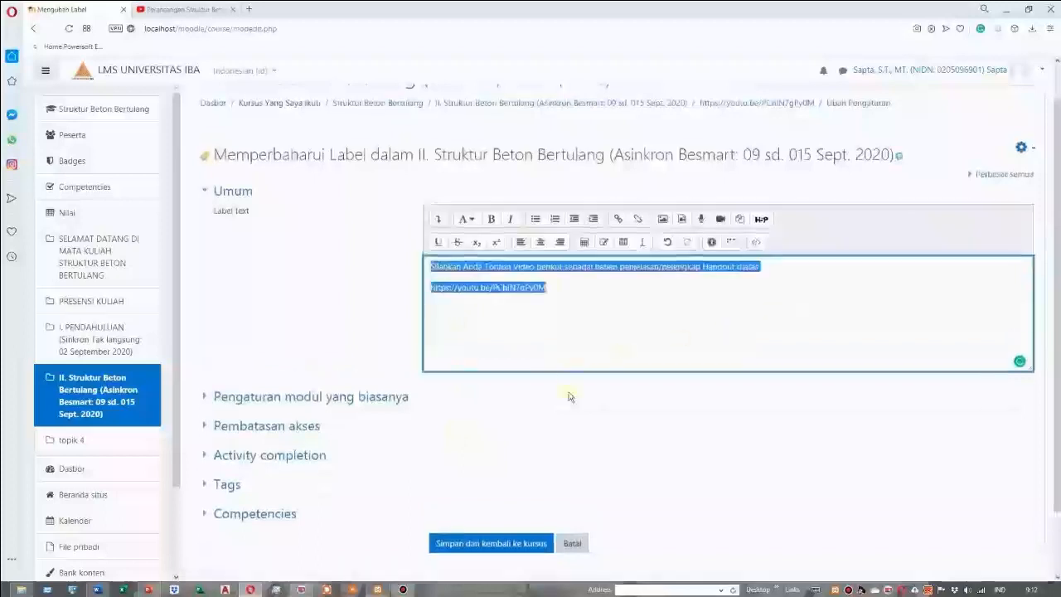
{"action": "scroll", "coordinate": [539, 432], "scroll_direction": "down", "scroll_amount": 1}
{"action": "left_click", "coordinate": [512, 467]}
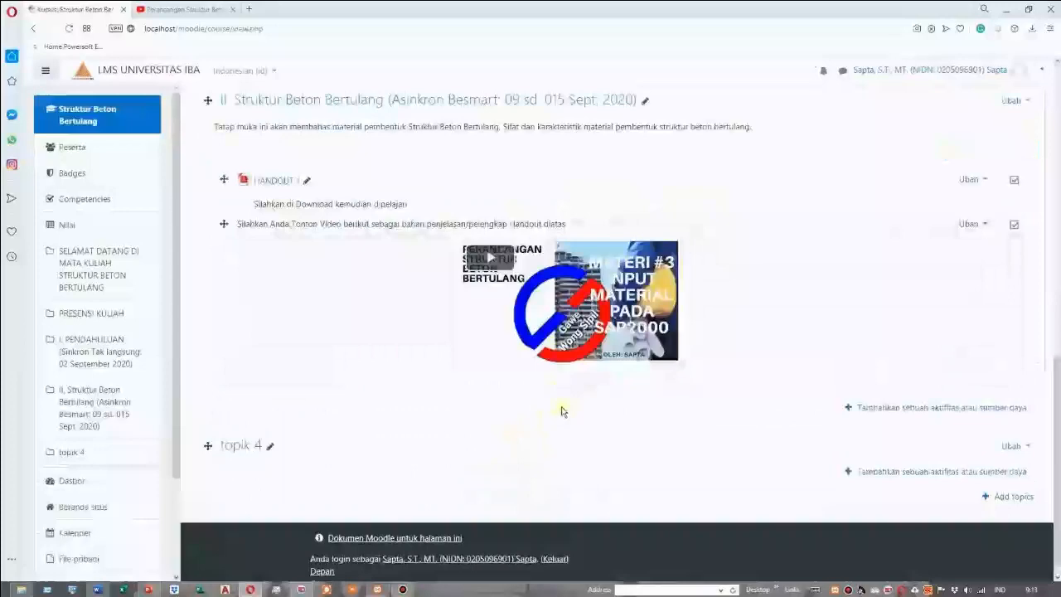
Check the Word outline for section II's next item and add a Forum activity to section II of the Moodle course
{"action": "key", "text": "alt+Tab"}
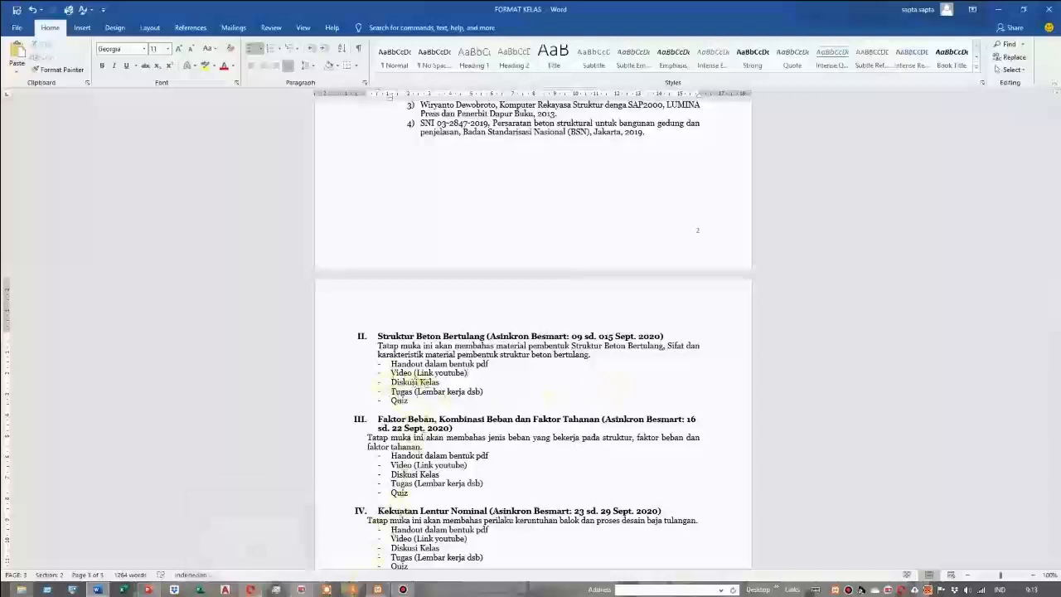
{"action": "left_click", "coordinate": [252, 591]}
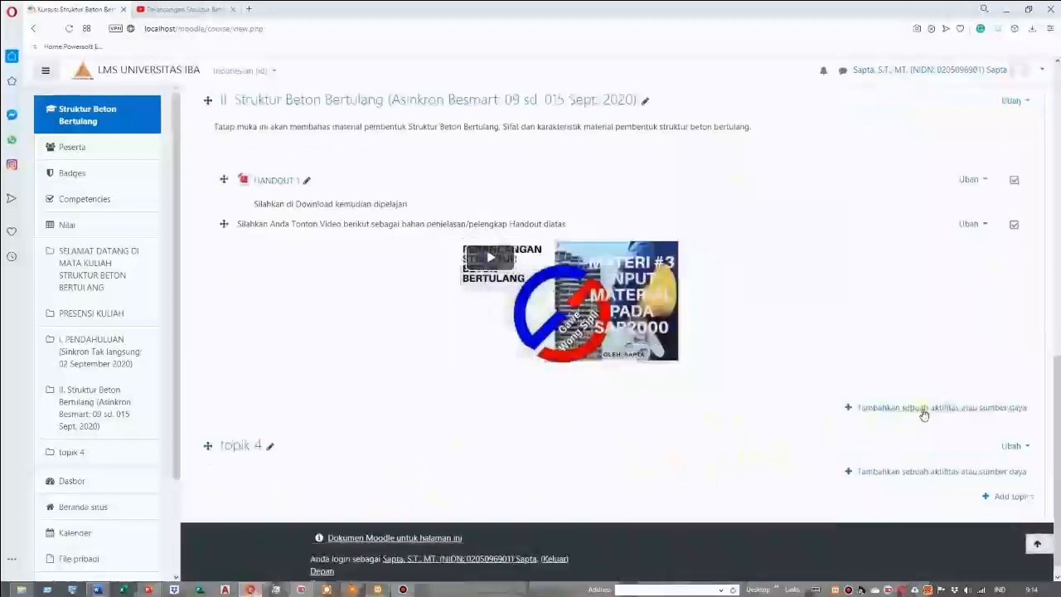
{"action": "left_click", "coordinate": [924, 409]}
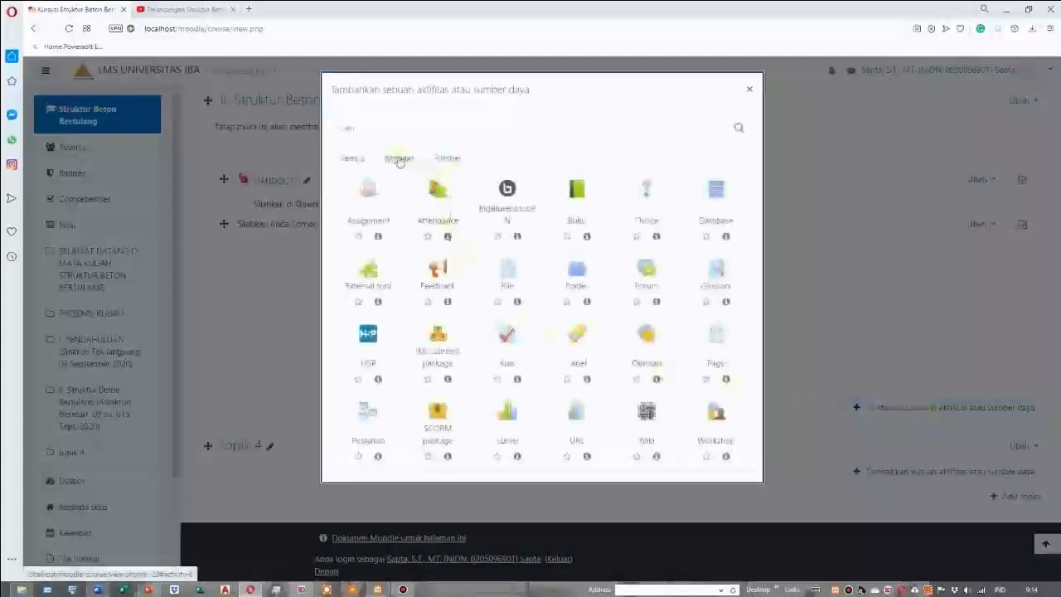
{"action": "left_click", "coordinate": [750, 89]}
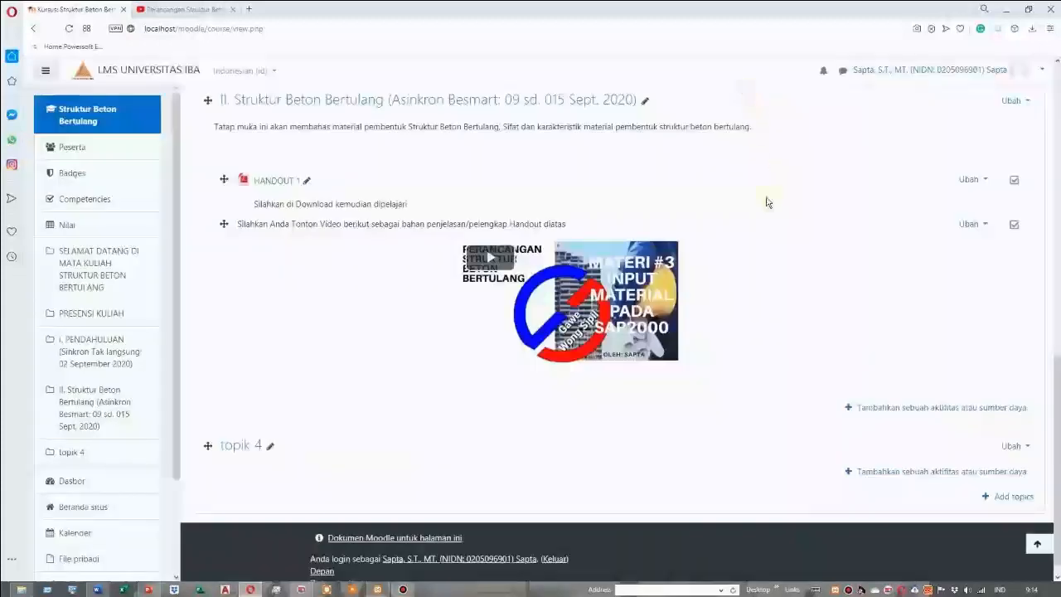
{"action": "left_click", "coordinate": [921, 408]}
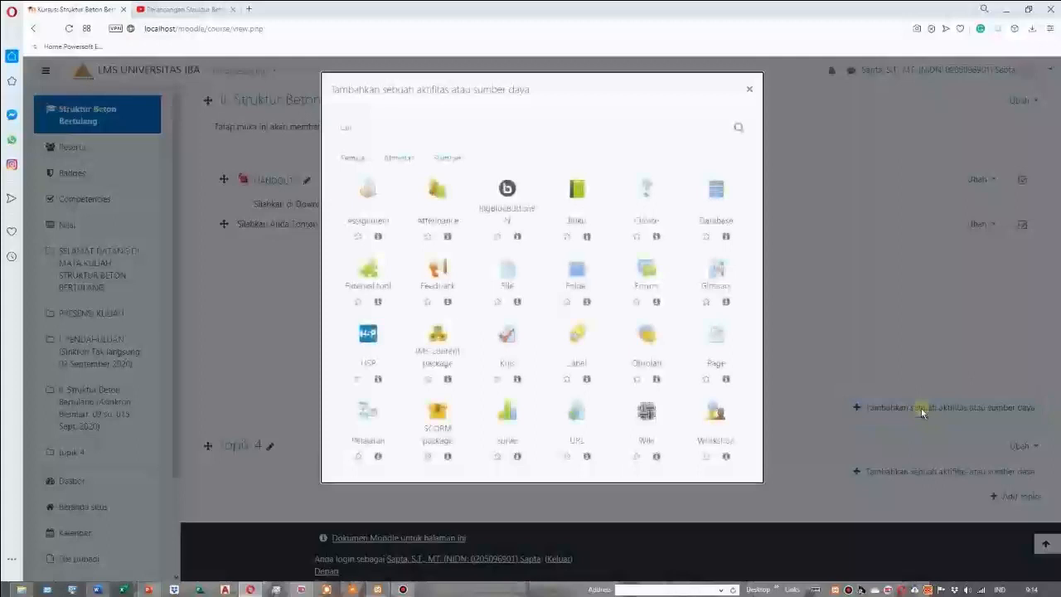
{"action": "left_click", "coordinate": [399, 161]}
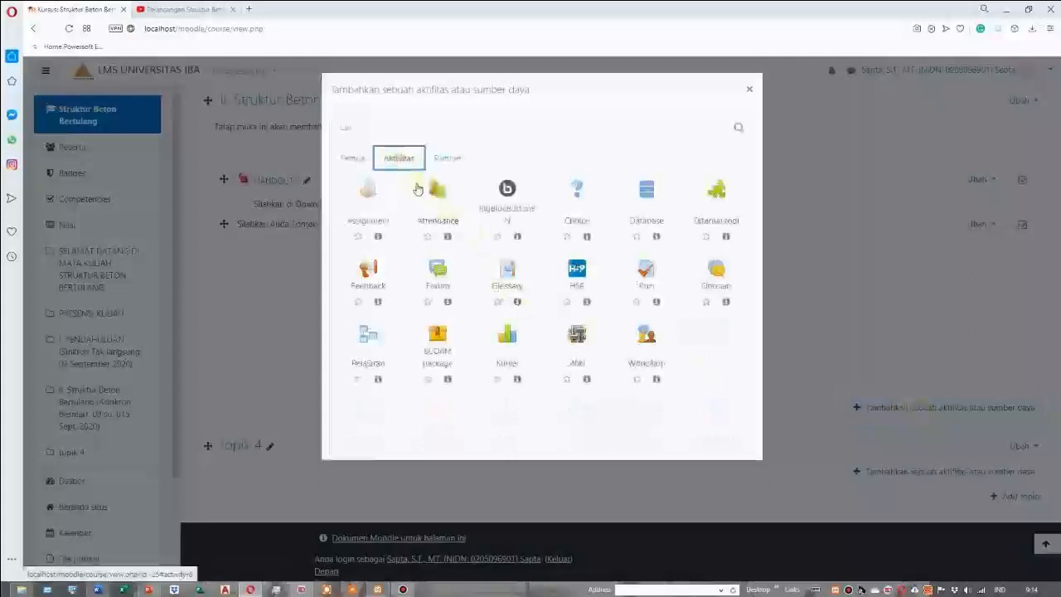
{"action": "left_click", "coordinate": [443, 284]}
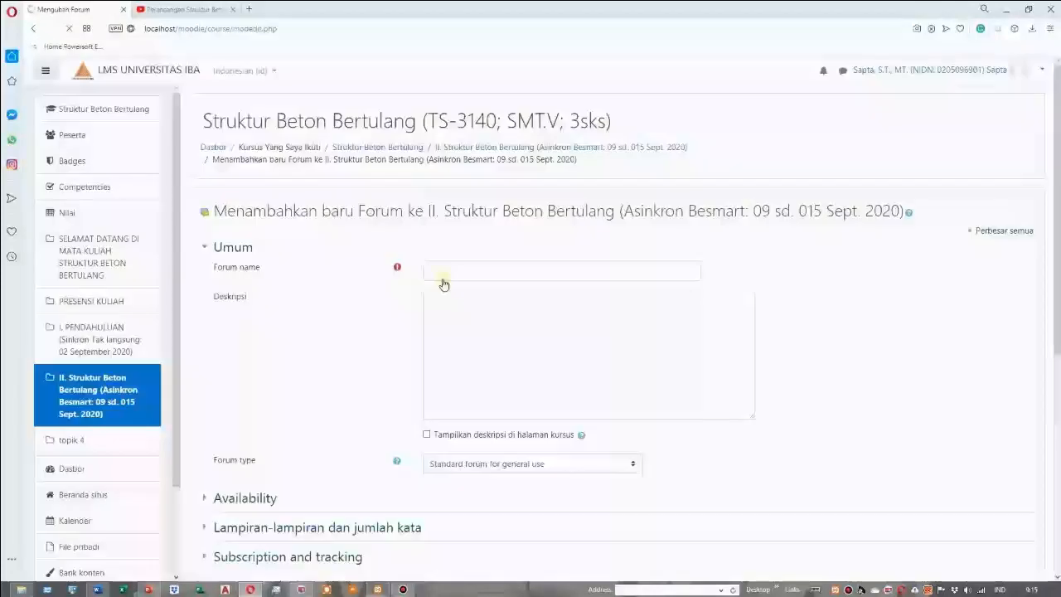
Name the new forum "DISKUSI KELAS"
{"action": "left_click", "coordinate": [449, 270]}
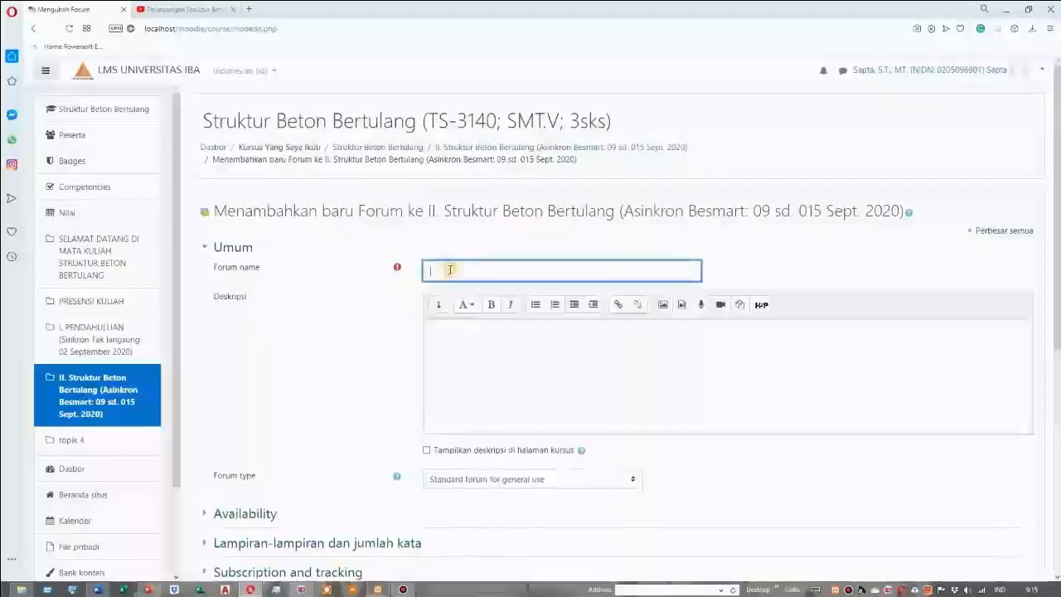
{"action": "type", "text": "Diskusi KELAS"}
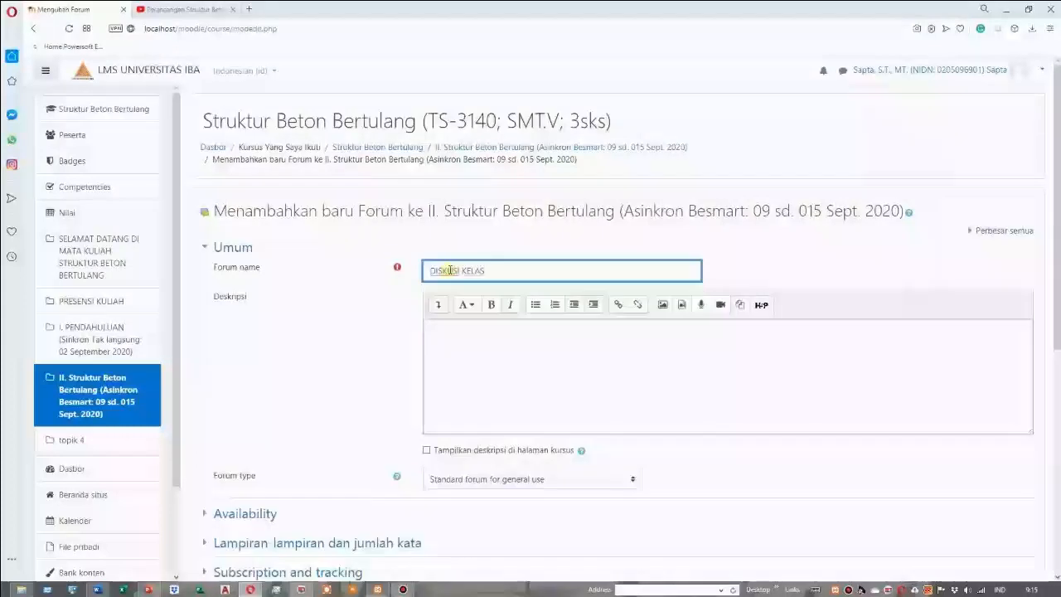
Enter the forum description "Silahkan Anda Memberikan komentar atau jawaban pada Diskusi Kelas"
{"action": "left_click", "coordinate": [448, 335]}
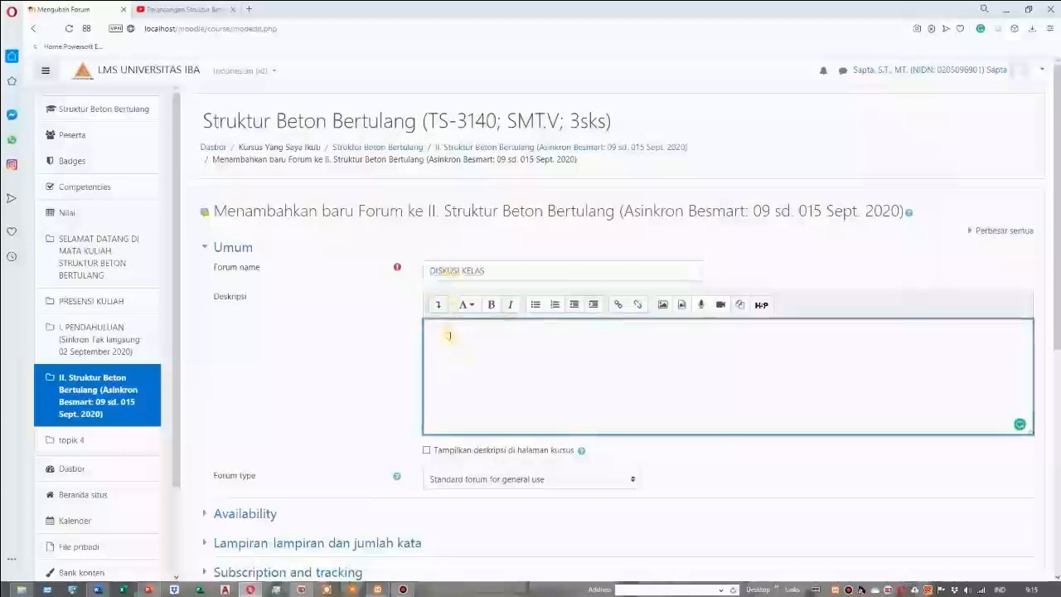
{"action": "type", "text": "Silab"}
{"action": "type", "text": "kan di"}
{"action": "type", "text": "da "}
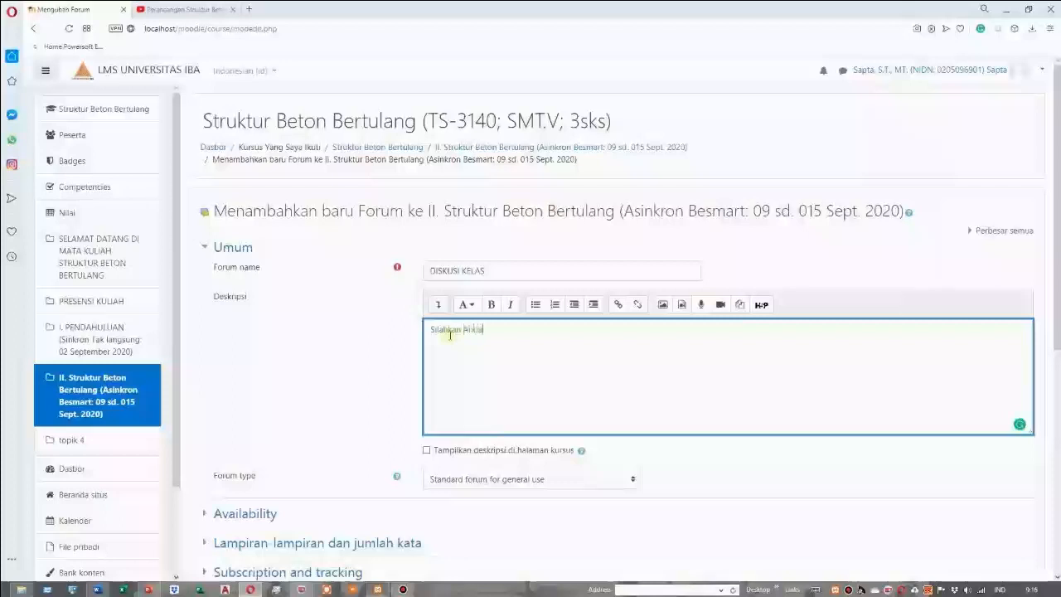
{"action": "type", "text": "Memberikan komentar atau."}
{"action": "key", "text": "BackSpace"}
{"action": "type", "text": "jawaban "}
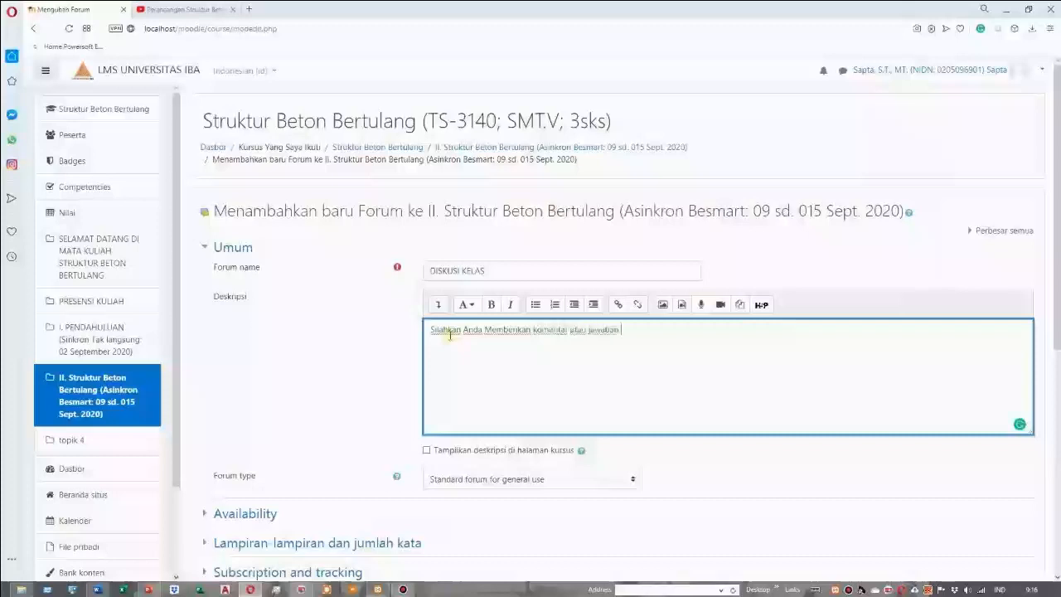
{"action": "type", "text": "(sed"}
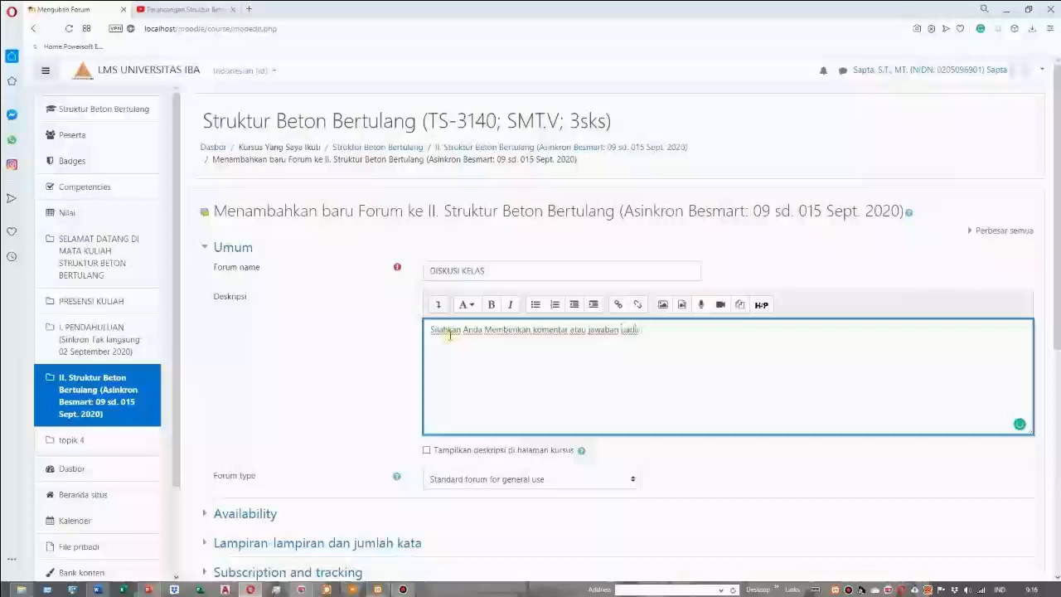
{"action": "type", "text": "Di"}
{"action": "type", "text": "sku"}
{"action": "type", "text": "si K"}
{"action": "type", "text": "ela"}
{"action": "type", "text": "s"}
{"action": "type", "text": "s"}
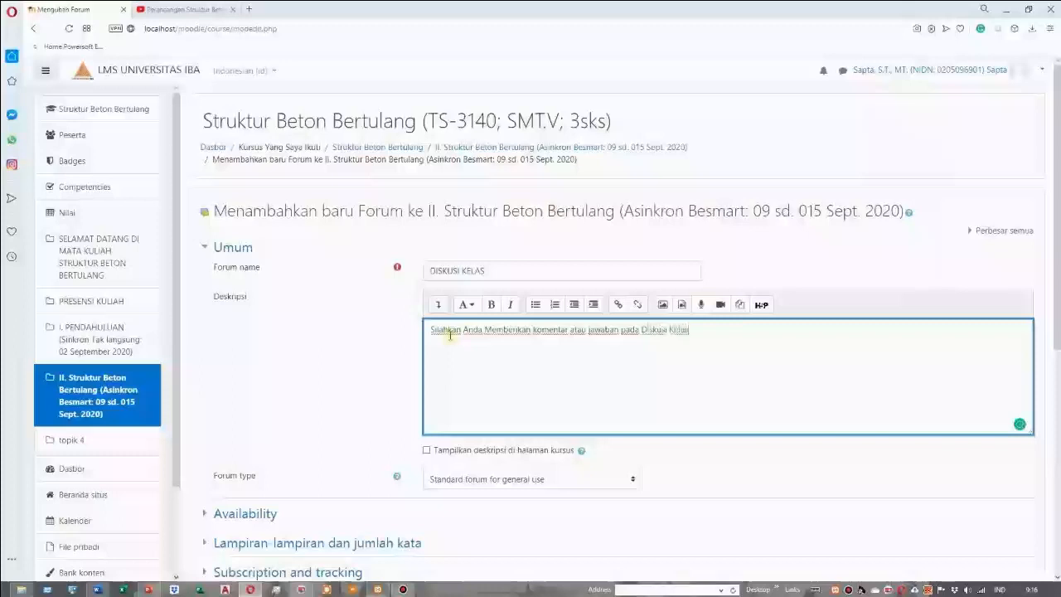
Have the description shown on the course page and set the forum type to "Sebuah diskusi sederhana"
{"action": "left_click", "coordinate": [426, 450]}
{"action": "scroll", "coordinate": [426, 454], "scroll_direction": "down", "scroll_amount": 2}
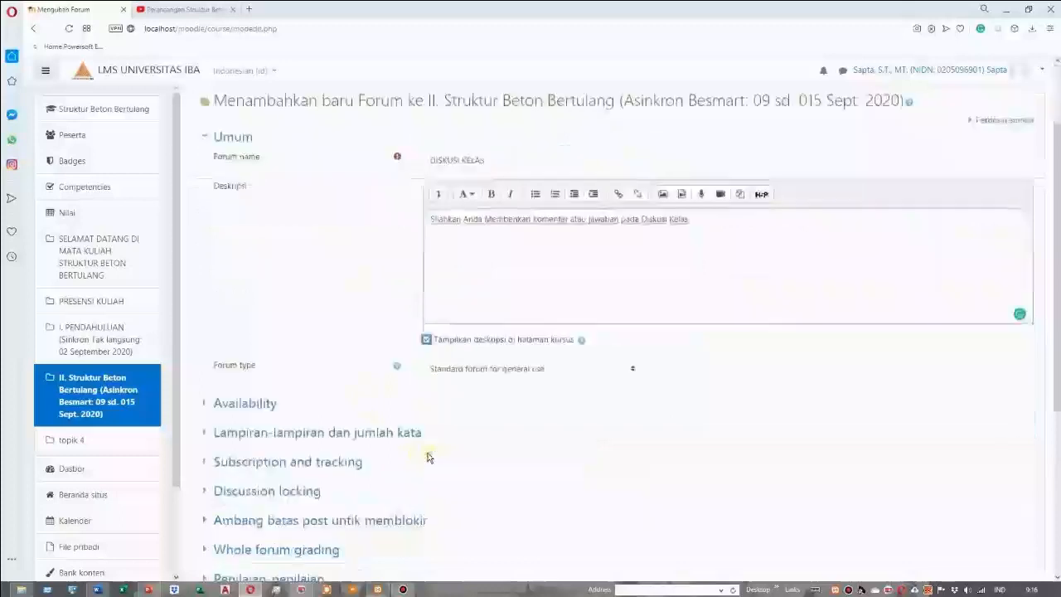
{"action": "left_click", "coordinate": [632, 372]}
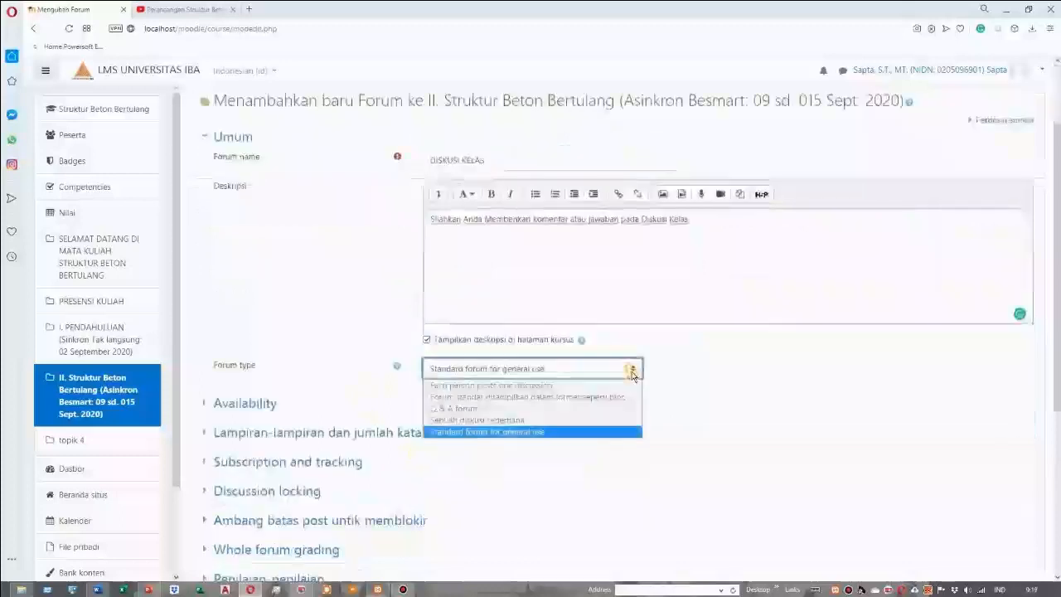
{"action": "left_click", "coordinate": [551, 421]}
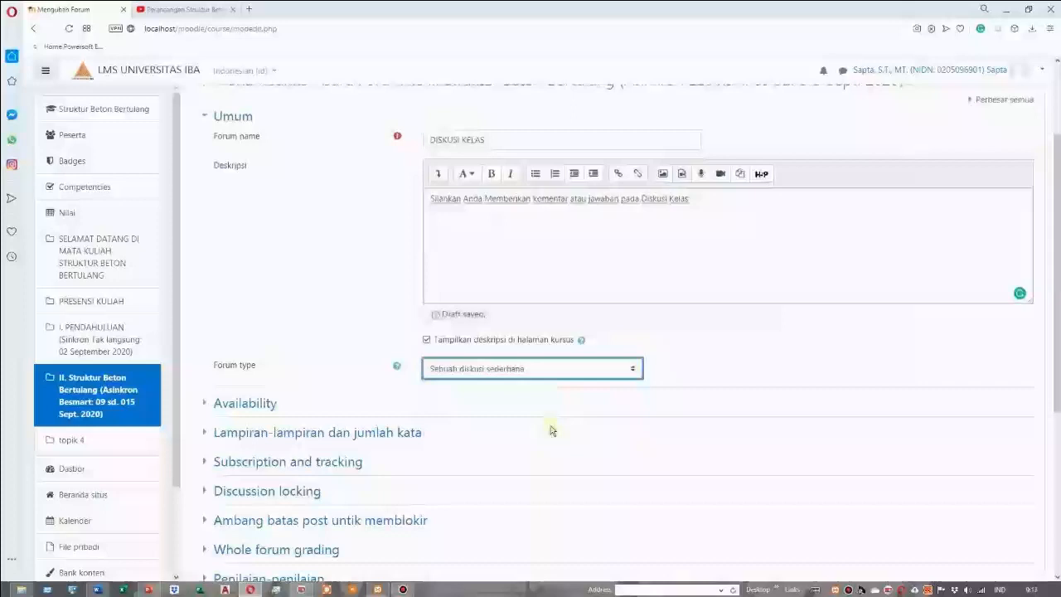
Enable the forum's due date and cut-off date under Availability, setting the cut-off hour to 17
{"action": "left_click", "coordinate": [252, 407]}
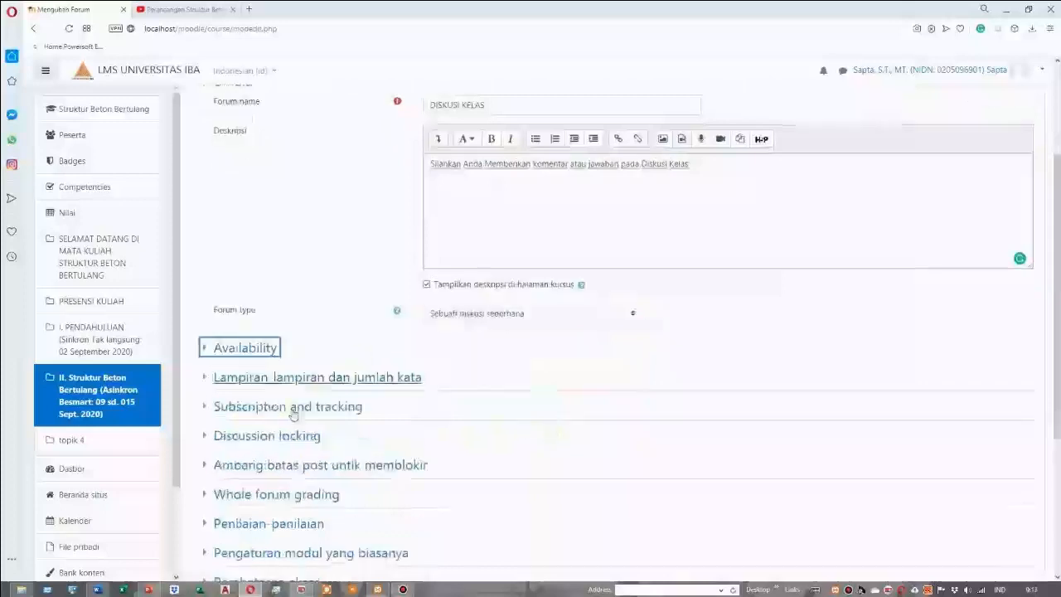
{"action": "left_click", "coordinate": [262, 352]}
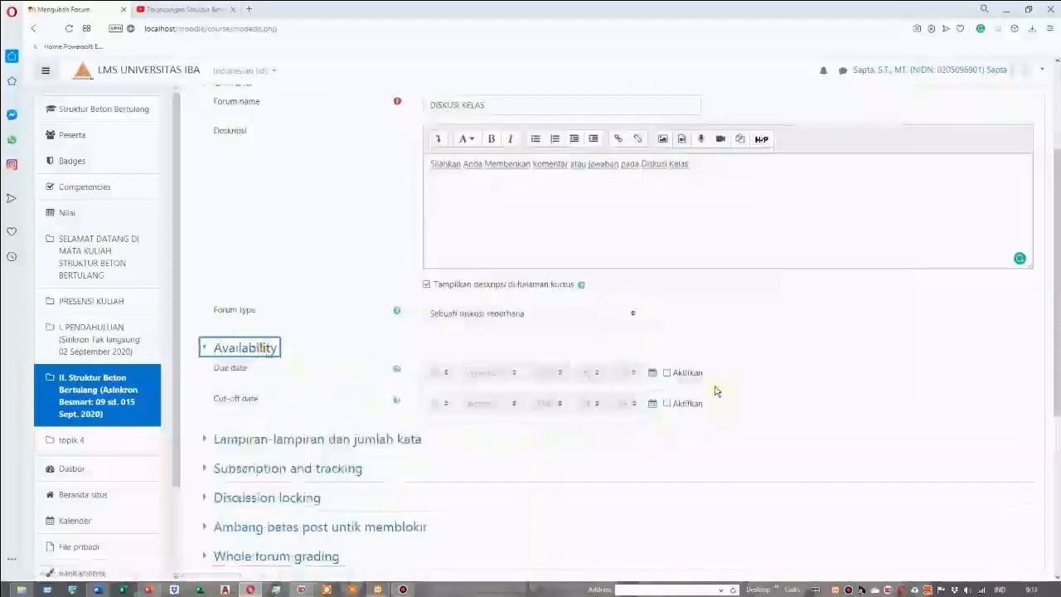
{"action": "left_click", "coordinate": [667, 373]}
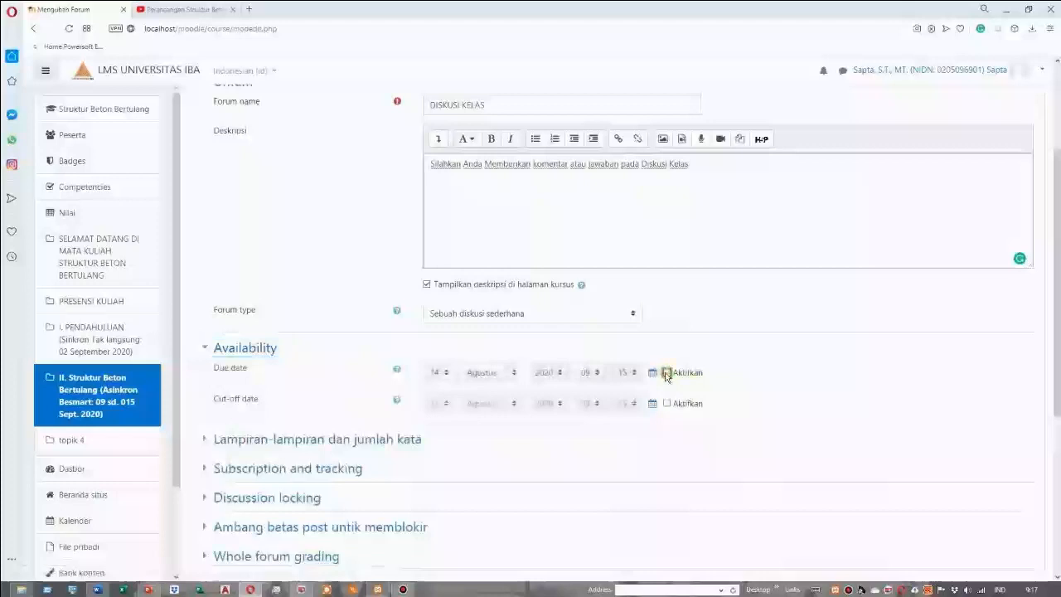
{"action": "left_click", "coordinate": [666, 376]}
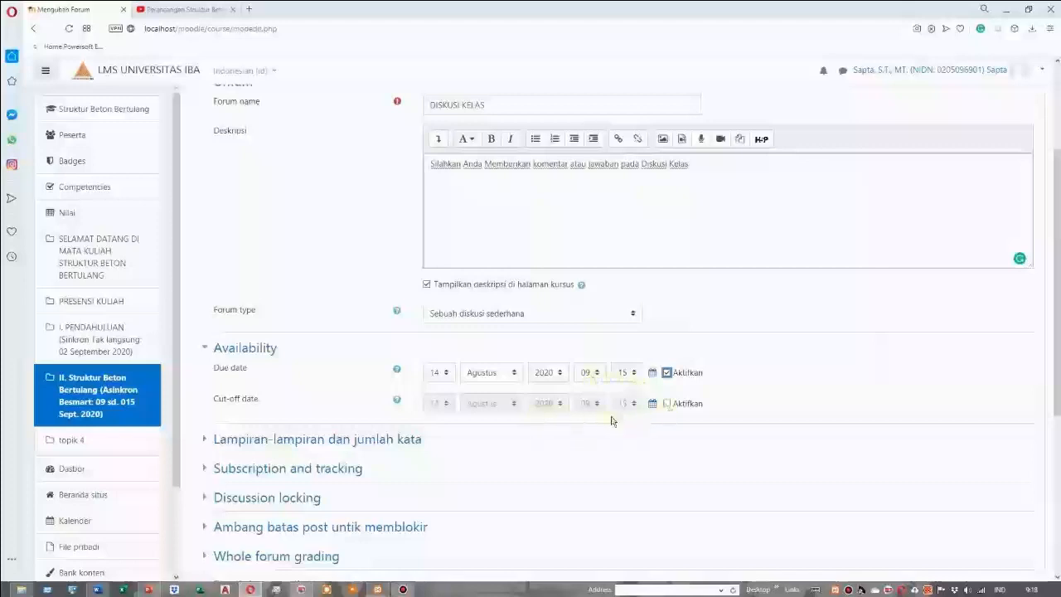
{"action": "left_click", "coordinate": [667, 405]}
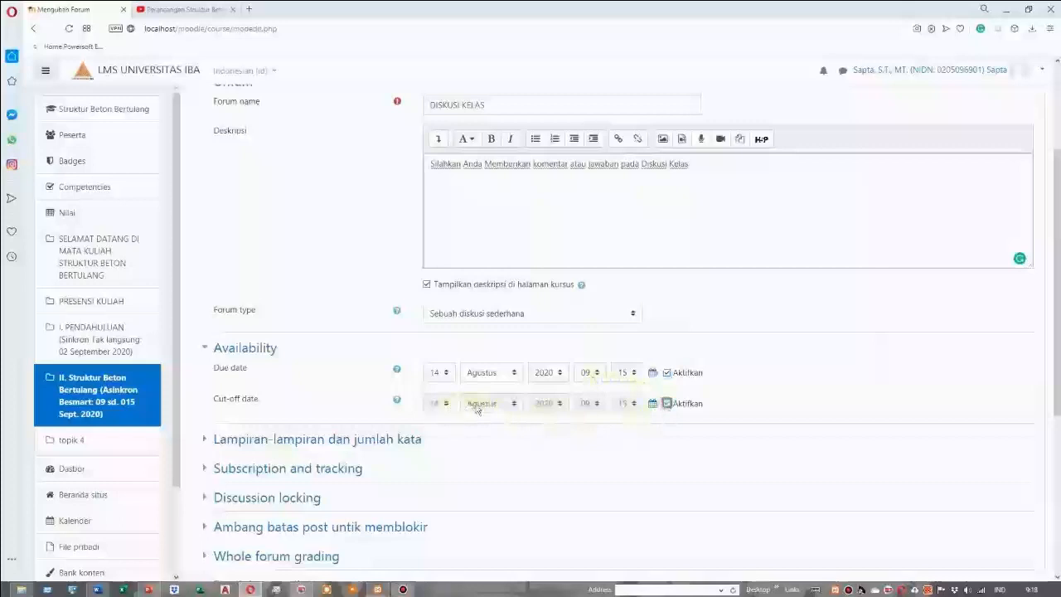
{"action": "left_click", "coordinate": [590, 404]}
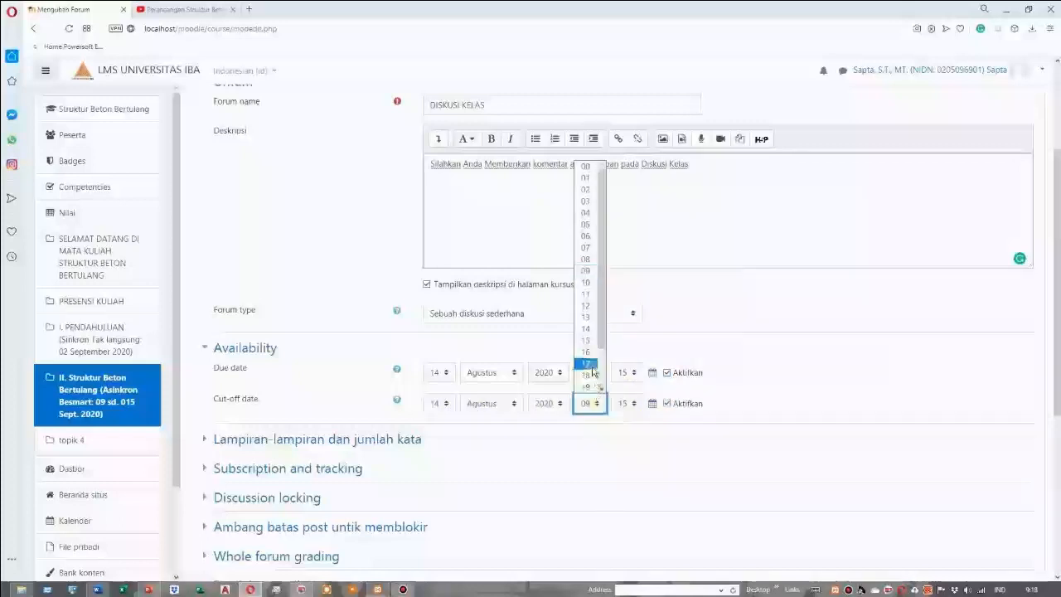
{"action": "left_click", "coordinate": [590, 364]}
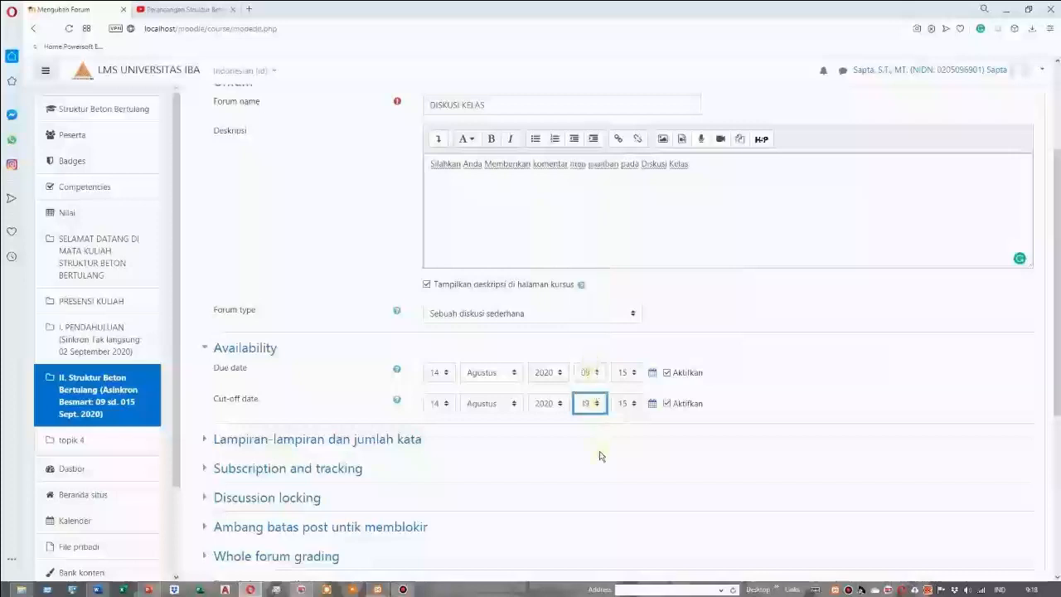
Set the forum's rating aggregate type to "Penilaian maksimum"
{"action": "scroll", "coordinate": [599, 455], "scroll_direction": "down", "scroll_amount": 2}
{"action": "left_click", "coordinate": [286, 421]}
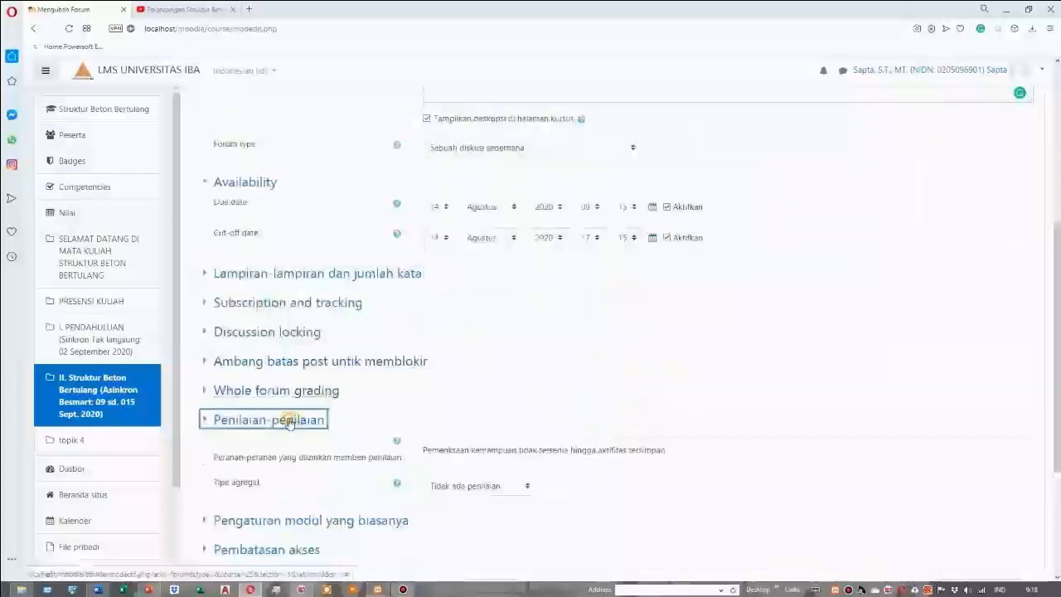
{"action": "left_click", "coordinate": [529, 487]}
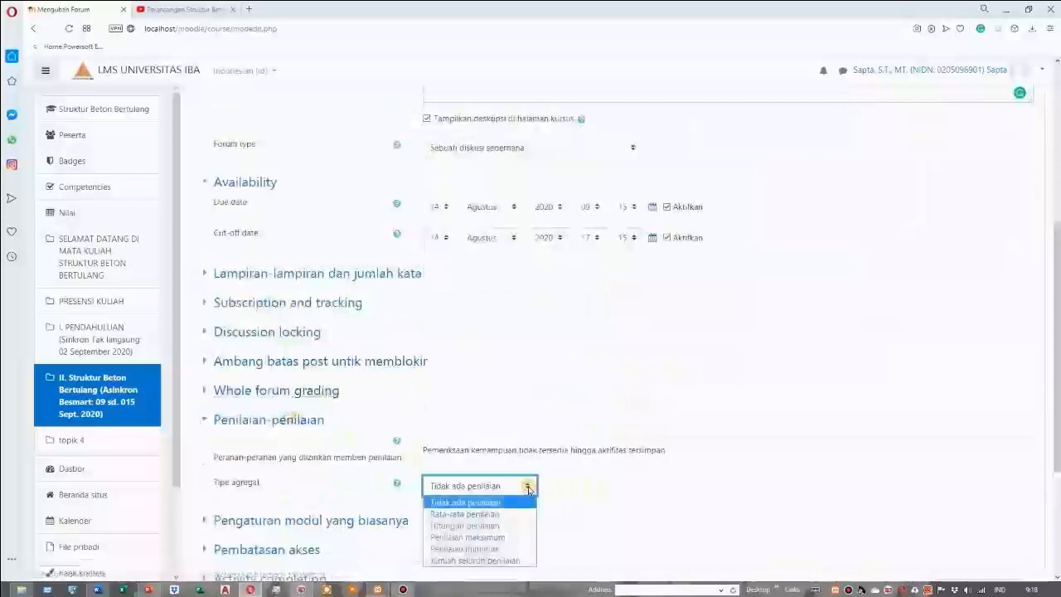
{"action": "scroll", "coordinate": [528, 490], "scroll_direction": "down", "scroll_amount": 1}
{"action": "left_click", "coordinate": [529, 431]}
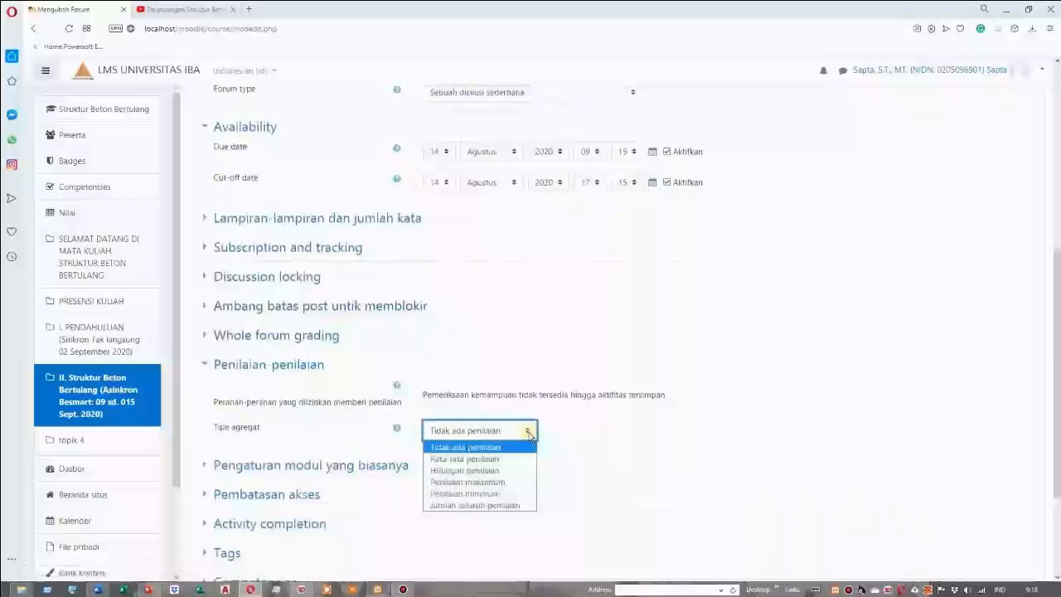
{"action": "left_click", "coordinate": [503, 484]}
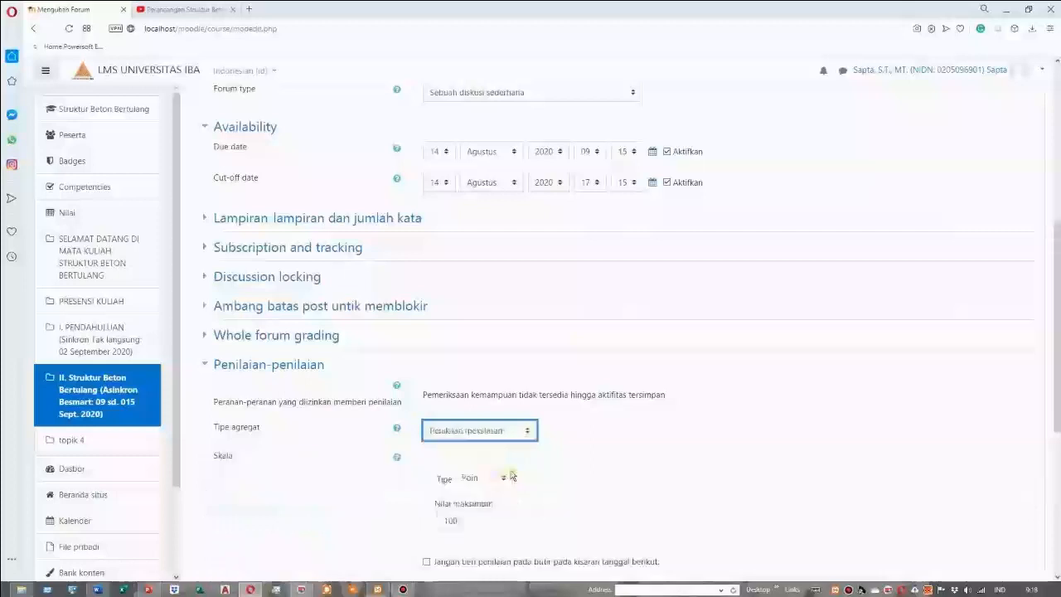
{"action": "scroll", "coordinate": [614, 437], "scroll_direction": "down", "scroll_amount": 1}
{"action": "scroll", "coordinate": [614, 437], "scroll_direction": "down", "scroll_amount": 1}
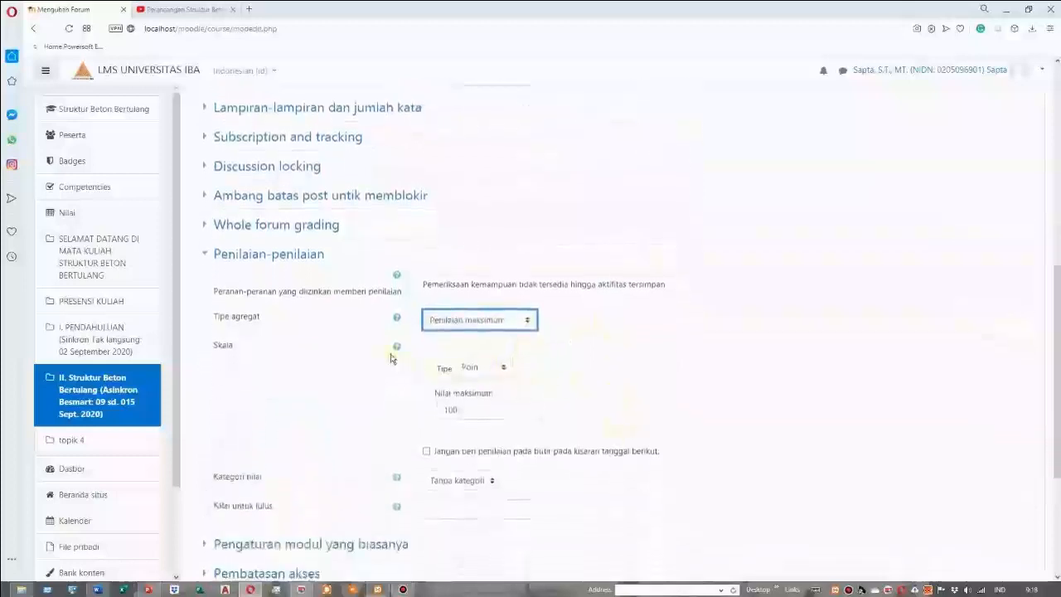
Set the forum's passing grade to 8, then save the forum and display it
{"action": "scroll", "coordinate": [423, 407], "scroll_direction": "down", "scroll_amount": 1}
{"action": "left_click", "coordinate": [457, 451]}
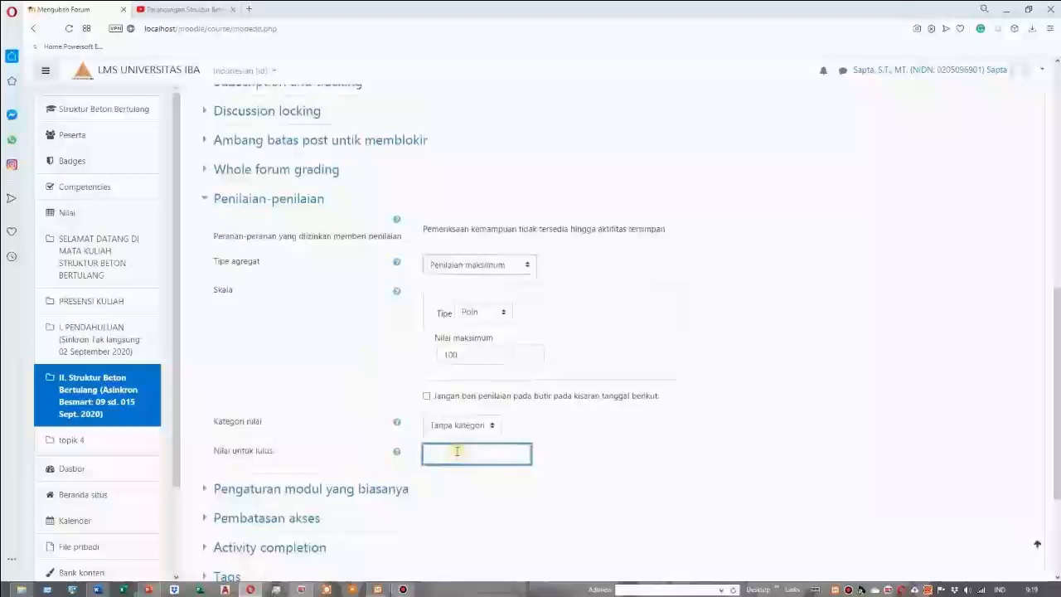
{"action": "type", "text": "8"}
{"action": "scroll", "coordinate": [457, 451], "scroll_direction": "down", "scroll_amount": 1}
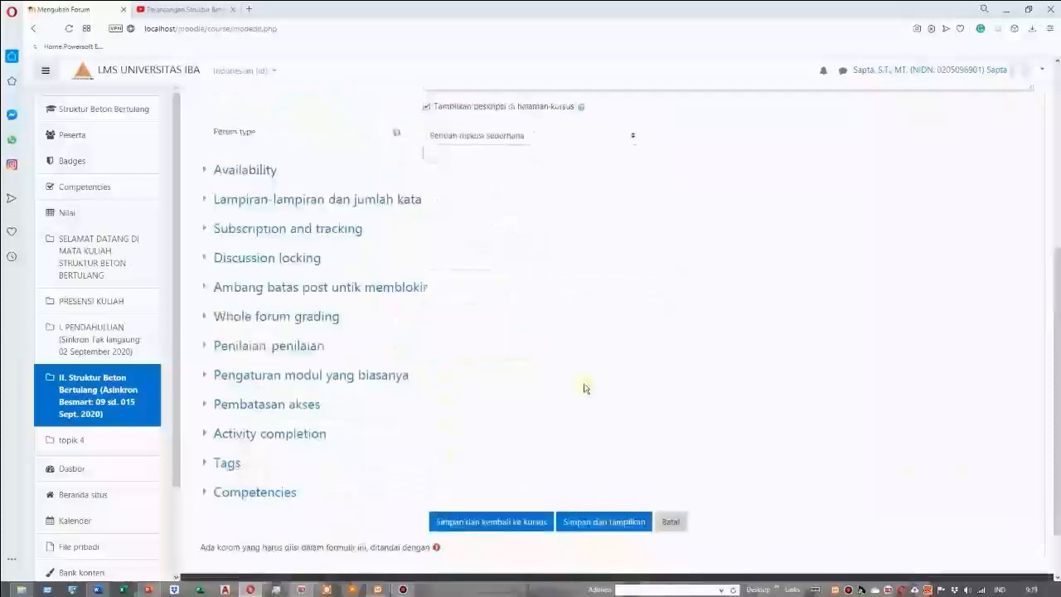
{"action": "left_click", "coordinate": [616, 523]}
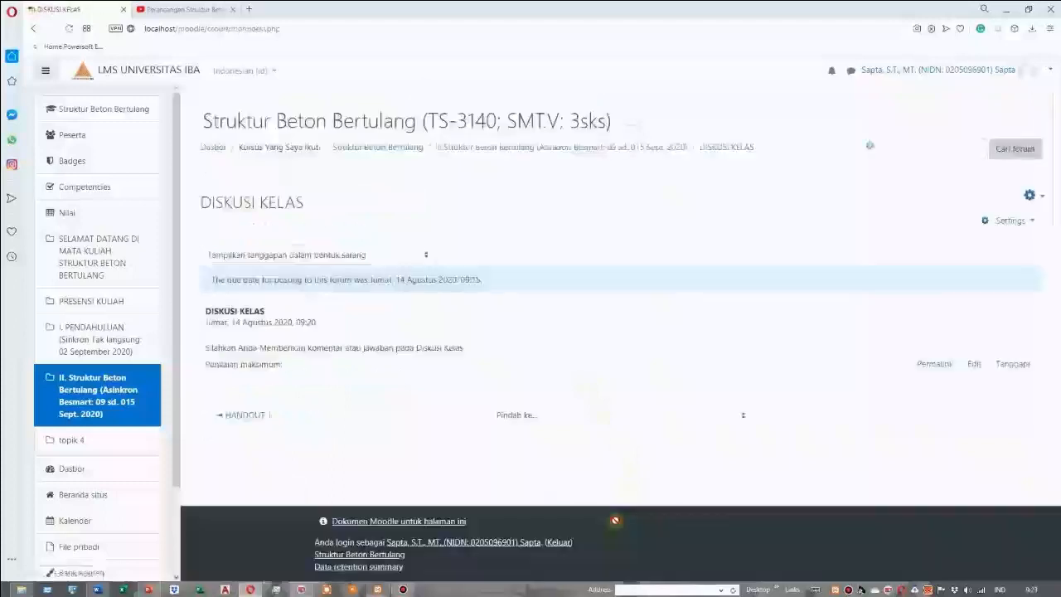
Post the reply "Coba anda jelaskan apa yang dimaksud dengan struktur beton bertulang" to the DISKUSI KELAS post
{"action": "left_click", "coordinate": [382, 346]}
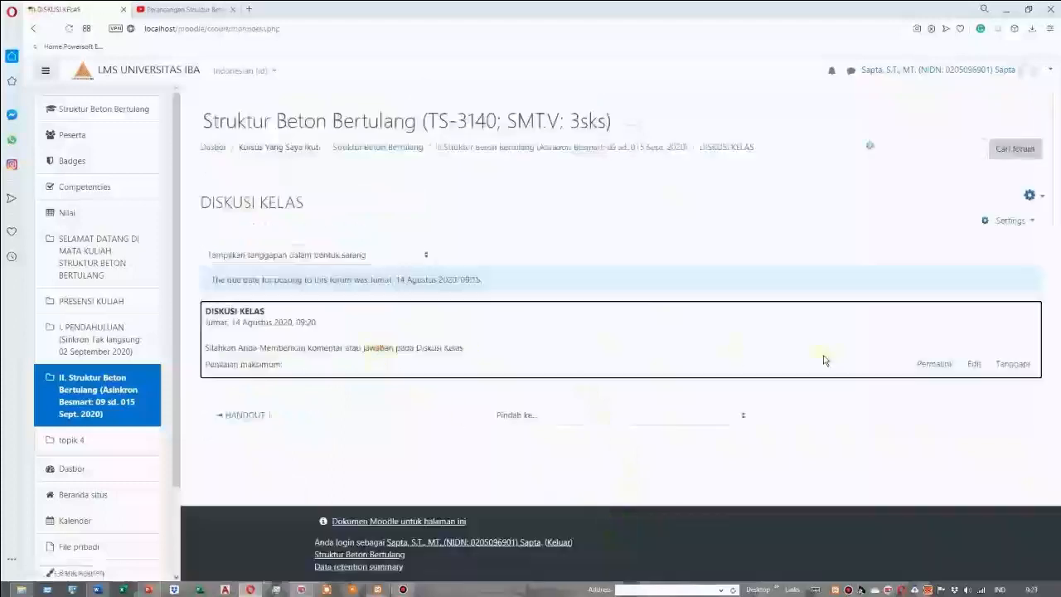
{"action": "key", "text": "shift+Tab"}
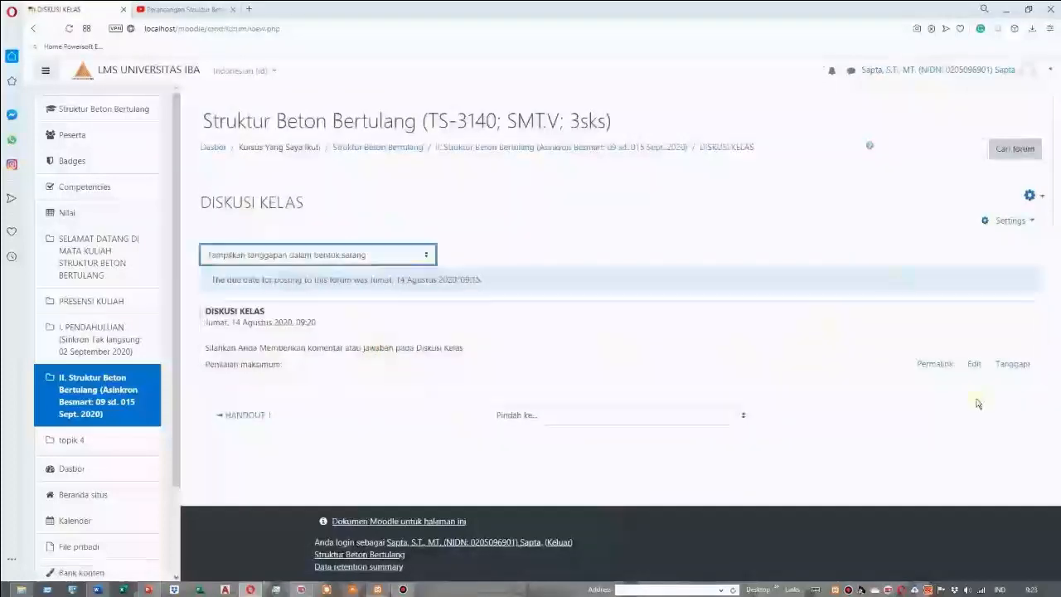
{"action": "left_click", "coordinate": [1011, 365]}
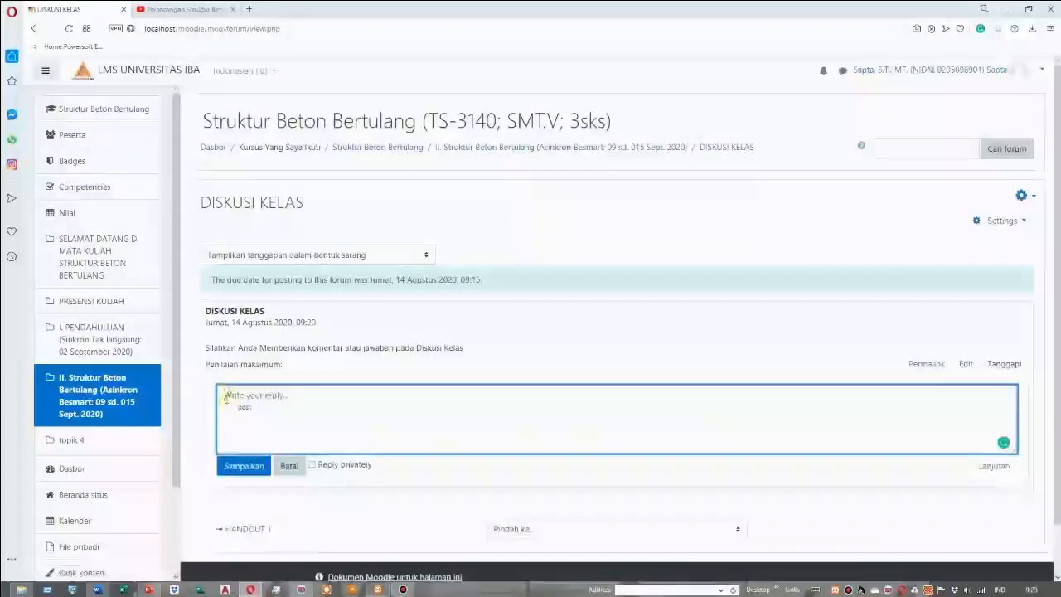
{"action": "type", "text": "Coba"}
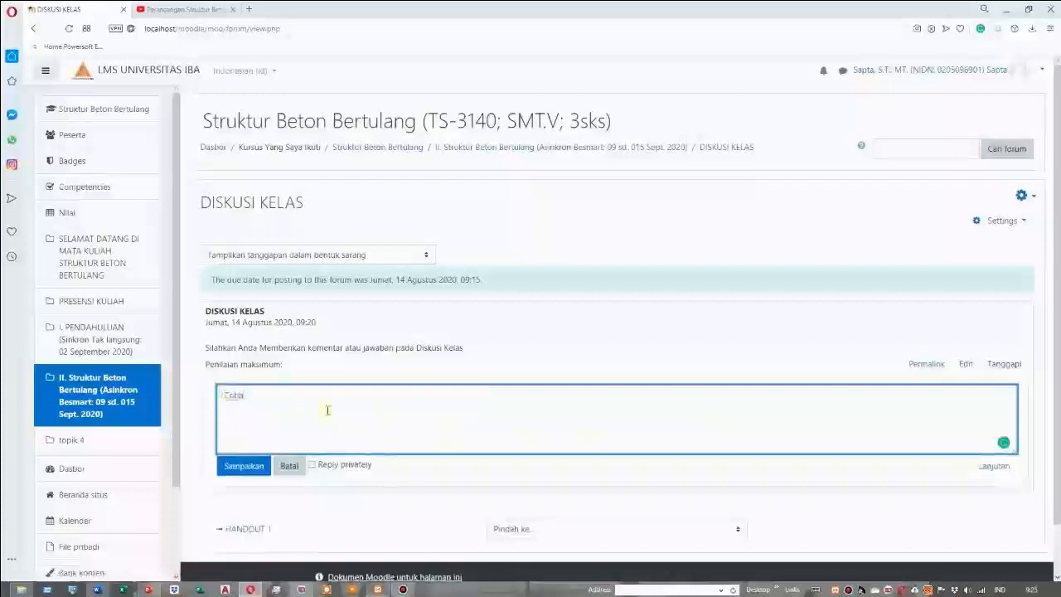
{"action": "type", "text": " anne"}
{"action": "type", "text": "jelaskan"}
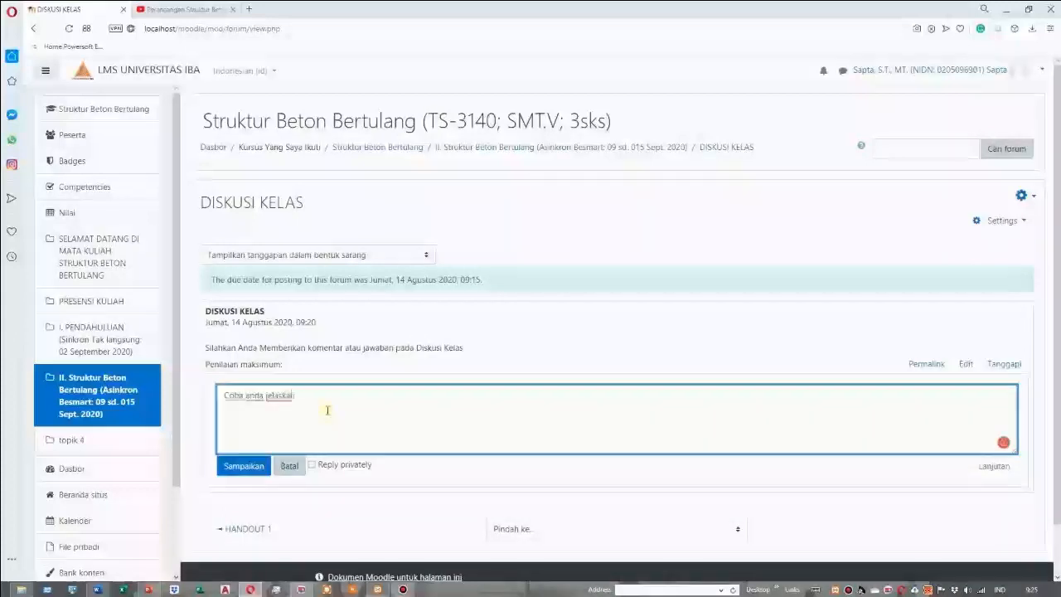
{"action": "type", "text": " apa yang dimaksud dengan struktur beton bertu"}
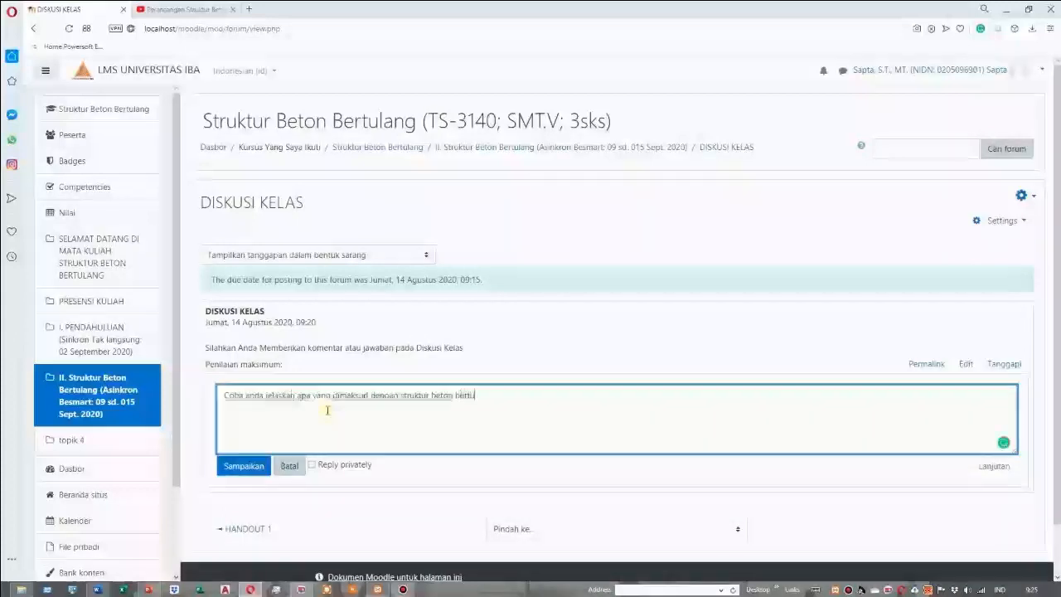
{"action": "type", "text": "lang"}
{"action": "left_click", "coordinate": [244, 466]}
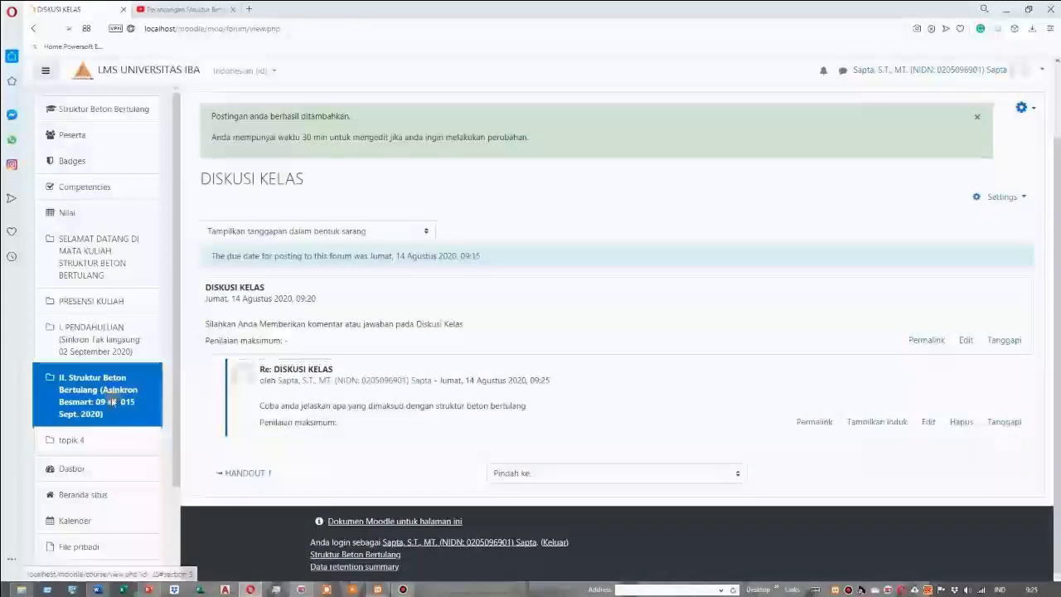
Return to section II on the course page to check the DISKUSI KELAS forum, and log out of the lecturer account
{"action": "left_click", "coordinate": [111, 403]}
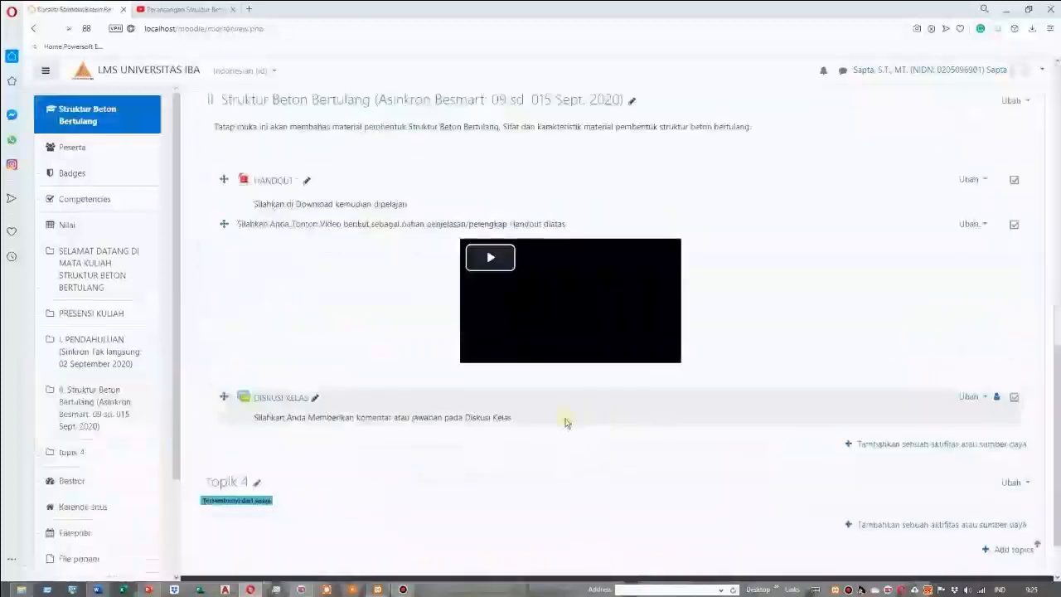
{"action": "scroll", "coordinate": [796, 414], "scroll_direction": "up", "scroll_amount": 4}
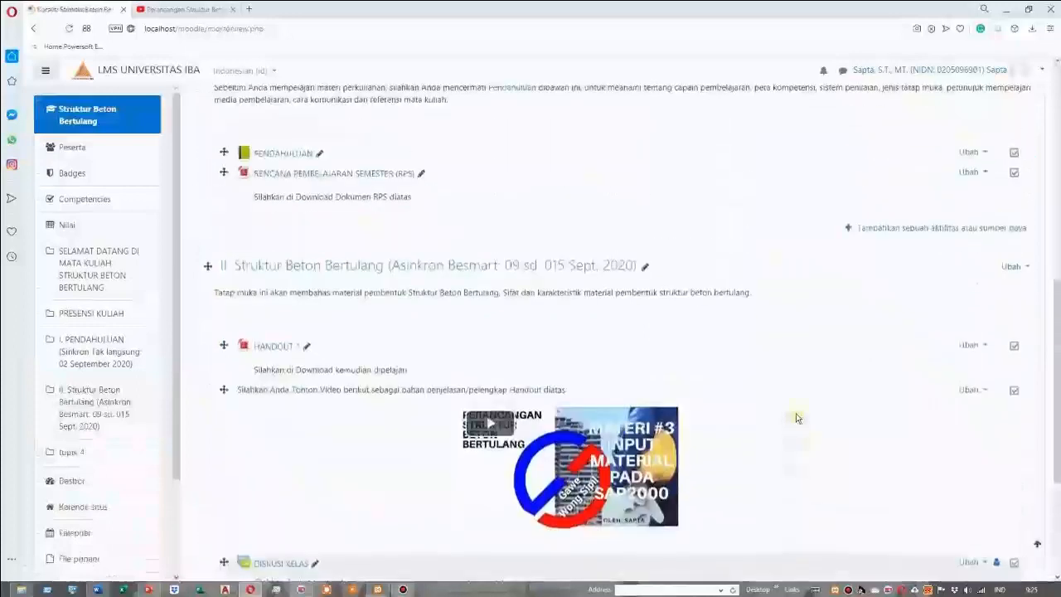
{"action": "scroll", "coordinate": [798, 407], "scroll_direction": "up", "scroll_amount": 6}
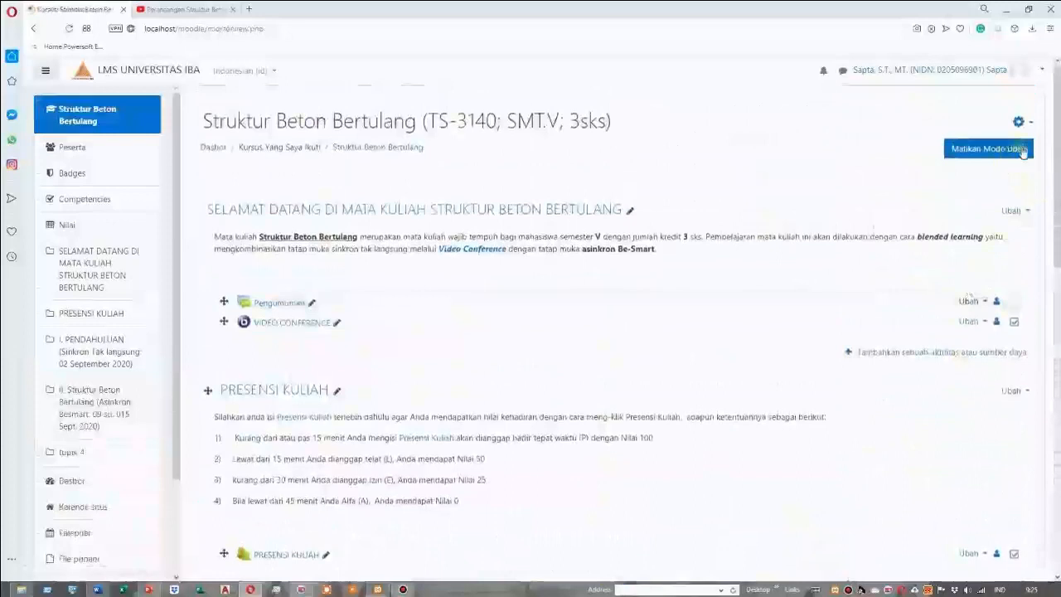
{"action": "left_click", "coordinate": [1042, 72]}
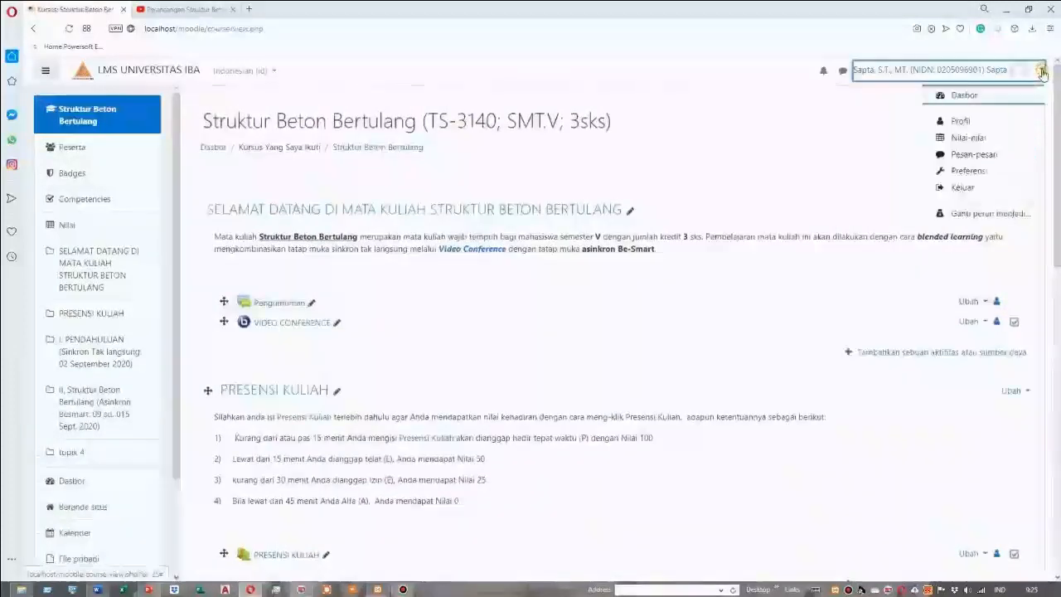
{"action": "left_click", "coordinate": [962, 189]}
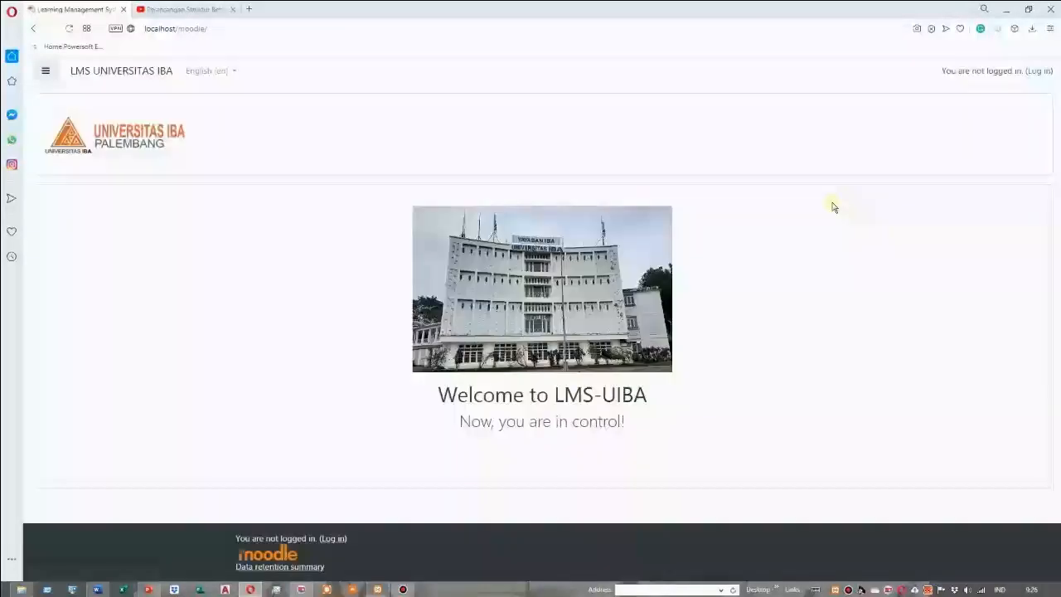
Log in to the LMS with the saved username of the student account
{"action": "left_click", "coordinate": [1040, 70]}
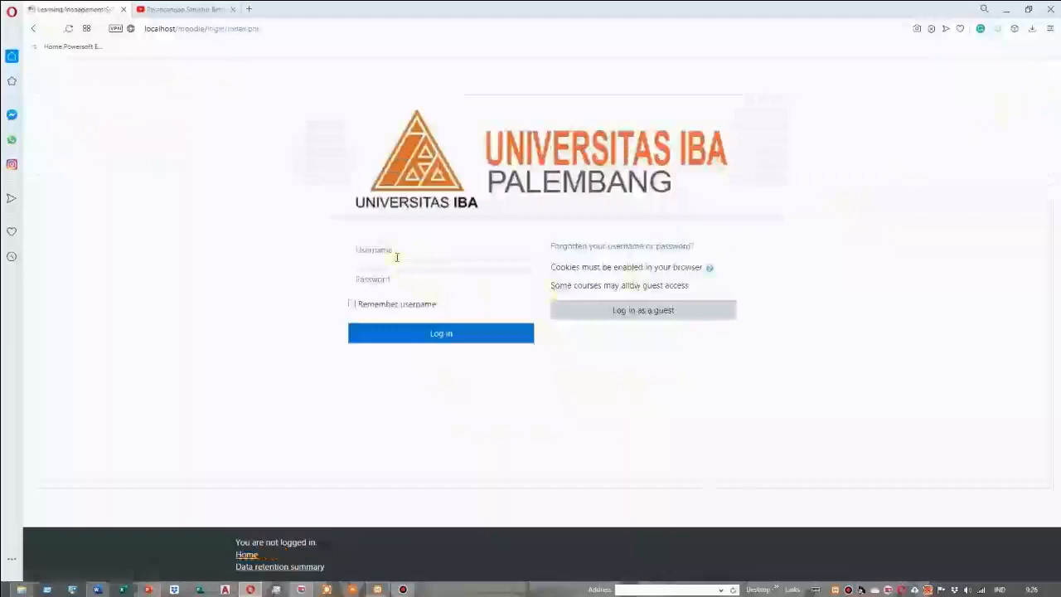
{"action": "left_click", "coordinate": [397, 252]}
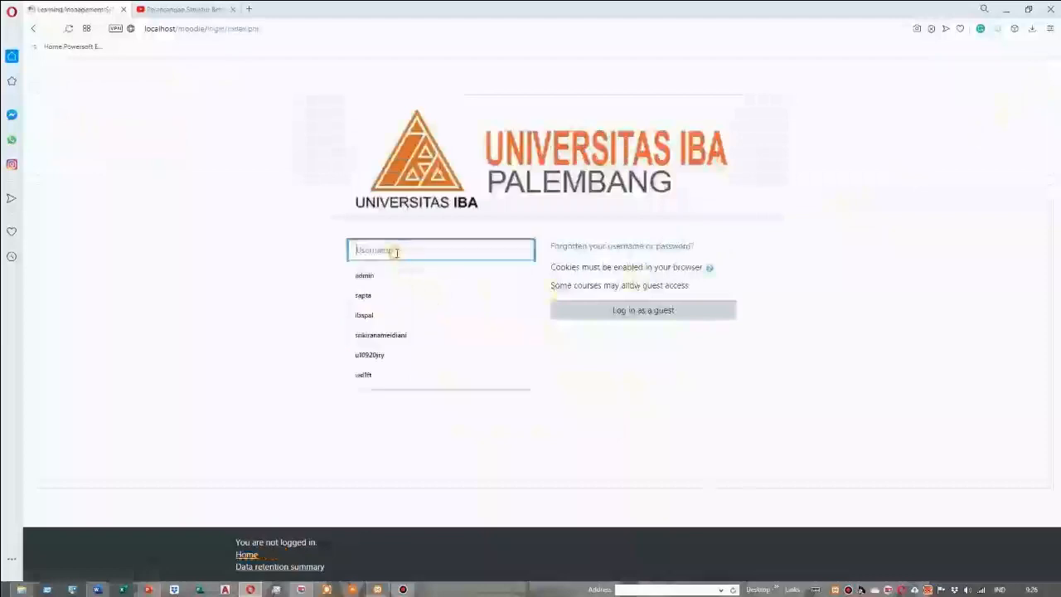
{"action": "type", "text": "mhsis"}
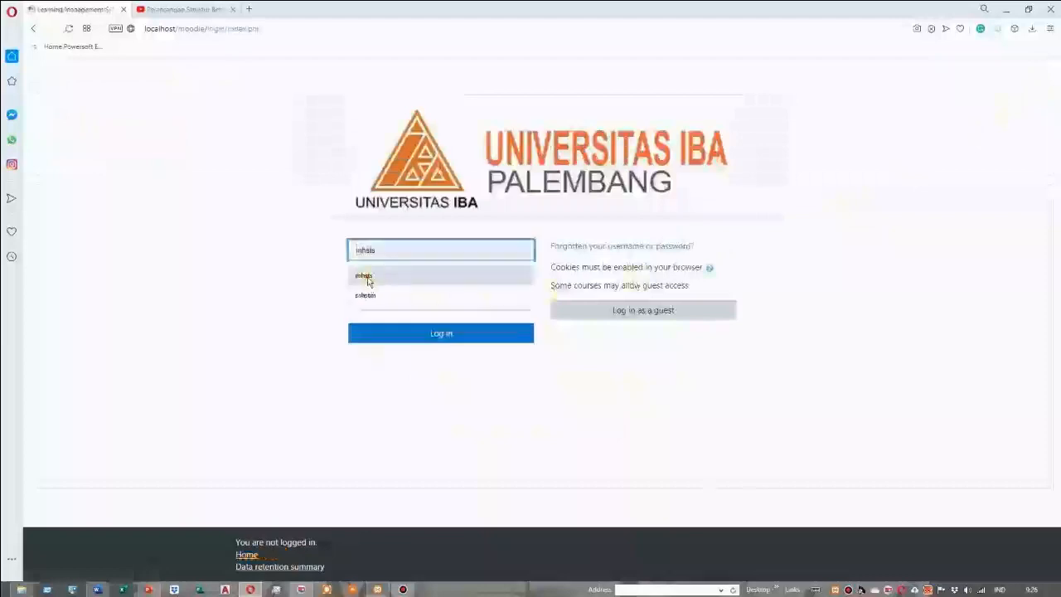
{"action": "left_click", "coordinate": [363, 276]}
{"action": "left_click", "coordinate": [427, 336]}
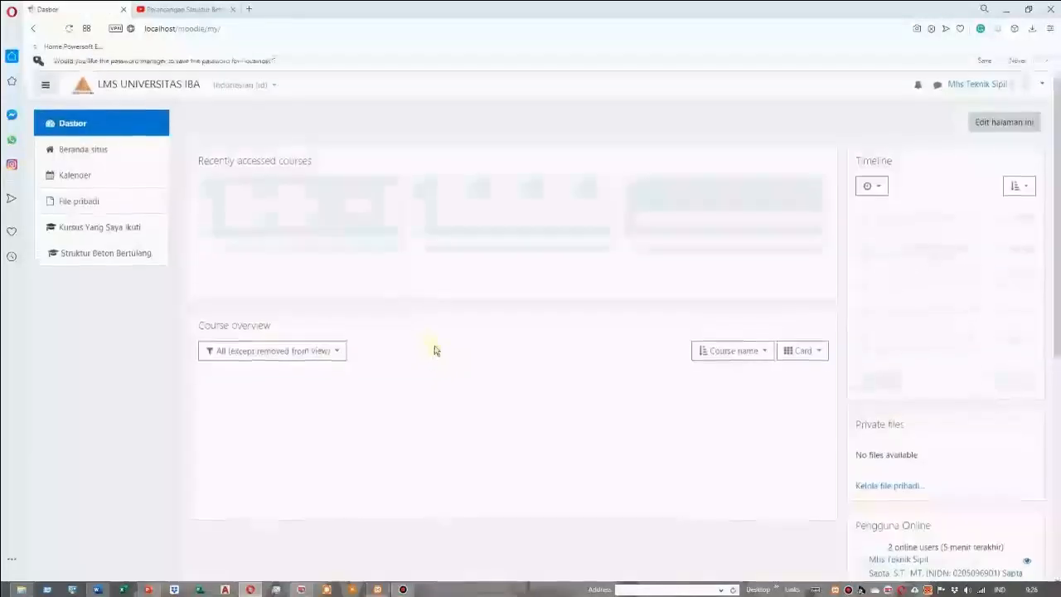
Open the Struktur Beton Bertulang course as the student and enter the DISKUSI KELAS forum in section II
{"action": "left_click", "coordinate": [253, 281]}
{"action": "scroll", "coordinate": [374, 327], "scroll_direction": "down", "scroll_amount": 6}
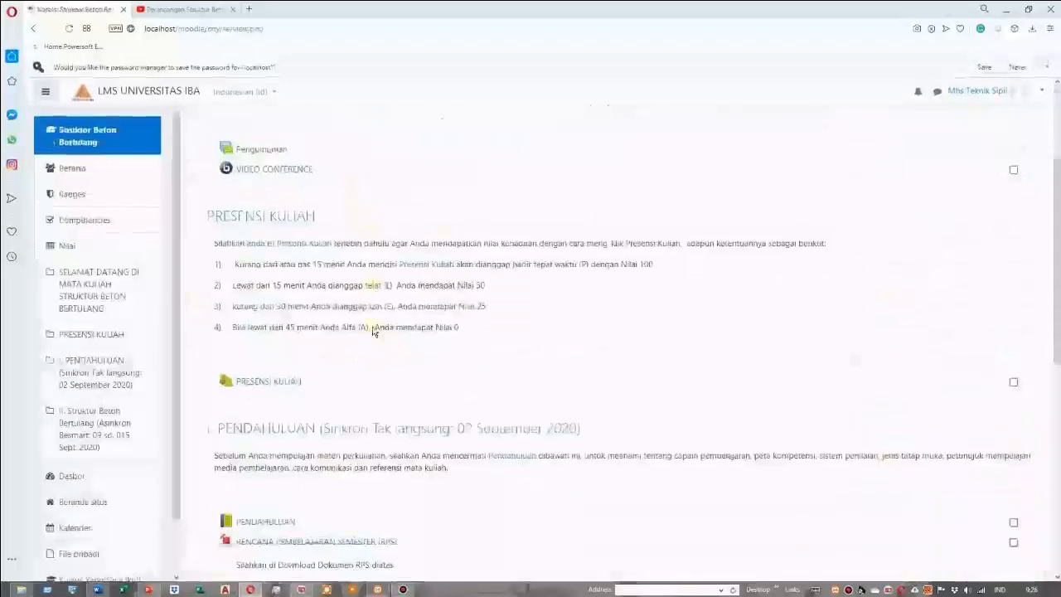
{"action": "scroll", "coordinate": [415, 365], "scroll_direction": "down", "scroll_amount": 2}
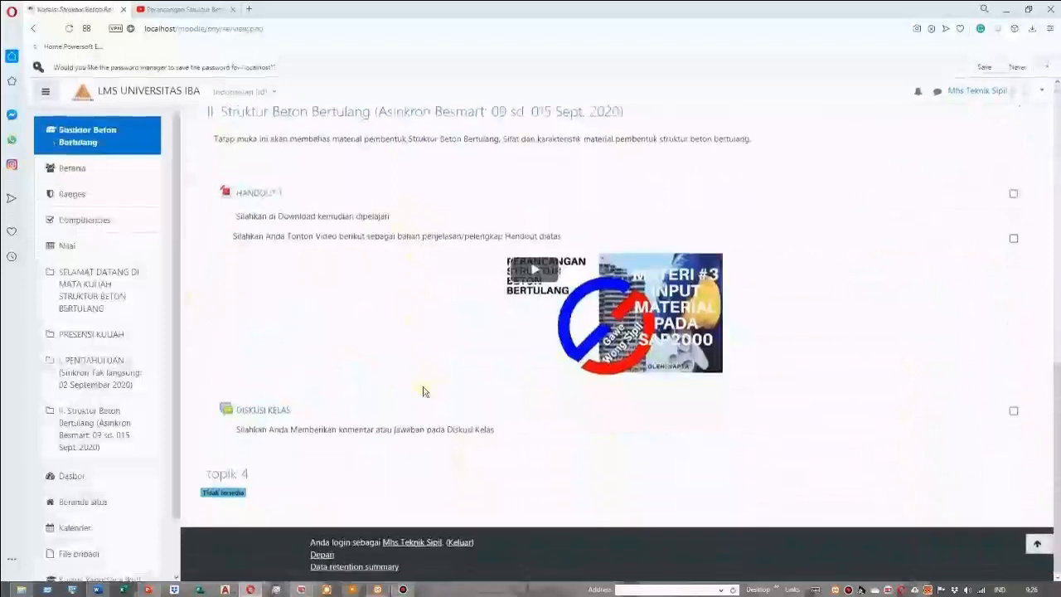
{"action": "left_click", "coordinate": [276, 414]}
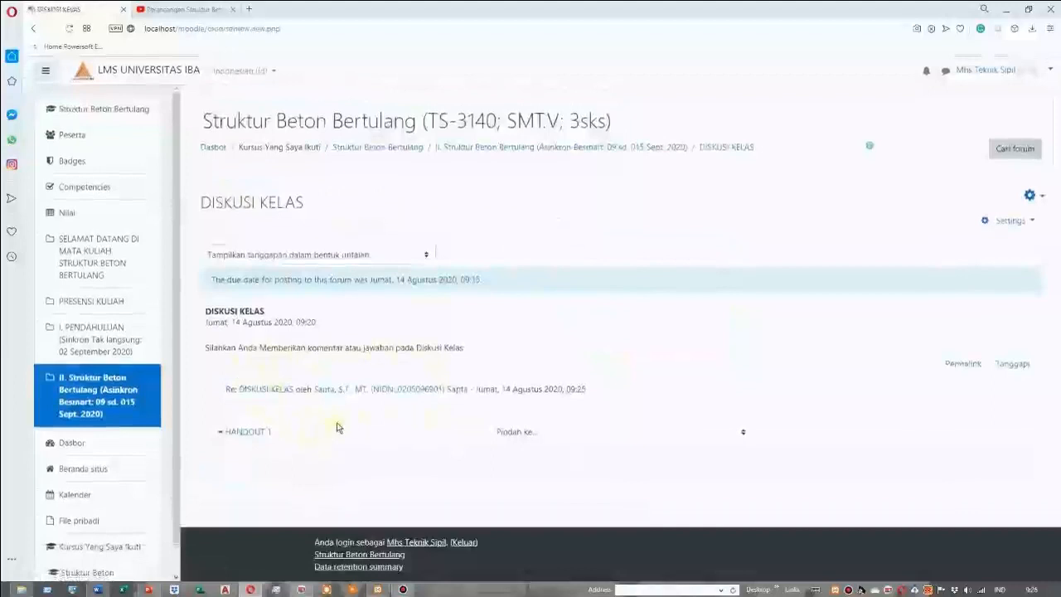
Answer the lecturer's post with "Beton bertulang adalah suatu material yang terbentuk oleh campuran beton dengan mutu tidak kurang dari 20 MPa dan Baja Tulangan"
{"action": "left_click", "coordinate": [257, 390]}
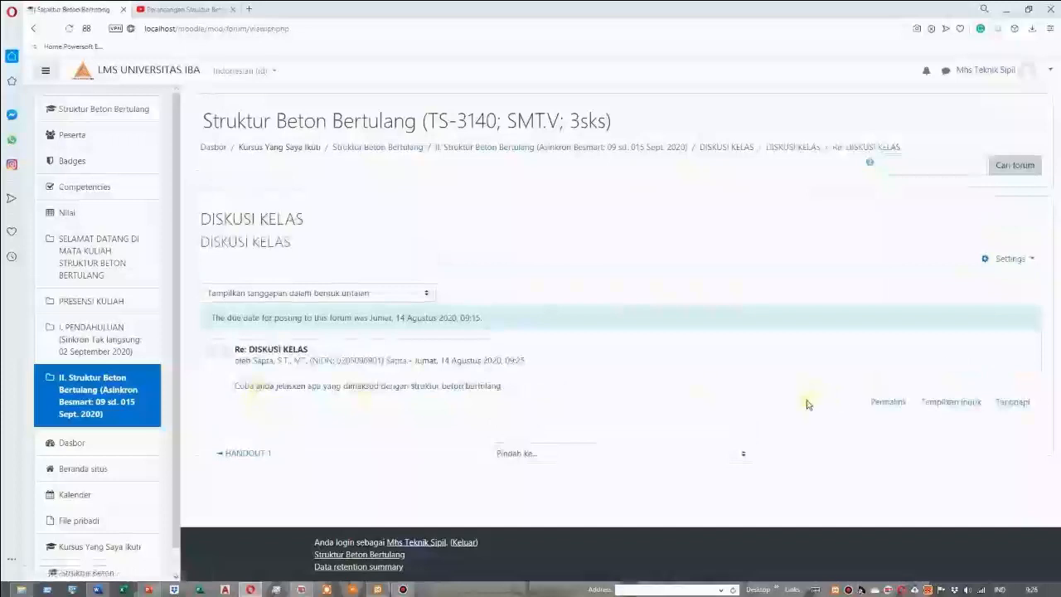
{"action": "left_click", "coordinate": [1010, 403]}
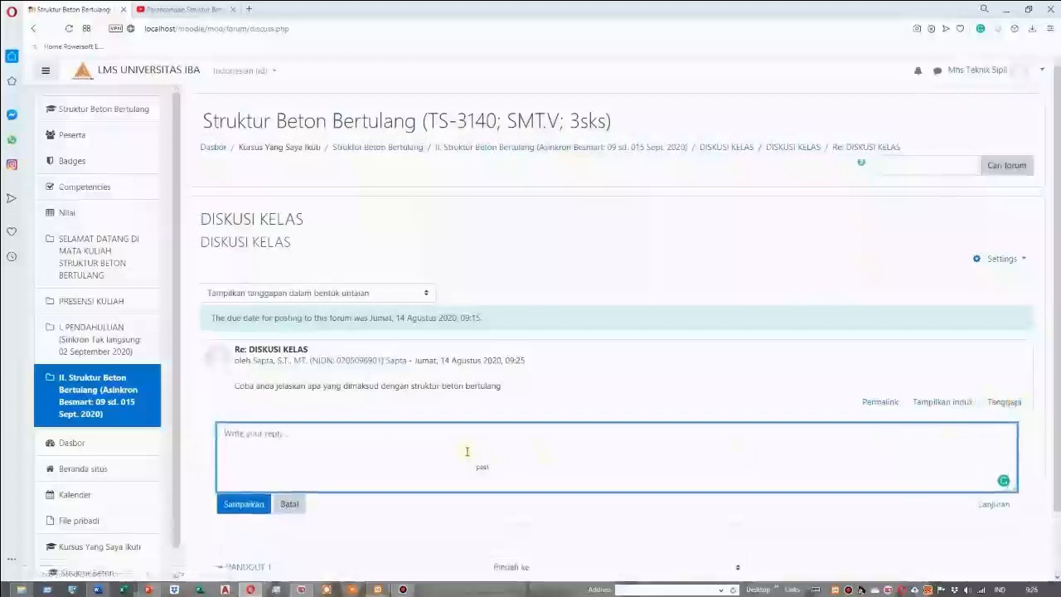
{"action": "type", "text": "Beton bert"}
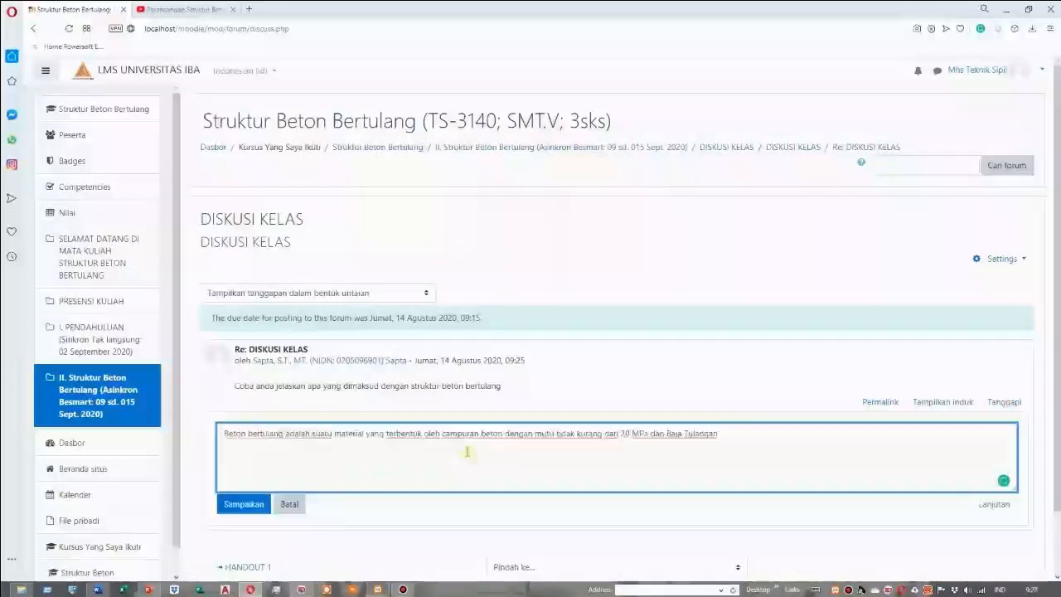
{"action": "left_click", "coordinate": [255, 506]}
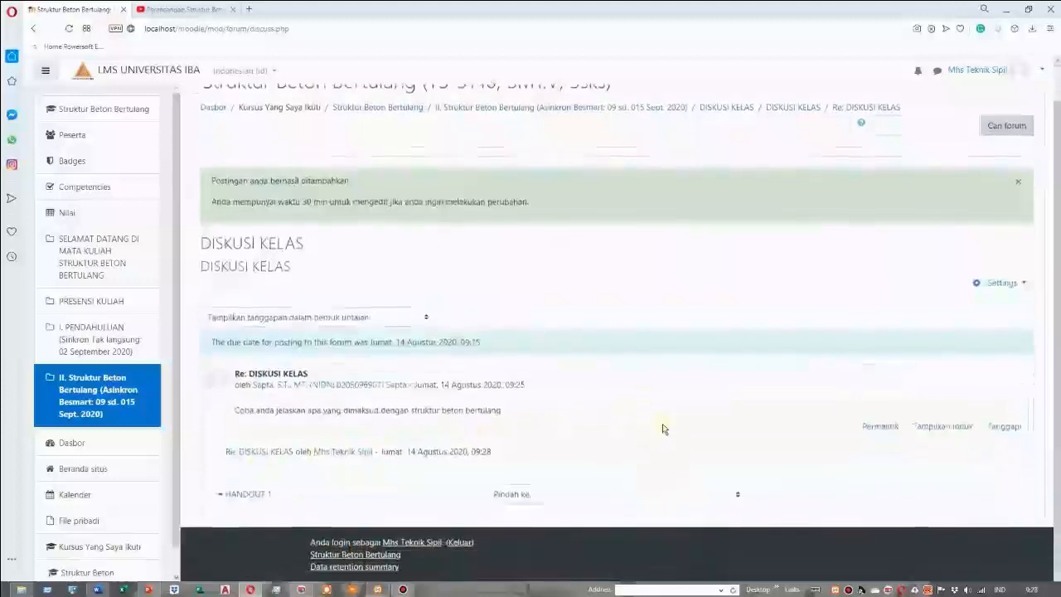
Log out of the student account and log back in with the lecturer's saved username
{"action": "scroll", "coordinate": [908, 216], "scroll_direction": "up", "scroll_amount": 1}
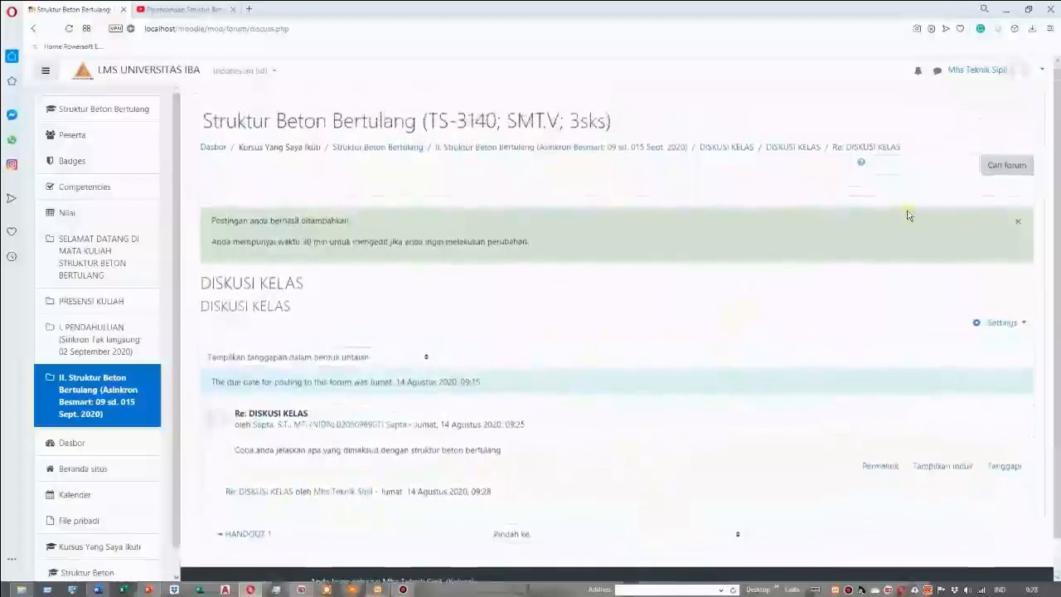
{"action": "left_click", "coordinate": [1038, 70]}
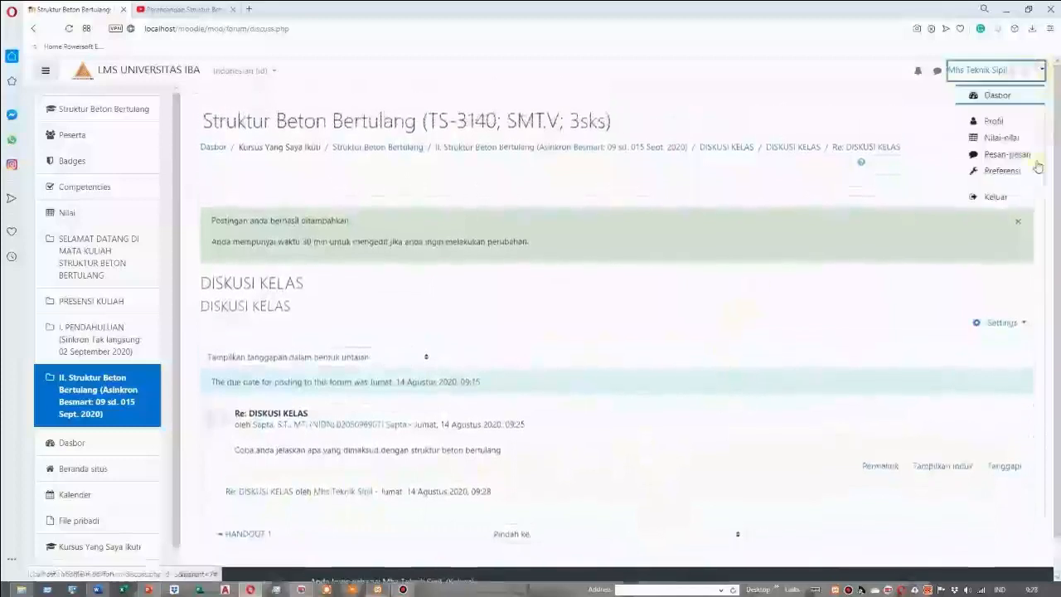
{"action": "left_click", "coordinate": [998, 197]}
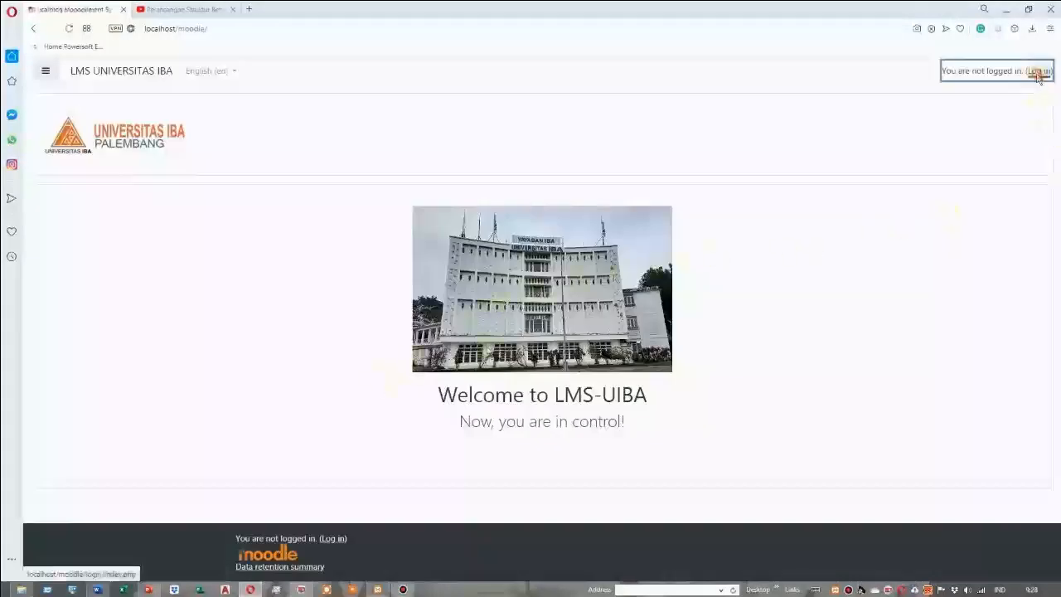
{"action": "left_click", "coordinate": [1038, 71]}
{"action": "left_click", "coordinate": [444, 255]}
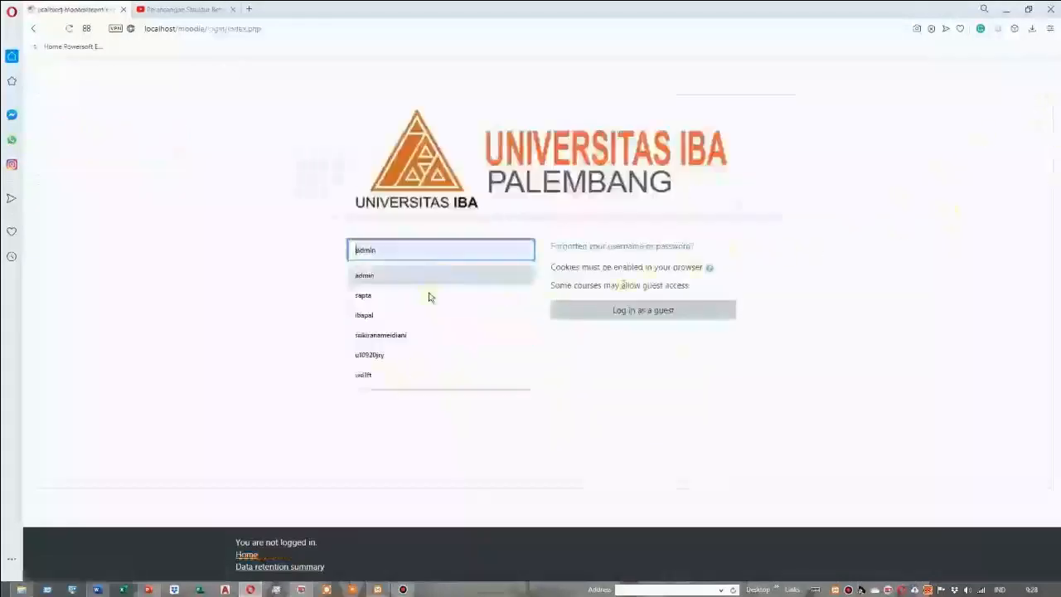
{"action": "left_click", "coordinate": [429, 295]}
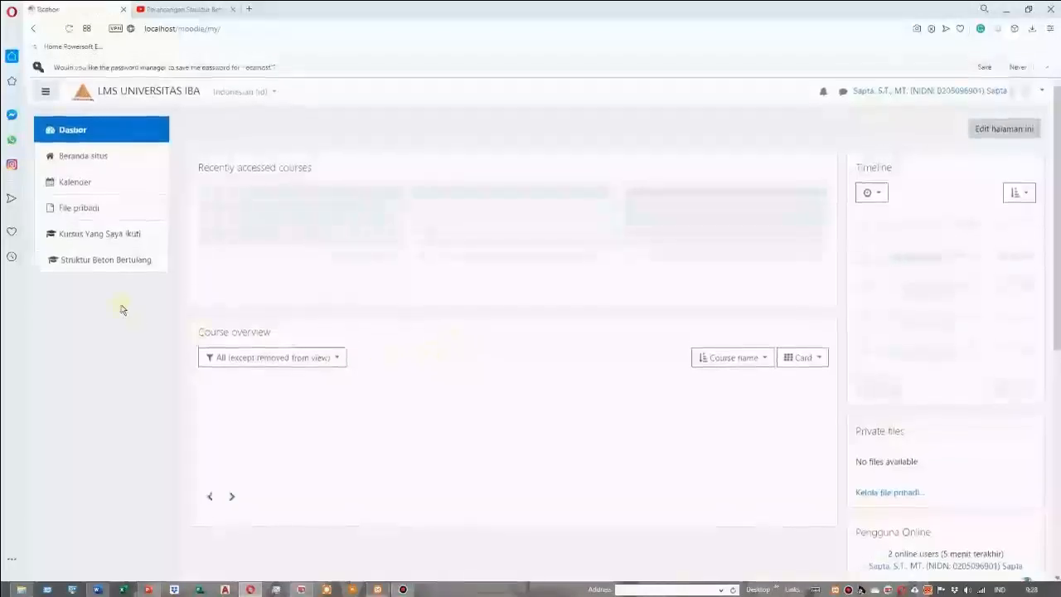
Reopen the Struktur Beton Bertulang course as the lecturer and open section II's DISKUSI KELAS forum
{"action": "left_click", "coordinate": [286, 284]}
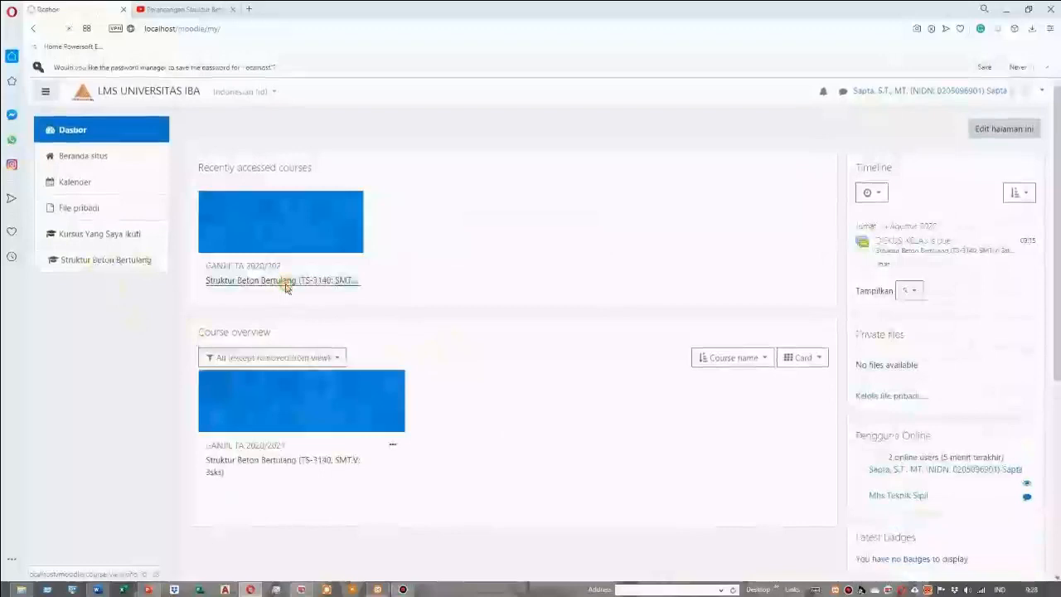
{"action": "scroll", "coordinate": [489, 353], "scroll_direction": "down", "scroll_amount": 3}
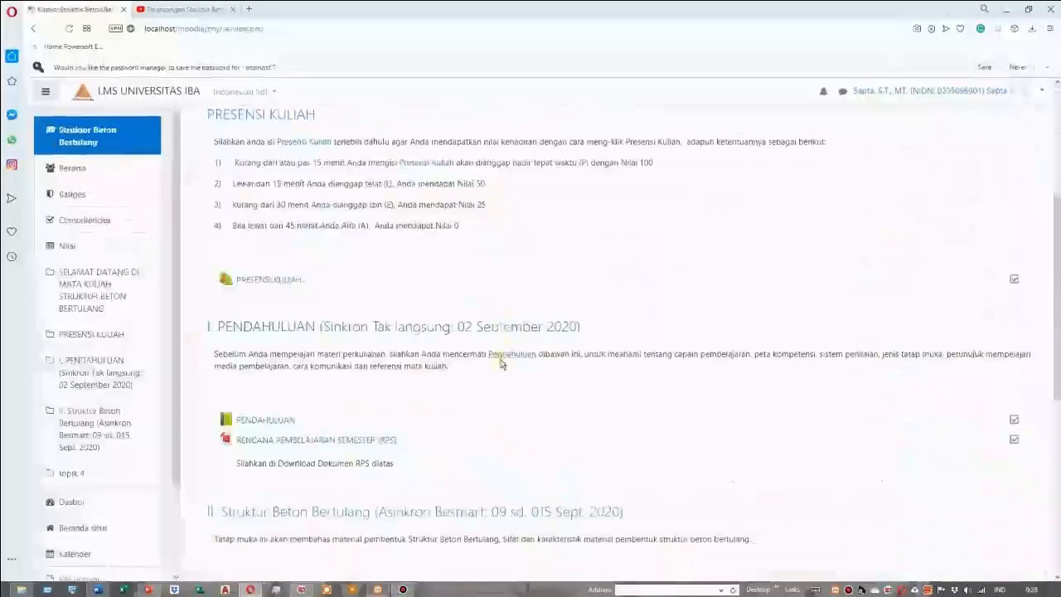
{"action": "scroll", "coordinate": [501, 363], "scroll_direction": "down", "scroll_amount": 2}
{"action": "scroll", "coordinate": [509, 369], "scroll_direction": "down", "scroll_amount": 1}
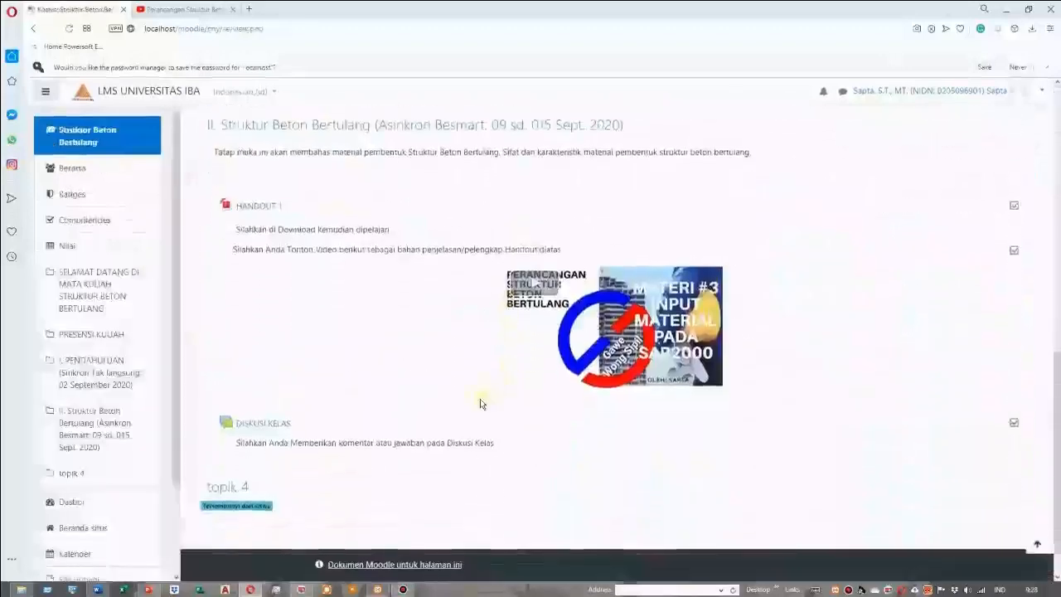
{"action": "left_click", "coordinate": [284, 426]}
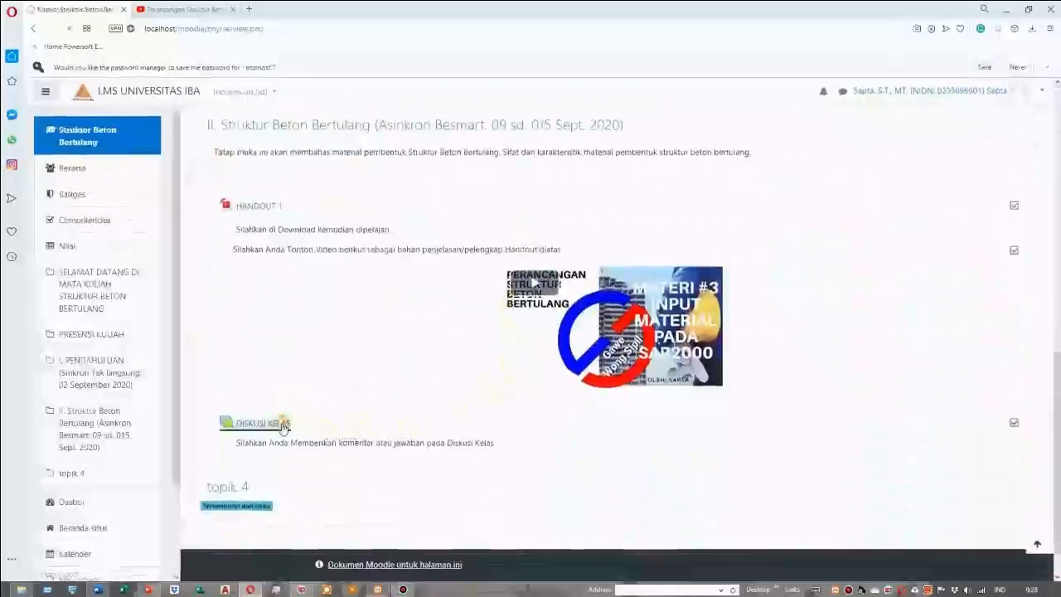
Rate the student's reply about beton bertulang in the DISKUSI KELAS forum with a score of 65
{"action": "scroll", "coordinate": [520, 398], "scroll_direction": "down", "scroll_amount": 2}
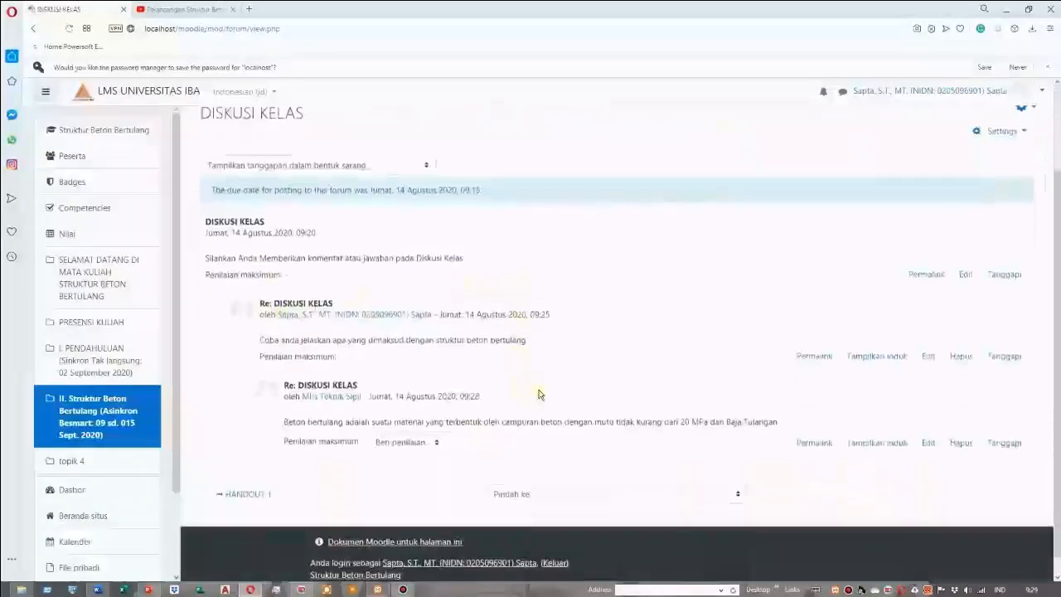
{"action": "scroll", "coordinate": [540, 396], "scroll_direction": "down", "scroll_amount": 1}
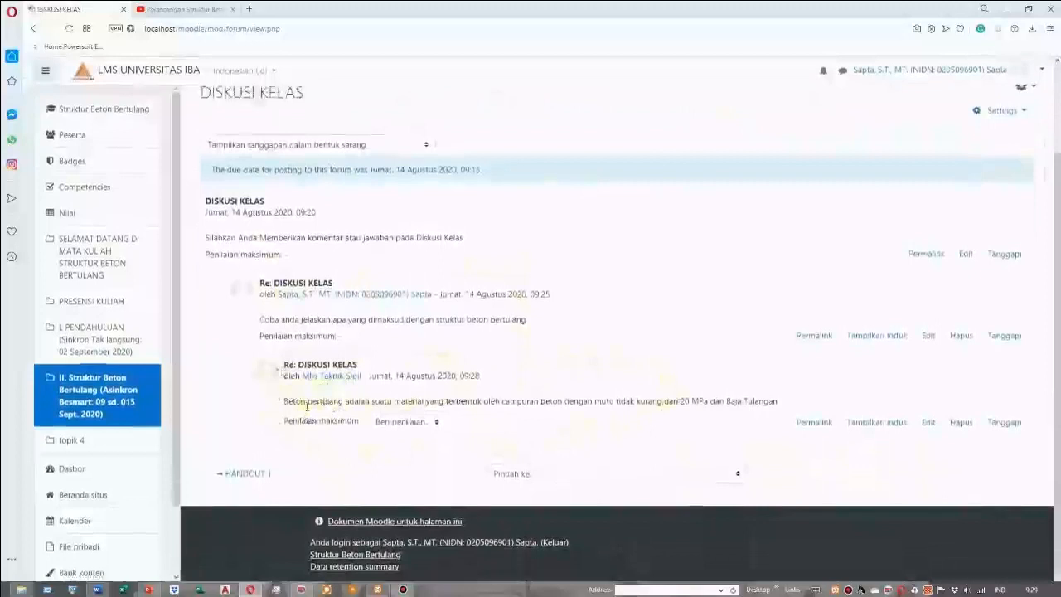
{"action": "left_click", "coordinate": [436, 424]}
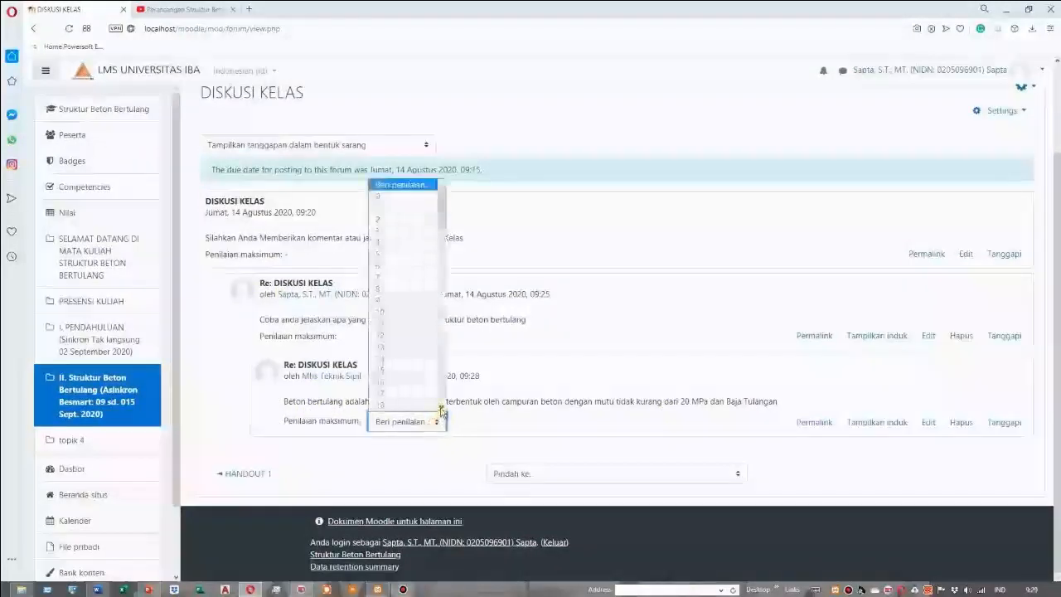
{"action": "left_click", "coordinate": [441, 408]}
{"action": "left_click_drag", "start_coordinate": [441, 410], "coordinate": [441, 410]}
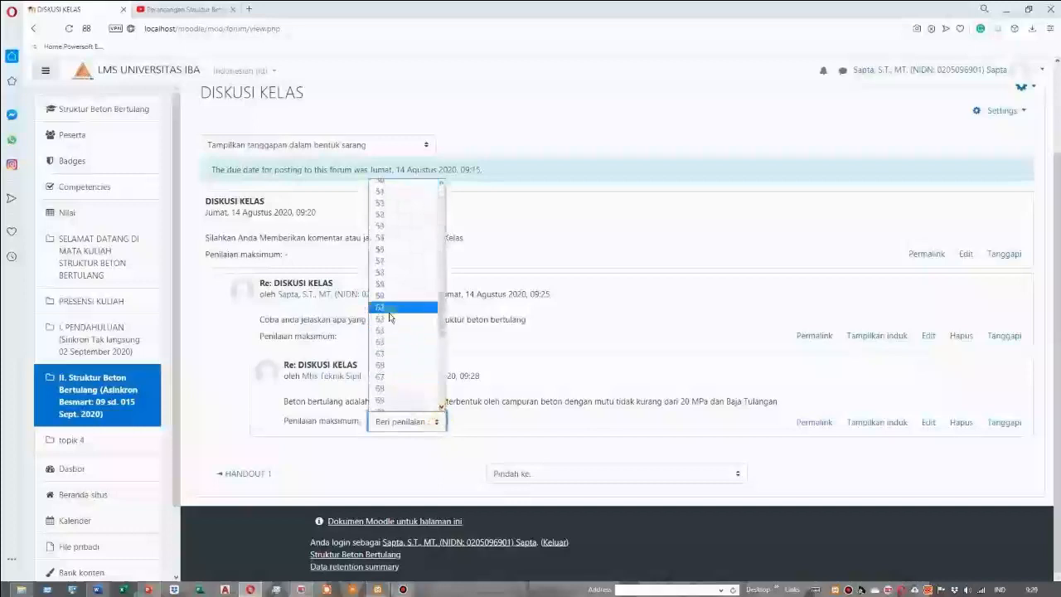
{"action": "left_click", "coordinate": [391, 354]}
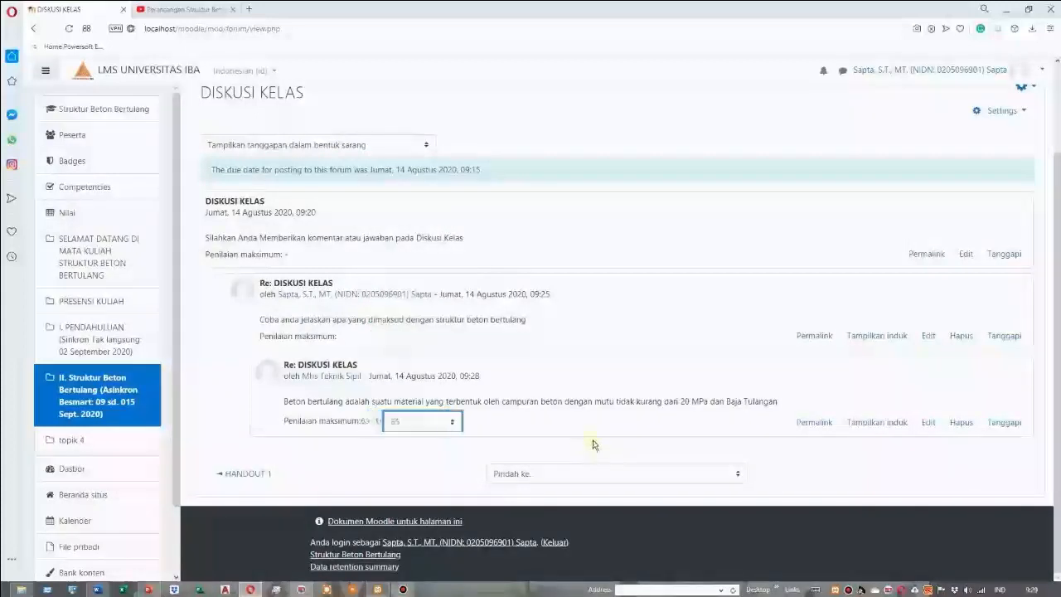
Return from the forum to the Struktur Beton Bertulang course page and turn on editing mode
{"action": "left_click", "coordinate": [107, 401]}
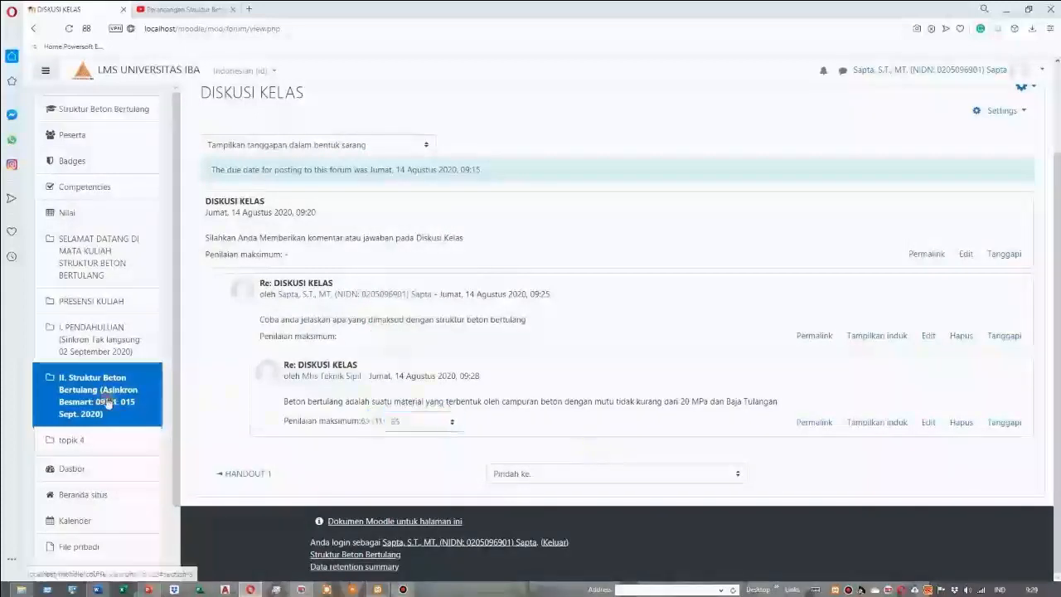
{"action": "left_click", "coordinate": [108, 401]}
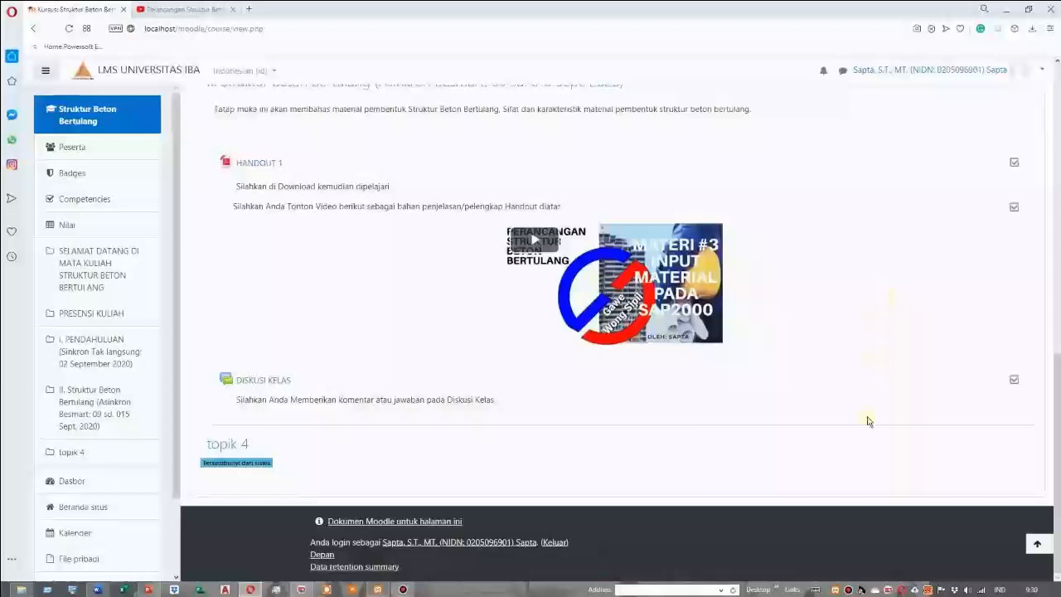
{"action": "scroll", "coordinate": [868, 421], "scroll_direction": "up", "scroll_amount": 5}
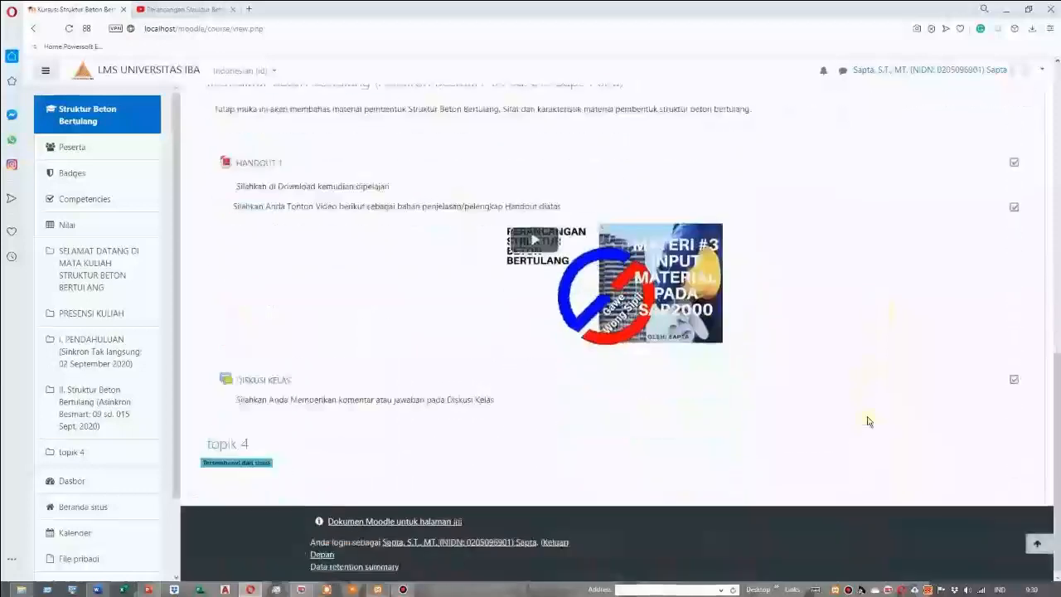
{"action": "scroll", "coordinate": [868, 421], "scroll_direction": "up", "scroll_amount": 10}
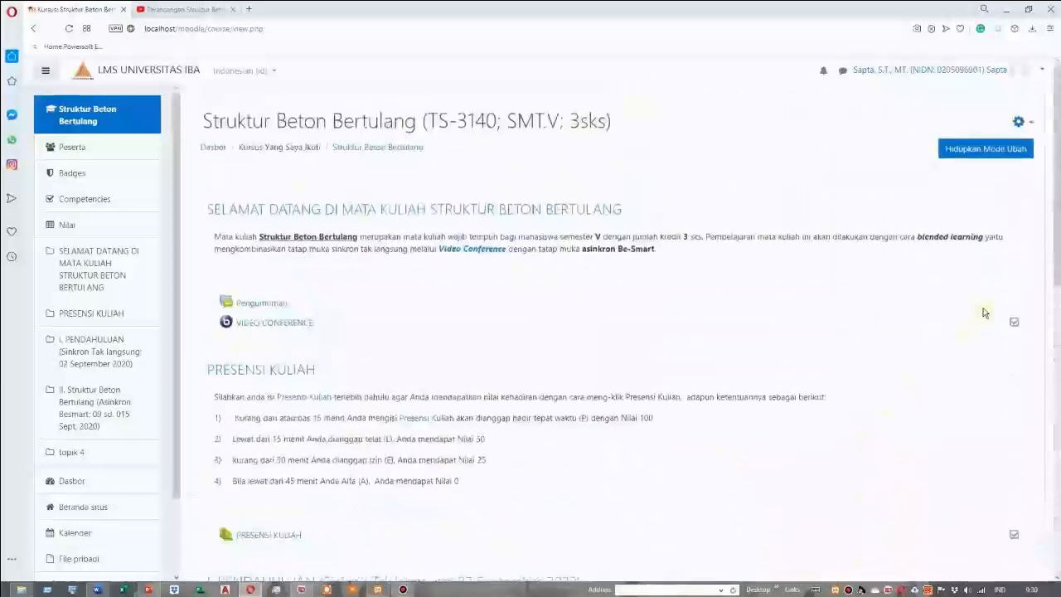
{"action": "left_click", "coordinate": [1010, 154]}
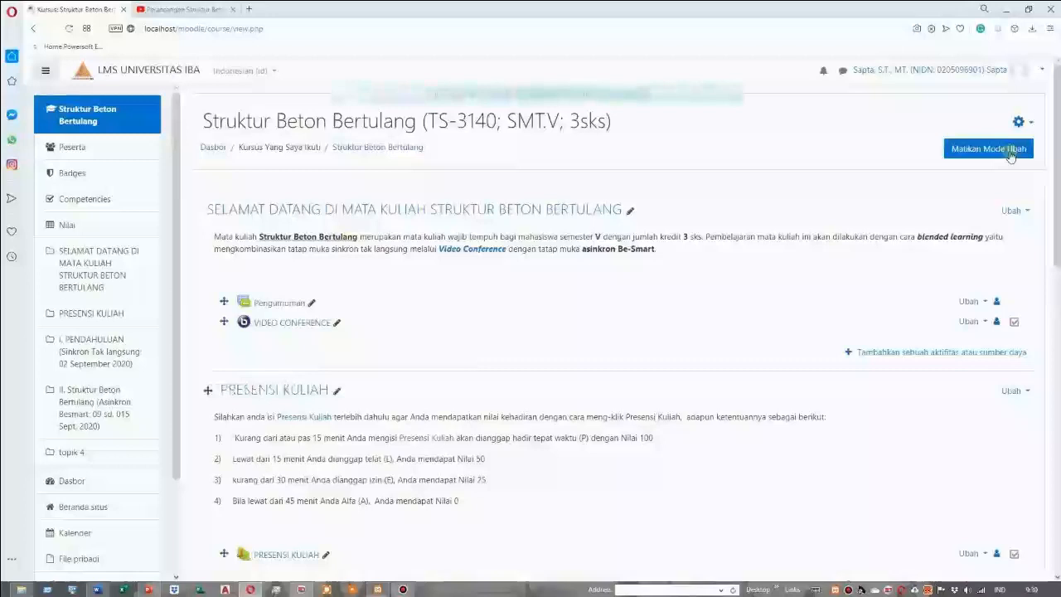
Add a new Kuis activity to section II, below the DISKUSI KELAS forum
{"action": "scroll", "coordinate": [893, 321], "scroll_direction": "down", "scroll_amount": 8}
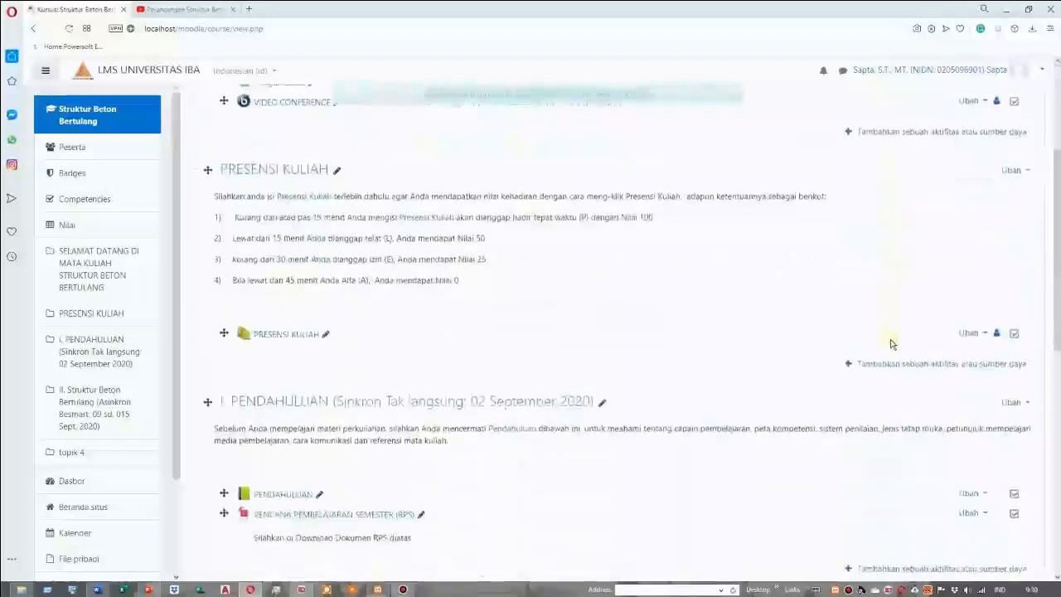
{"action": "scroll", "coordinate": [825, 415], "scroll_direction": "down", "scroll_amount": 1}
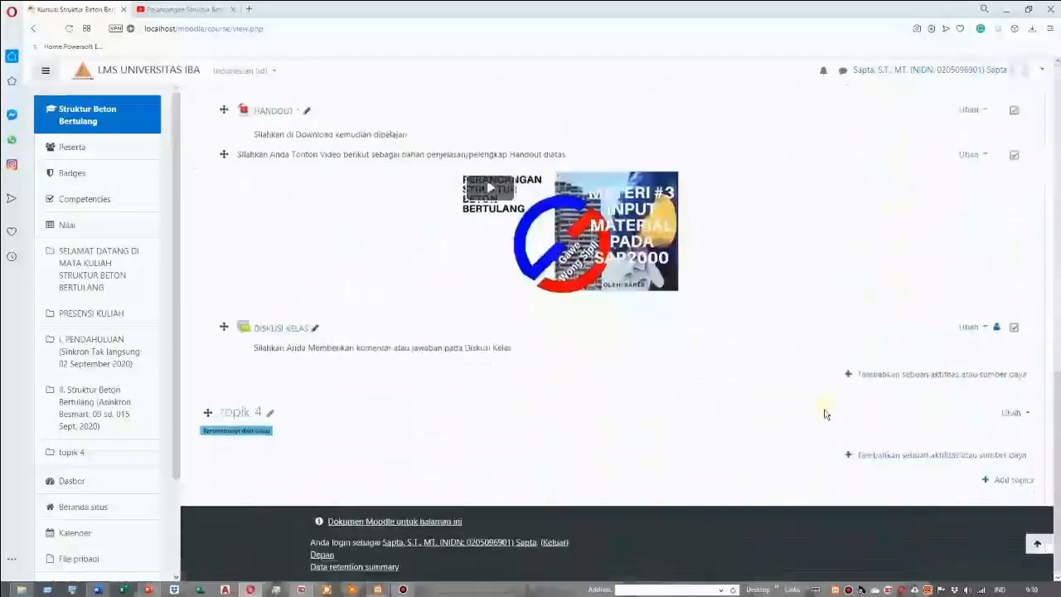
{"action": "left_click", "coordinate": [927, 378]}
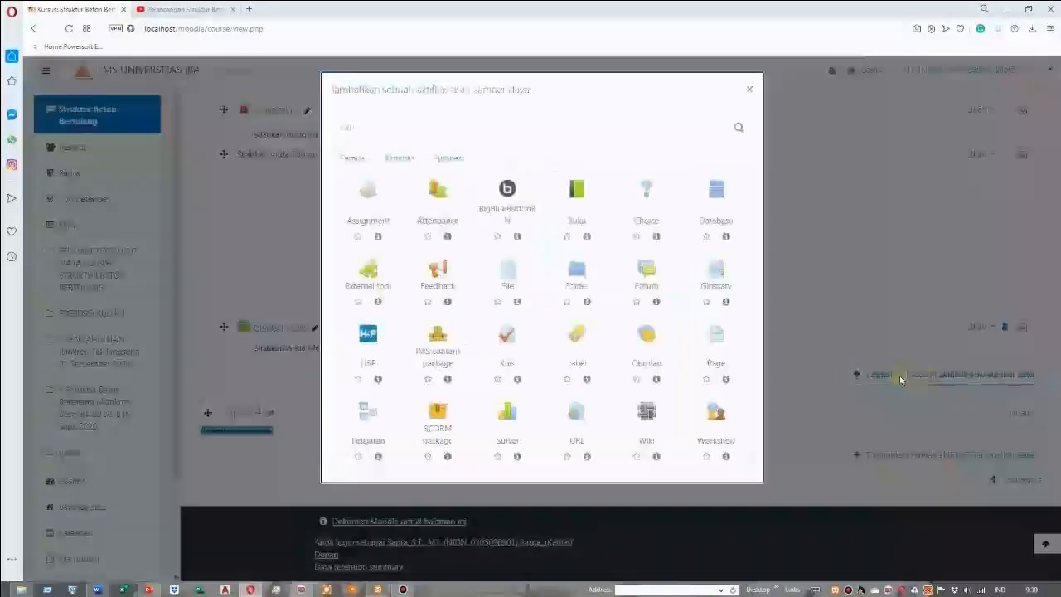
{"action": "left_click", "coordinate": [399, 158]}
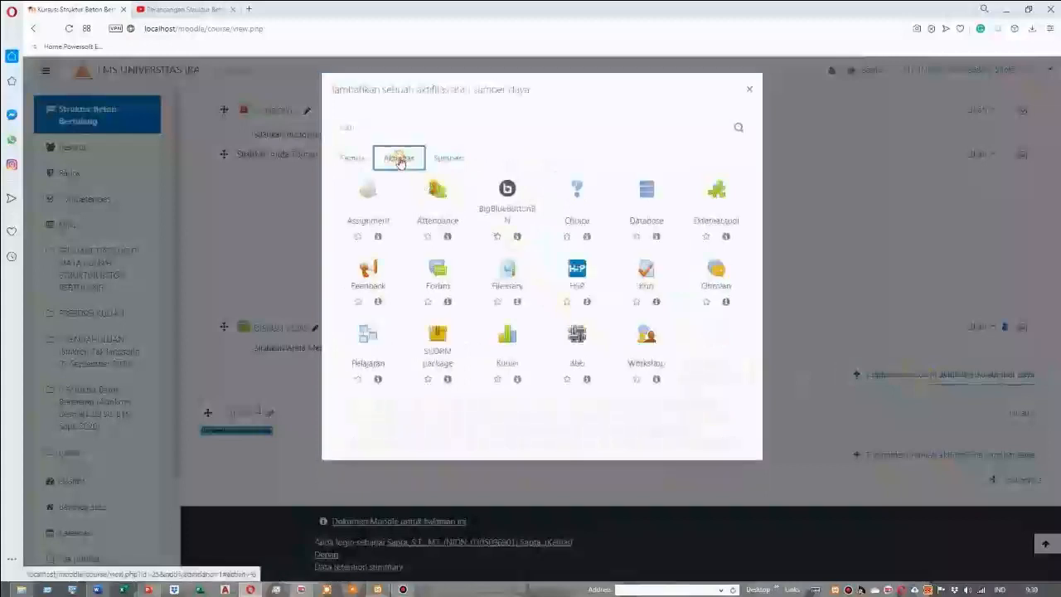
{"action": "left_click", "coordinate": [651, 278]}
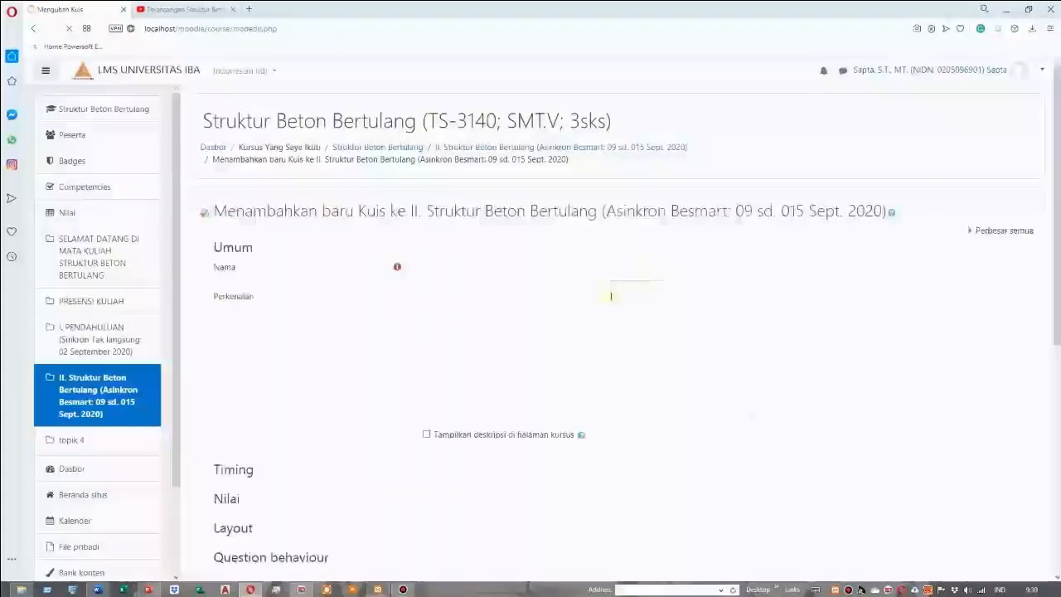
Name the quiz "QUIZ 1" and enter the description "Silahkan Kerjakan Quiz 1 di atas", displayed on the course page
{"action": "left_click", "coordinate": [460, 270]}
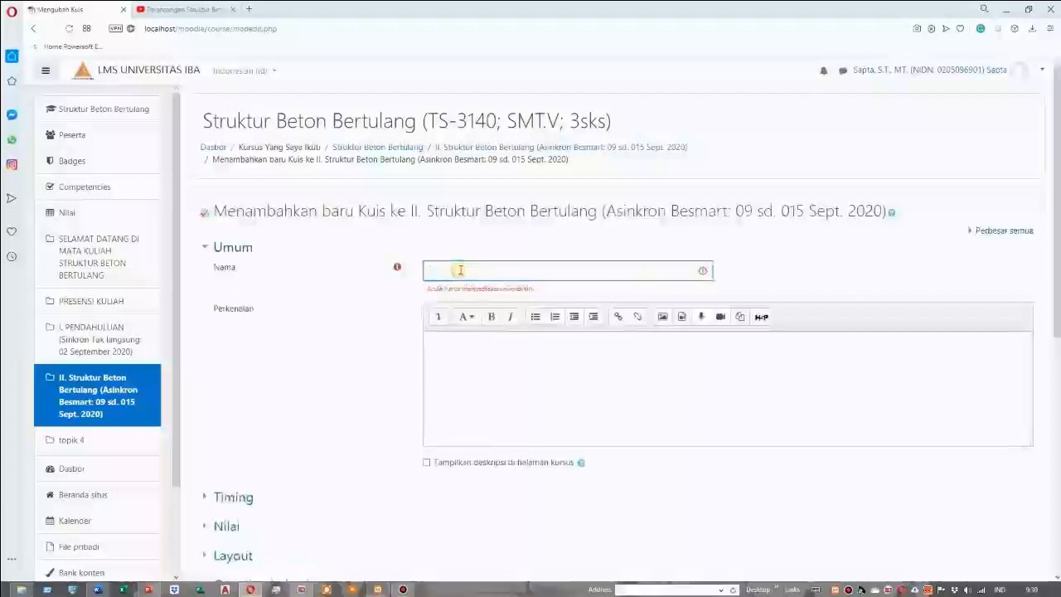
{"action": "scroll", "coordinate": [461, 271], "scroll_direction": "down", "scroll_amount": 5}
{"action": "scroll", "coordinate": [512, 318], "scroll_direction": "up", "scroll_amount": 5}
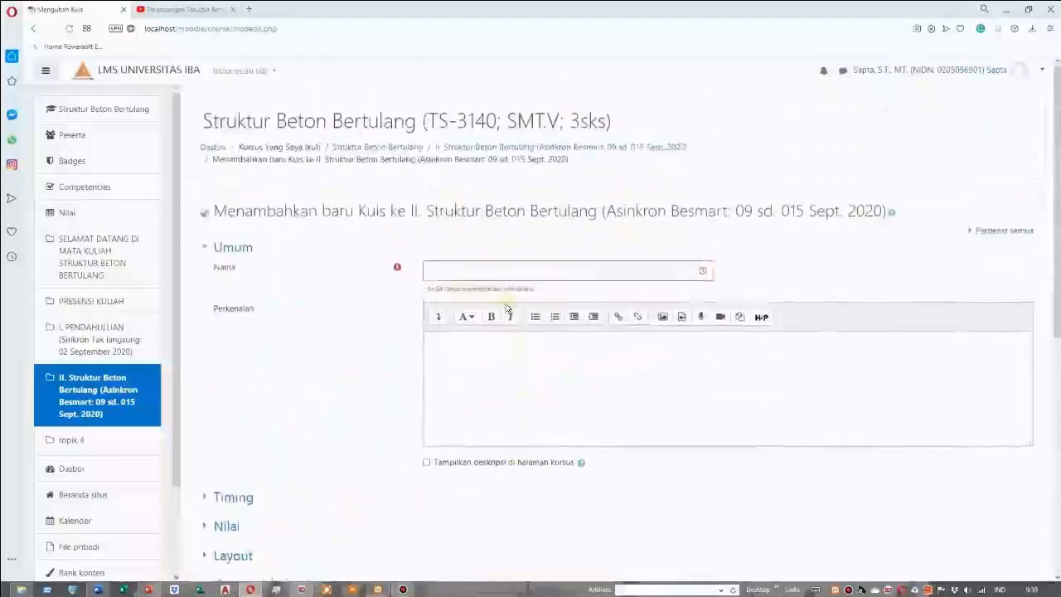
{"action": "left_click", "coordinate": [457, 273]}
{"action": "type", "text": "Quiz"}
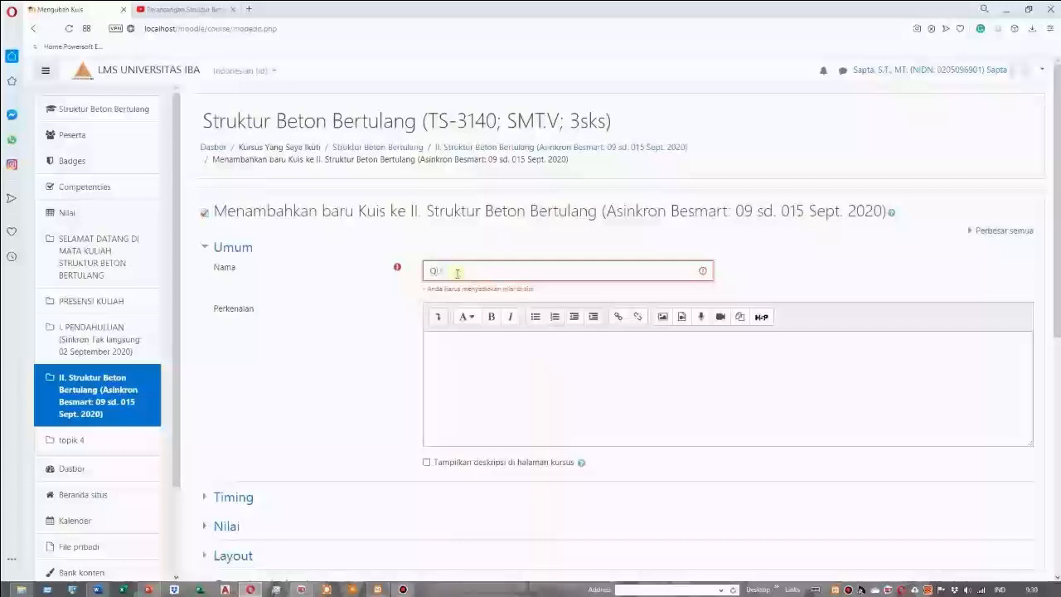
{"action": "type", "text": "z"}
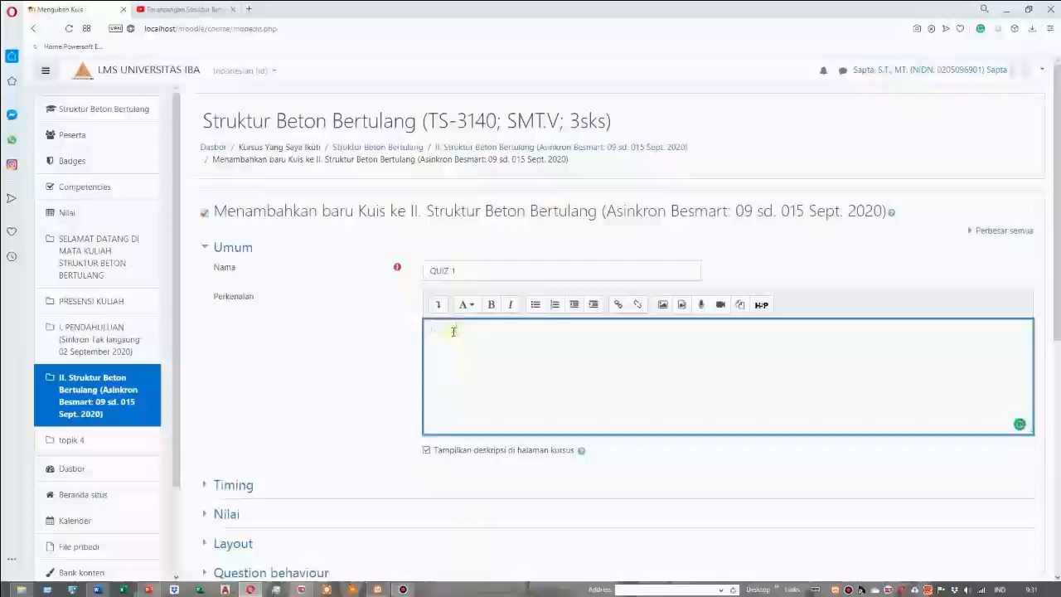
{"action": "type", "text": "ilahkan Kerjakan Quiz 1 di atas"}
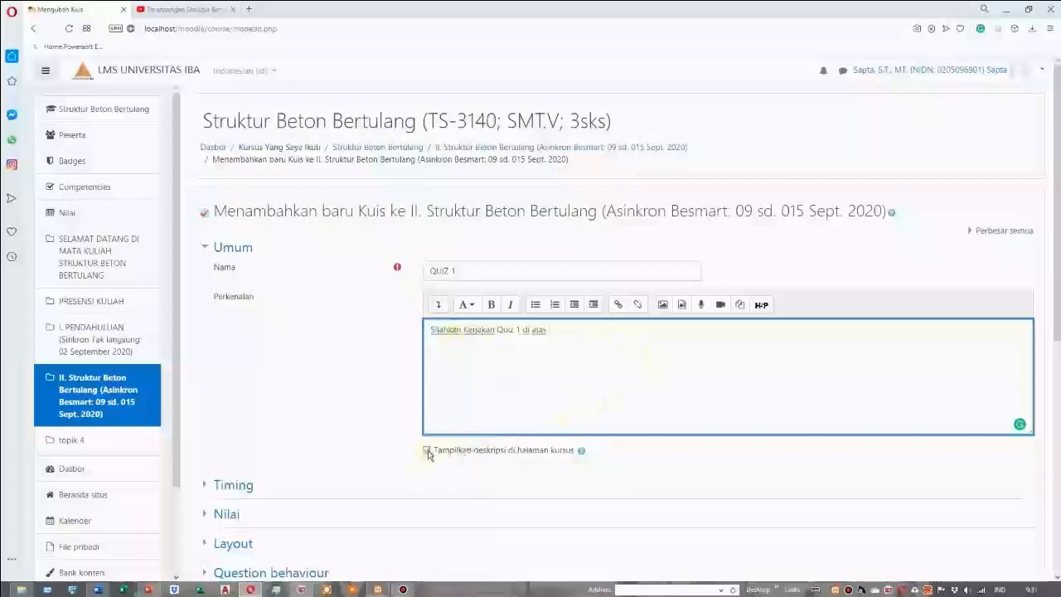
Enable the quiz opening time in the timing settings and set it to 14 Agustus 2020, 18:30
{"action": "scroll", "coordinate": [429, 454], "scroll_direction": "down", "scroll_amount": 1}
{"action": "left_click", "coordinate": [228, 438]}
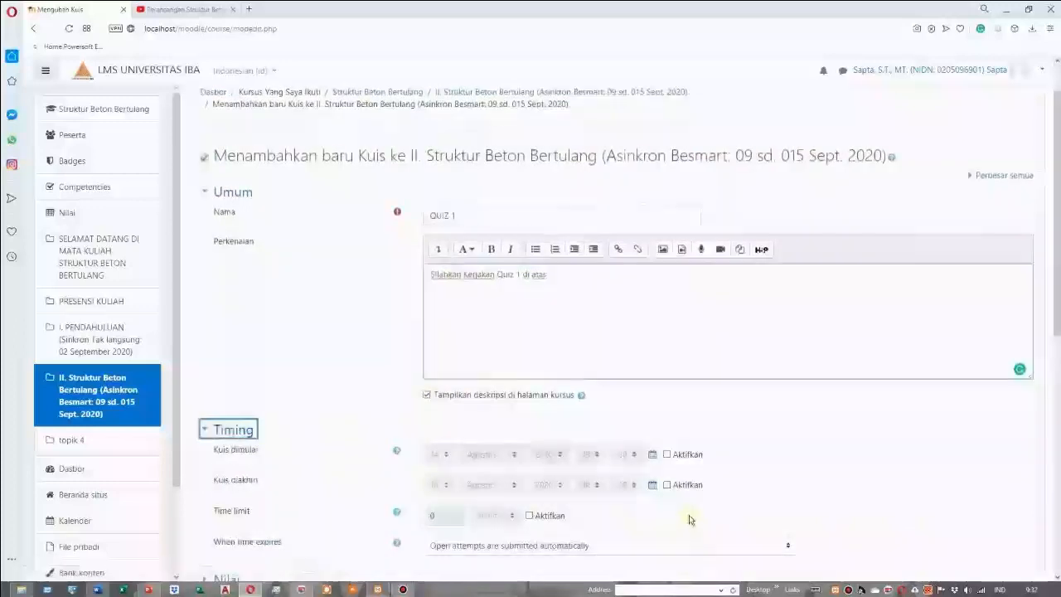
{"action": "left_click", "coordinate": [668, 456]}
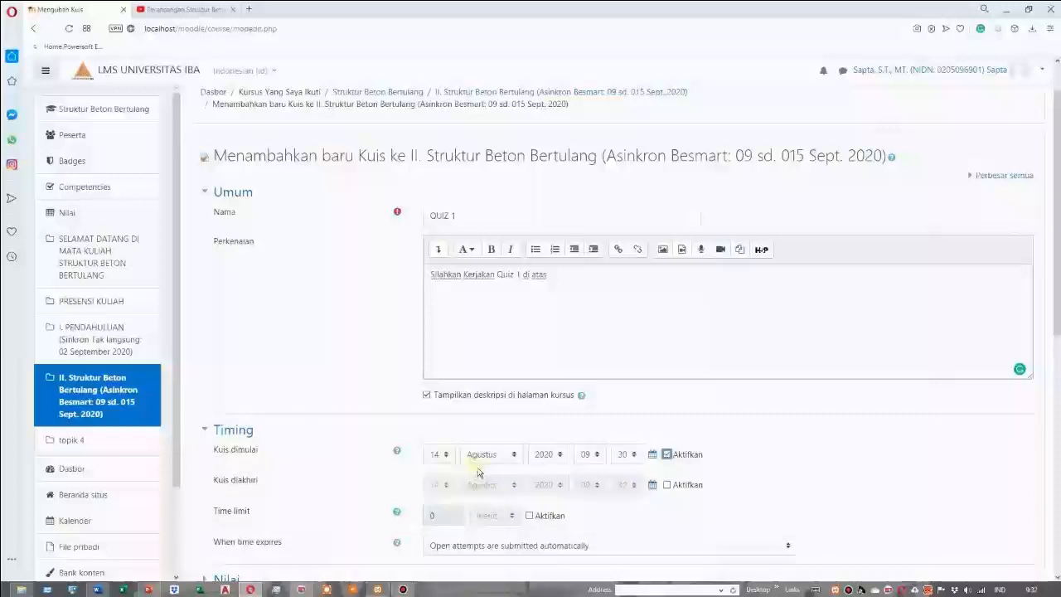
{"action": "left_click", "coordinate": [598, 456]}
{"action": "left_click", "coordinate": [589, 424]}
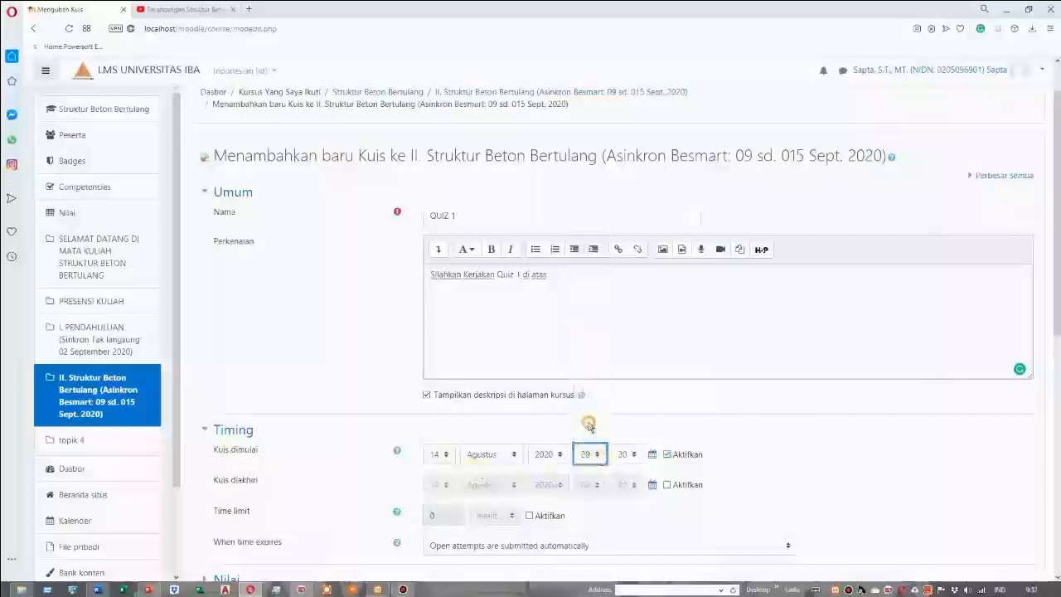
{"action": "left_click", "coordinate": [599, 458]}
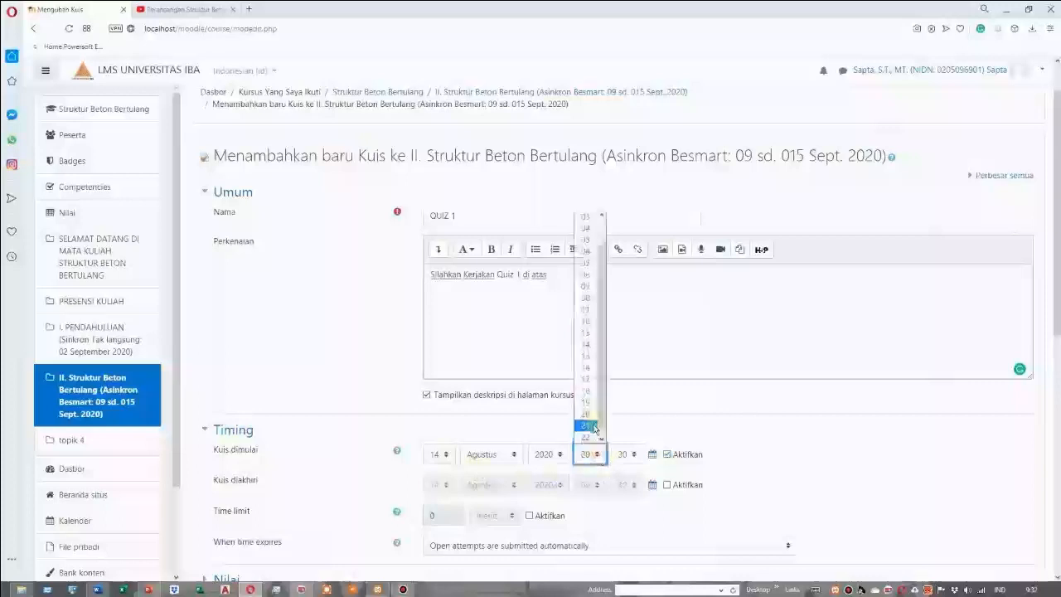
{"action": "left_click", "coordinate": [592, 392]}
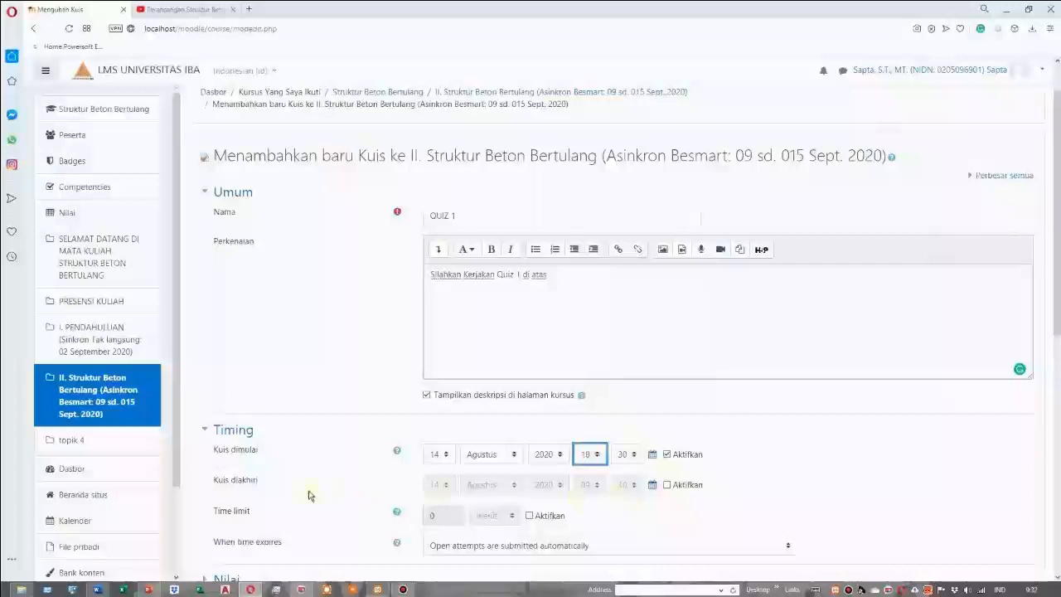
Enable the quiz closing time and set it to 17 Agustus 2020, 18:30
{"action": "left_click", "coordinate": [667, 485]}
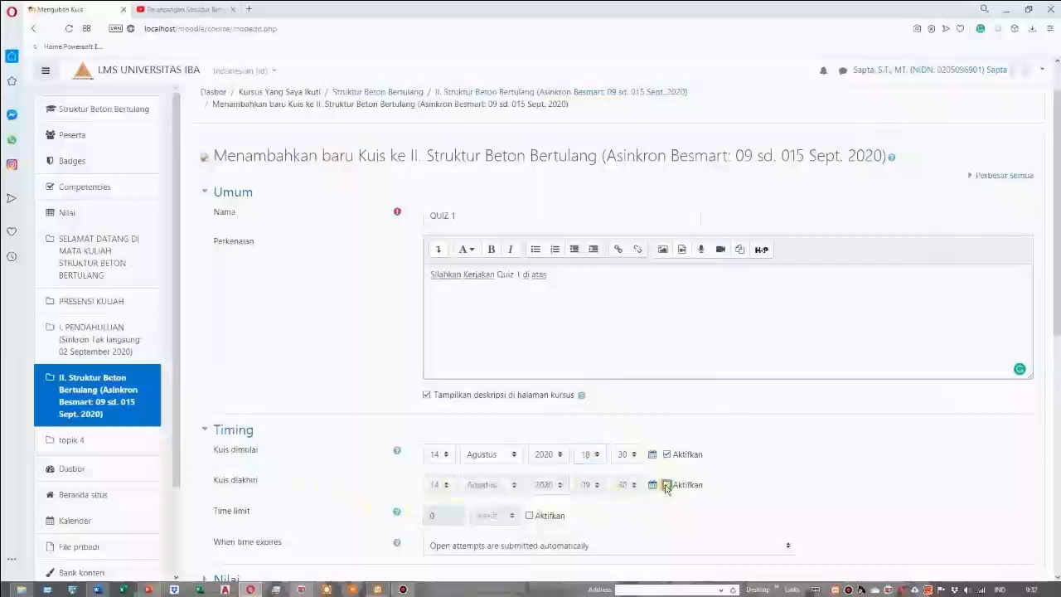
{"action": "left_click", "coordinate": [667, 485]}
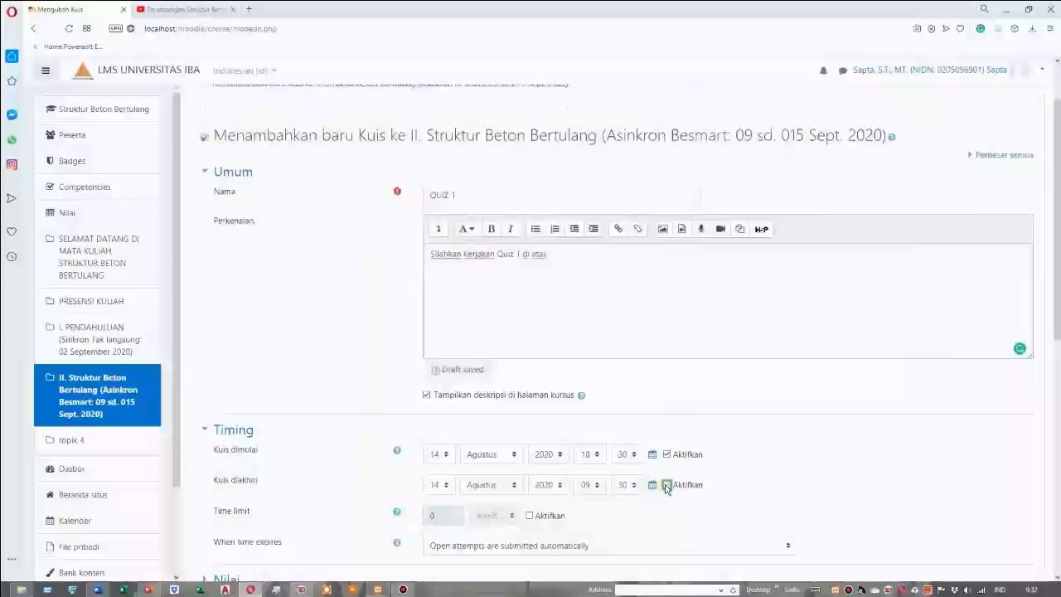
{"action": "left_click", "coordinate": [446, 485]}
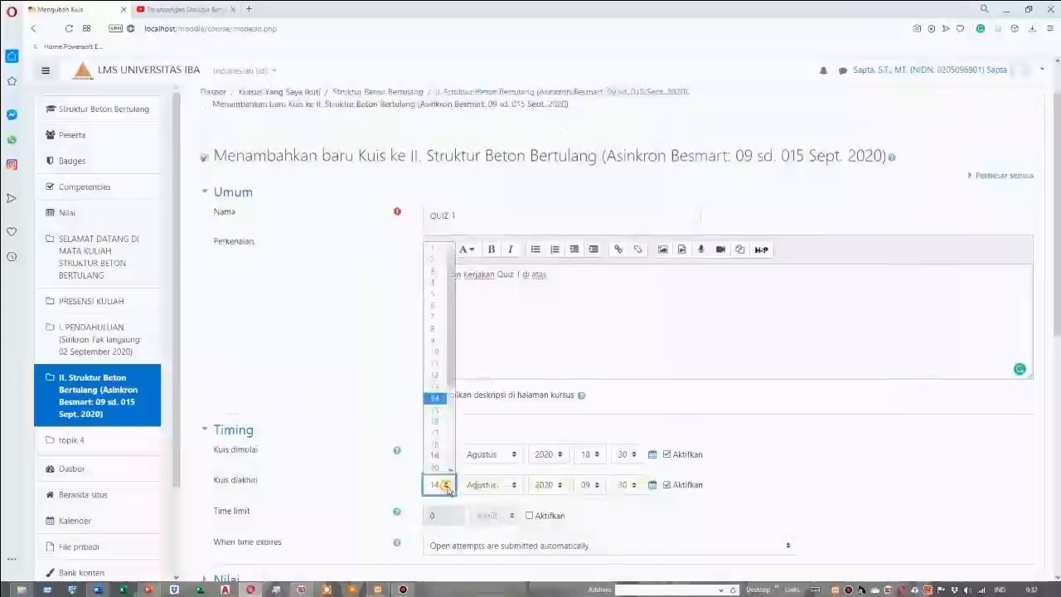
{"action": "left_click", "coordinate": [438, 410]}
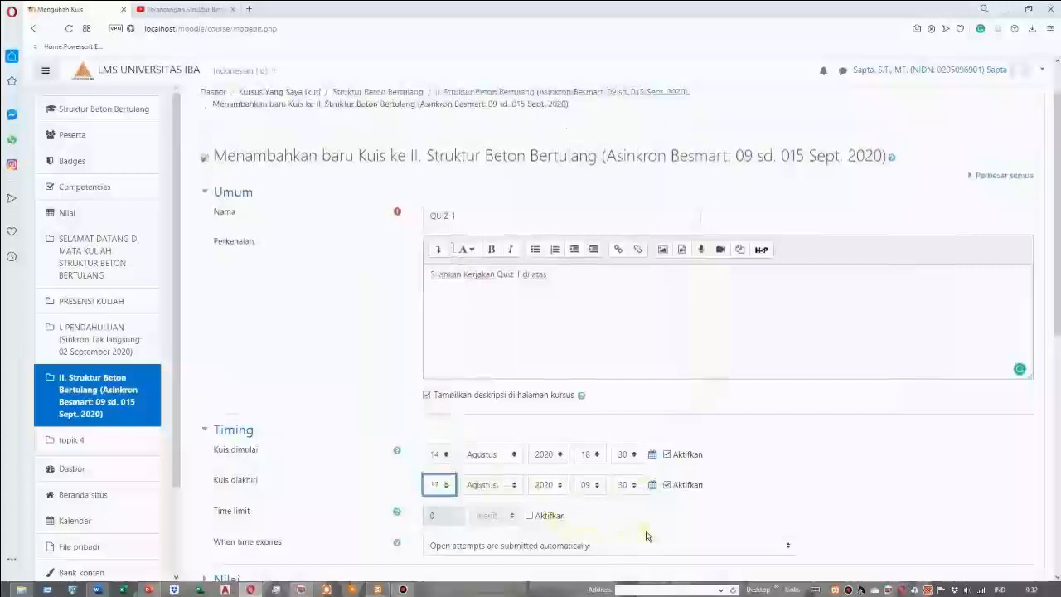
{"action": "left_click", "coordinate": [597, 487]}
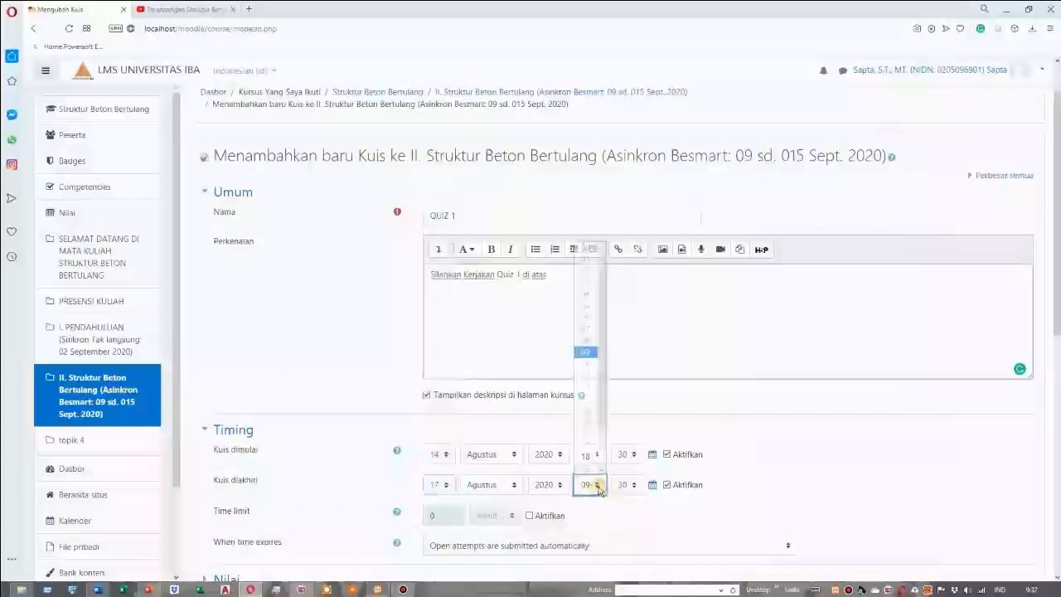
{"action": "left_click", "coordinate": [588, 457]}
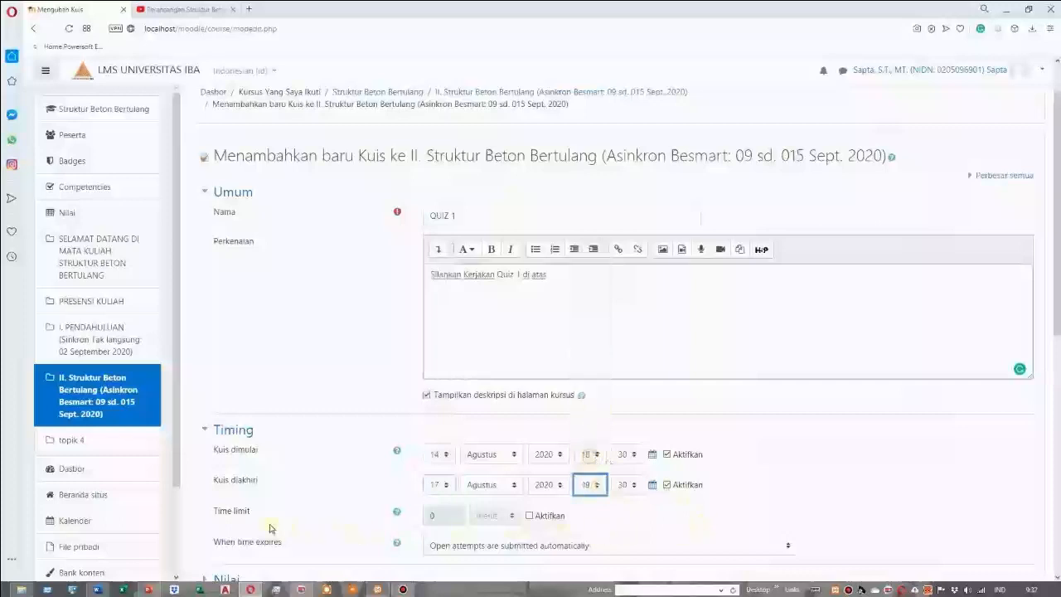
Enable a 10-minute time limit and require attempts to be submitted before time expires, or they are not counted
{"action": "left_click", "coordinate": [529, 518]}
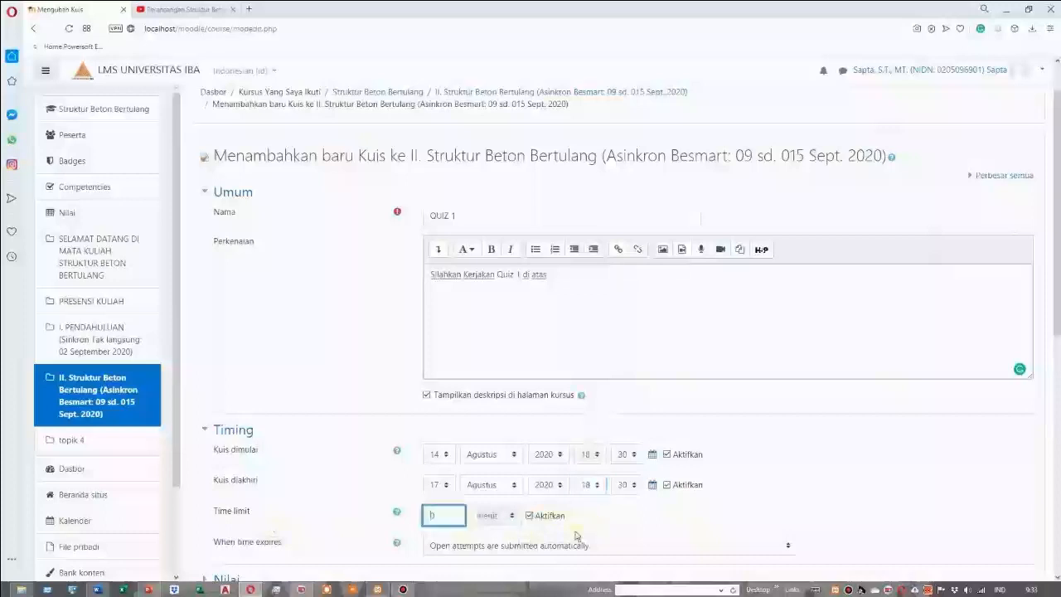
{"action": "type", "text": "1"}
{"action": "scroll", "coordinate": [628, 520], "scroll_direction": "down", "scroll_amount": 1}
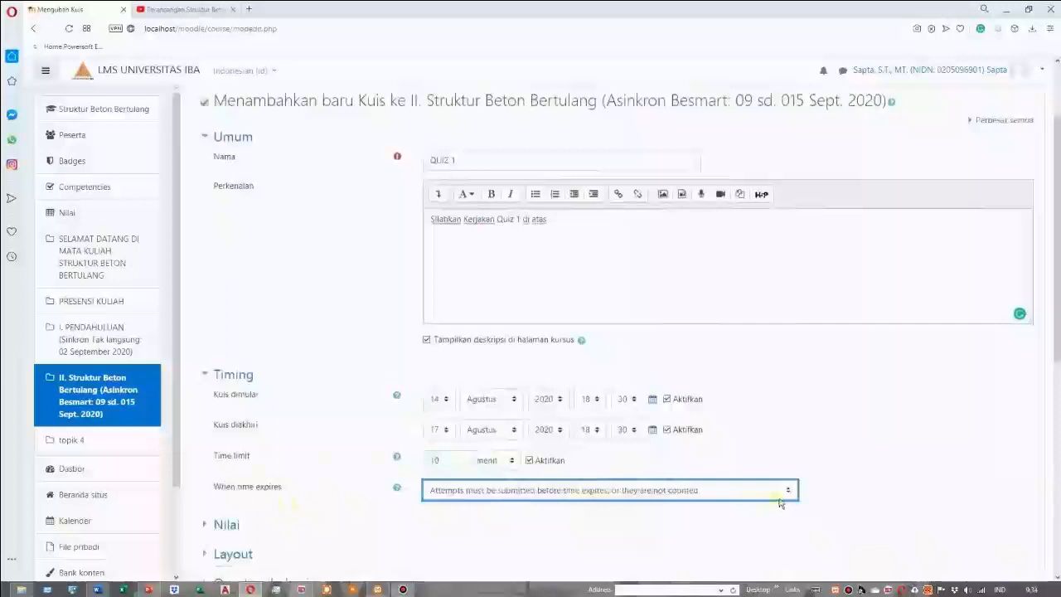
{"action": "left_click", "coordinate": [787, 491]}
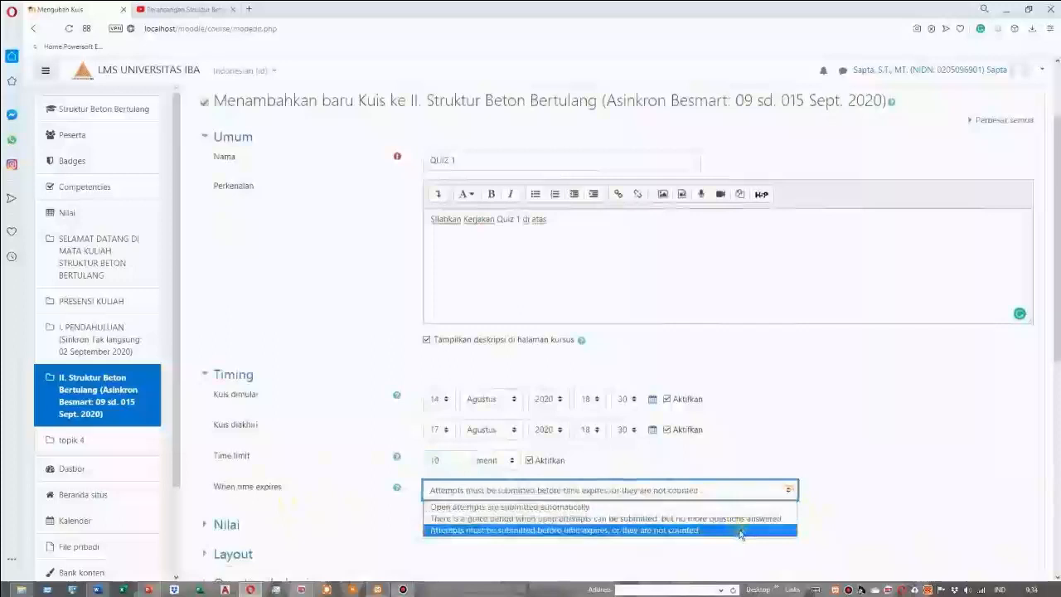
{"action": "left_click", "coordinate": [741, 531]}
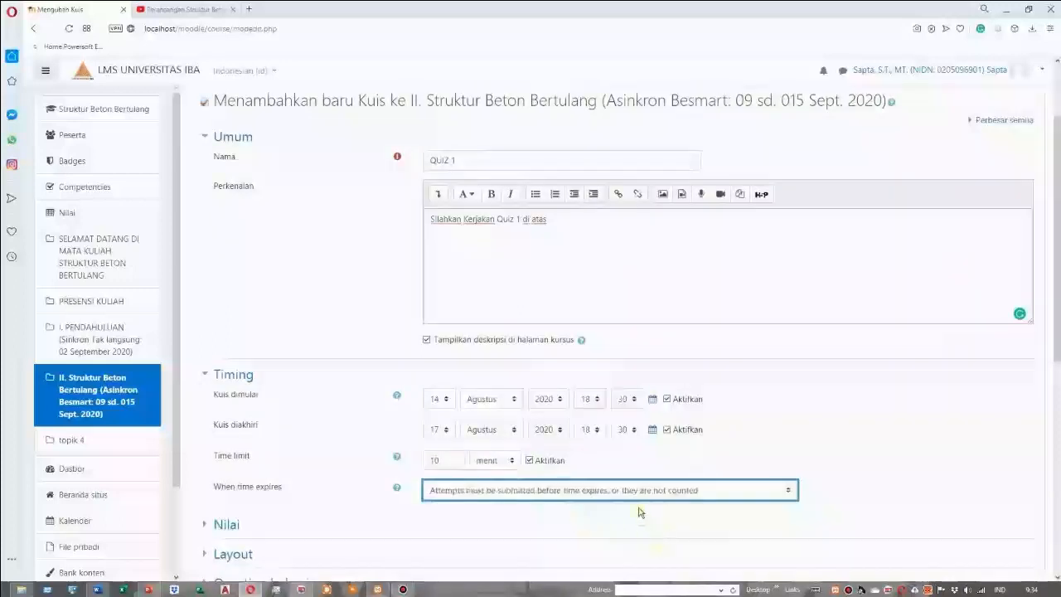
{"action": "scroll", "coordinate": [638, 513], "scroll_direction": "down", "scroll_amount": 1}
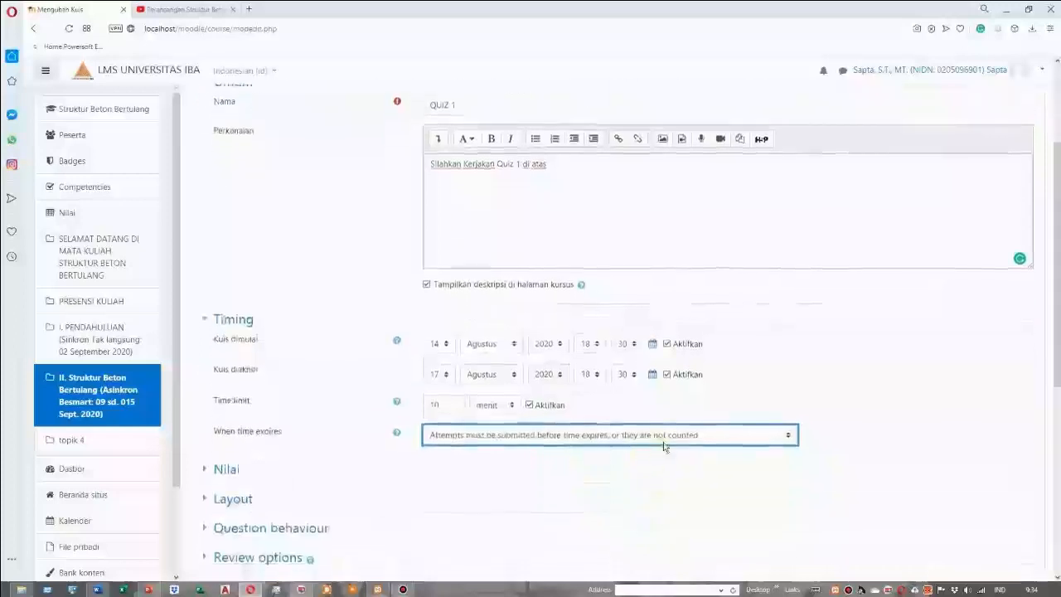
Set the quiz's passing grade (Nilai untuk lulus) to 65 in the grade settings
{"action": "scroll", "coordinate": [404, 523], "scroll_direction": "down", "scroll_amount": 1}
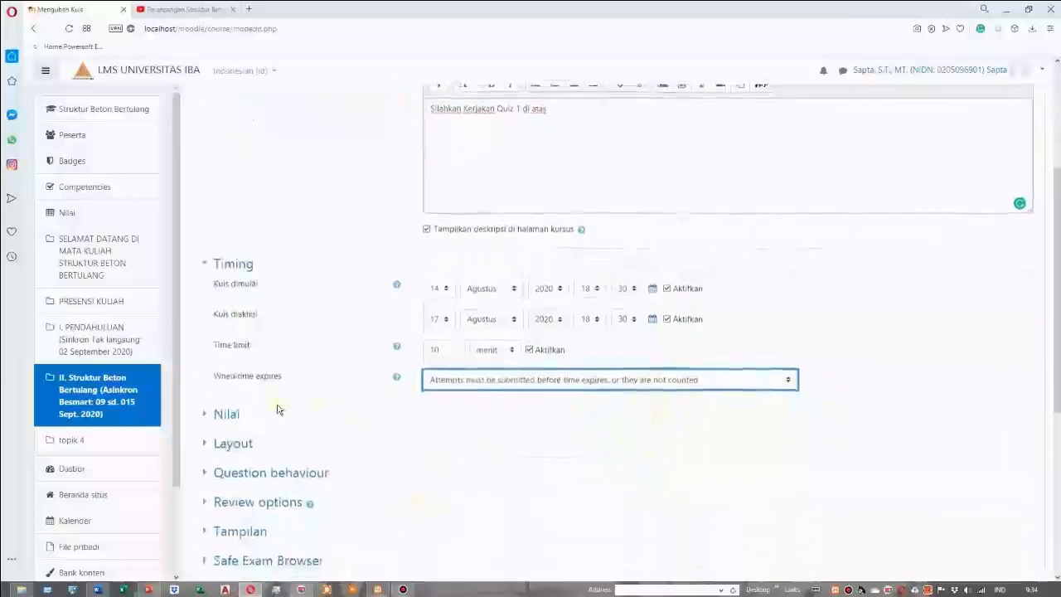
{"action": "left_click", "coordinate": [227, 415]}
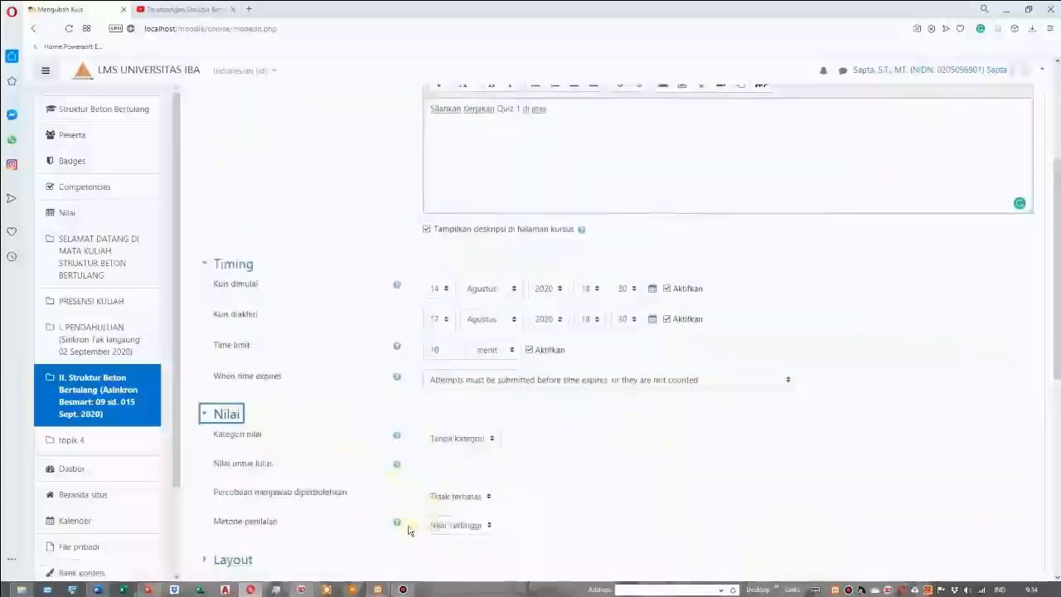
{"action": "left_click", "coordinate": [448, 466]}
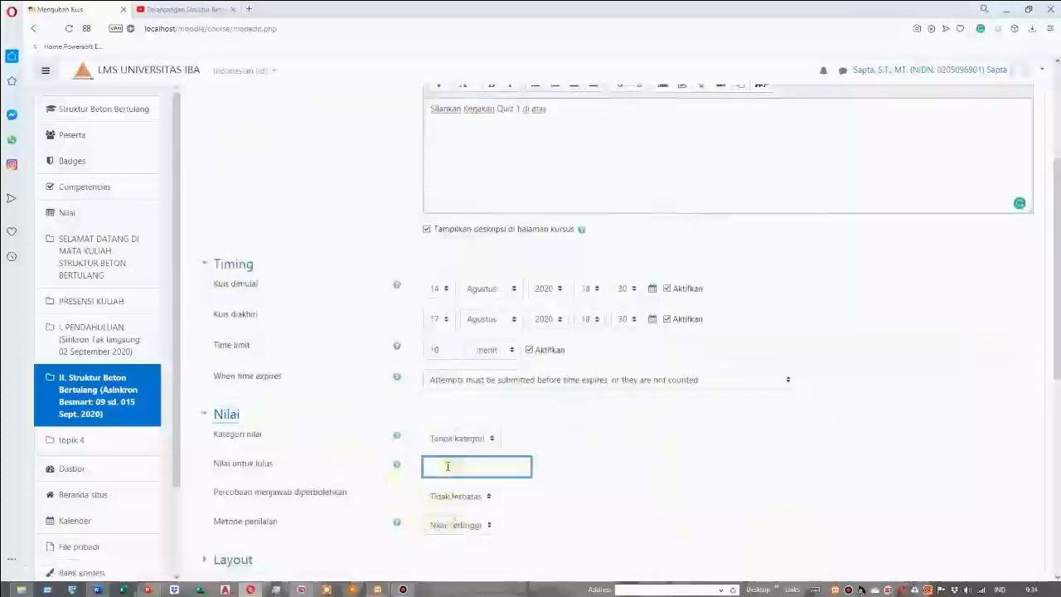
{"action": "type", "text": "3"}
{"action": "type", "text": "65"}
{"action": "scroll", "coordinate": [528, 457], "scroll_direction": "down", "scroll_amount": 3}
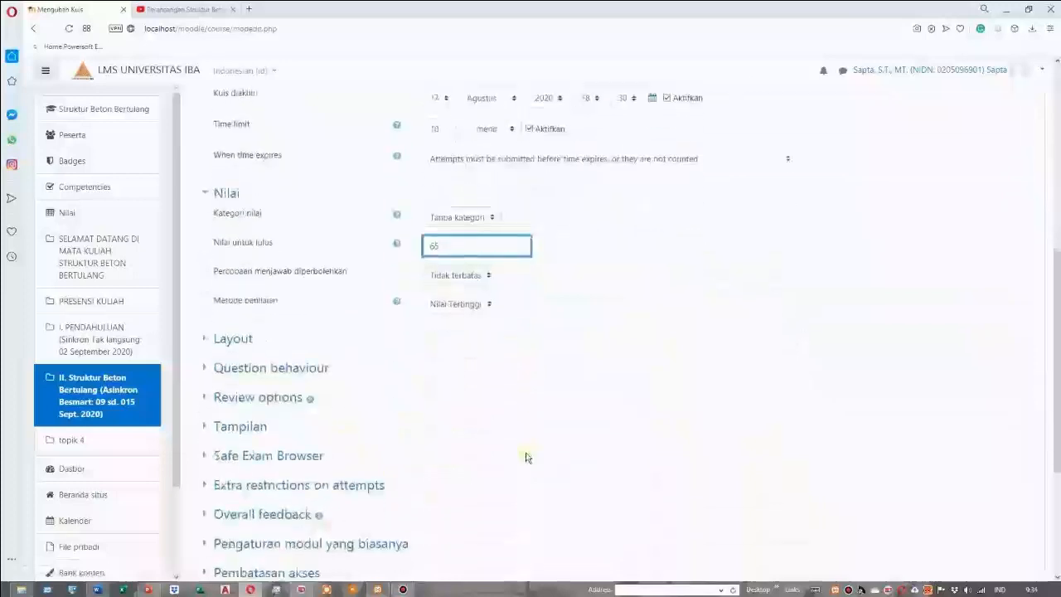
{"action": "scroll", "coordinate": [527, 457], "scroll_direction": "up", "scroll_amount": 2}
{"action": "left_click", "coordinate": [620, 428]}
{"action": "key", "text": "shift+Tab"}
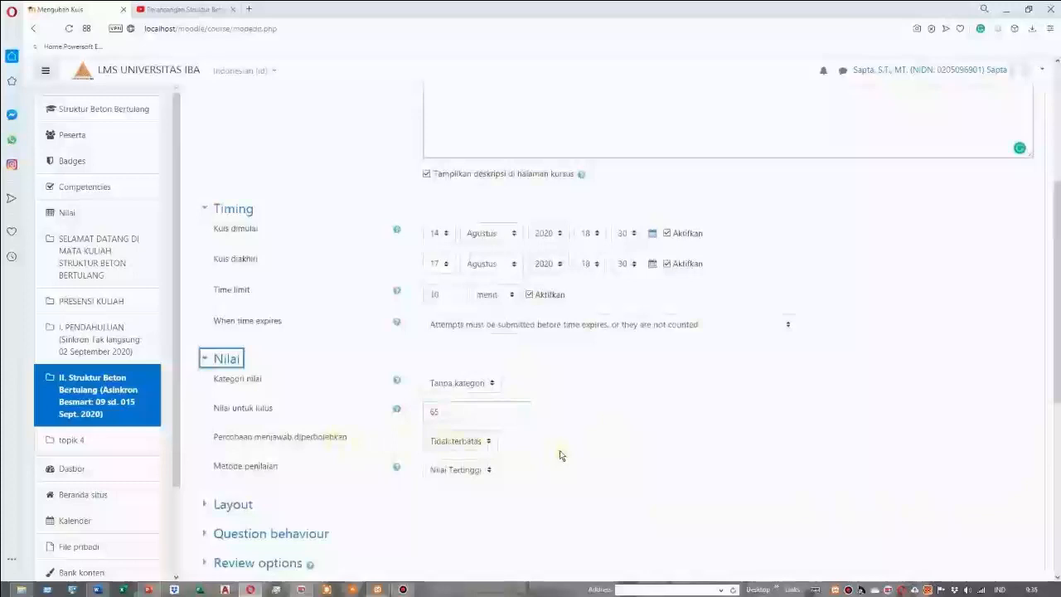
Limit the allowed quiz attempts to 3, review the layout settings, and try to save the quiz and return to the course
{"action": "left_click", "coordinate": [489, 443]}
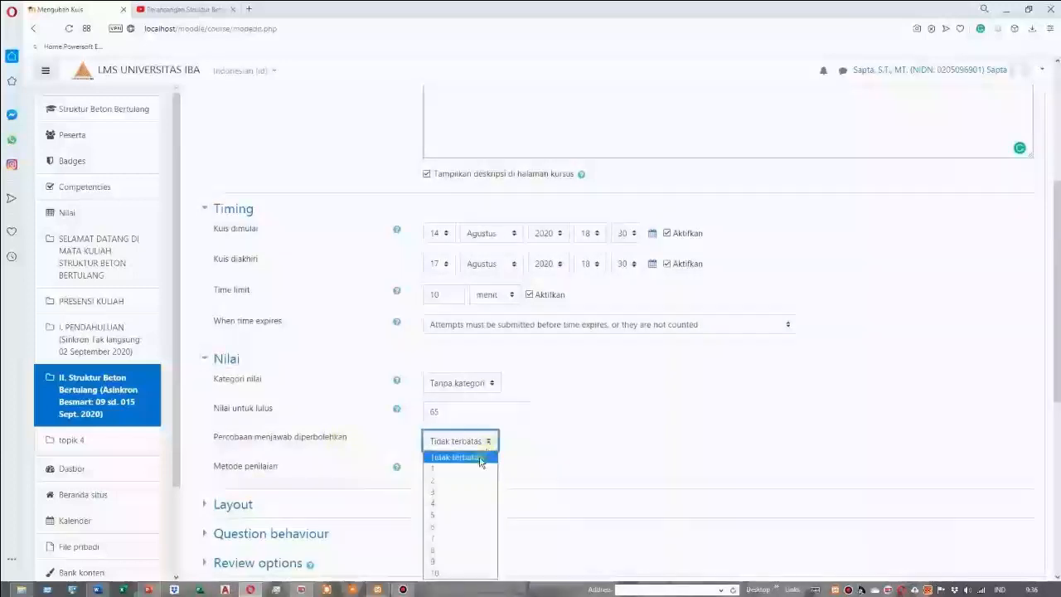
{"action": "left_click", "coordinate": [461, 492]}
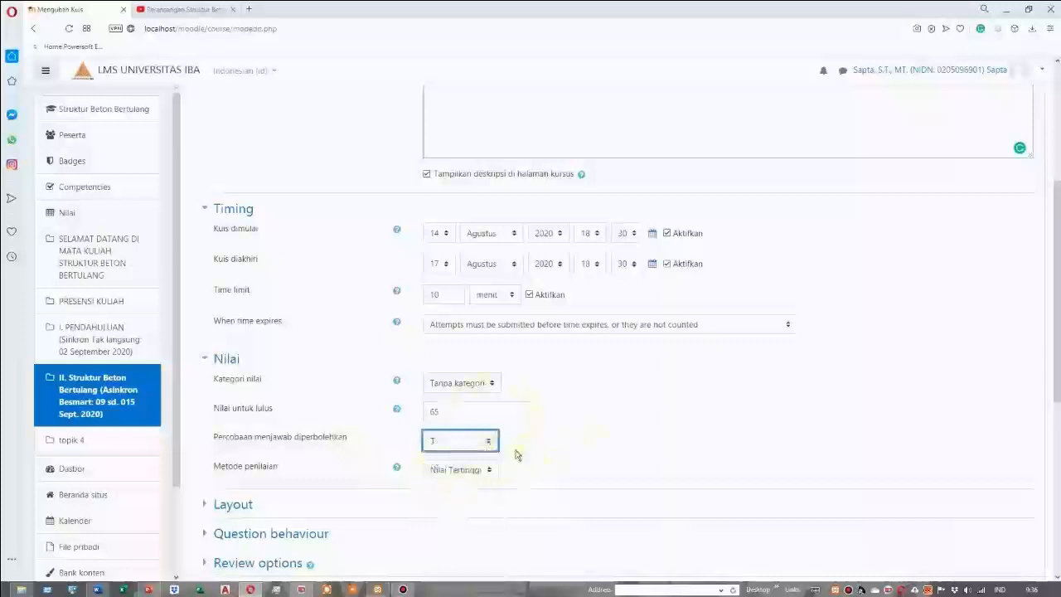
{"action": "scroll", "coordinate": [403, 492], "scroll_direction": "down", "scroll_amount": 2}
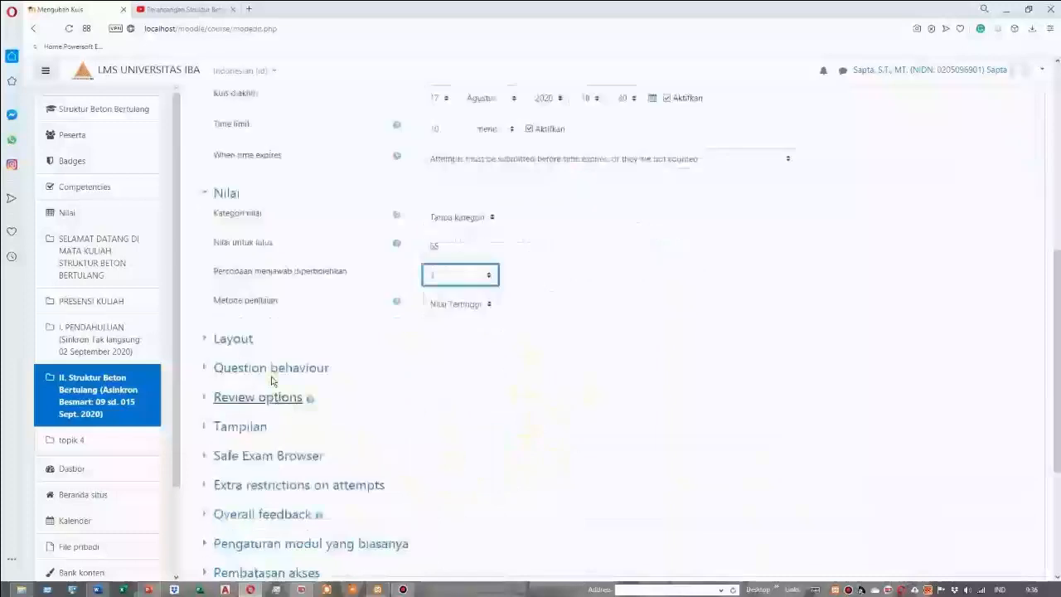
{"action": "left_click", "coordinate": [226, 342]}
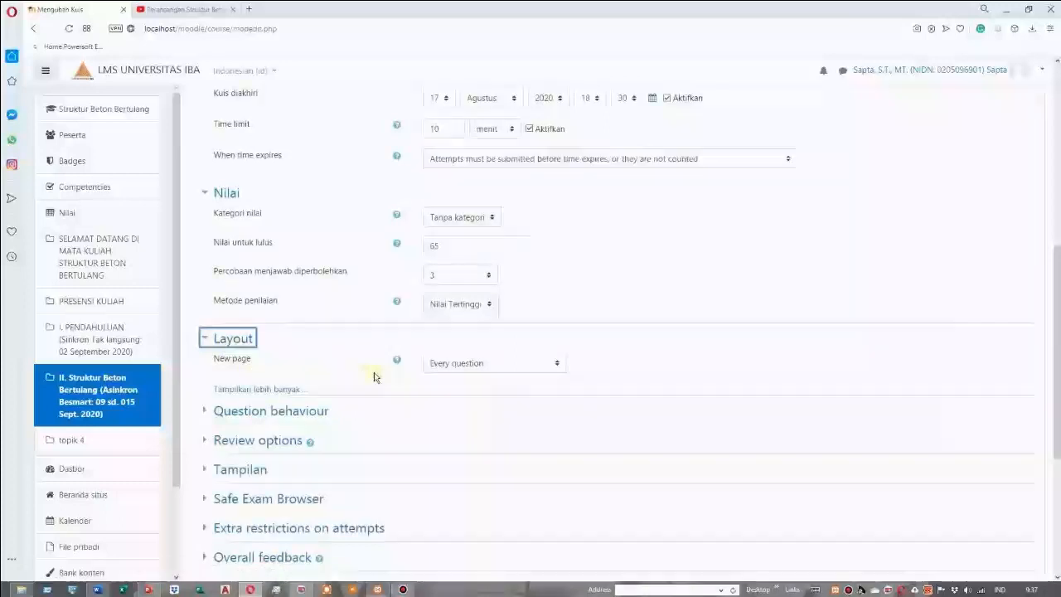
{"action": "scroll", "coordinate": [265, 365], "scroll_direction": "down", "scroll_amount": 2}
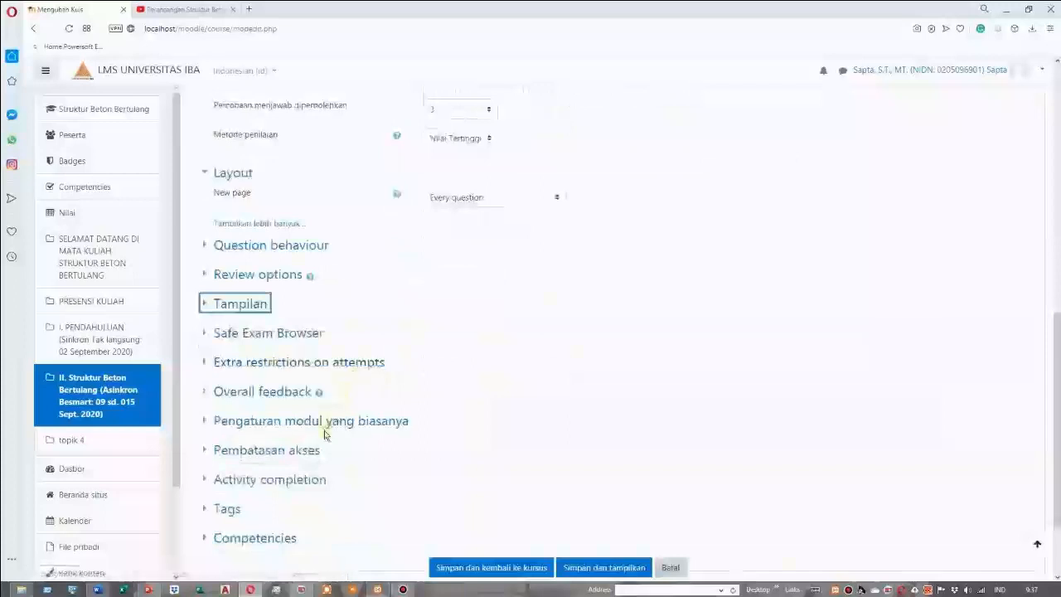
{"action": "scroll", "coordinate": [351, 472], "scroll_direction": "down", "scroll_amount": 2}
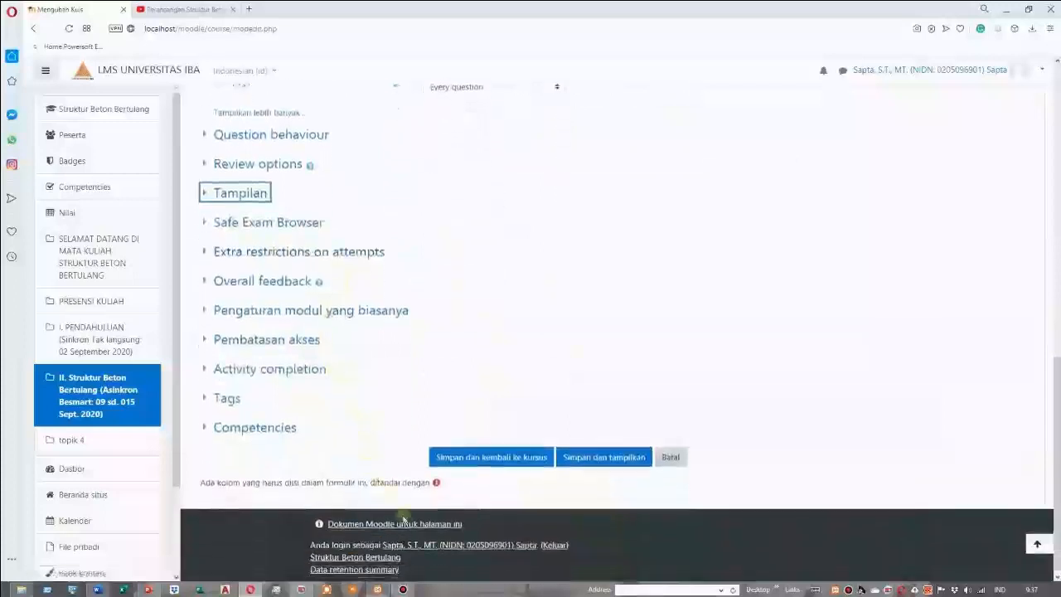
{"action": "left_click", "coordinate": [510, 461]}
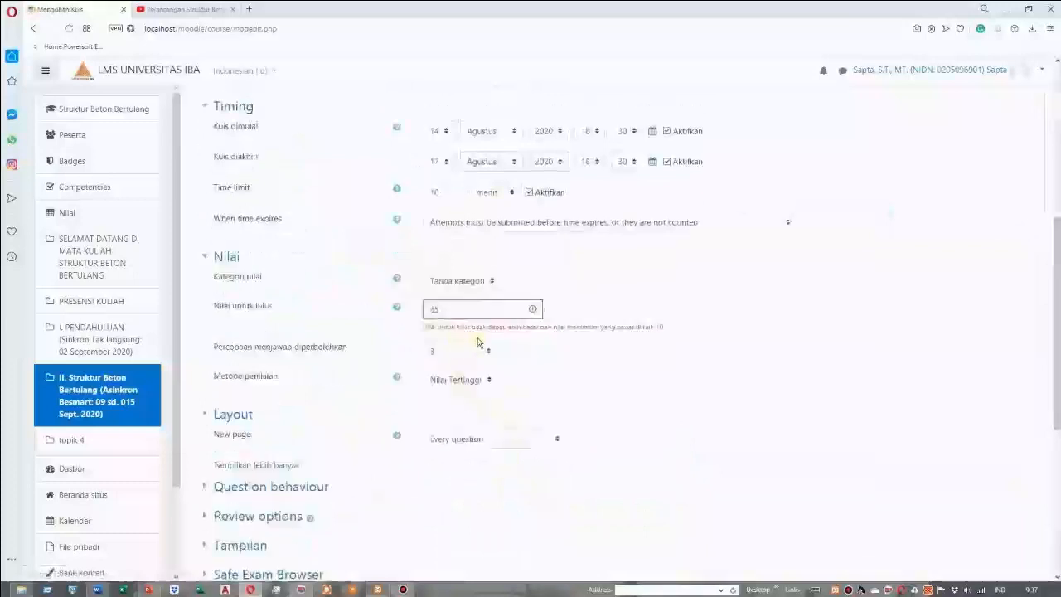
Correct the passing grade to 6,5, then save the quiz and return to the course page
{"action": "left_click_drag", "start_coordinate": [469, 311], "coordinate": [424, 311]}
{"action": "left_click", "coordinate": [436, 310]}
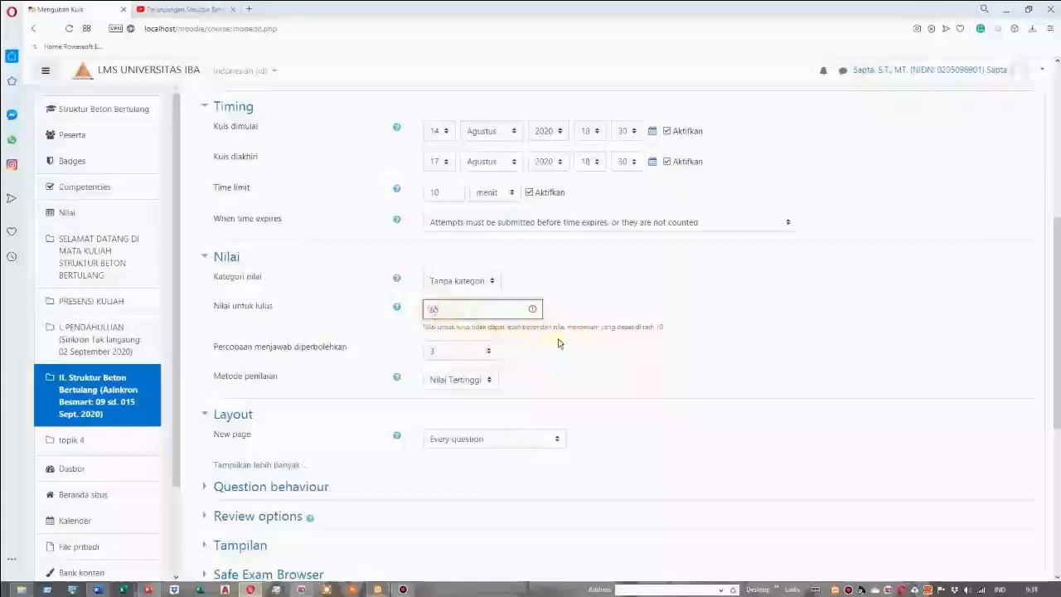
{"action": "scroll", "coordinate": [630, 315], "scroll_direction": "down", "scroll_amount": 1}
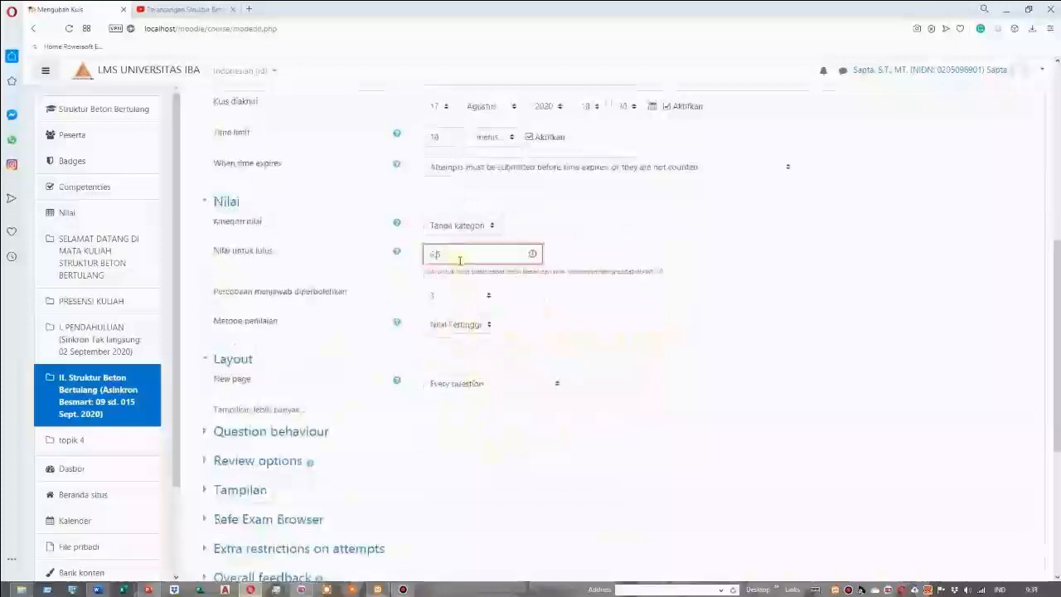
{"action": "scroll", "coordinate": [498, 349], "scroll_direction": "down", "scroll_amount": 5}
{"action": "left_click", "coordinate": [518, 454]}
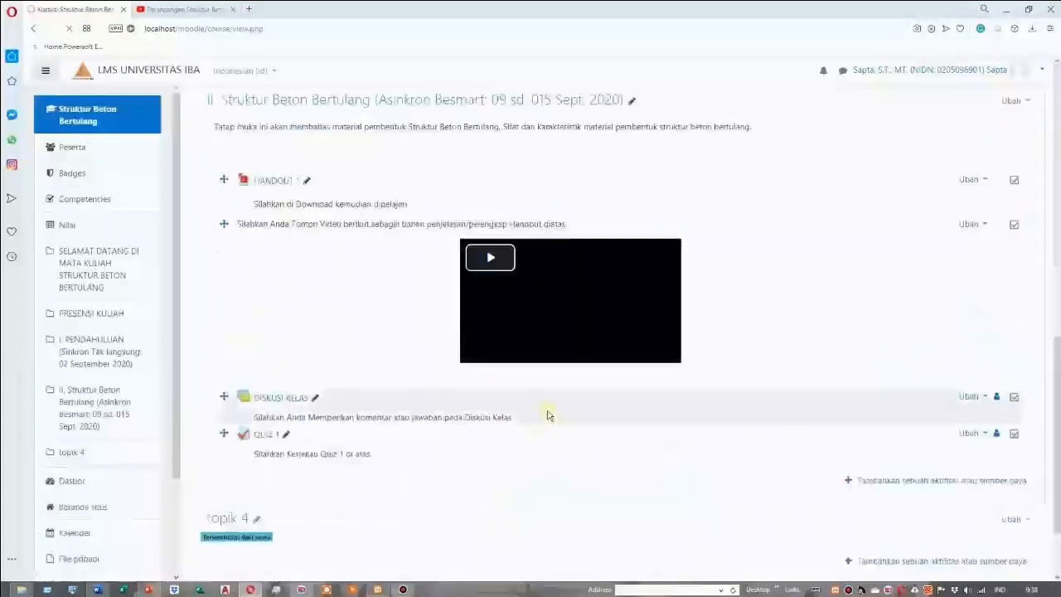
Open QUIZ 1 from section II for question editing and turn on question shuffling (Kocok pertanyaan)
{"action": "scroll", "coordinate": [567, 425], "scroll_direction": "down", "scroll_amount": 2}
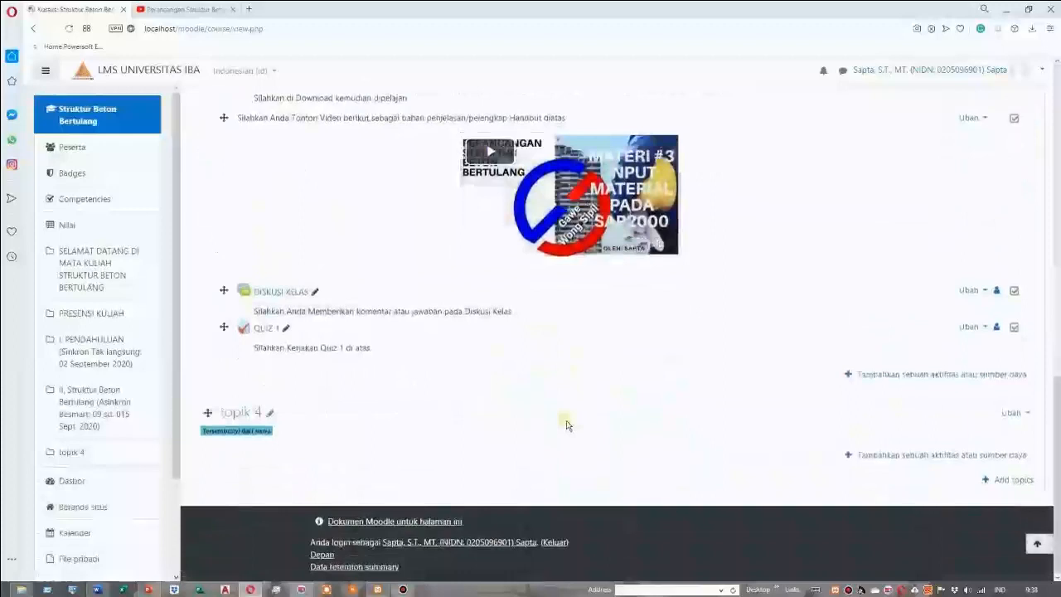
{"action": "scroll", "coordinate": [572, 403], "scroll_direction": "up", "scroll_amount": 4}
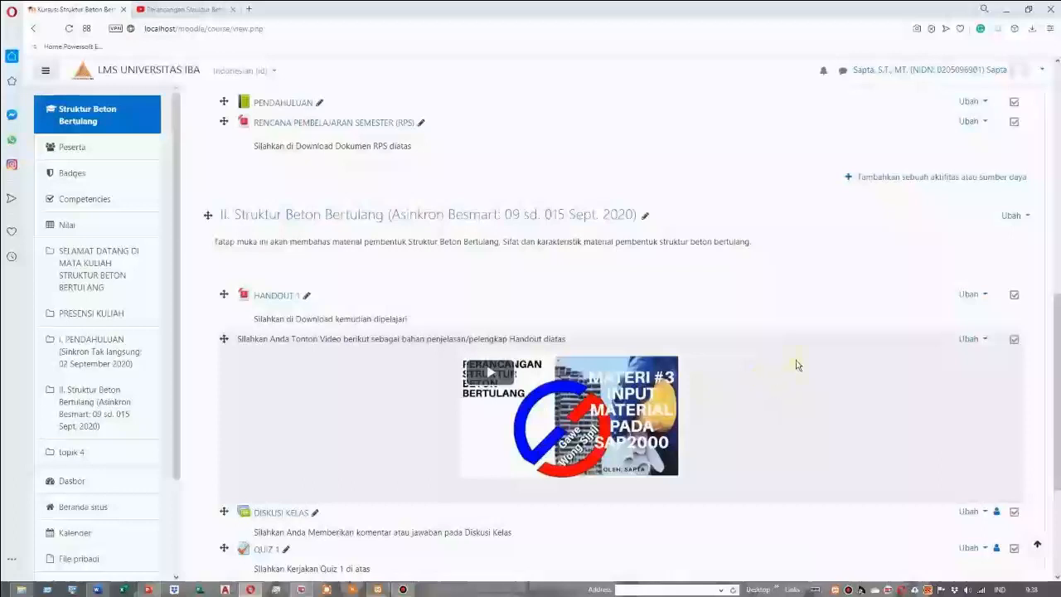
{"action": "scroll", "coordinate": [278, 398], "scroll_direction": "down", "scroll_amount": 3}
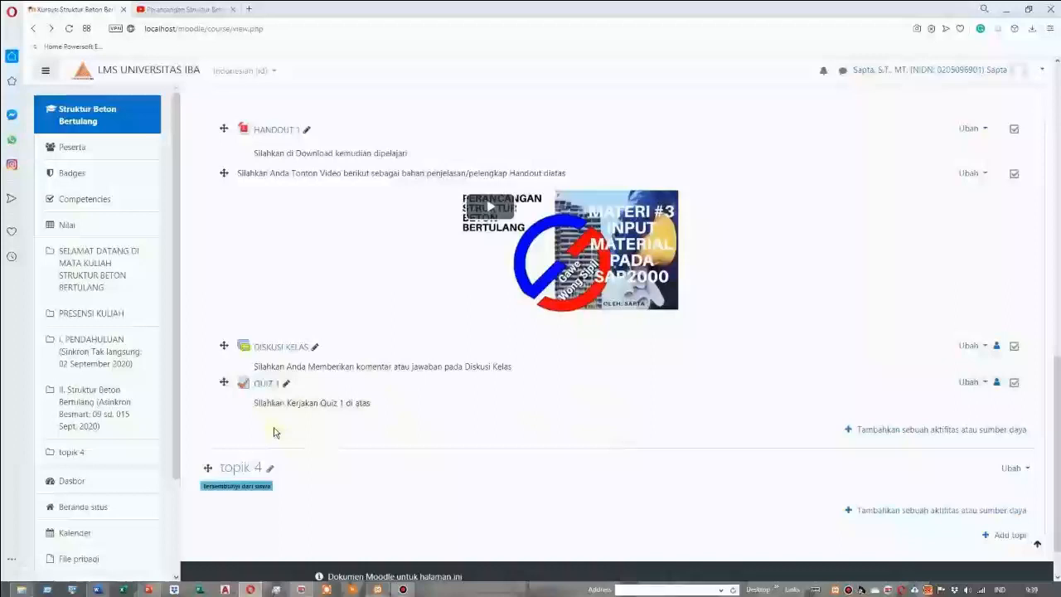
{"action": "left_click", "coordinate": [263, 386]}
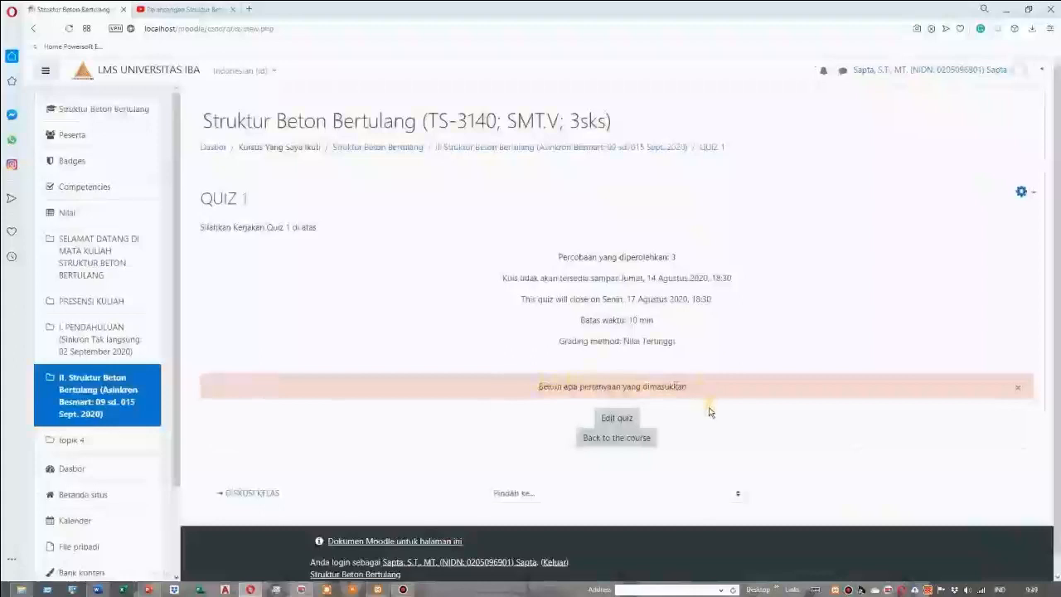
{"action": "scroll", "coordinate": [710, 412], "scroll_direction": "down", "scroll_amount": 1}
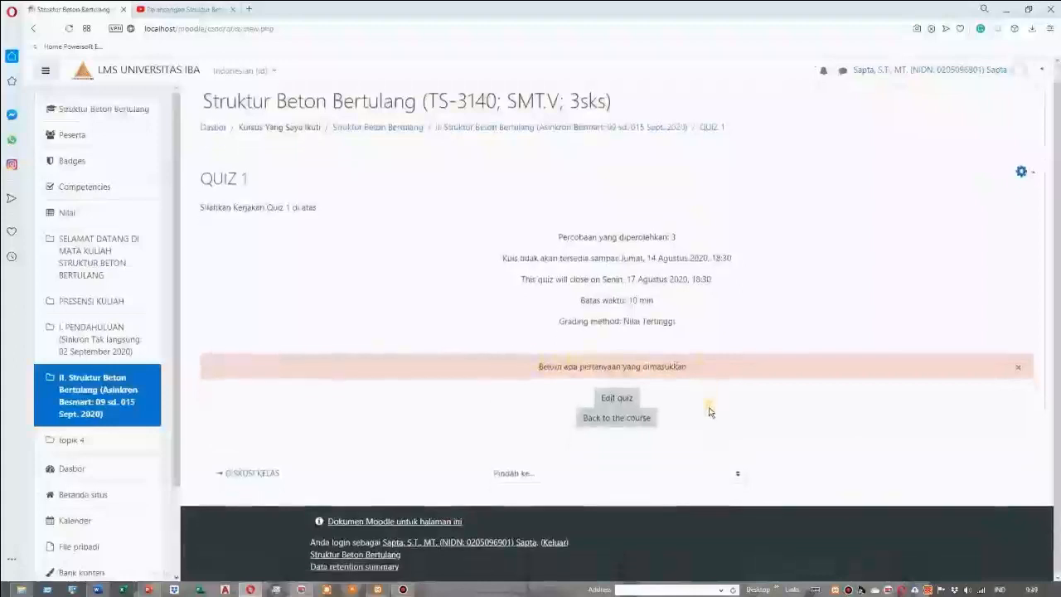
{"action": "left_click", "coordinate": [617, 399]}
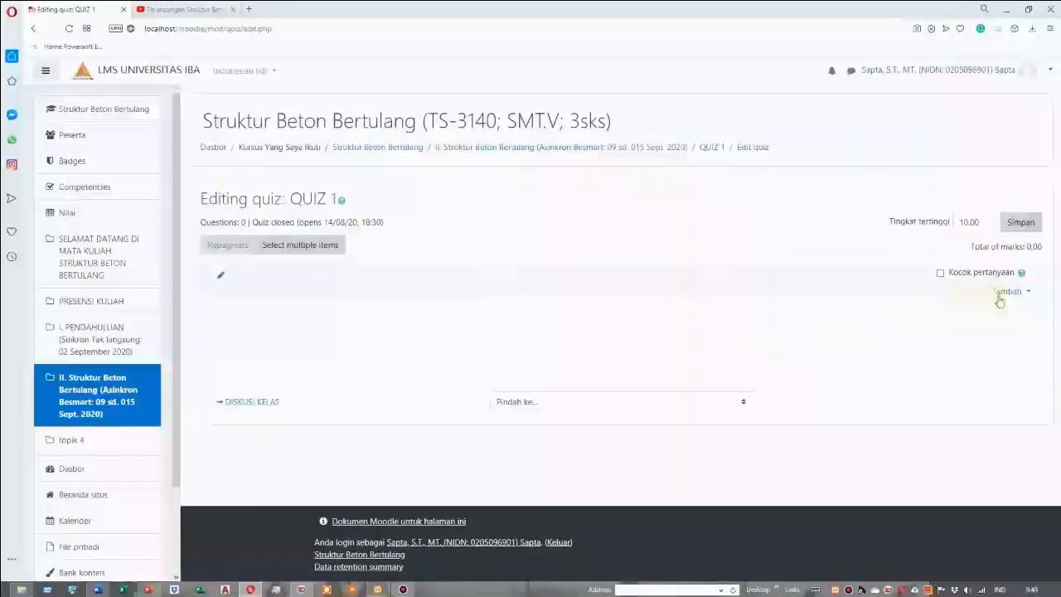
{"action": "left_click", "coordinate": [941, 274]}
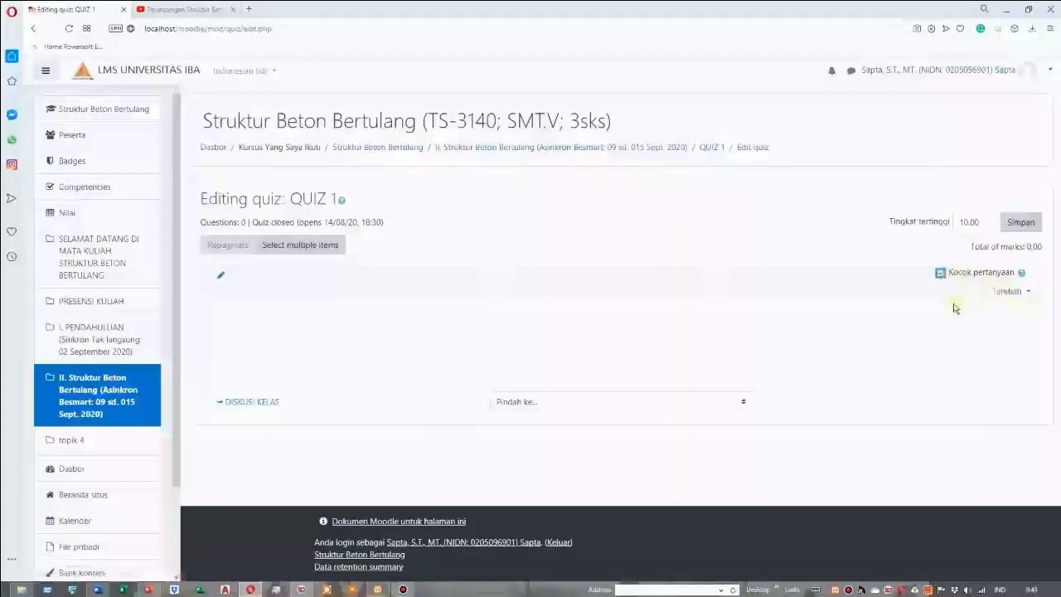
Add a new question of the multiple-choice type (Pilihan ganda) to QUIZ 1
{"action": "left_click", "coordinate": [1026, 294]}
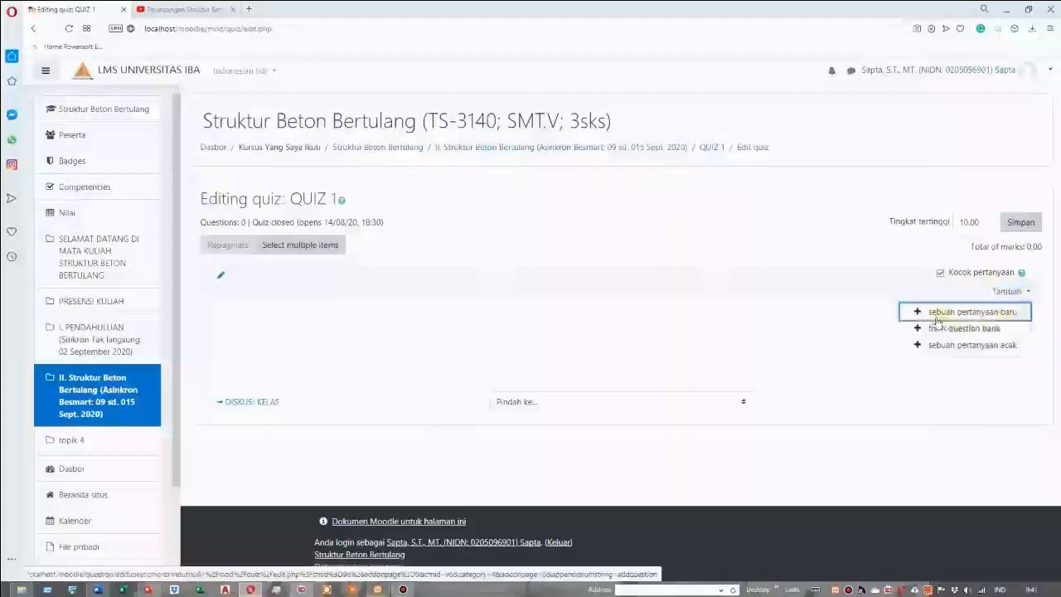
{"action": "left_click", "coordinate": [974, 314]}
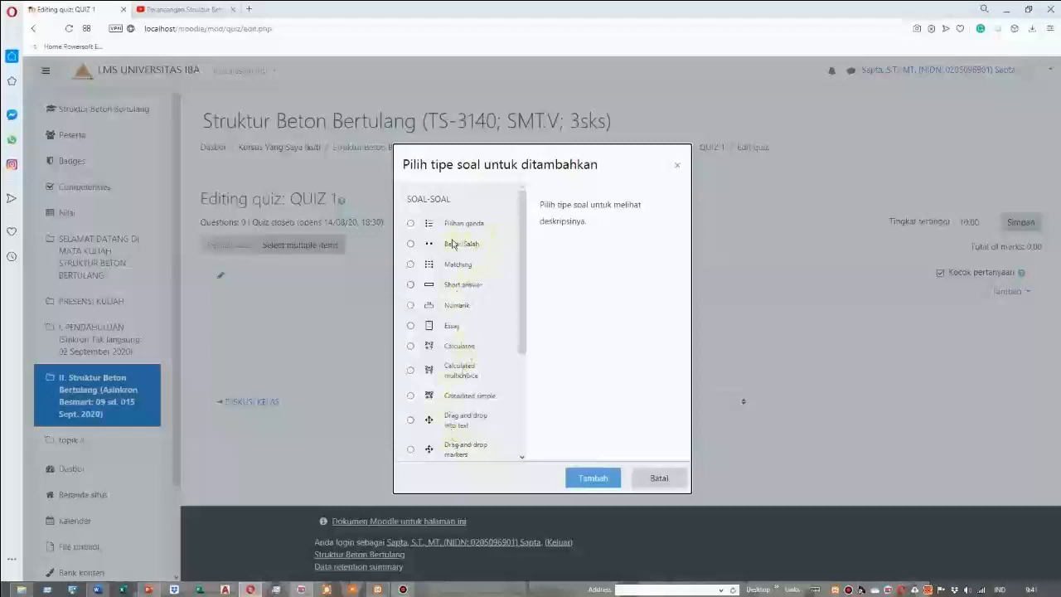
{"action": "left_click", "coordinate": [411, 224]}
{"action": "left_click", "coordinate": [604, 478]}
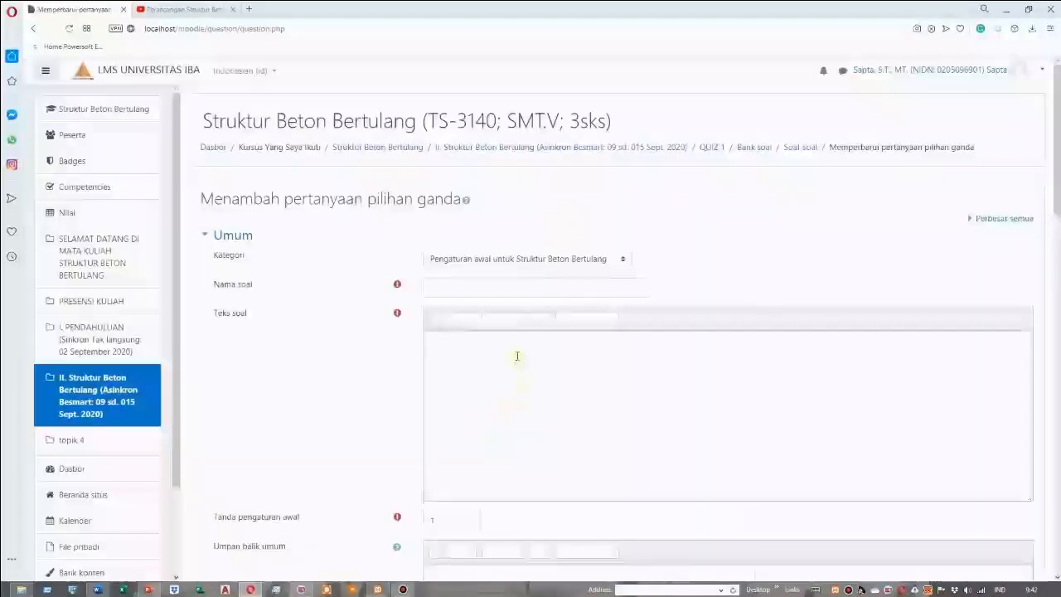
Name the multiple-choice question "Soal 1" and place the cursor in its question text
{"action": "left_click", "coordinate": [469, 289]}
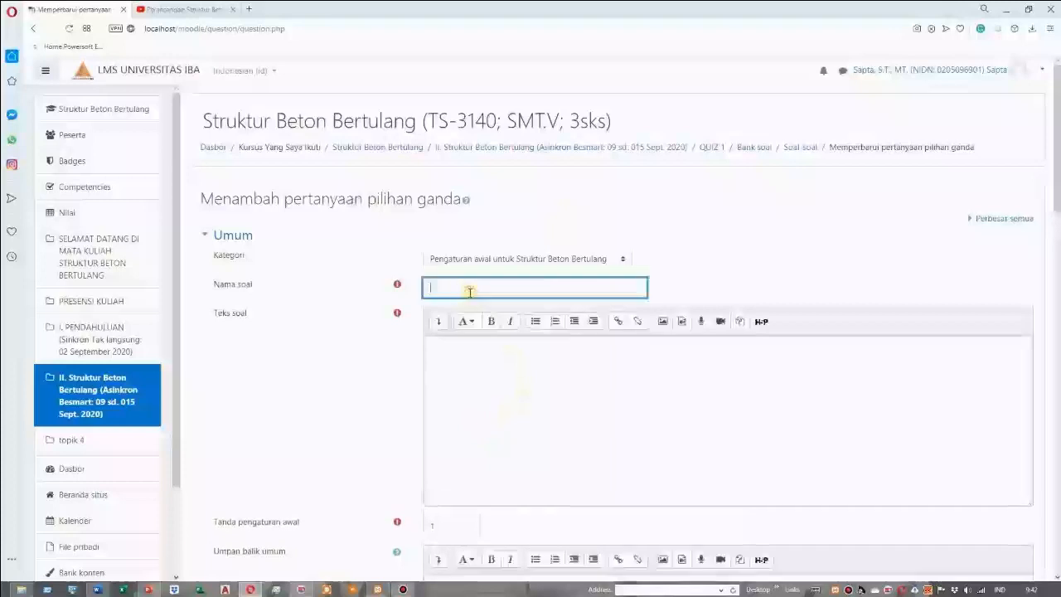
{"action": "type", "text": "so"}
{"action": "key", "text": "BackSpace"}
{"action": "key", "text": "BackSpace"}
{"action": "type", "text": "s"}
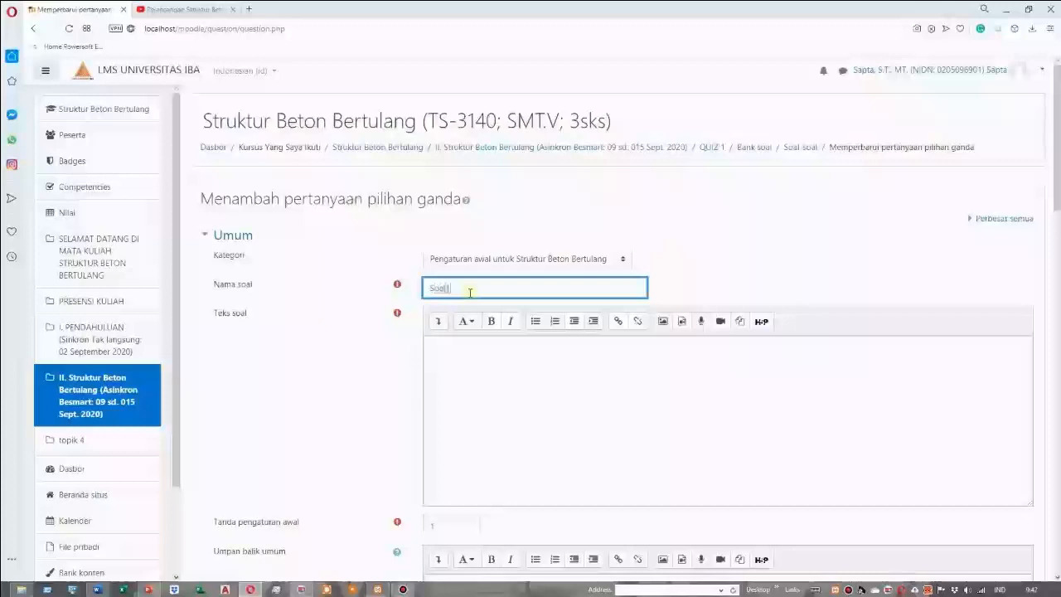
{"action": "left_click", "coordinate": [491, 349]}
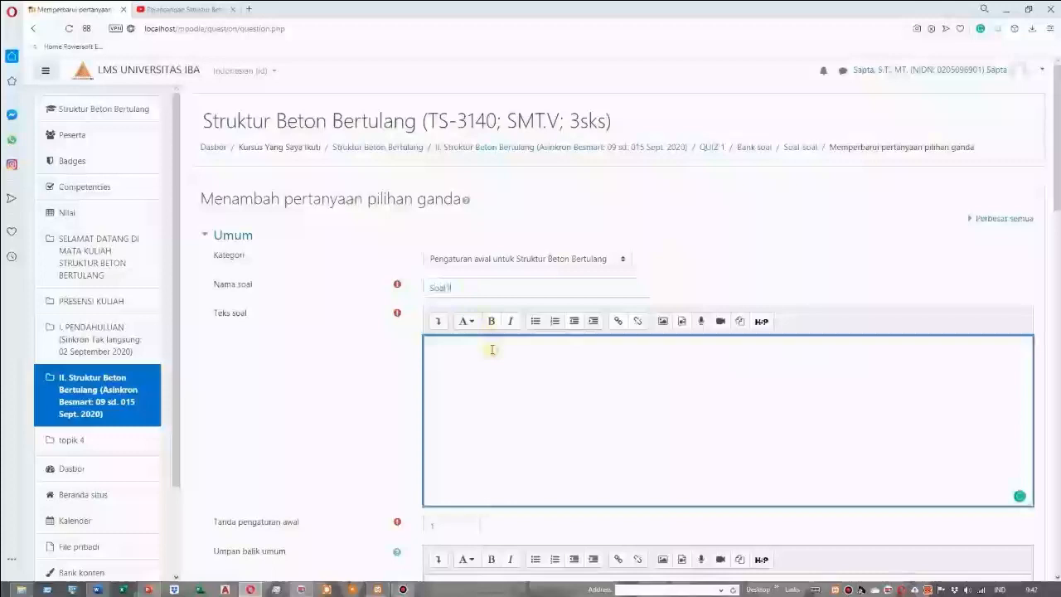
{"action": "scroll", "coordinate": [469, 379], "scroll_direction": "down", "scroll_amount": 4}
{"action": "scroll", "coordinate": [470, 379], "scroll_direction": "up", "scroll_amount": 2}
{"action": "scroll", "coordinate": [473, 377], "scroll_direction": "down", "scroll_amount": 2}
{"action": "scroll", "coordinate": [473, 377], "scroll_direction": "up", "scroll_amount": 4}
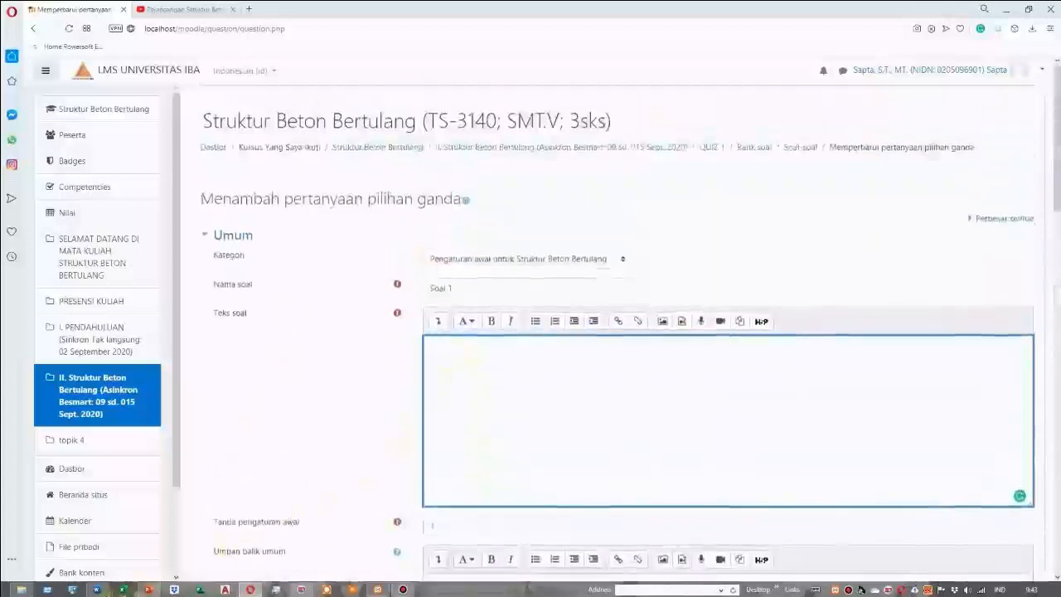
Open the Word document "Bahan Ajar" from the Pelatihan LMS-Moodle folder
{"action": "mouse_move", "coordinate": [104, 591]}
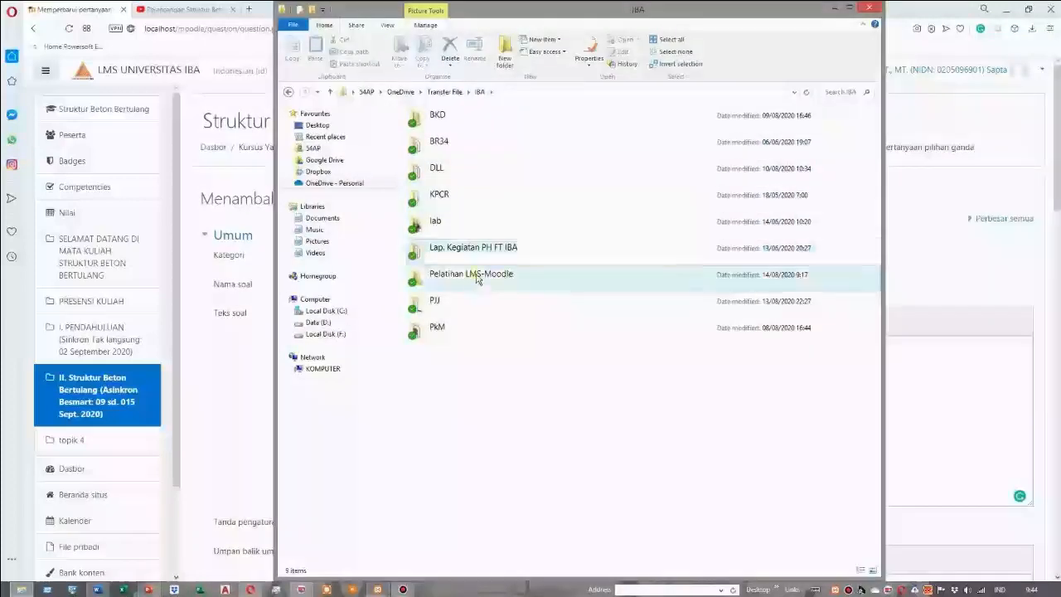
{"action": "double_click", "coordinate": [477, 280]}
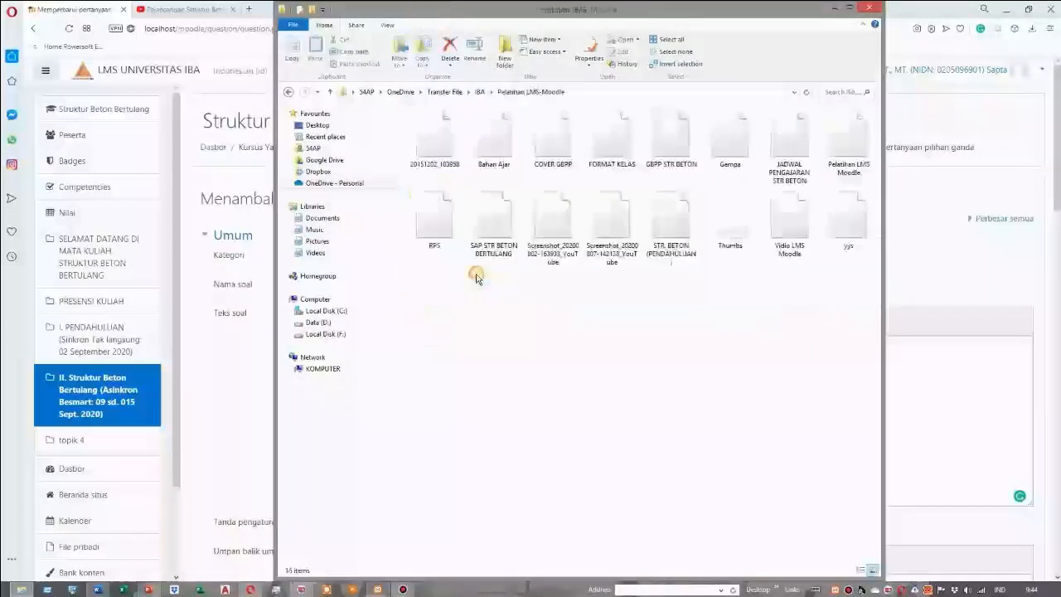
{"action": "double_click", "coordinate": [495, 157]}
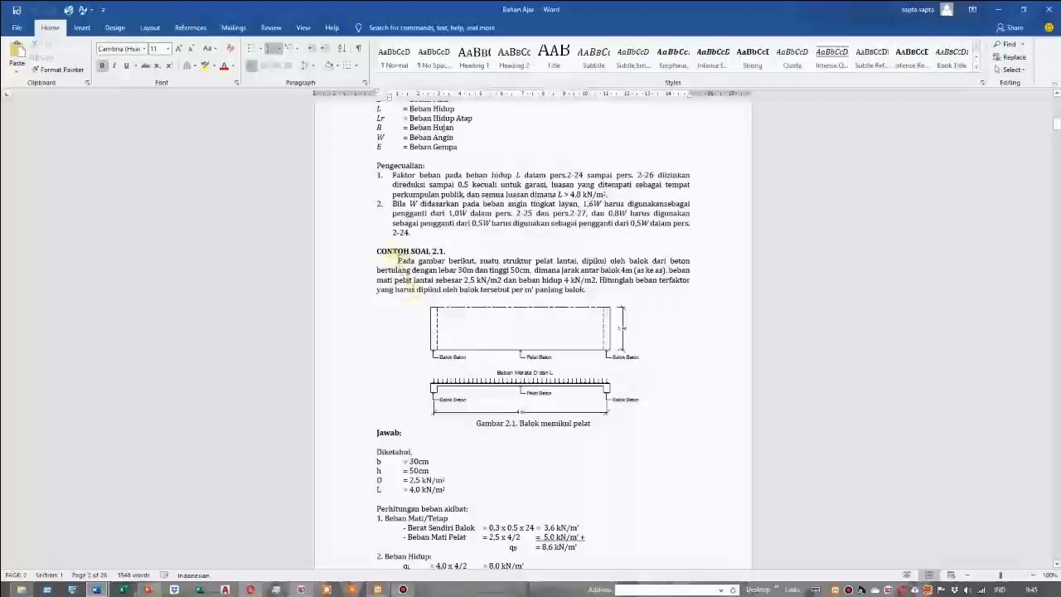
Copy the CONTOH SOAL 2.1 problem text with its figure and caption, and switch back to the Moodle question form in the browser
{"action": "left_click_drag", "start_coordinate": [398, 258], "coordinate": [613, 420]}
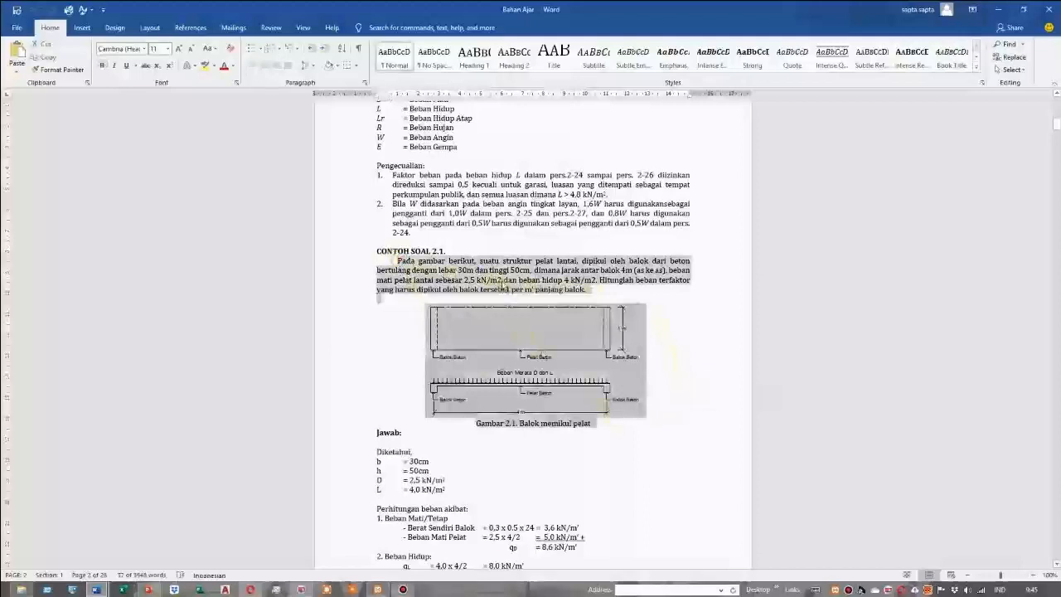
{"action": "right_click", "coordinate": [503, 282]}
{"action": "left_click", "coordinate": [531, 303]}
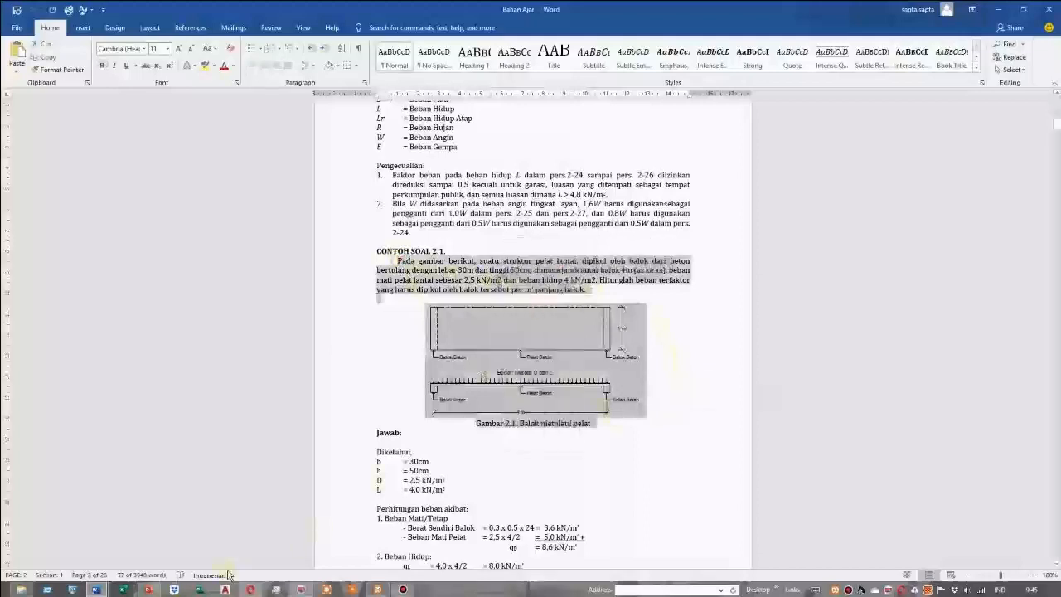
{"action": "left_click", "coordinate": [251, 590]}
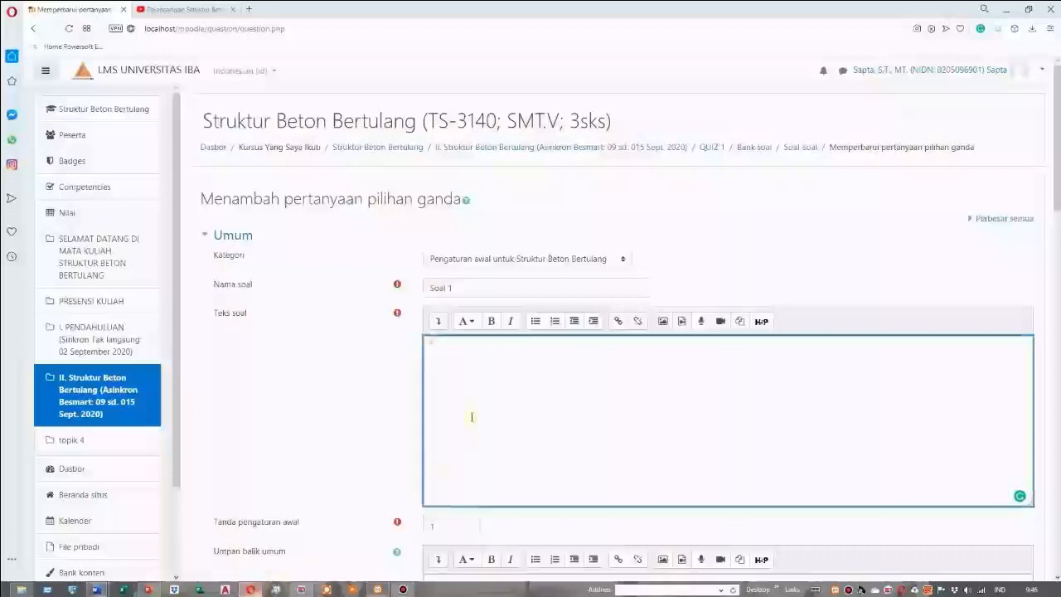
Paste the copied problem text and caption into the question text, and insert an empty line above the "Gambar 2.1. Balok memikul pelat" caption
{"action": "right_click", "coordinate": [440, 347]}
{"action": "left_click", "coordinate": [468, 416]}
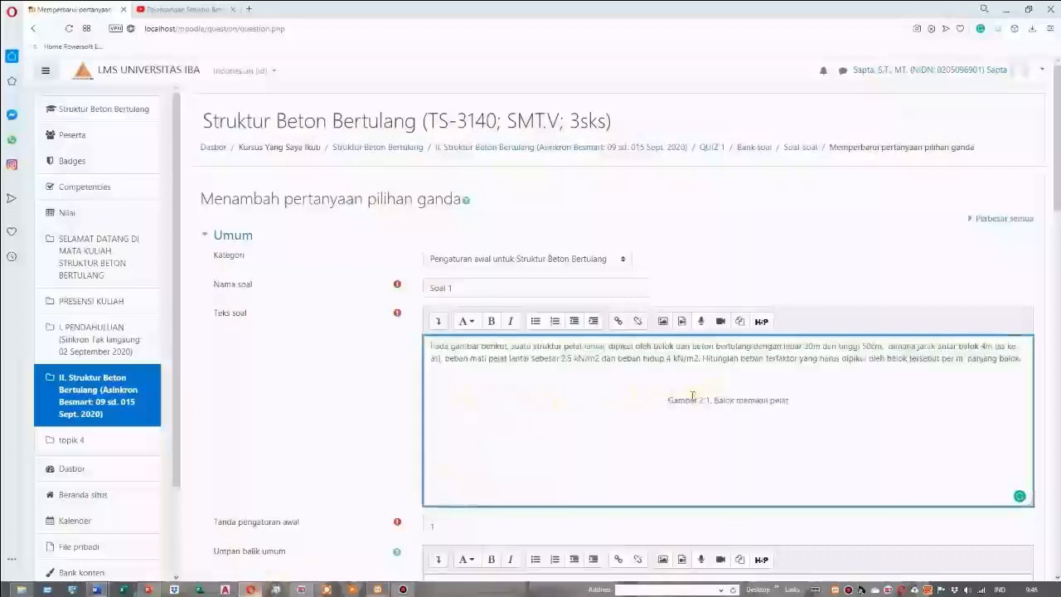
{"action": "key", "text": "Return"}
{"action": "left_click", "coordinate": [698, 397]}
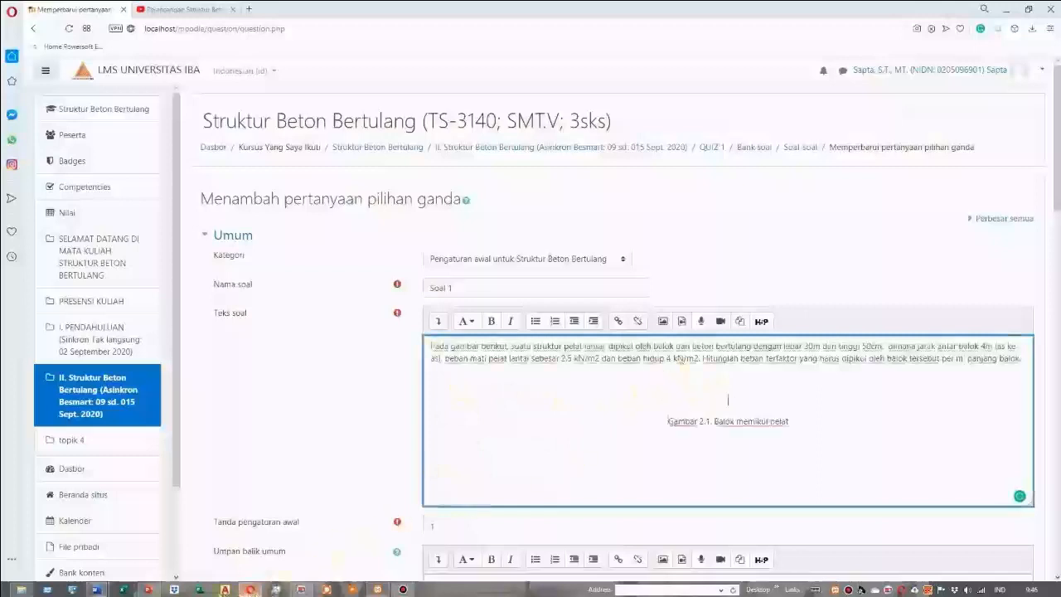
Copy the CONTOH SOAL 2.1 figure from the Word document and paste it above the caption in the Moodle question text
{"action": "mouse_move", "coordinate": [97, 589]}
{"action": "left_click", "coordinate": [196, 549]}
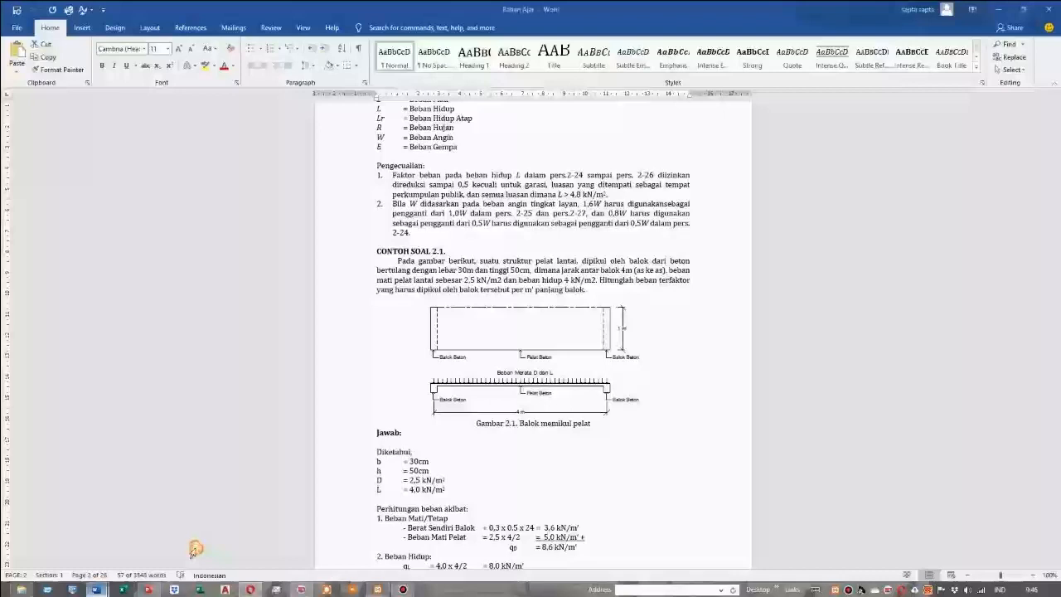
{"action": "left_click", "coordinate": [524, 355]}
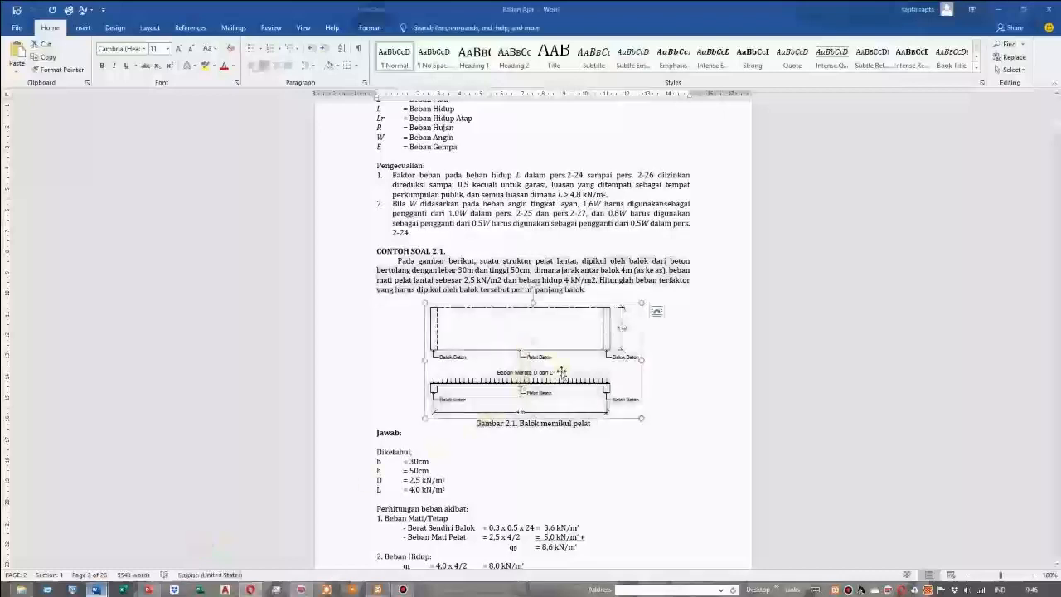
{"action": "right_click", "coordinate": [528, 348]}
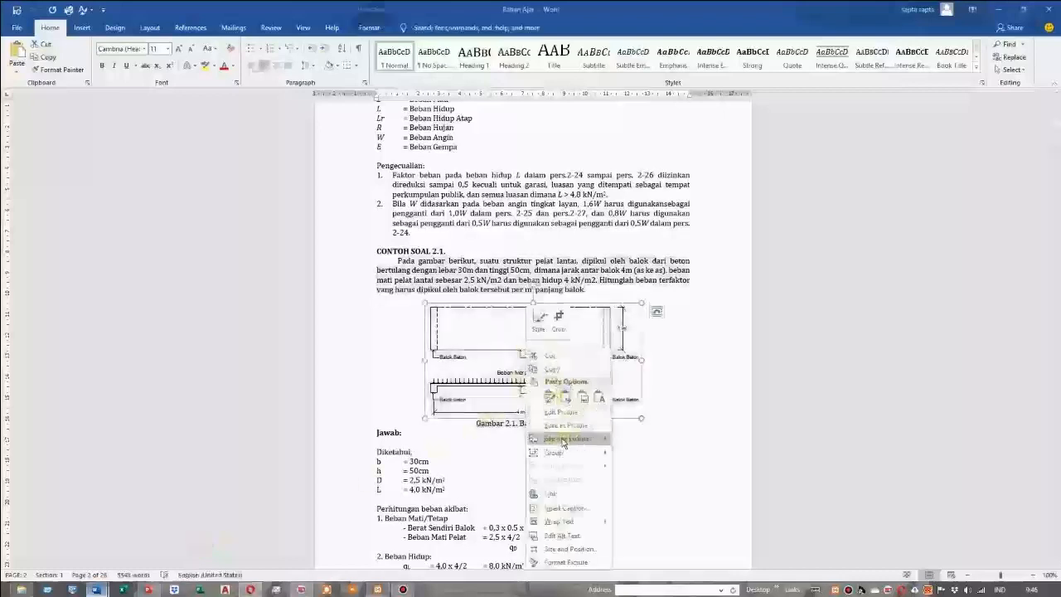
{"action": "left_click", "coordinate": [550, 369]}
{"action": "left_click", "coordinate": [249, 590]}
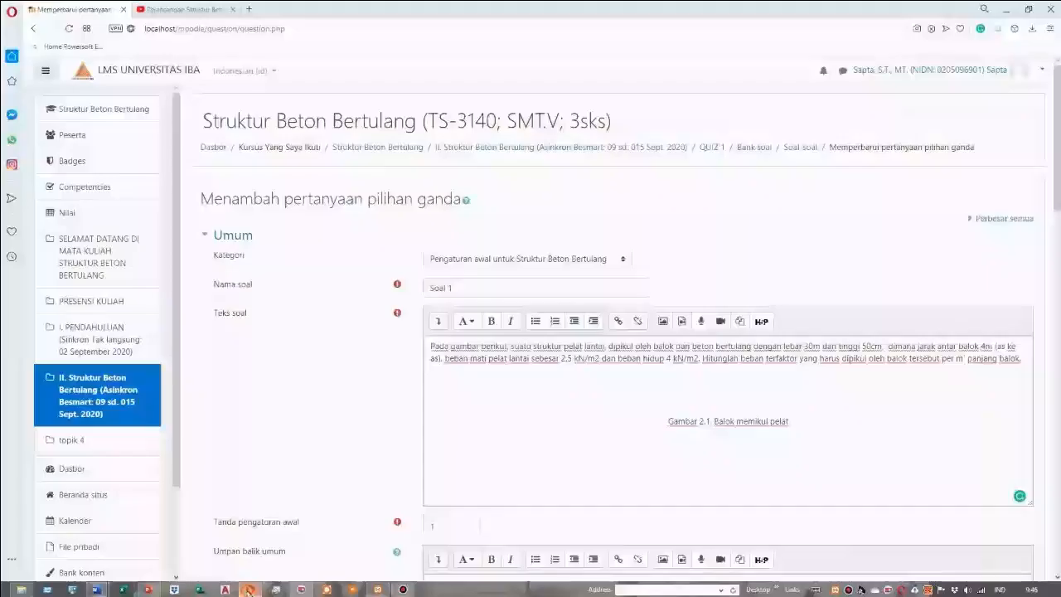
{"action": "right_click", "coordinate": [726, 400]}
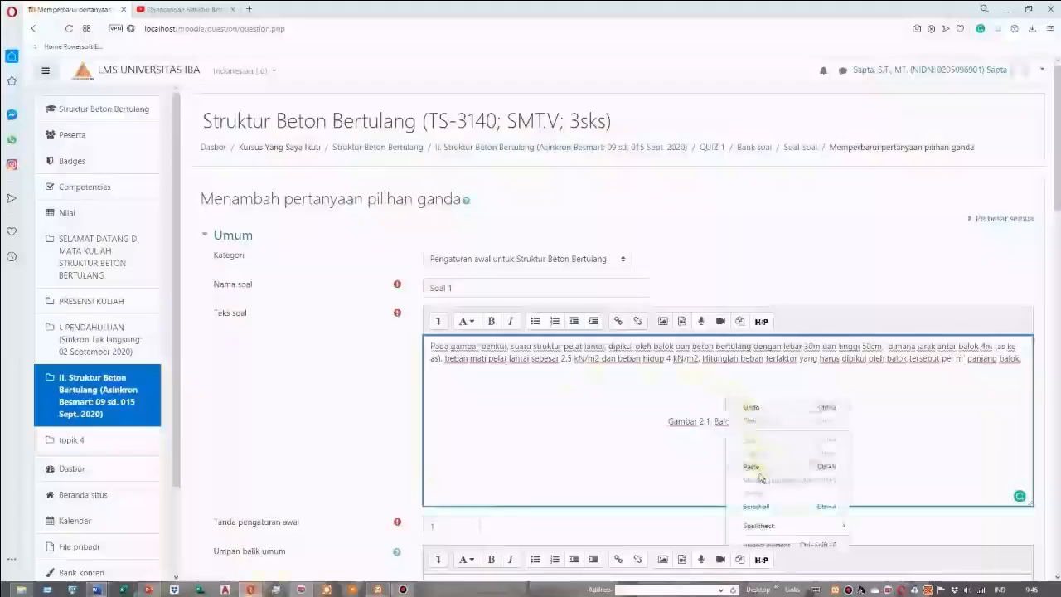
{"action": "left_click", "coordinate": [757, 468]}
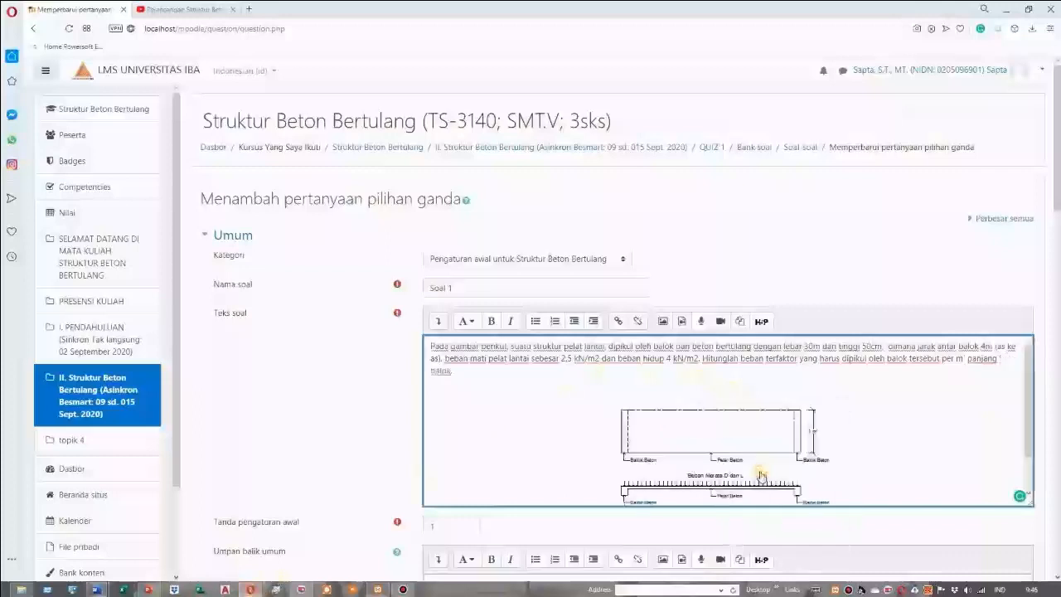
Remove the empty line above the pasted figure and centre the figure over its caption
{"action": "left_click", "coordinate": [716, 386]}
{"action": "scroll", "coordinate": [718, 417], "scroll_direction": "down", "scroll_amount": 2}
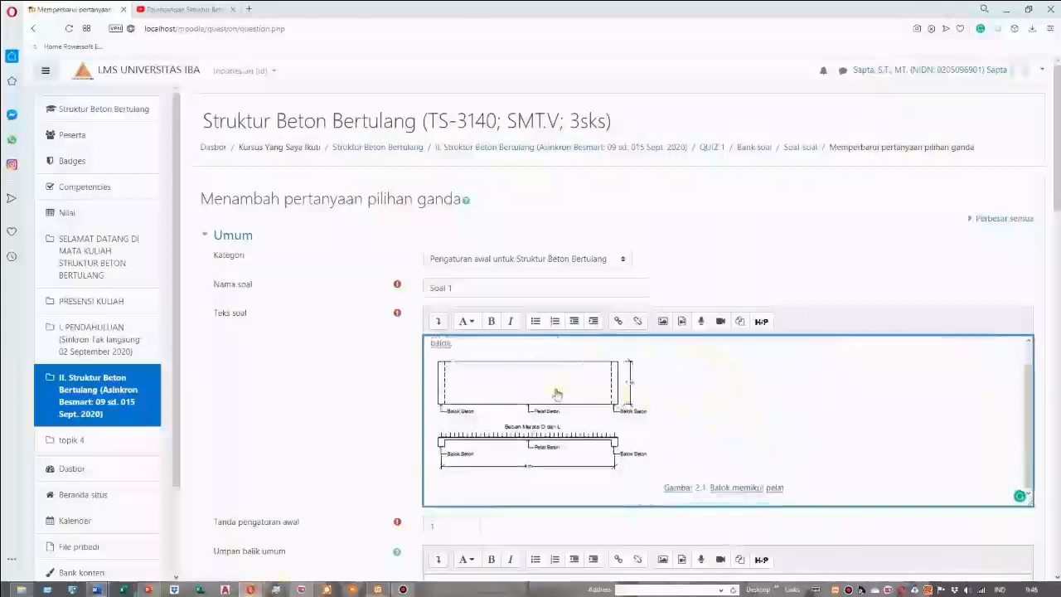
{"action": "left_click", "coordinate": [557, 395]}
{"action": "left_click", "coordinate": [438, 321]}
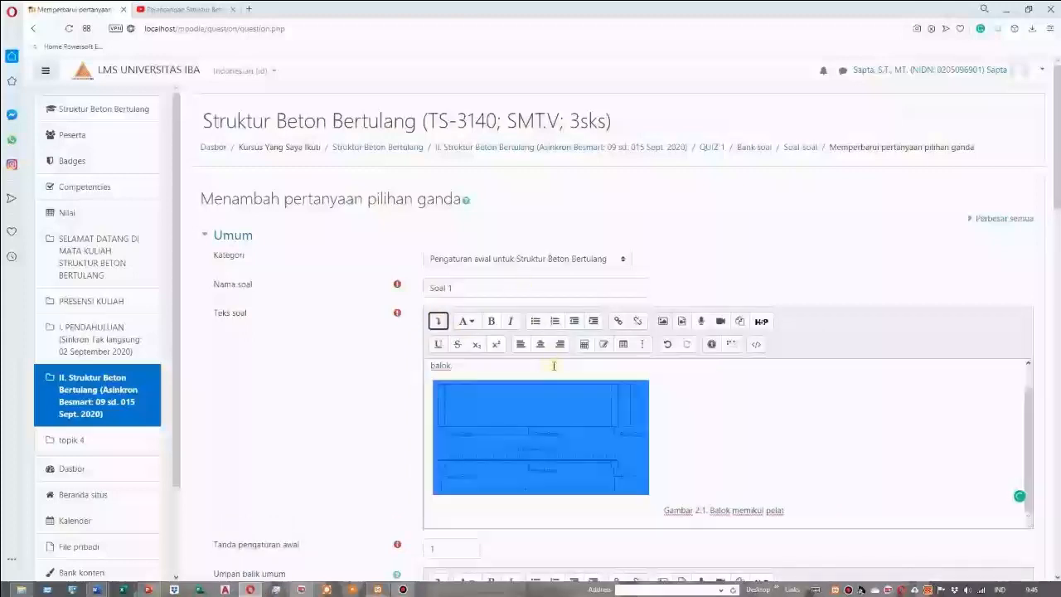
{"action": "left_click", "coordinate": [539, 344]}
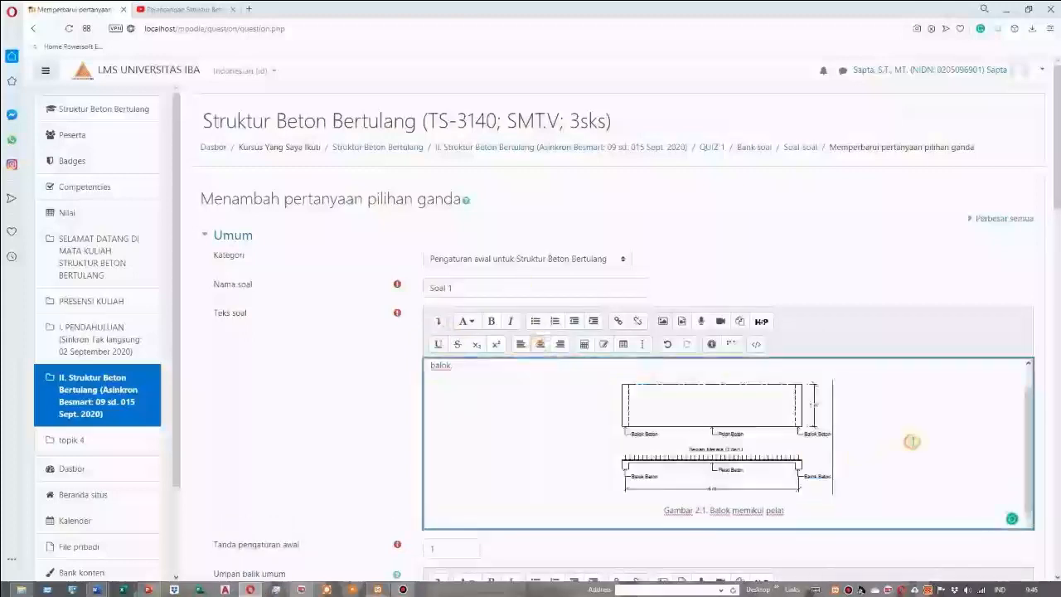
Check the choice-numbering options (Menomori pilihan) and keep the a., b., c. style
{"action": "scroll", "coordinate": [912, 441], "scroll_direction": "down", "scroll_amount": 8}
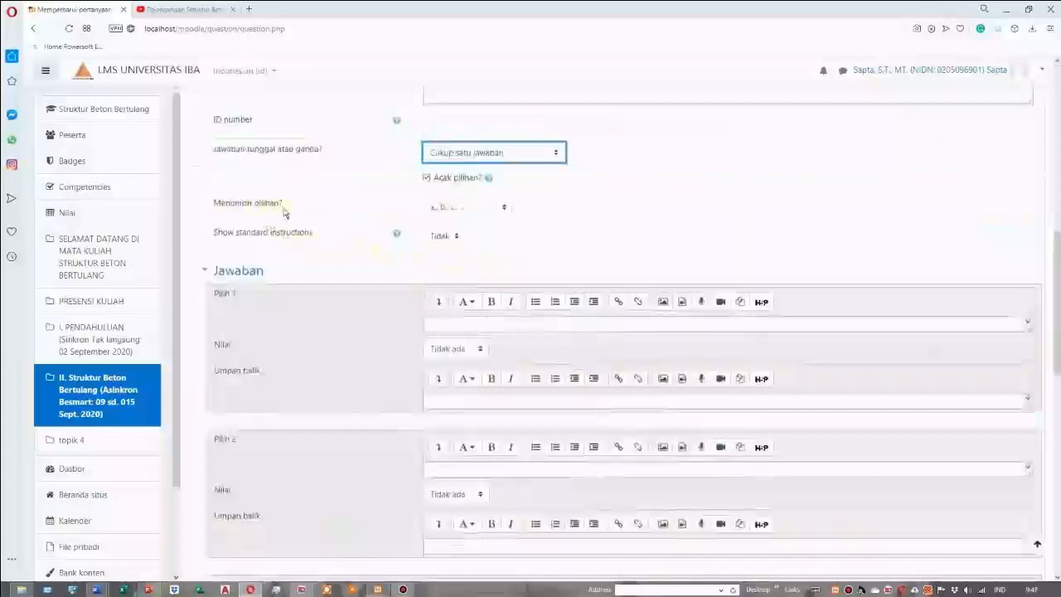
{"action": "left_click", "coordinate": [505, 208]}
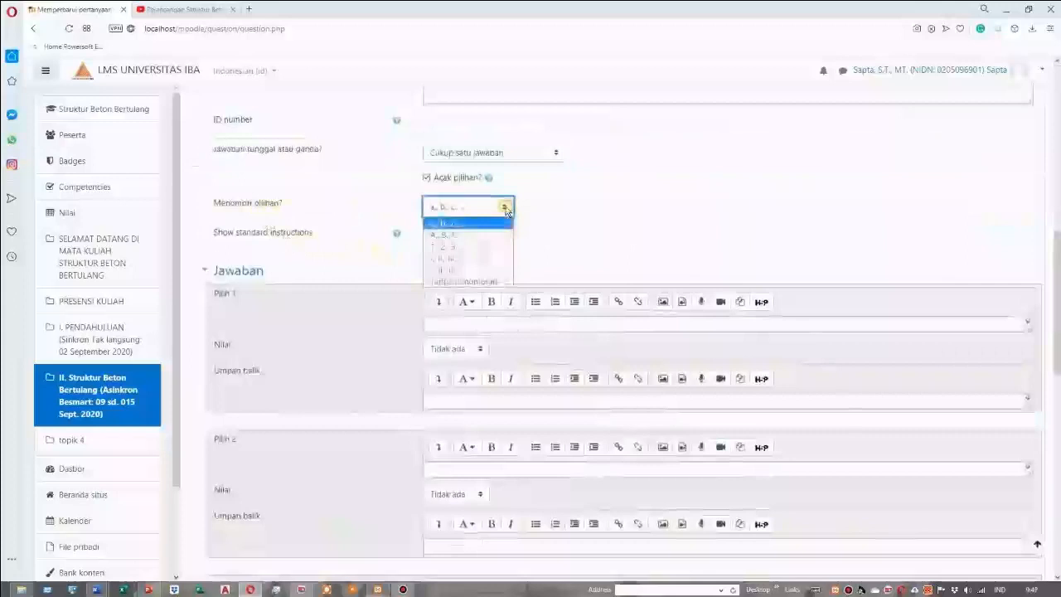
{"action": "left_click", "coordinate": [506, 208]}
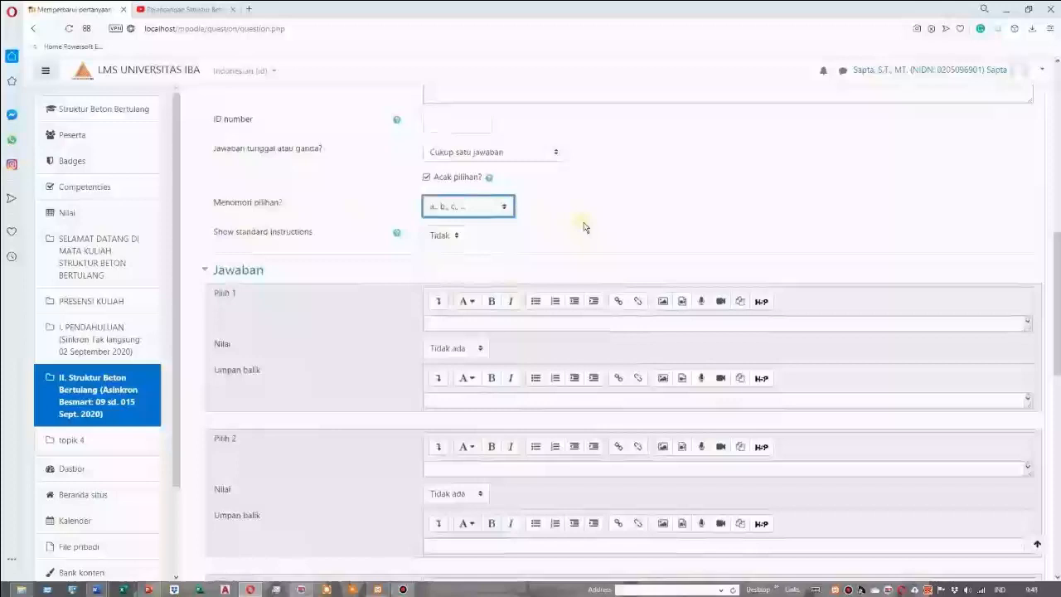
Fill in the first three answer choices (Pilih 1 to Pilih 3) as 50, 10 and 30
{"action": "scroll", "coordinate": [584, 227], "scroll_direction": "down", "scroll_amount": 1}
{"action": "left_click", "coordinate": [475, 271]}
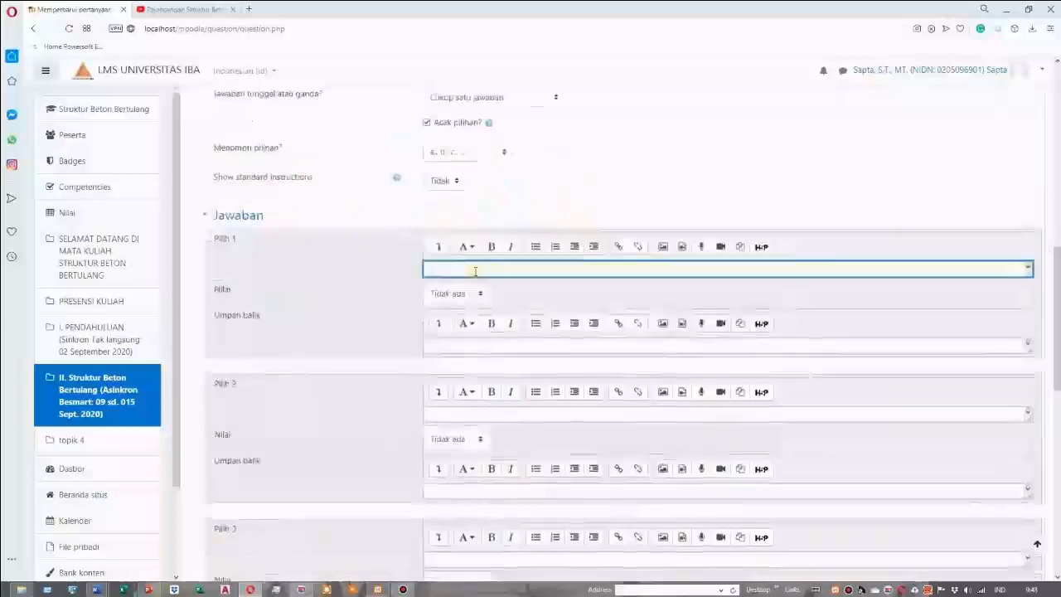
{"action": "type", "text": "50"}
{"action": "scroll", "coordinate": [512, 331], "scroll_direction": "down", "scroll_amount": 1}
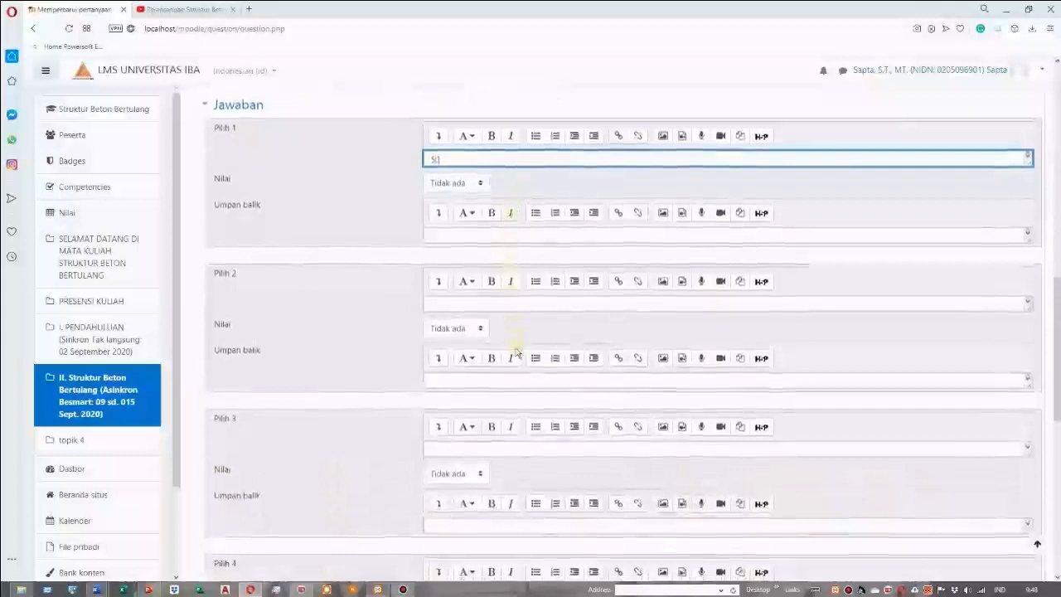
{"action": "left_click", "coordinate": [444, 307]}
{"action": "type", "text": "10"}
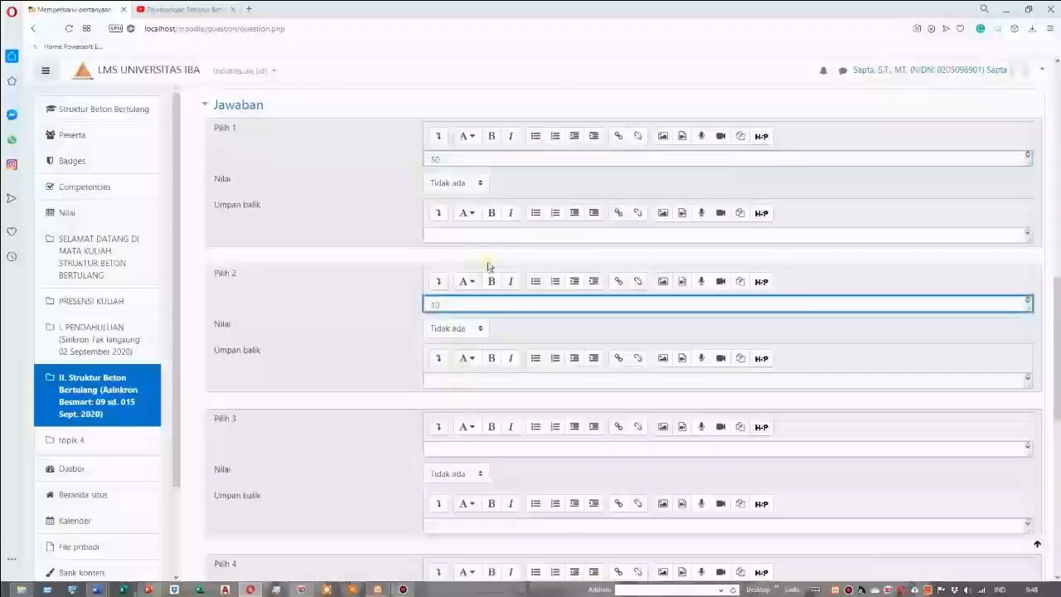
{"action": "scroll", "coordinate": [488, 273], "scroll_direction": "down", "scroll_amount": 1}
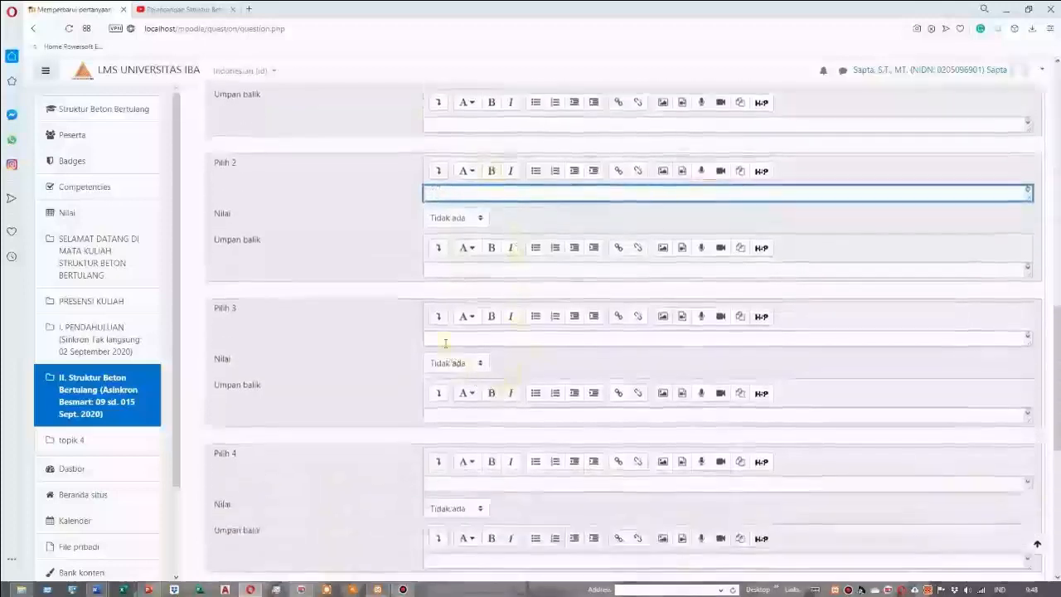
{"action": "left_click", "coordinate": [439, 338]}
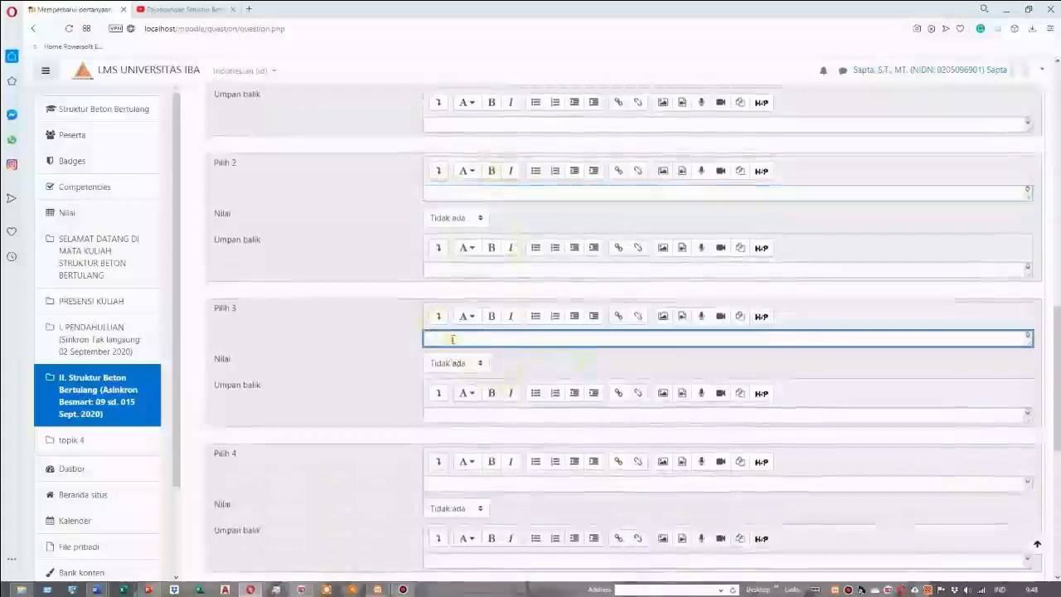
{"action": "type", "text": "30"}
Enter "Semua Jawaban Salah" as answer choice 4 and set its grade (Nilai) to 100%
{"action": "scroll", "coordinate": [464, 331], "scroll_direction": "down", "scroll_amount": 1}
{"action": "left_click", "coordinate": [488, 312]}
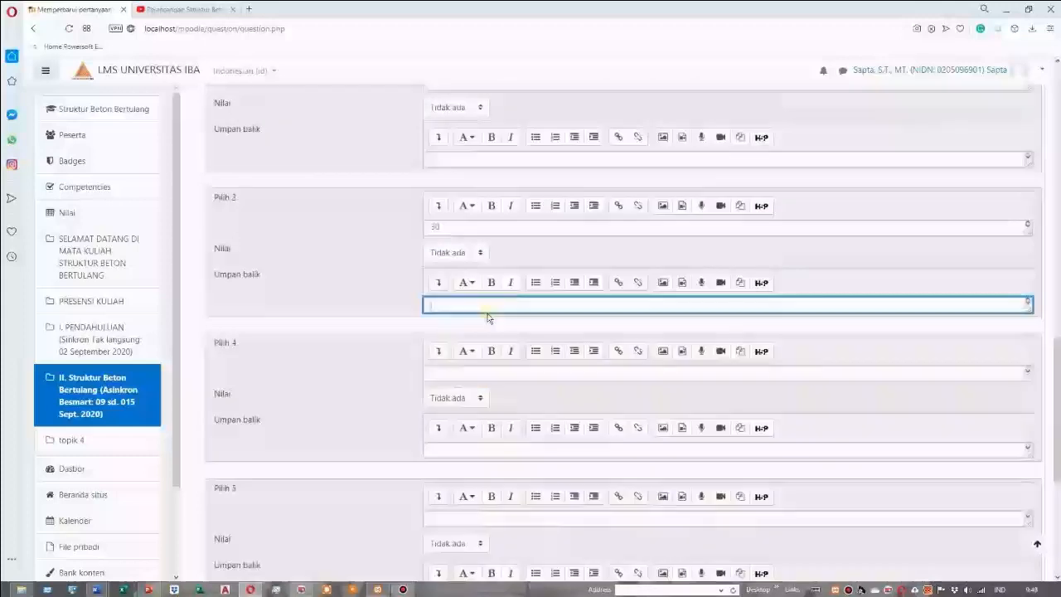
{"action": "left_click", "coordinate": [362, 365]}
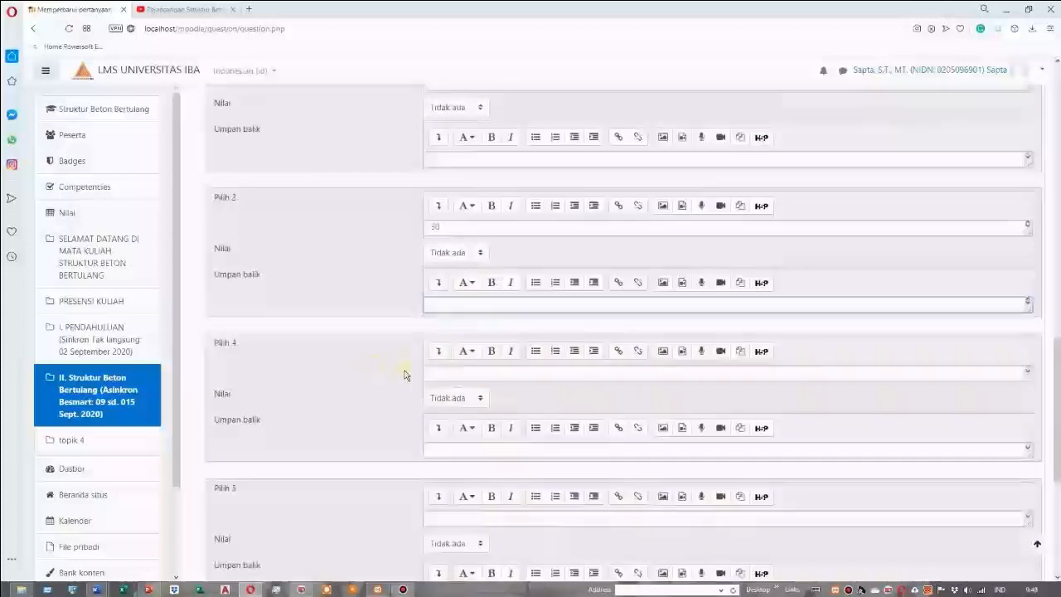
{"action": "left_click", "coordinate": [444, 374]}
{"action": "type", "text": "Salah"}
{"action": "type", "text": " laweta"}
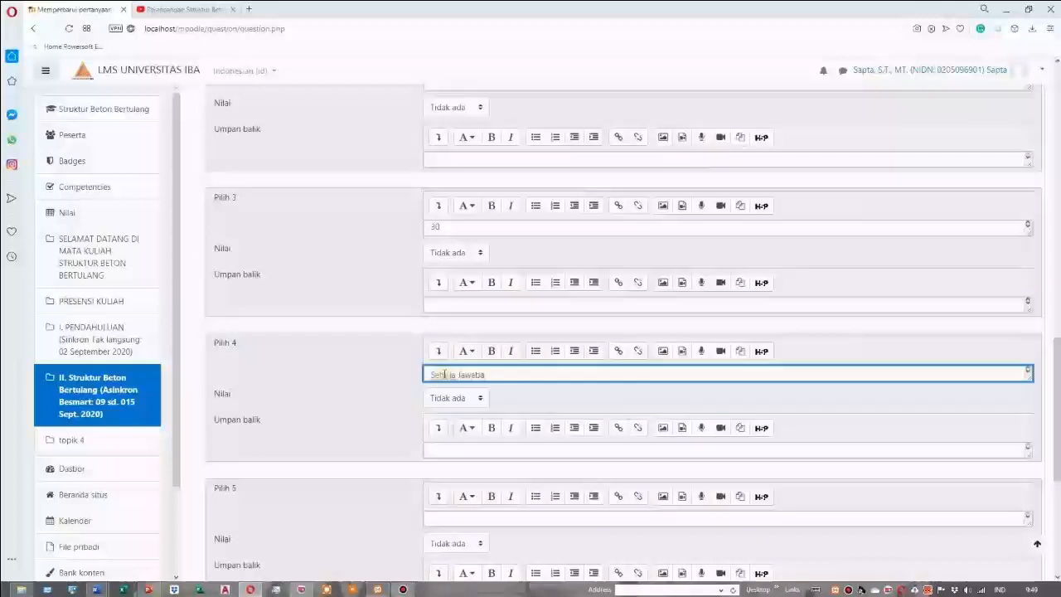
{"action": "type", "text": "n Salah"}
{"action": "left_click", "coordinate": [481, 401]}
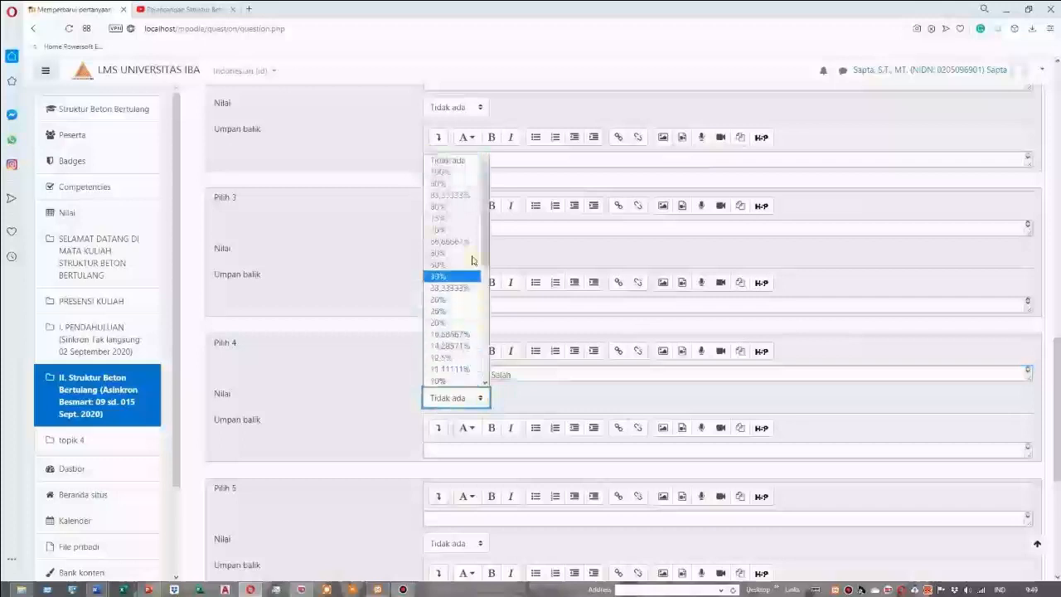
{"action": "left_click", "coordinate": [452, 172]}
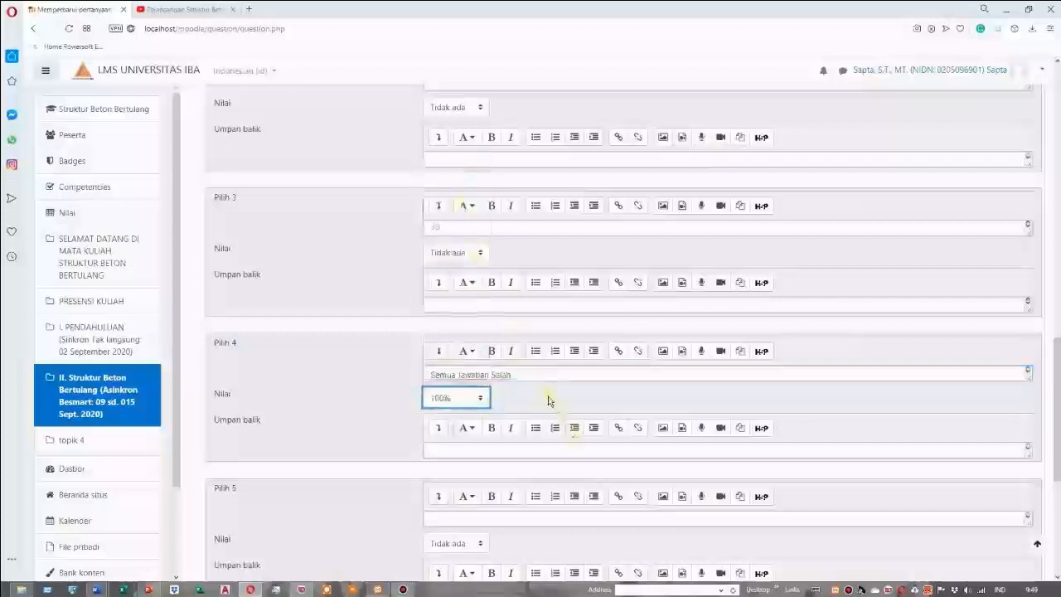
{"action": "left_click", "coordinate": [534, 391]}
Enter 25 as answer choice 5 (Pilih 5)
{"action": "scroll", "coordinate": [534, 393], "scroll_direction": "down", "scroll_amount": 1}
{"action": "scroll", "coordinate": [531, 396], "scroll_direction": "down", "scroll_amount": 1}
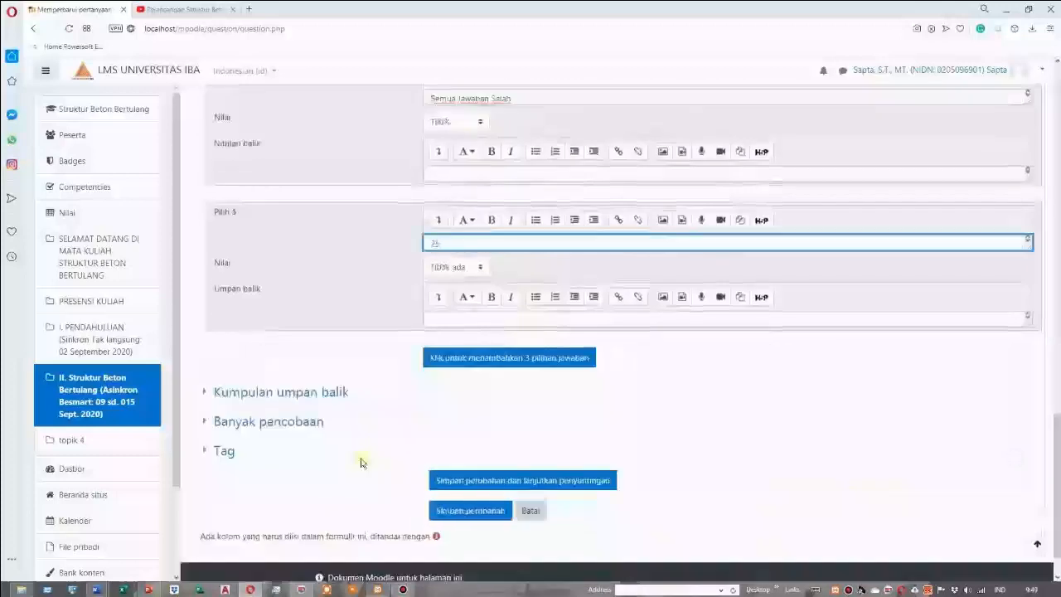
{"action": "scroll", "coordinate": [360, 457], "scroll_direction": "down", "scroll_amount": 1}
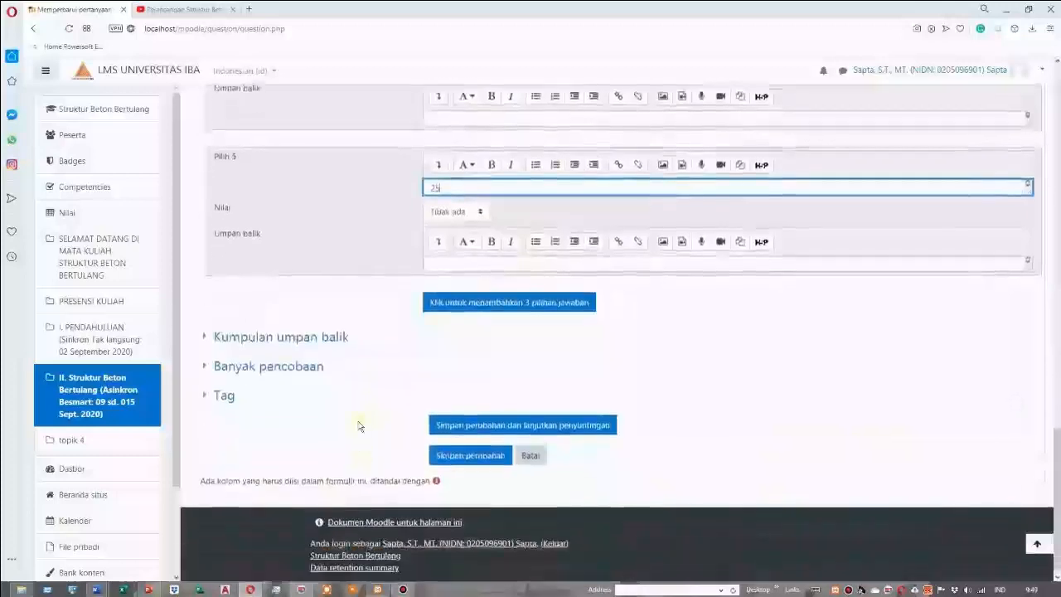
Review the combined feedback texts (Kumpulan umpan balik) and set the penalty for each incorrect try under Banyak pencobaan to 0%
{"action": "left_click", "coordinate": [299, 346]}
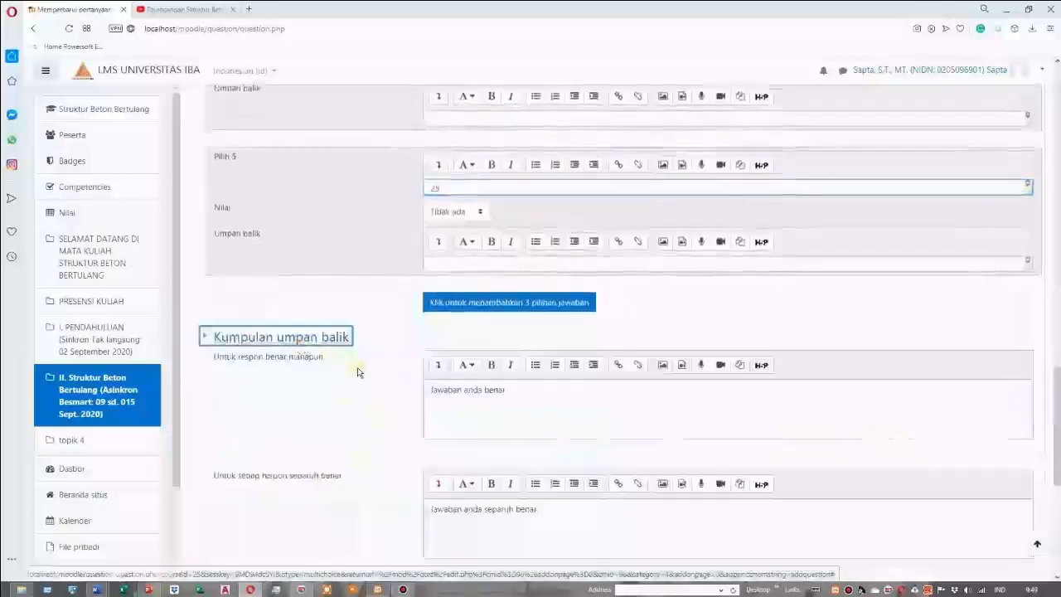
{"action": "scroll", "coordinate": [360, 372], "scroll_direction": "down", "scroll_amount": 2}
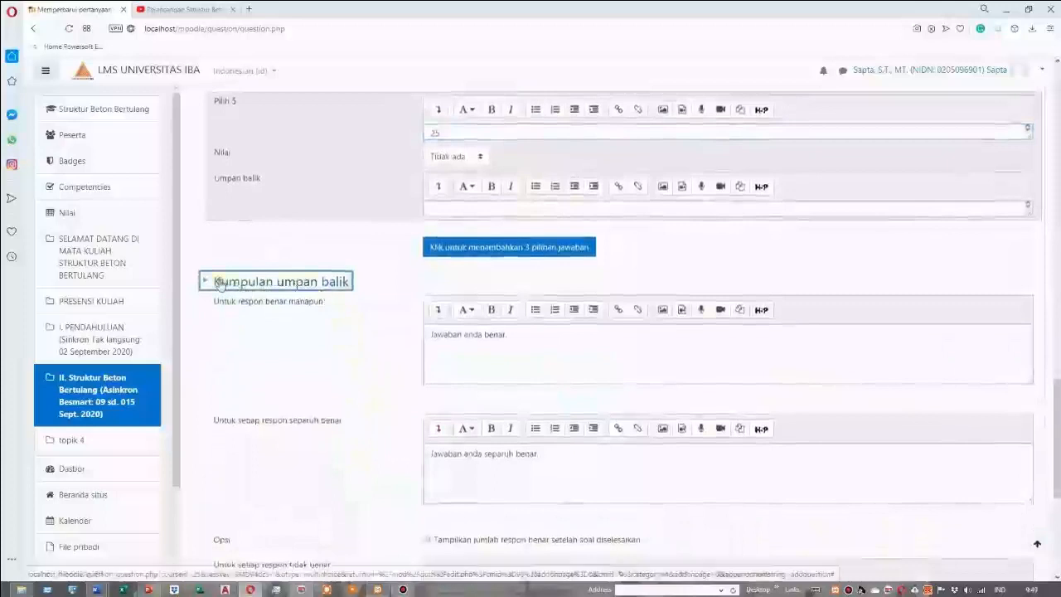
{"action": "left_click", "coordinate": [224, 284]}
{"action": "left_click", "coordinate": [285, 369]}
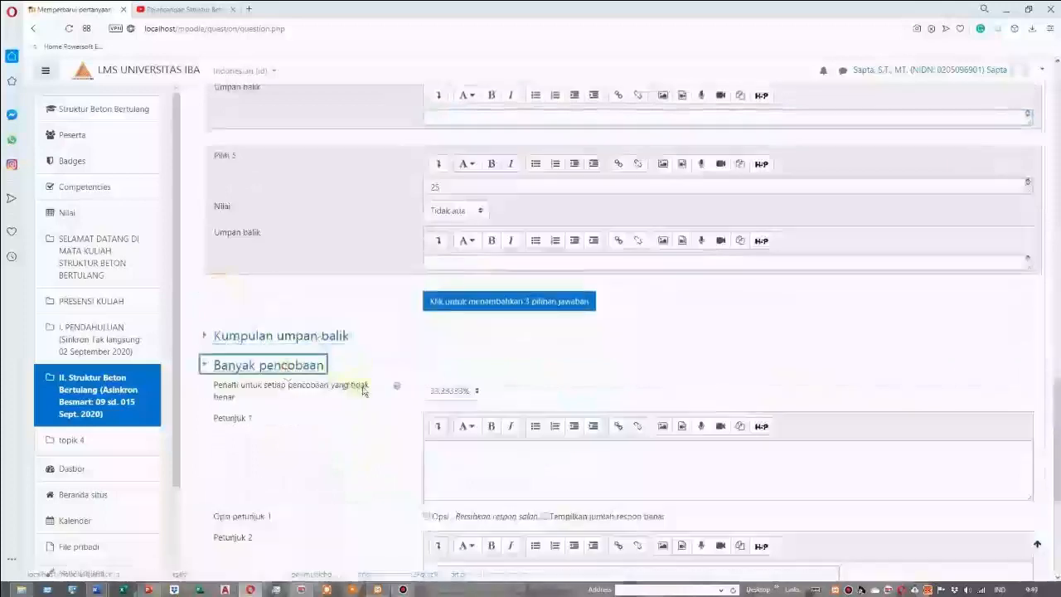
{"action": "scroll", "coordinate": [365, 393], "scroll_direction": "down", "scroll_amount": 2}
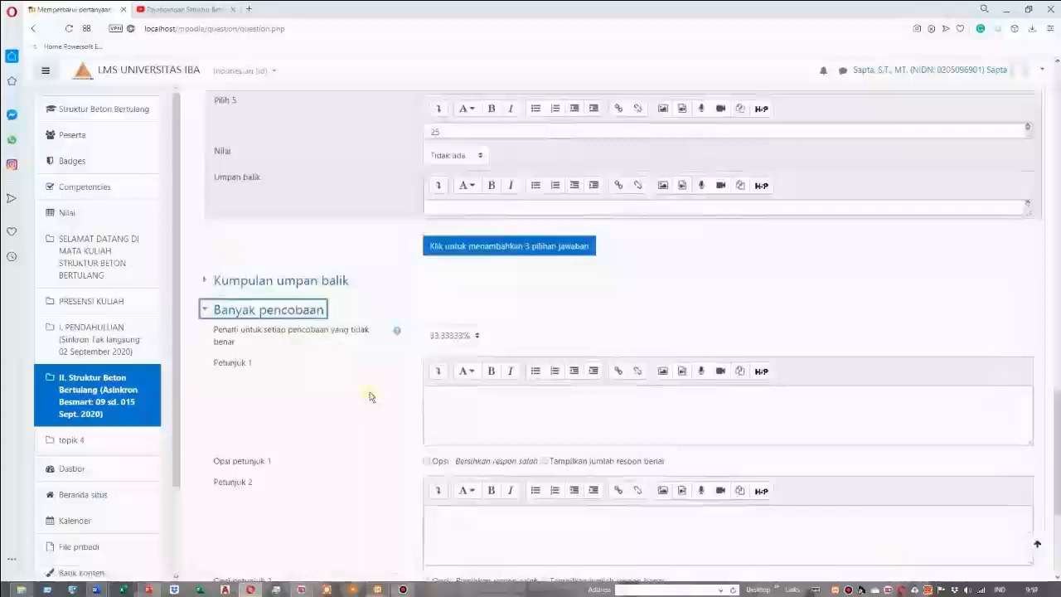
{"action": "scroll", "coordinate": [370, 396], "scroll_direction": "down", "scroll_amount": 2}
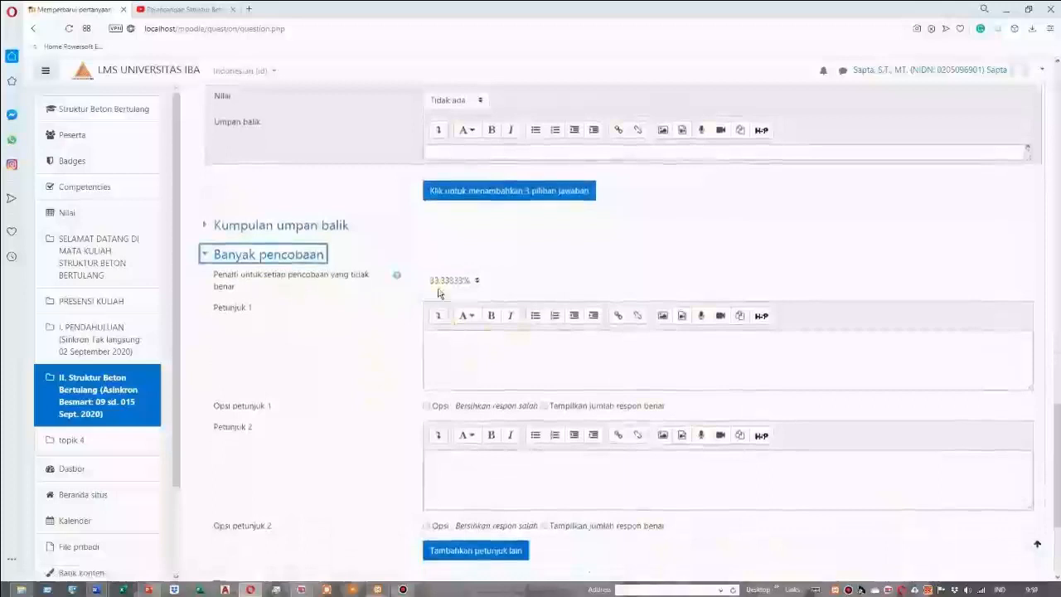
{"action": "left_click", "coordinate": [477, 282]}
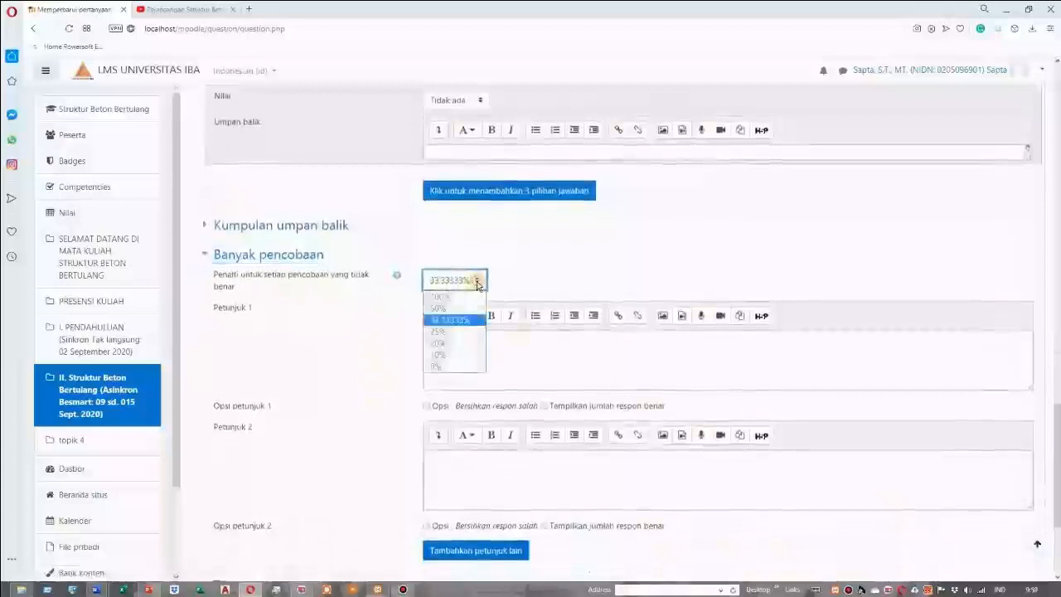
{"action": "left_click", "coordinate": [441, 367]}
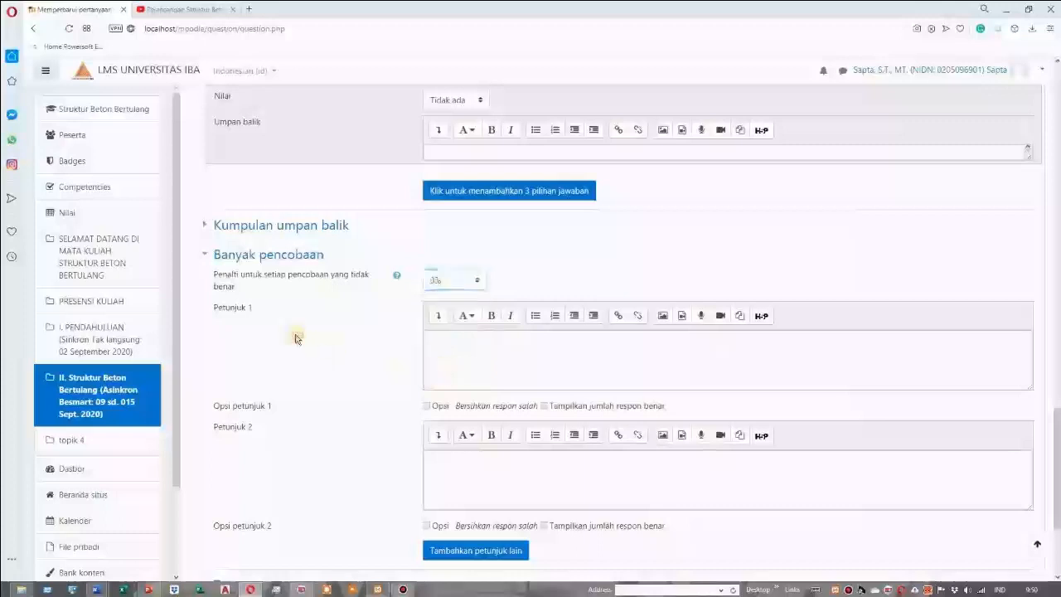
Look over the remaining hint options and save the question to return to the QUIZ 1 editing page
{"action": "scroll", "coordinate": [298, 343], "scroll_direction": "down", "scroll_amount": 1}
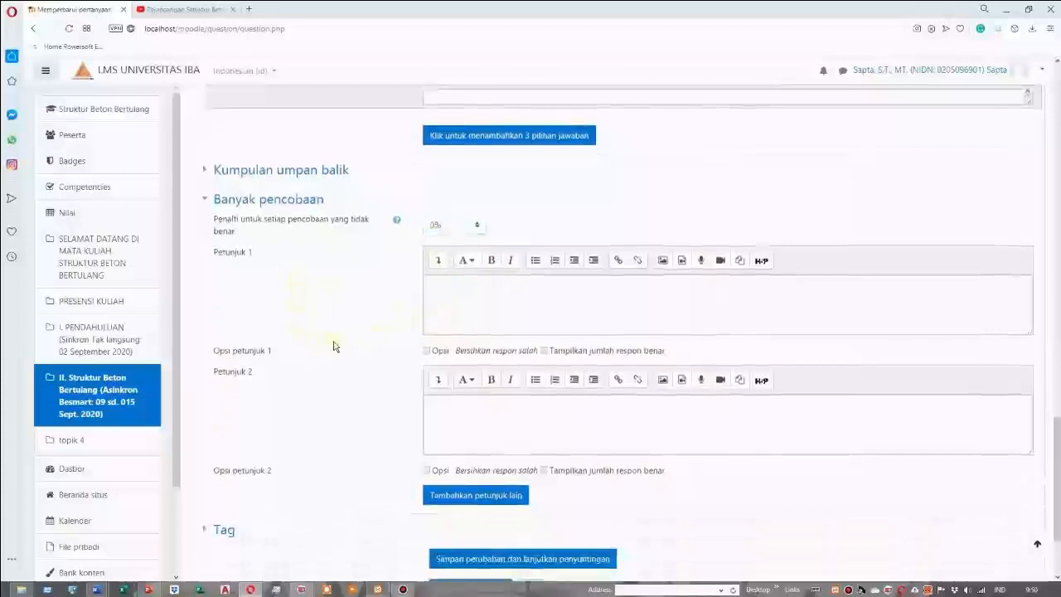
{"action": "scroll", "coordinate": [336, 348], "scroll_direction": "down", "scroll_amount": 1}
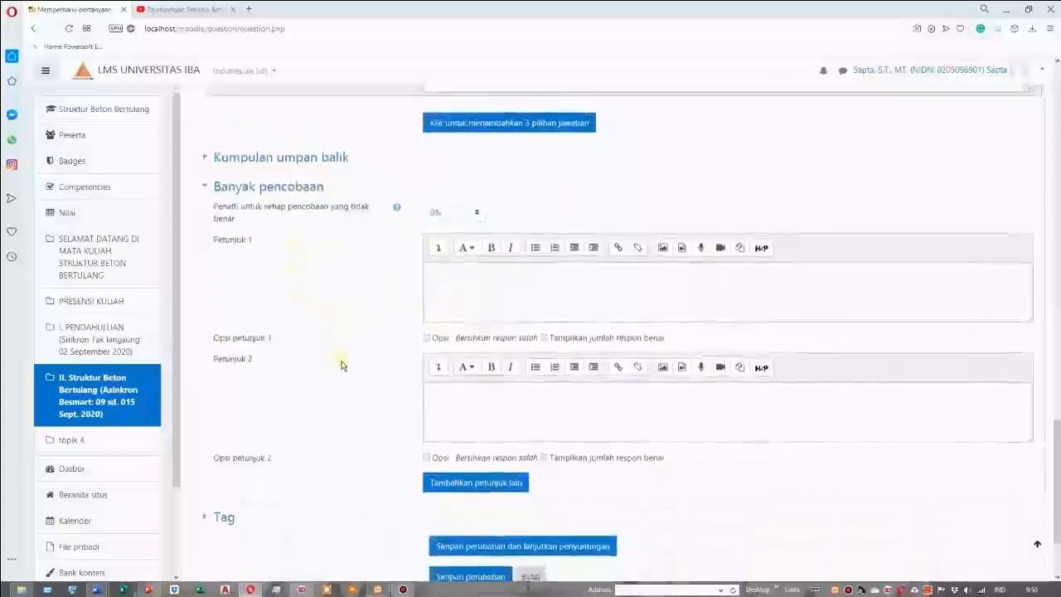
{"action": "scroll", "coordinate": [341, 366], "scroll_direction": "up", "scroll_amount": 2}
{"action": "scroll", "coordinate": [341, 365], "scroll_direction": "down", "scroll_amount": 4}
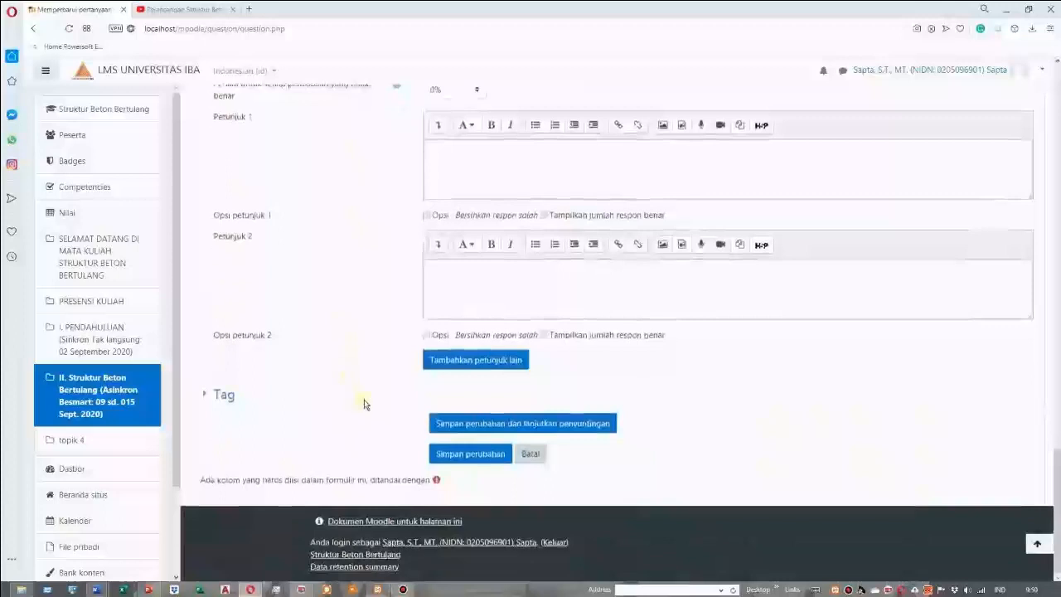
{"action": "left_click", "coordinate": [474, 462]}
{"action": "left_click", "coordinate": [475, 461]}
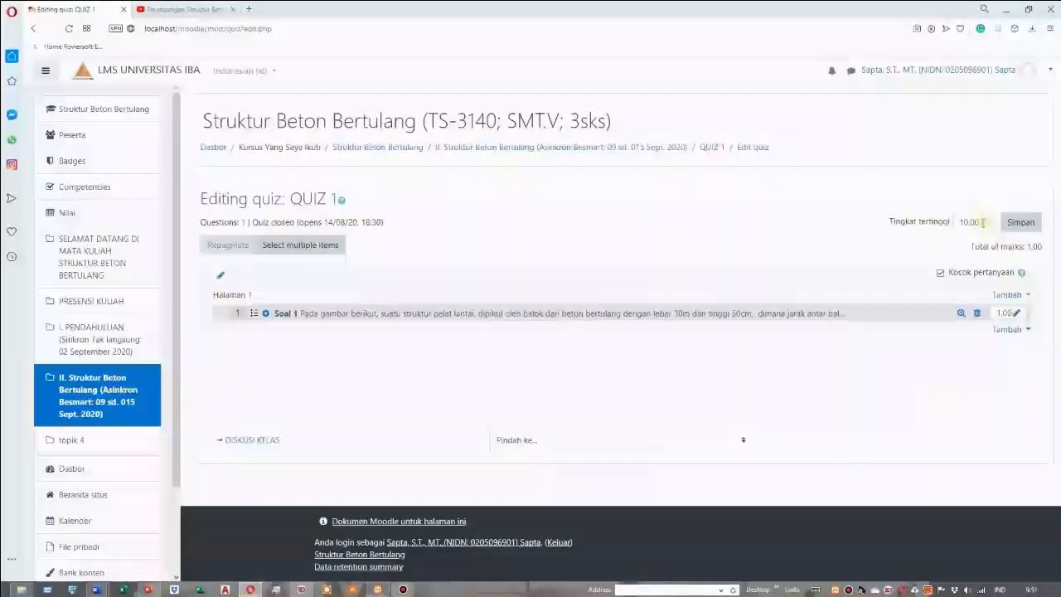
Enter 100 as the maximum grade (Tingkat tertinggi) of QUIZ 1
{"action": "left_click_drag", "start_coordinate": [983, 221], "coordinate": [945, 235]}
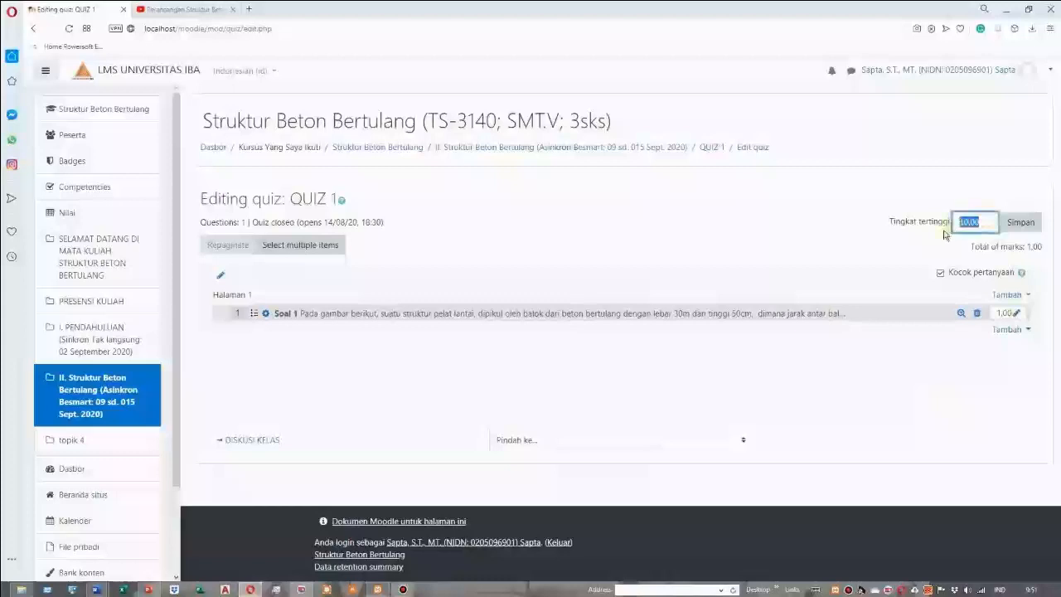
{"action": "type", "text": "100"}
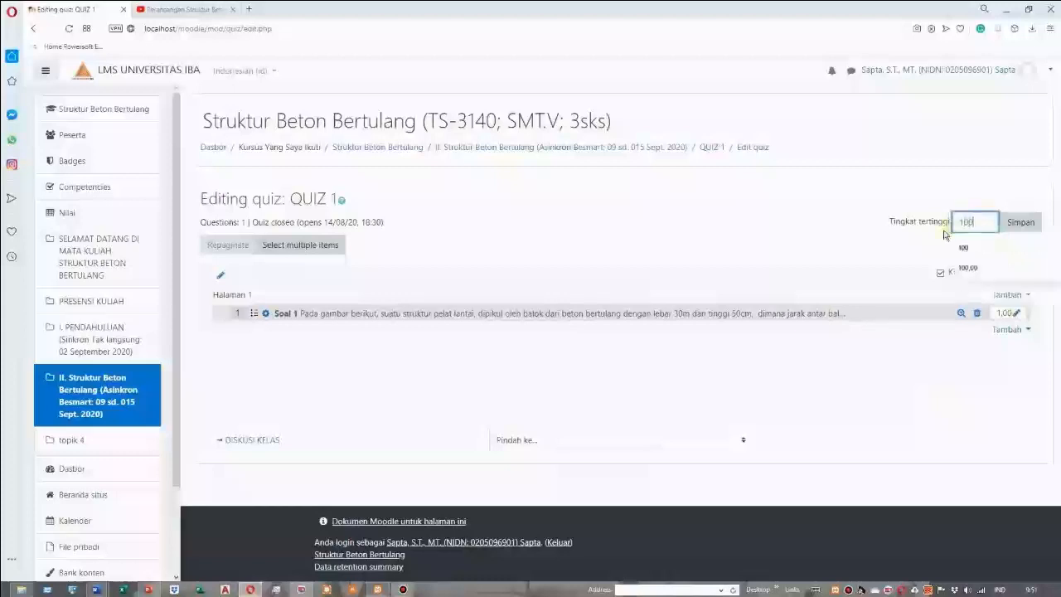
{"action": "left_click", "coordinate": [920, 245]}
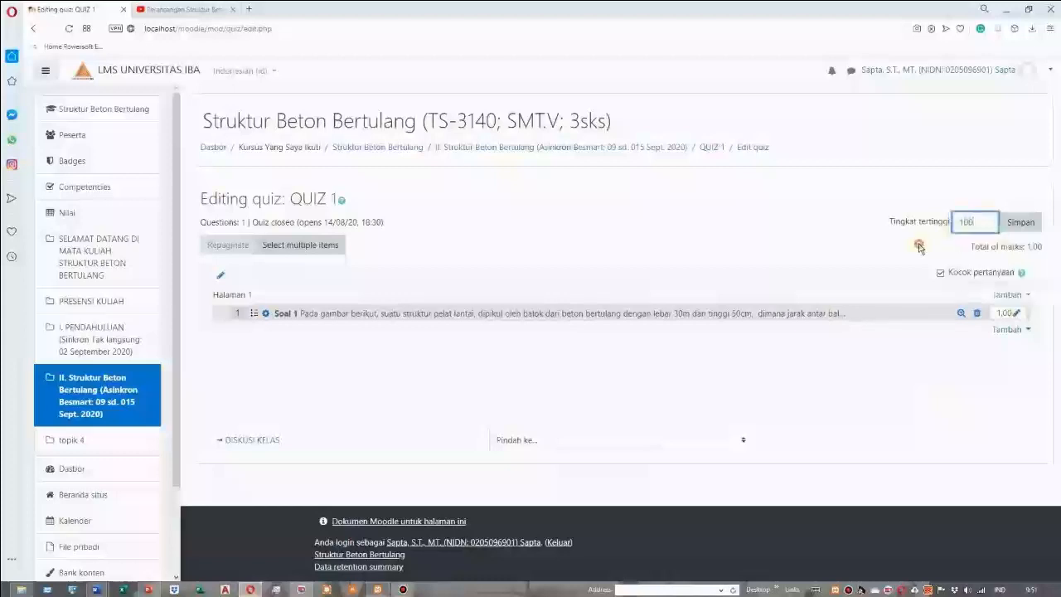
Set the mark of Soal 1 to 100 and save the maximum grade of QUIZ 1
{"action": "left_click", "coordinate": [1015, 315]}
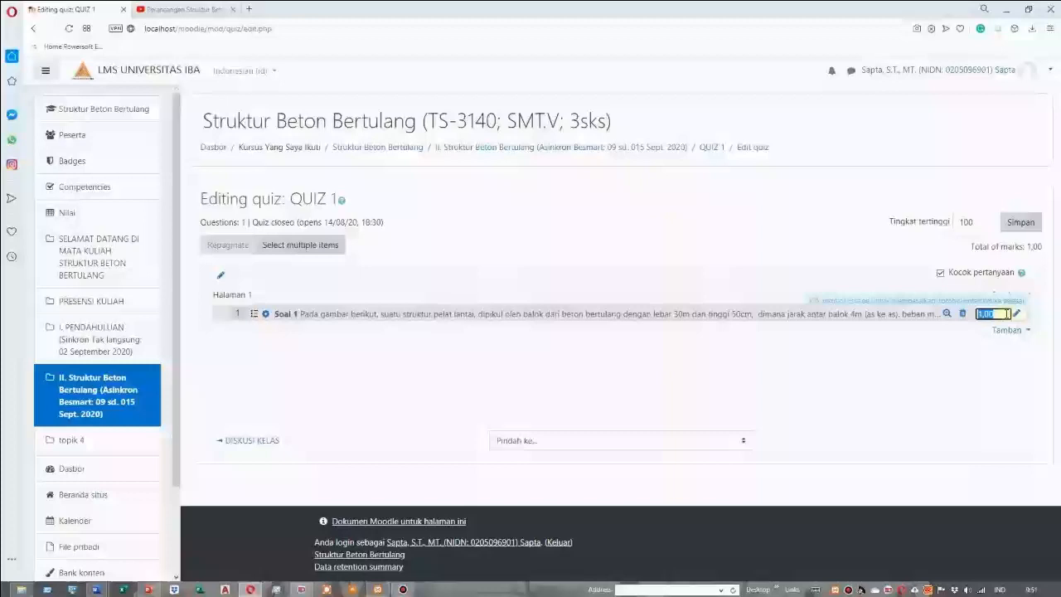
{"action": "left_click", "coordinate": [879, 413]}
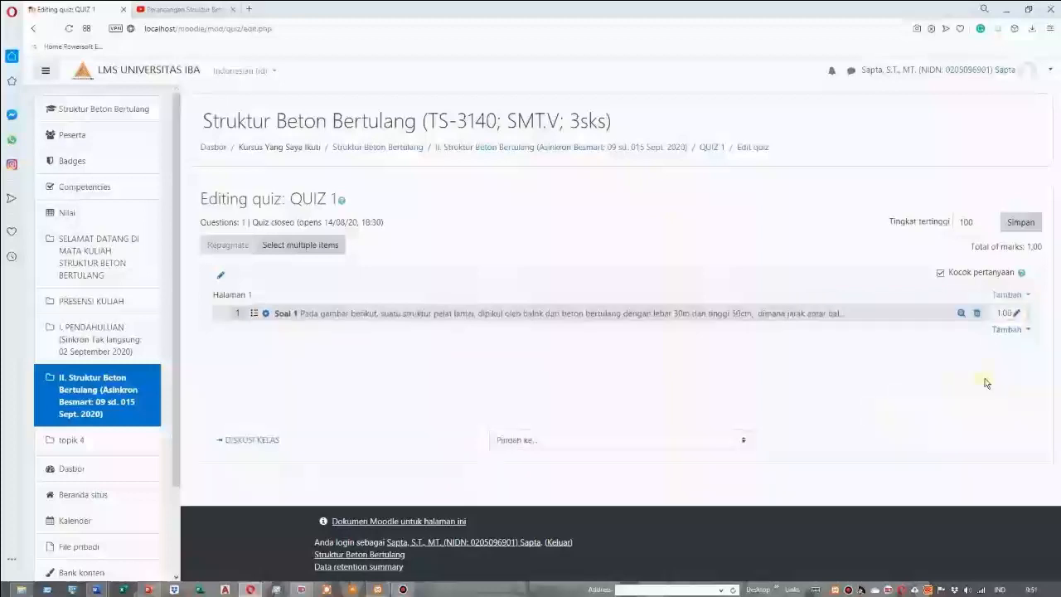
{"action": "left_click", "coordinate": [1016, 312]}
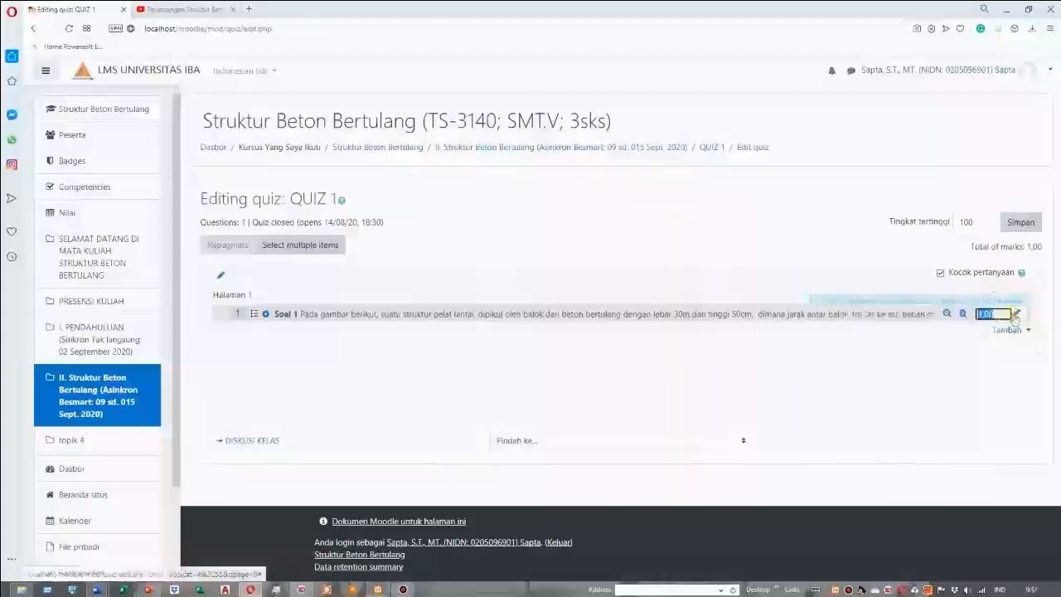
{"action": "type", "text": "10"}
{"action": "key", "text": "Return"}
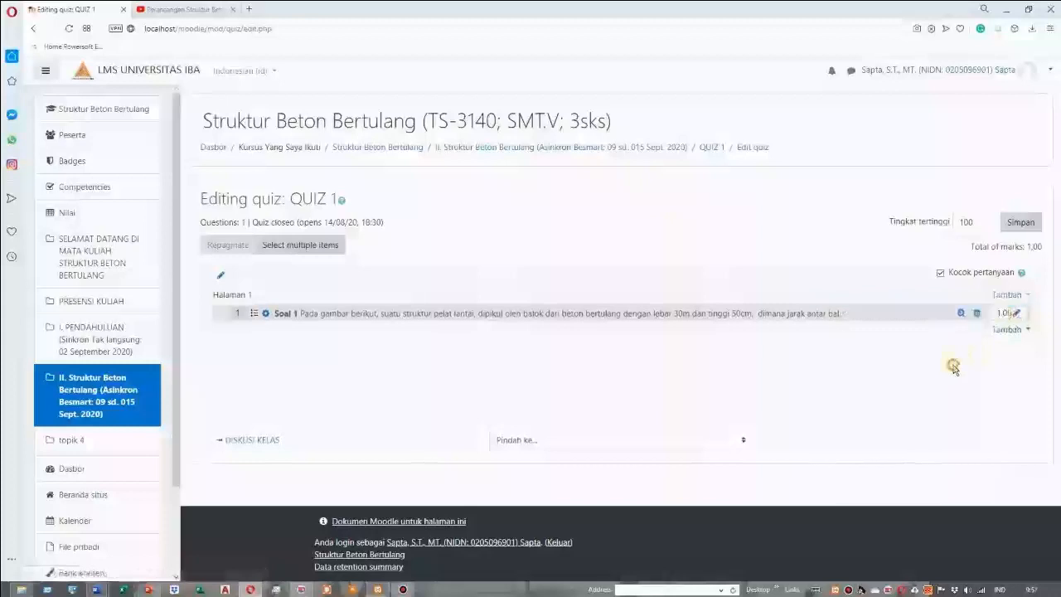
{"action": "left_click", "coordinate": [1017, 313]}
{"action": "type", "text": "1"}
{"action": "key", "text": "Return"}
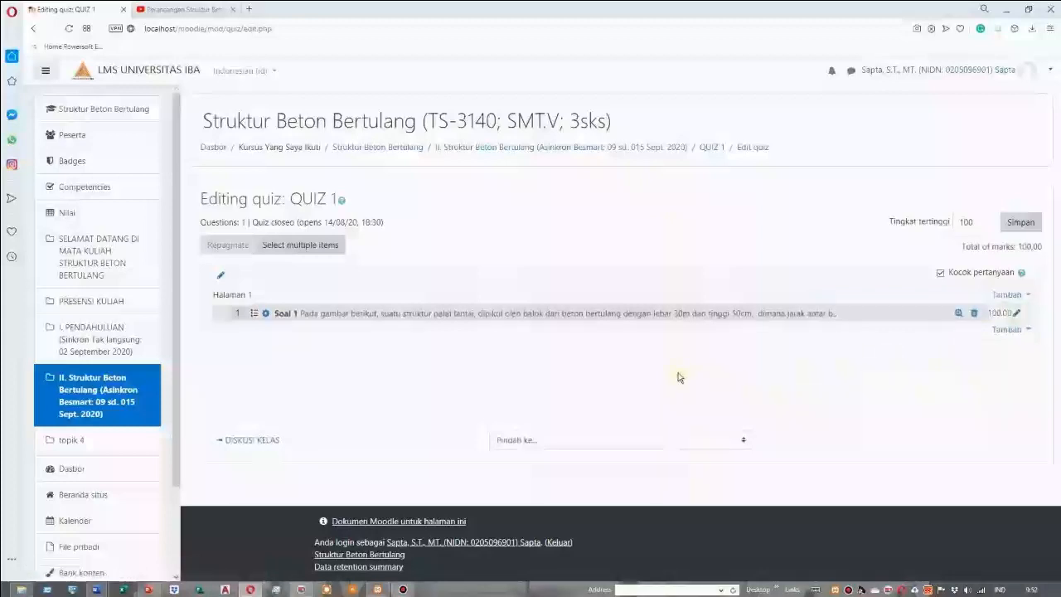
{"action": "left_click", "coordinate": [1022, 224]}
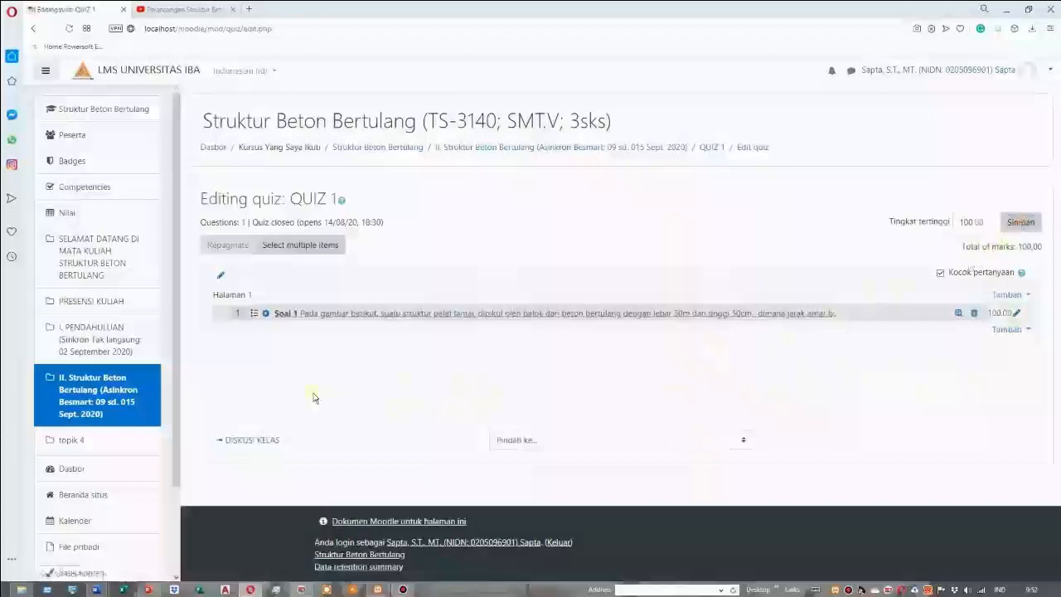
Return to section II of the course page, look over its activities, and log out of the teacher account
{"action": "left_click", "coordinate": [122, 403]}
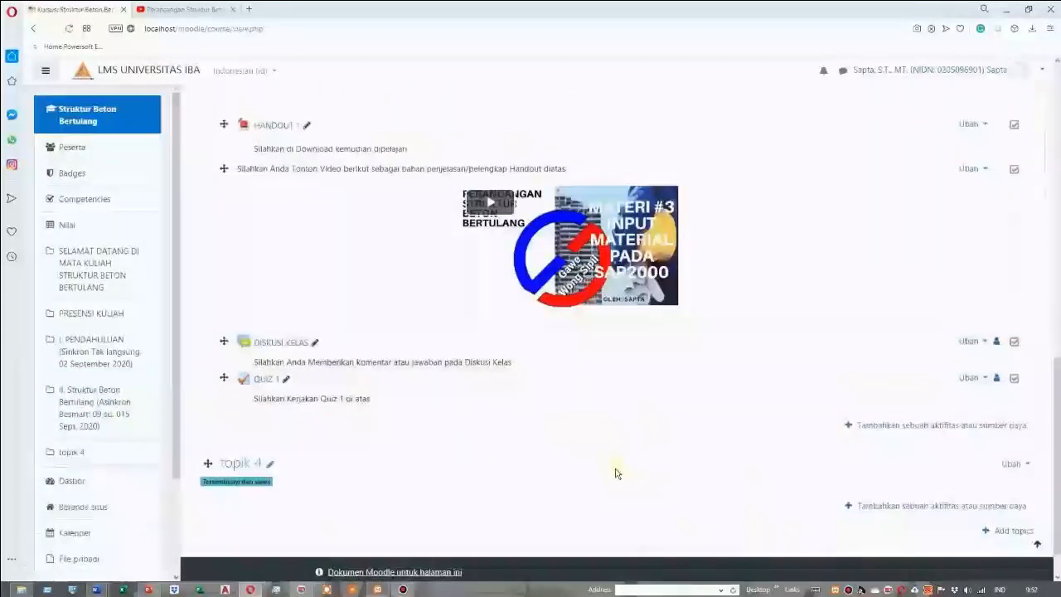
{"action": "scroll", "coordinate": [825, 333], "scroll_direction": "up", "scroll_amount": 2}
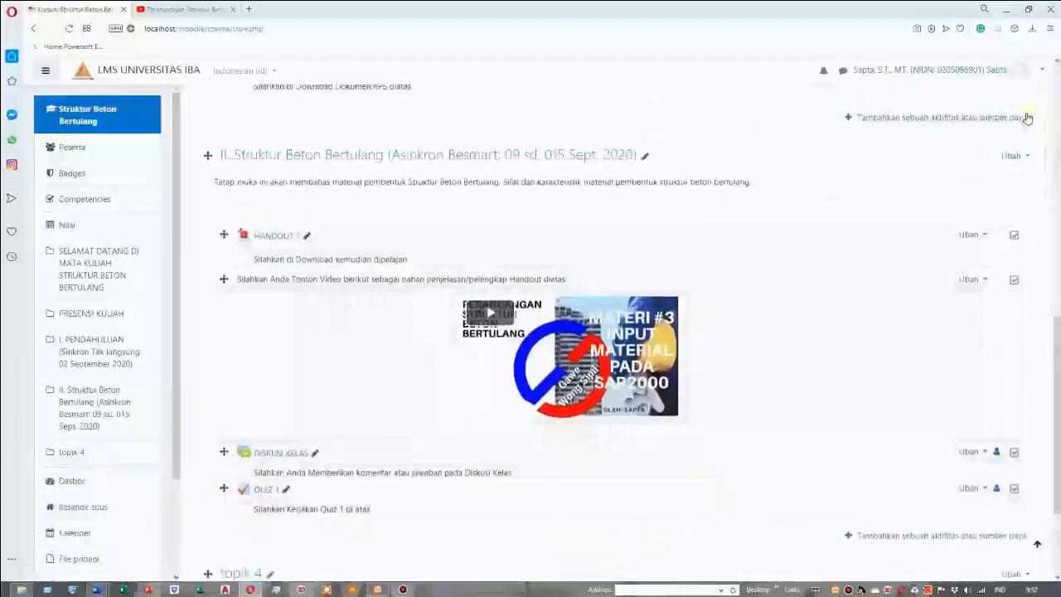
{"action": "scroll", "coordinate": [1036, 113], "scroll_direction": "up", "scroll_amount": 2}
{"action": "left_click", "coordinate": [1042, 71]}
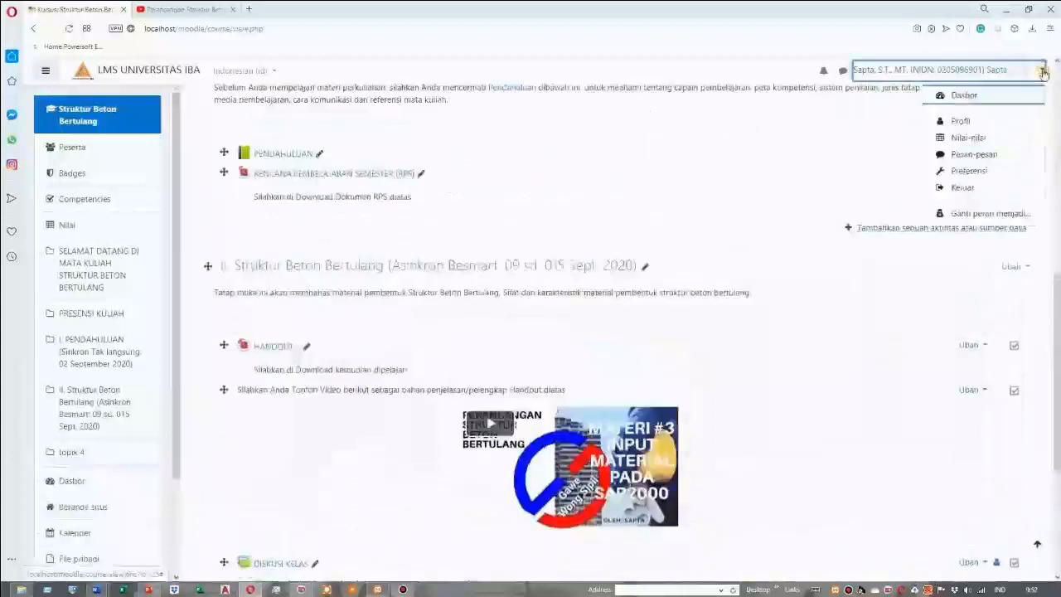
{"action": "left_click", "coordinate": [970, 192]}
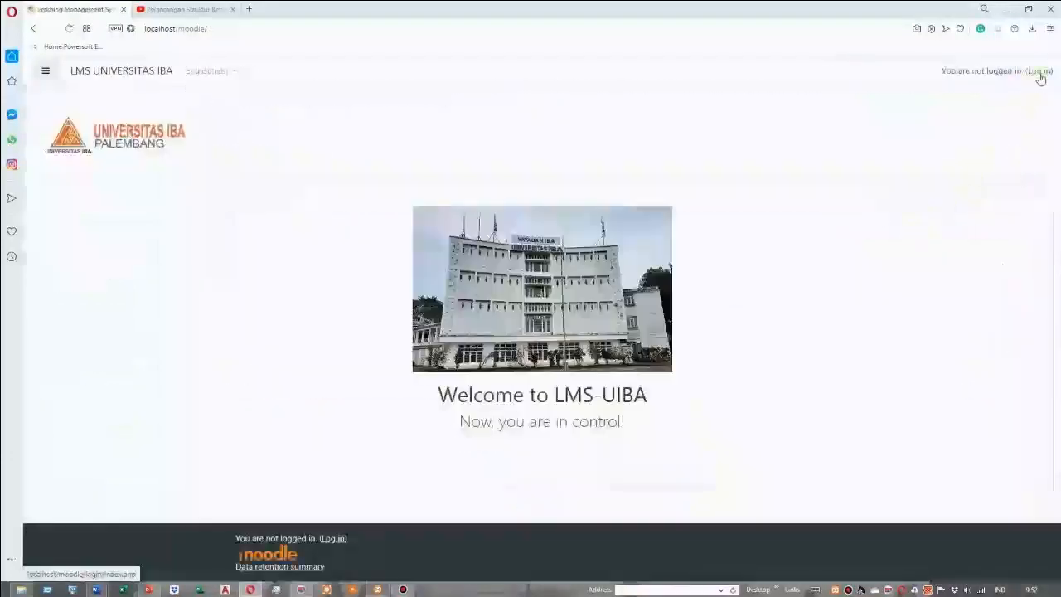
Log in to the LMS with the student account's username and password
{"action": "left_click", "coordinate": [1040, 73]}
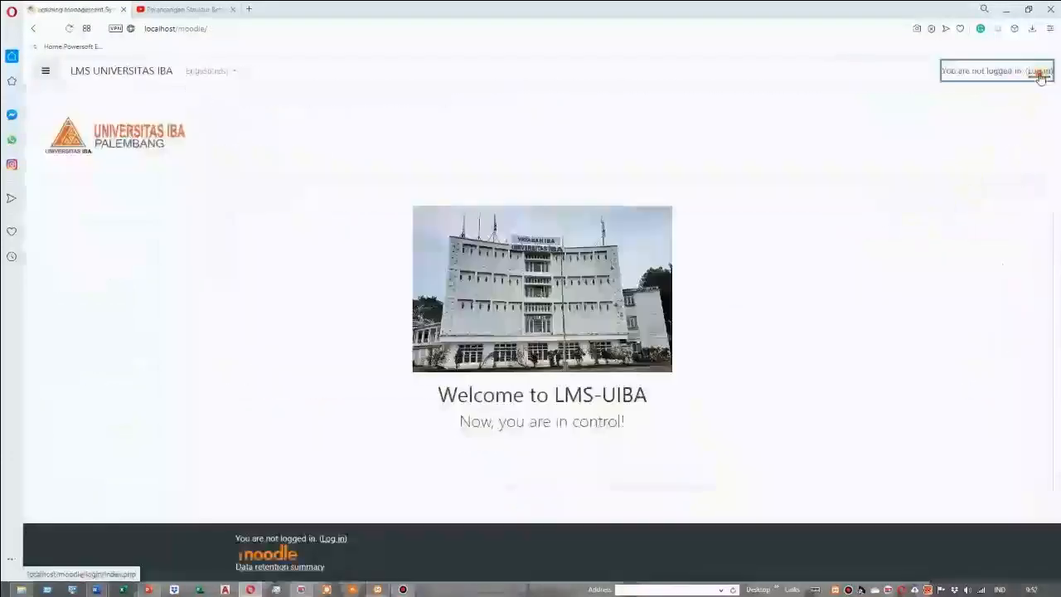
{"action": "left_click", "coordinate": [395, 253]}
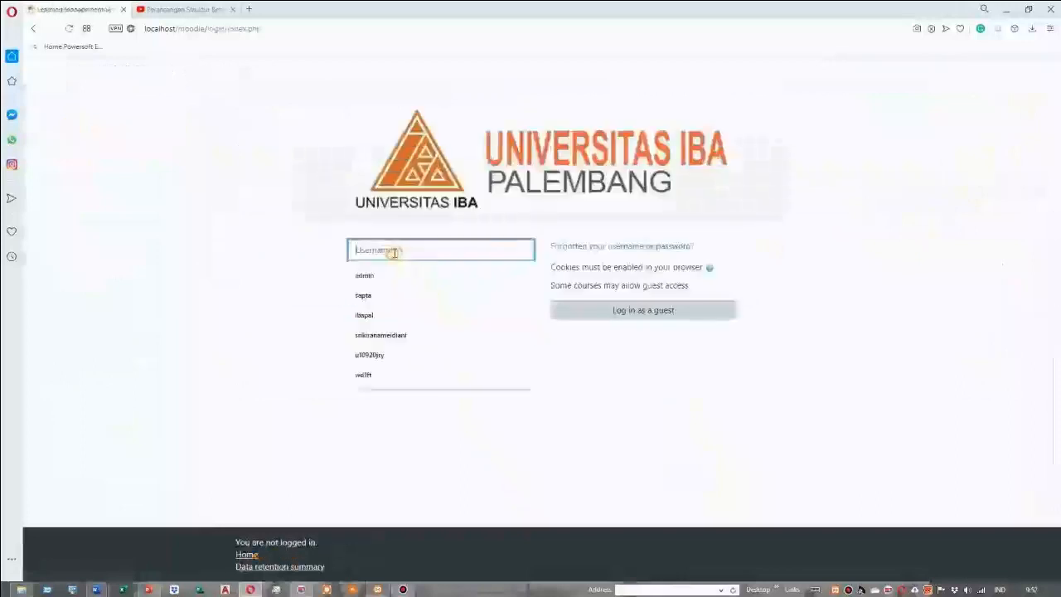
{"action": "type", "text": "inf"}
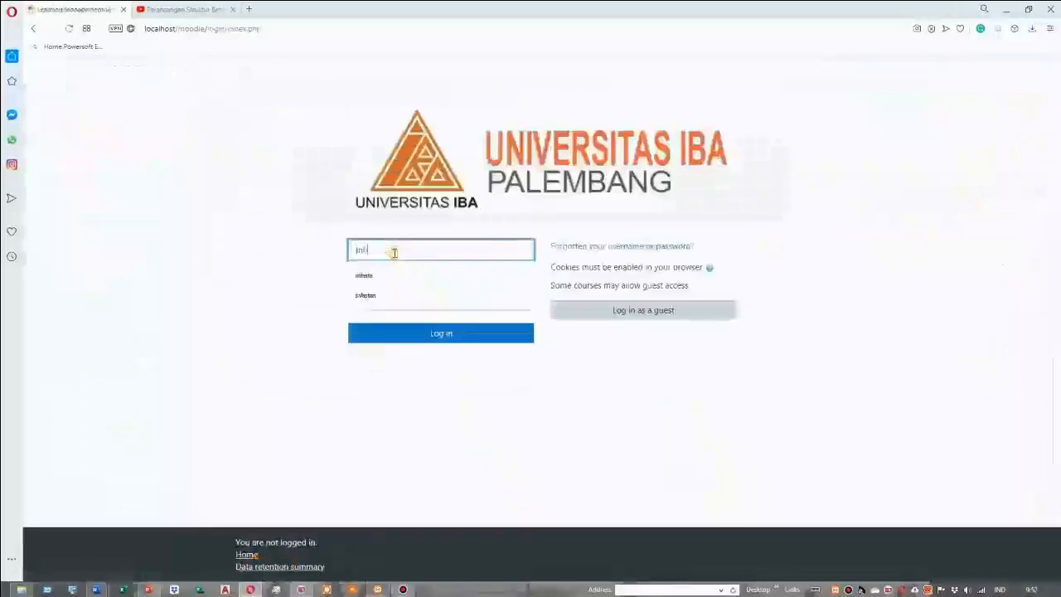
{"action": "left_click", "coordinate": [364, 275]}
{"action": "left_click", "coordinate": [447, 337]}
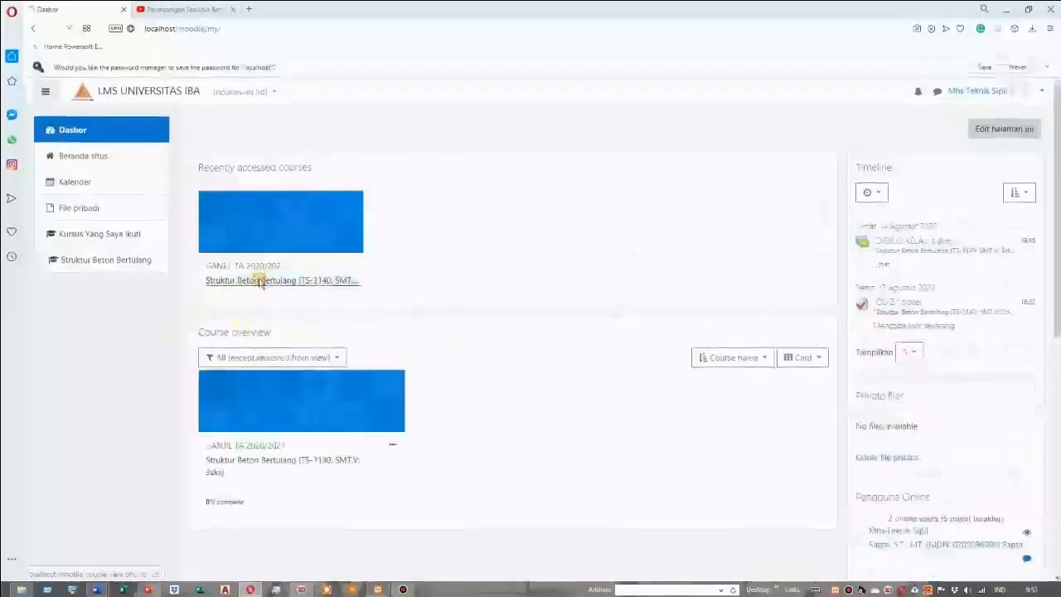
Open QUIZ 1 in the Struktur Beton Bertulang course and start a timed attempt as the student
{"action": "left_click", "coordinate": [261, 282]}
{"action": "scroll", "coordinate": [304, 308], "scroll_direction": "down", "scroll_amount": 8}
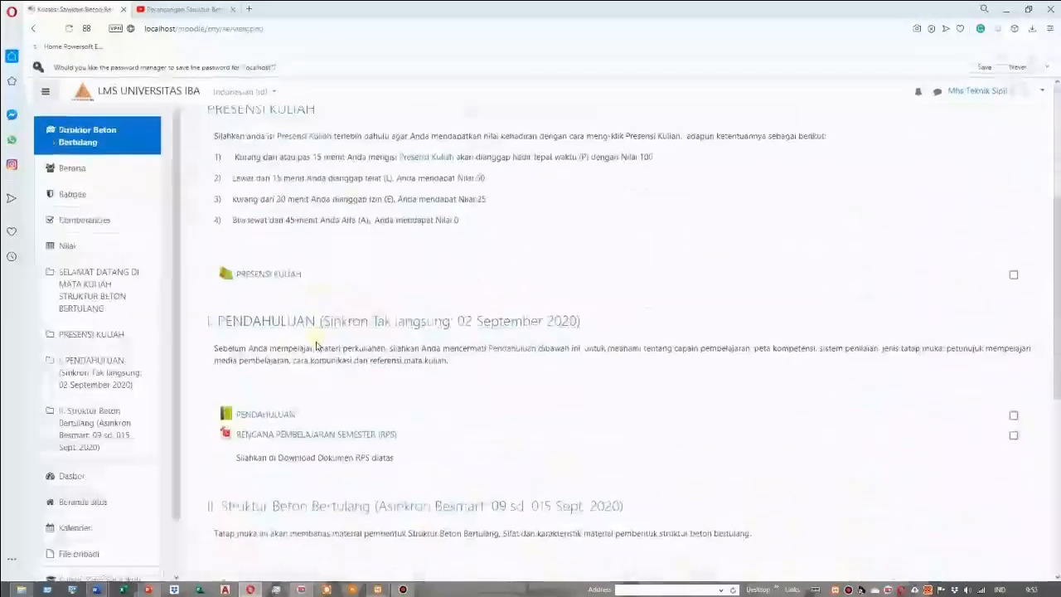
{"action": "scroll", "coordinate": [314, 359], "scroll_direction": "down", "scroll_amount": 2}
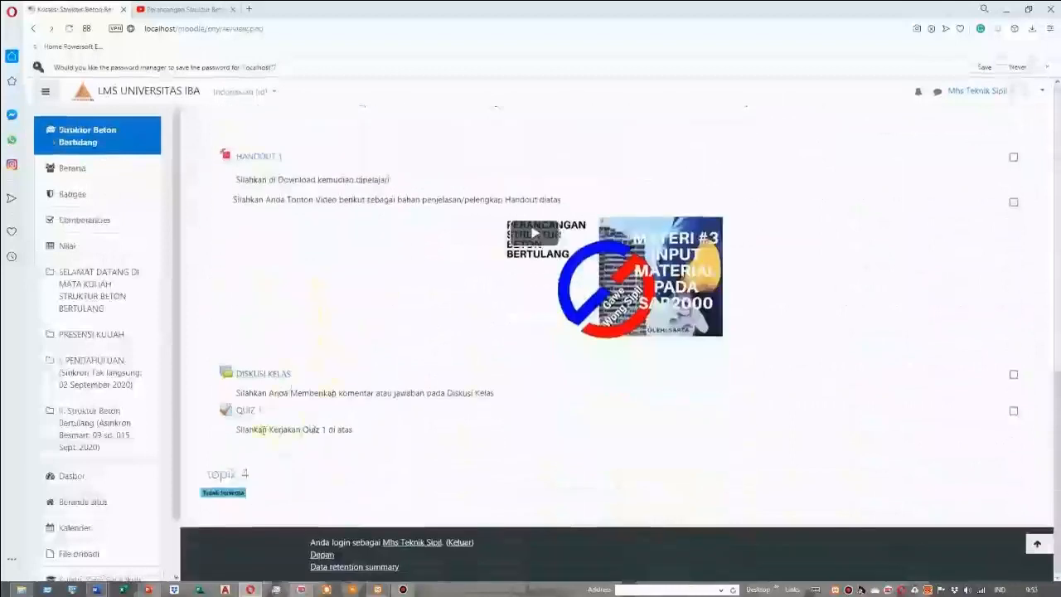
{"action": "left_click", "coordinate": [248, 419]}
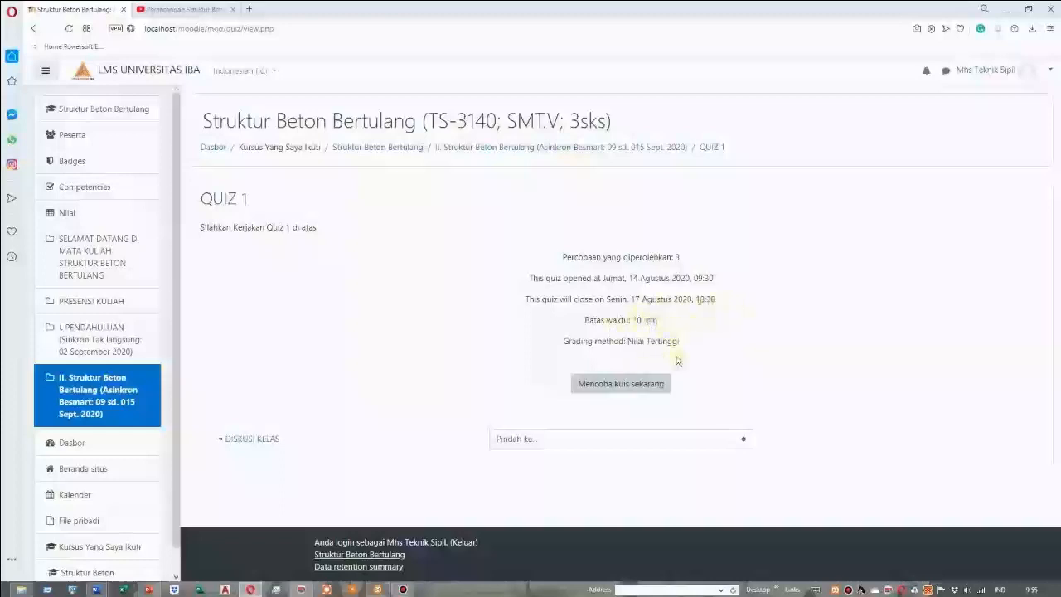
{"action": "left_click", "coordinate": [633, 386]}
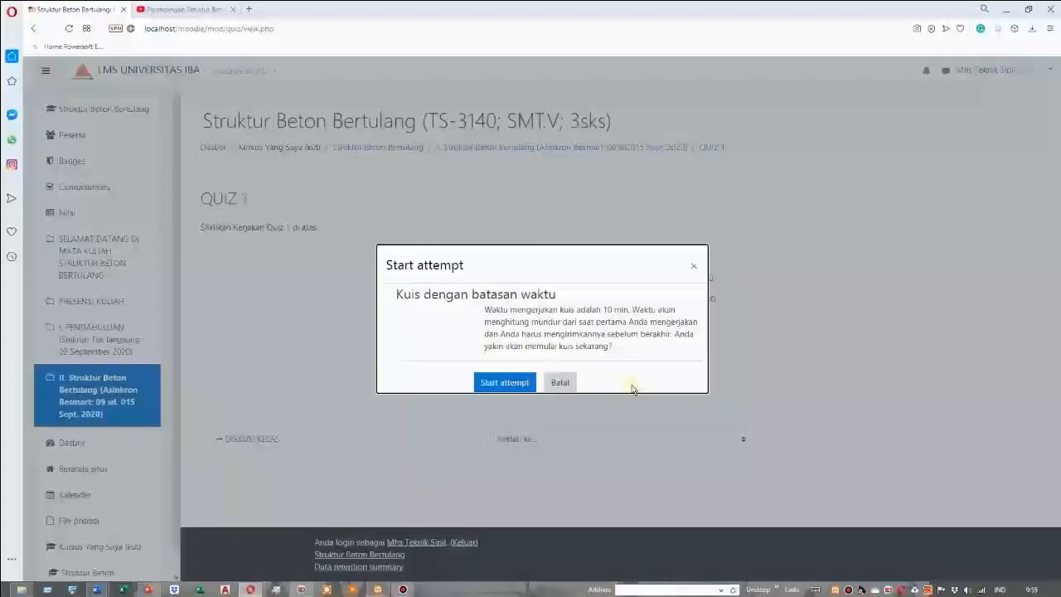
{"action": "left_click", "coordinate": [507, 383]}
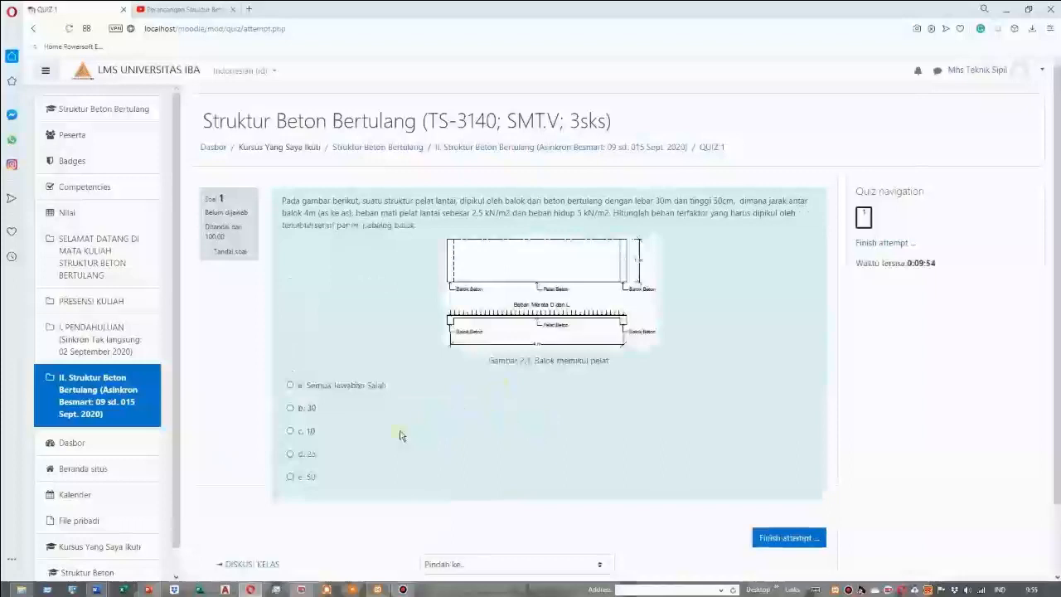
Answer Soal 1 with 30, finish the attempt, and confirm submitting all answers
{"action": "left_click", "coordinate": [290, 409]}
{"action": "scroll", "coordinate": [570, 451], "scroll_direction": "down", "scroll_amount": 1}
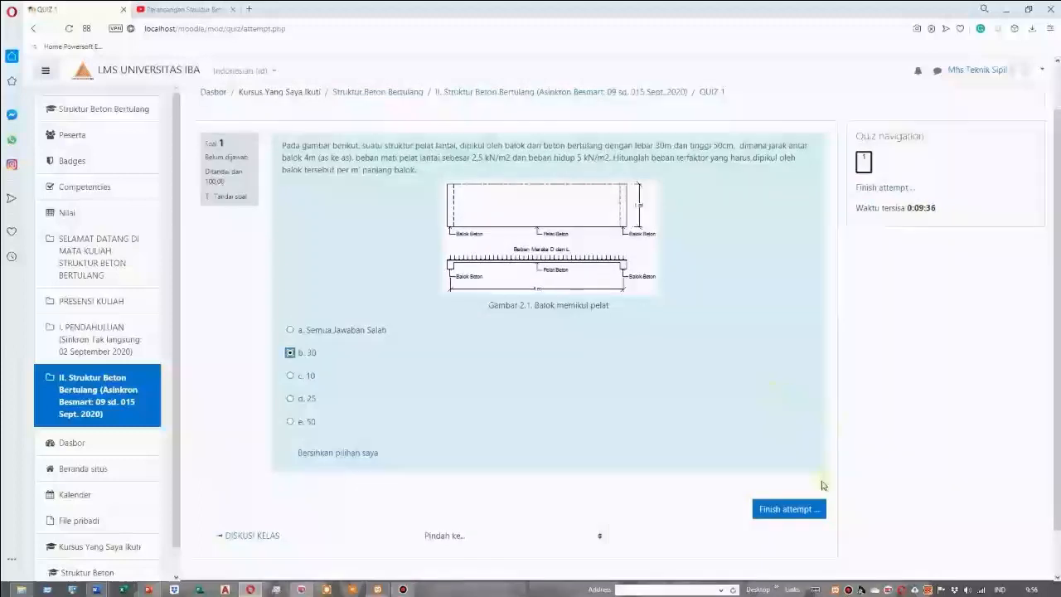
{"action": "left_click", "coordinate": [794, 510]}
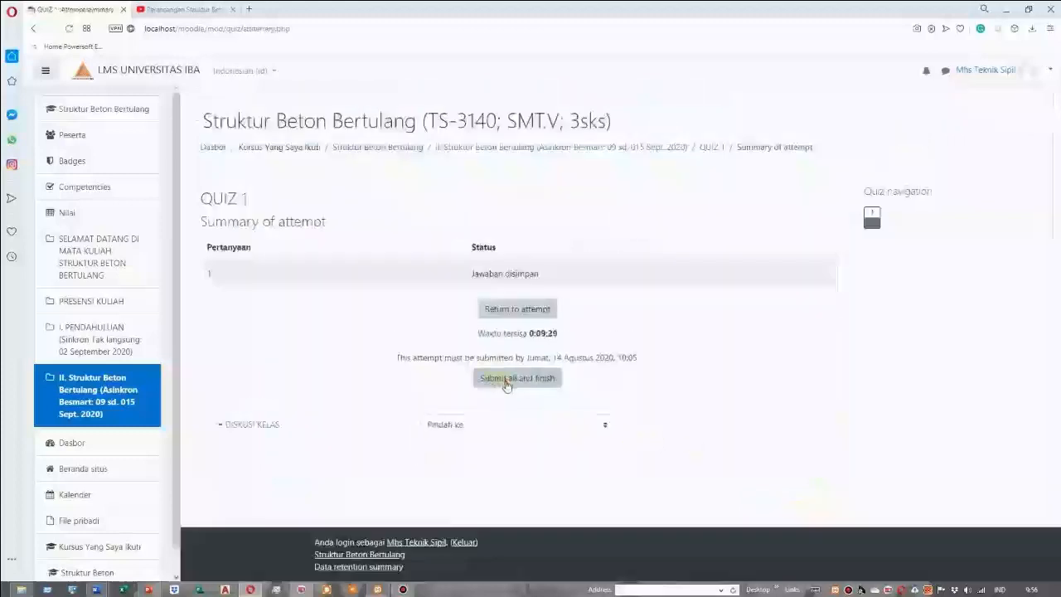
{"action": "left_click", "coordinate": [506, 382]}
{"action": "left_click", "coordinate": [516, 394]}
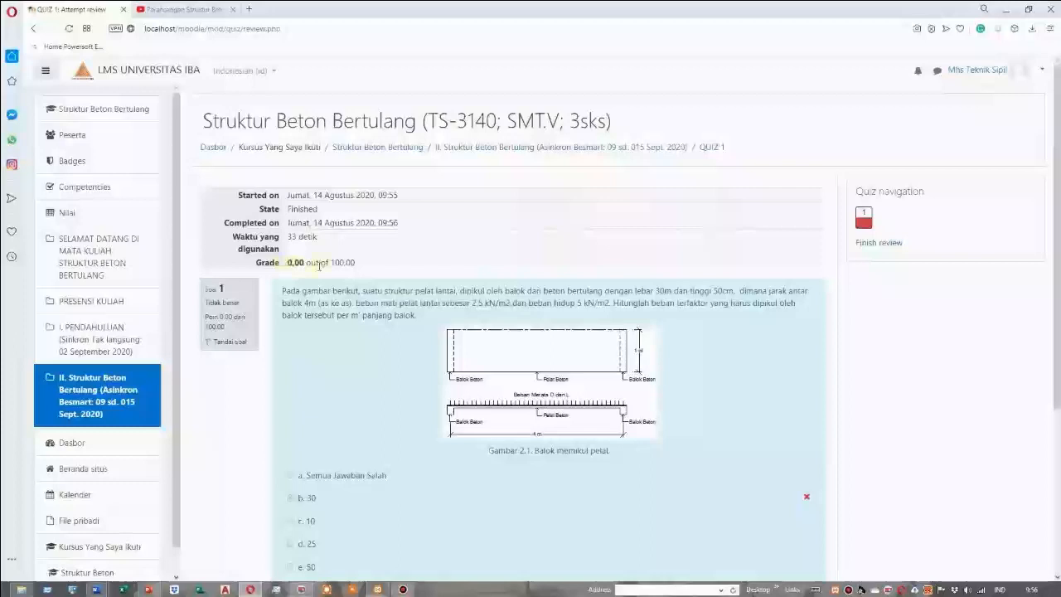
Check the feedback on the first attempt, finish the review, and start a second attempt at QUIZ 1
{"action": "scroll", "coordinate": [538, 351], "scroll_direction": "down", "scroll_amount": 3}
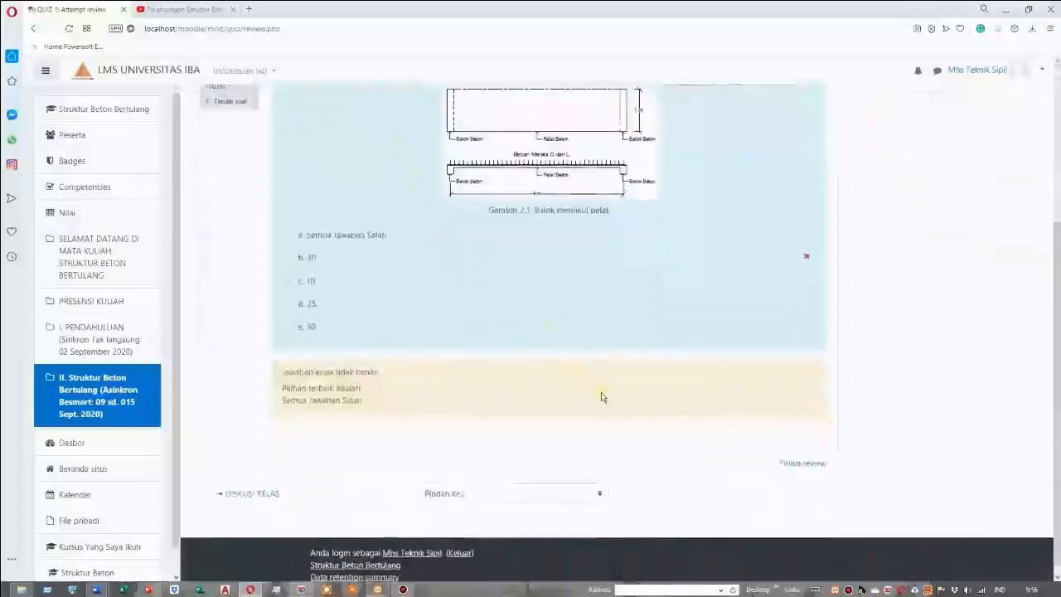
{"action": "left_click", "coordinate": [796, 457]}
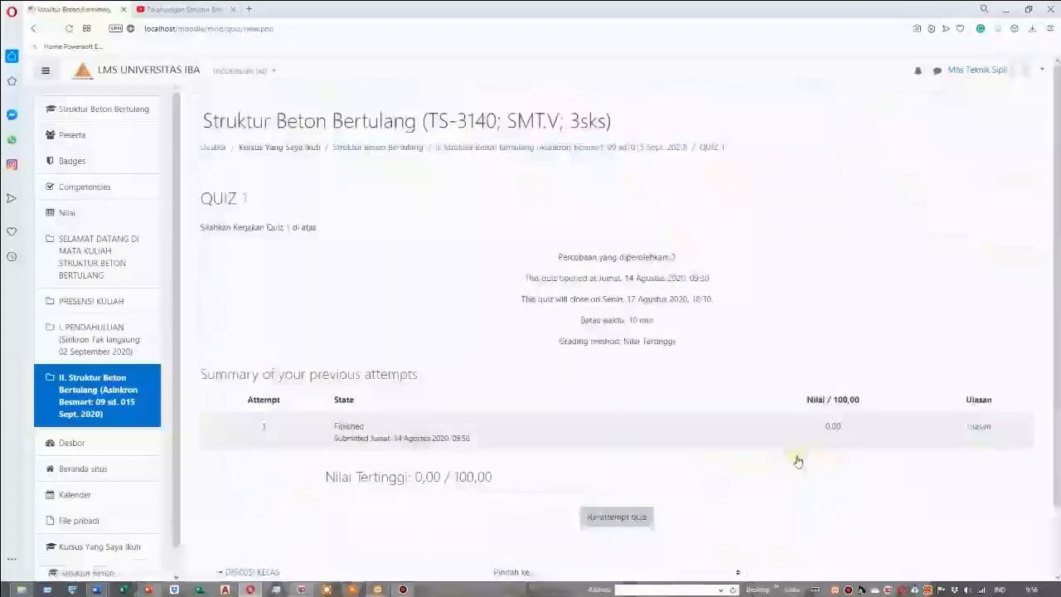
{"action": "scroll", "coordinate": [710, 464], "scroll_direction": "down", "scroll_amount": 1}
{"action": "left_click", "coordinate": [623, 444]}
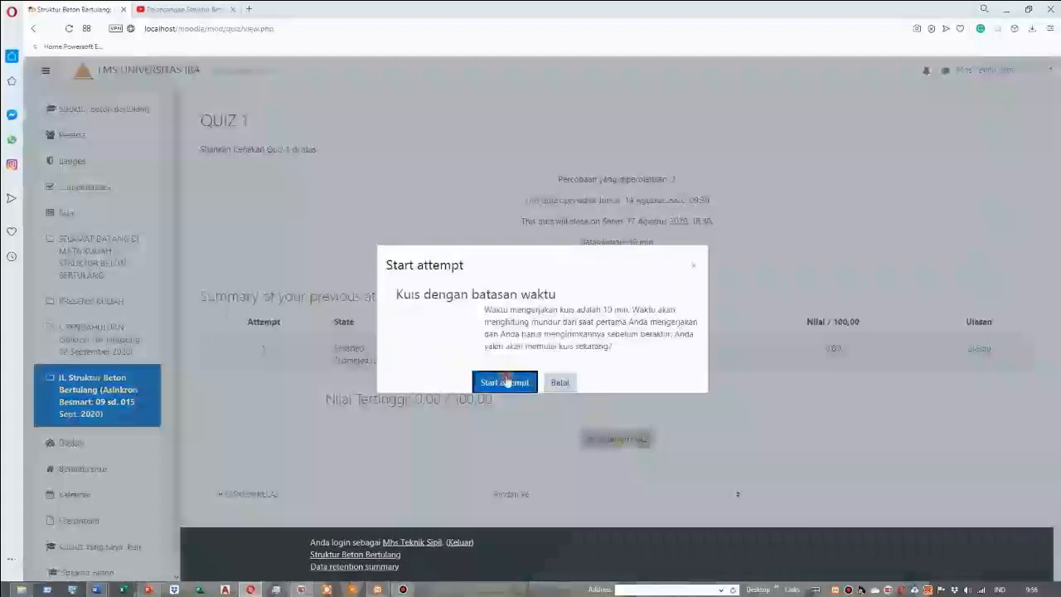
{"action": "left_click", "coordinate": [507, 381]}
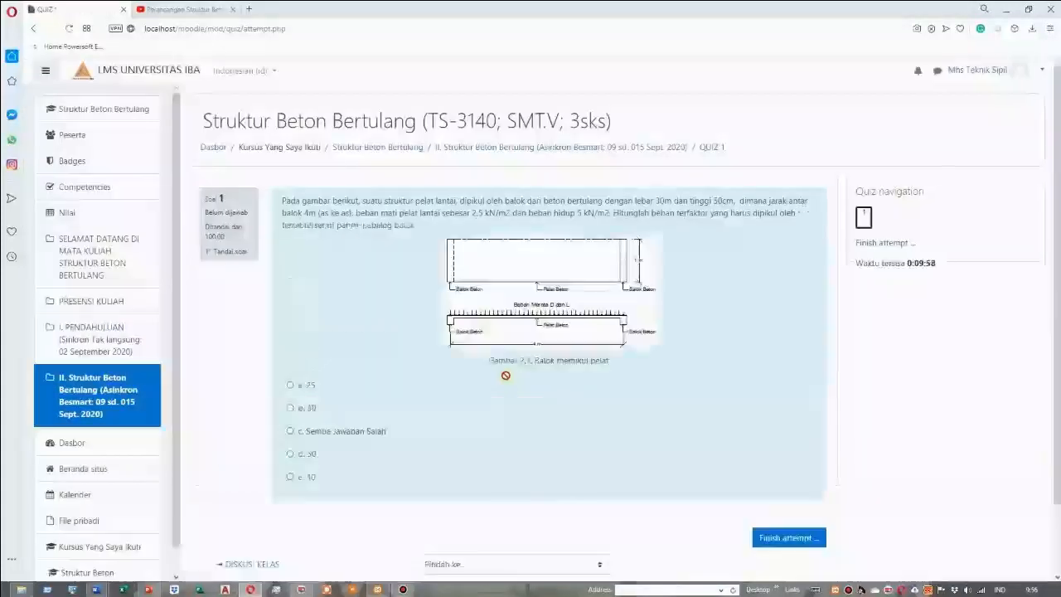
Answer Soal 1 with 50 in the second attempt and confirm submitting all answers
{"action": "left_click", "coordinate": [290, 453]}
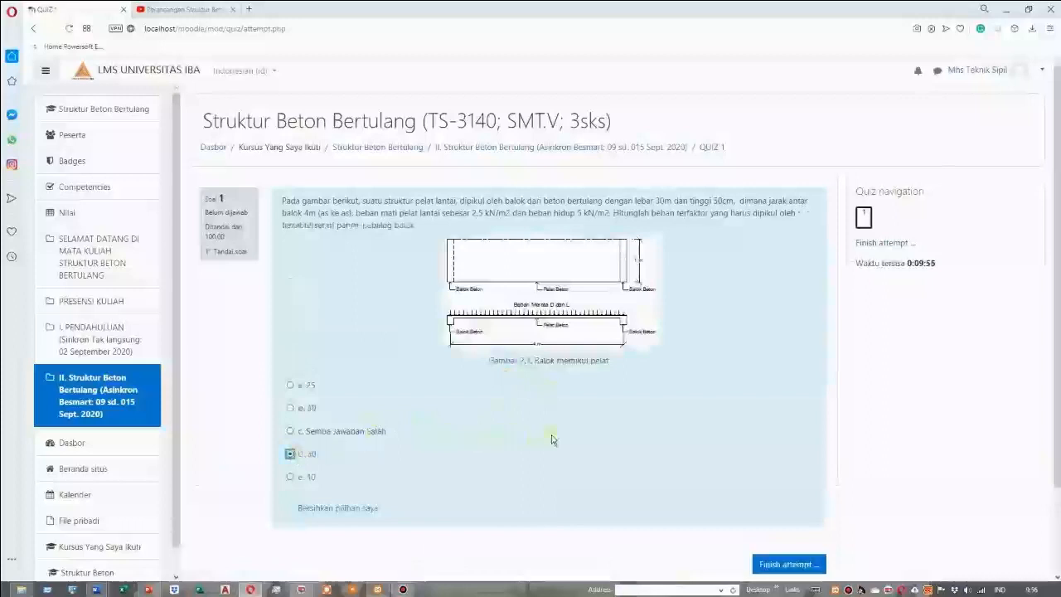
{"action": "scroll", "coordinate": [551, 440], "scroll_direction": "down", "scroll_amount": 1}
{"action": "scroll", "coordinate": [746, 447], "scroll_direction": "down", "scroll_amount": 1}
{"action": "left_click", "coordinate": [817, 458]}
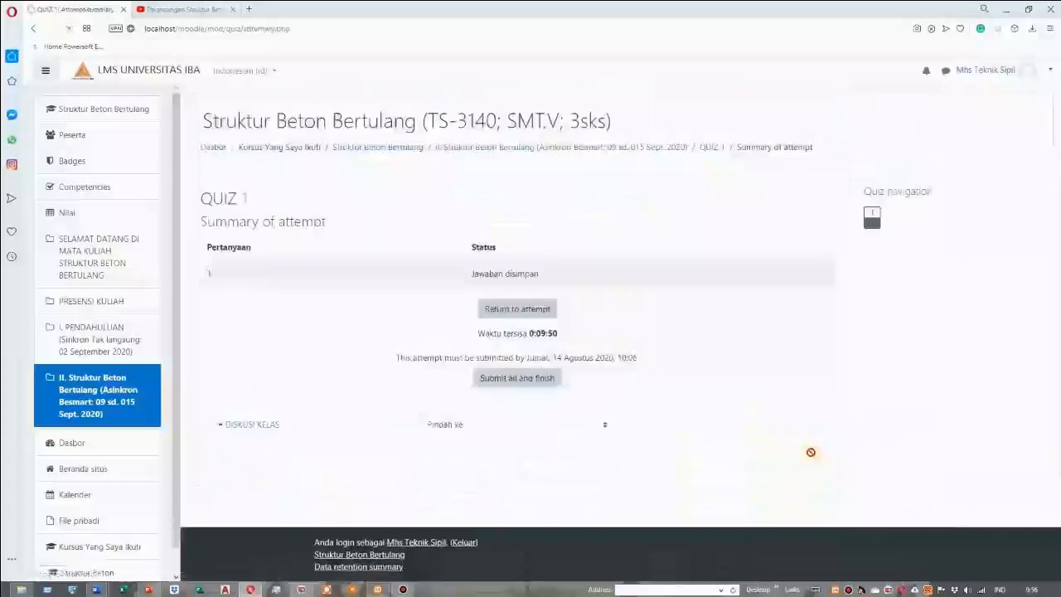
{"action": "left_click", "coordinate": [525, 390]}
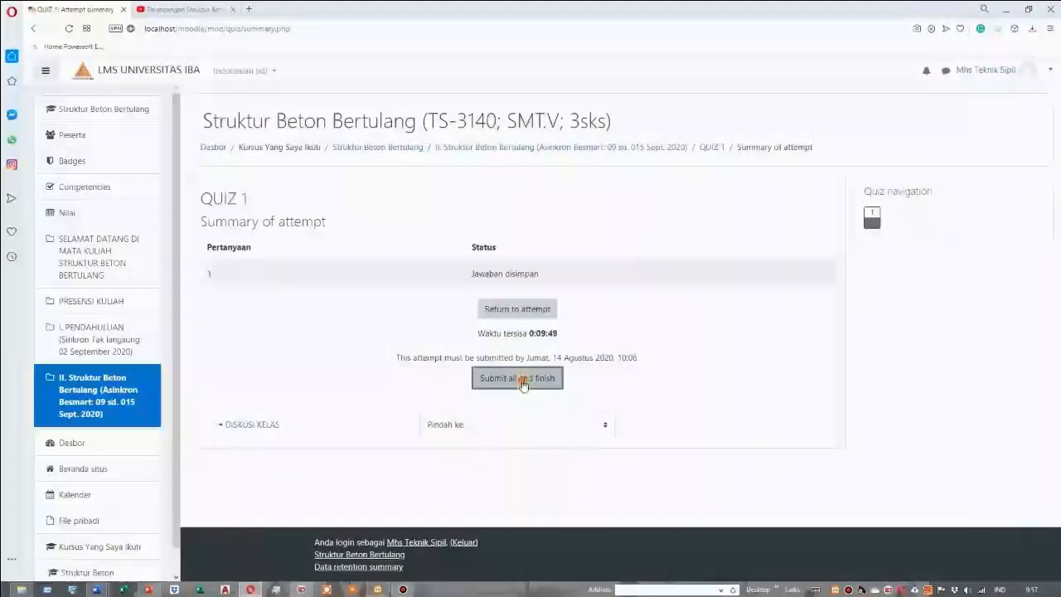
{"action": "left_click", "coordinate": [515, 390]}
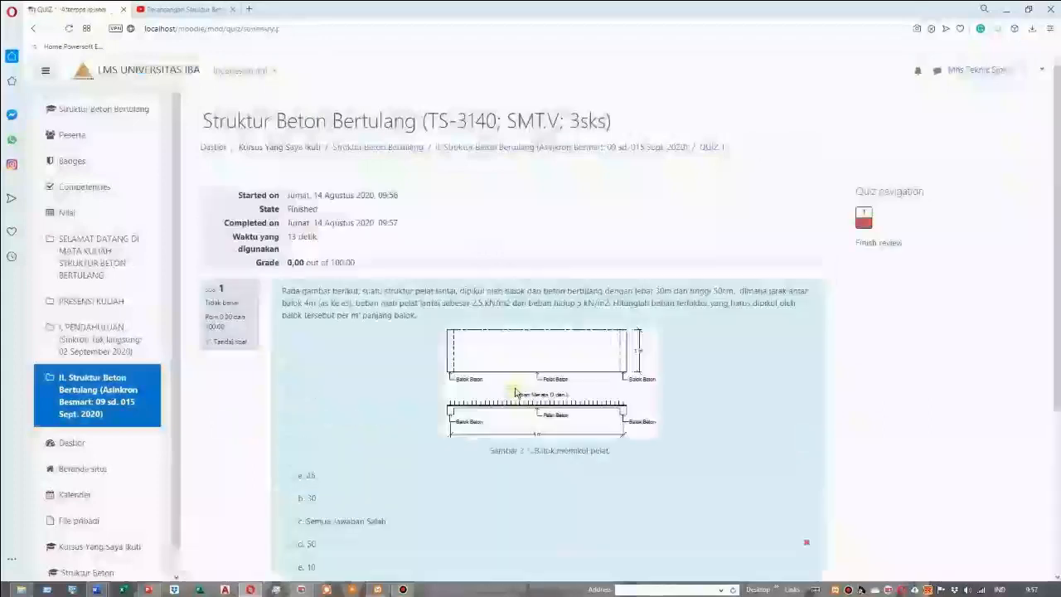
Check the grade and feedback of the second attempt, finish the review, and start a third attempt at QUIZ 1
{"action": "scroll", "coordinate": [515, 391], "scroll_direction": "down", "scroll_amount": 1}
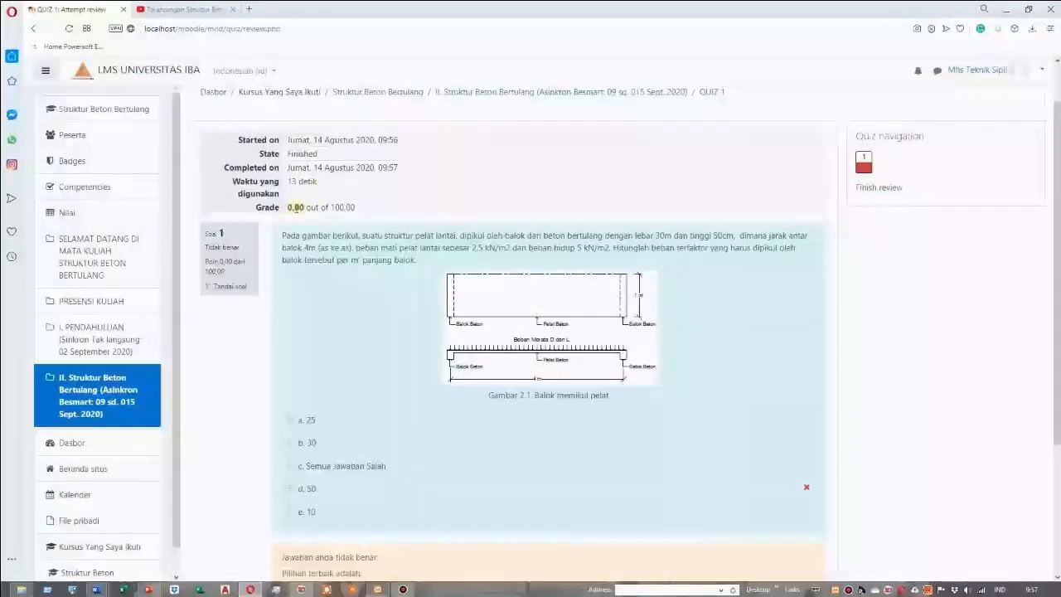
{"action": "scroll", "coordinate": [324, 229], "scroll_direction": "down", "scroll_amount": 1}
{"action": "scroll", "coordinate": [398, 277], "scroll_direction": "down", "scroll_amount": 3}
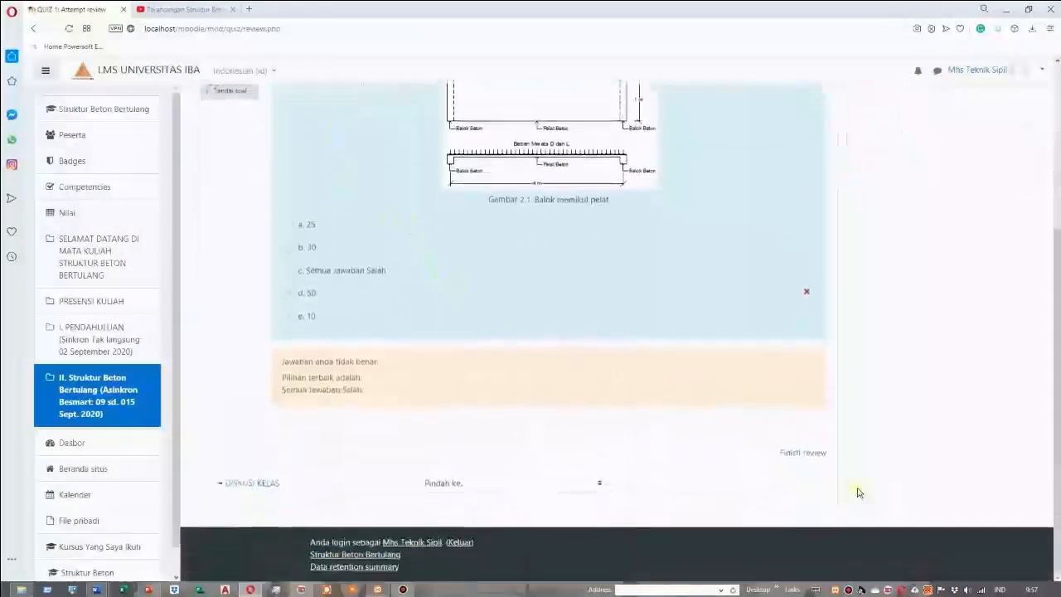
{"action": "left_click", "coordinate": [812, 458]}
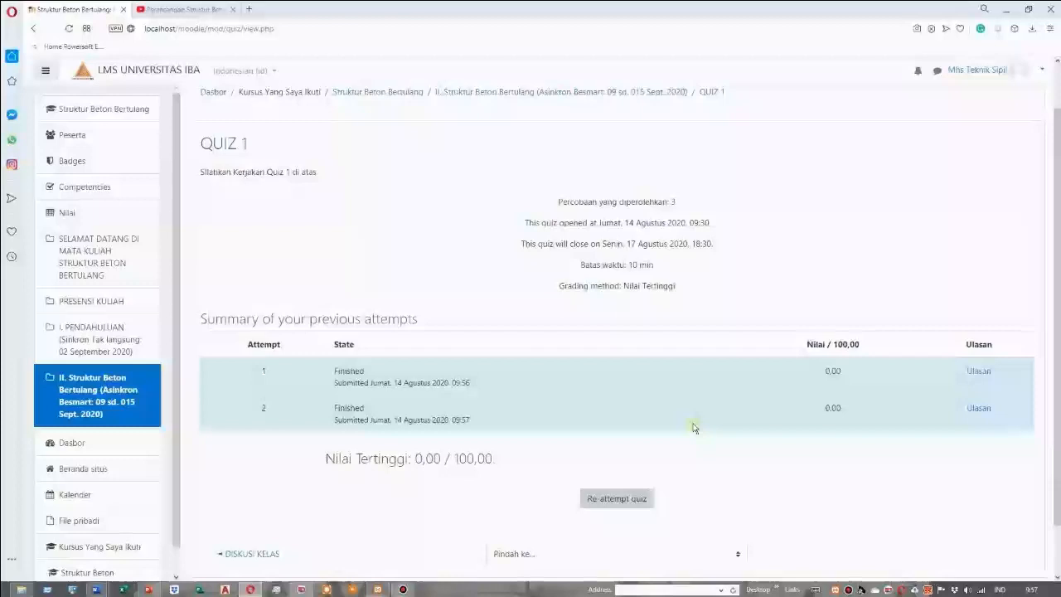
{"action": "left_click", "coordinate": [614, 498]}
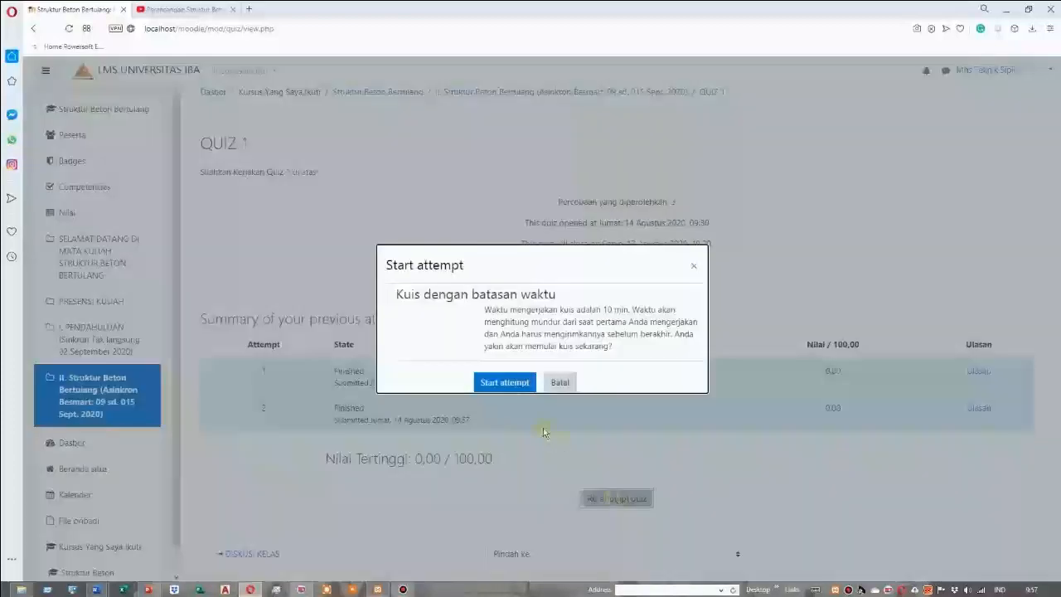
{"action": "left_click", "coordinate": [506, 382]}
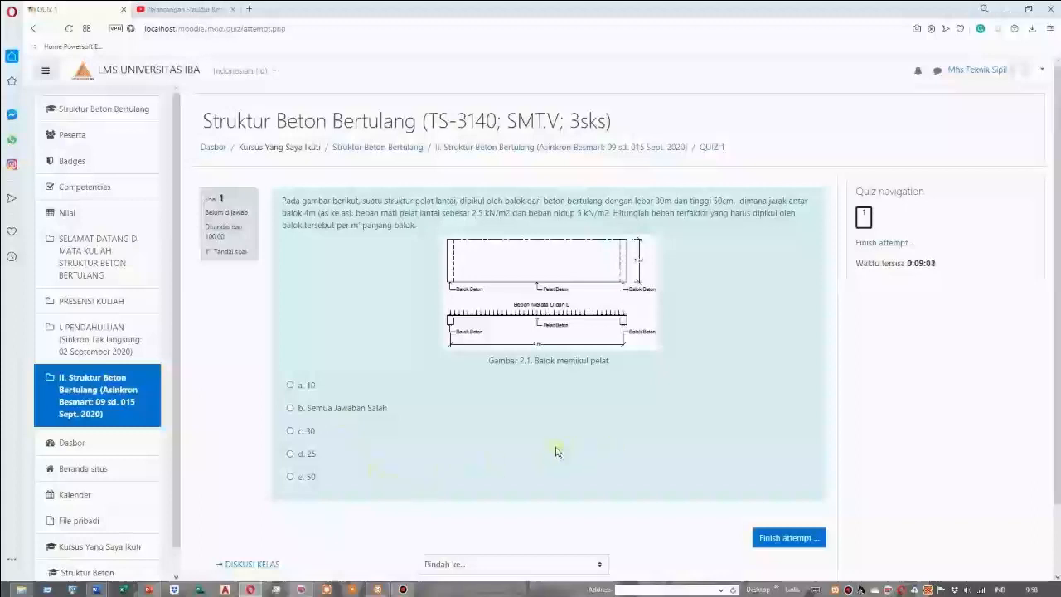
Answer Soal 1 with Semua Jawaban Salah, submit the third attempt, and review its grade and feedback
{"action": "left_click", "coordinate": [290, 408]}
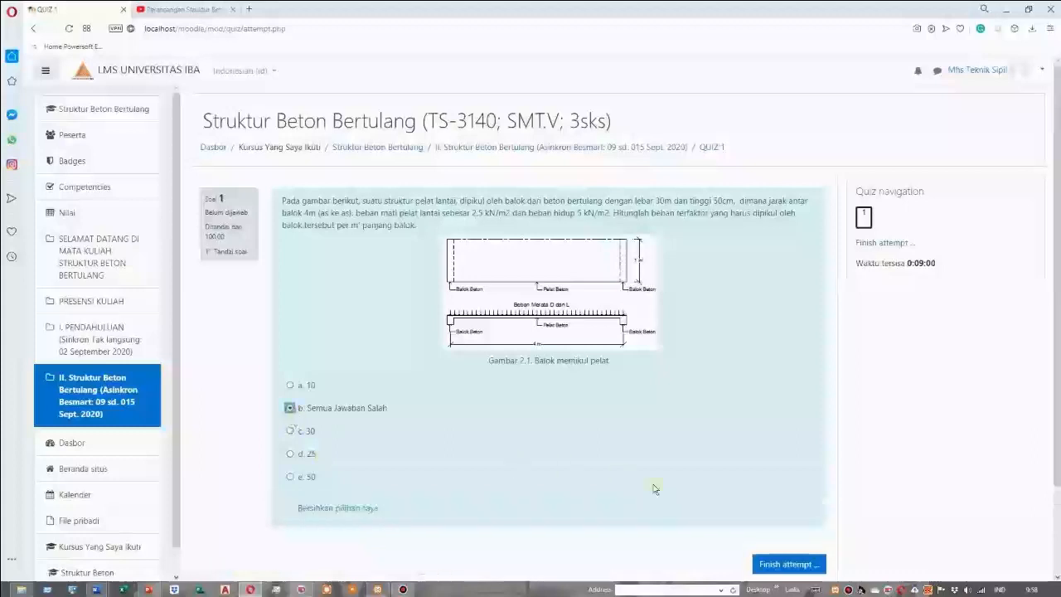
{"action": "left_click", "coordinate": [778, 564]}
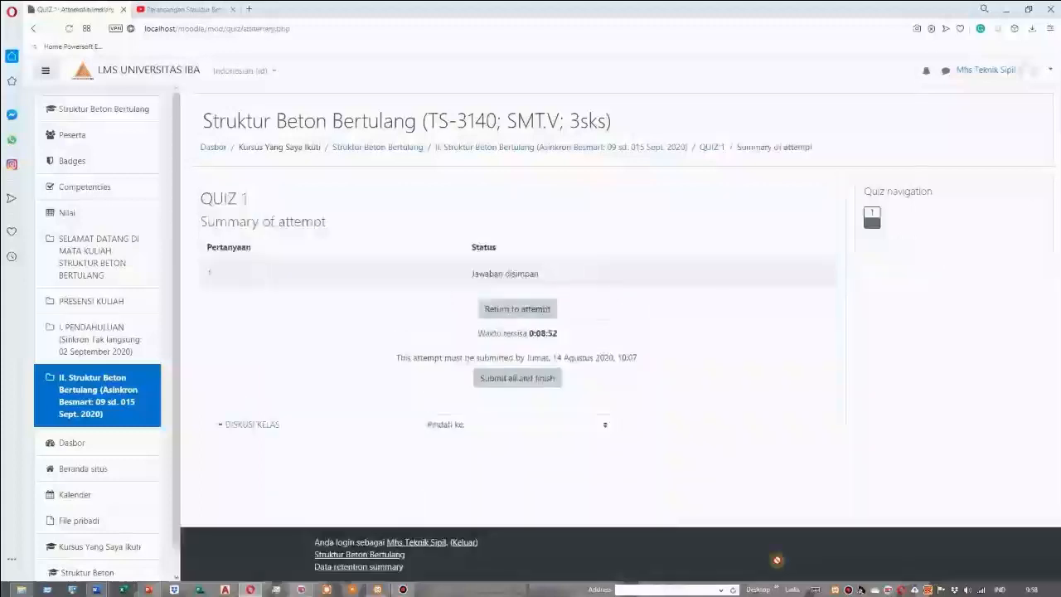
{"action": "left_click", "coordinate": [534, 383]}
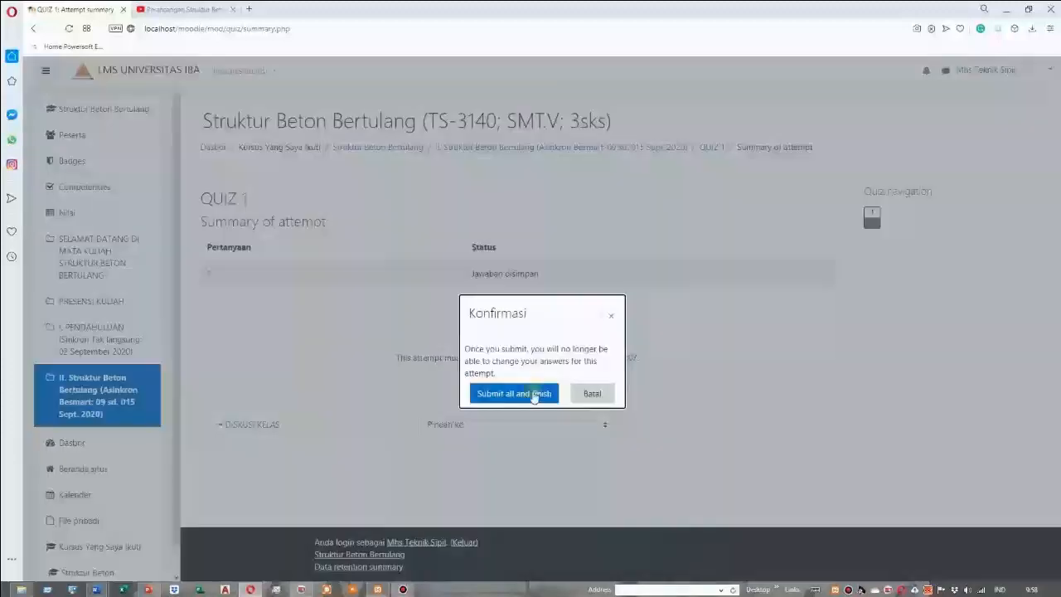
{"action": "left_click", "coordinate": [535, 394]}
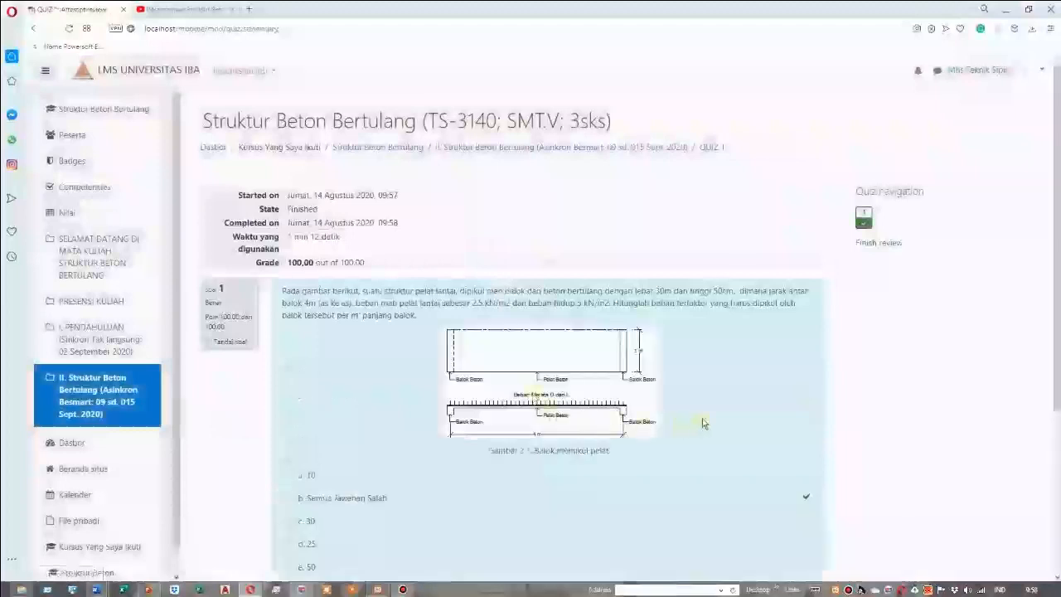
{"action": "scroll", "coordinate": [733, 420], "scroll_direction": "down", "scroll_amount": 1}
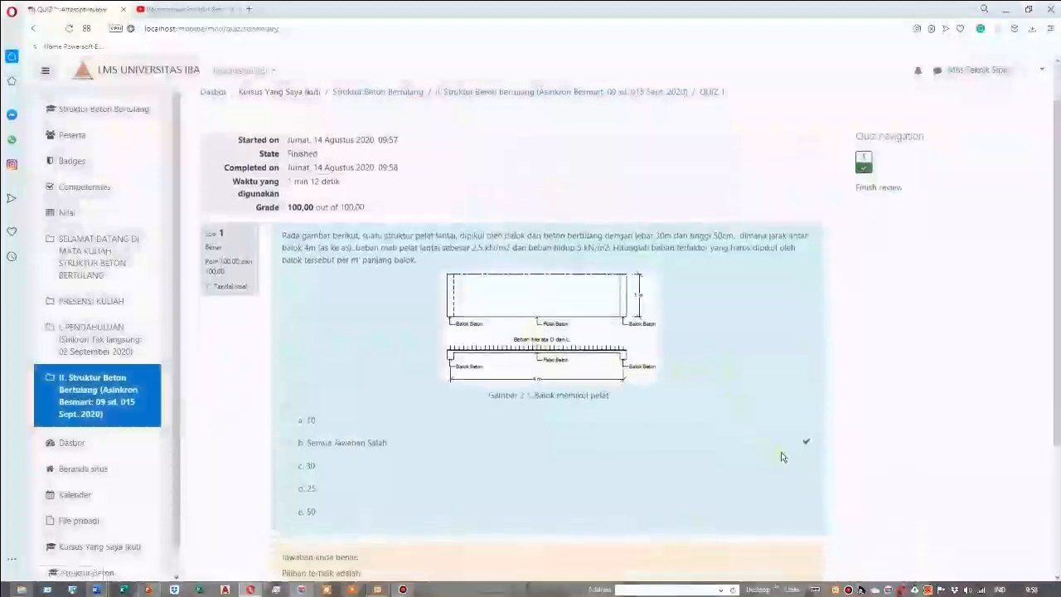
{"action": "scroll", "coordinate": [464, 349], "scroll_direction": "down", "scroll_amount": 3}
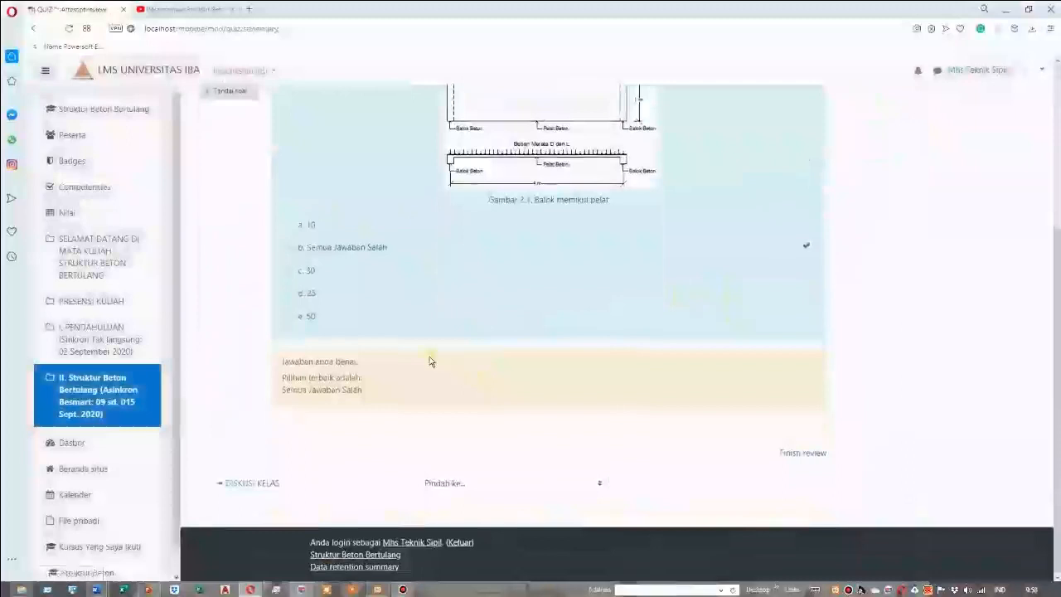
Review the grade, question and feedback of the third QUIZ 1 attempt and finish the review
{"action": "scroll", "coordinate": [580, 423], "scroll_direction": "up", "scroll_amount": 5}
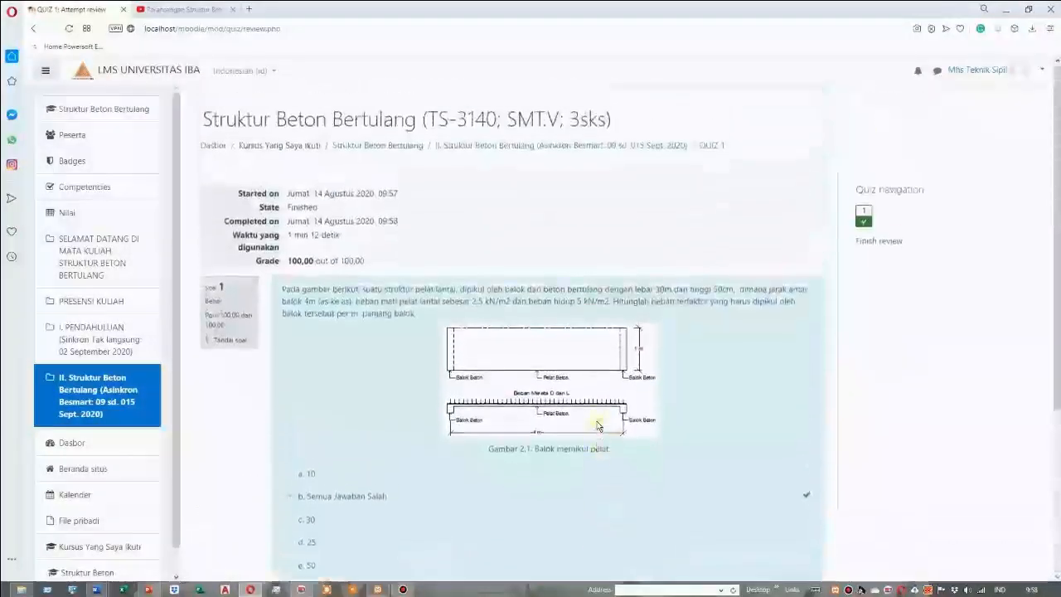
{"action": "scroll", "coordinate": [599, 426], "scroll_direction": "down", "scroll_amount": 2}
{"action": "scroll", "coordinate": [599, 426], "scroll_direction": "down", "scroll_amount": 3}
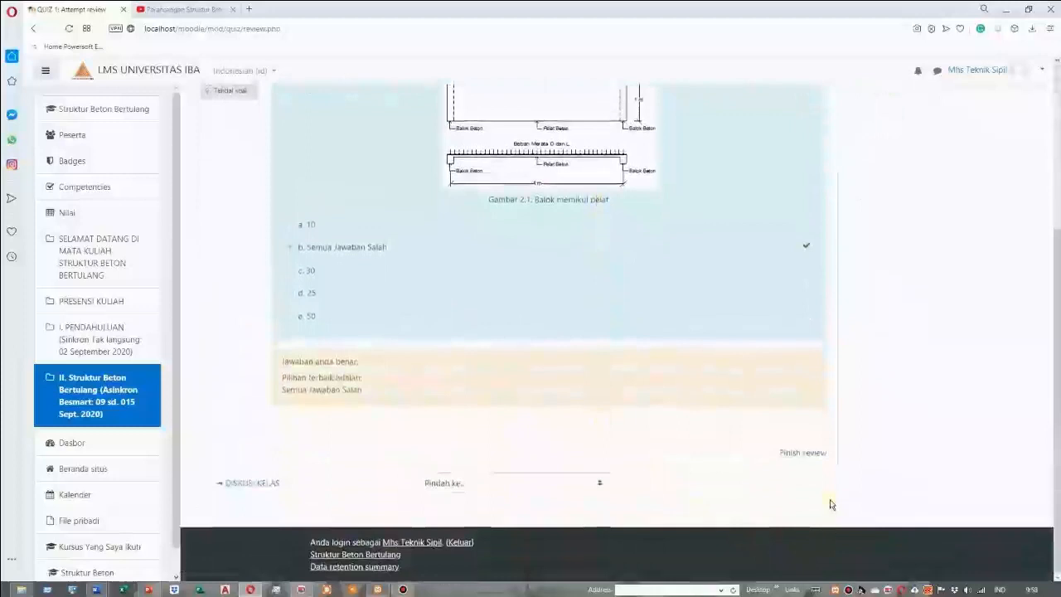
{"action": "left_click", "coordinate": [801, 454]}
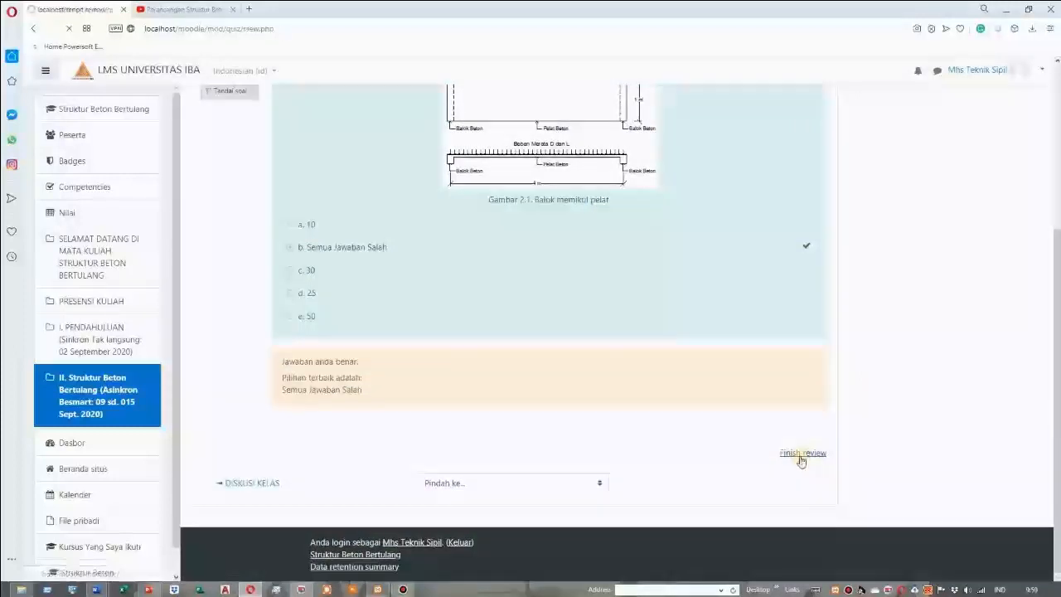
Check the summary of previous QUIZ 1 attempts and the final grade, and return to the course
{"action": "scroll", "coordinate": [811, 496], "scroll_direction": "down", "scroll_amount": 1}
{"action": "scroll", "coordinate": [800, 498], "scroll_direction": "down", "scroll_amount": 1}
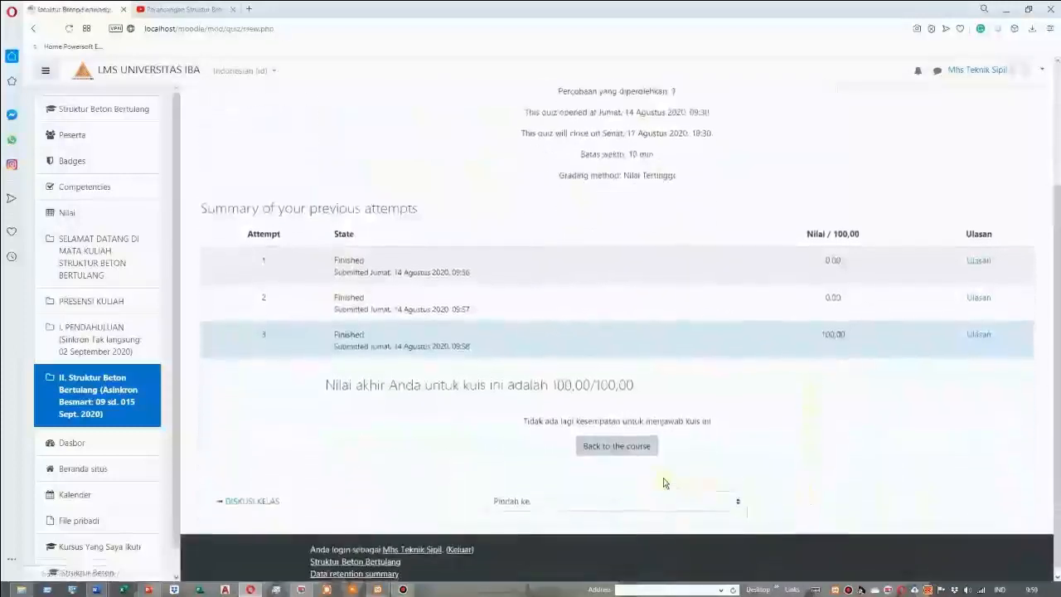
{"action": "left_click", "coordinate": [631, 450]}
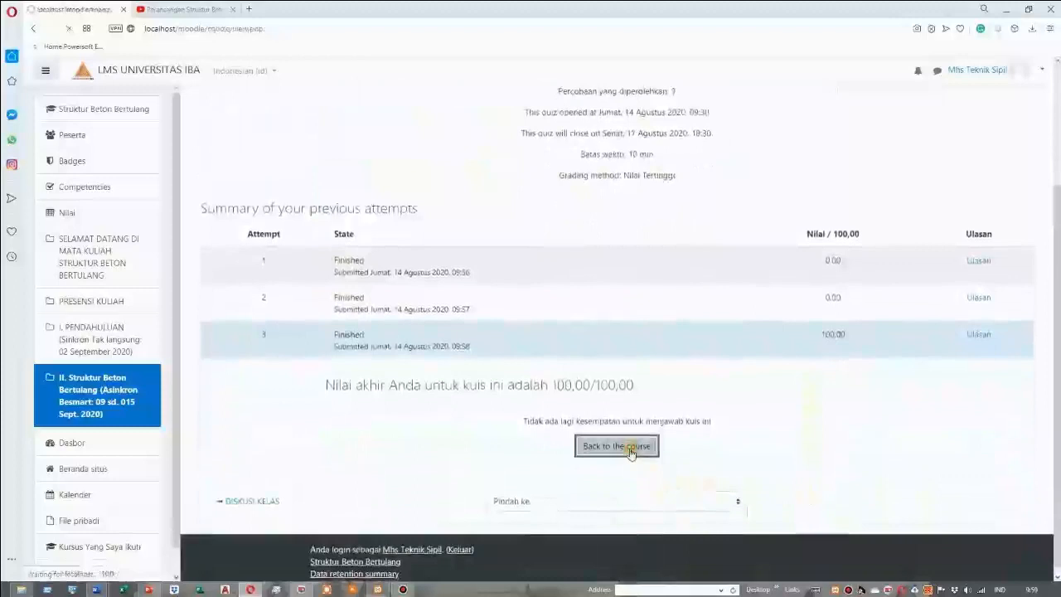
Log out of the student account and log in with the lecturer's saved account
{"action": "left_click", "coordinate": [987, 71]}
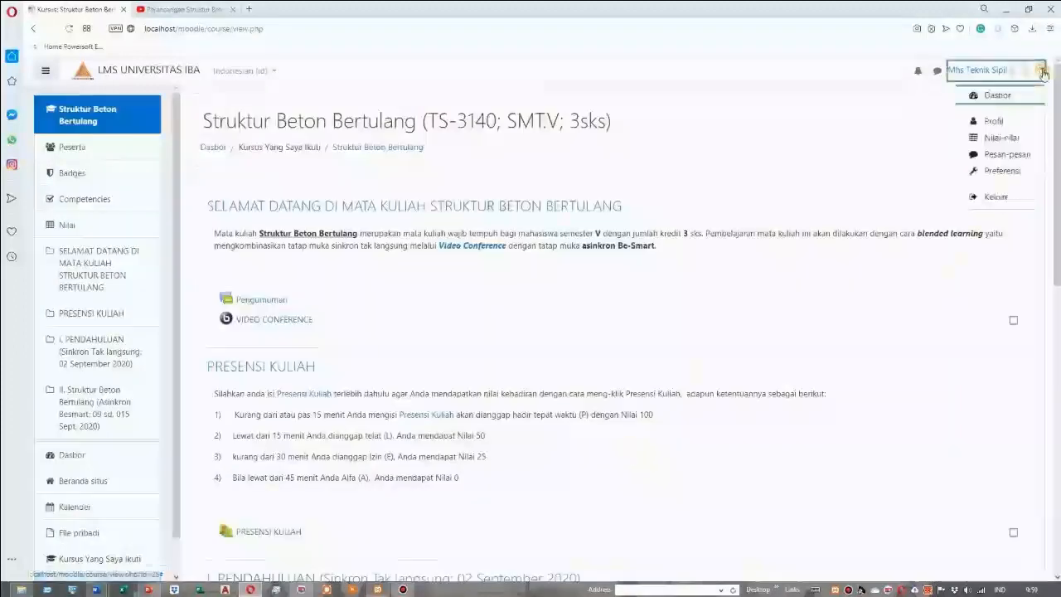
{"action": "left_click", "coordinate": [996, 197]}
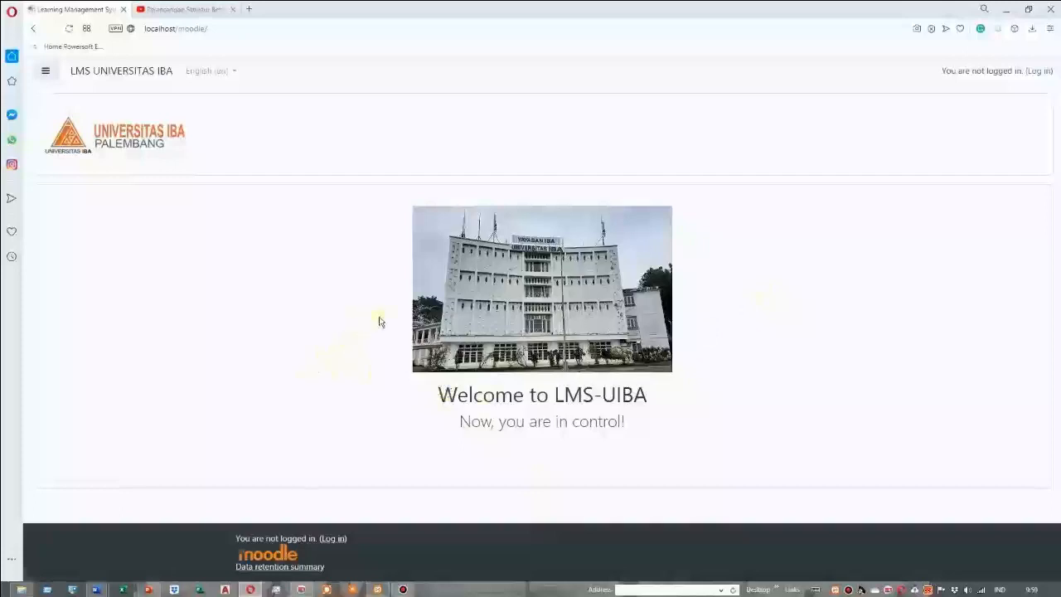
{"action": "left_click", "coordinate": [1038, 72]}
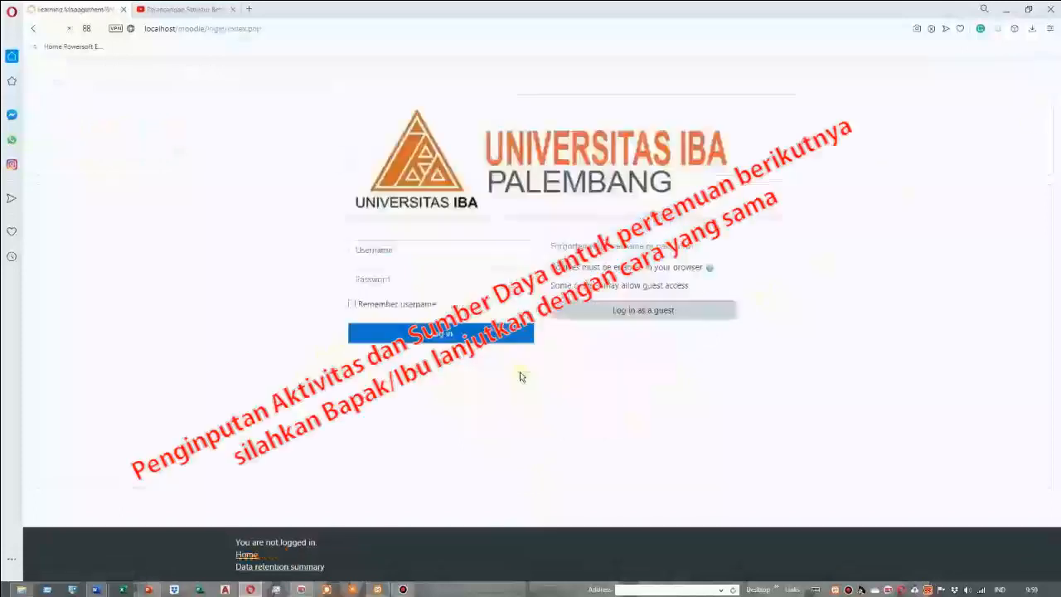
{"action": "left_click", "coordinate": [386, 250]}
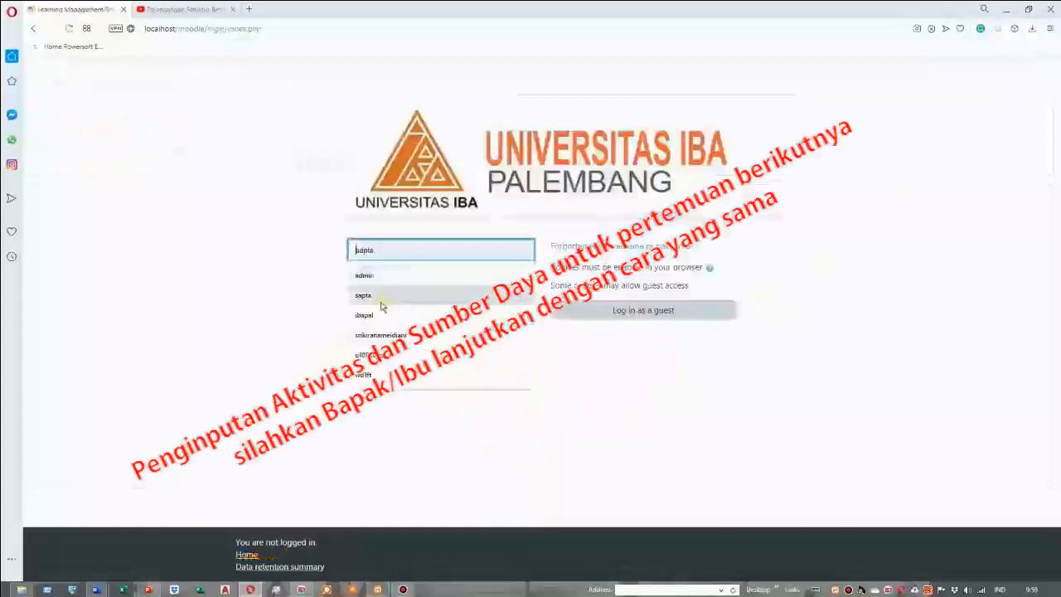
{"action": "left_click", "coordinate": [379, 300]}
{"action": "left_click", "coordinate": [431, 335]}
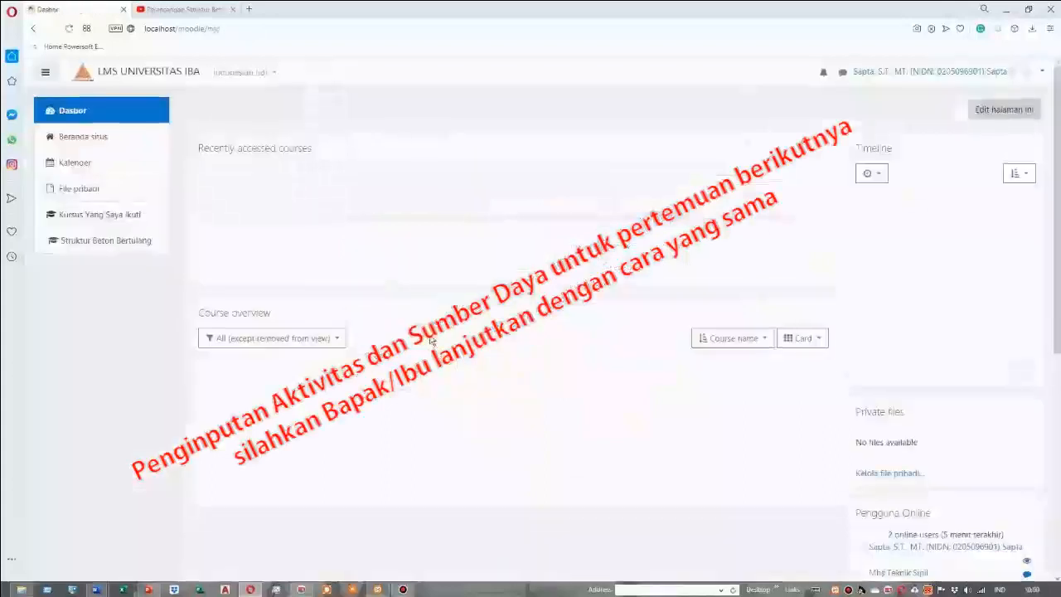
Open the Struktur Beton Bertulang course as lecturer and look over the activities in section II
{"action": "left_click", "coordinate": [235, 283]}
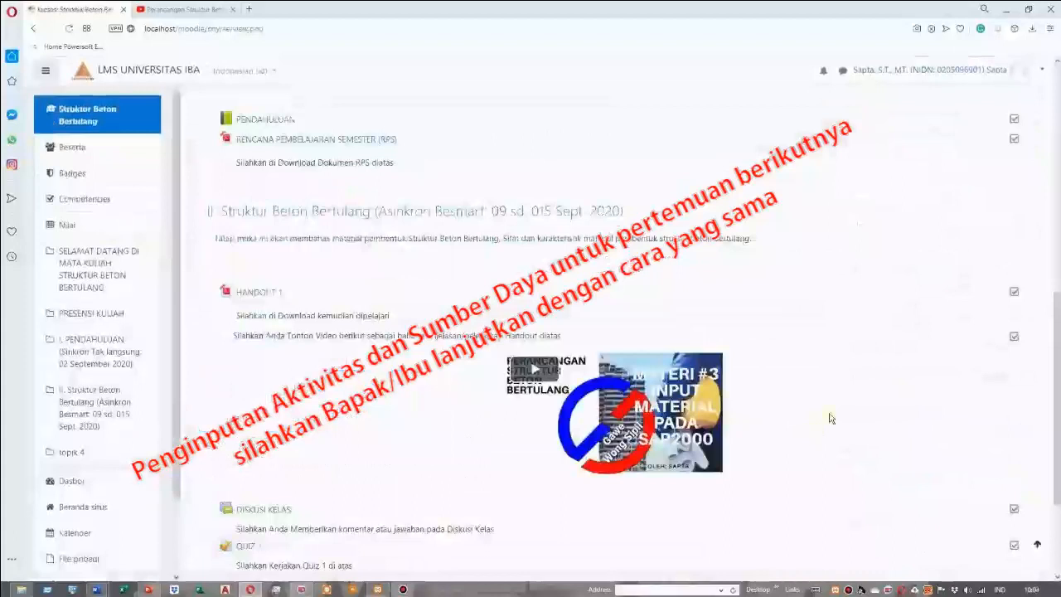
{"action": "scroll", "coordinate": [852, 426], "scroll_direction": "down", "scroll_amount": 1}
{"action": "scroll", "coordinate": [852, 425], "scroll_direction": "up", "scroll_amount": 1}
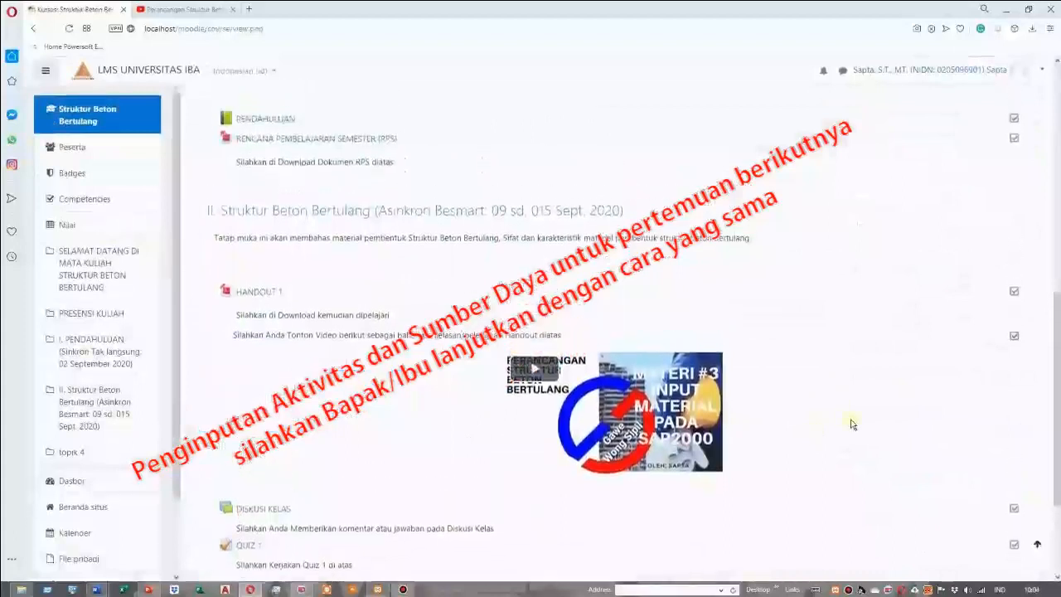